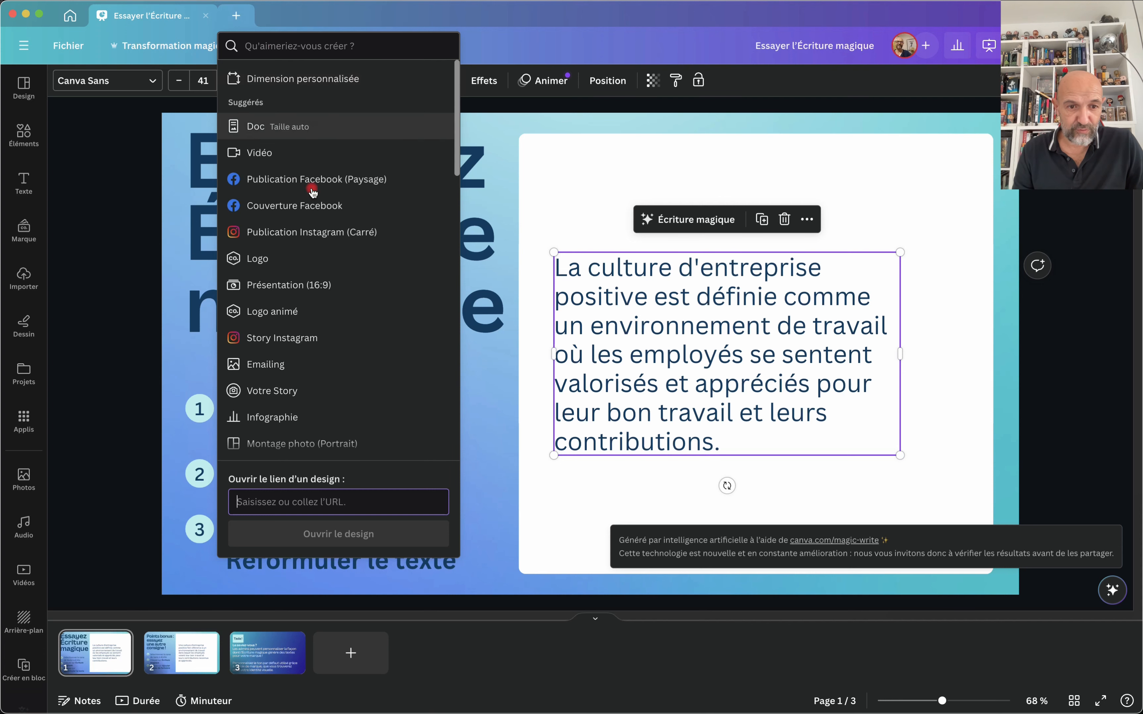
Create a Votre Story design and add a text box reading "Il fait un temps magnifique aujourd'hiu".
{"action": "left_click", "coordinate": [271, 339]}
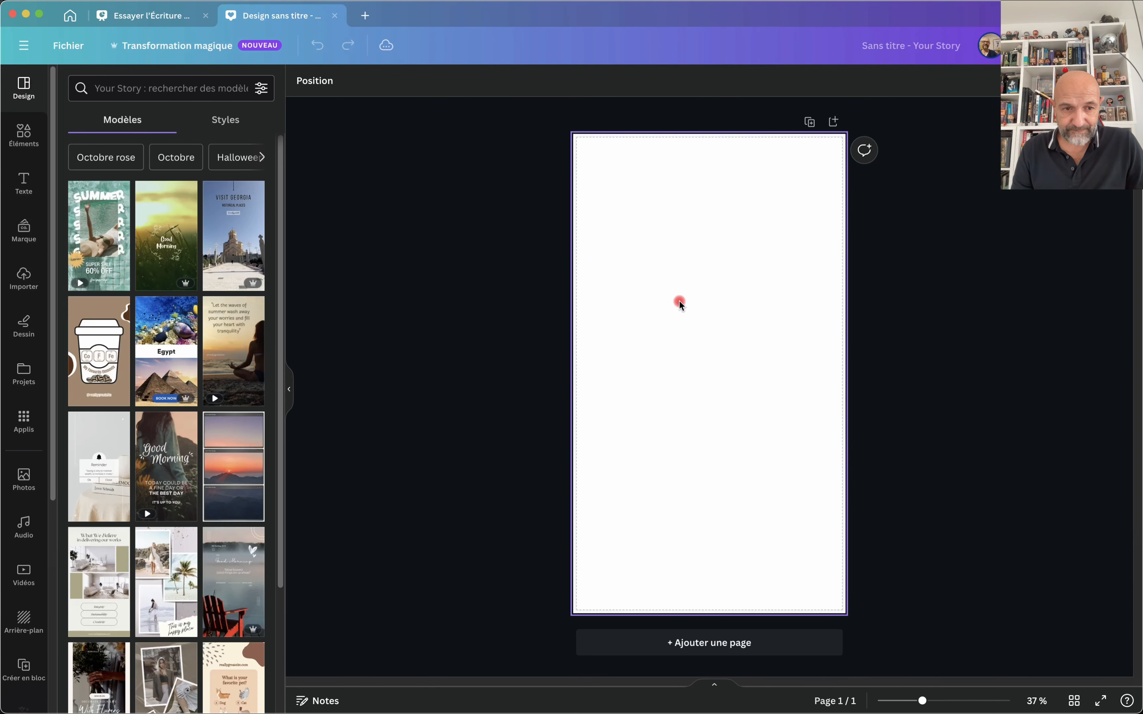
{"action": "left_click", "coordinate": [680, 304]}
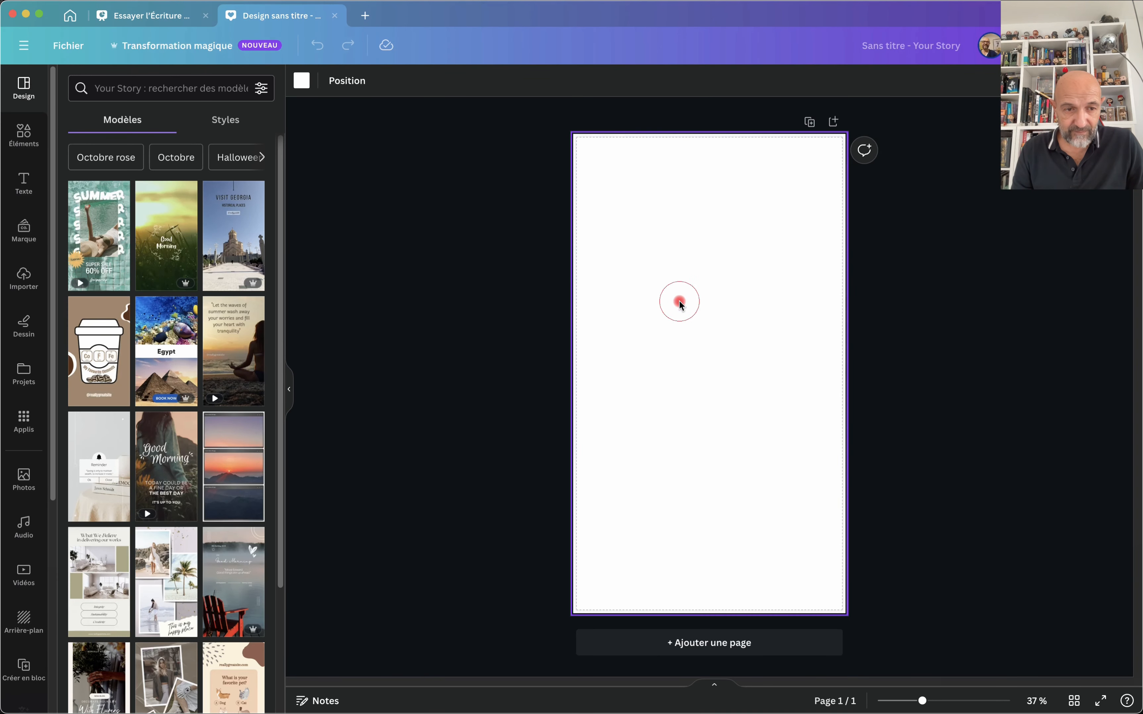
{"action": "key", "text": "t"}
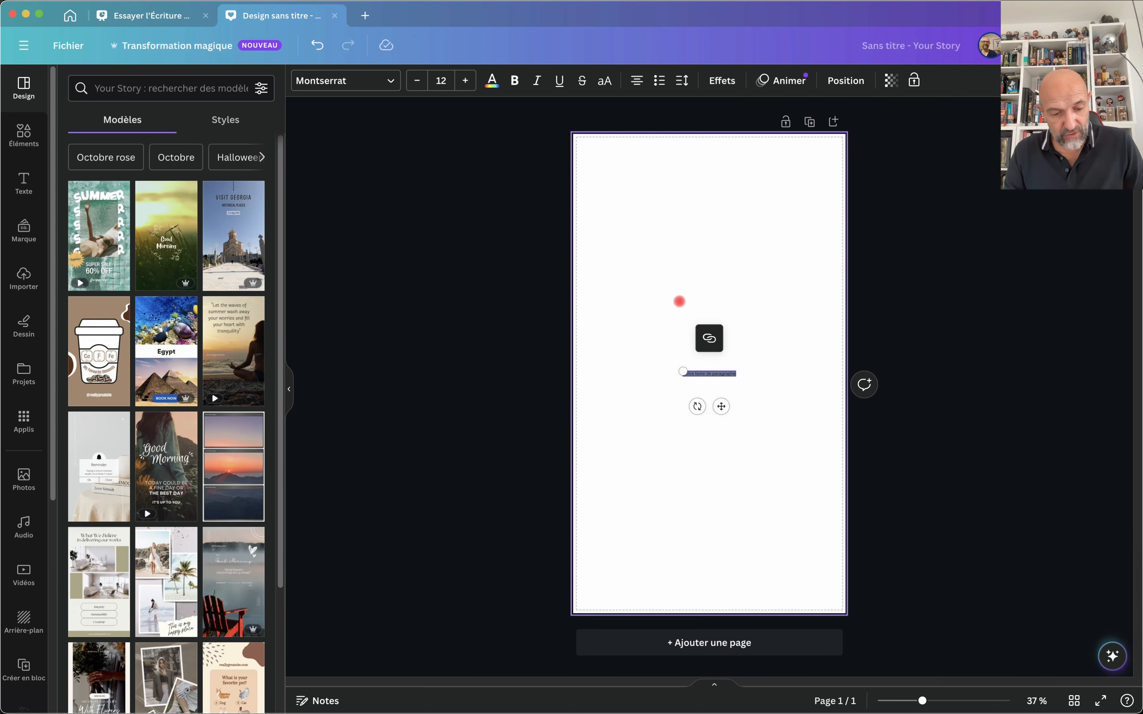
{"action": "key", "text": "BackSpace"}
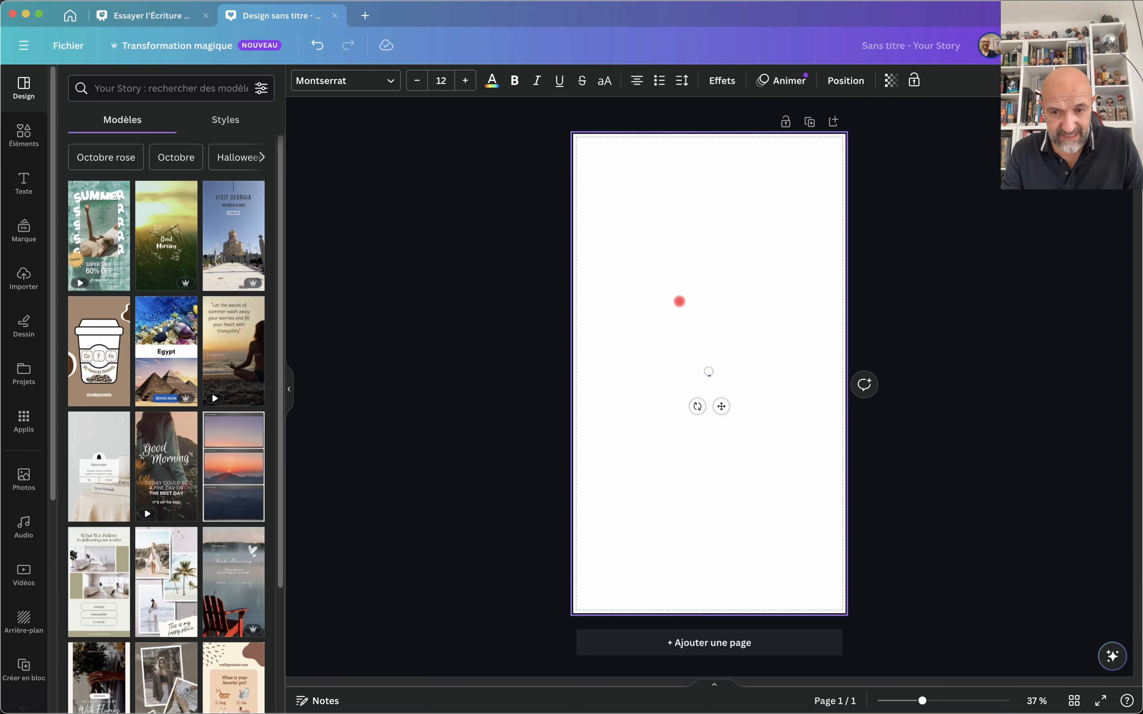
{"action": "type", "text": "Il"}
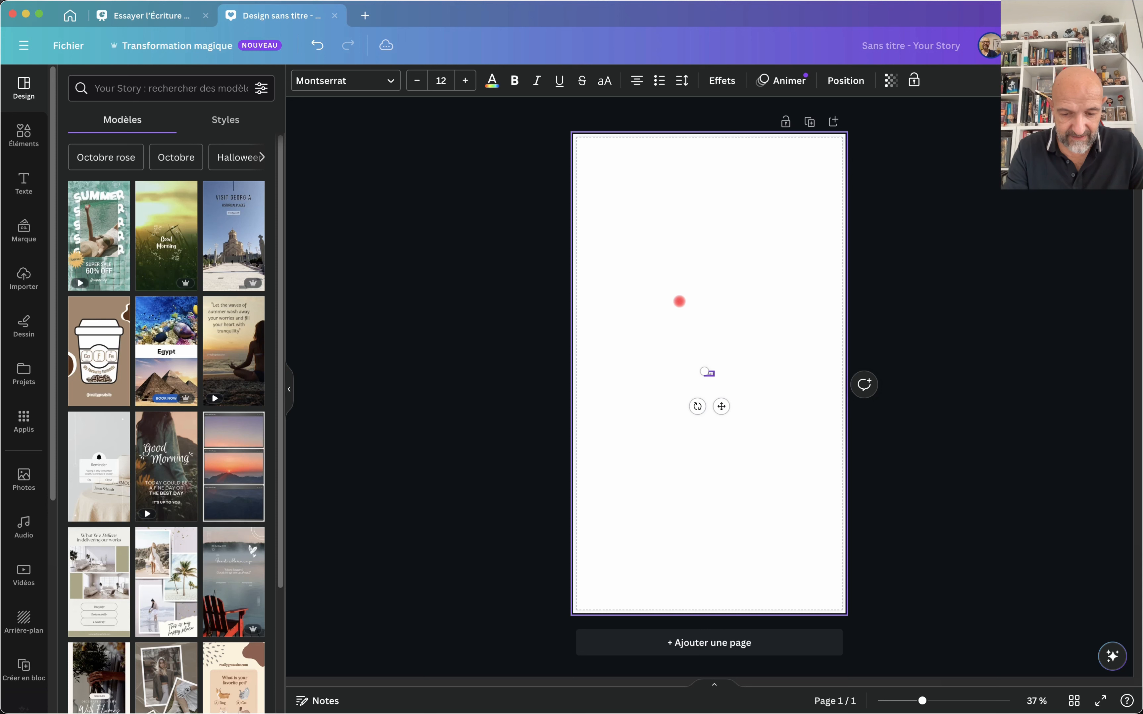
{"action": "type", "text": " fait un temps m"}
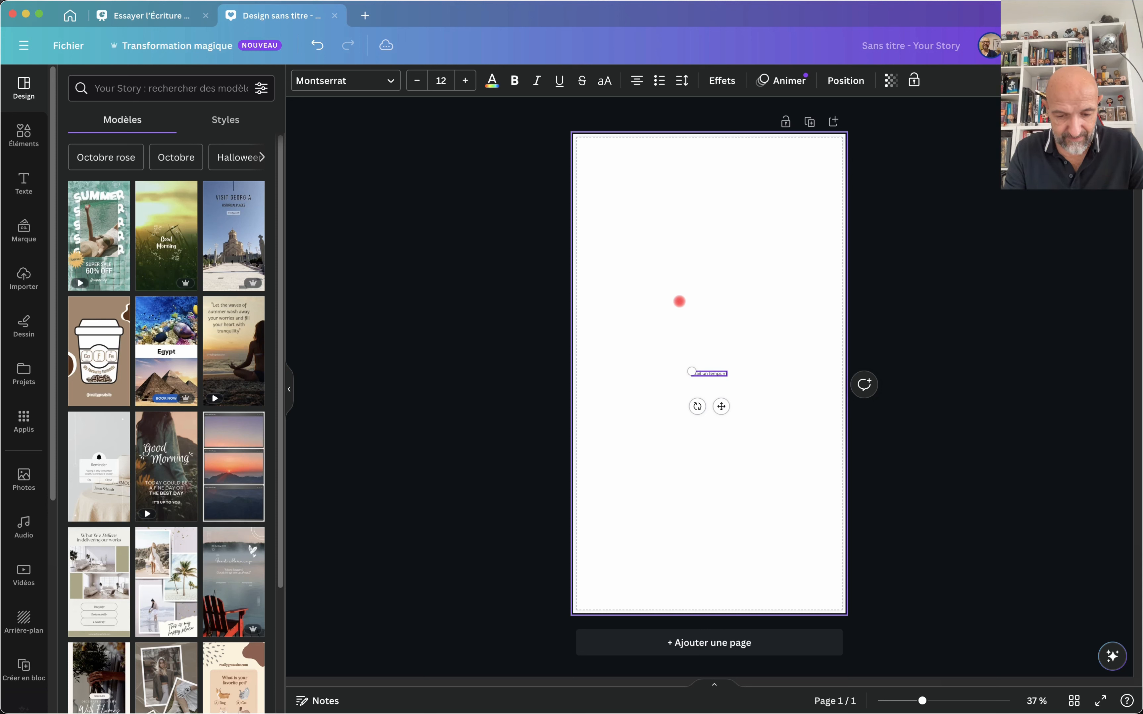
{"action": "type", "text": "agnifique a"}
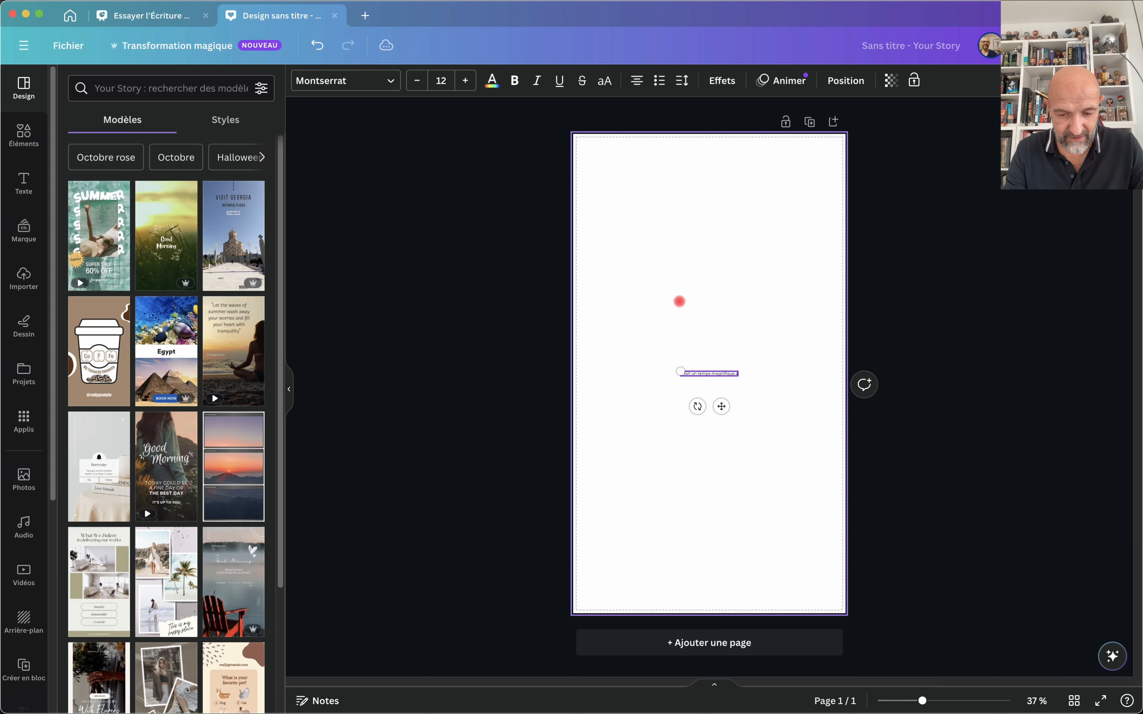
{"action": "type", "text": "ujourd'hui"}
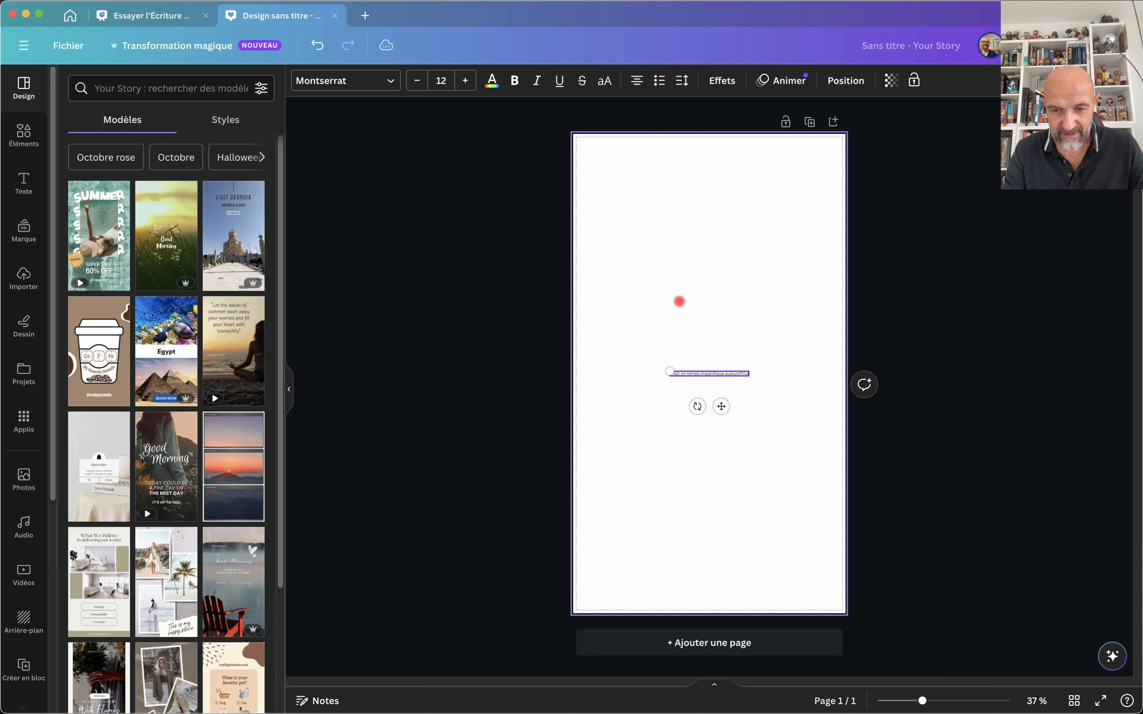
Increase the text's font size to 36.
{"action": "left_click", "coordinate": [465, 81]}
{"action": "left_click", "coordinate": [465, 83]}
{"action": "left_click", "coordinate": [465, 82]}
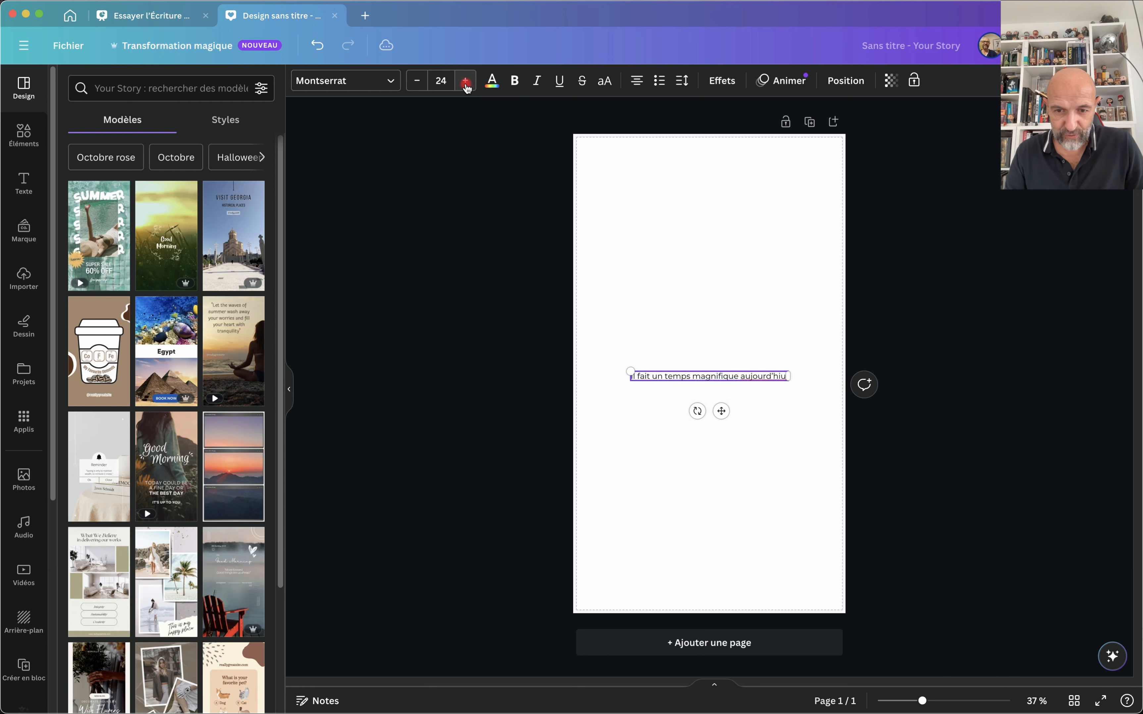
{"action": "left_click", "coordinate": [466, 82]}
{"action": "left_click", "coordinate": [465, 82]}
{"action": "left_click", "coordinate": [466, 84]}
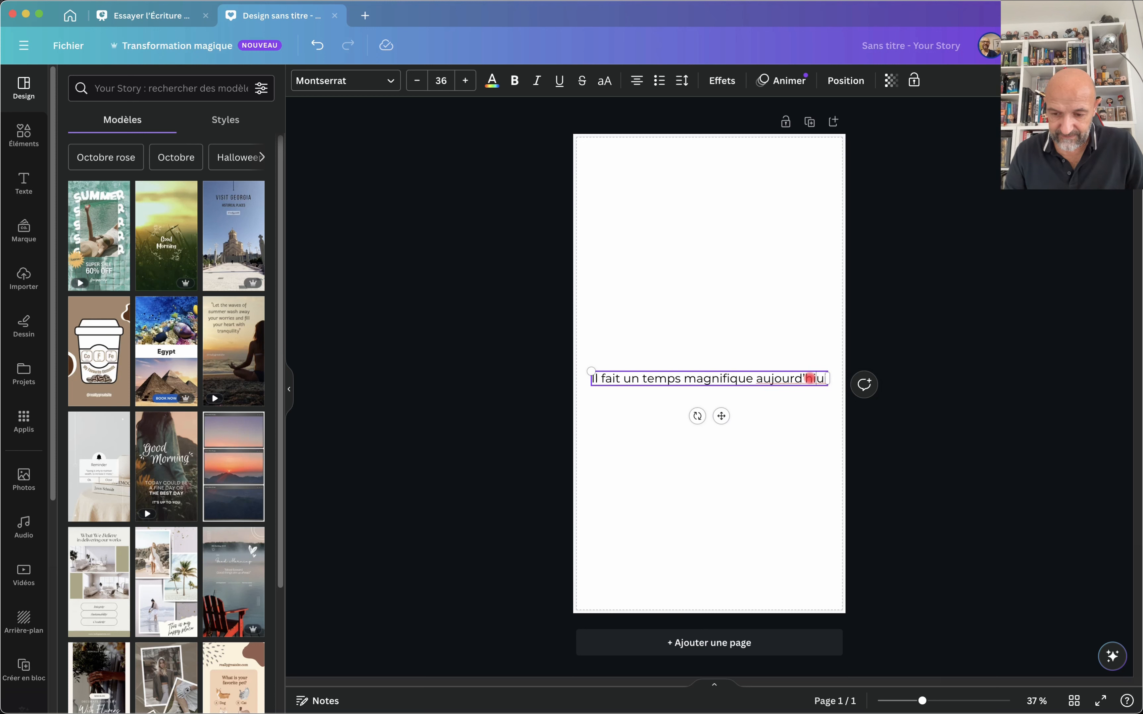
Correct the last word of the text to "aujourd'hui" and end the sentence with a period.
{"action": "key", "text": "BackSpace"}
{"action": "key", "text": "BackSpace"}
{"action": "type", "text": "ui"}
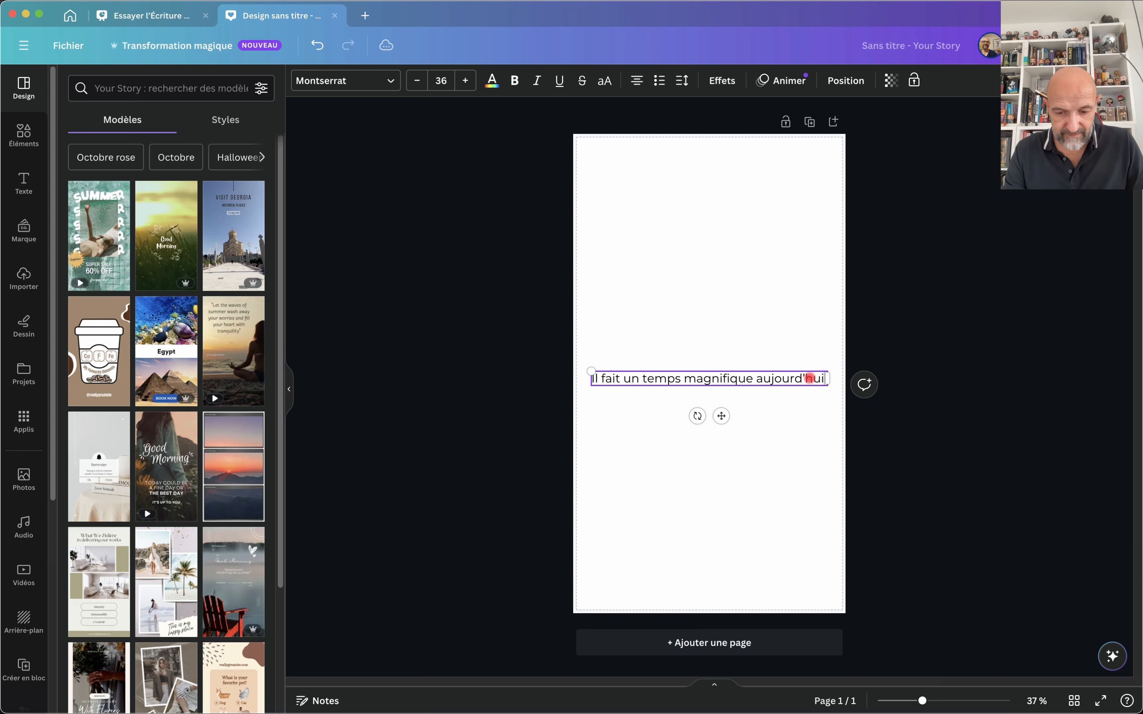
{"action": "type", "text": ". "}
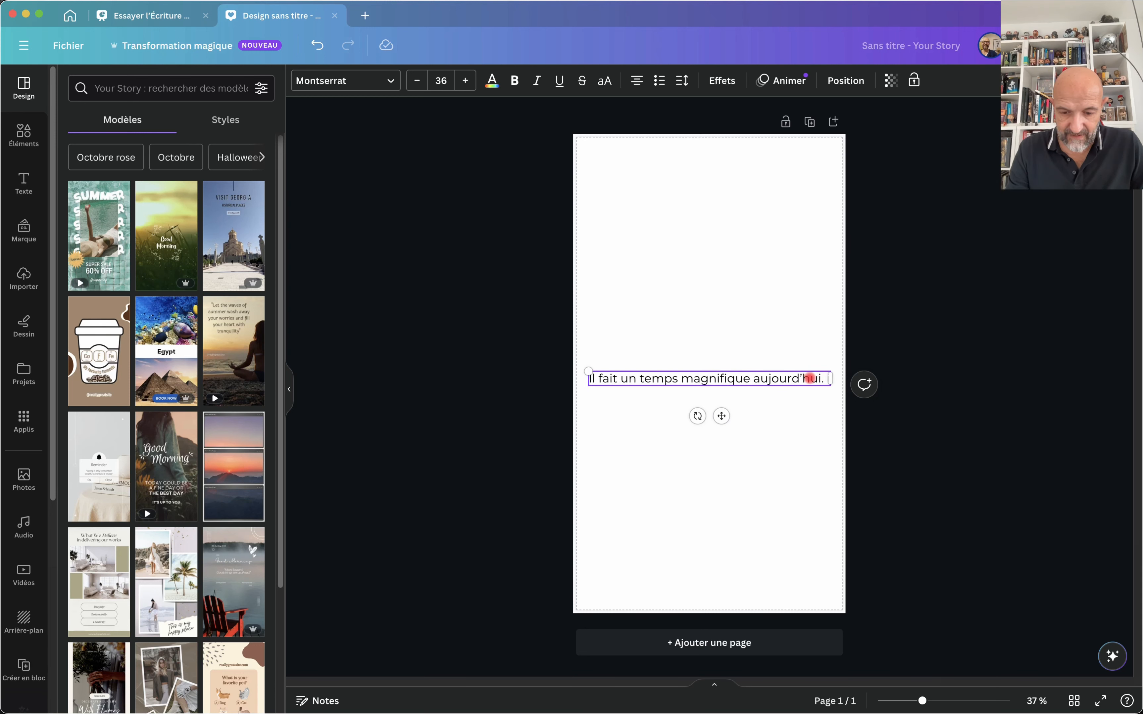
Add a second sentence to the text box: "Je pense qu'un petit saut à la plage me ferait du bien".
{"action": "type", "text": "Je pense qui"}
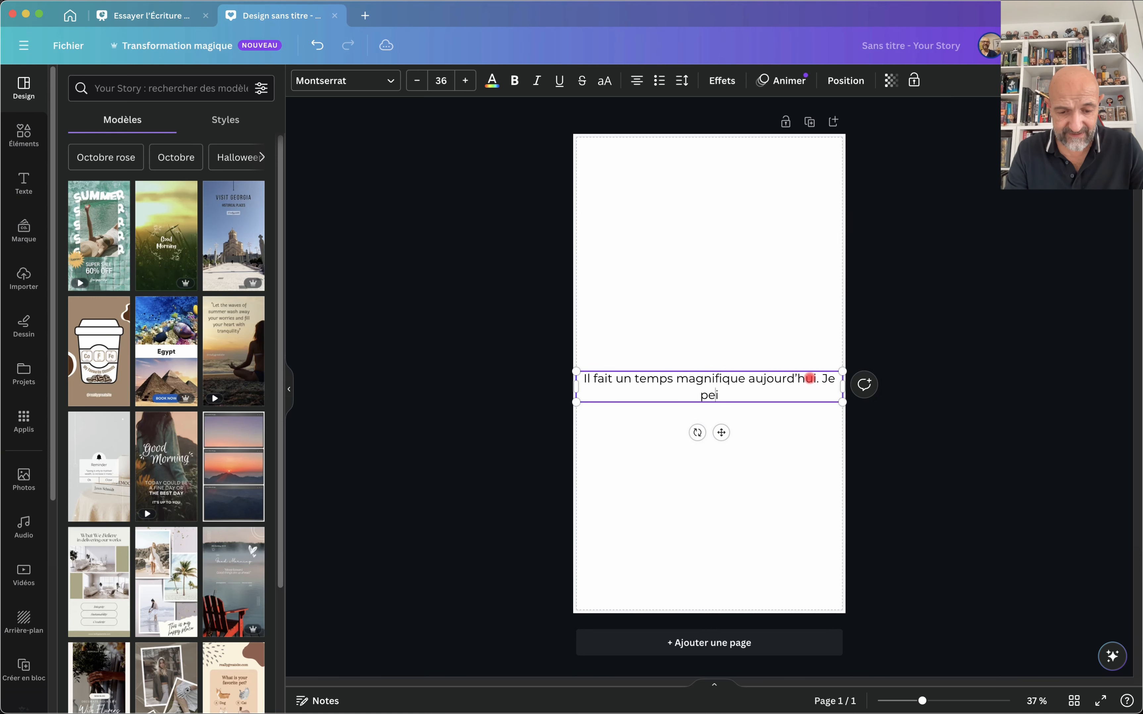
{"action": "type", "text": "e que"}
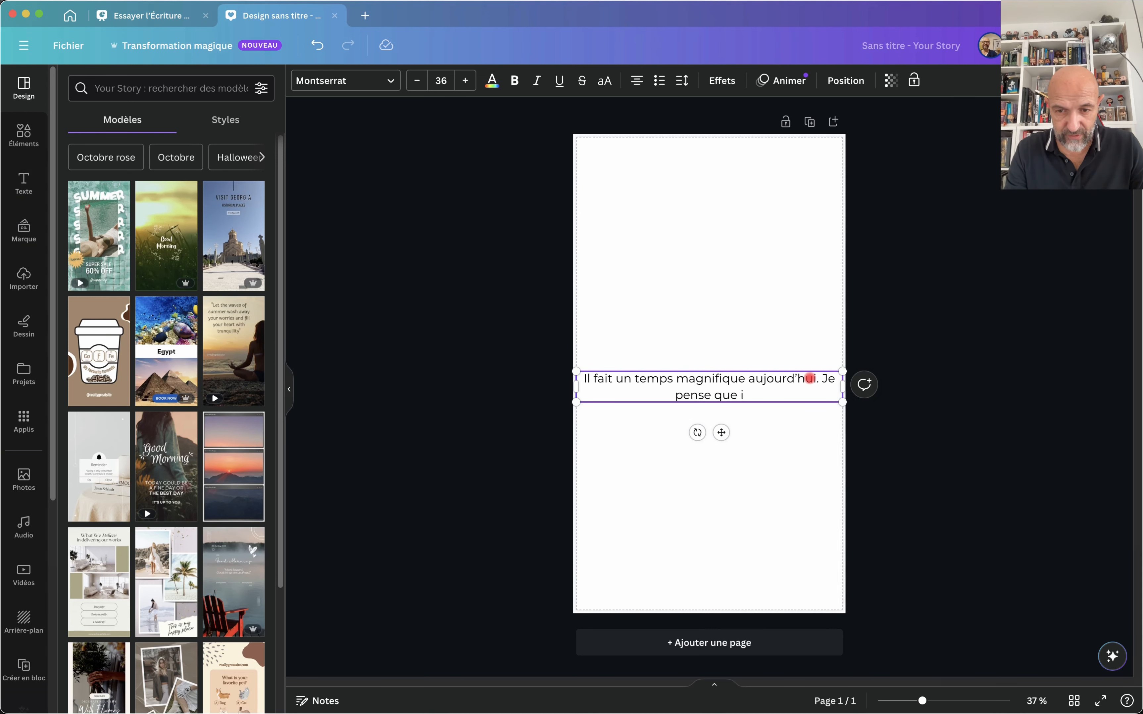
{"action": "key", "text": "BackSpace"}
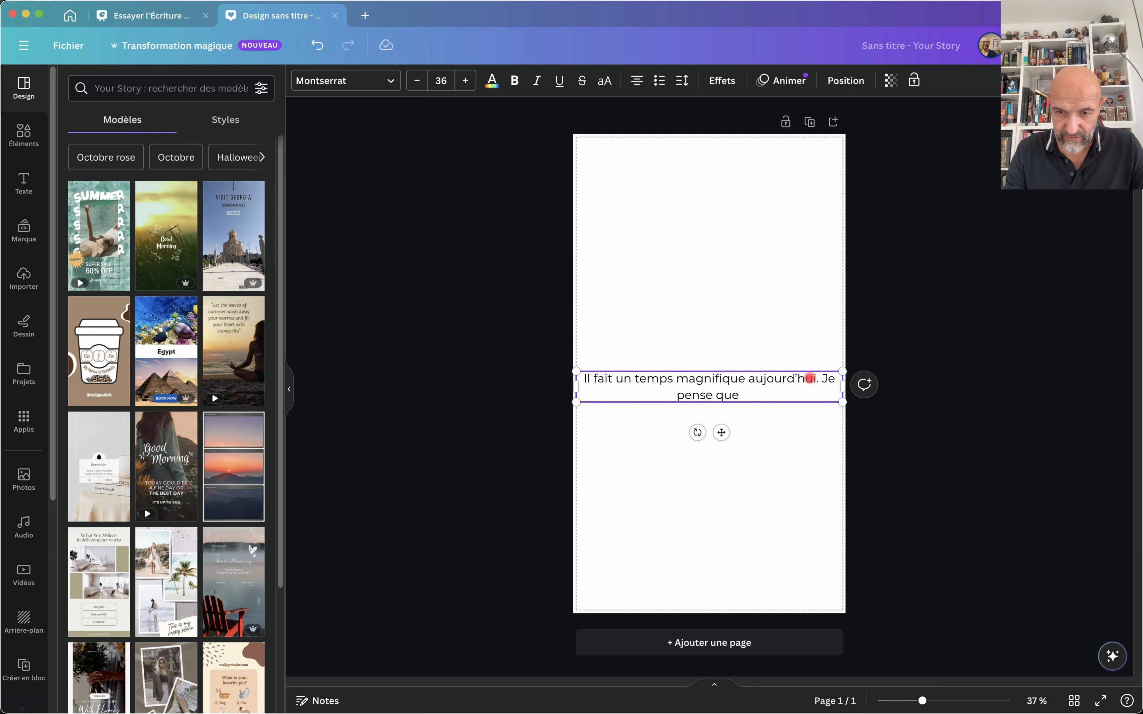
{"action": "key", "text": "BackSpace"}
{"action": "key", "text": "BackSpace"}
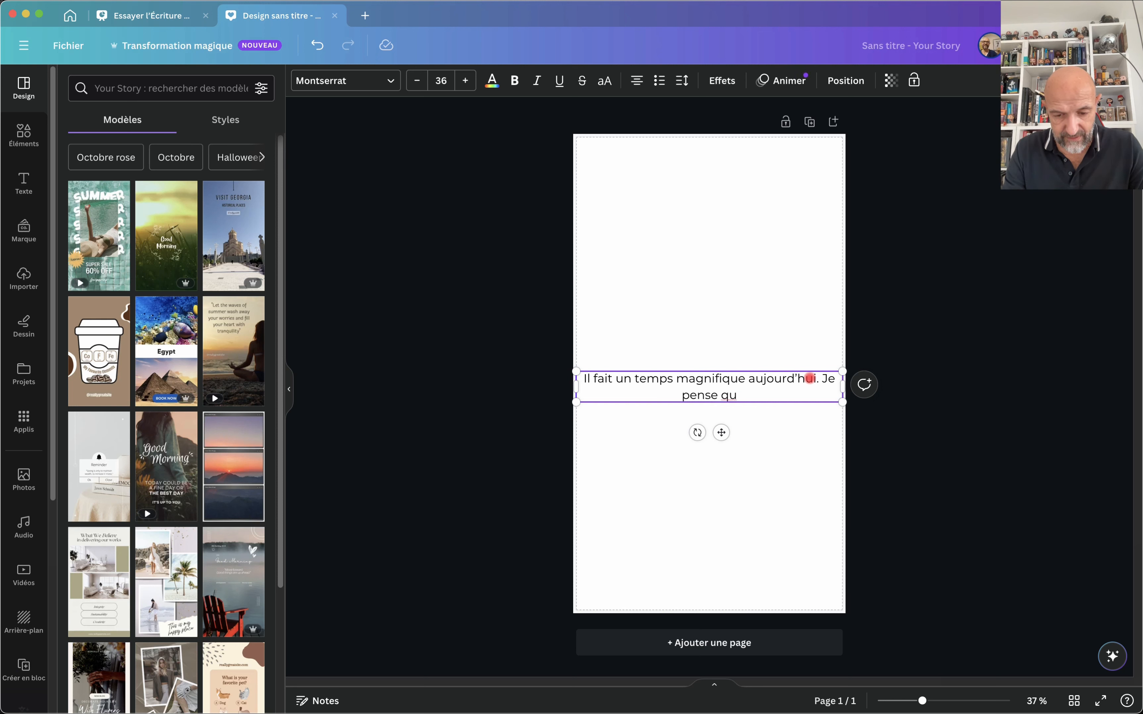
{"action": "type", "text": "'une"}
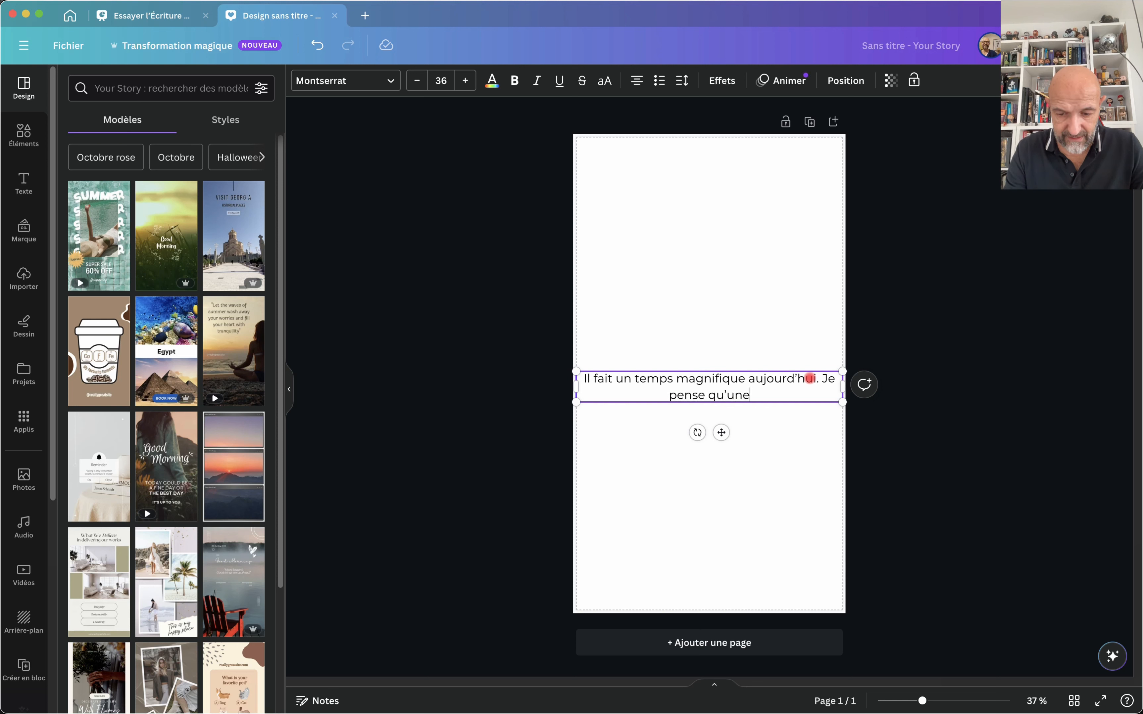
{"action": "key", "text": "BackSpace"}
{"action": "type", "text": "petit sau"}
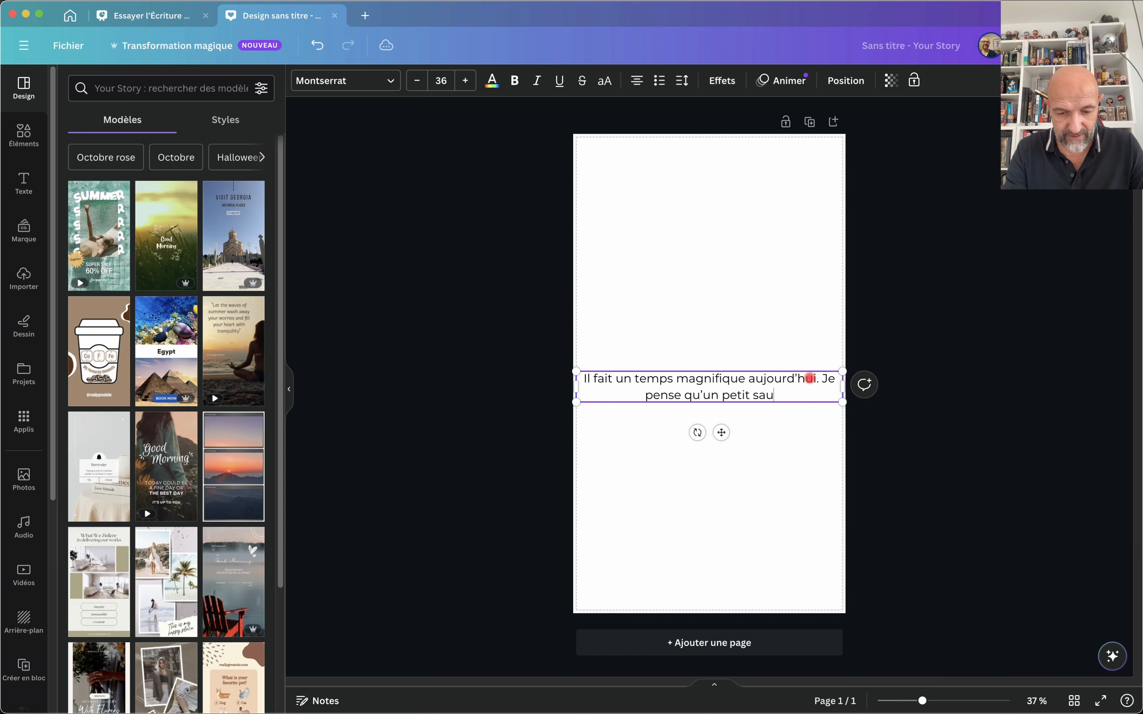
{"action": "type", "text": "t à la plage"}
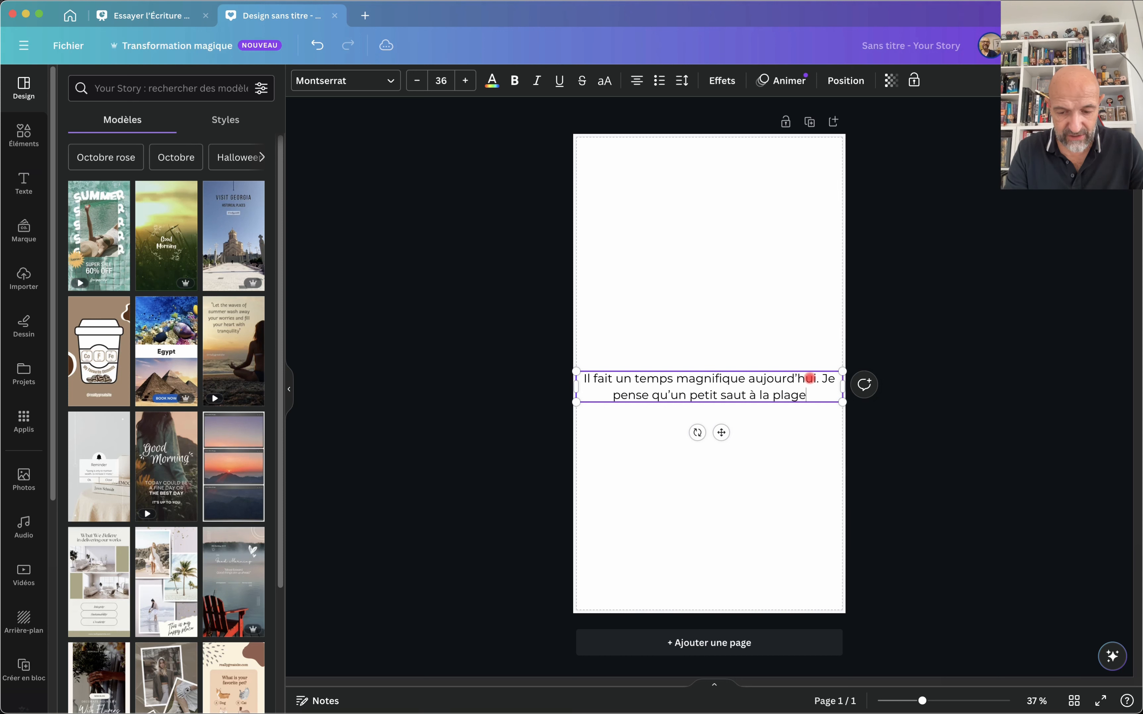
{"action": "type", "text": " me ferait"}
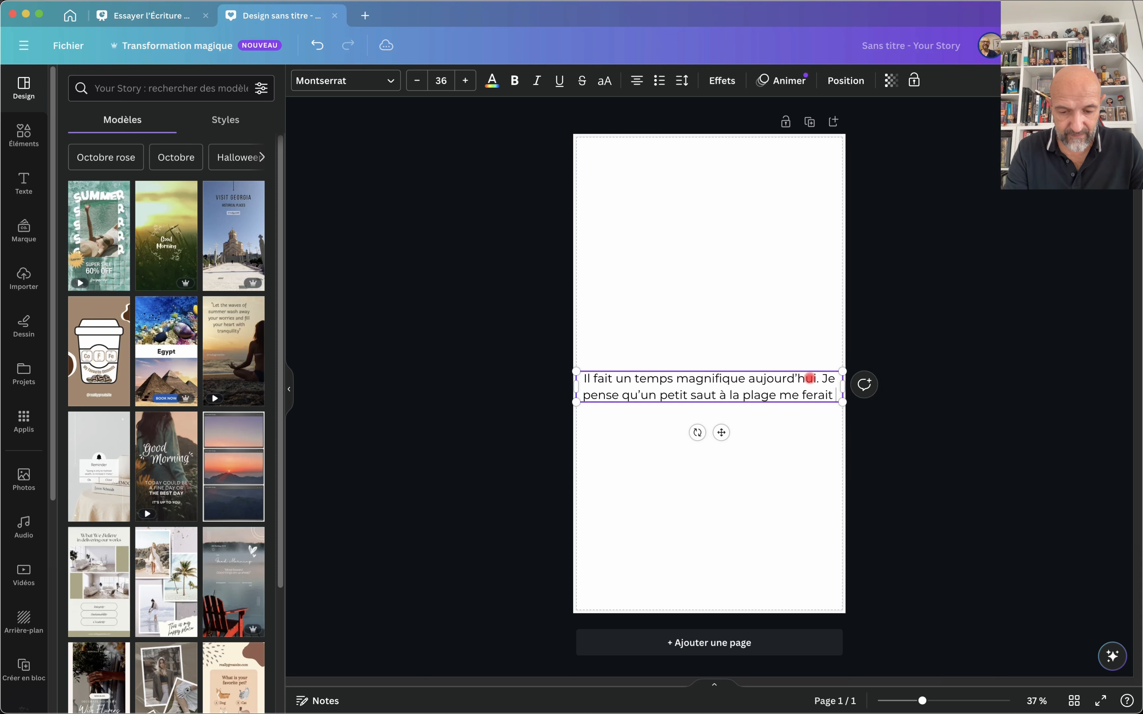
{"action": "type", "text": " du bien"}
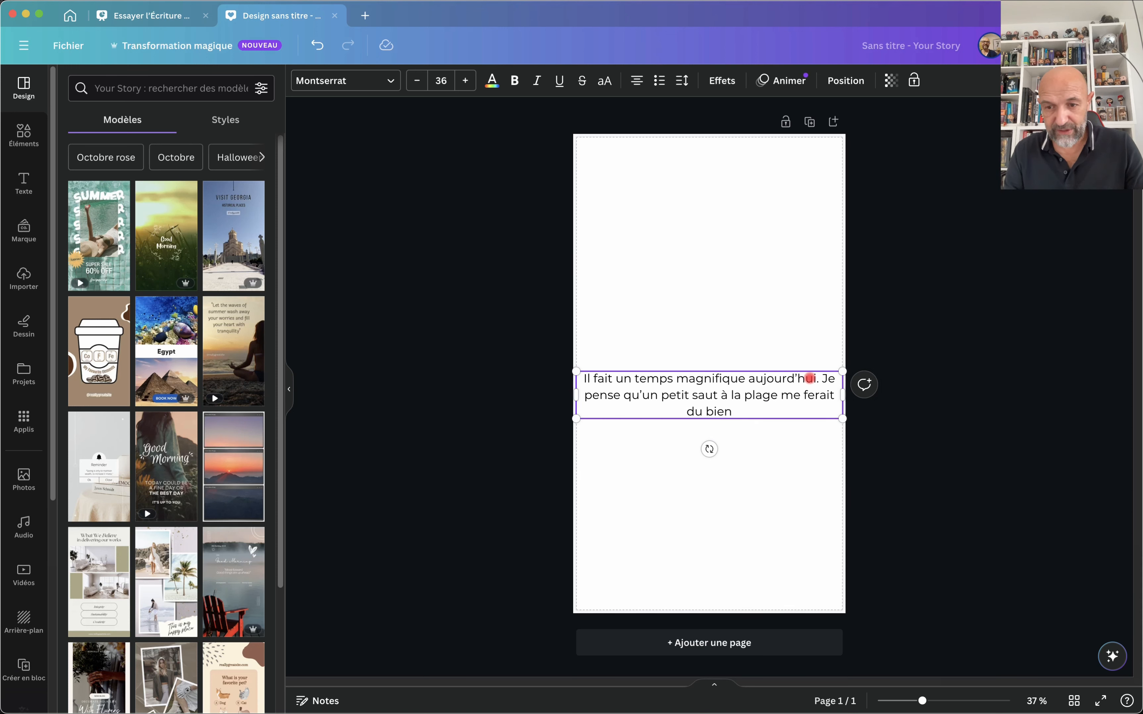
{"action": "left_click", "coordinate": [690, 484]}
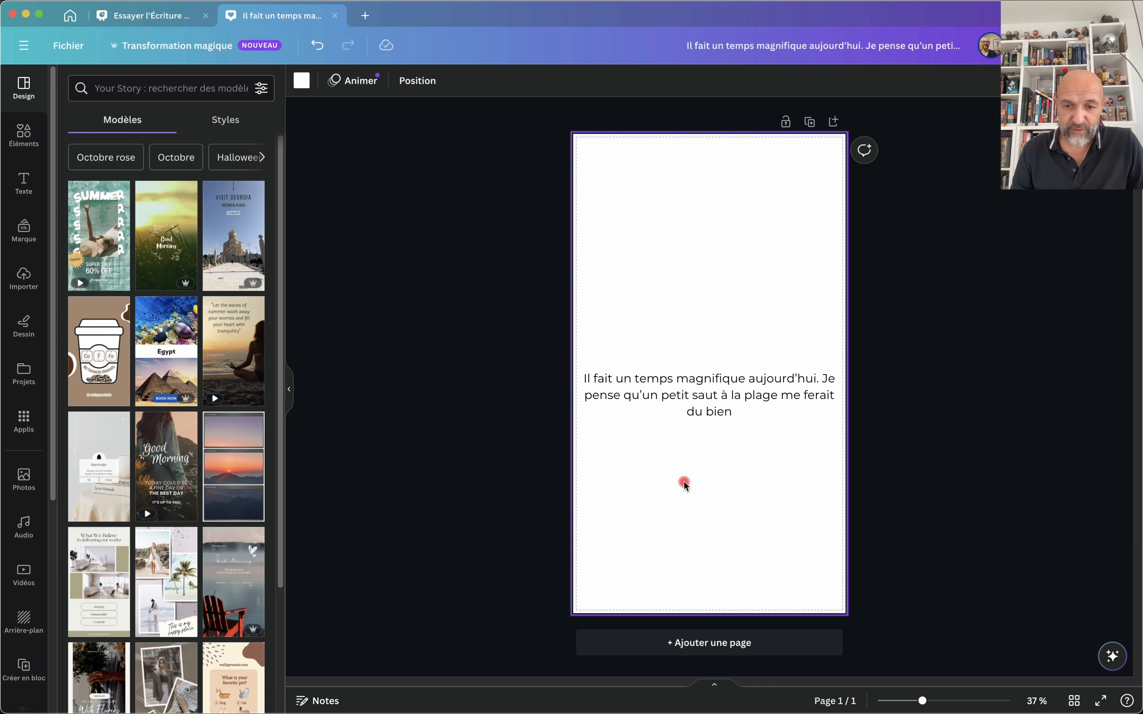
Rewrite the text in a funnier tone with Écriture magique's Plus amusant option.
{"action": "left_click", "coordinate": [704, 381]}
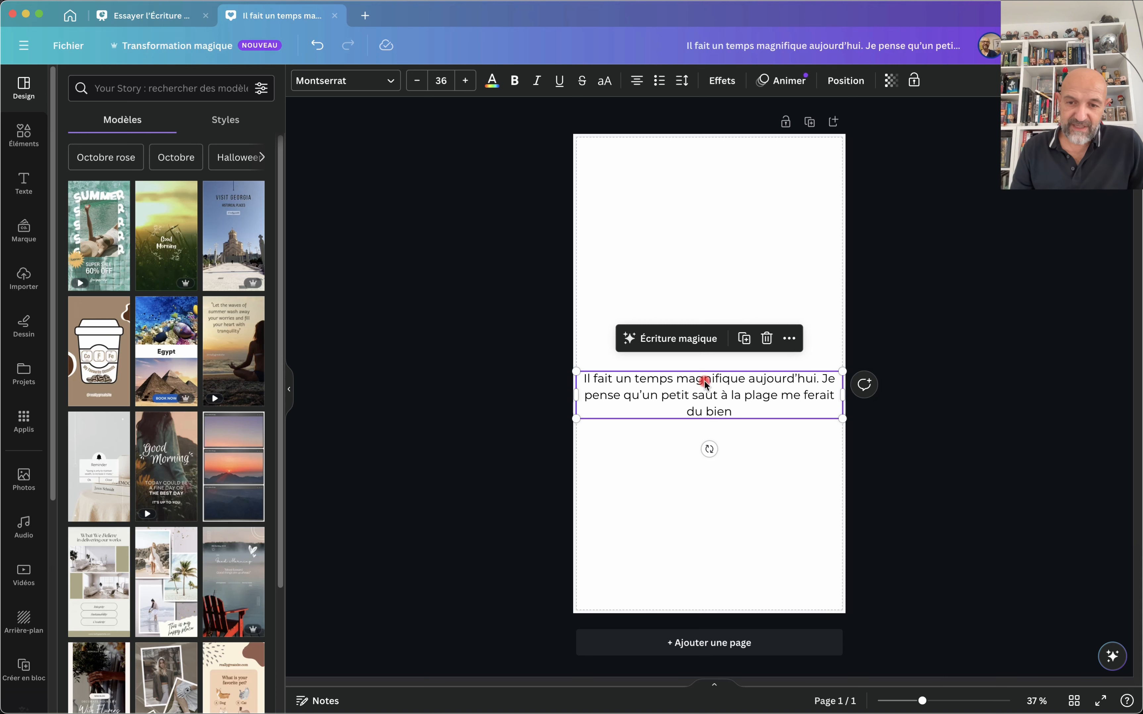
{"action": "left_click", "coordinate": [687, 340]}
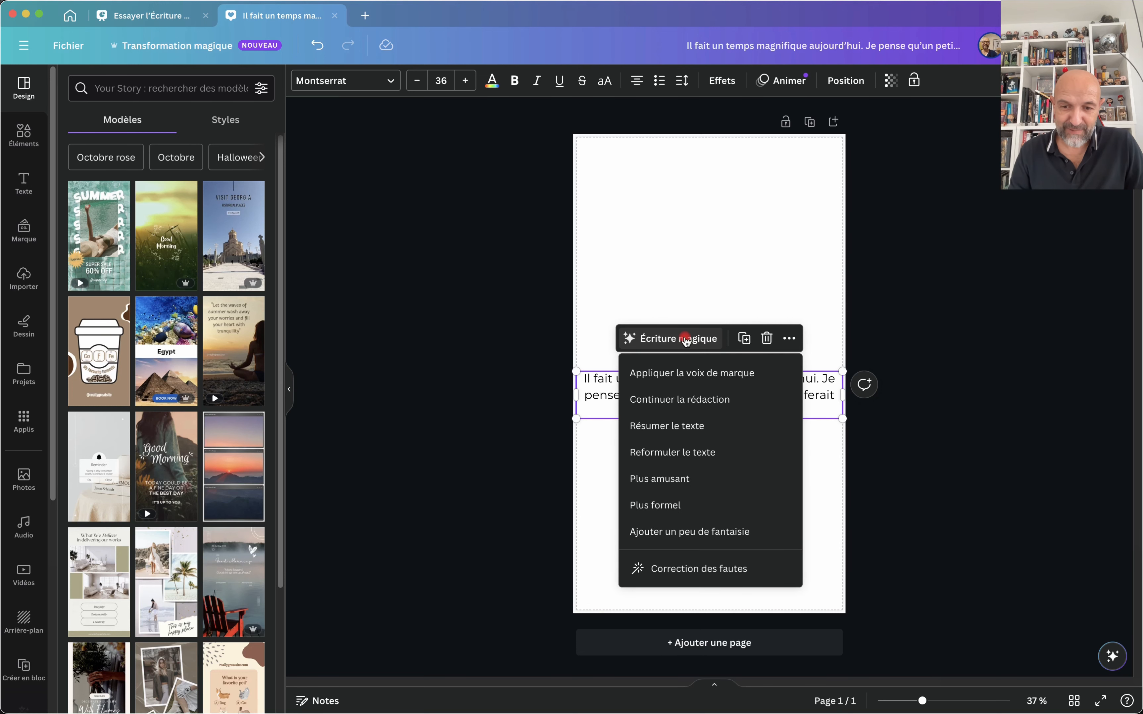
{"action": "left_click", "coordinate": [683, 479]}
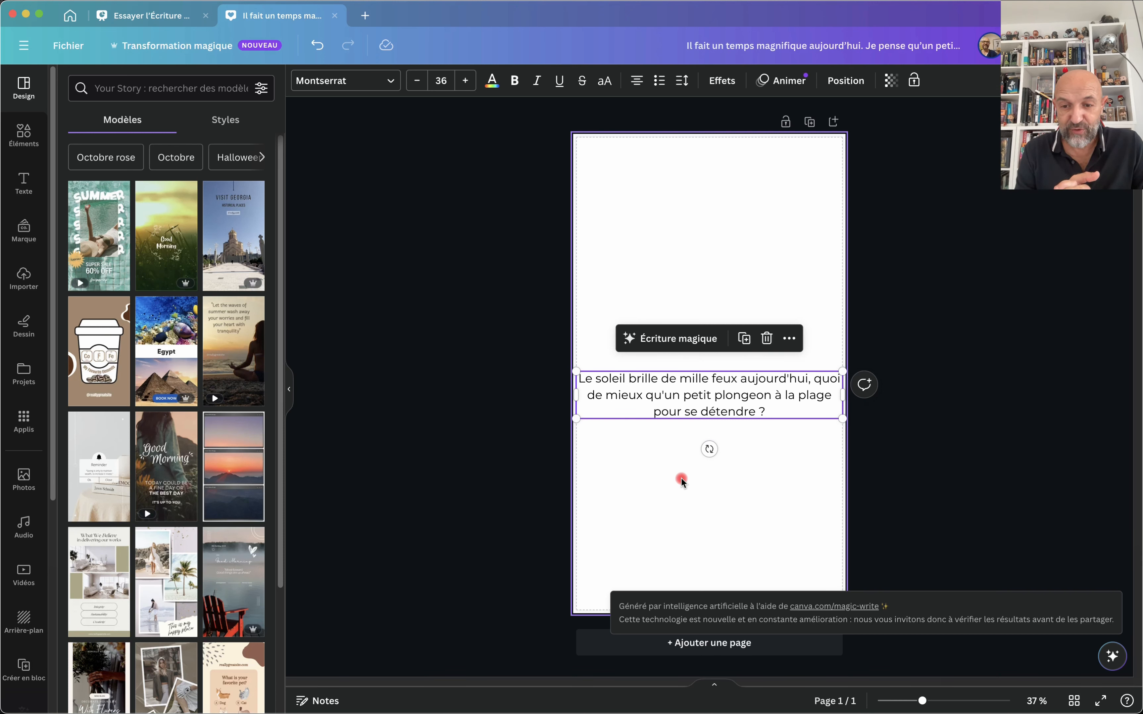
Extend the text with Écriture magique's Continuer la rédaction option and move the text box up near the page's upper edge.
{"action": "left_click", "coordinate": [691, 341]}
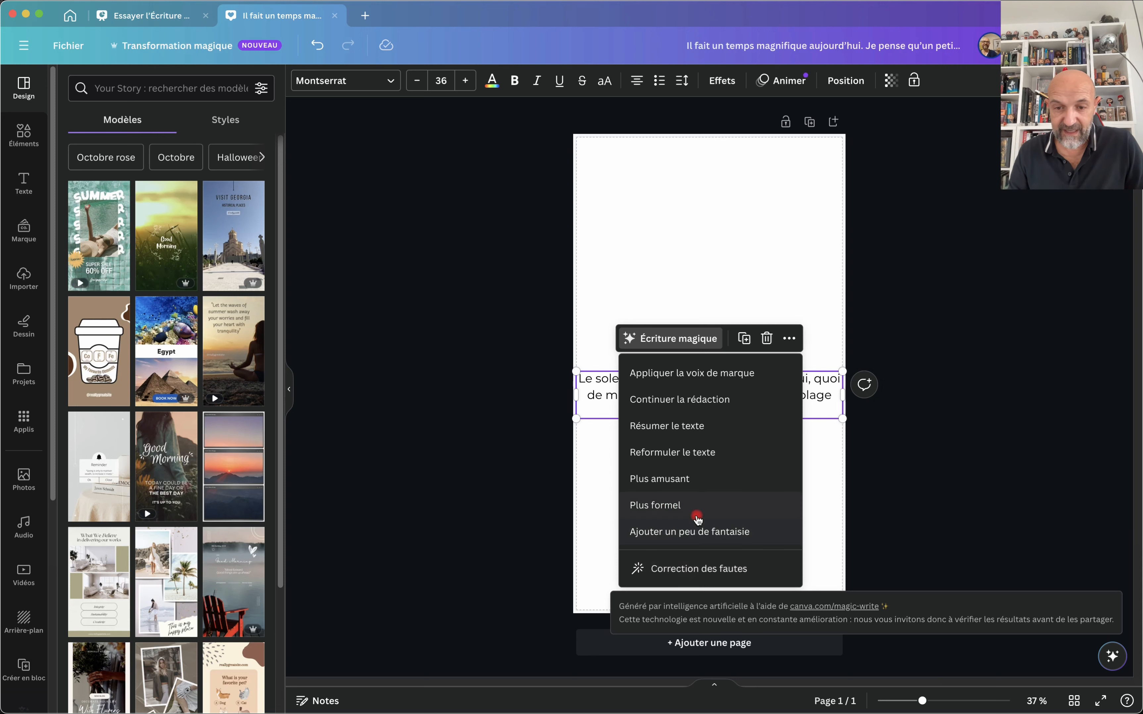
{"action": "left_click", "coordinate": [710, 401]}
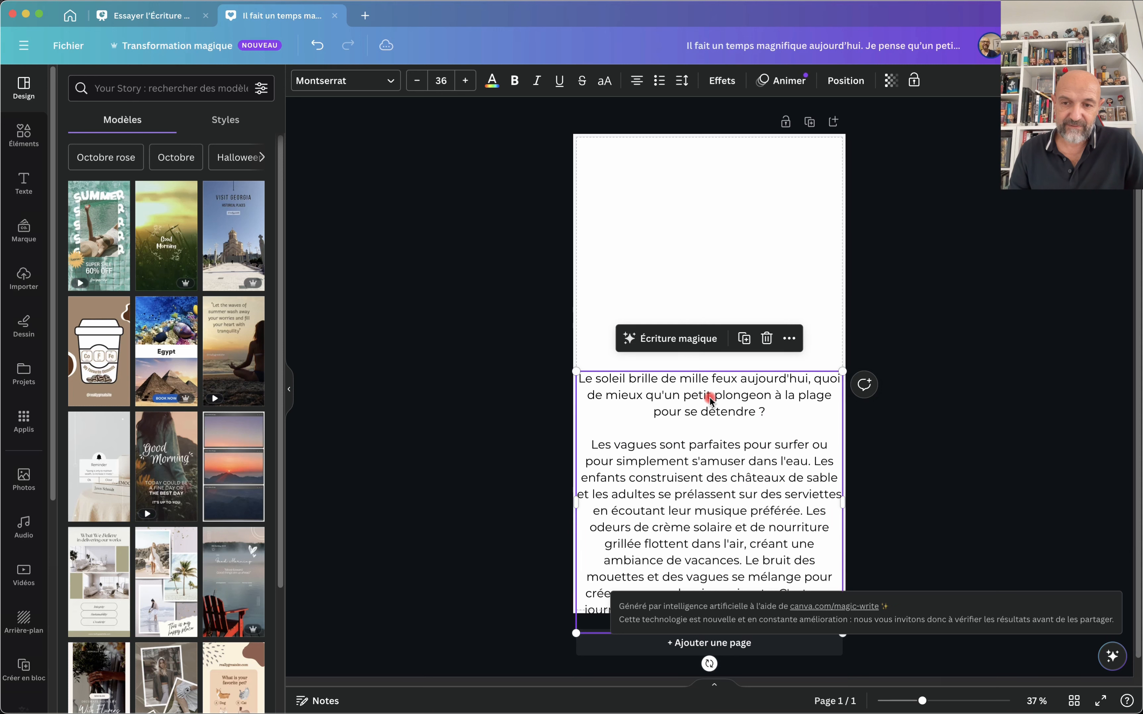
{"action": "left_click_drag", "start_coordinate": [701, 409], "coordinate": [698, 223]}
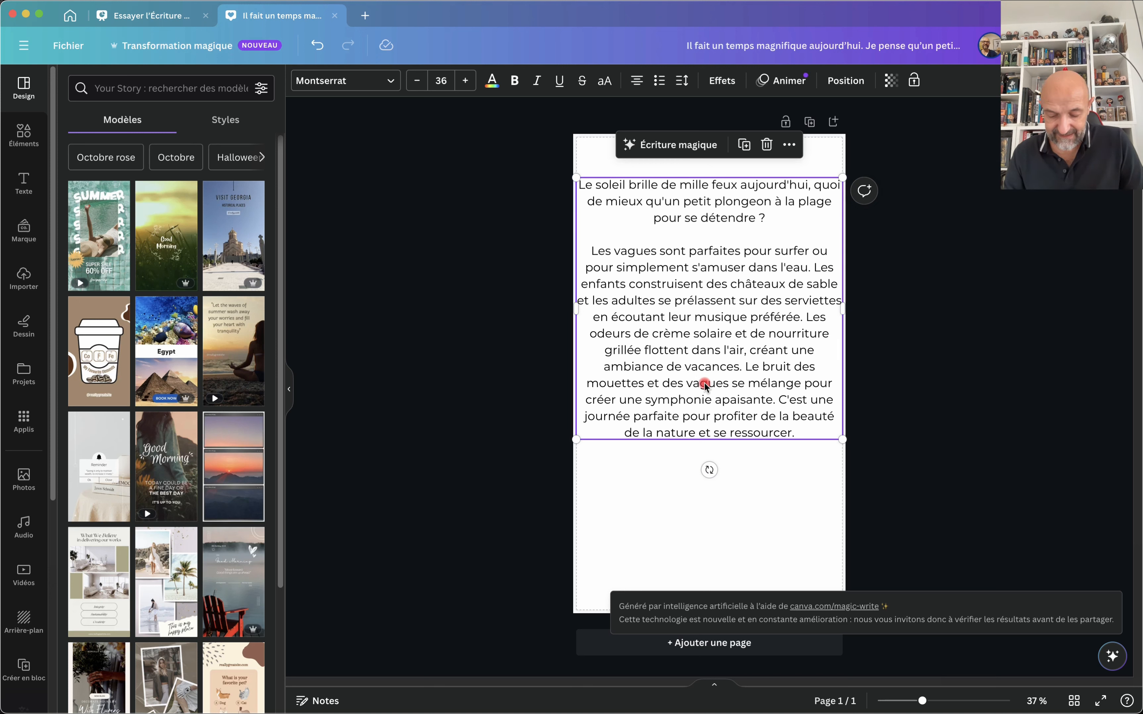
Open the LEMY brand identity from the home page and examine its resources down to the Voix de marque section.
{"action": "left_click", "coordinate": [681, 144]}
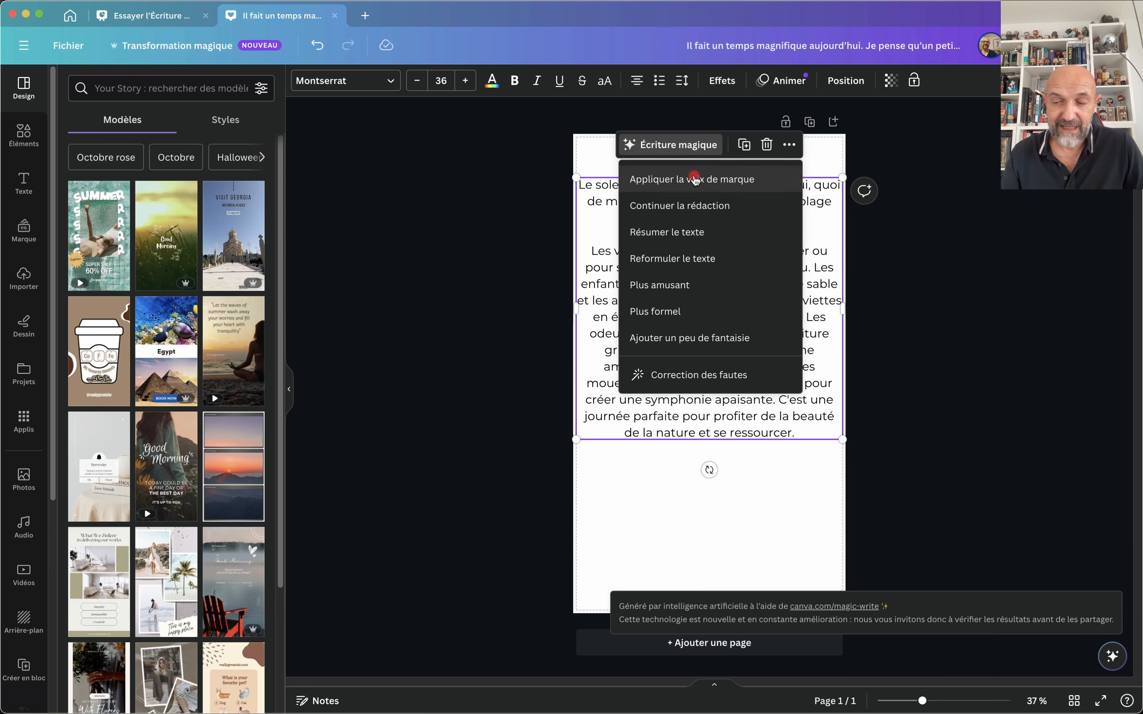
{"action": "left_click", "coordinate": [482, 231]}
{"action": "left_click", "coordinate": [71, 16]}
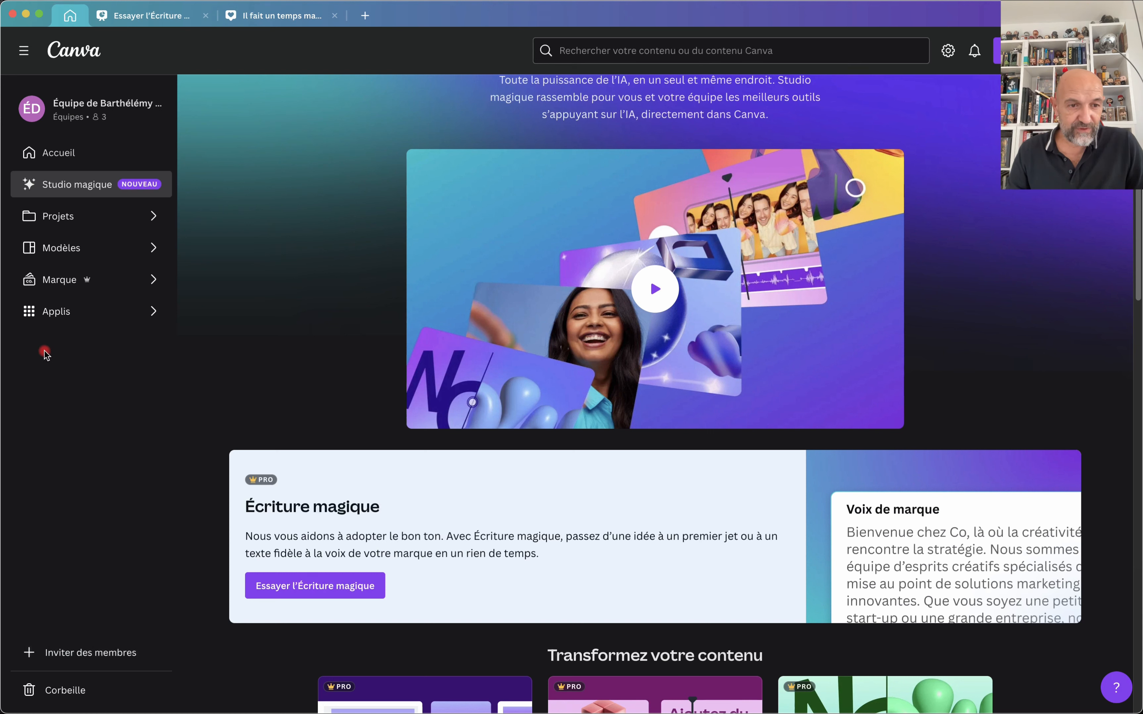
{"action": "left_click", "coordinate": [75, 281]}
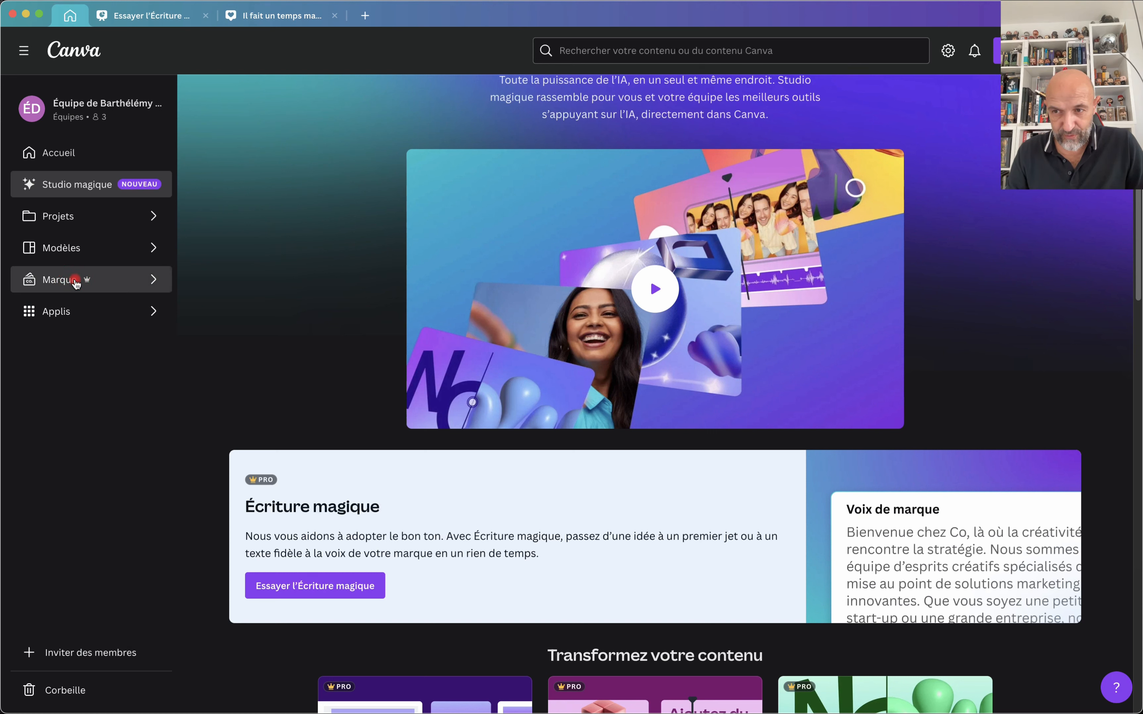
{"action": "left_click", "coordinate": [74, 280]}
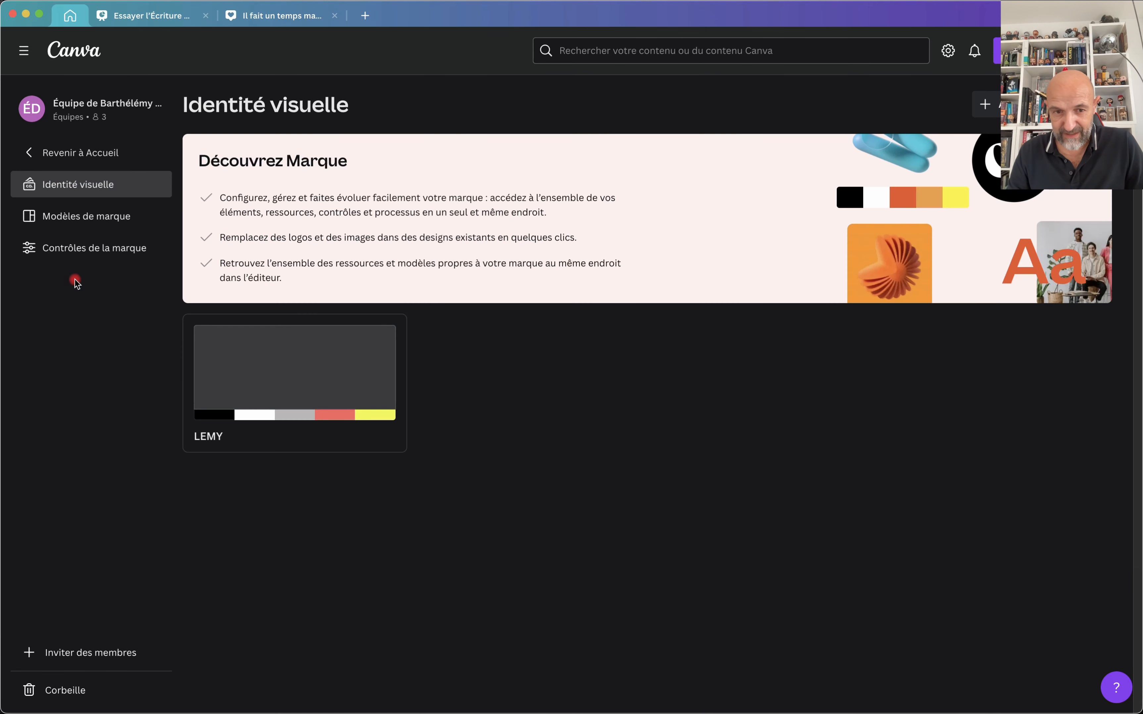
{"action": "left_click", "coordinate": [278, 386]}
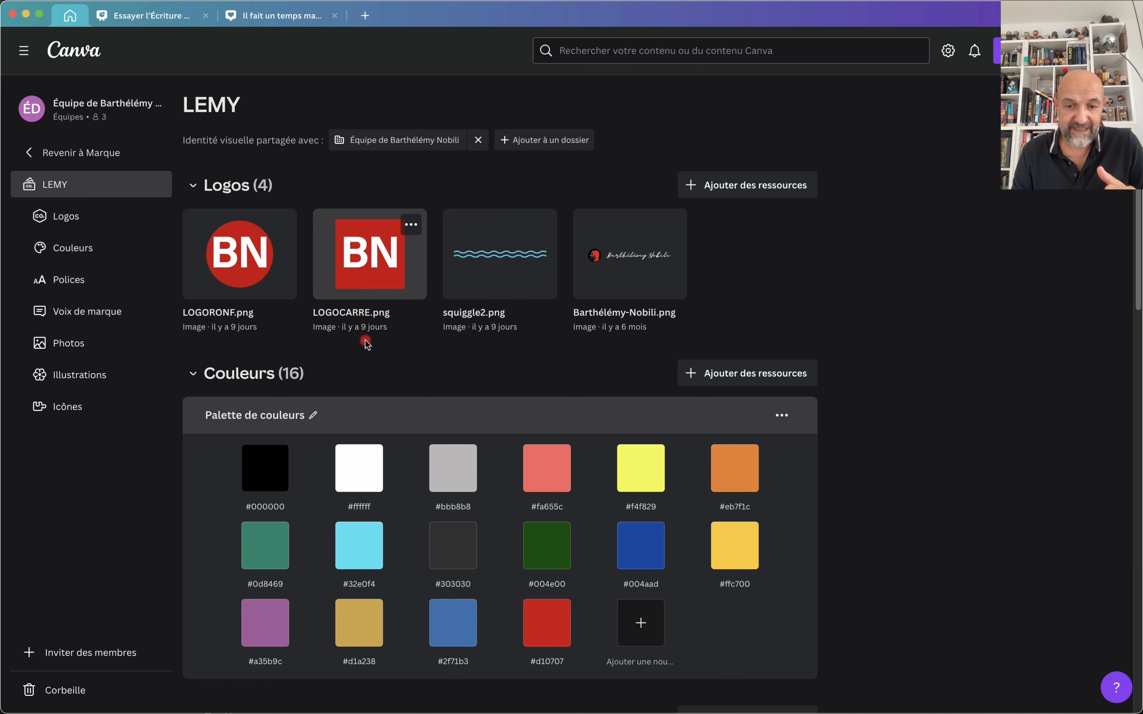
{"action": "scroll", "coordinate": [493, 546], "scroll_direction": "down", "scroll_amount": 7}
{"action": "scroll", "coordinate": [493, 546], "scroll_direction": "down", "scroll_amount": 9}
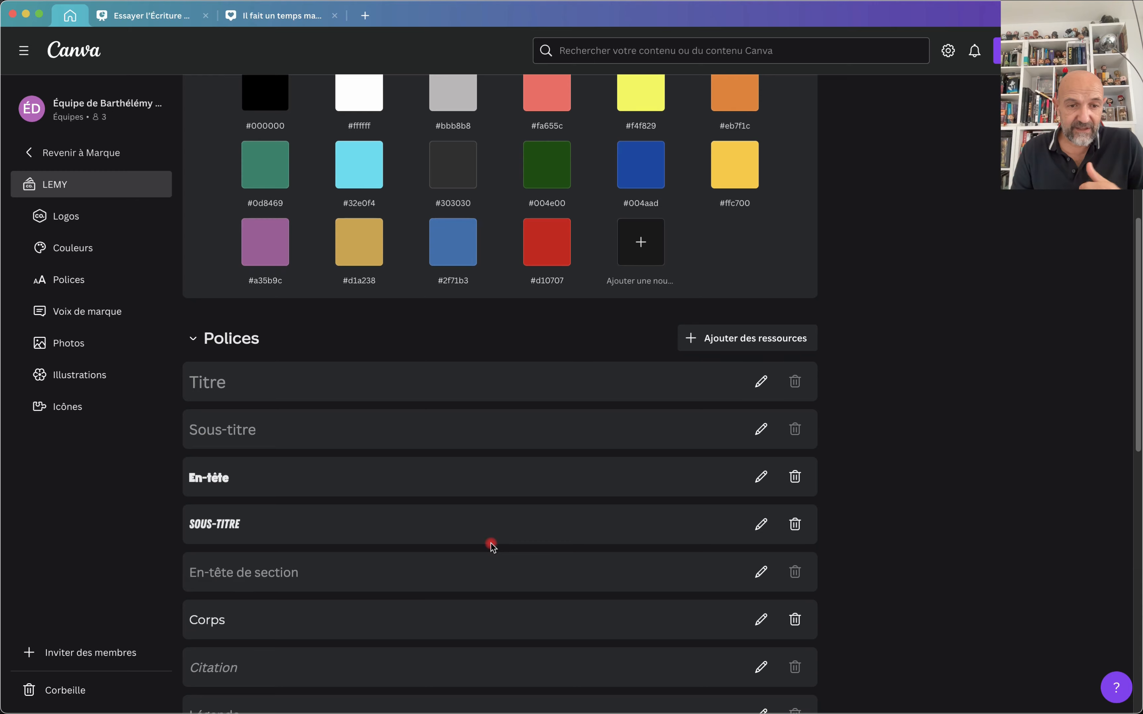
{"action": "scroll", "coordinate": [493, 546], "scroll_direction": "down", "scroll_amount": 3}
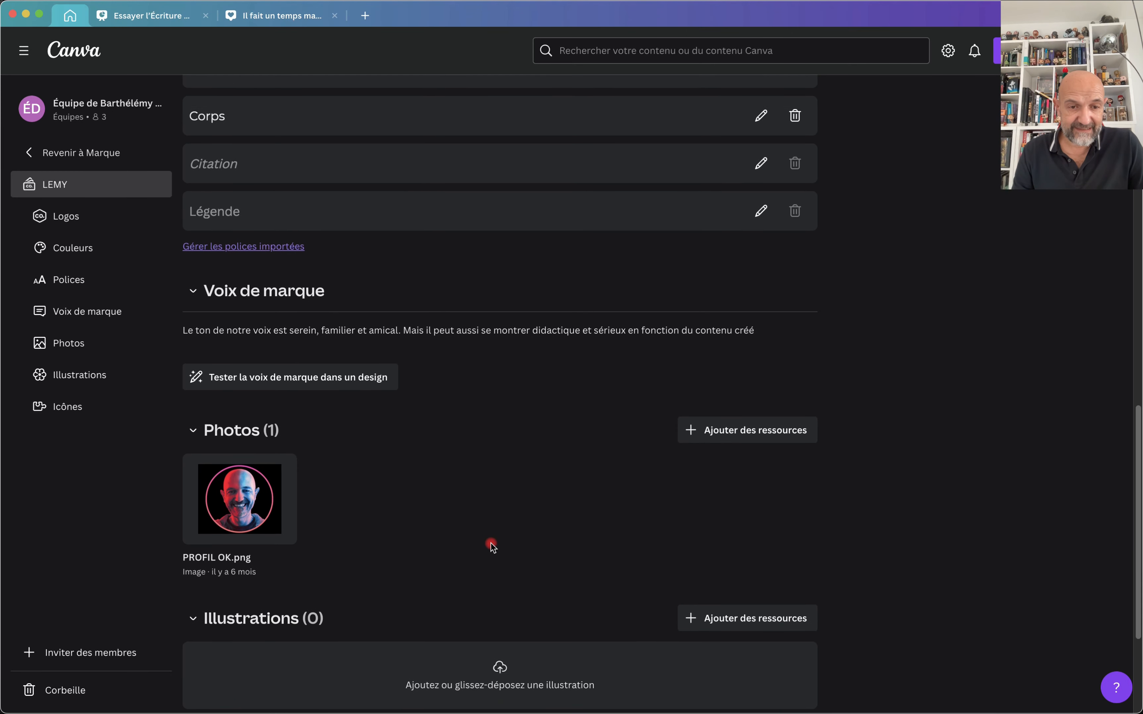
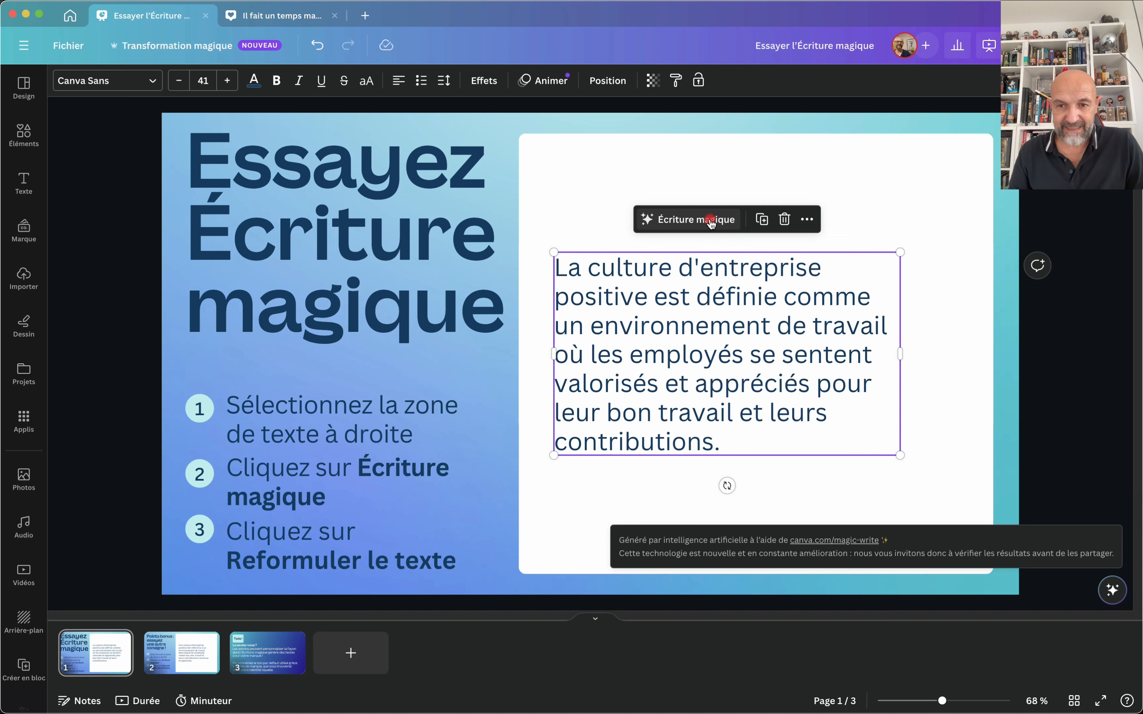
View the Écriture magique options, including Appliquer la voix de marque, for the sample text, and close the "Essayer l'Écriture magique" design.
{"action": "left_click", "coordinate": [710, 223]}
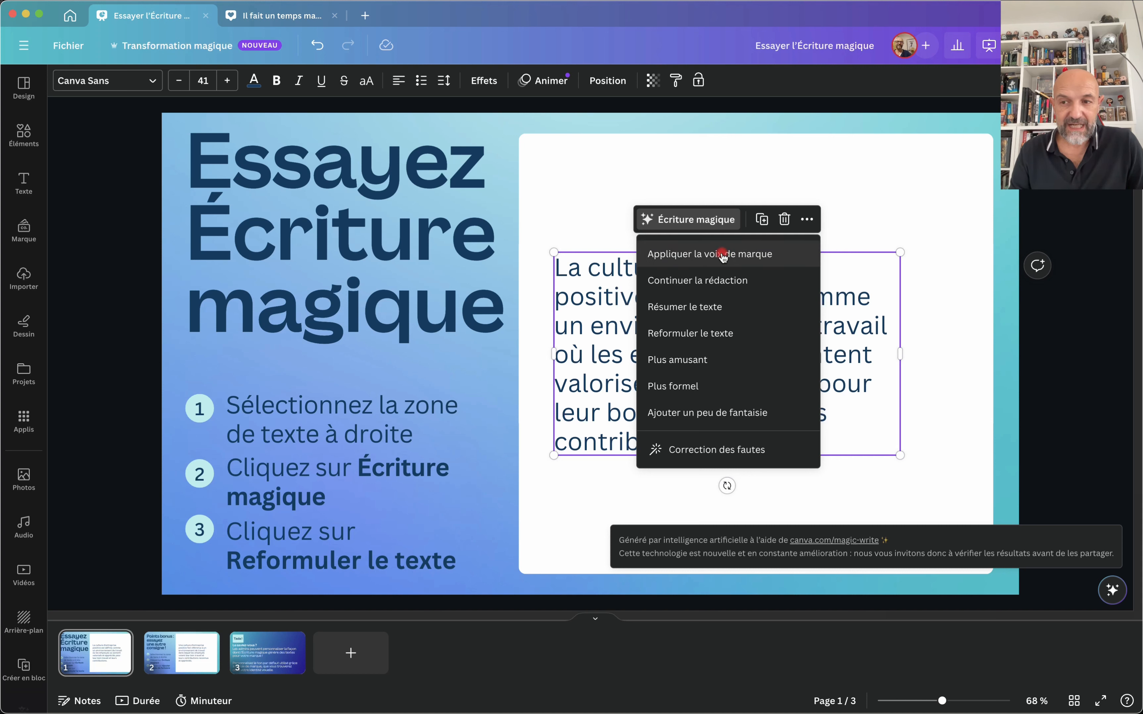
{"action": "left_click", "coordinate": [616, 177]}
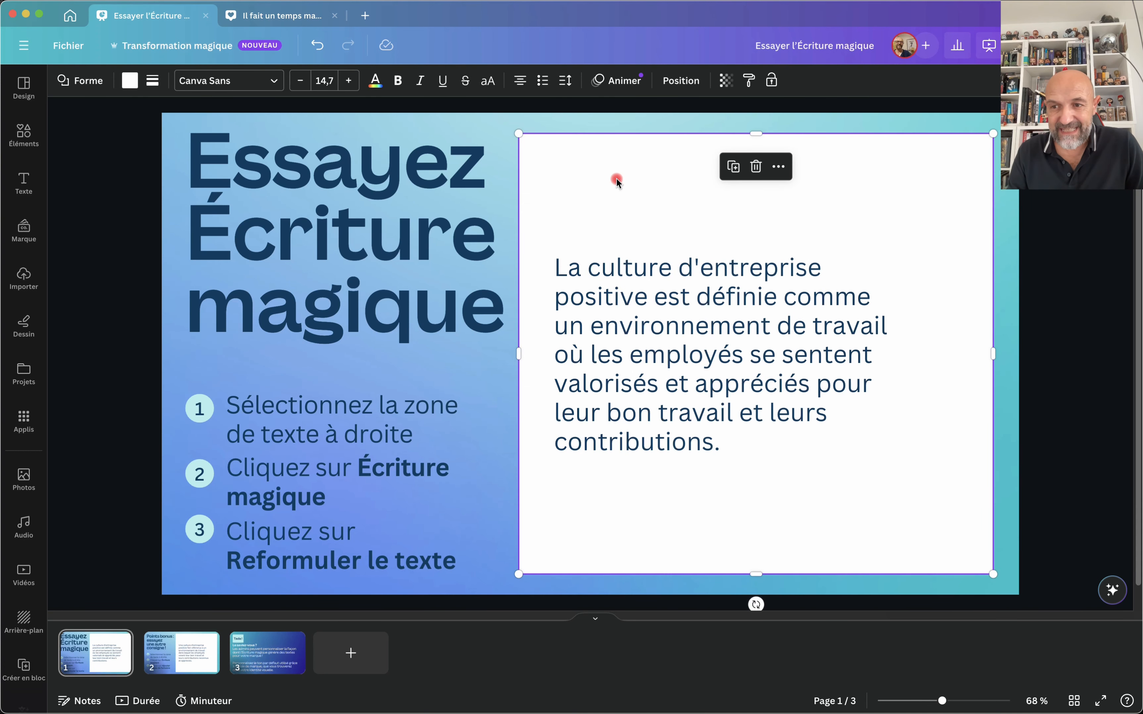
{"action": "left_click", "coordinate": [206, 17]}
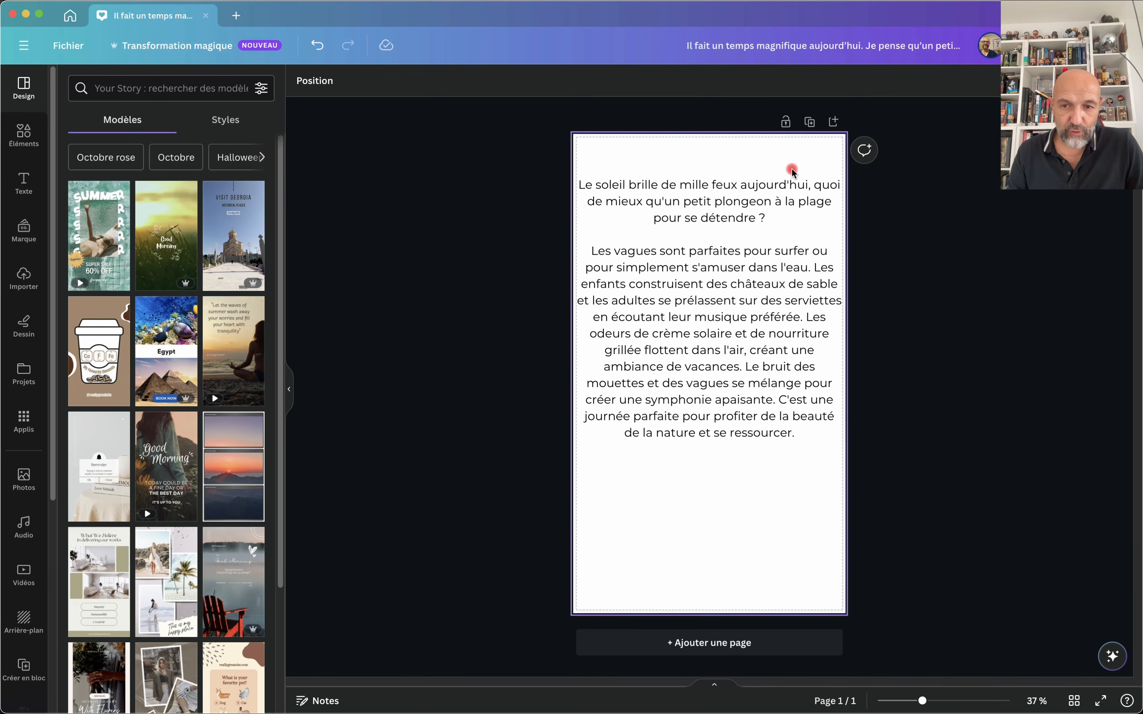
{"action": "left_click", "coordinate": [719, 275]}
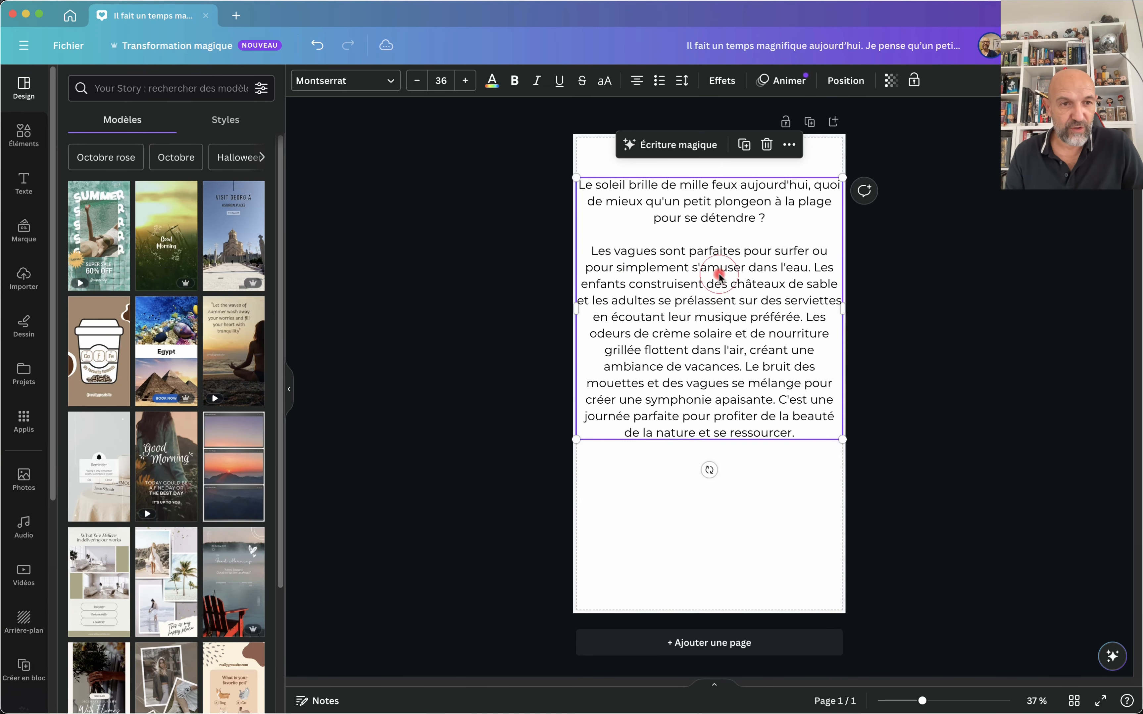
Open Studio magique from the home page and launch the Du texte à l'image tool in a new design.
{"action": "left_click", "coordinate": [71, 16]}
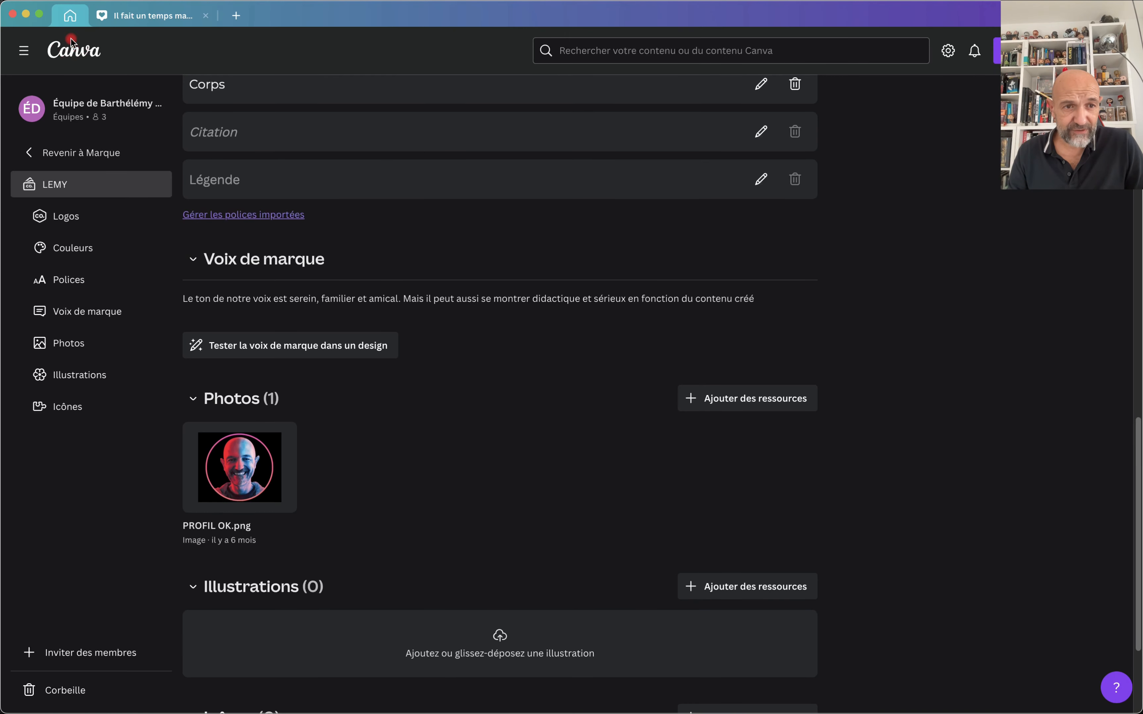
{"action": "left_click", "coordinate": [74, 56]}
{"action": "left_click", "coordinate": [283, 553]}
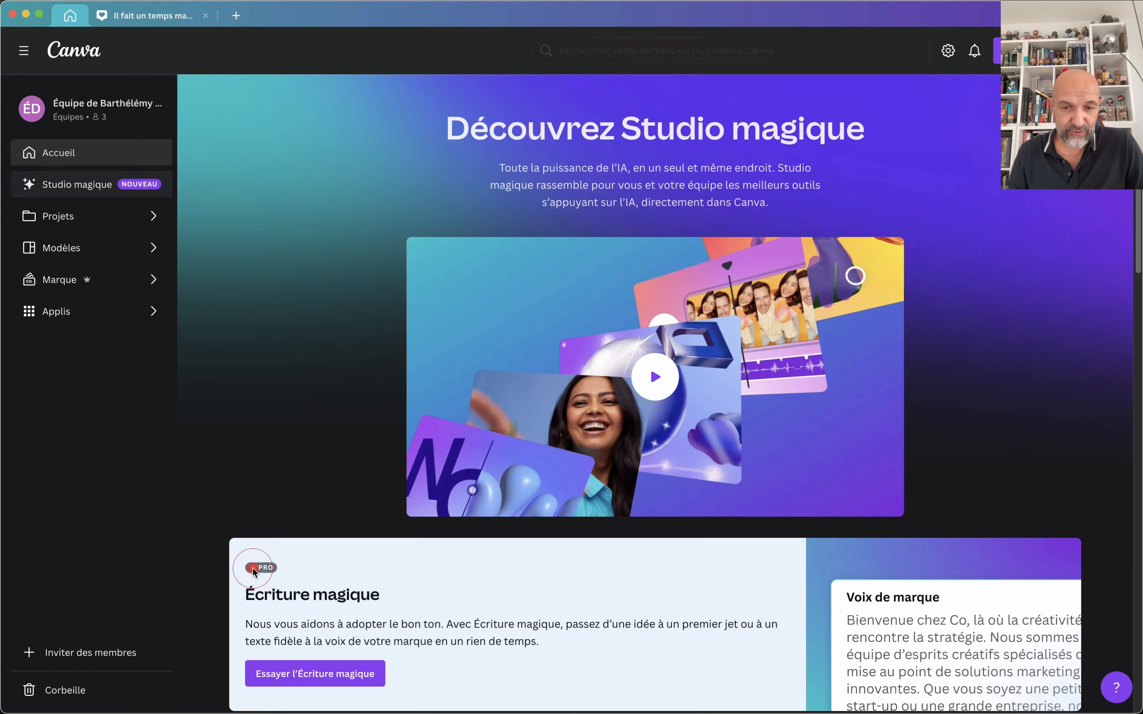
{"action": "scroll", "coordinate": [636, 563], "scroll_direction": "down", "scroll_amount": 9}
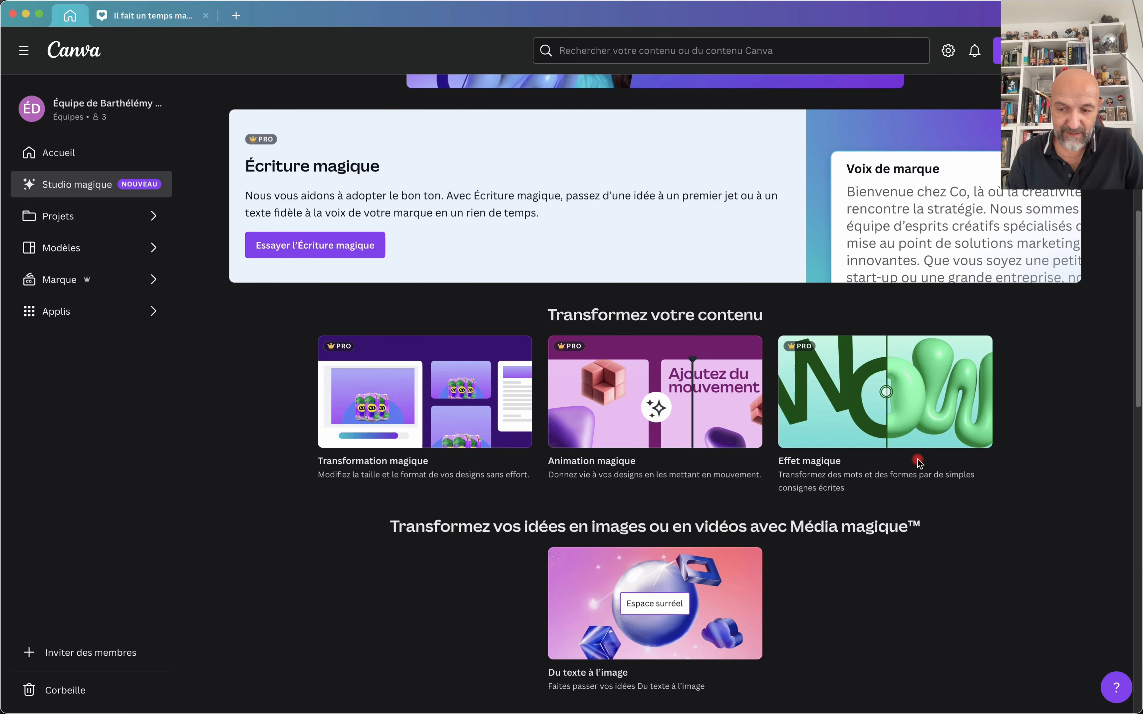
{"action": "scroll", "coordinate": [918, 462], "scroll_direction": "down", "scroll_amount": 3}
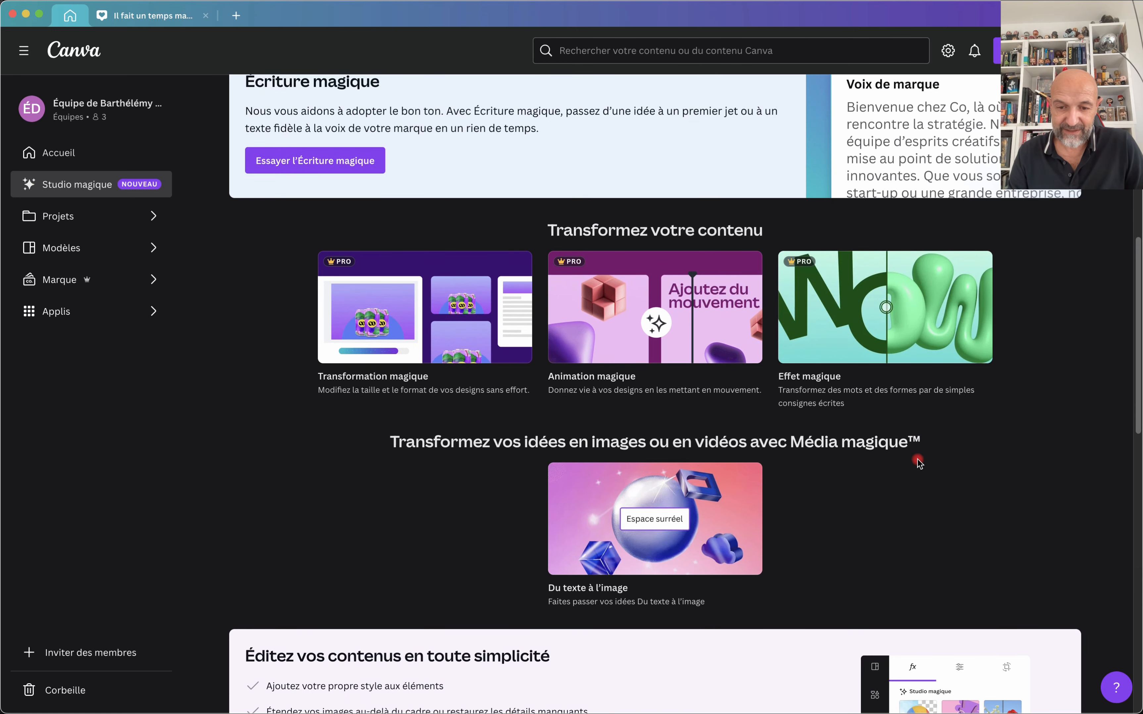
{"action": "left_click", "coordinate": [641, 488]}
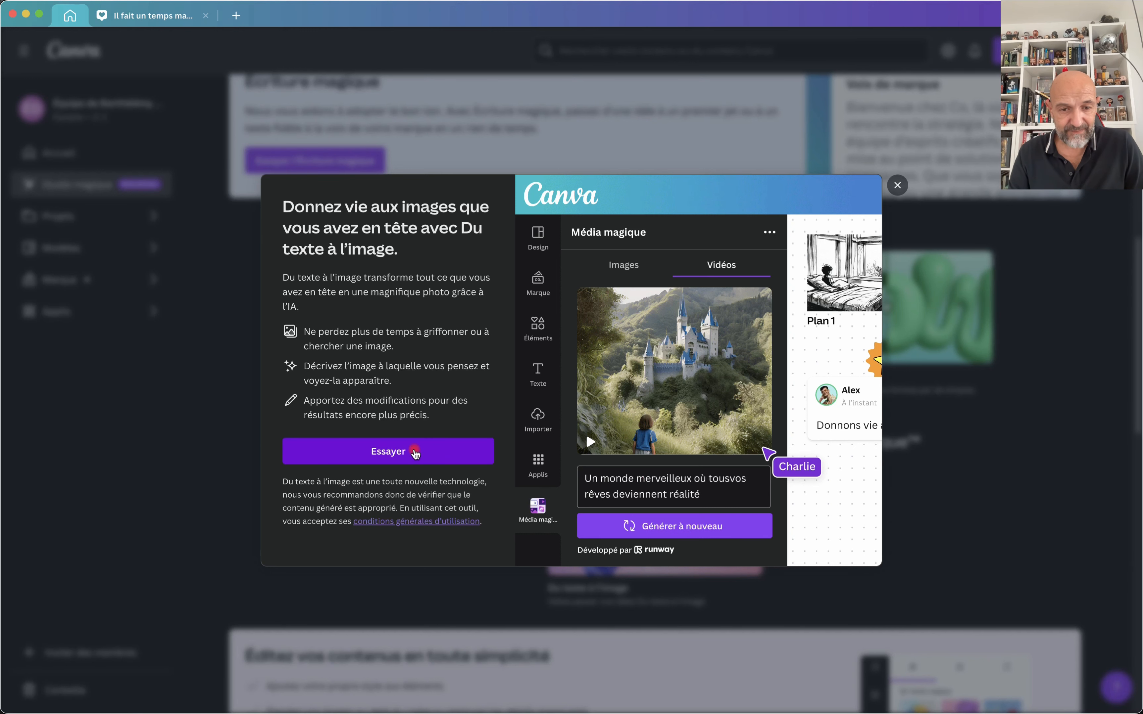
{"action": "left_click", "coordinate": [400, 451]}
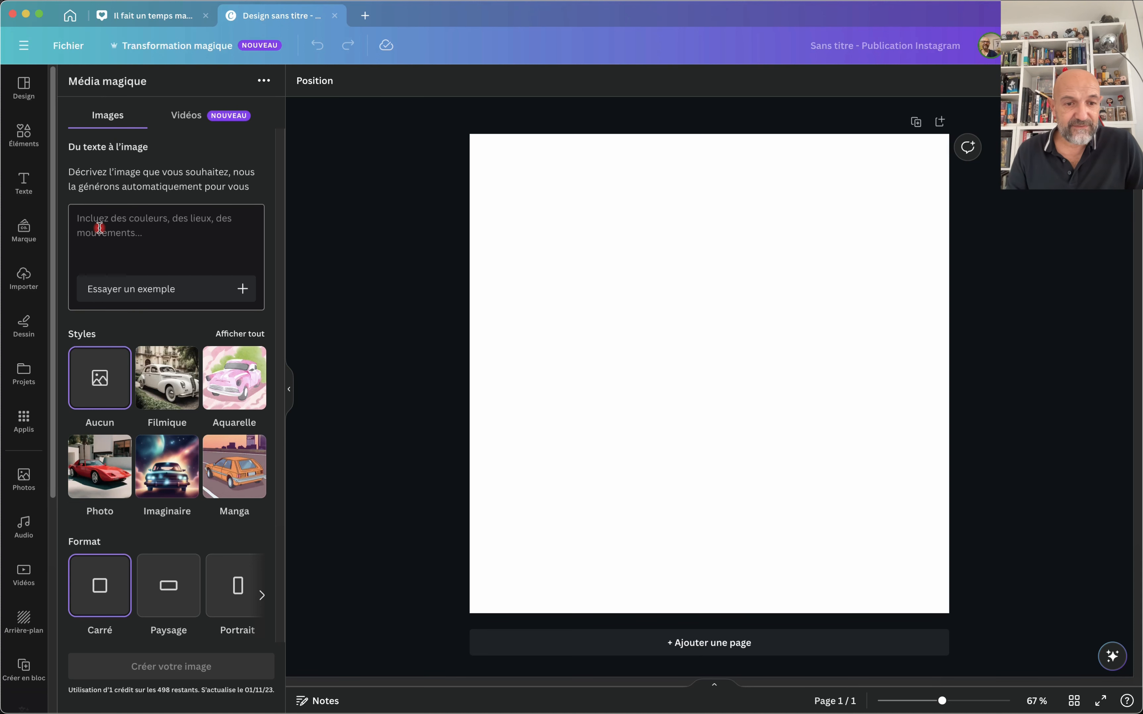
Describe the image to generate as "voiture de course rouge".
{"action": "left_click", "coordinate": [115, 221]}
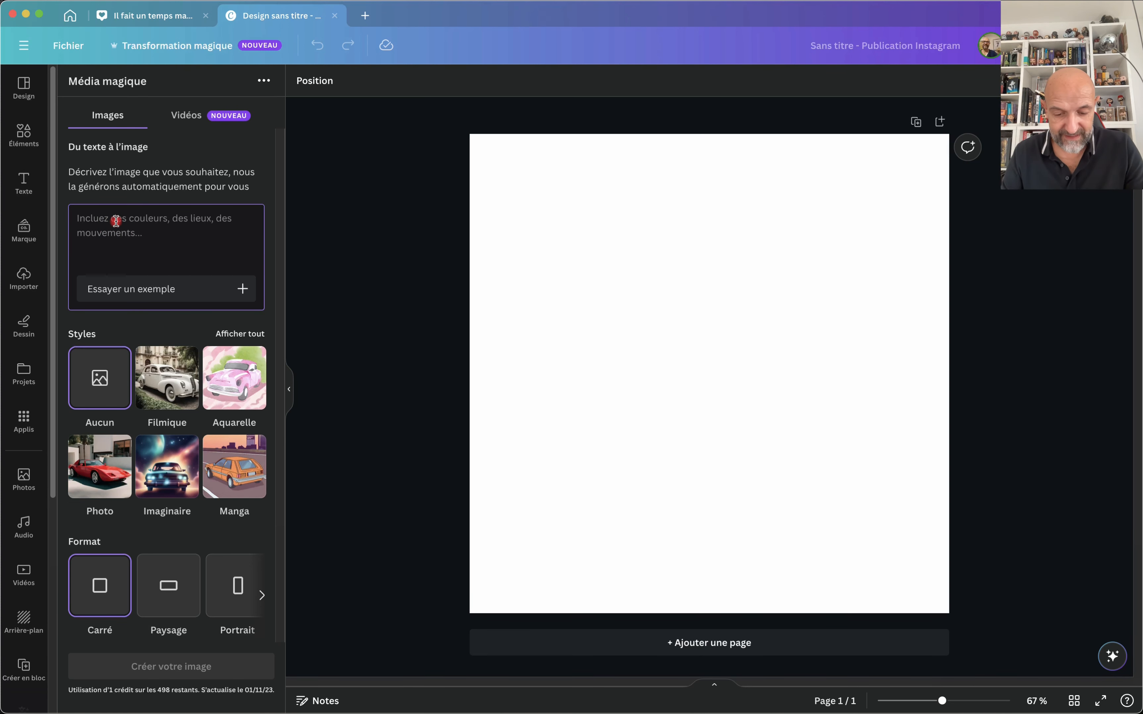
{"action": "type", "text": "voiture"}
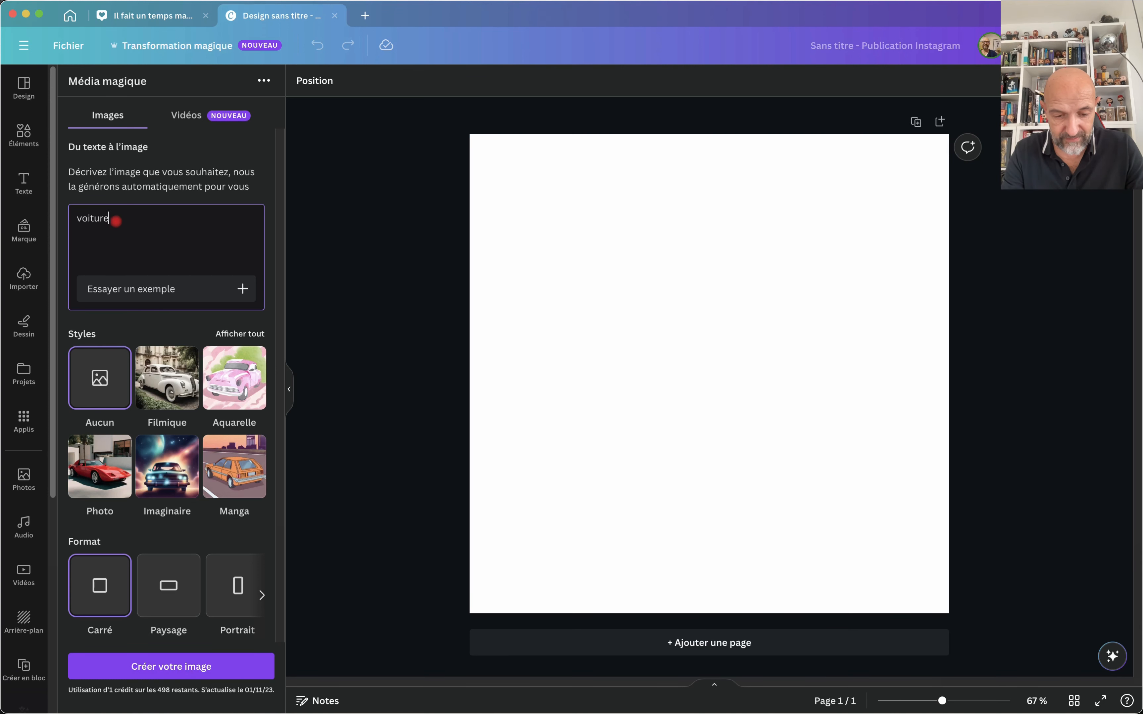
{"action": "type", "text": " de course "}
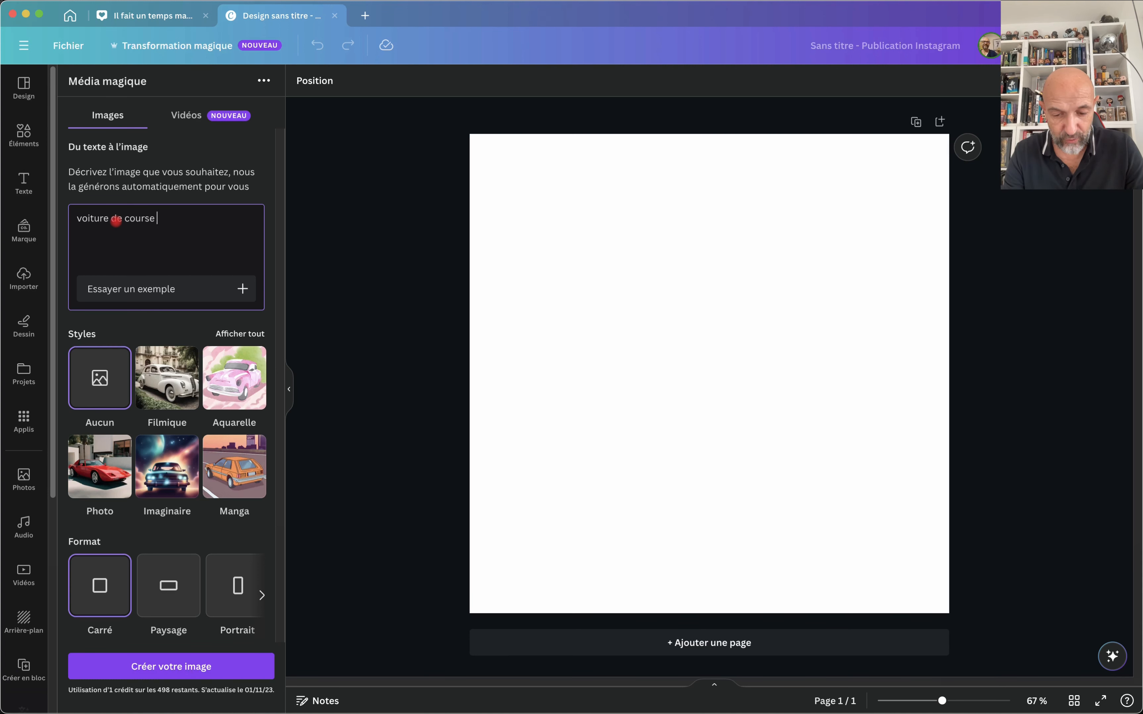
{"action": "type", "text": "roug"}
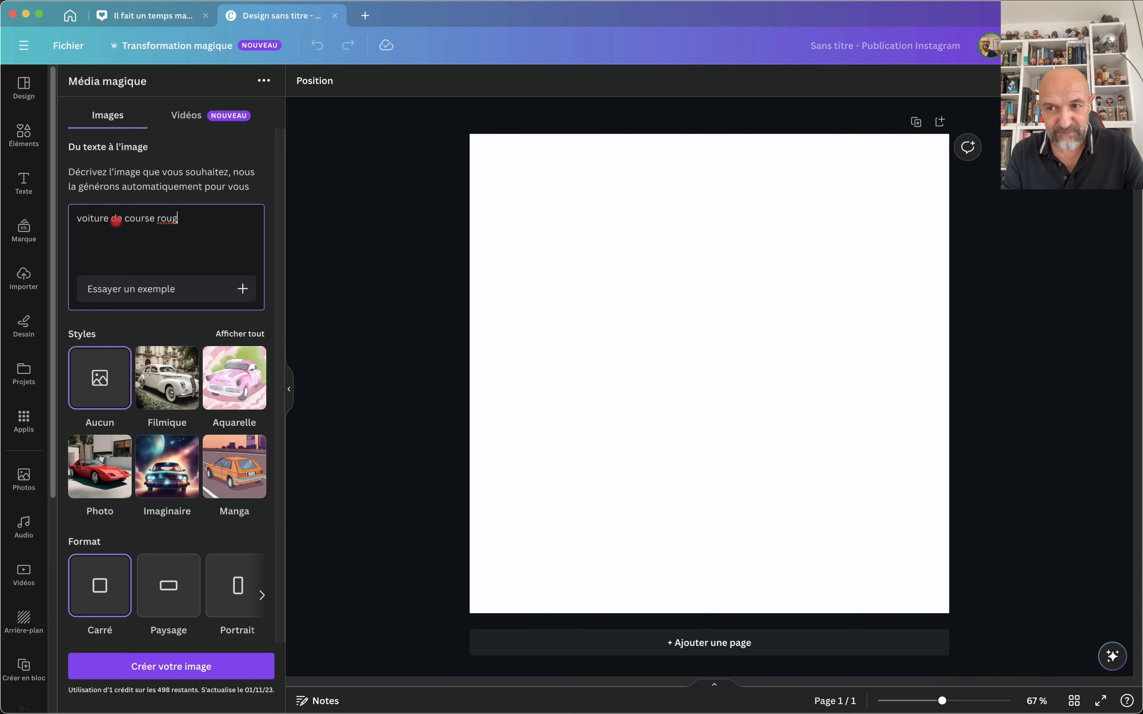
{"action": "type", "text": "e"}
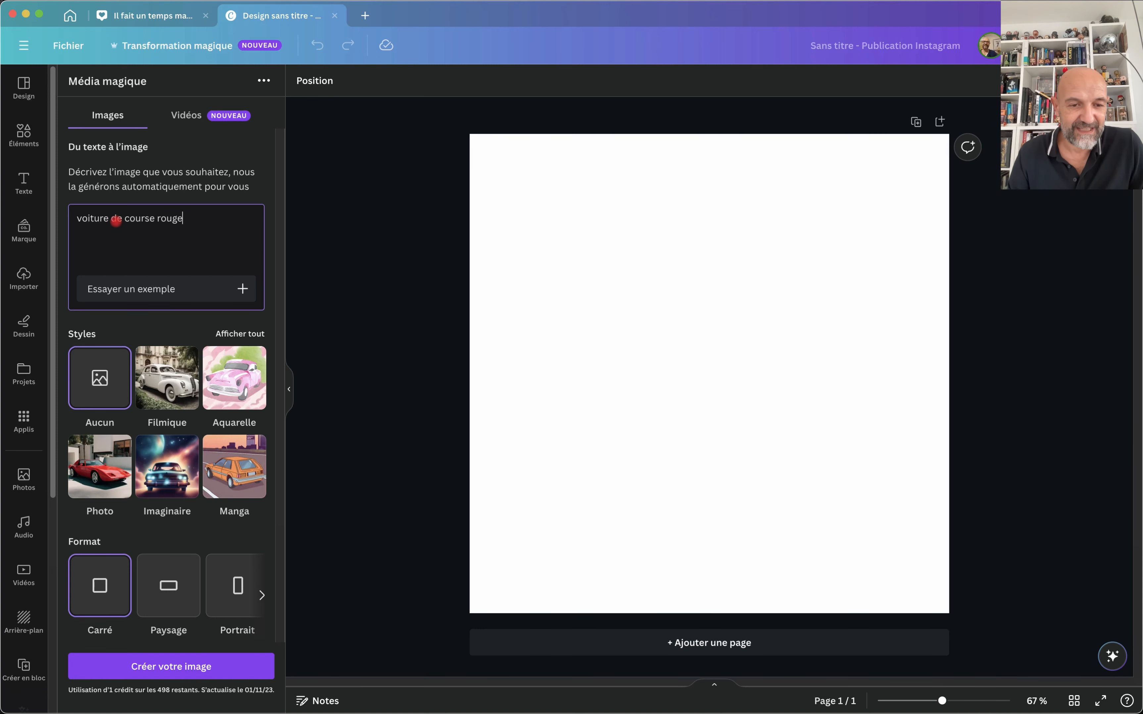
Choose the Manga style and generate the images in Carré format.
{"action": "left_click", "coordinate": [88, 307]}
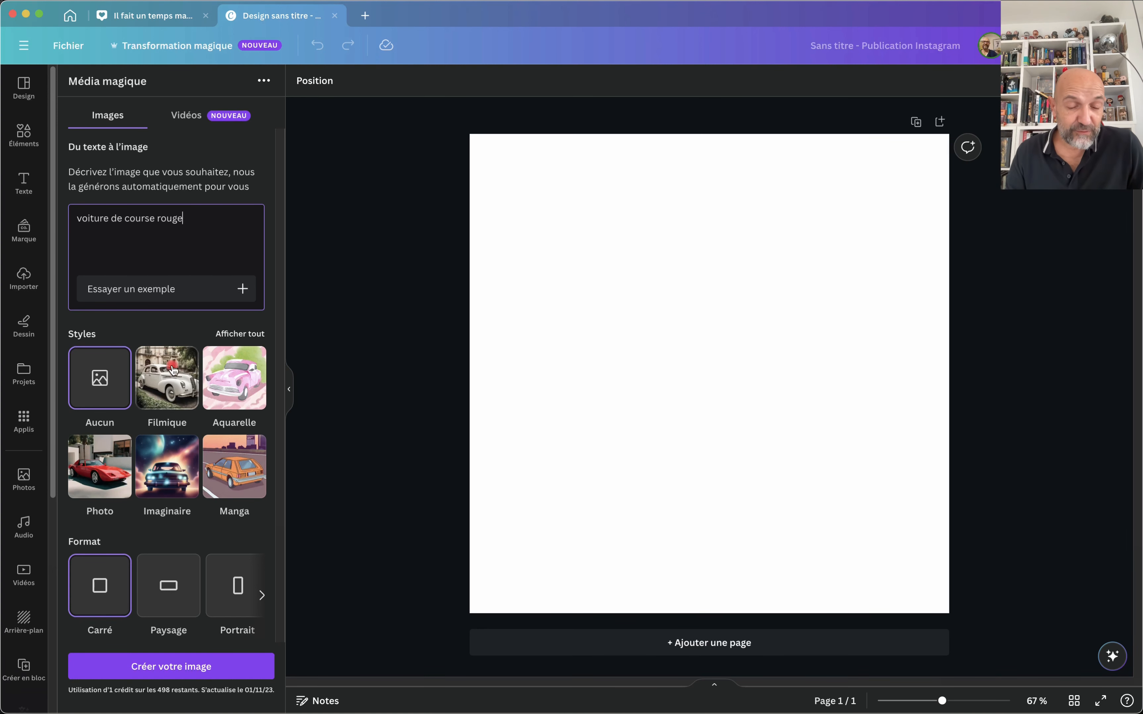
{"action": "left_click", "coordinate": [190, 396]}
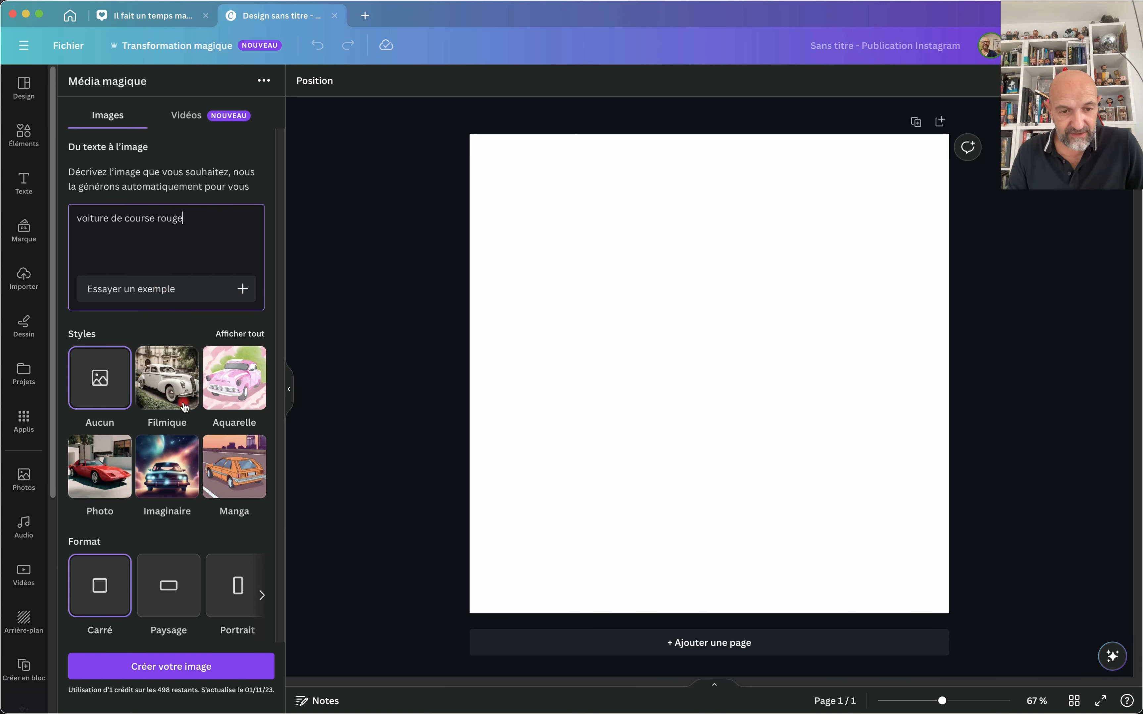
{"action": "left_click", "coordinate": [241, 462]}
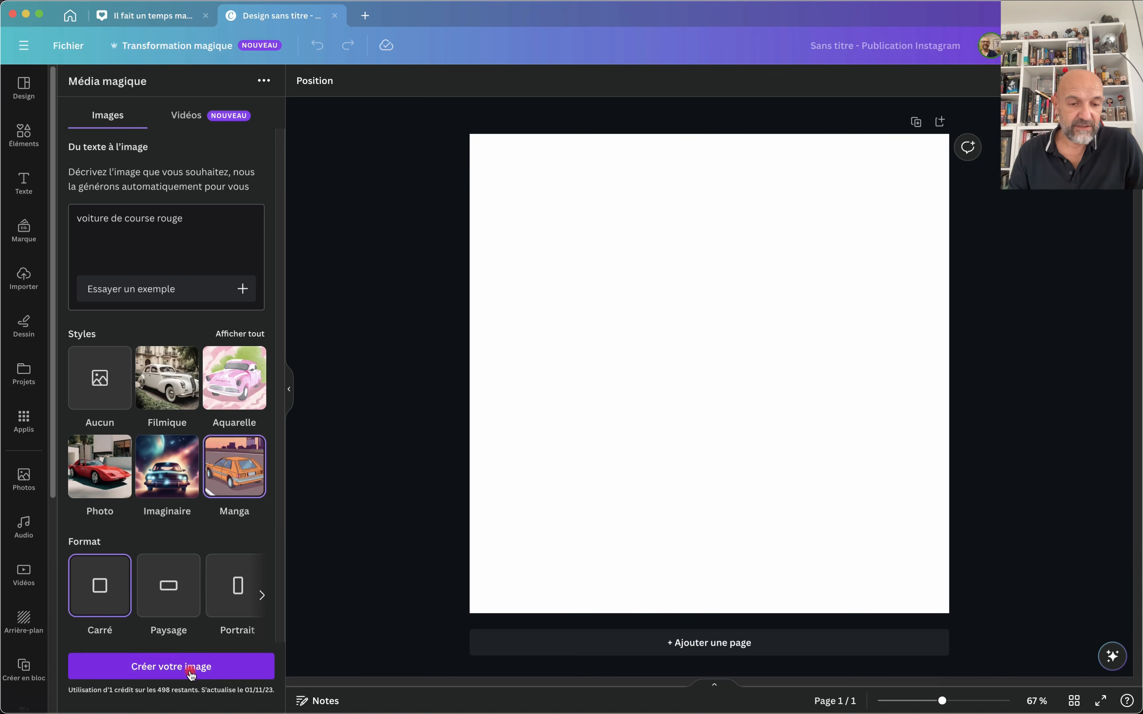
{"action": "left_click", "coordinate": [172, 669]}
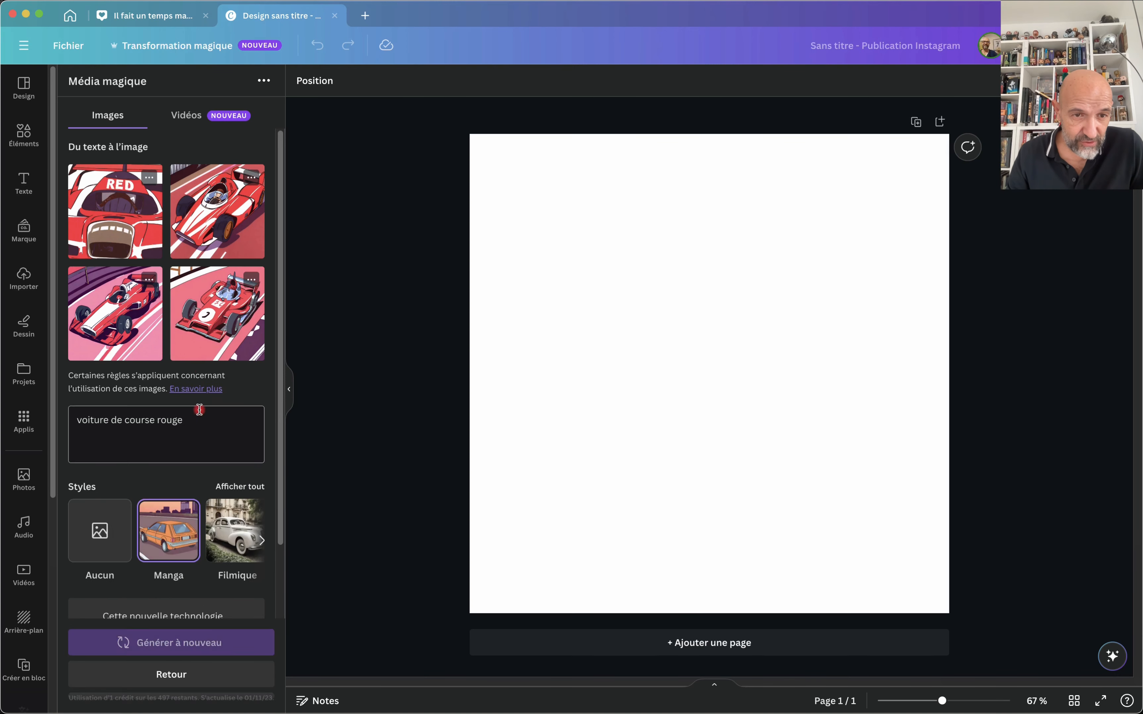
Fill the page with the generated image of the red car with orange wheel rims, and delete it from the page.
{"action": "left_click", "coordinate": [214, 204]}
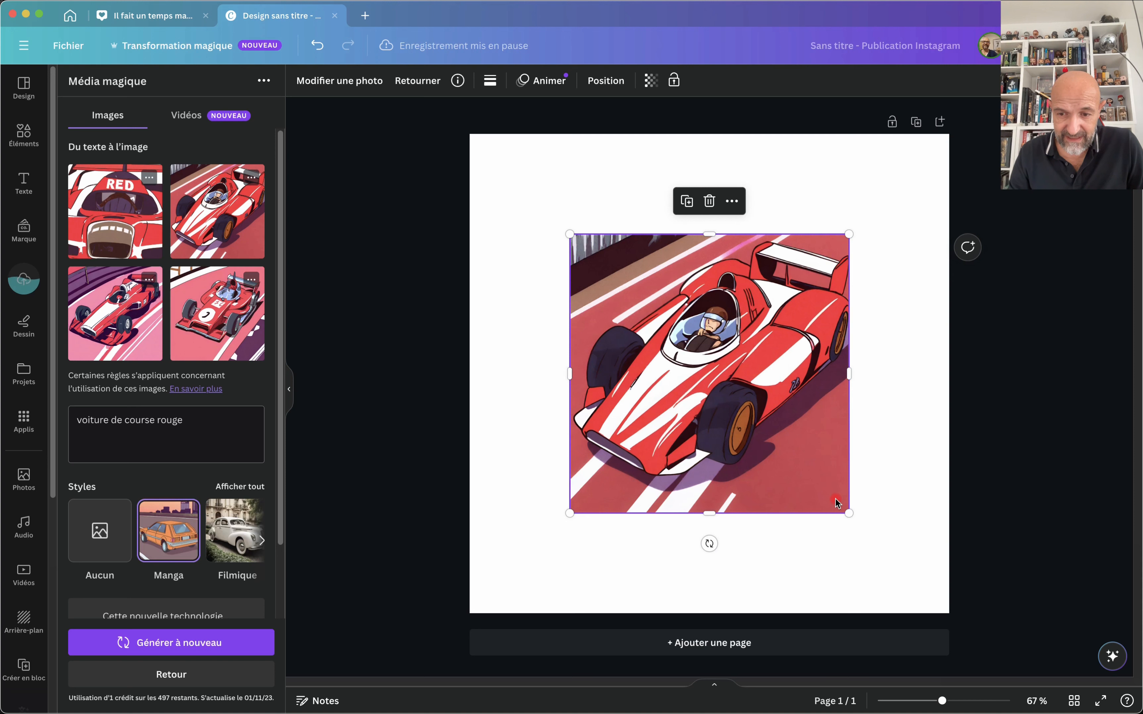
{"action": "left_click_drag", "start_coordinate": [848, 513], "coordinate": [992, 661]}
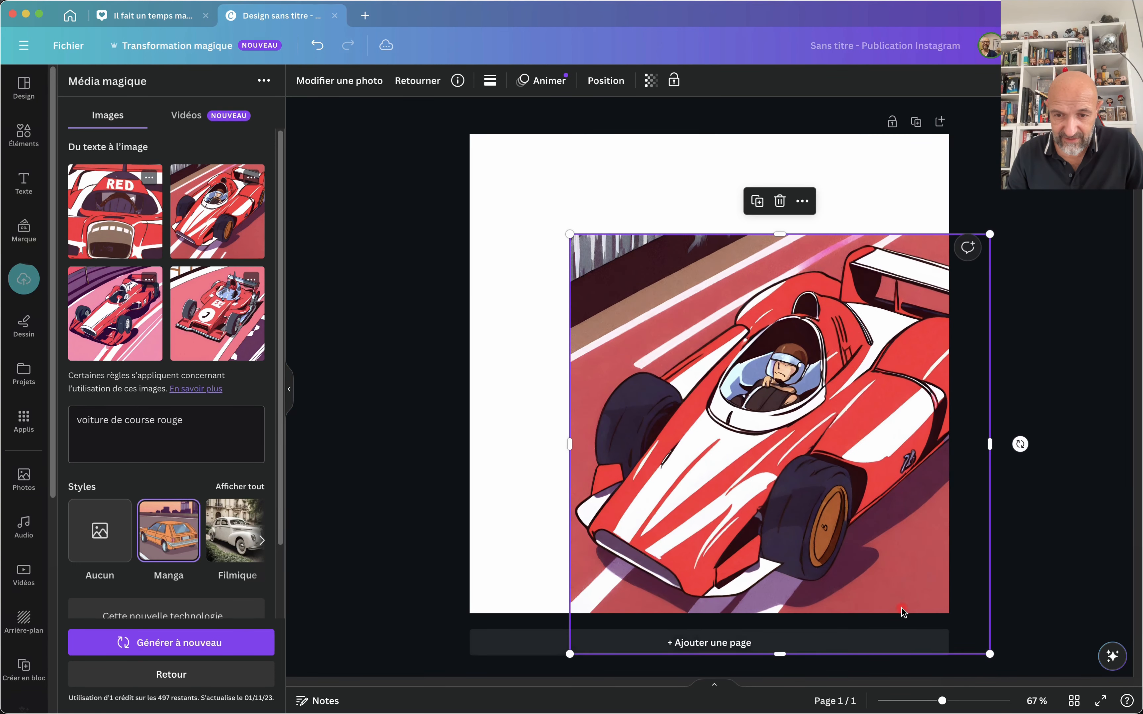
{"action": "left_click_drag", "start_coordinate": [864, 575], "coordinate": [776, 477]}
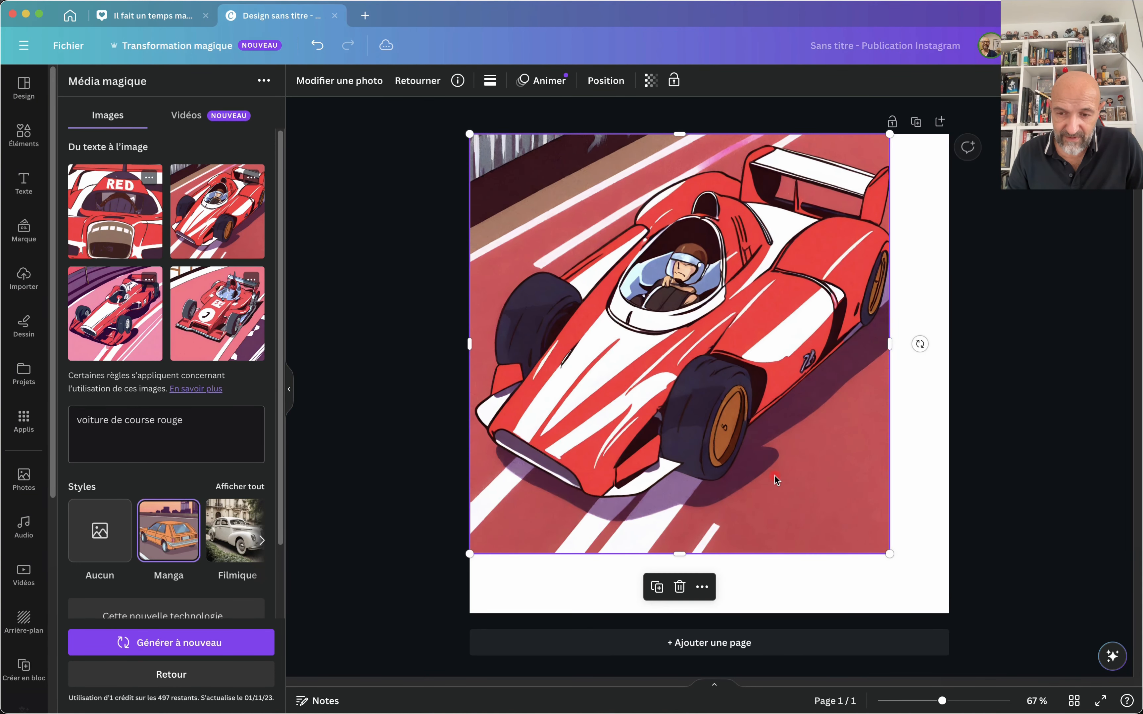
{"action": "left_click_drag", "start_coordinate": [893, 553], "coordinate": [954, 613]}
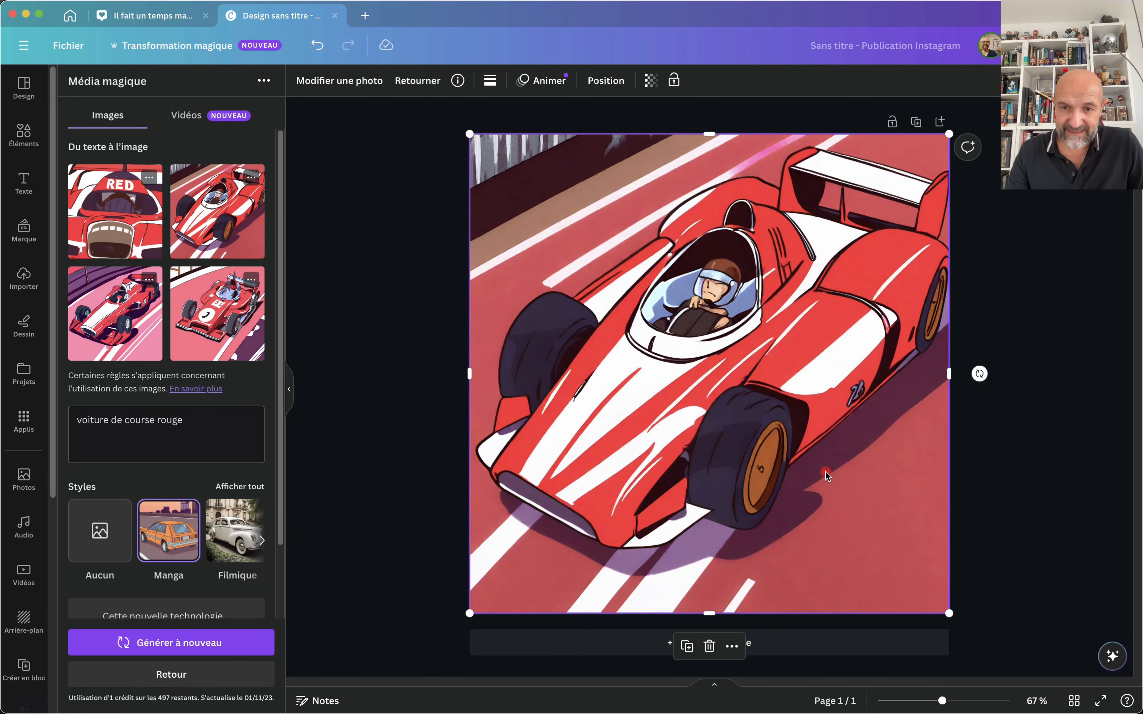
{"action": "key", "text": "Delete"}
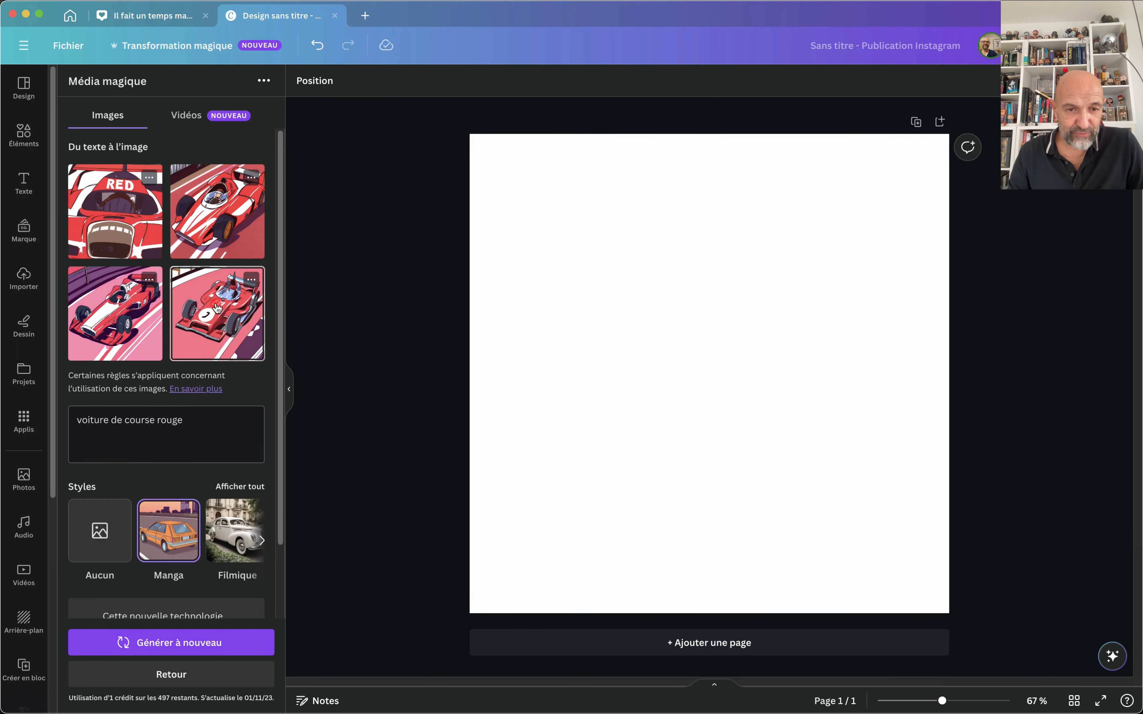
Fill the page with the generated image of the car bearing a white disc on its nose, and delete it from the page.
{"action": "left_click", "coordinate": [217, 308]}
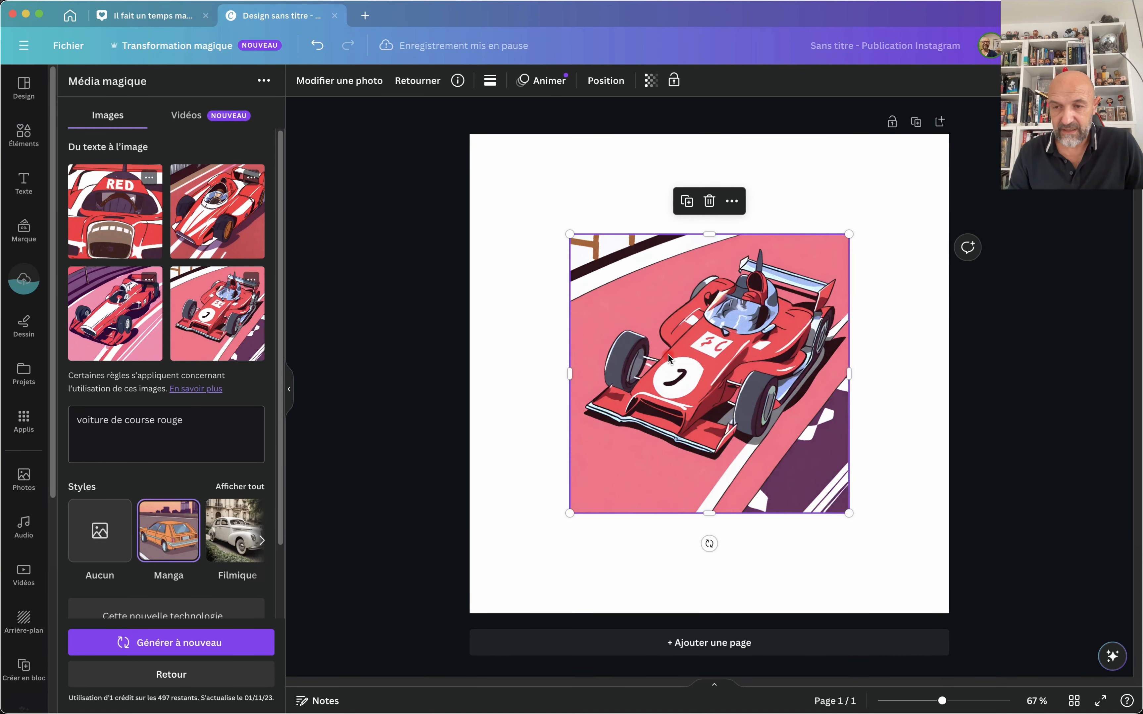
{"action": "left_click_drag", "start_coordinate": [668, 355], "coordinate": [607, 233]}
{"action": "left_click_drag", "start_coordinate": [574, 249], "coordinate": [569, 256]}
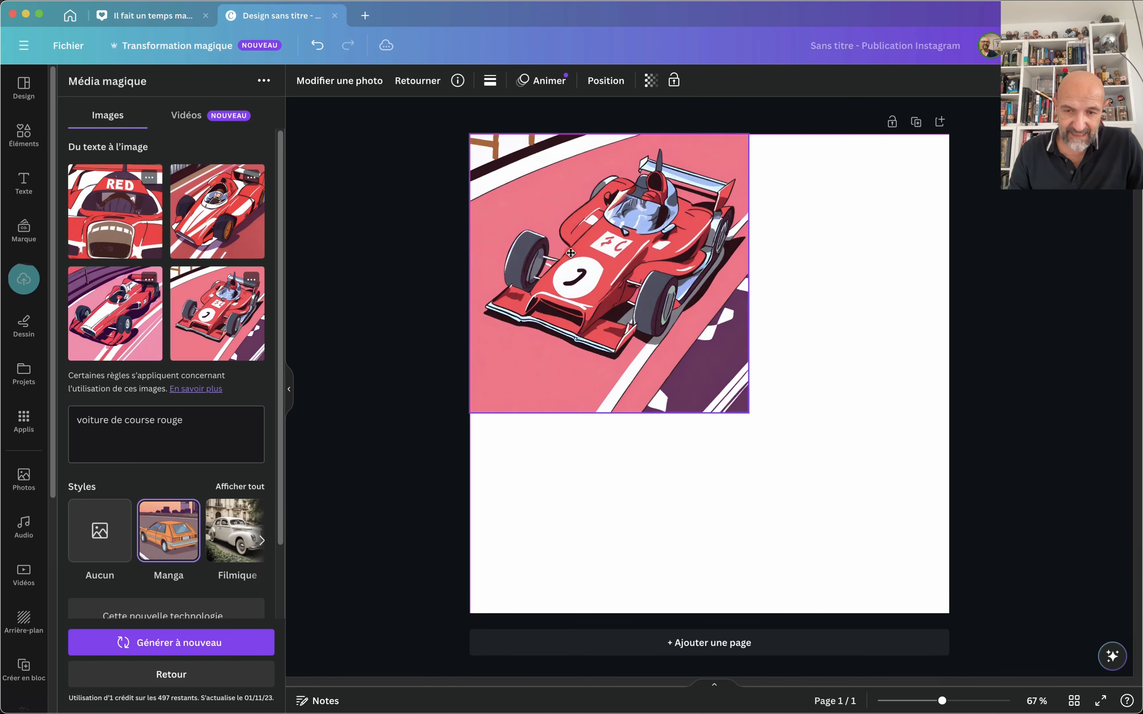
{"action": "left_click_drag", "start_coordinate": [749, 411], "coordinate": [940, 625]}
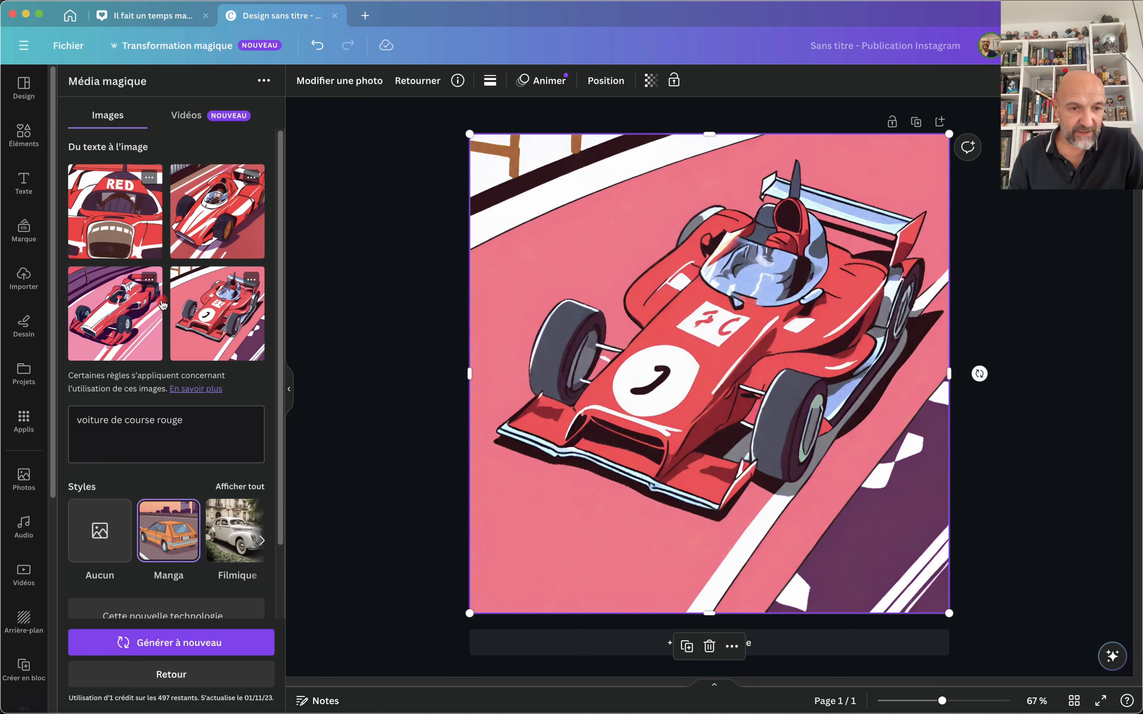
{"action": "left_click", "coordinate": [198, 422]}
{"action": "left_click", "coordinate": [557, 295]}
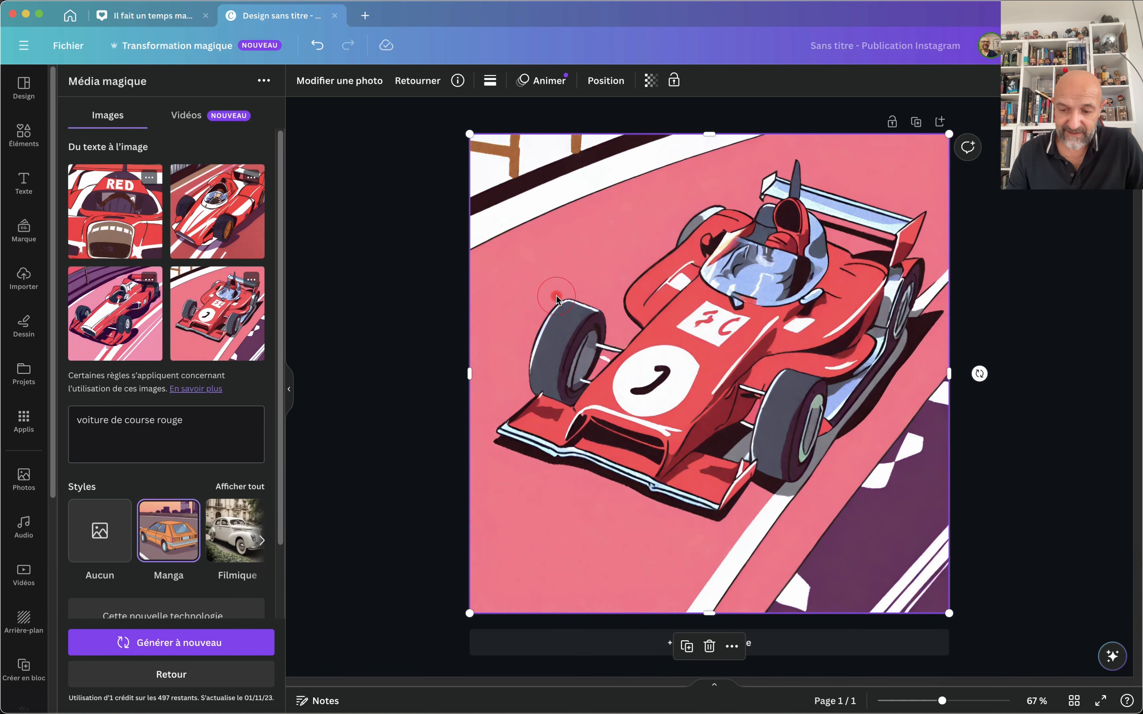
{"action": "key", "text": "Delete"}
Replace the image description with "portrait d'une femme avec une casquette bleue" and generate new images in the Manga style.
{"action": "left_click_drag", "start_coordinate": [194, 421], "coordinate": [36, 421]}
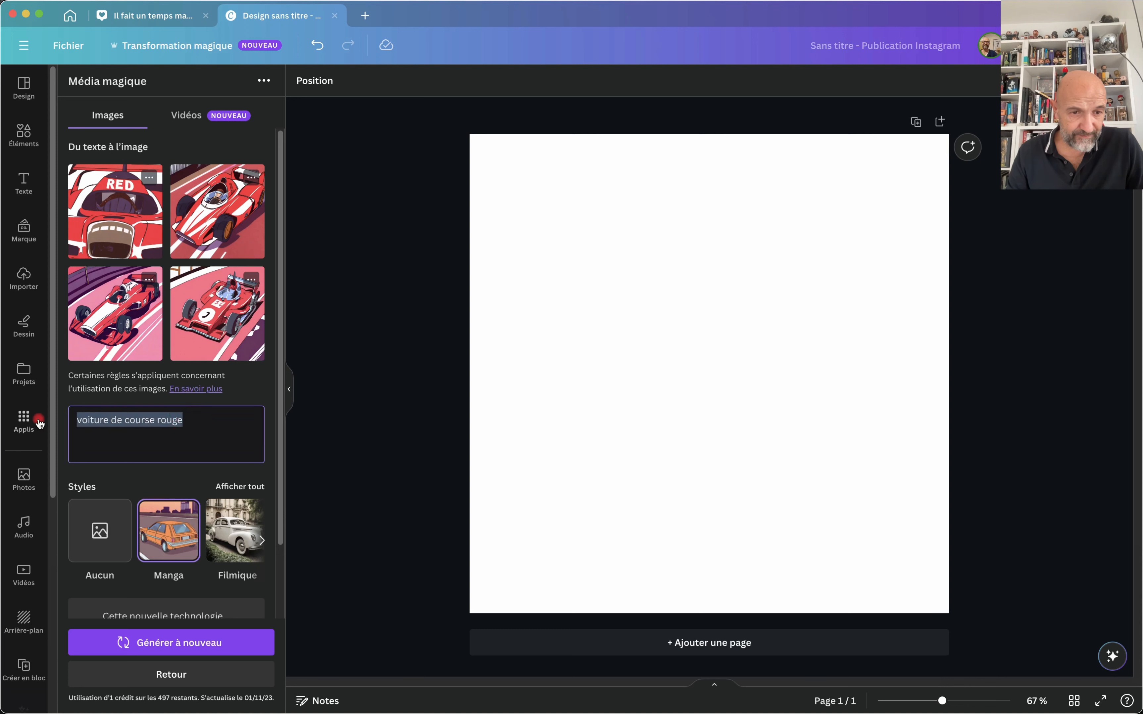
{"action": "type", "text": "portr"}
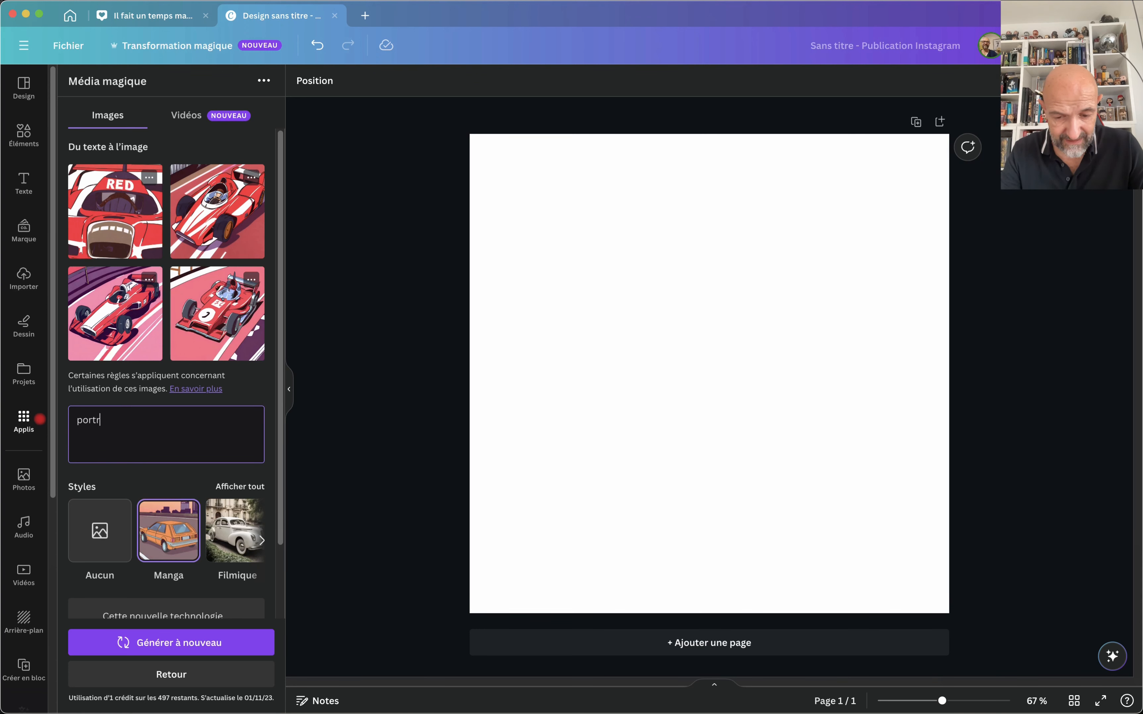
{"action": "type", "text": "ait d'une femme"}
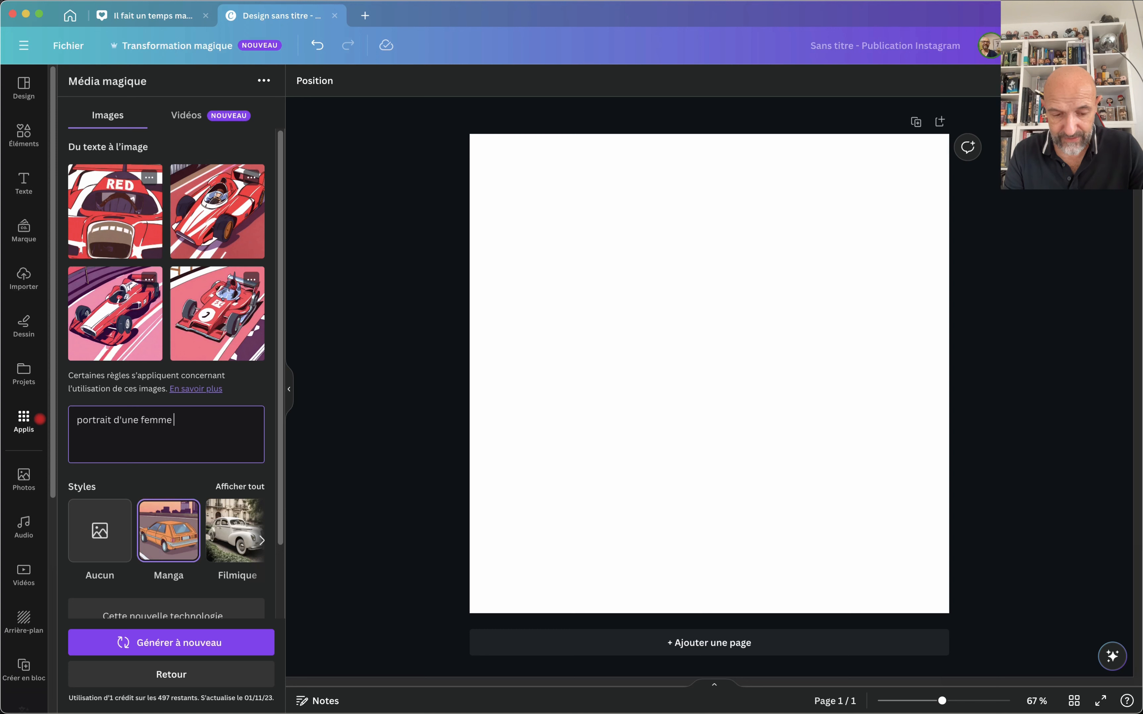
{"action": "type", "text": "av"}
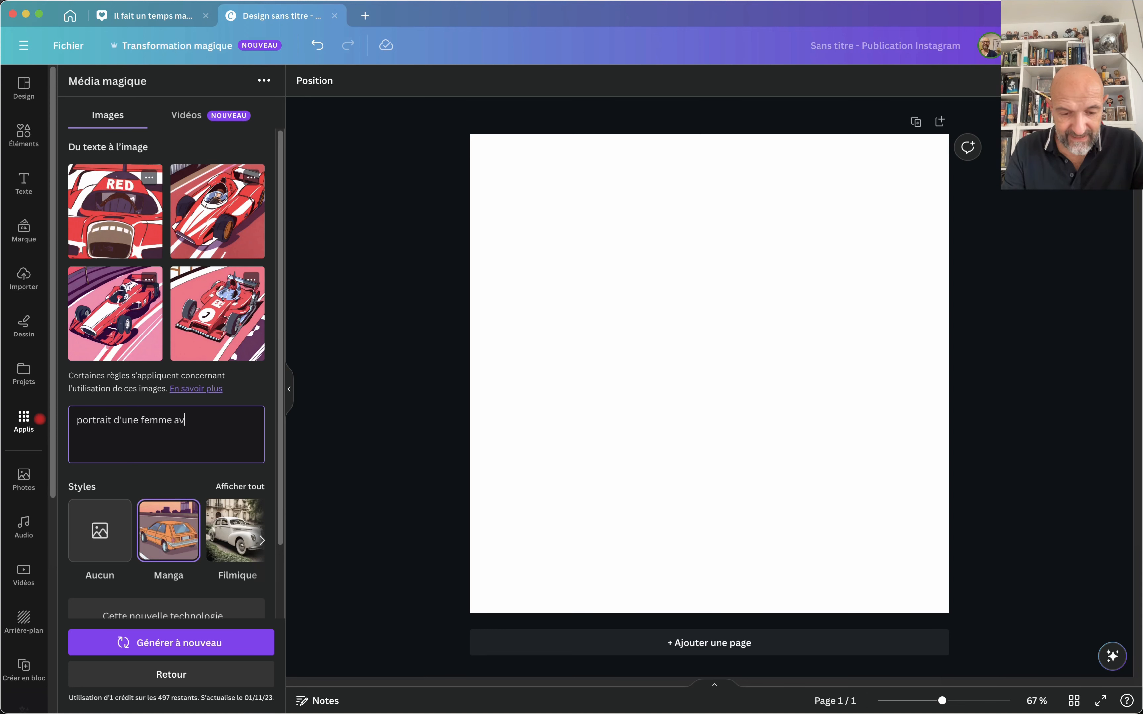
{"action": "type", "text": "ec un"}
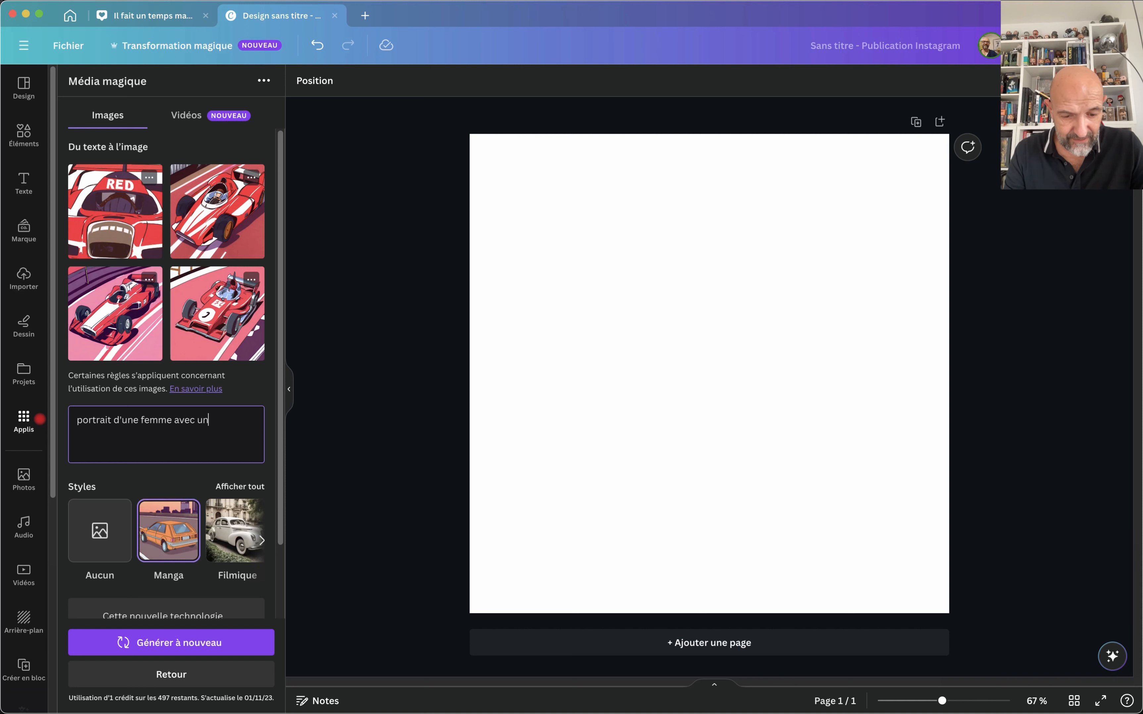
{"action": "type", "text": " che casquett"}
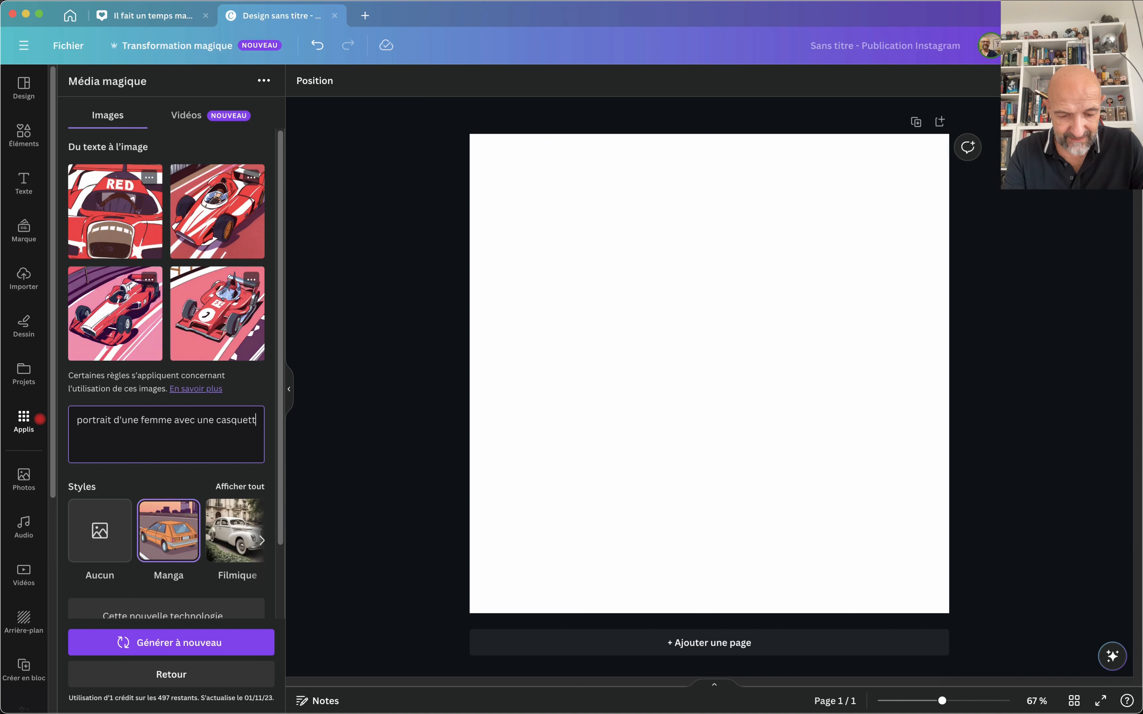
{"action": "type", "text": "e bleu"}
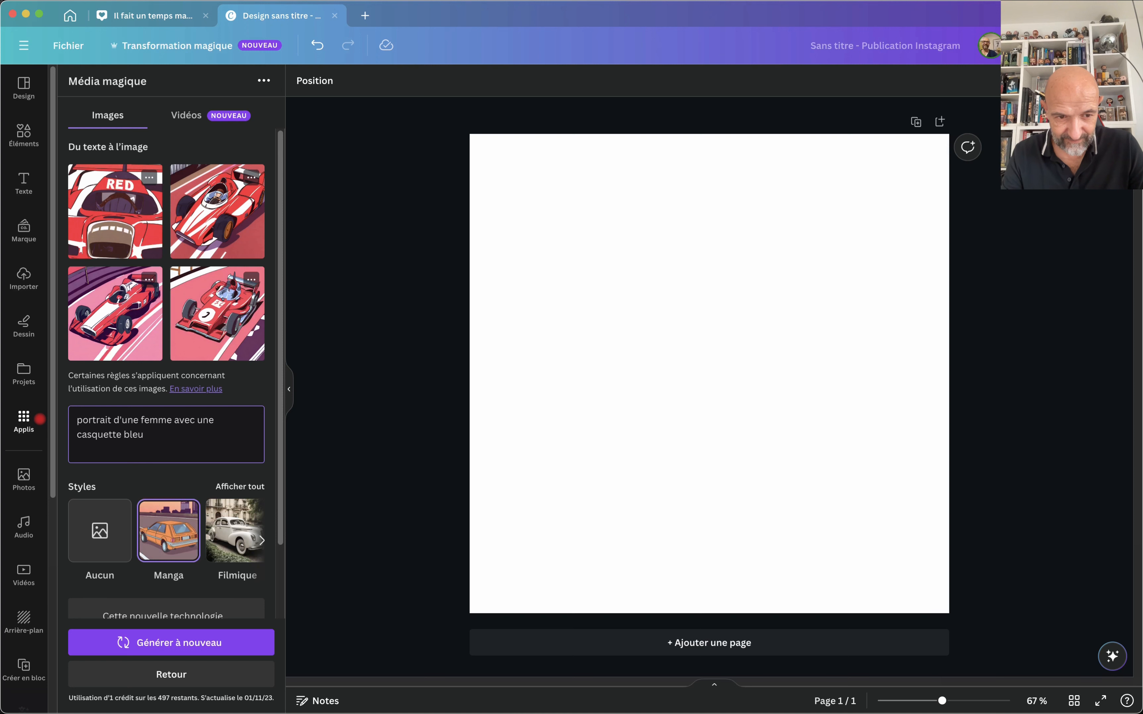
{"action": "type", "text": "e"}
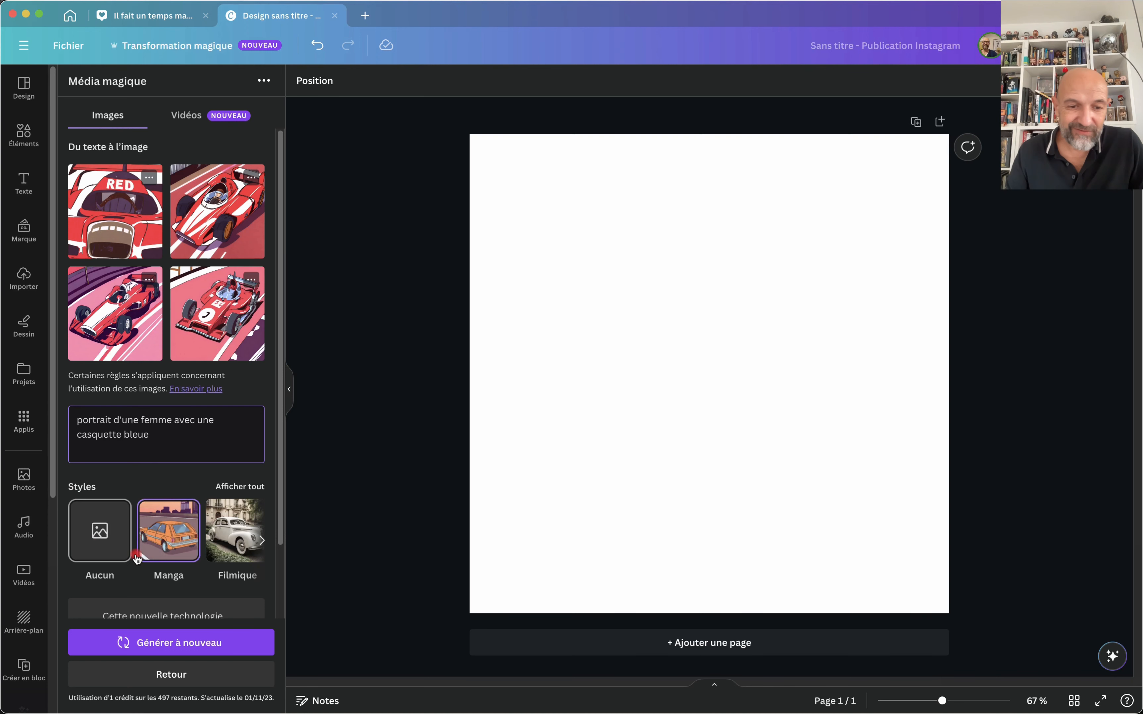
{"action": "left_click", "coordinate": [144, 644]}
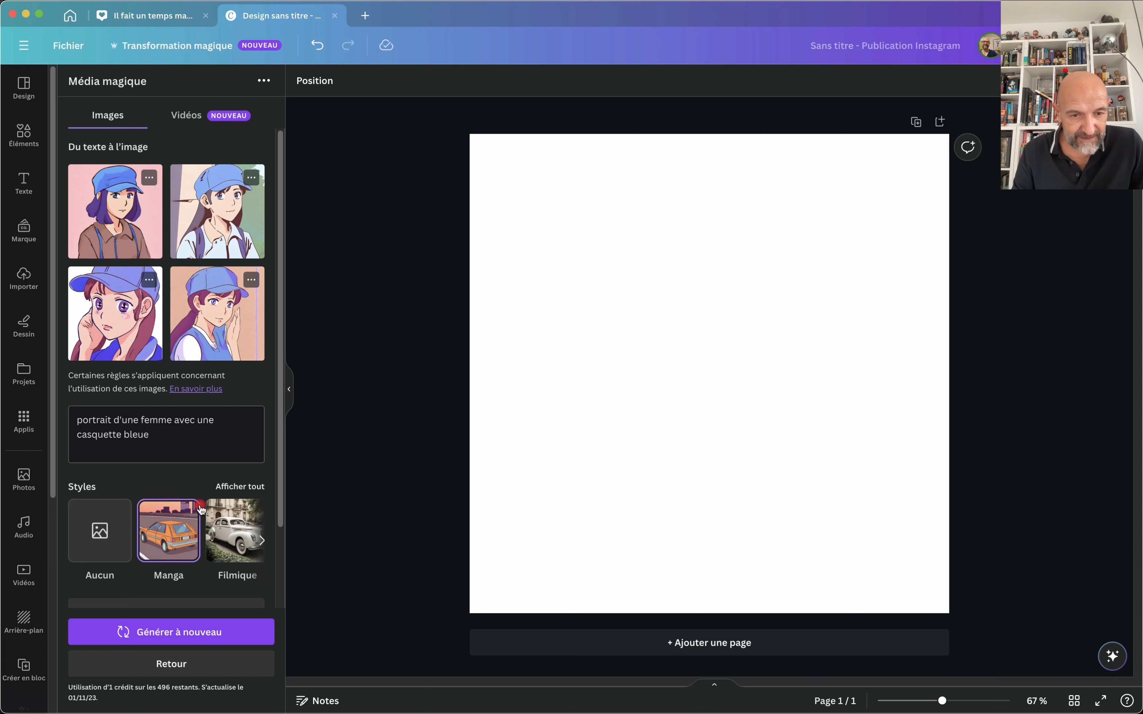
Choose the Imaginaire style from the full style list and regenerate the portrait images.
{"action": "left_click", "coordinate": [240, 486]}
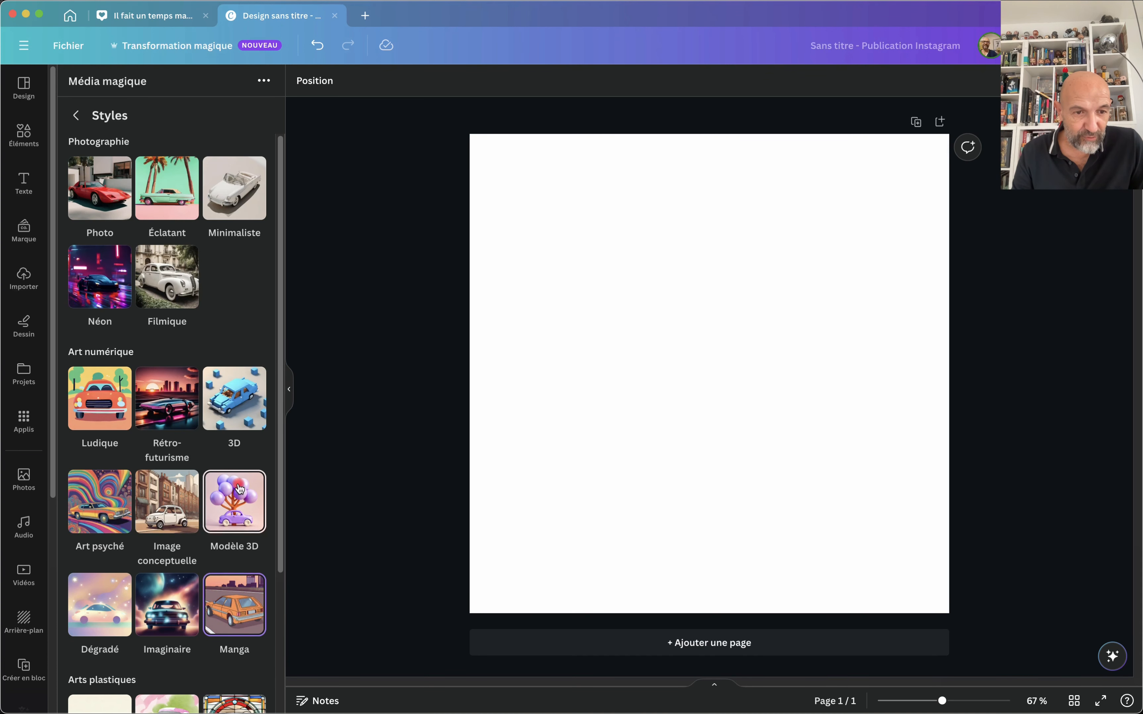
{"action": "scroll", "coordinate": [231, 519], "scroll_direction": "down", "scroll_amount": 3}
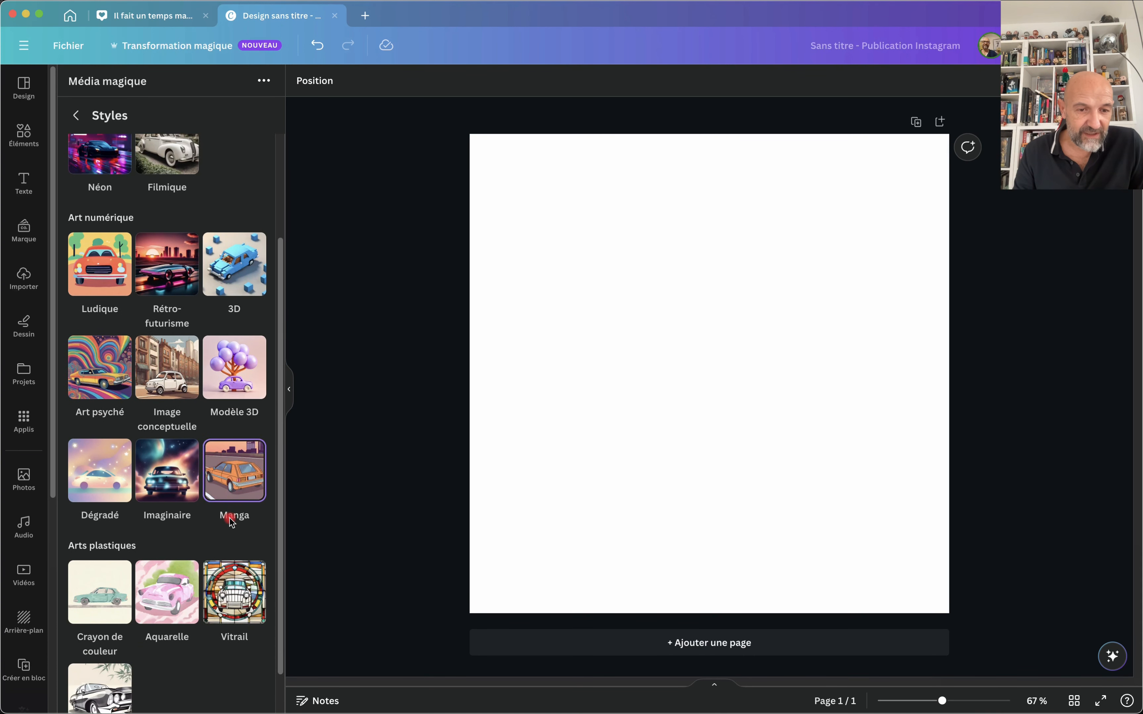
{"action": "scroll", "coordinate": [232, 519], "scroll_direction": "down", "scroll_amount": 1}
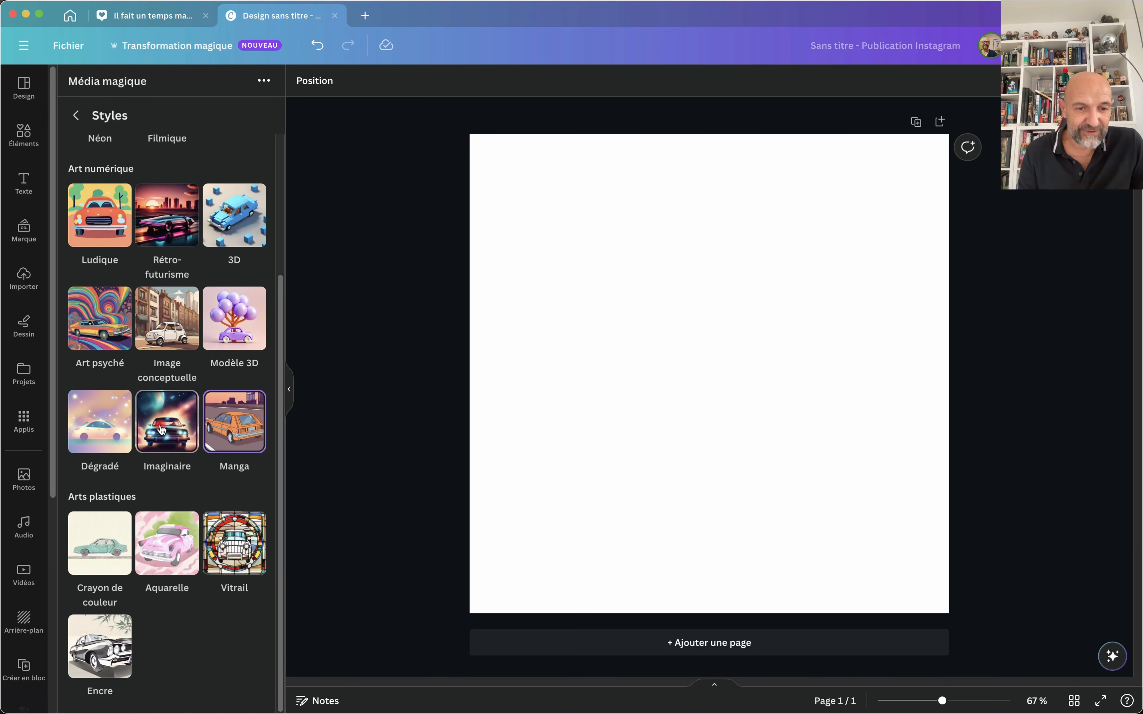
{"action": "scroll", "coordinate": [160, 429], "scroll_direction": "up", "scroll_amount": 2}
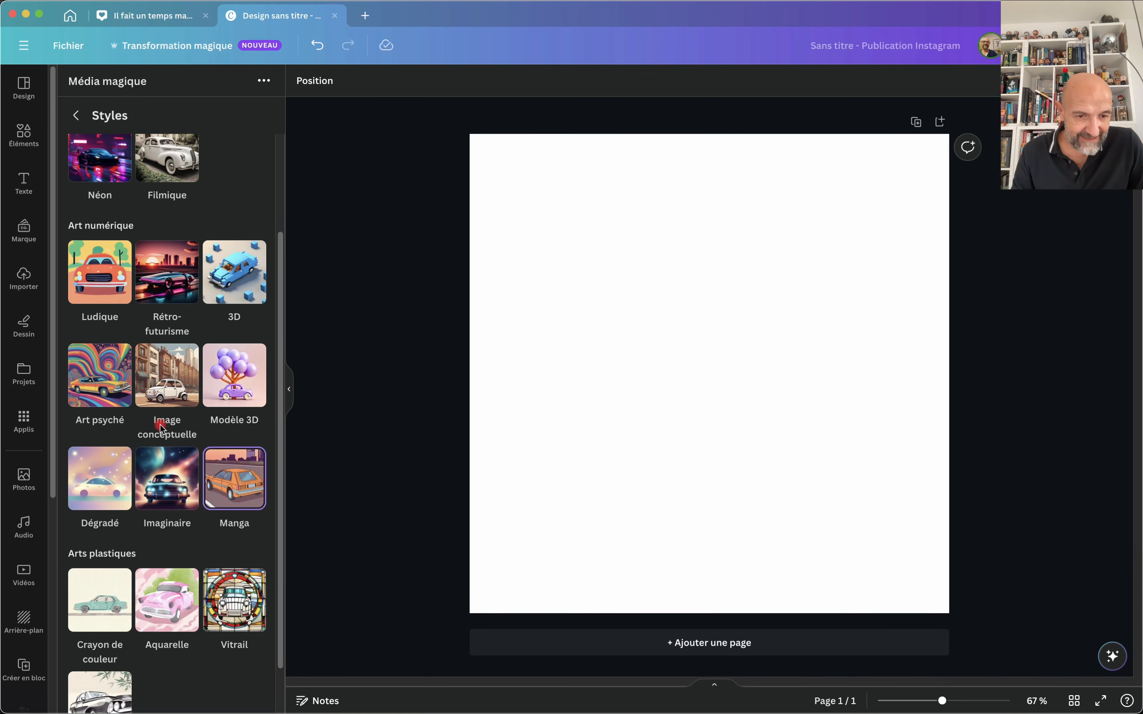
{"action": "scroll", "coordinate": [160, 430], "scroll_direction": "up", "scroll_amount": 1}
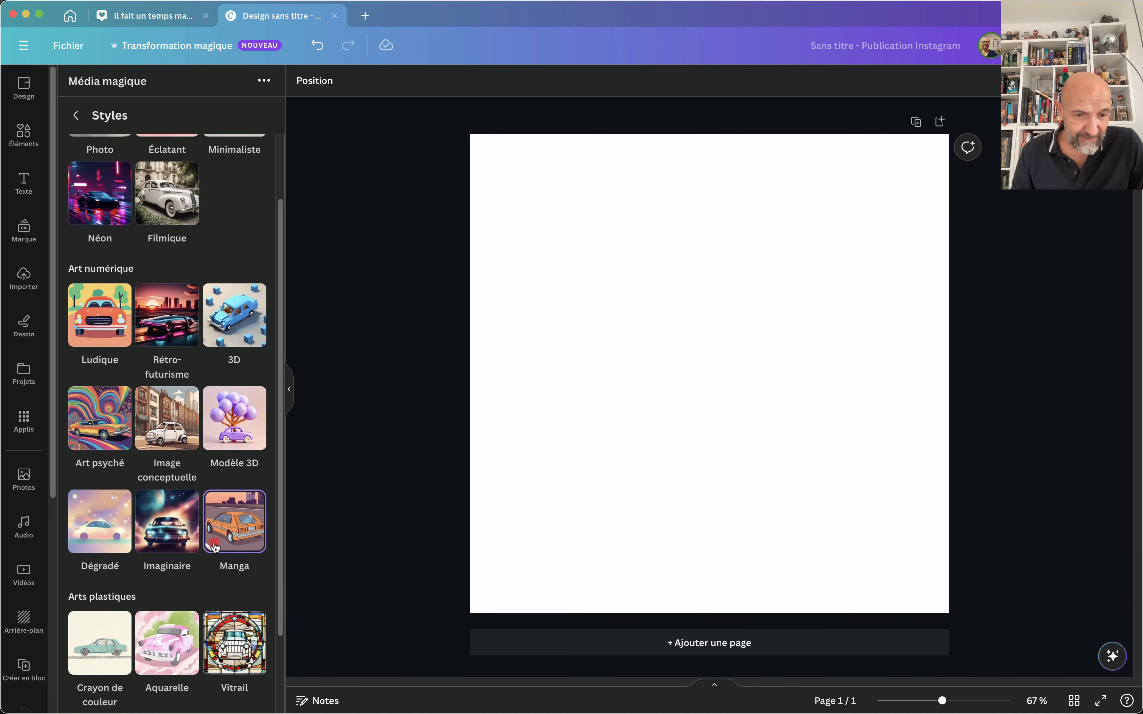
{"action": "left_click", "coordinate": [170, 534]}
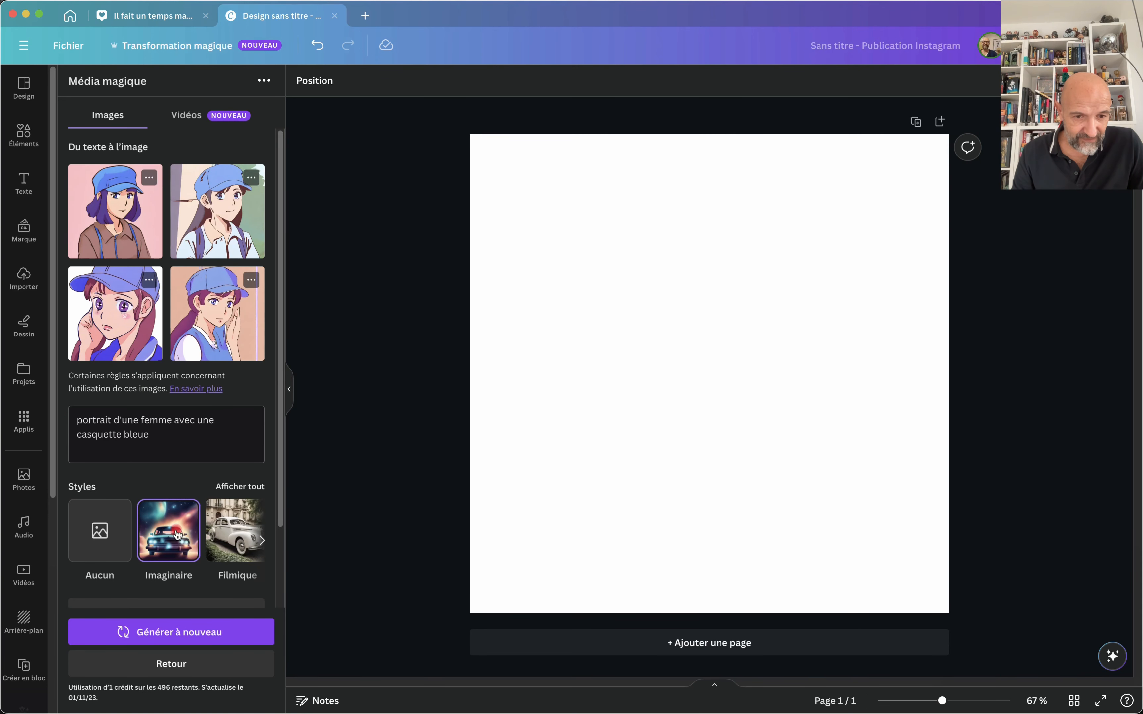
{"action": "left_click", "coordinate": [162, 630]}
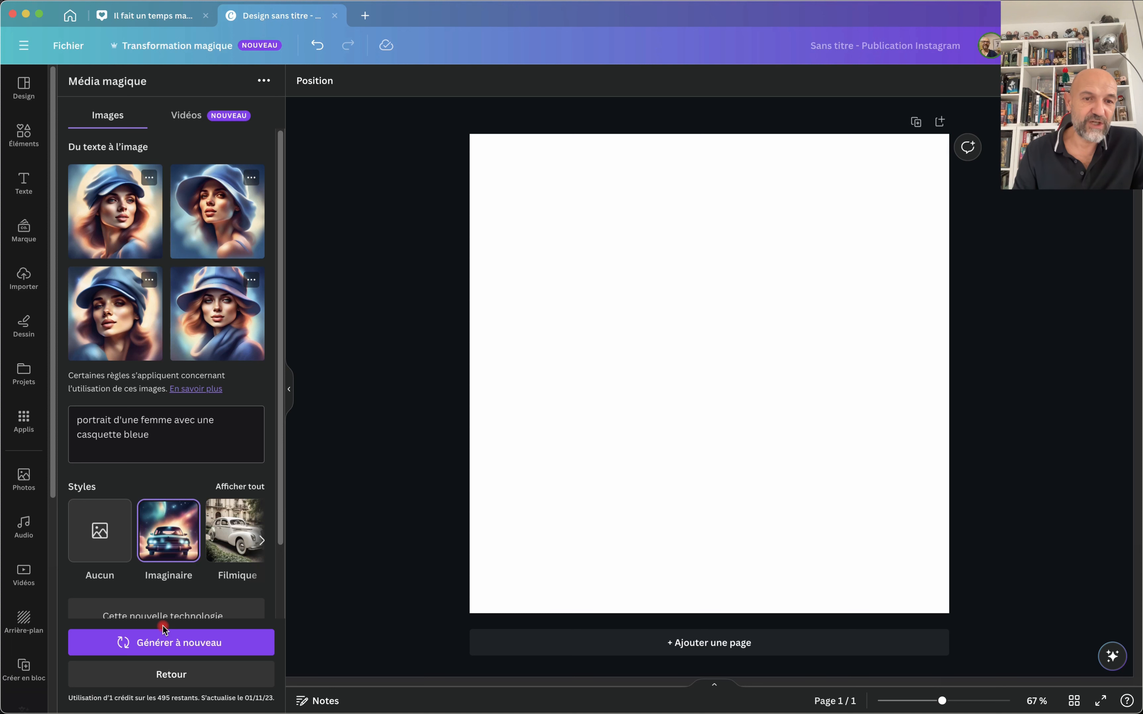
Add the generated portrait of the woman with a blue scarf to the design and enlarge it to fill the page.
{"action": "left_click", "coordinate": [215, 315]}
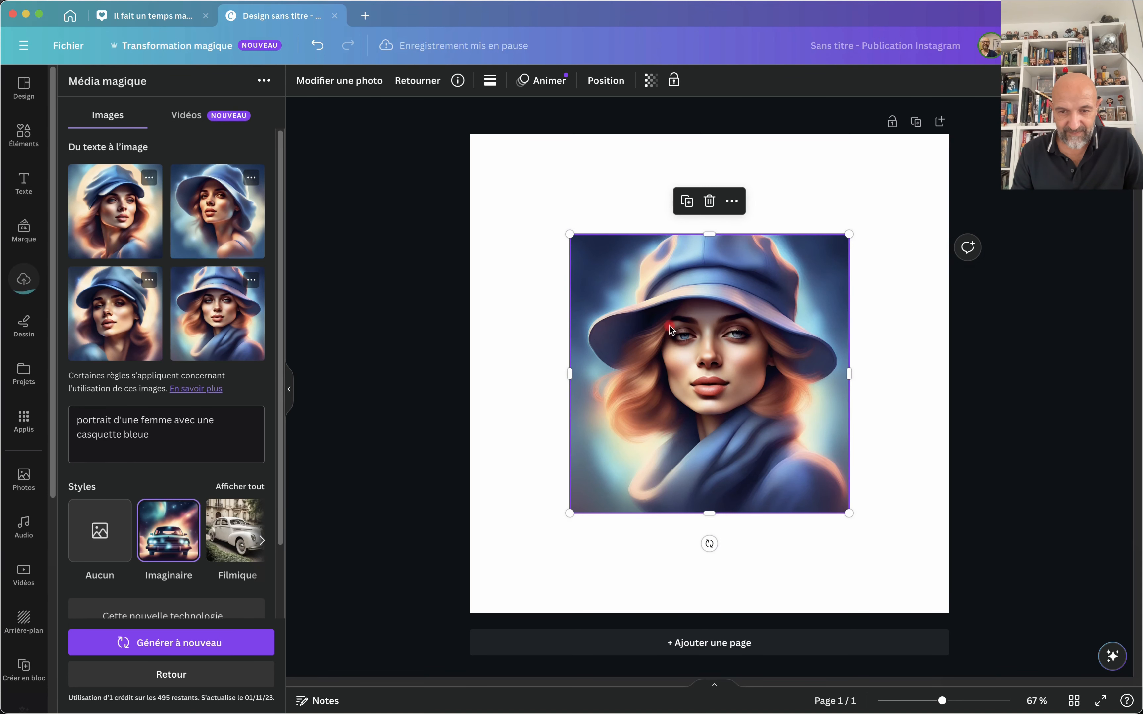
{"action": "left_click_drag", "start_coordinate": [668, 322], "coordinate": [568, 222]}
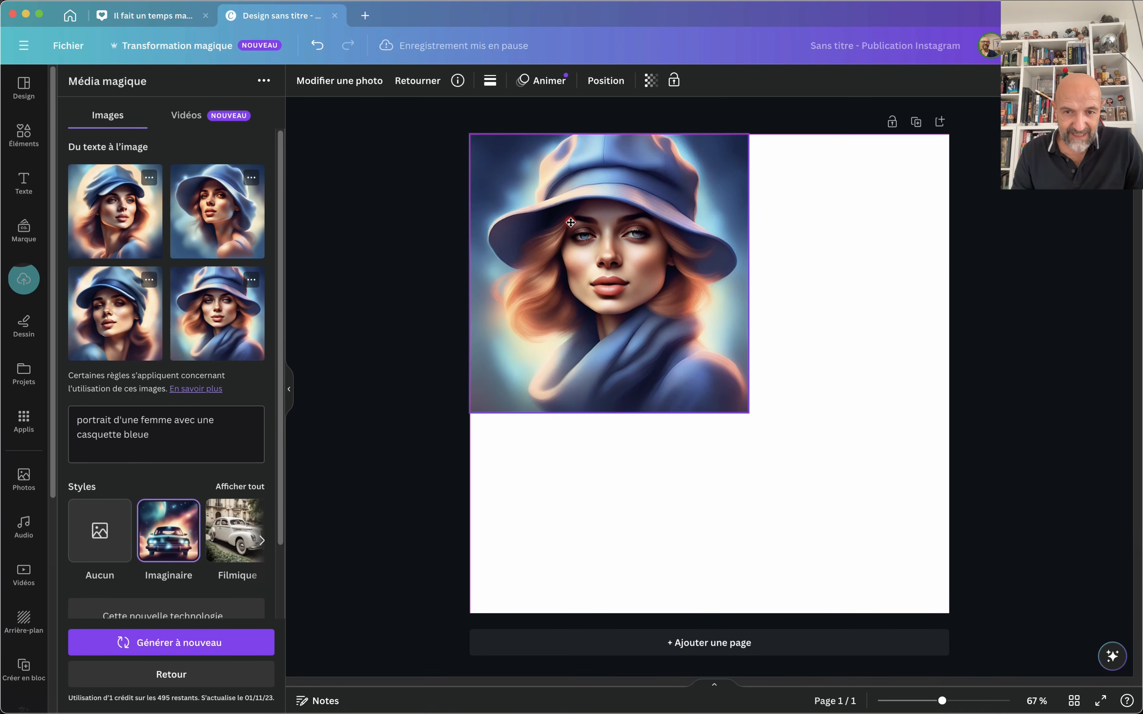
{"action": "left_click_drag", "start_coordinate": [749, 413], "coordinate": [938, 613]}
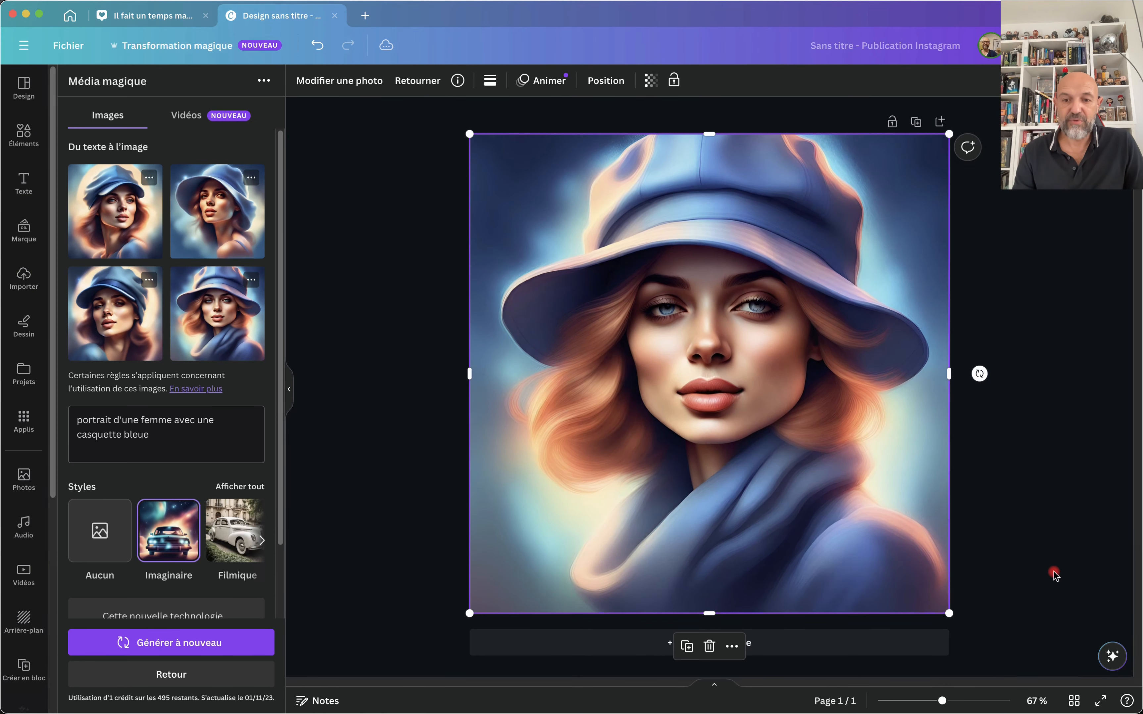
{"action": "left_click", "coordinate": [1061, 556]}
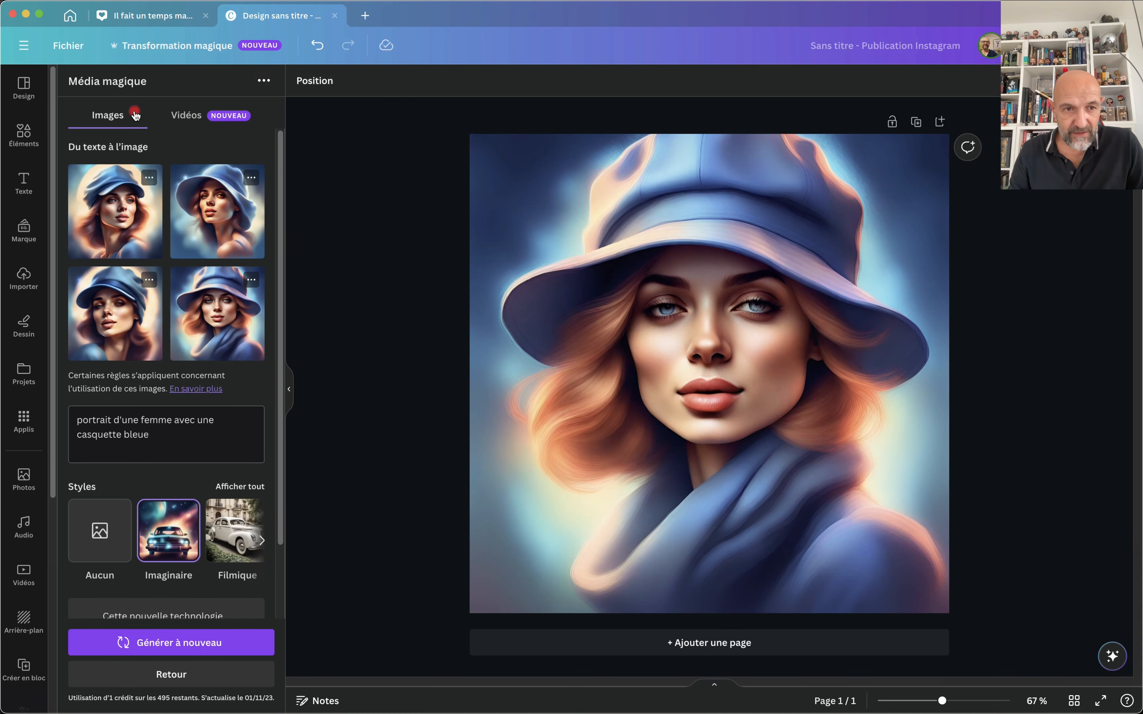
Close both open designs and return to the home page.
{"action": "left_click", "coordinate": [333, 18]}
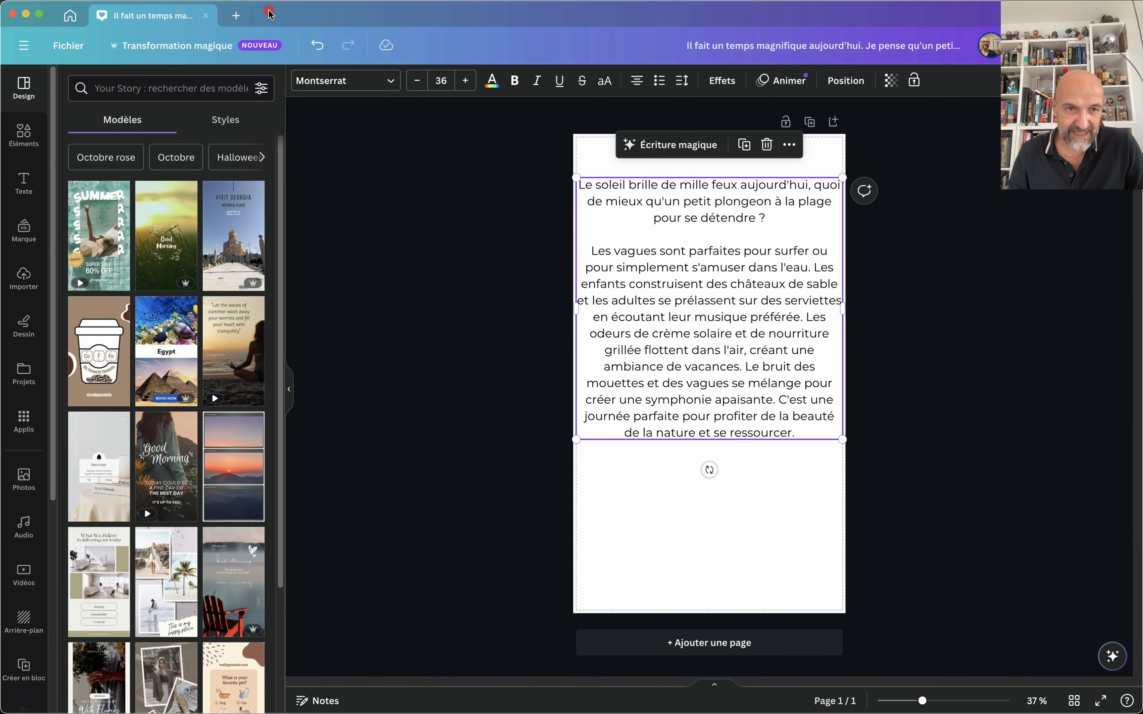
{"action": "left_click", "coordinate": [208, 17]}
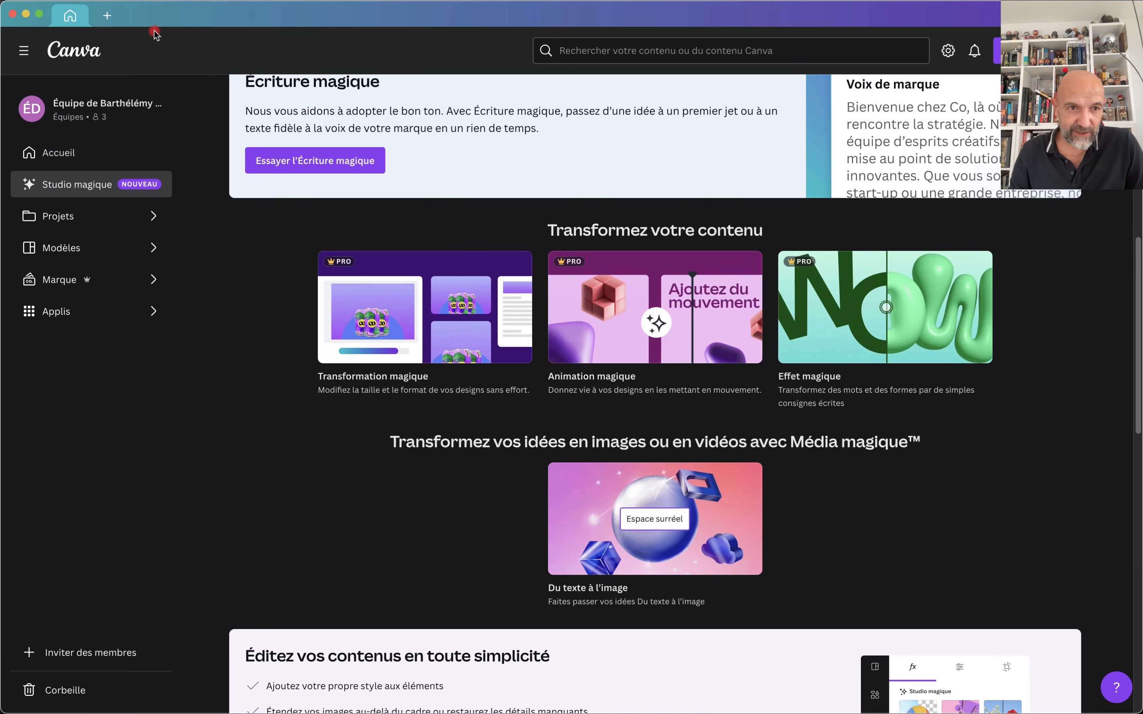
{"action": "left_click", "coordinate": [86, 53]}
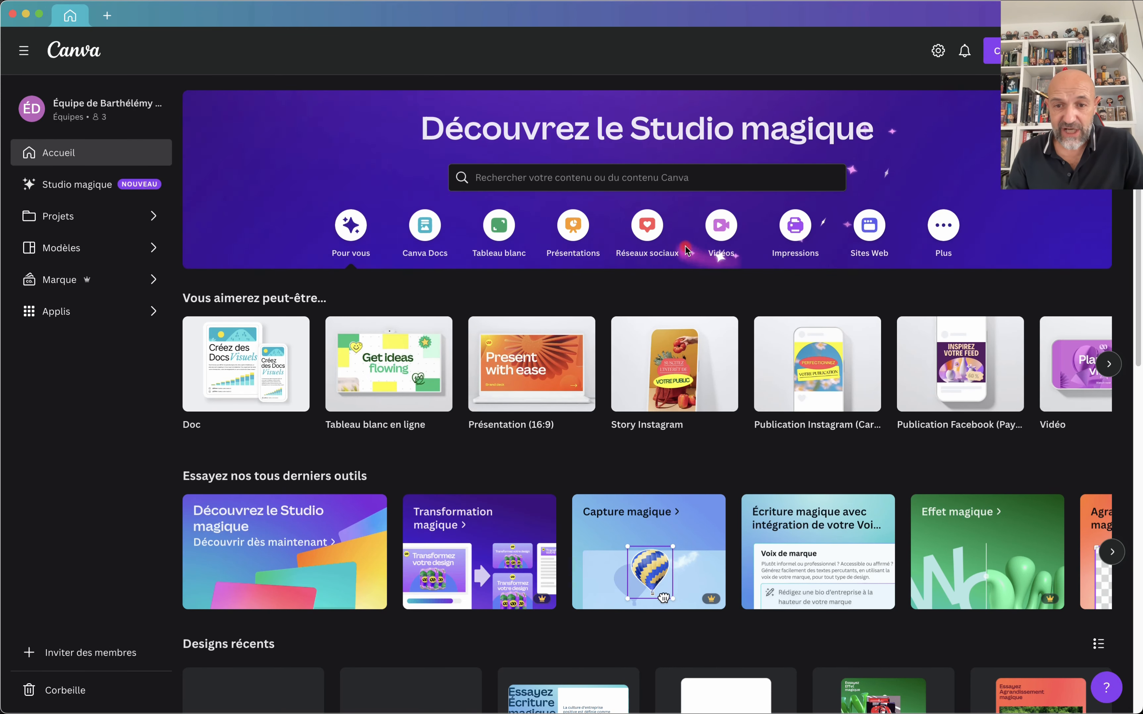
Create a blank Story Instagram design from the social media formats and open the app catalogue in it.
{"action": "left_click", "coordinate": [645, 225]}
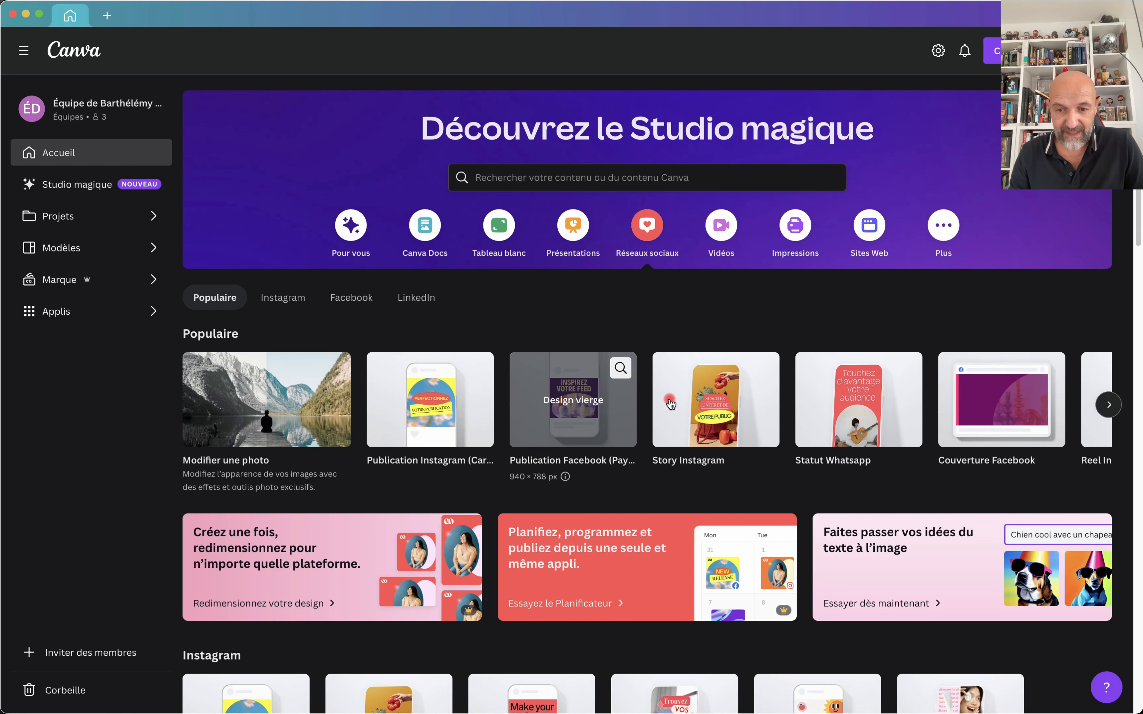
{"action": "left_click", "coordinate": [699, 402]}
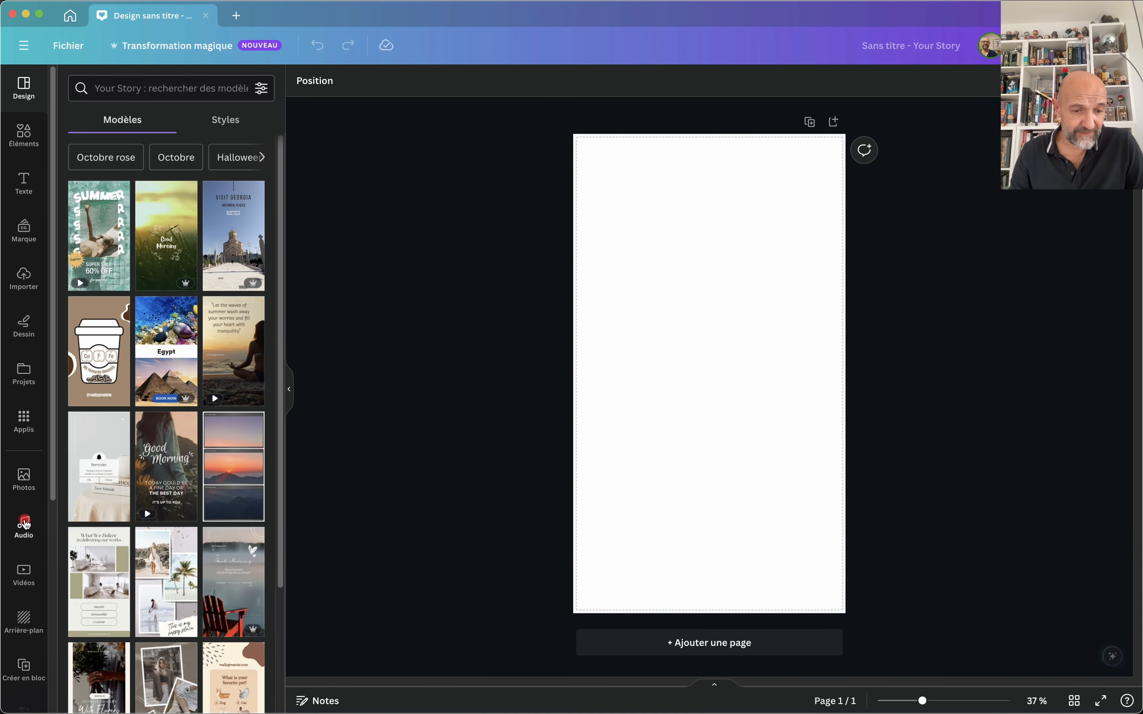
{"action": "scroll", "coordinate": [24, 524], "scroll_direction": "down", "scroll_amount": 5}
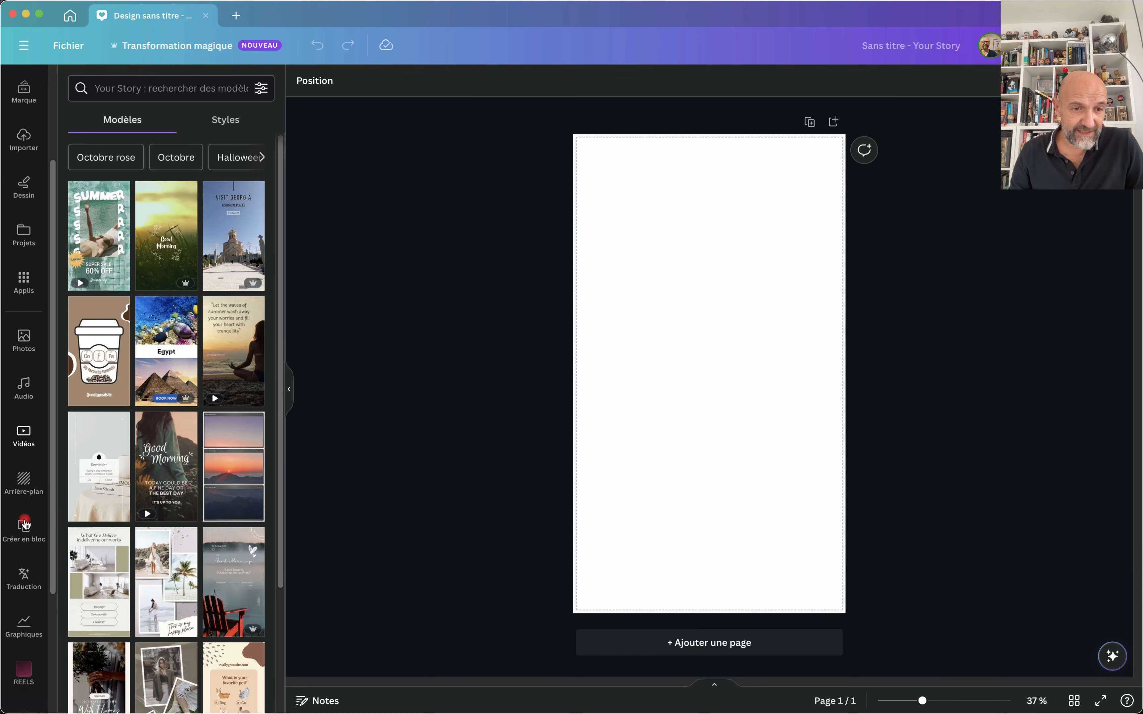
{"action": "left_click", "coordinate": [24, 276]}
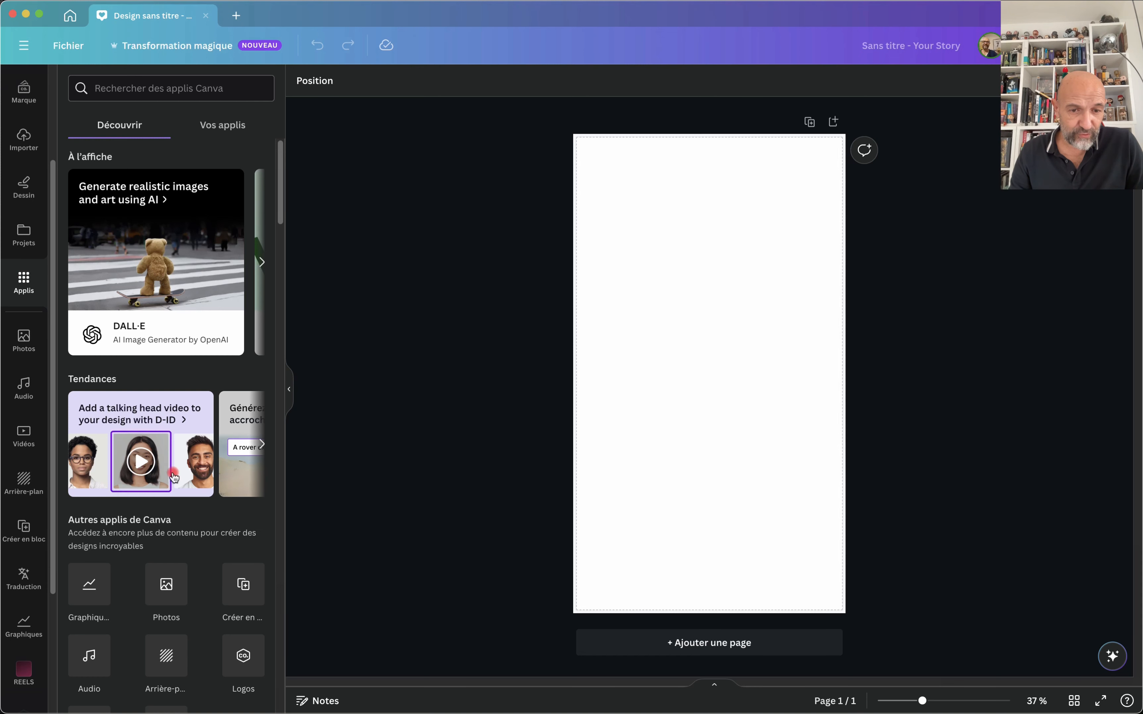
Look through the AI and popular apps, view the Média magique image generator, and close the Story design.
{"action": "scroll", "coordinate": [173, 475], "scroll_direction": "down", "scroll_amount": 8}
{"action": "scroll", "coordinate": [173, 475], "scroll_direction": "down", "scroll_amount": 2}
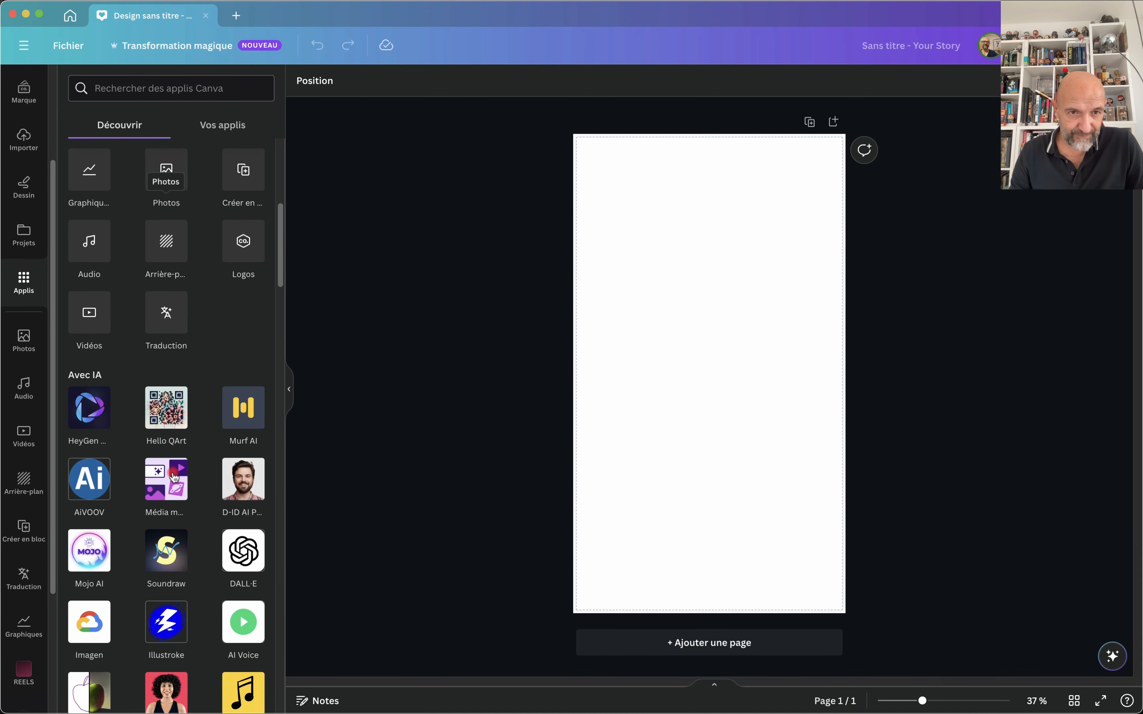
{"action": "scroll", "coordinate": [173, 476], "scroll_direction": "down", "scroll_amount": 5}
{"action": "scroll", "coordinate": [172, 475], "scroll_direction": "down", "scroll_amount": 3}
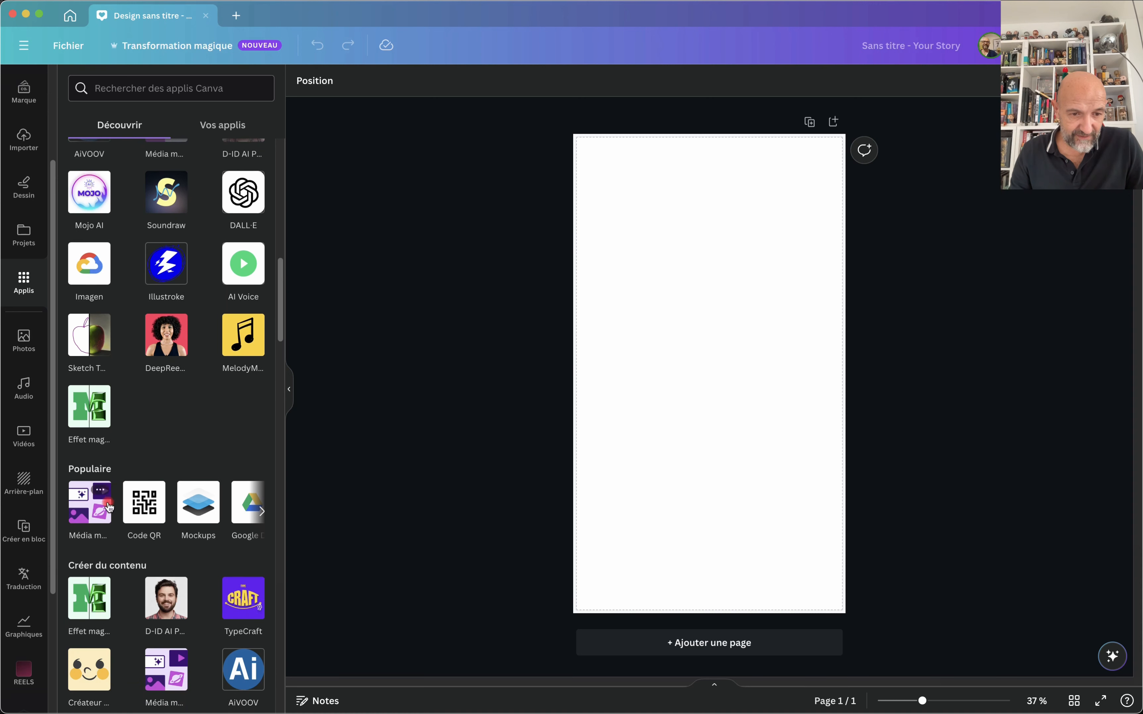
{"action": "scroll", "coordinate": [35, 599], "scroll_direction": "down", "scroll_amount": 1}
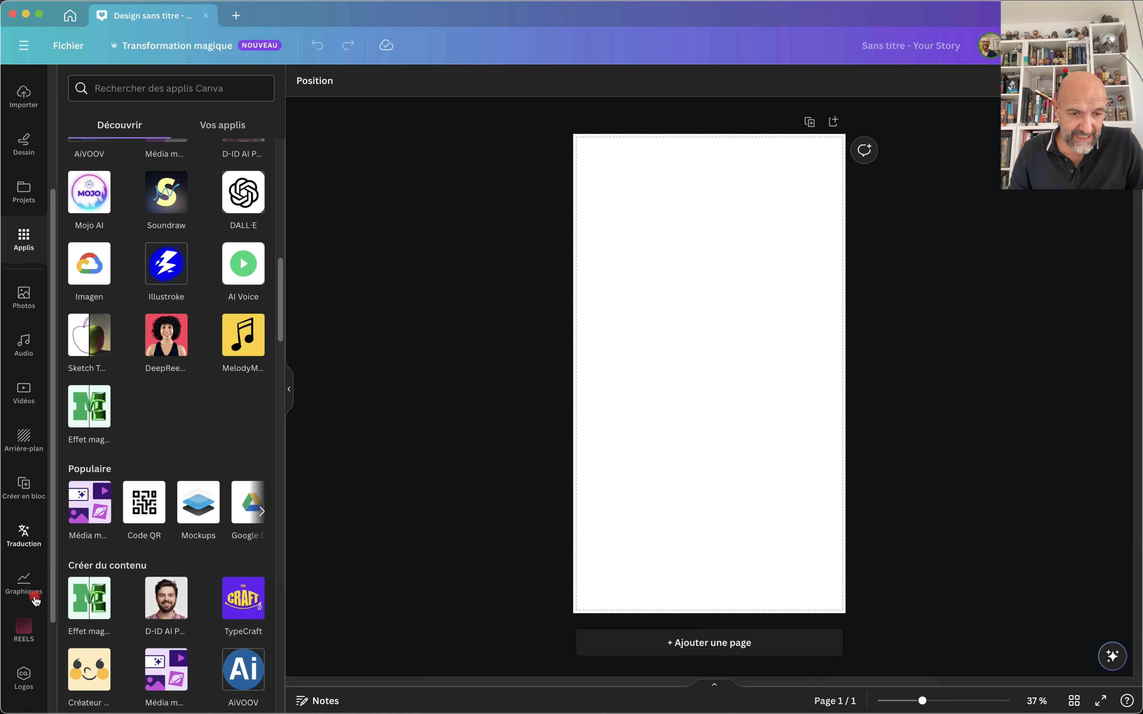
{"action": "scroll", "coordinate": [36, 600], "scroll_direction": "down", "scroll_amount": 1}
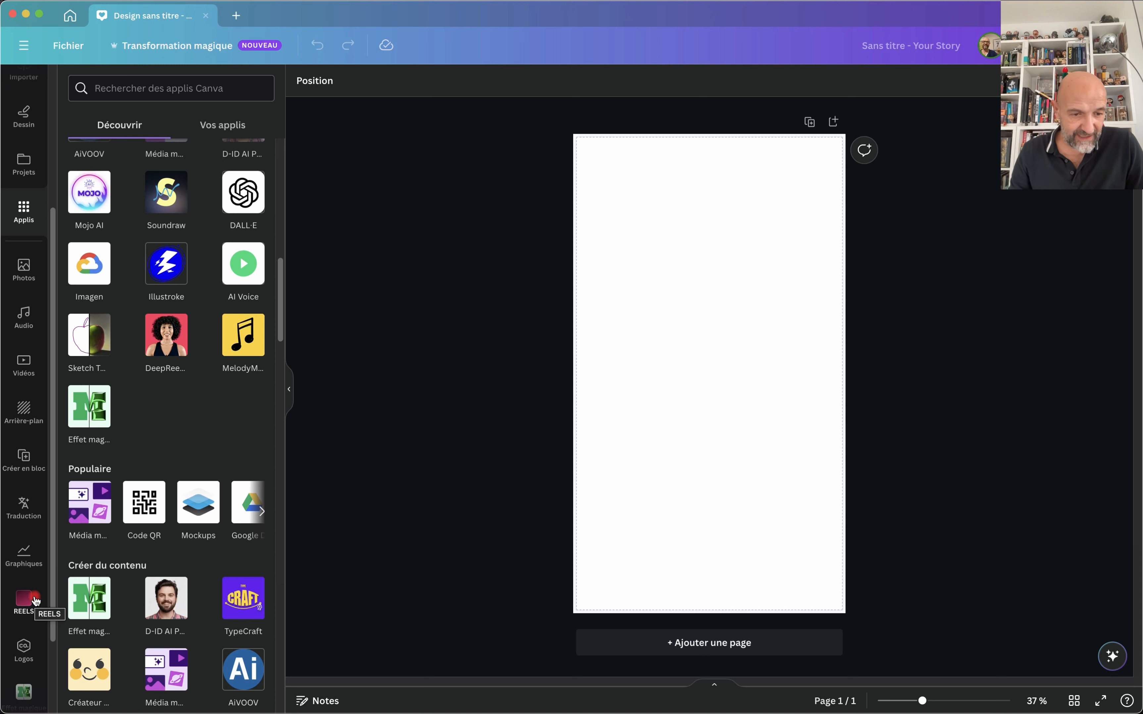
{"action": "scroll", "coordinate": [33, 599], "scroll_direction": "down", "scroll_amount": 2}
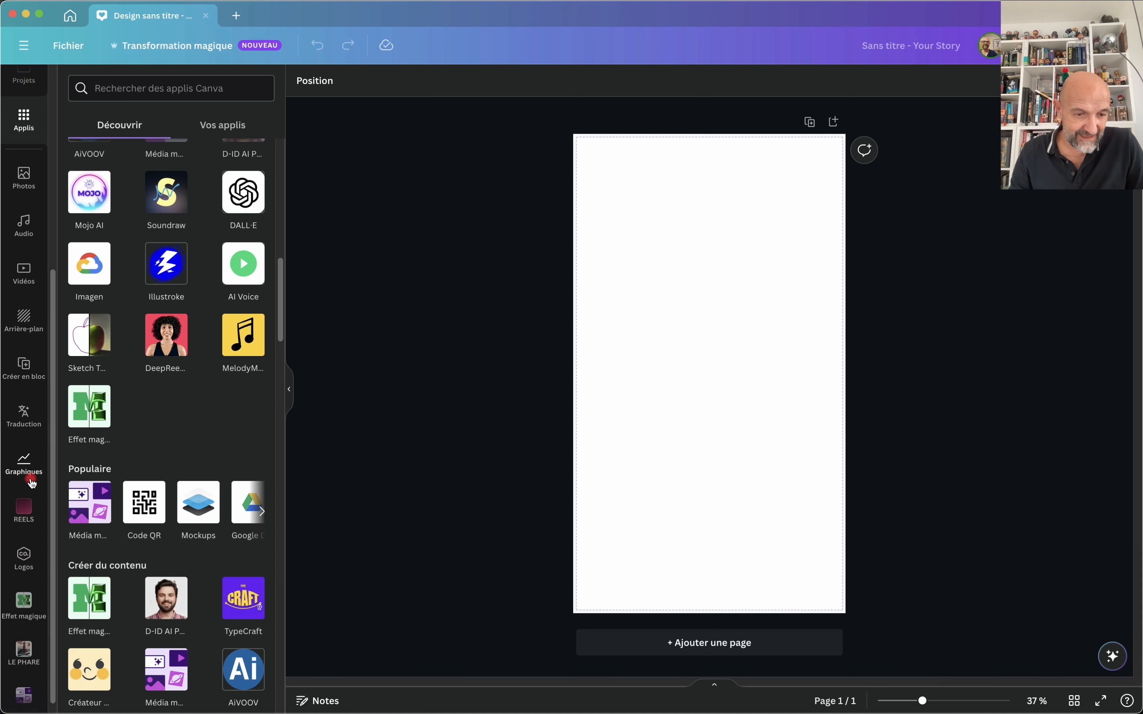
{"action": "scroll", "coordinate": [31, 482], "scroll_direction": "down", "scroll_amount": 1}
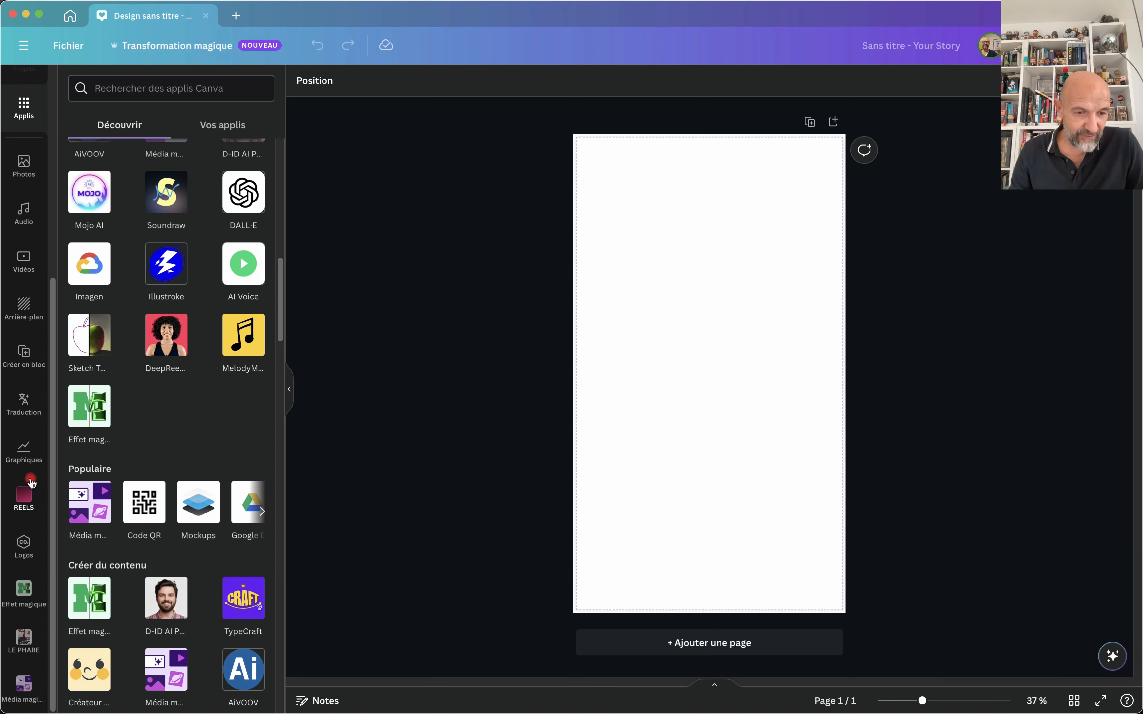
{"action": "left_click", "coordinate": [27, 689]}
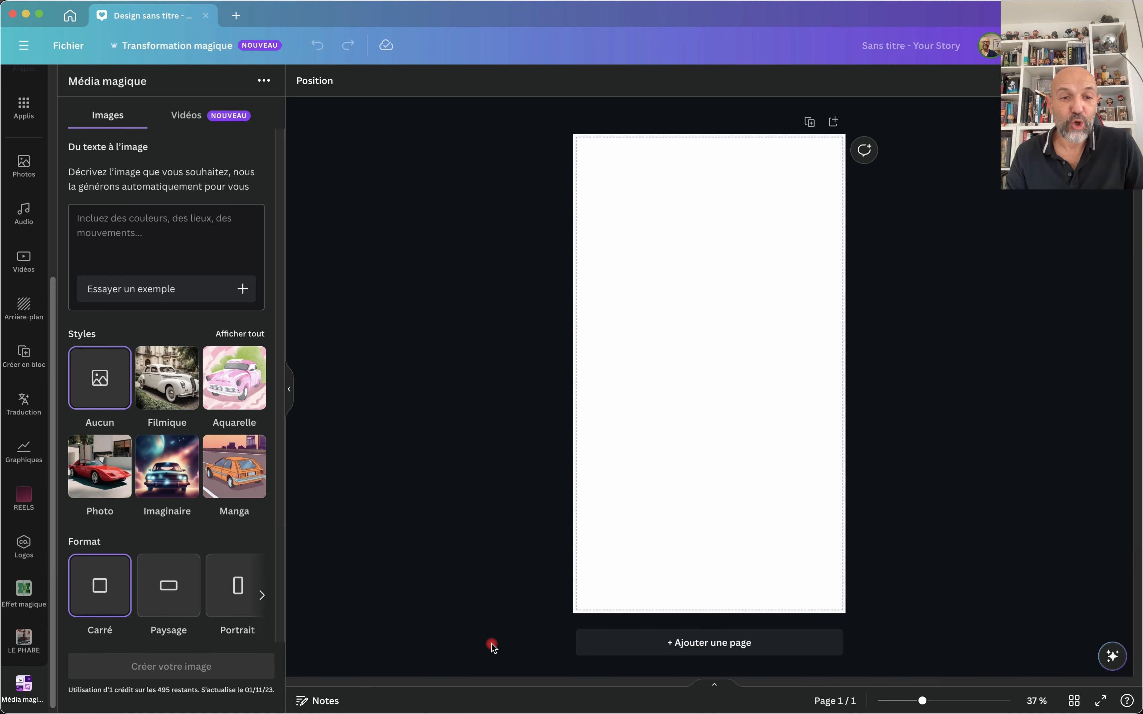
{"action": "left_click", "coordinate": [205, 18]}
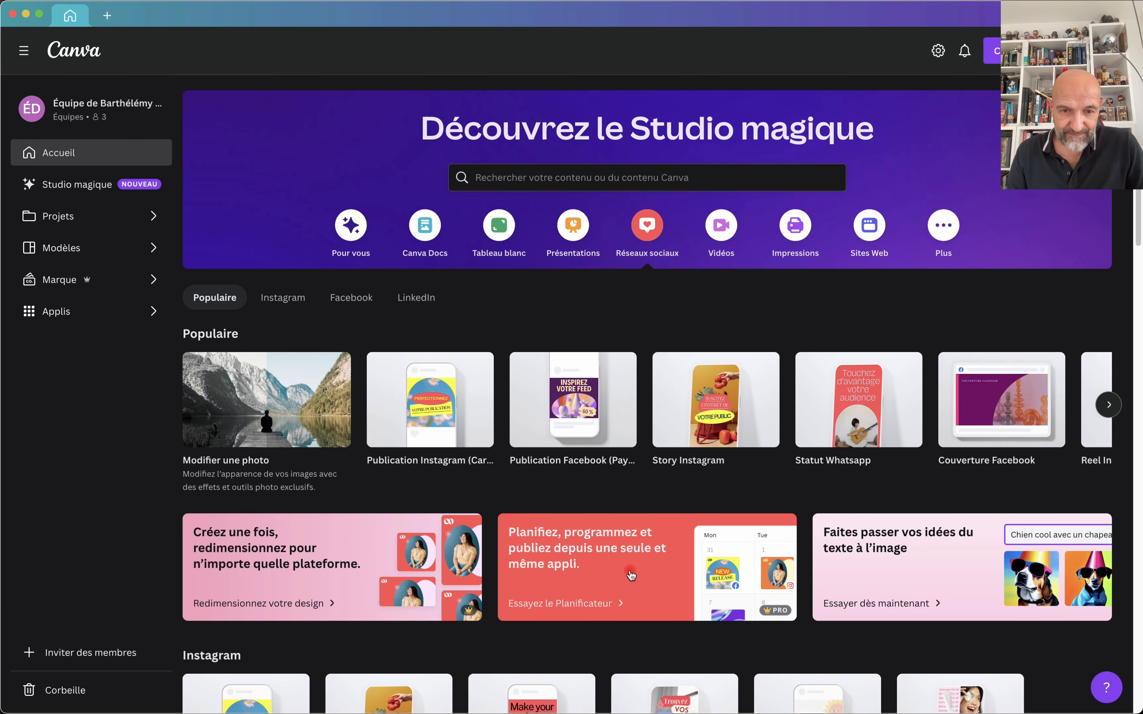
{"action": "scroll", "coordinate": [632, 574], "scroll_direction": "down", "scroll_amount": 2}
{"action": "scroll", "coordinate": [401, 473], "scroll_direction": "up", "scroll_amount": 2}
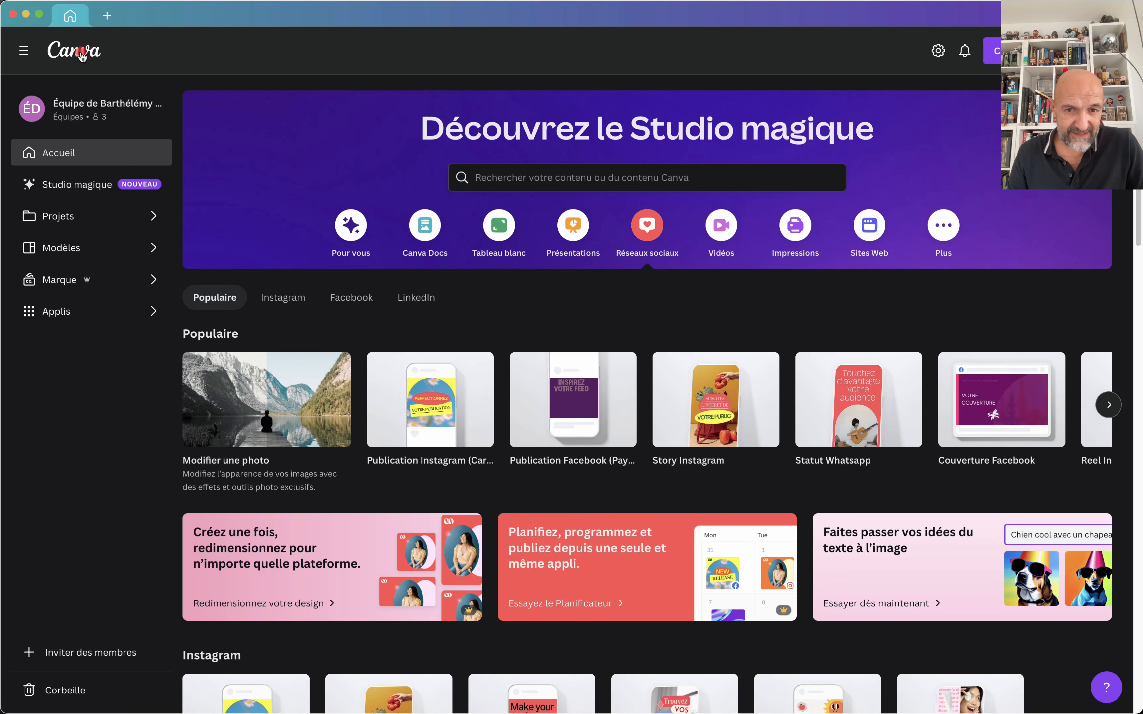
{"action": "scroll", "coordinate": [79, 56], "scroll_direction": "down", "scroll_amount": 4}
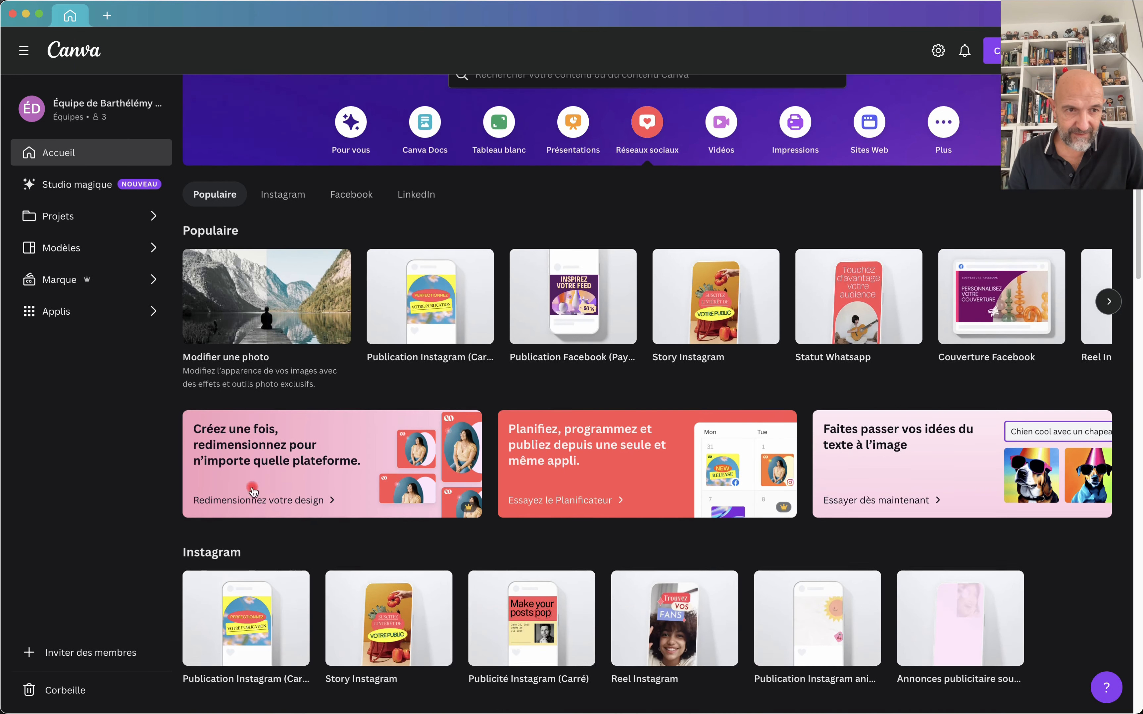
{"action": "scroll", "coordinate": [326, 267], "scroll_direction": "up", "scroll_amount": 4}
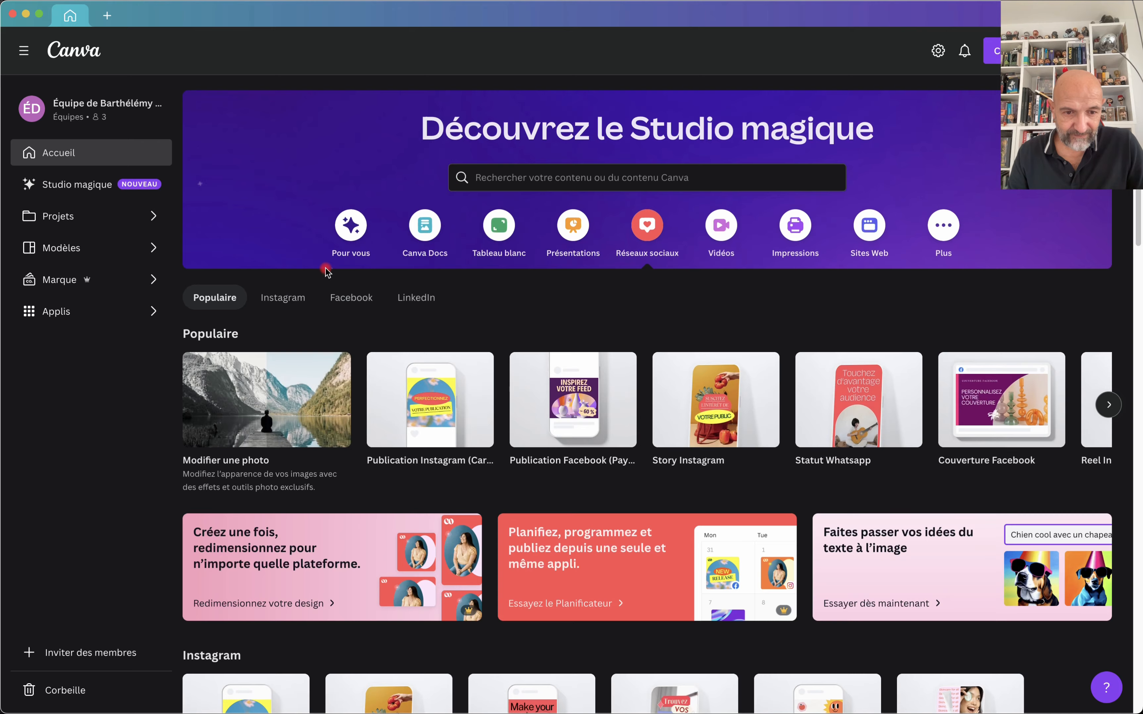
{"action": "scroll", "coordinate": [478, 481], "scroll_direction": "down", "scroll_amount": 15}
{"action": "scroll", "coordinate": [478, 481], "scroll_direction": "up", "scroll_amount": 15}
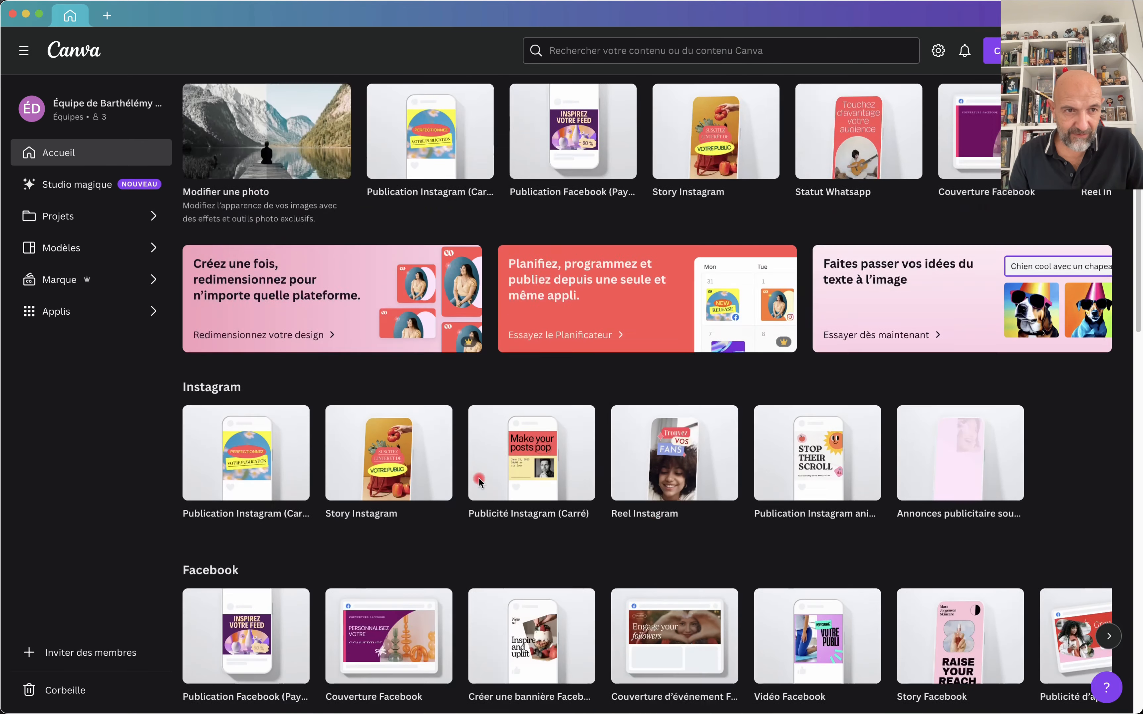
Open the Studio magique overview and launch the trial presentation for Transformation magique.
{"action": "left_click", "coordinate": [57, 187]}
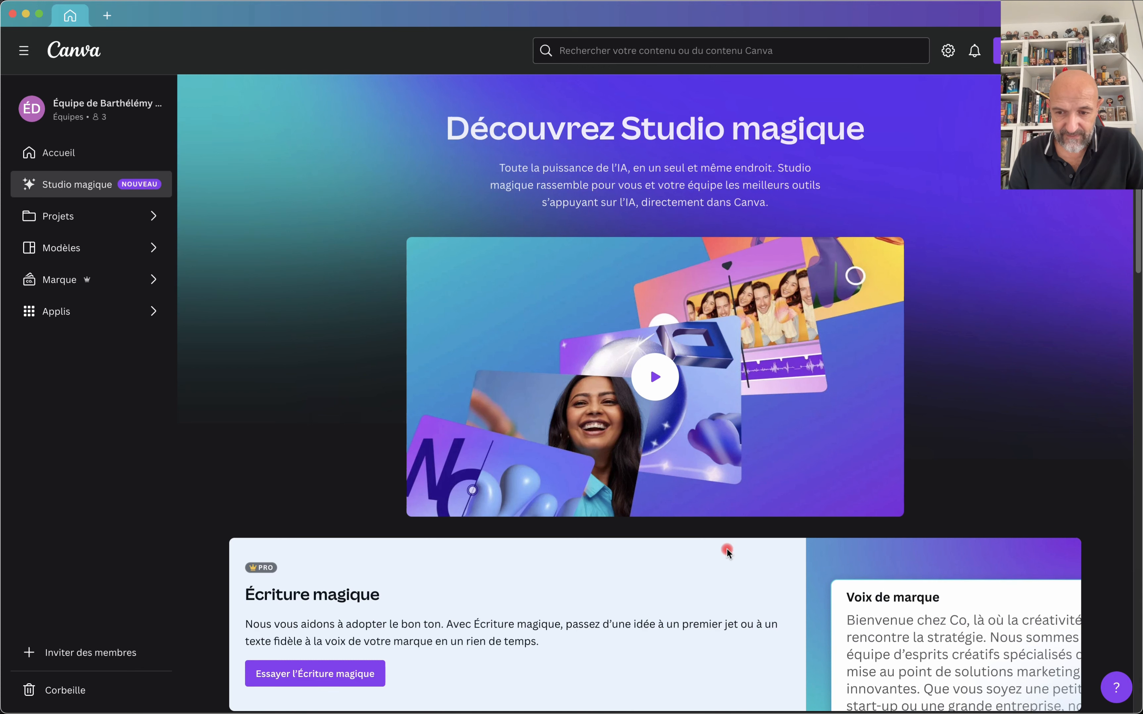
{"action": "scroll", "coordinate": [728, 553], "scroll_direction": "down", "scroll_amount": 7}
{"action": "scroll", "coordinate": [729, 552], "scroll_direction": "down", "scroll_amount": 4}
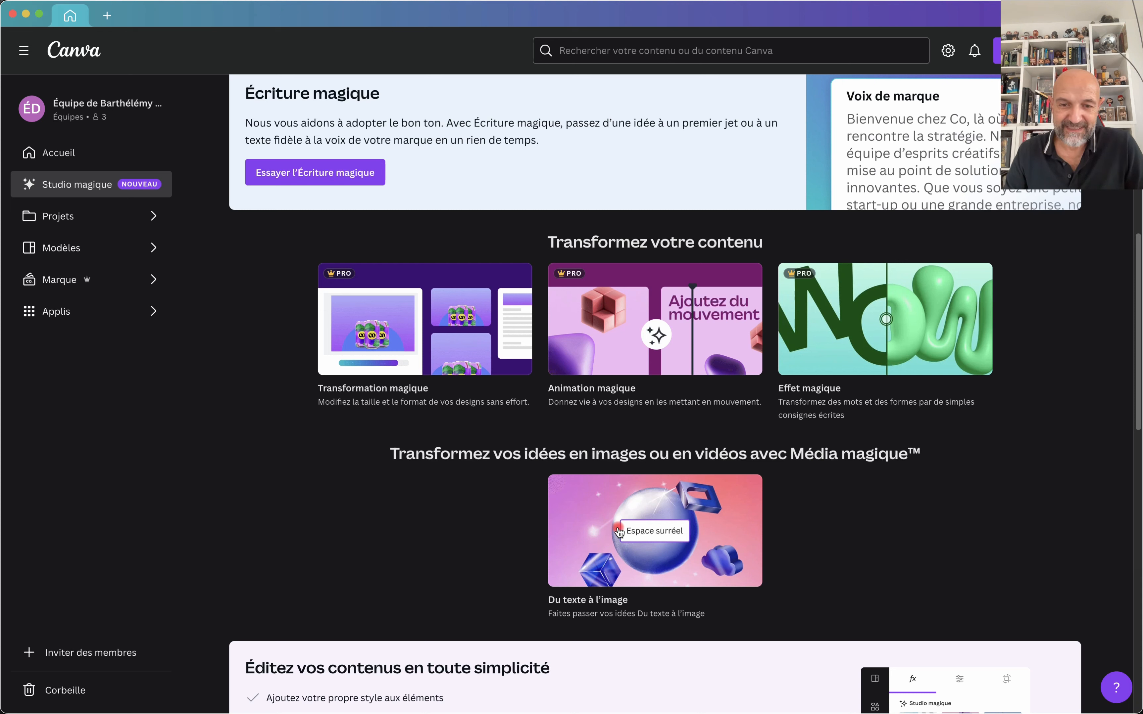
{"action": "left_click", "coordinate": [406, 348]}
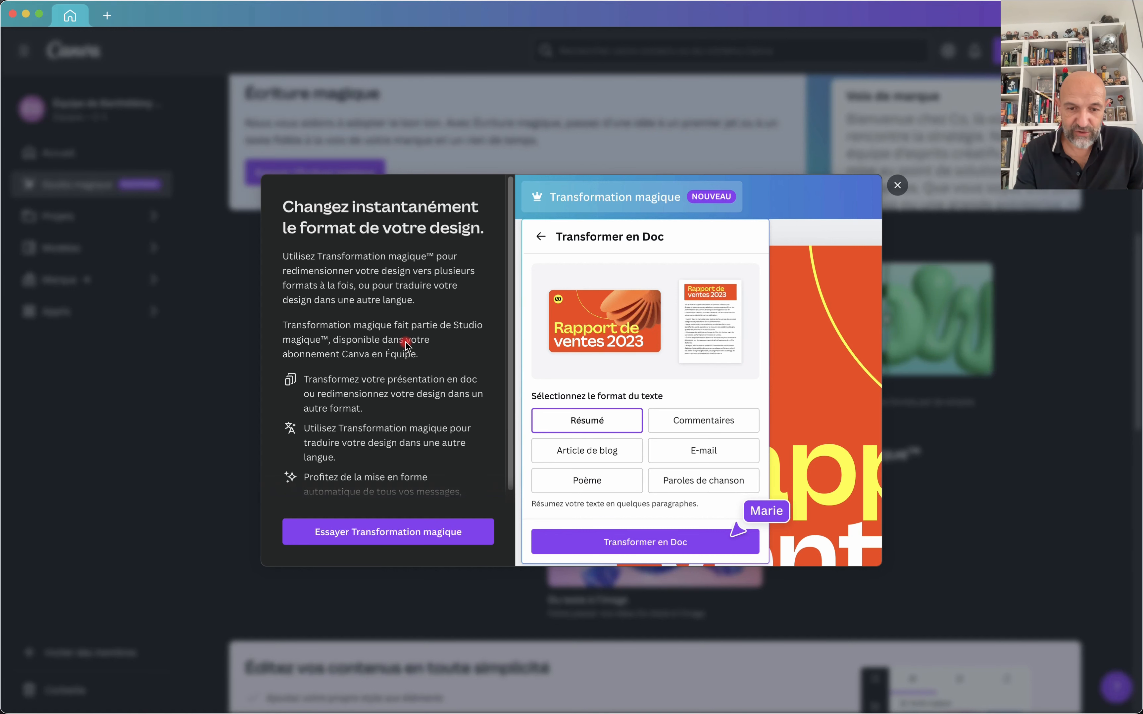
{"action": "left_click", "coordinate": [338, 534]}
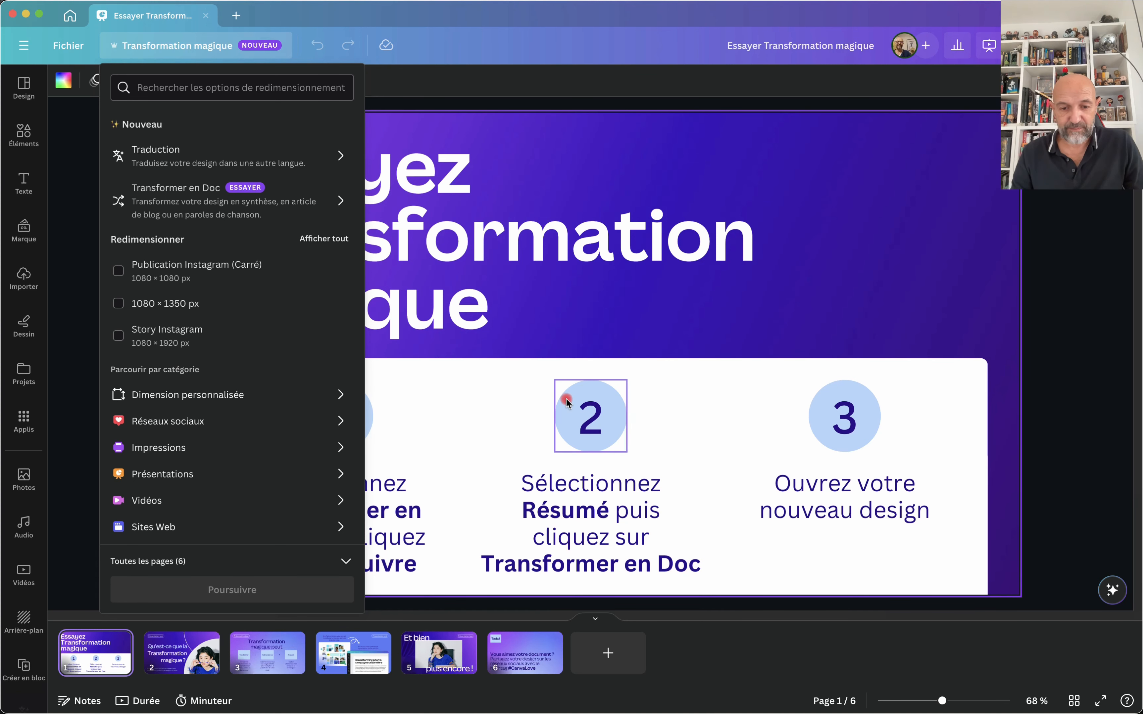
View pages 2 to 4 of the Transformation magique trial presentation and return to page 1.
{"action": "left_click", "coordinate": [189, 652]}
{"action": "left_click", "coordinate": [286, 653]}
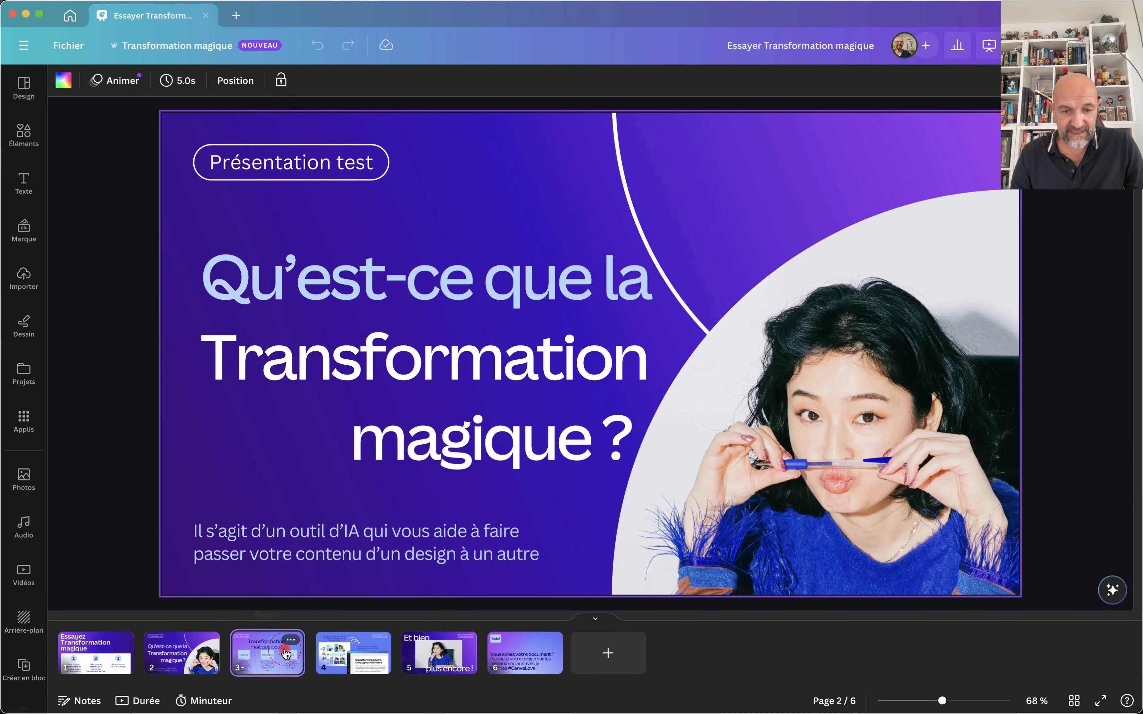
{"action": "left_click", "coordinate": [344, 653]}
{"action": "left_click", "coordinate": [103, 657]}
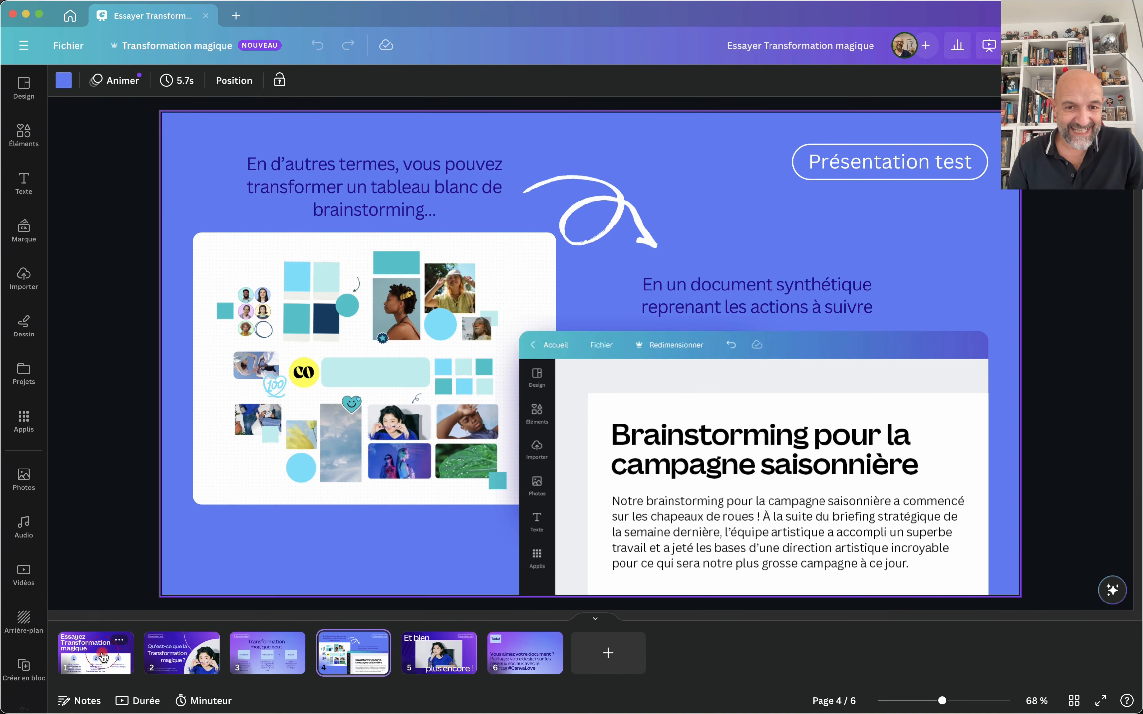
{"action": "left_click", "coordinate": [334, 420]}
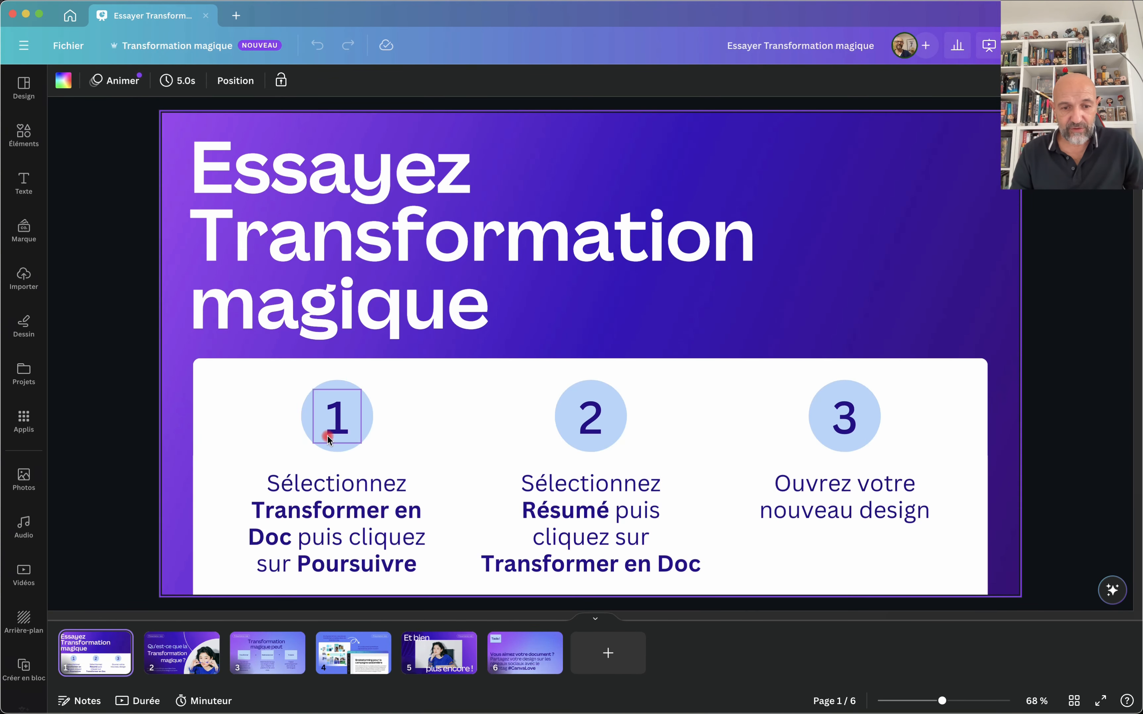
Use Transformation magique to copy and resize all pages to 1080 × 1350 px, Publication Instagram (Carré) and Flyer (A4).
{"action": "left_click", "coordinate": [164, 46]}
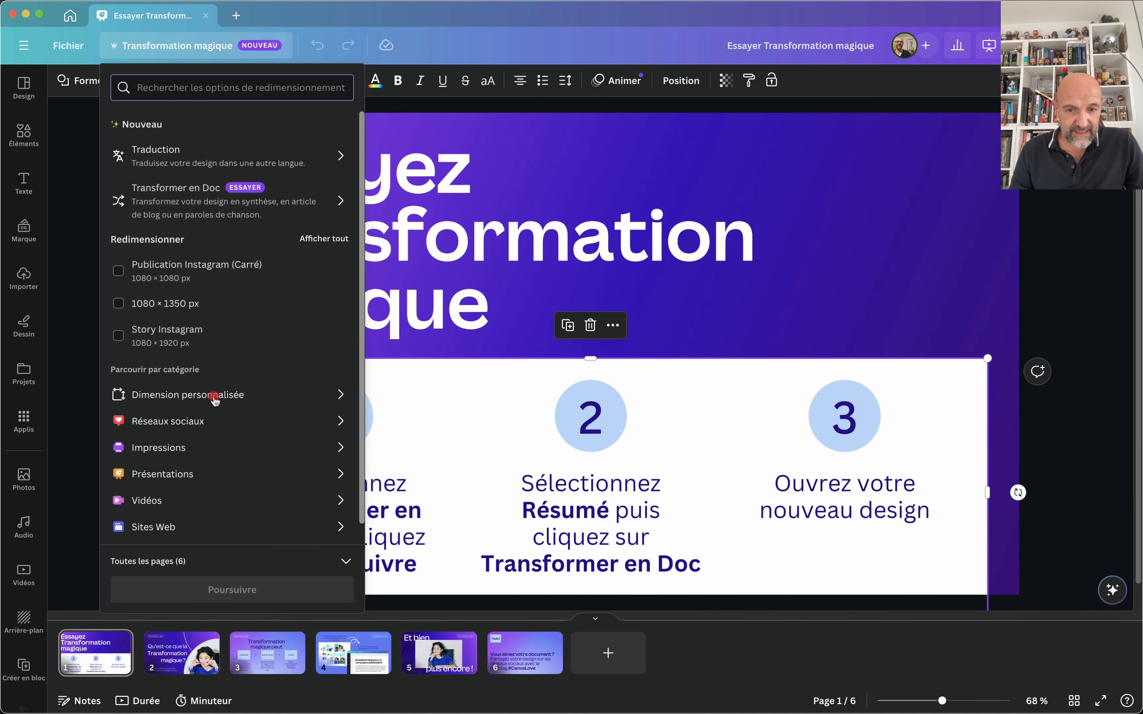
{"action": "left_click", "coordinate": [119, 304]}
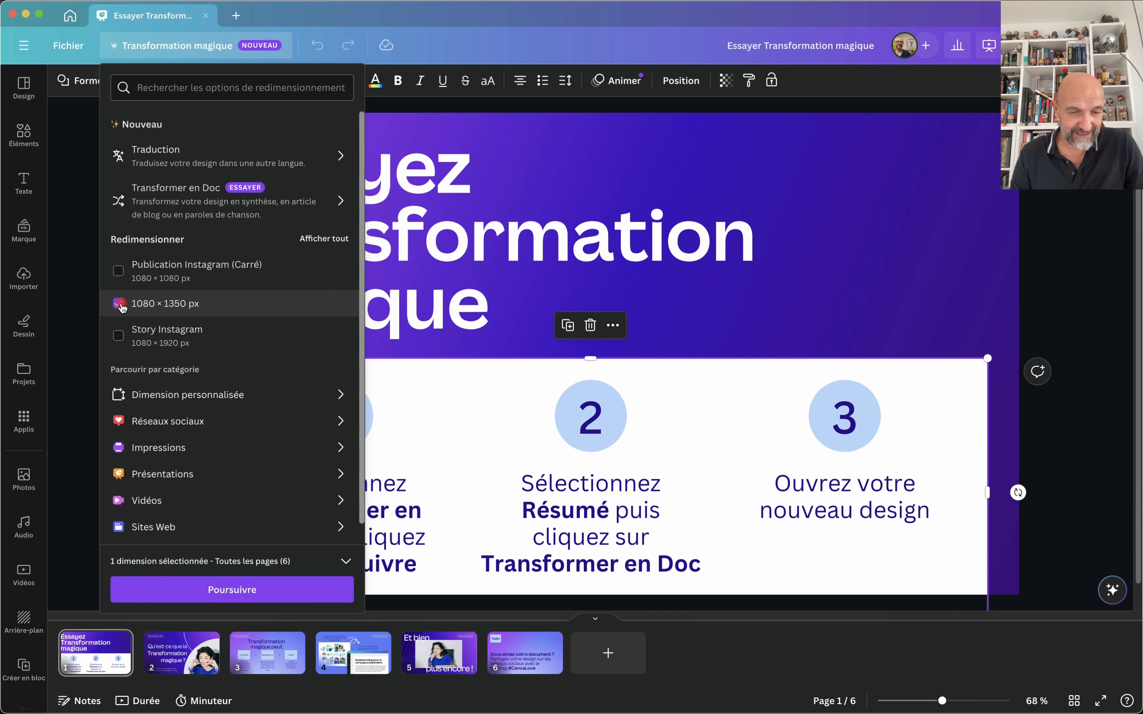
{"action": "left_click", "coordinate": [119, 271]}
{"action": "left_click", "coordinate": [121, 270]}
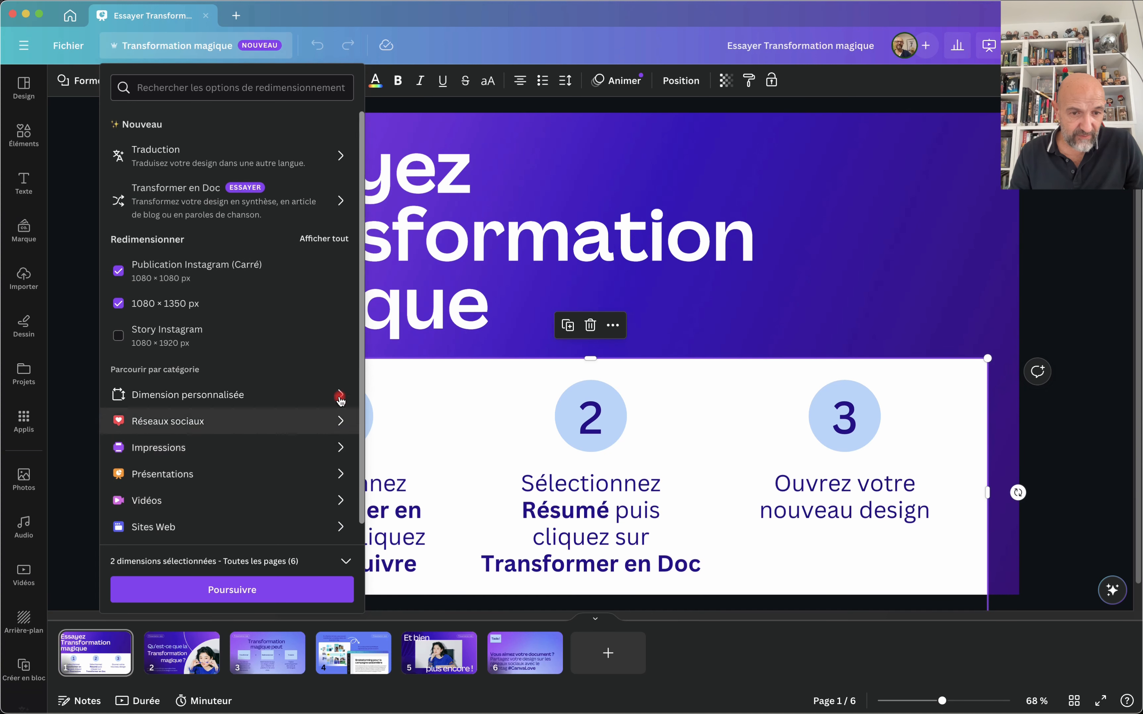
{"action": "left_click", "coordinate": [338, 449]}
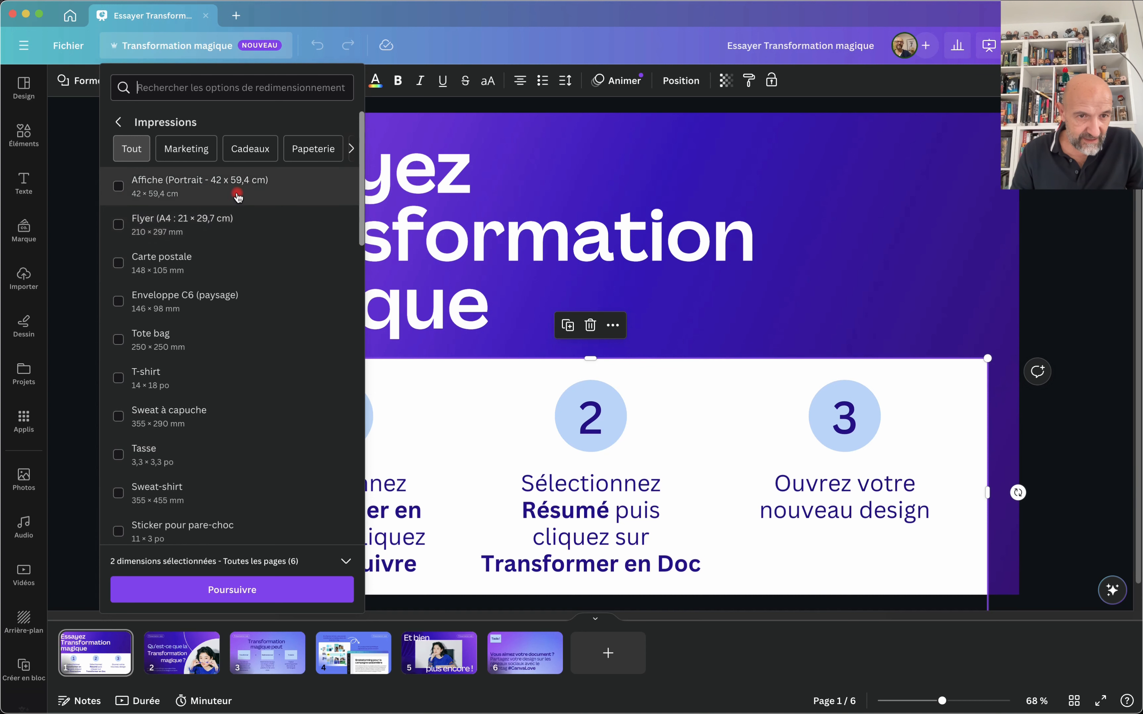
{"action": "left_click", "coordinate": [119, 225]}
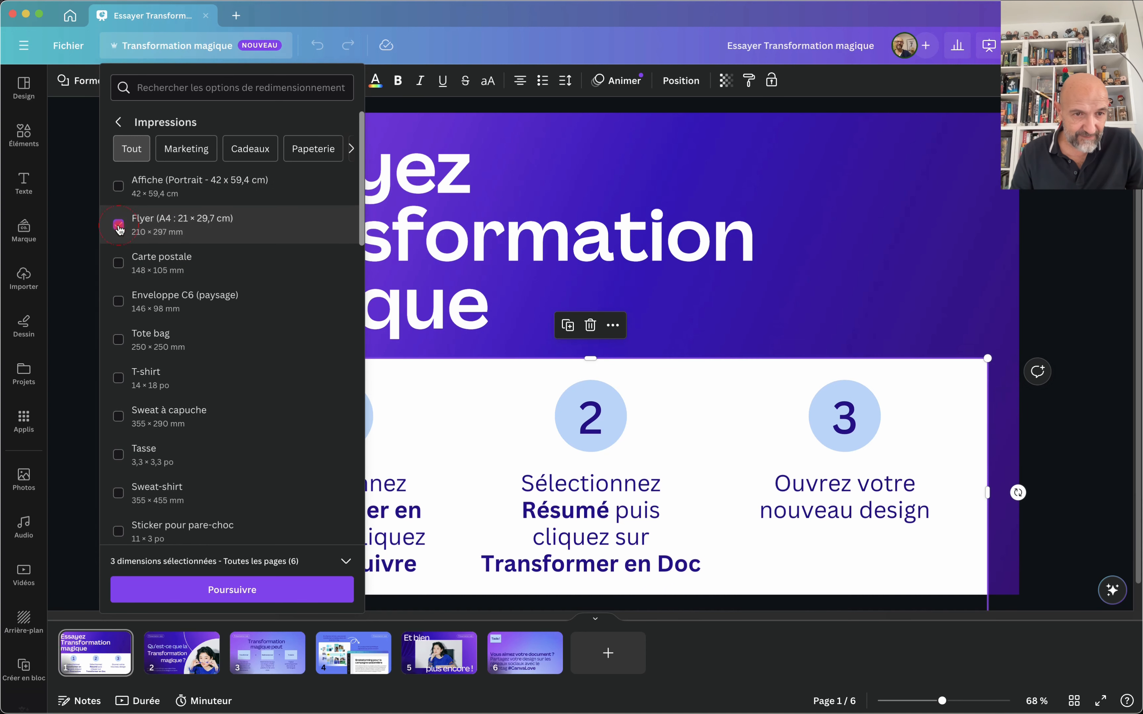
{"action": "left_click", "coordinate": [254, 592]}
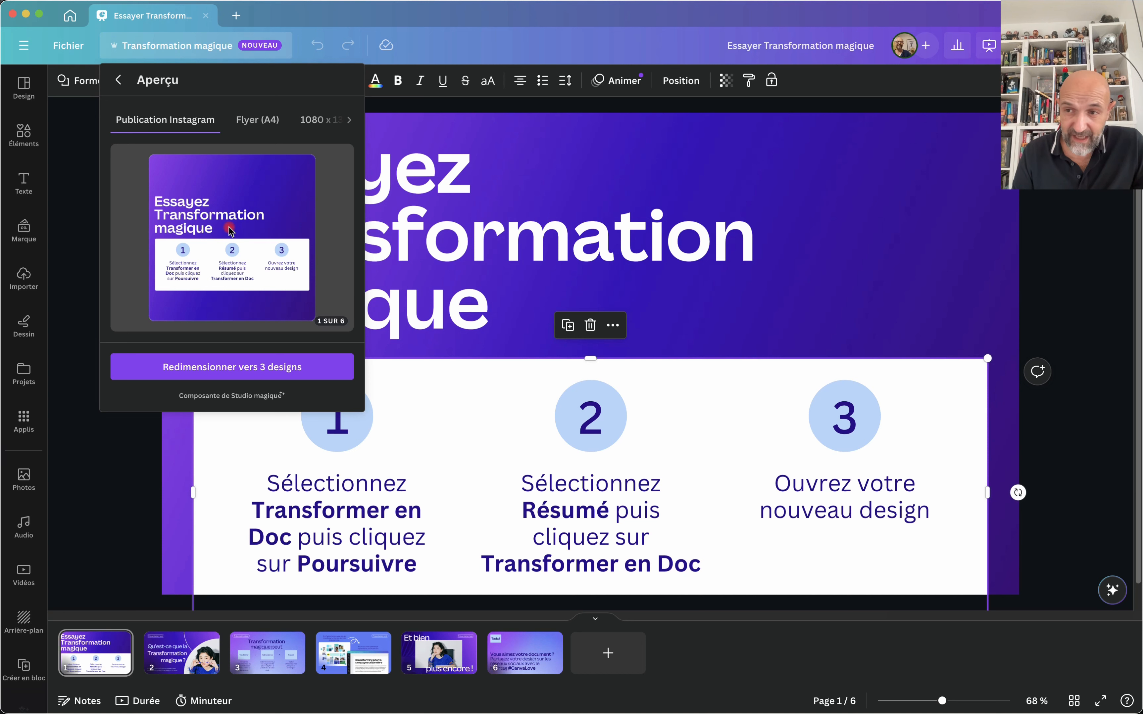
{"action": "left_click", "coordinate": [211, 368]}
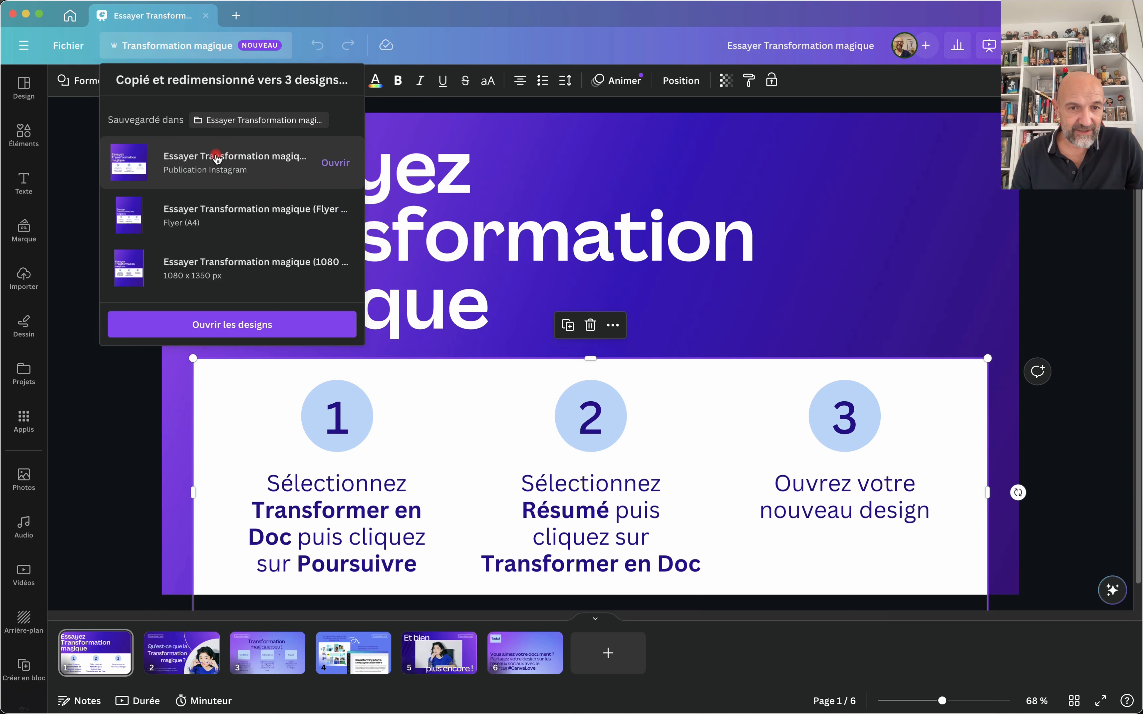
Open the resized Publication Instagram copy and look through how its pages were adapted.
{"action": "left_click", "coordinate": [215, 158]}
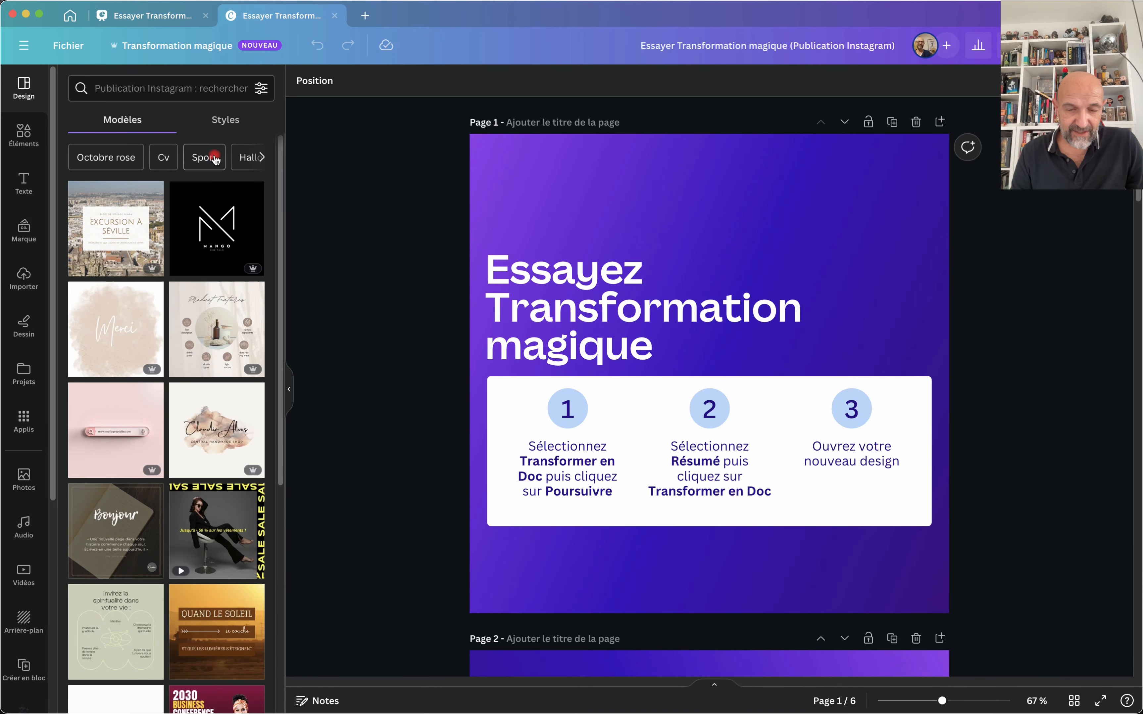
{"action": "scroll", "coordinate": [417, 448], "scroll_direction": "down", "scroll_amount": 8}
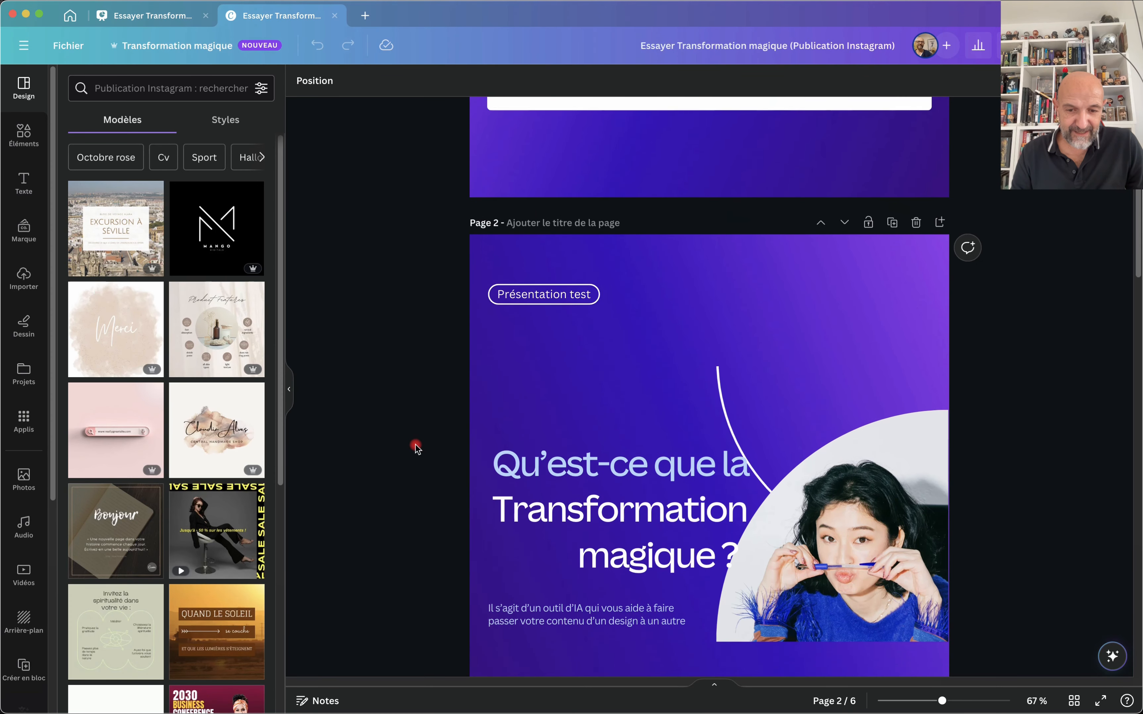
{"action": "scroll", "coordinate": [416, 448], "scroll_direction": "down", "scroll_amount": 10}
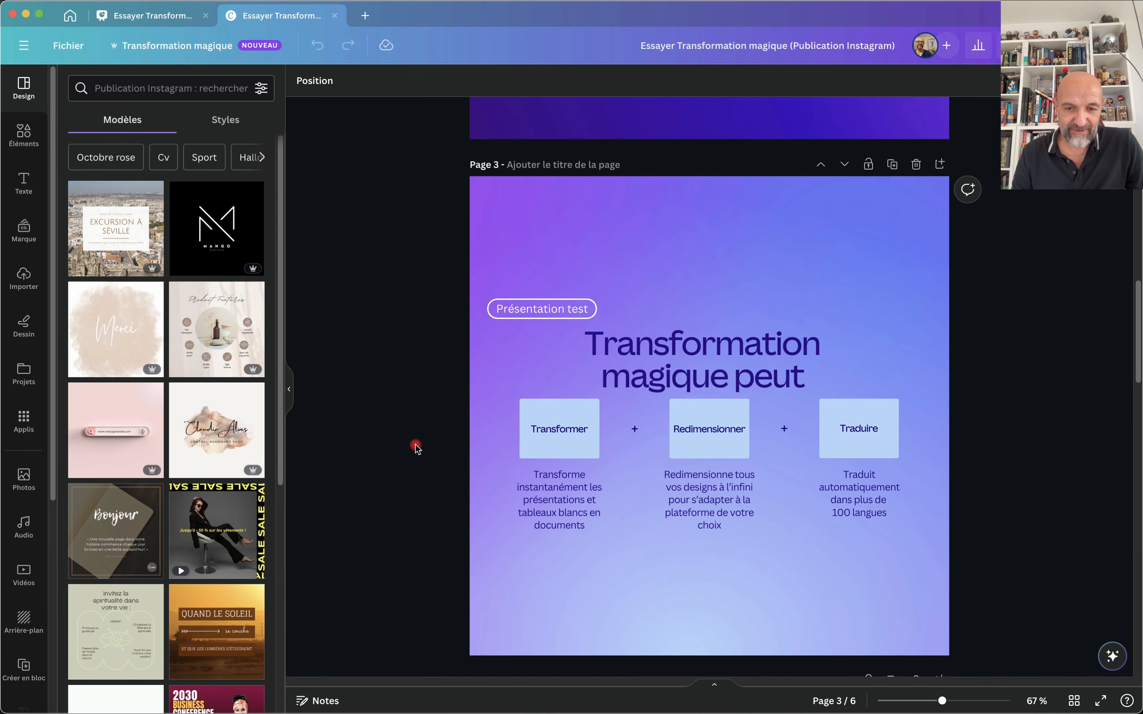
{"action": "scroll", "coordinate": [417, 448], "scroll_direction": "down", "scroll_amount": 15}
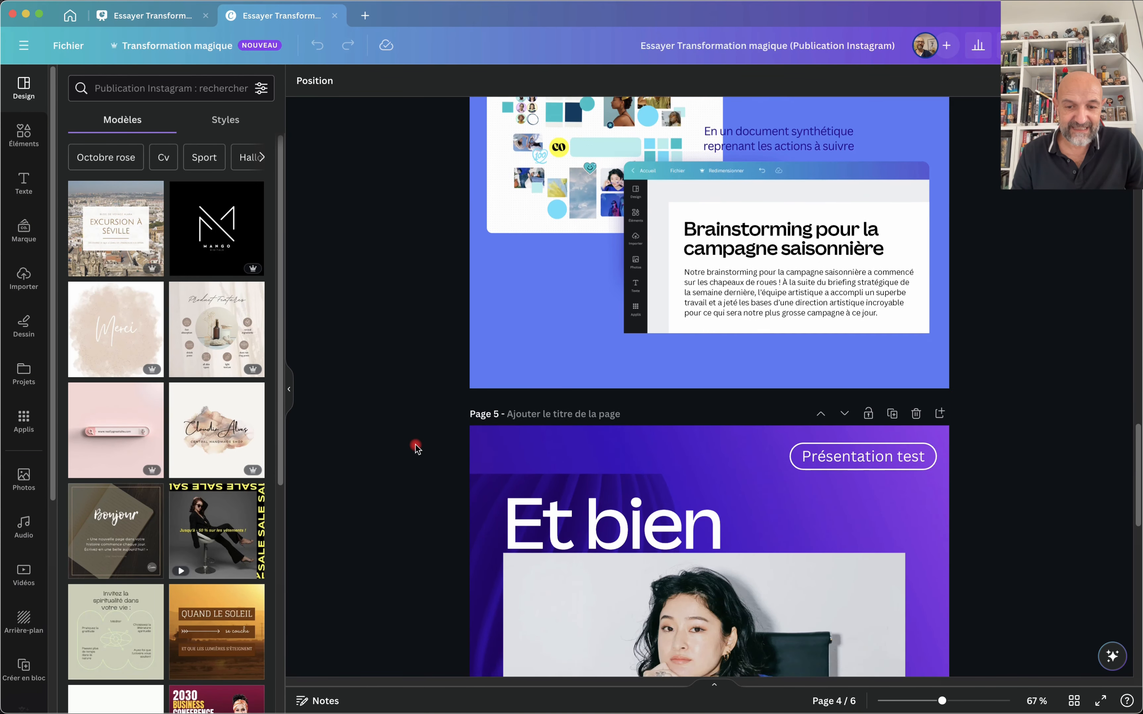
{"action": "scroll", "coordinate": [417, 448], "scroll_direction": "down", "scroll_amount": 5}
{"action": "scroll", "coordinate": [417, 448], "scroll_direction": "up", "scroll_amount": 20}
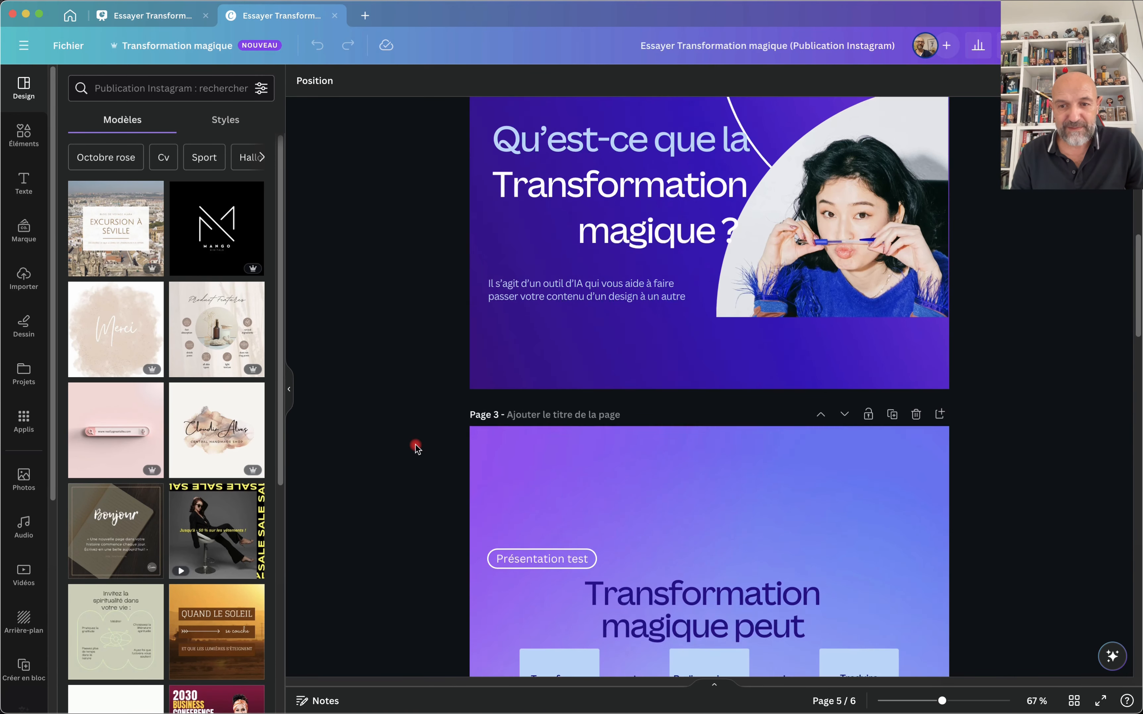
{"action": "scroll", "coordinate": [416, 448], "scroll_direction": "up", "scroll_amount": 3}
{"action": "scroll", "coordinate": [416, 448], "scroll_direction": "up", "scroll_amount": 5}
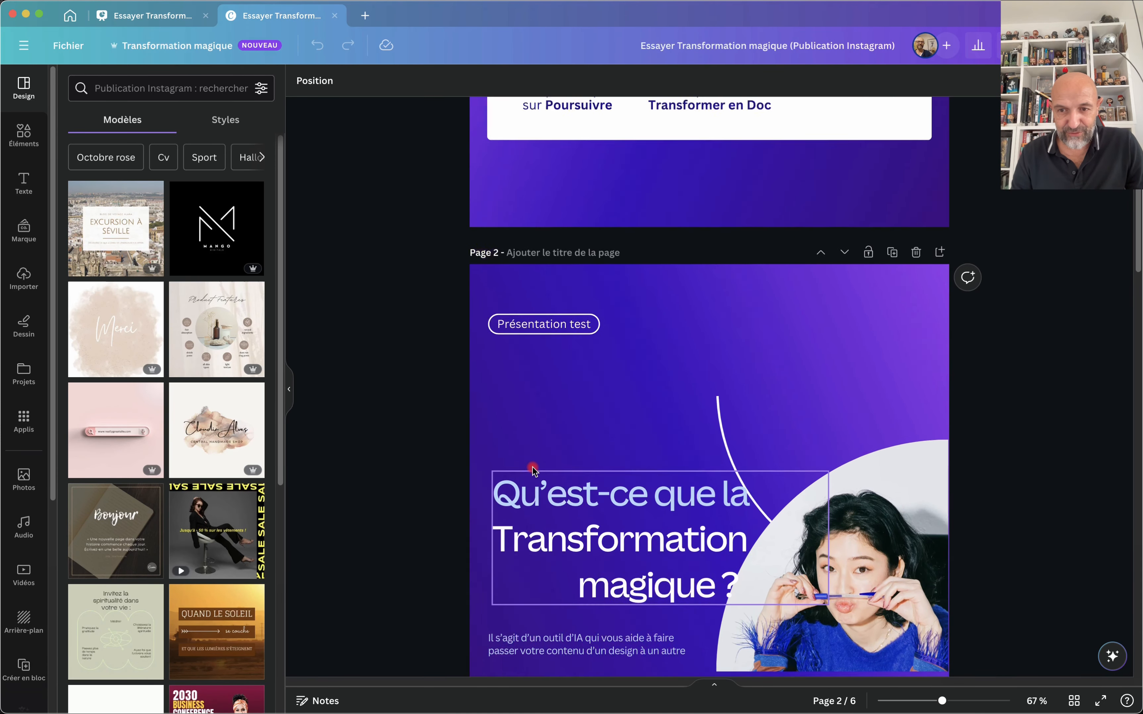
Move the photo of the woman on page 2 of the Instagram copy down to the page's lower right corner.
{"action": "scroll", "coordinate": [529, 468], "scroll_direction": "down", "scroll_amount": 10}
{"action": "scroll", "coordinate": [533, 470], "scroll_direction": "up", "scroll_amount": 5}
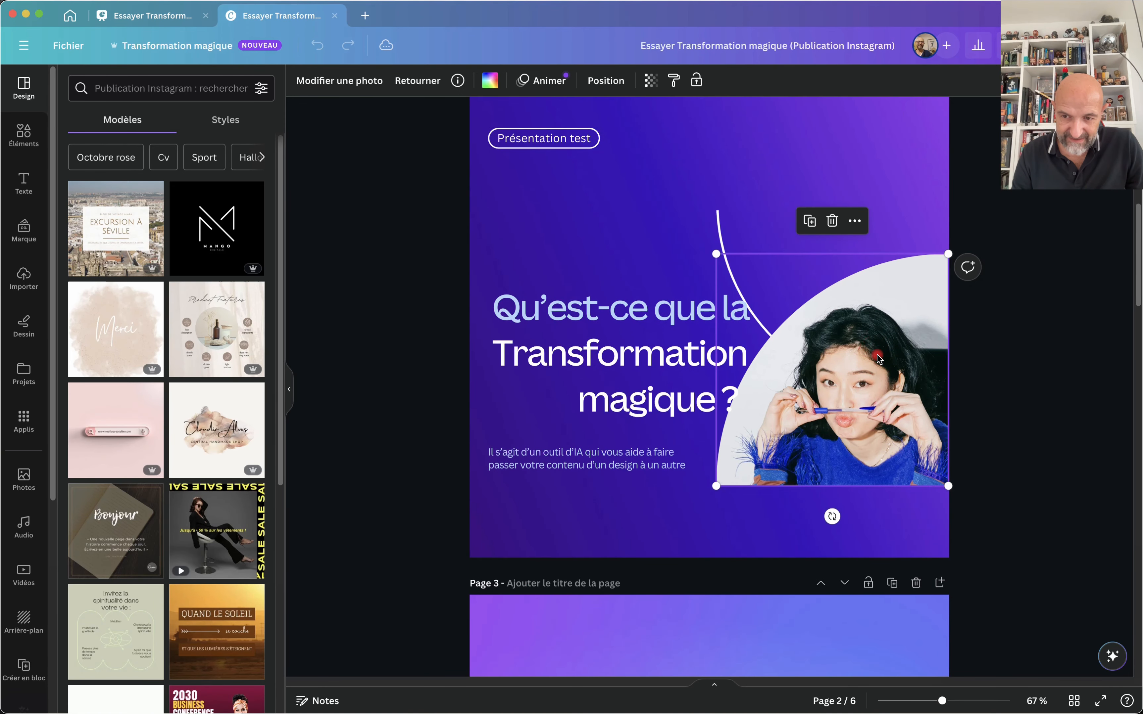
{"action": "left_click_drag", "start_coordinate": [852, 378], "coordinate": [887, 427]}
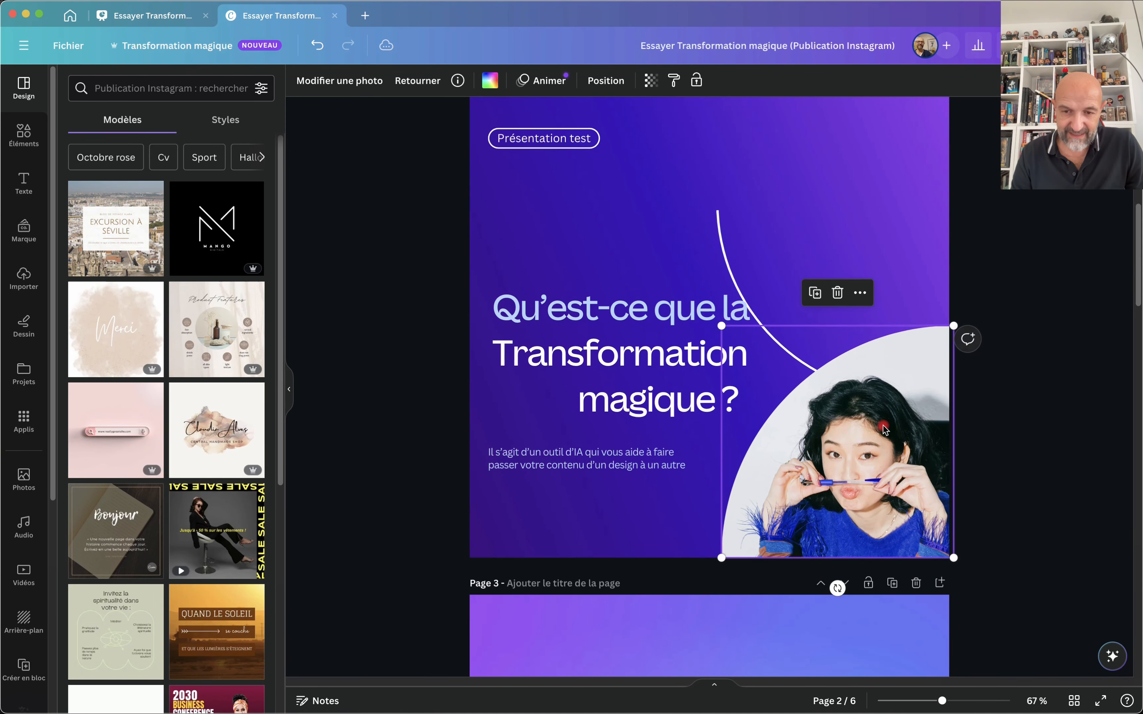
{"action": "left_click", "coordinate": [412, 439]}
Review the remaining pages of the Instagram copy through to page 6.
{"action": "scroll", "coordinate": [412, 440], "scroll_direction": "down", "scroll_amount": 20}
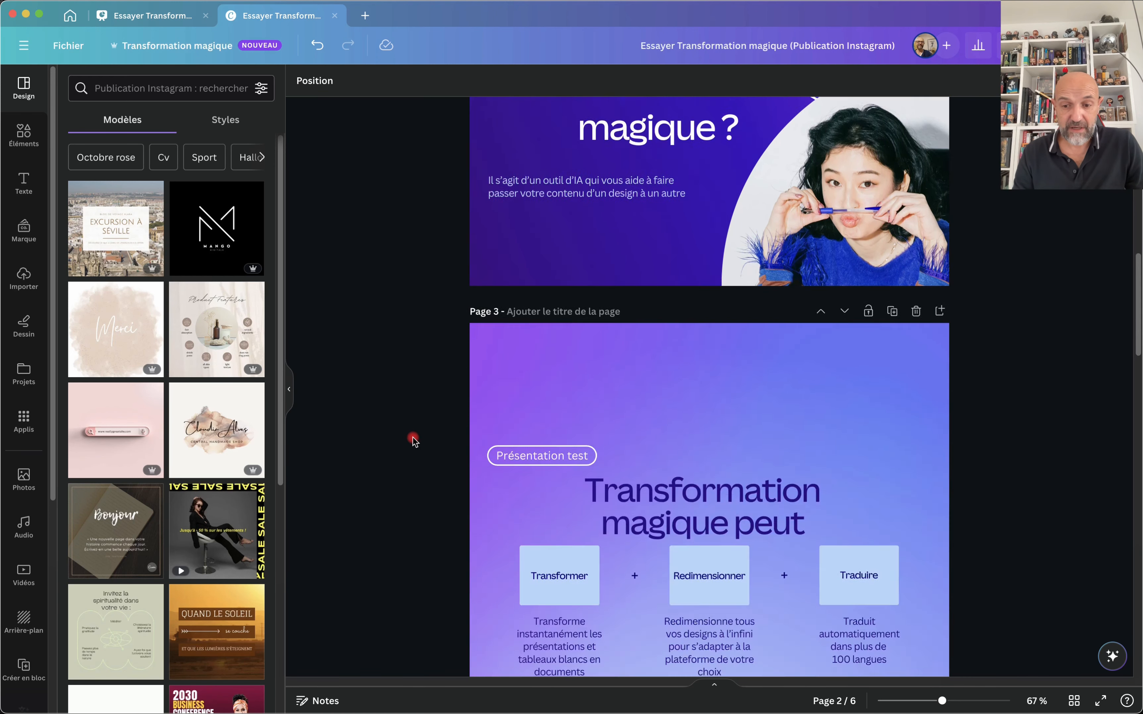
{"action": "scroll", "coordinate": [412, 439], "scroll_direction": "down", "scroll_amount": 15}
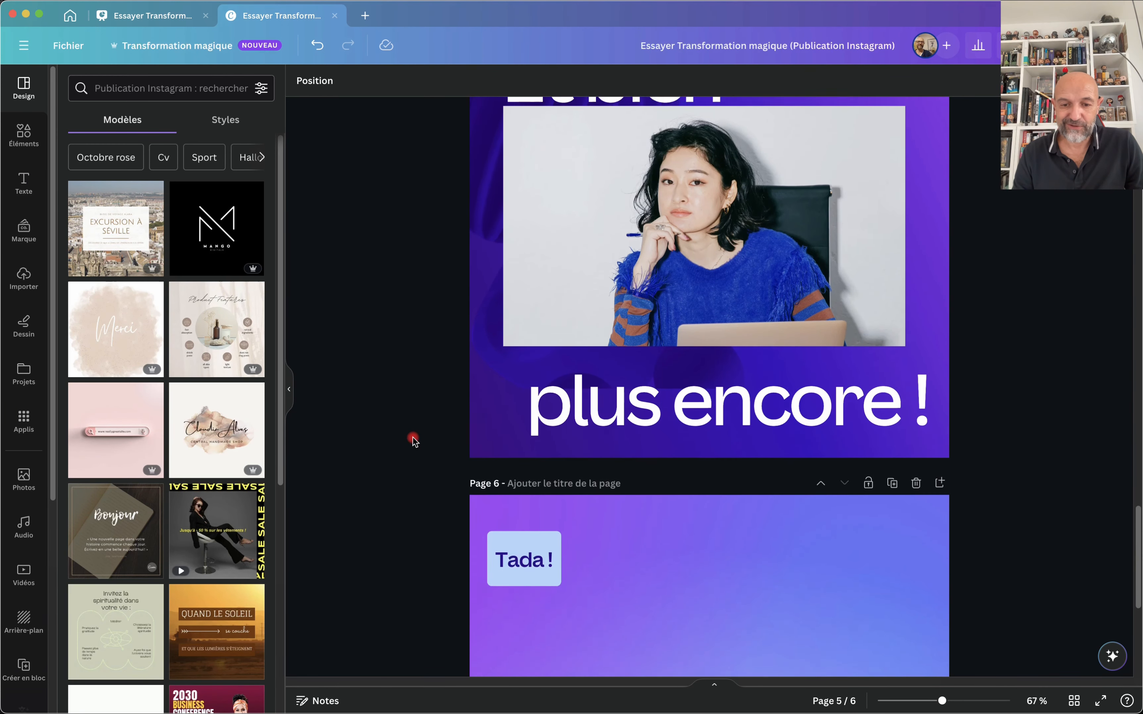
{"action": "scroll", "coordinate": [412, 439], "scroll_direction": "down", "scroll_amount": 3}
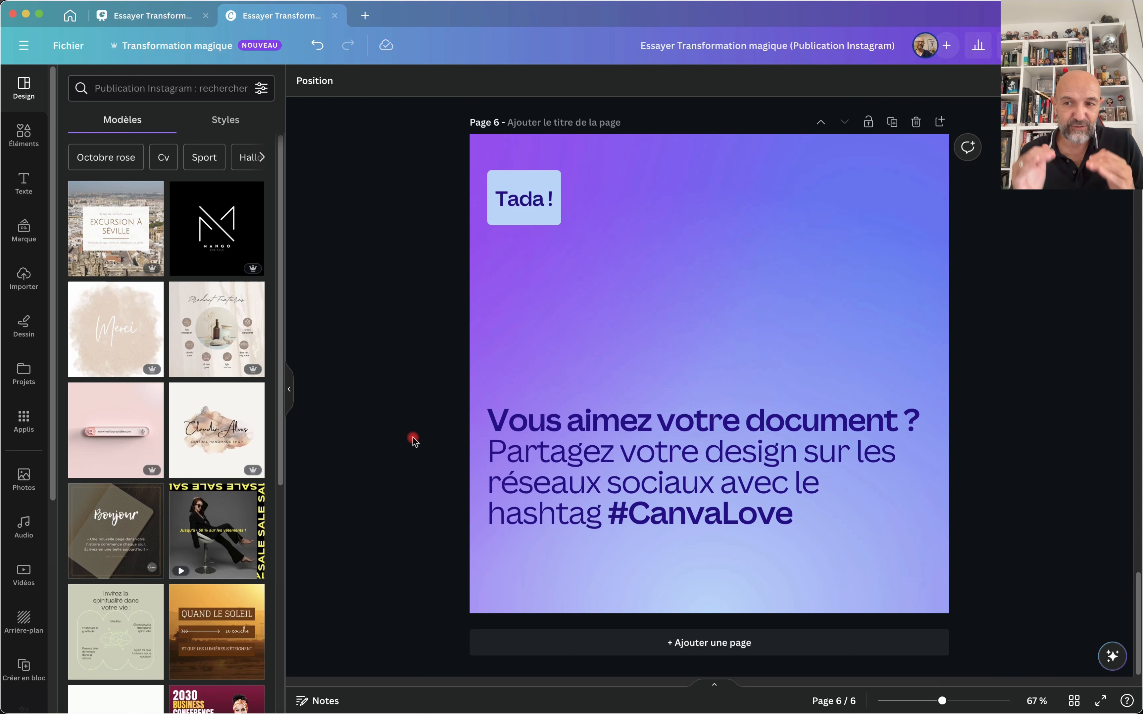
Return to the original presentation, open its resized Flyer (A4) copy, and examine the layout of pages 1 to 4.
{"action": "left_click", "coordinate": [147, 15]}
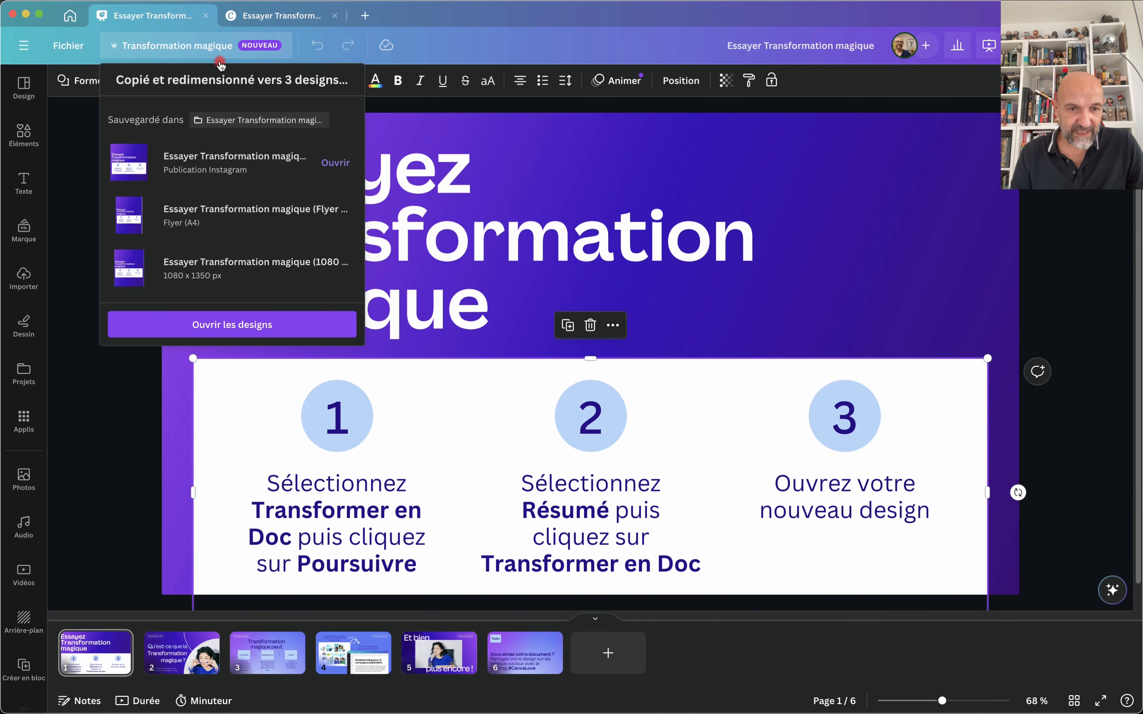
{"action": "left_click", "coordinate": [202, 221]}
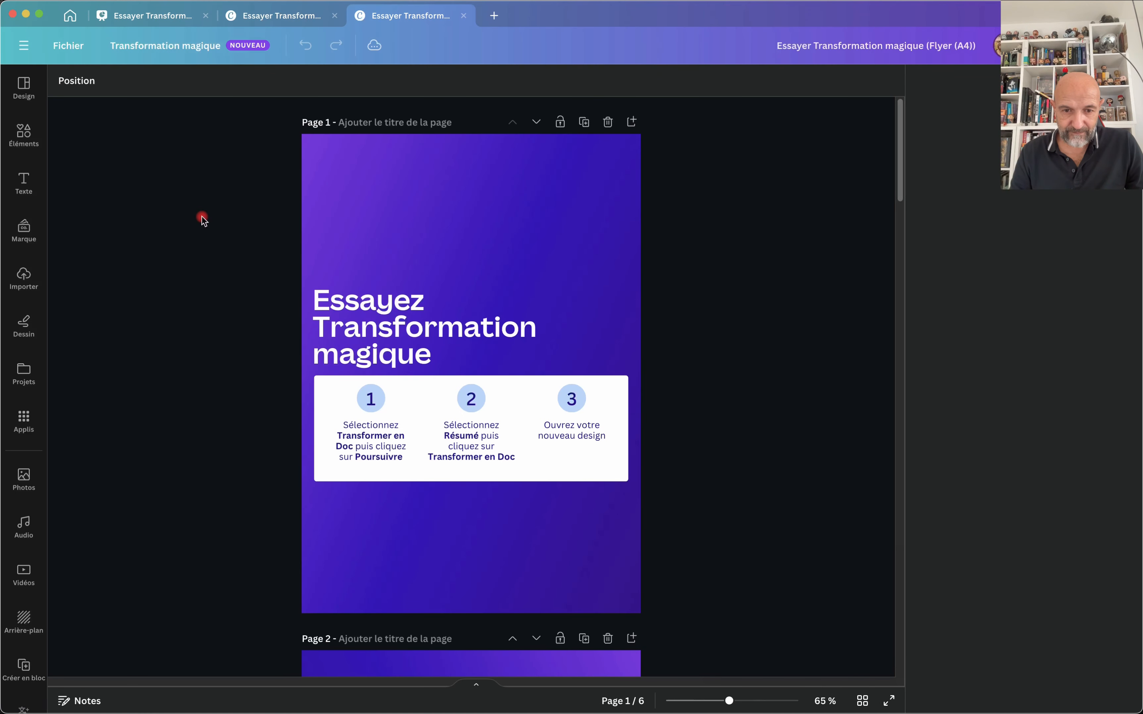
{"action": "scroll", "coordinate": [722, 459], "scroll_direction": "down", "scroll_amount": 10}
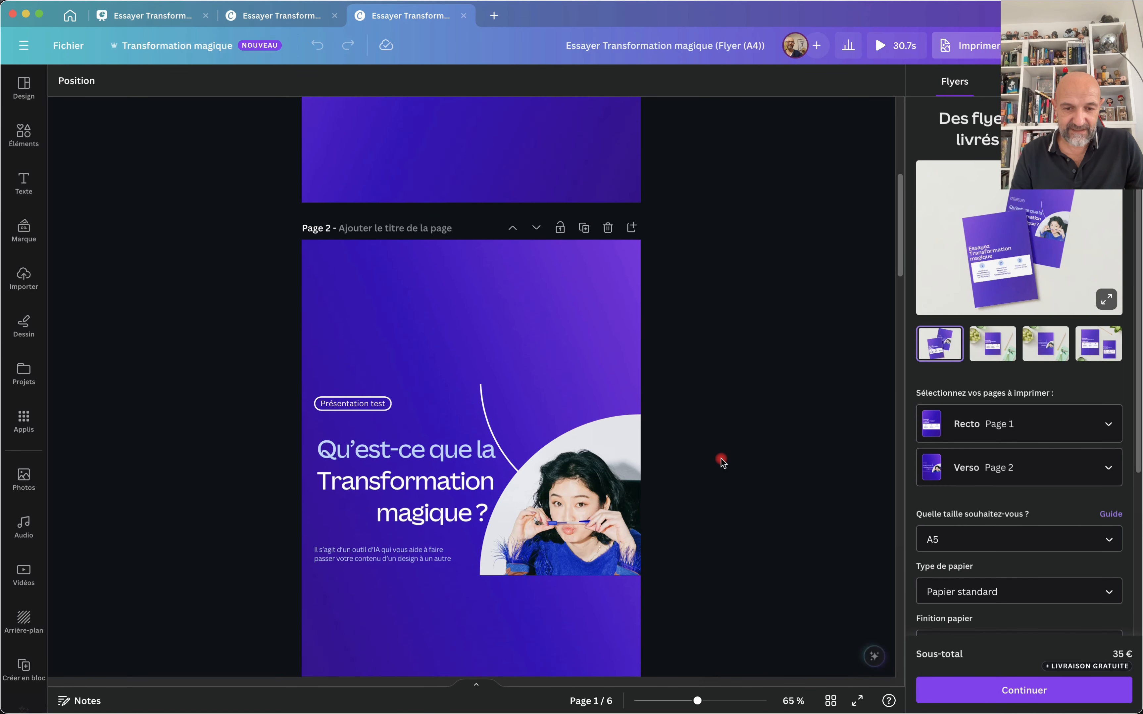
{"action": "scroll", "coordinate": [721, 459], "scroll_direction": "down", "scroll_amount": 10}
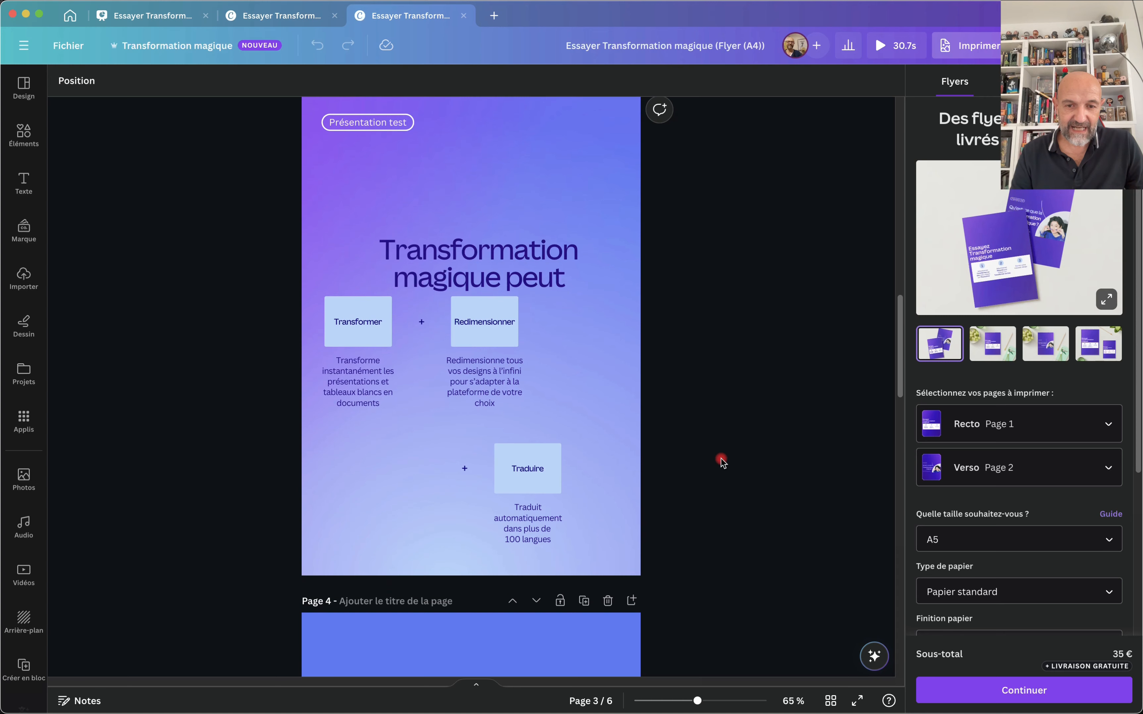
{"action": "scroll", "coordinate": [721, 459], "scroll_direction": "down", "scroll_amount": 2}
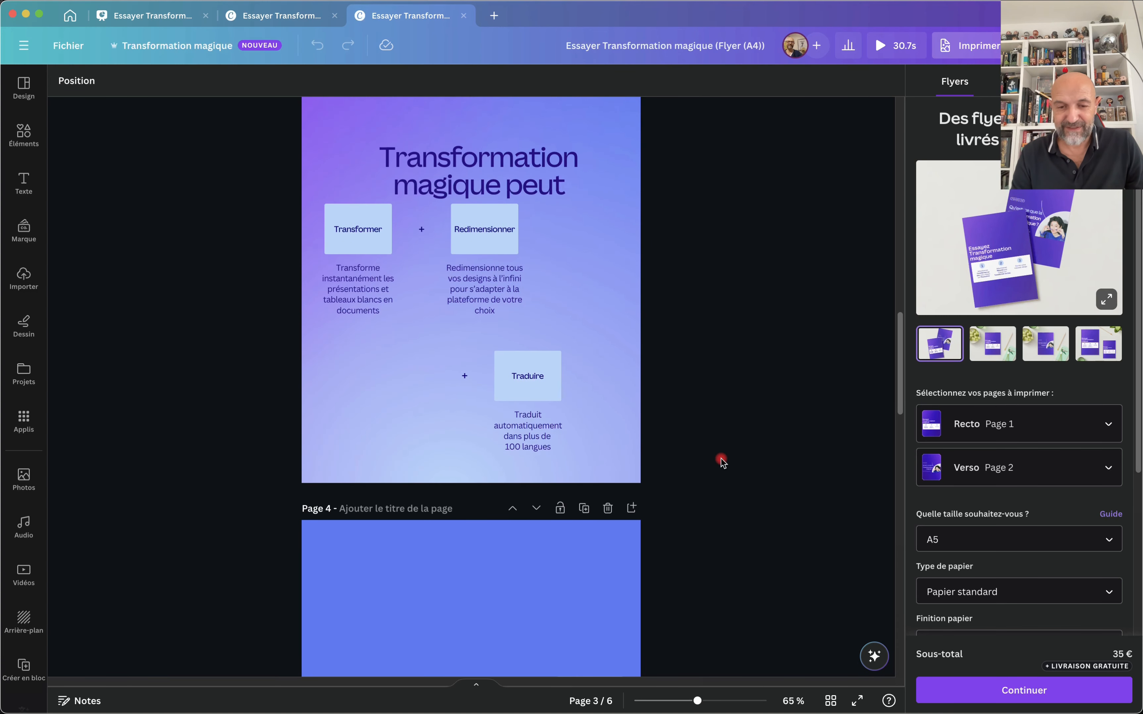
{"action": "scroll", "coordinate": [722, 459], "scroll_direction": "down", "scroll_amount": 5}
{"action": "scroll", "coordinate": [722, 459], "scroll_direction": "up", "scroll_amount": 10}
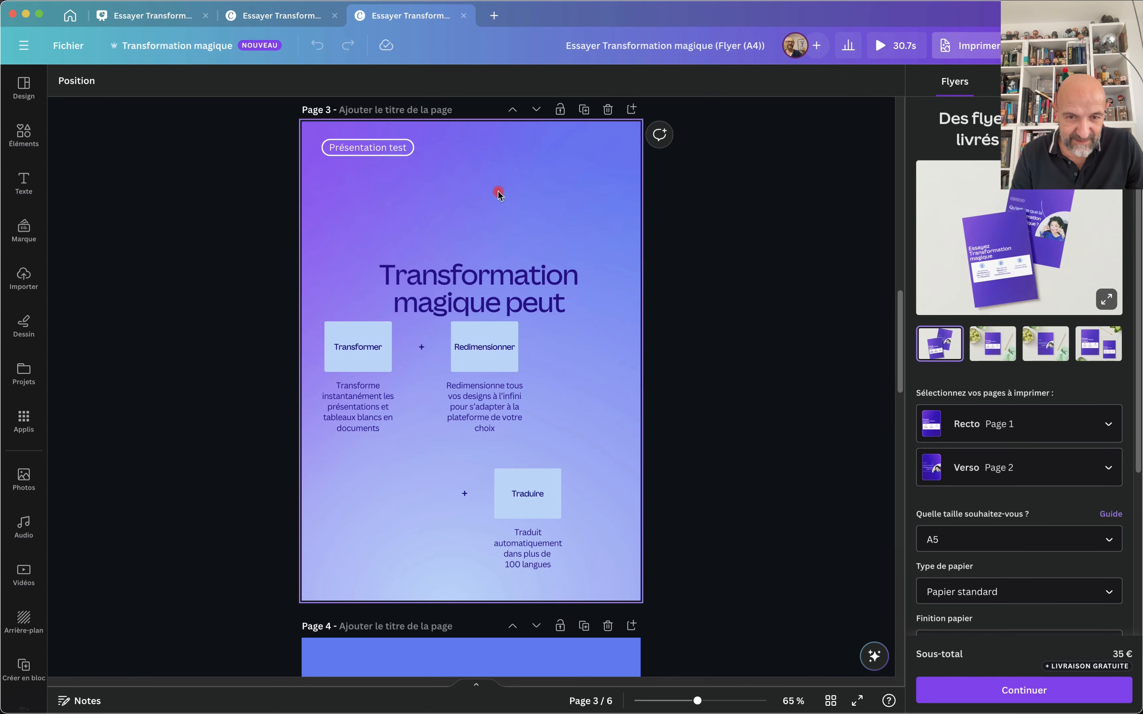
Move the title "Transformation magique peut" higher on page 3 of the flyer and review the remaining pages through page 6.
{"action": "left_click", "coordinate": [454, 276]}
{"action": "left_click_drag", "start_coordinate": [454, 276], "coordinate": [448, 235]}
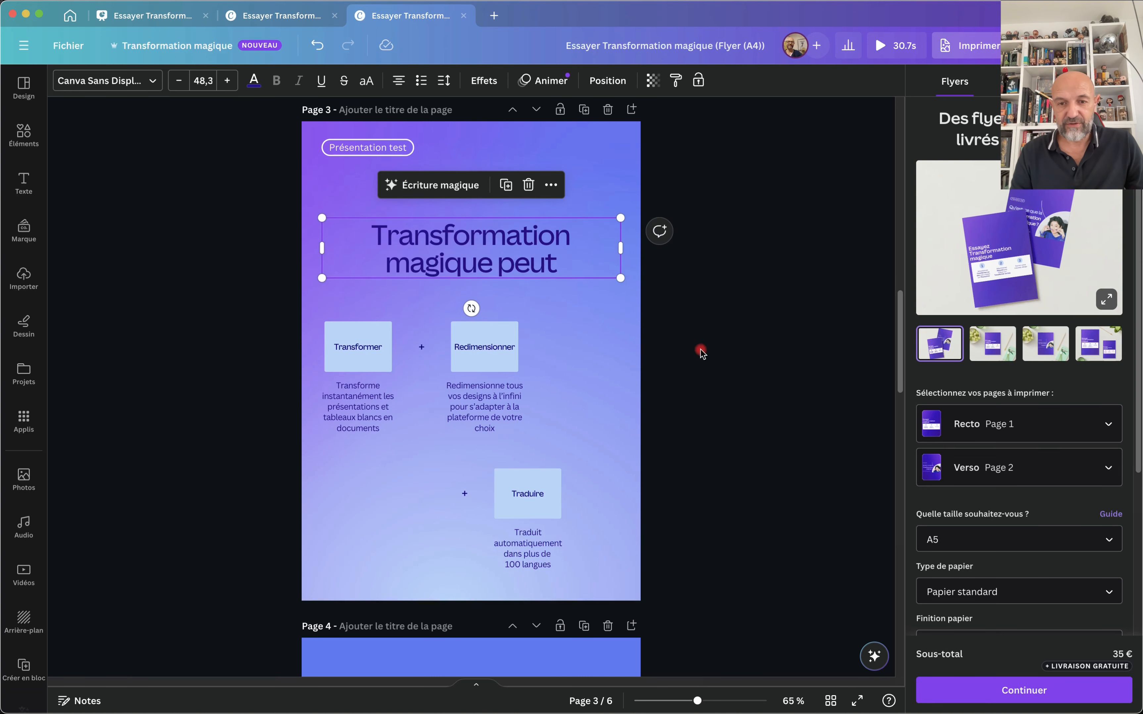
{"action": "scroll", "coordinate": [701, 351], "scroll_direction": "down", "scroll_amount": 15}
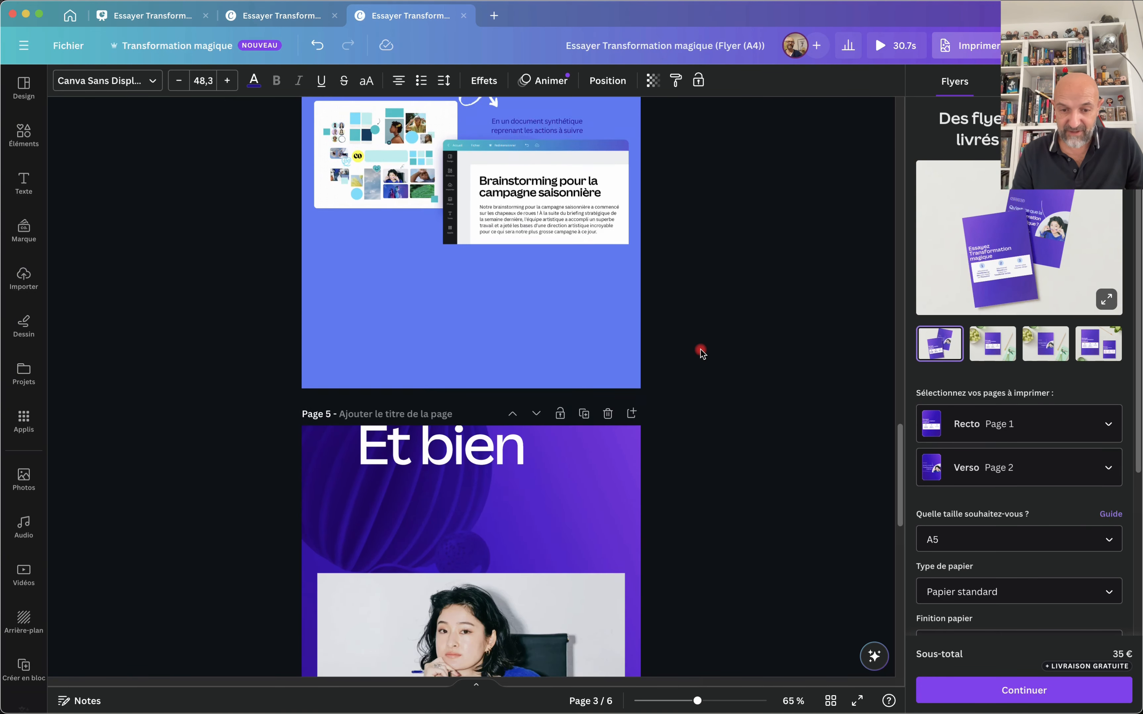
{"action": "scroll", "coordinate": [701, 350], "scroll_direction": "down", "scroll_amount": 15}
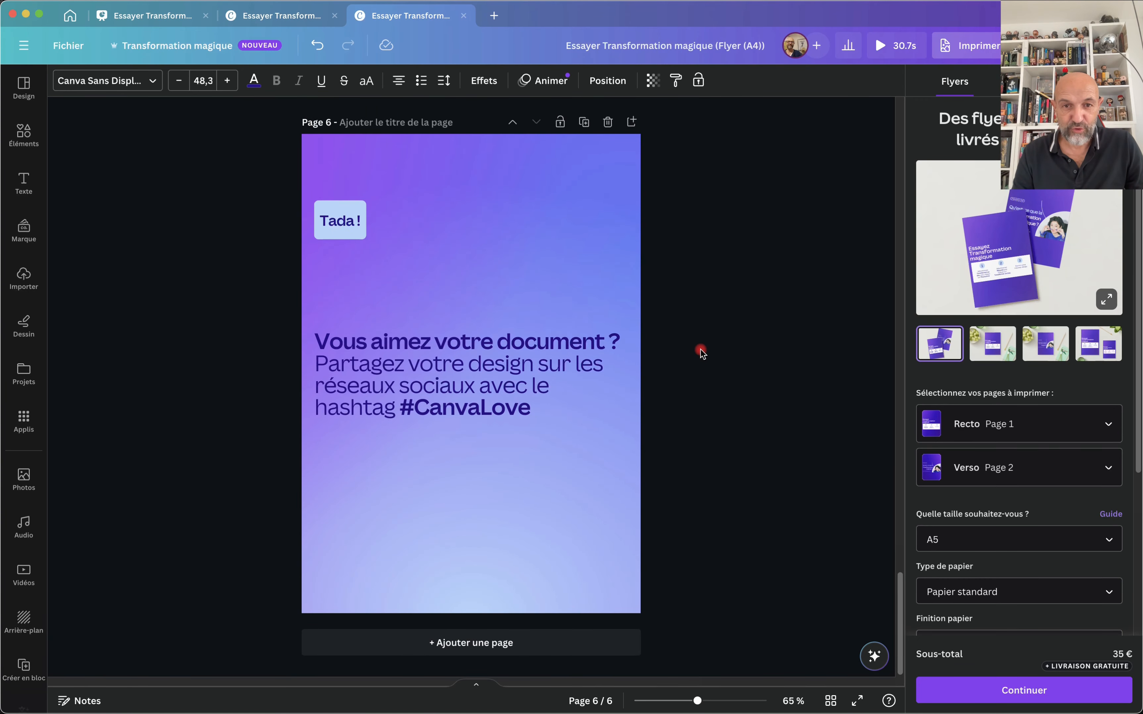
{"action": "scroll", "coordinate": [700, 350], "scroll_direction": "up", "scroll_amount": 15}
Return to the original presentation, open its resized 1080 x 1350 px copy, and examine the layout of pages 1 to 3.
{"action": "left_click", "coordinate": [167, 19]}
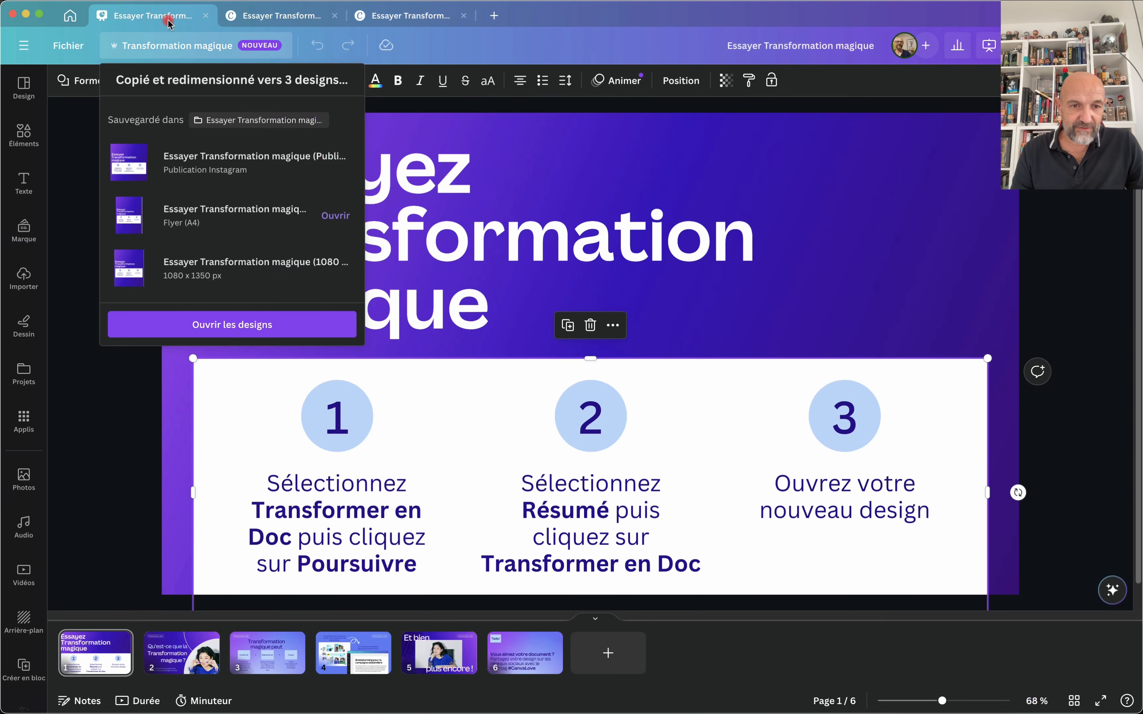
{"action": "left_click", "coordinate": [173, 274]}
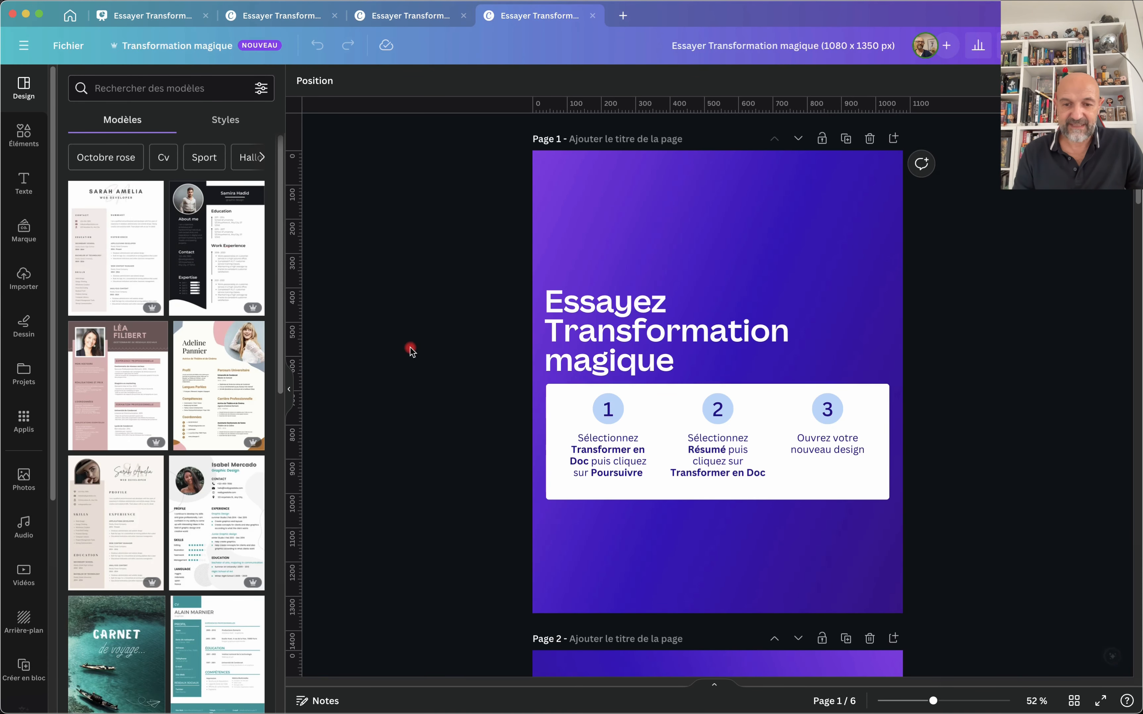
{"action": "scroll", "coordinate": [465, 516], "scroll_direction": "down", "scroll_amount": 15}
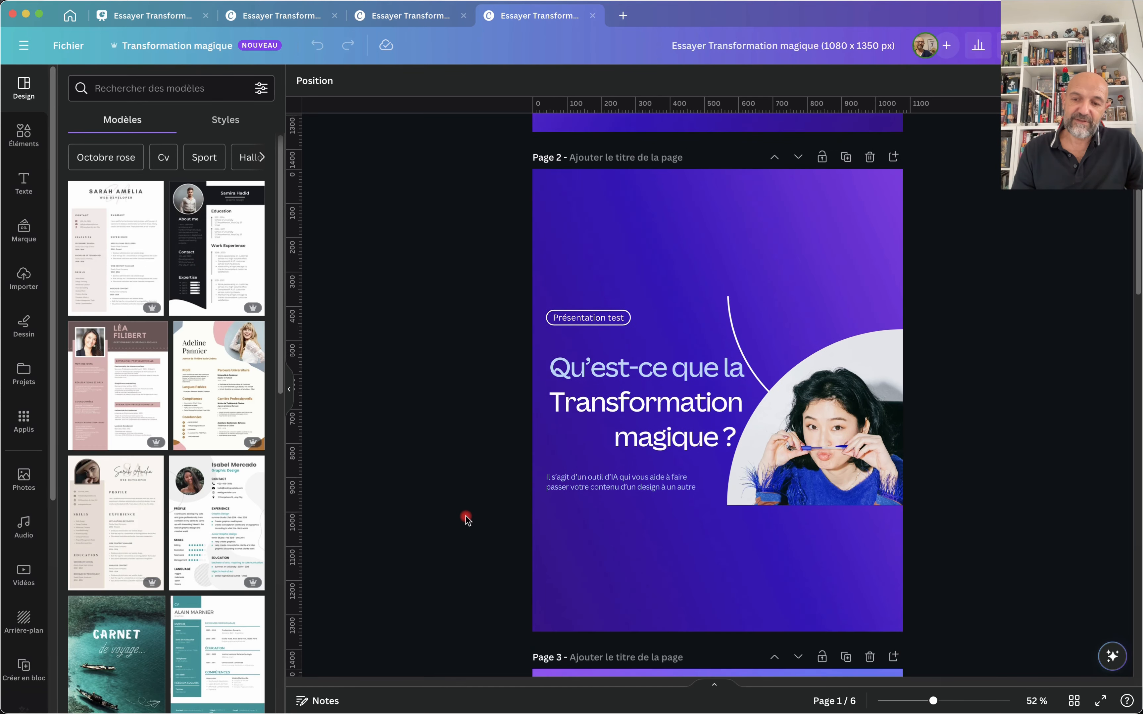
{"action": "scroll", "coordinate": [465, 517], "scroll_direction": "down", "scroll_amount": 20}
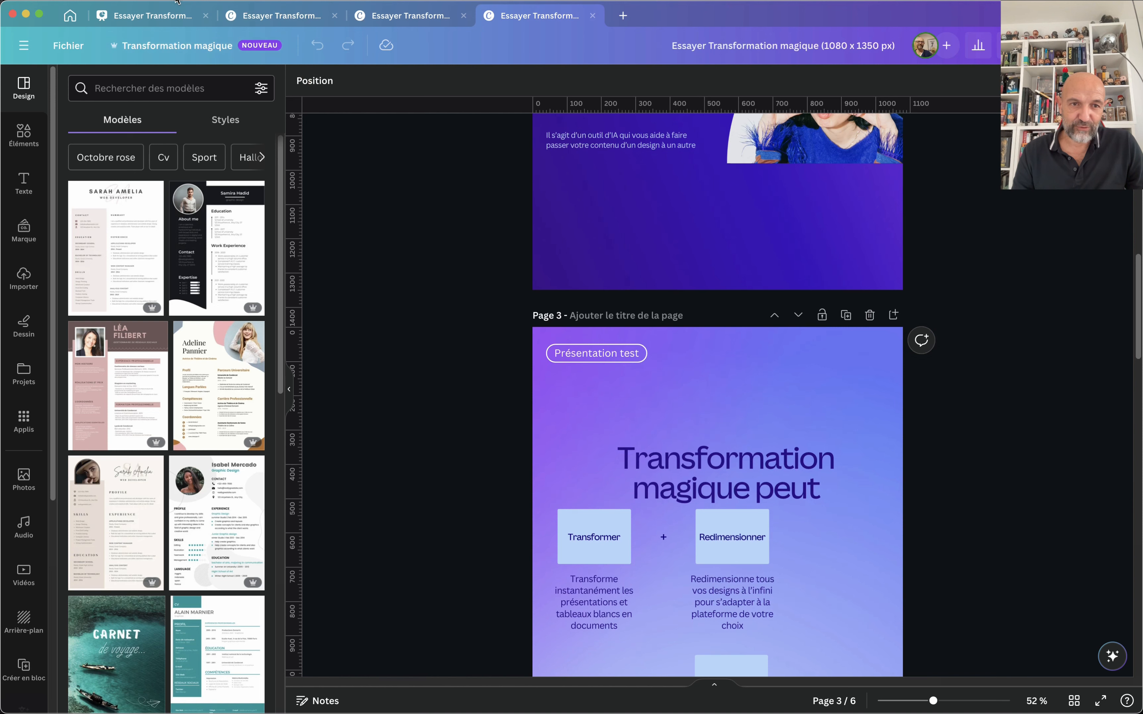
Show page 2 of the original presentation for comparison and close the resized Publication Instagram and Flyer (A4) copies.
{"action": "left_click", "coordinate": [156, 14]}
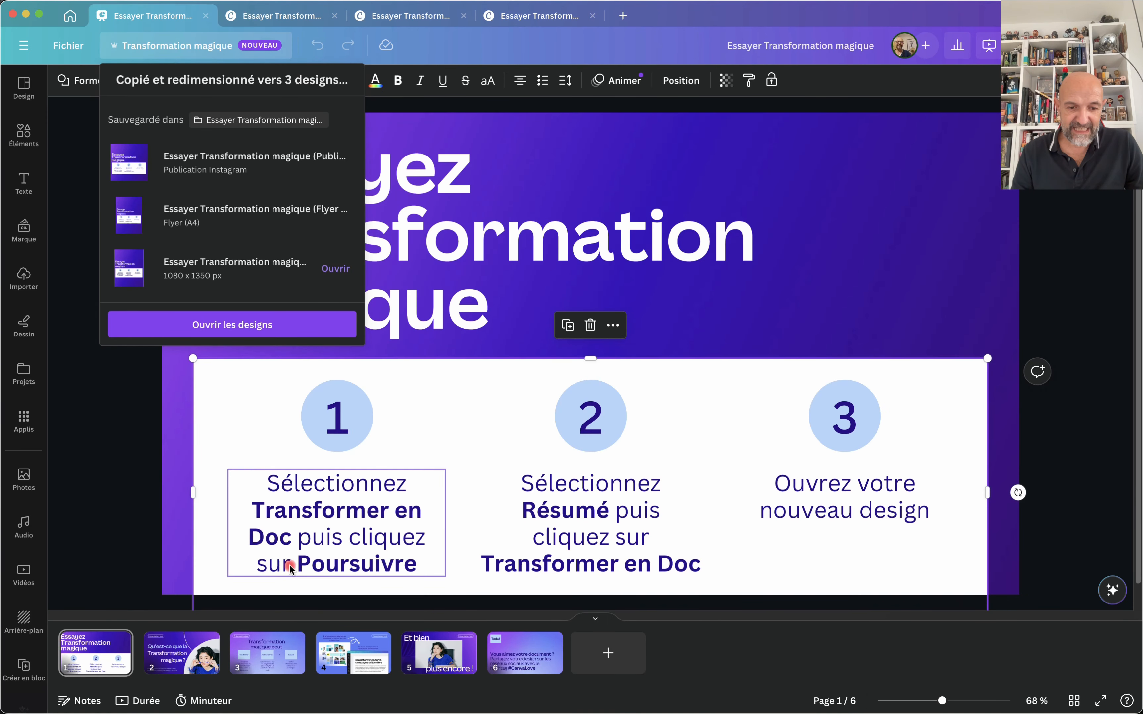
{"action": "left_click", "coordinate": [190, 653]}
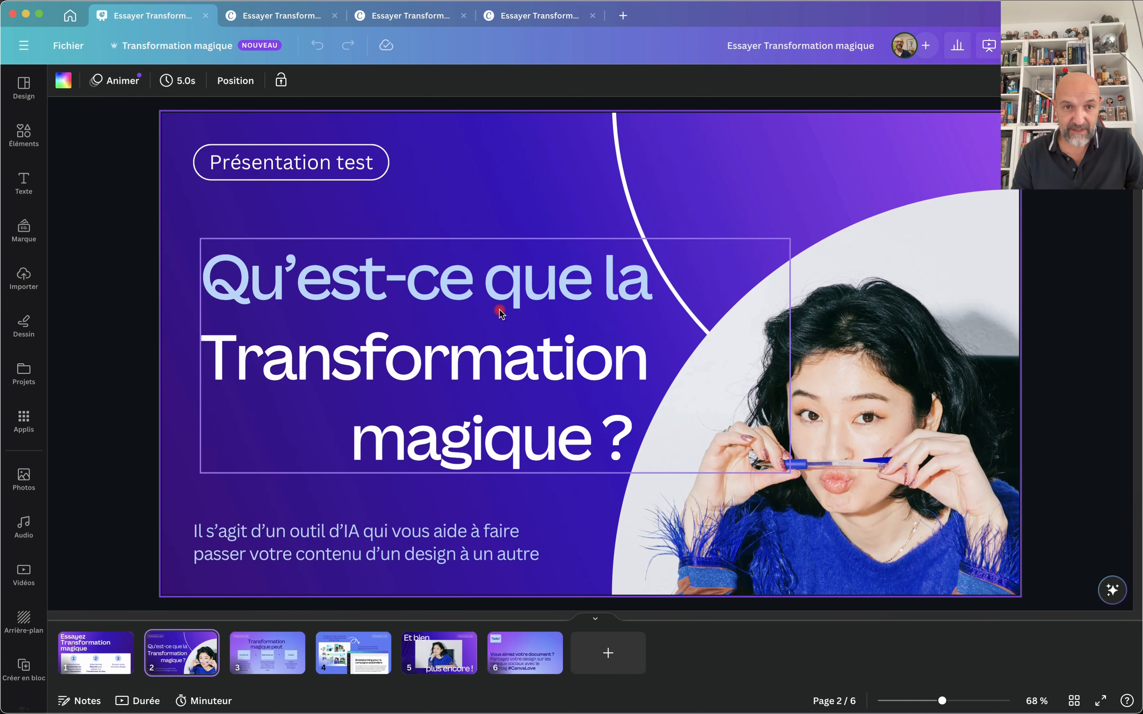
{"action": "left_click", "coordinate": [285, 18]}
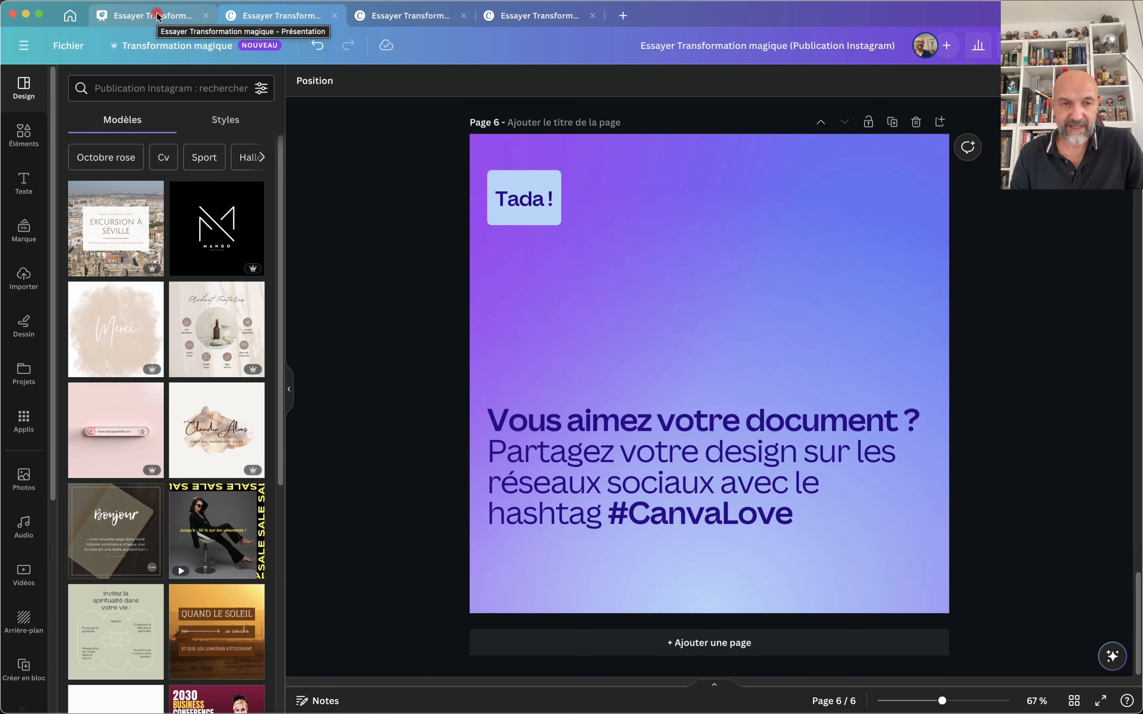
{"action": "left_click", "coordinate": [334, 16]}
{"action": "left_click", "coordinate": [334, 16]}
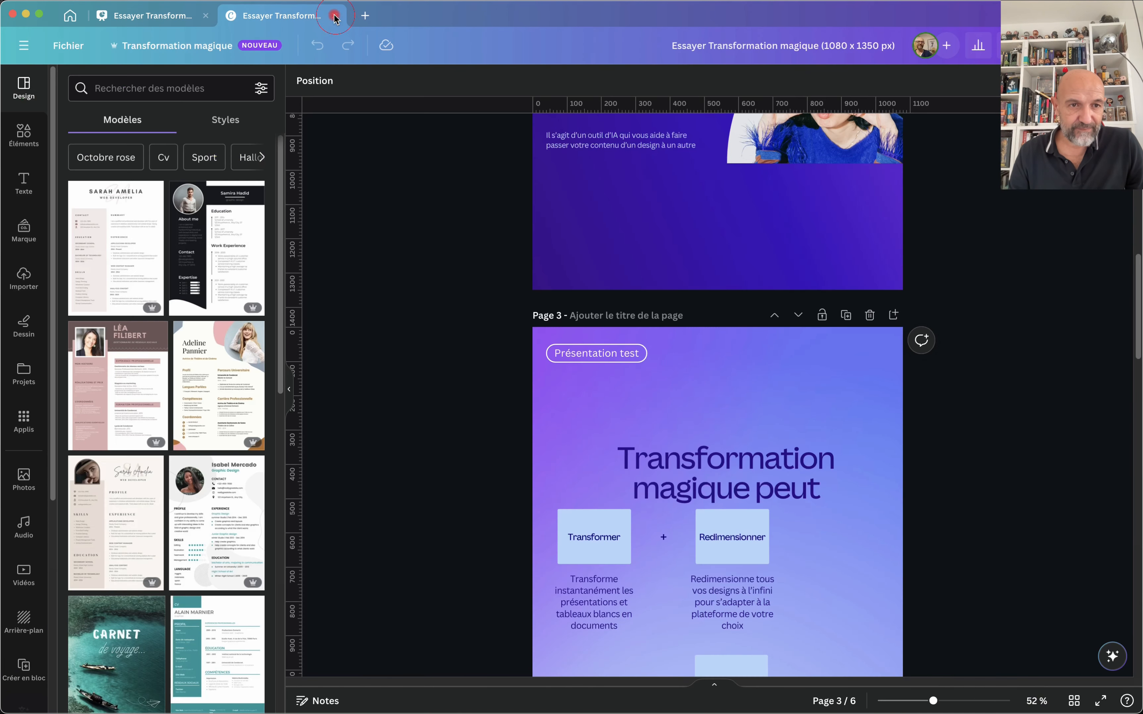
Open the design "LES 5 CLES DE LA COMMUNICATION VISUELLE" from the IDENTITE VISUELLE project folder.
{"action": "left_click", "coordinate": [118, 16]}
{"action": "left_click", "coordinate": [70, 15]}
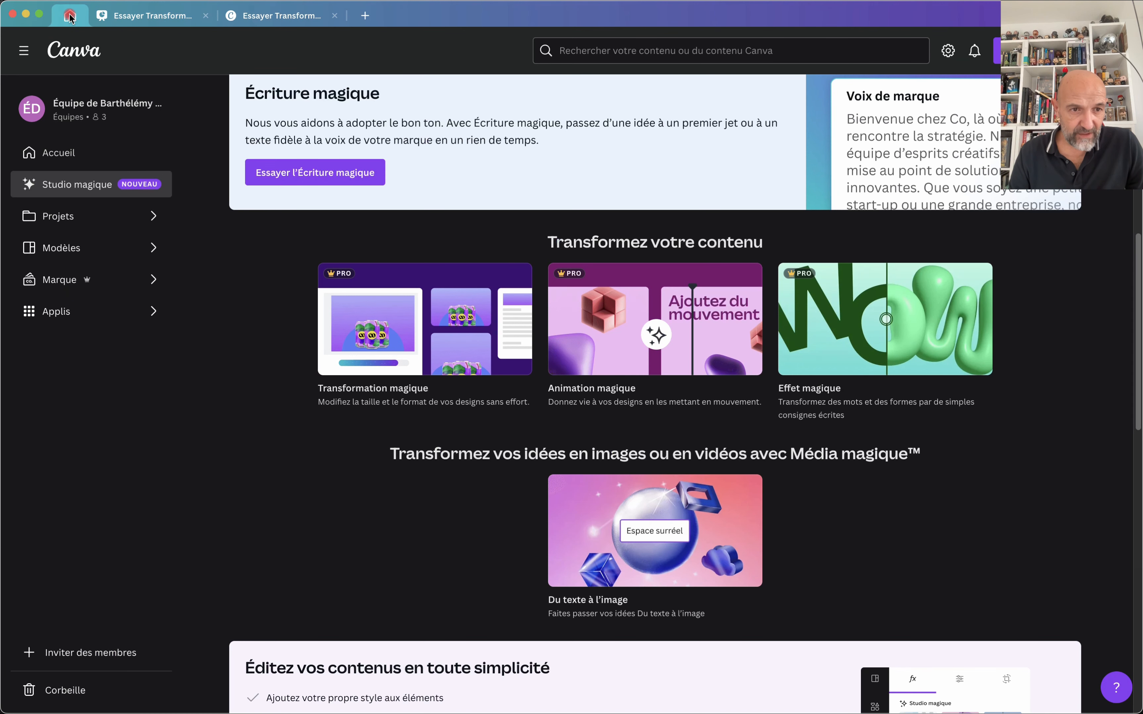
{"action": "left_click", "coordinate": [70, 218]}
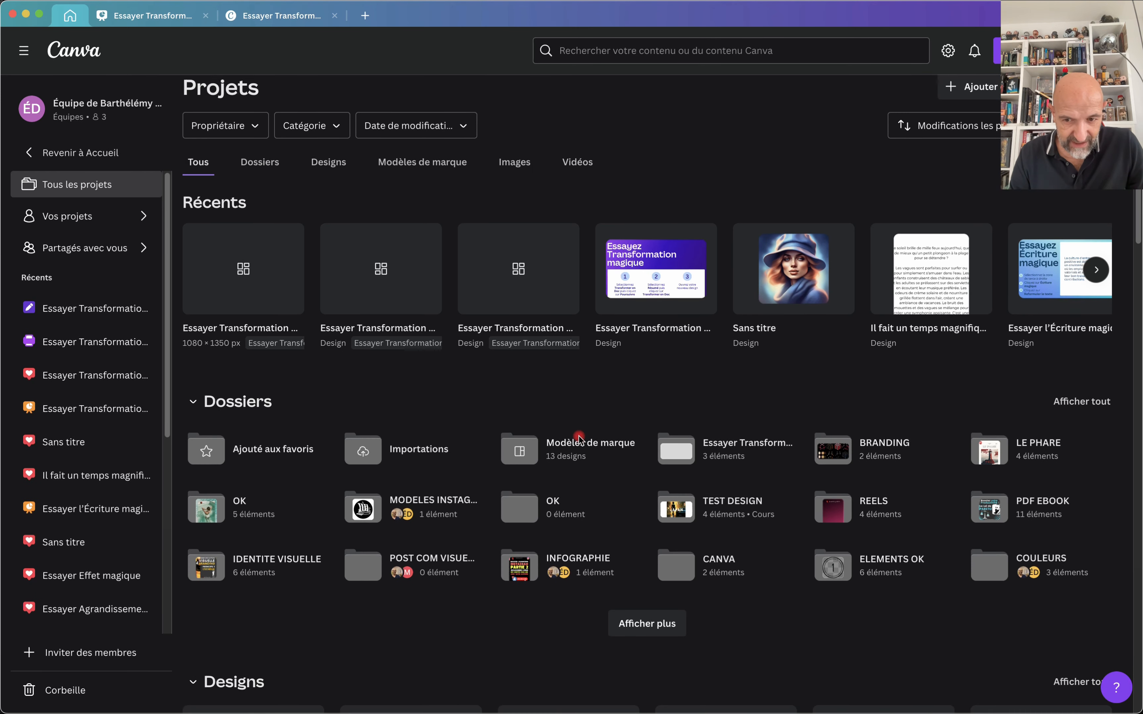
{"action": "scroll", "coordinate": [580, 437], "scroll_direction": "down", "scroll_amount": 2}
{"action": "left_click", "coordinate": [215, 528]}
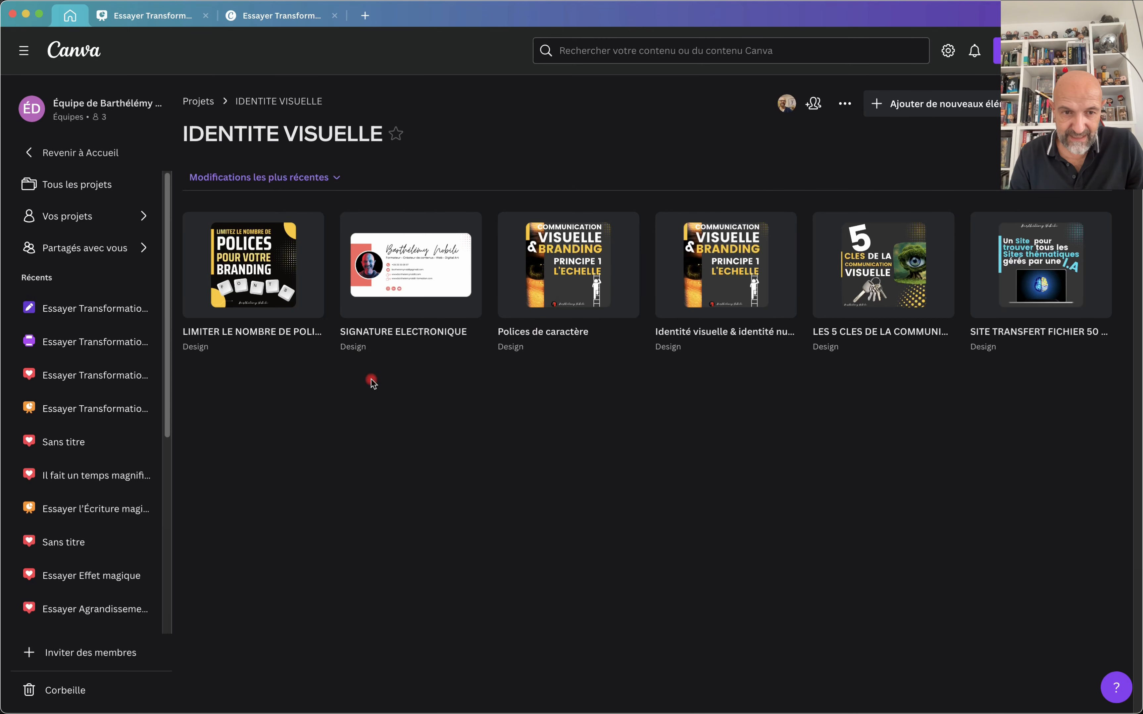
{"action": "left_click", "coordinate": [877, 248]}
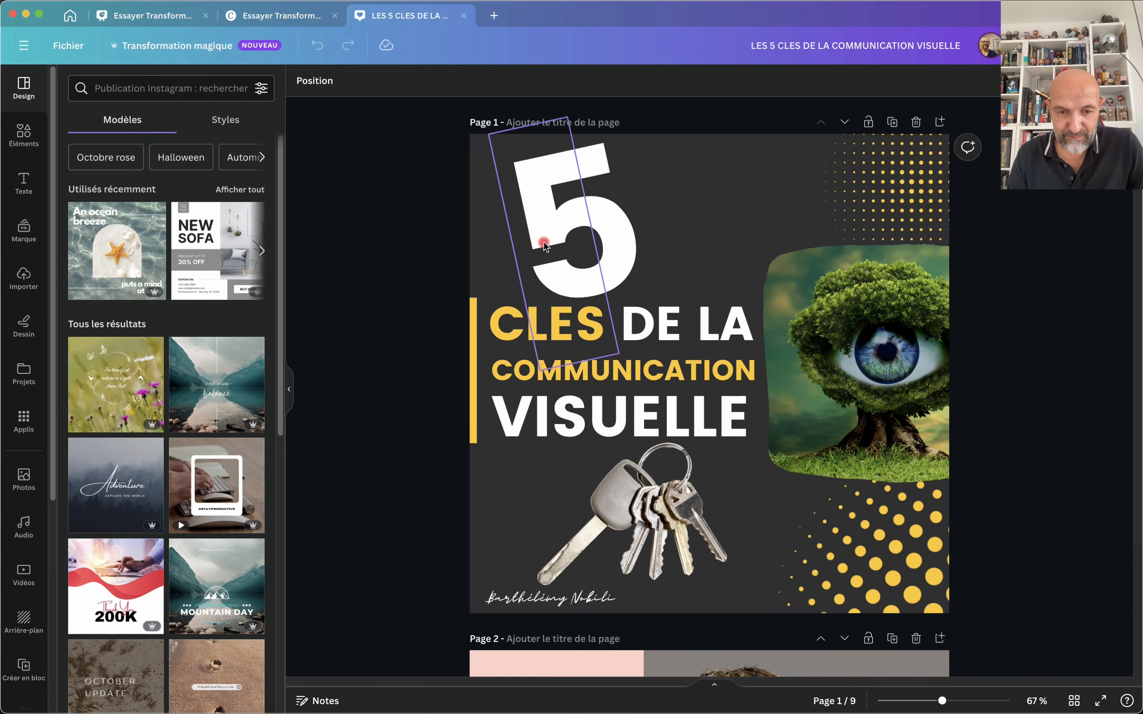
Look through all pages of the visual communication design to find pages that do not belong, and return to page 1.
{"action": "scroll", "coordinate": [420, 556], "scroll_direction": "down", "scroll_amount": 15}
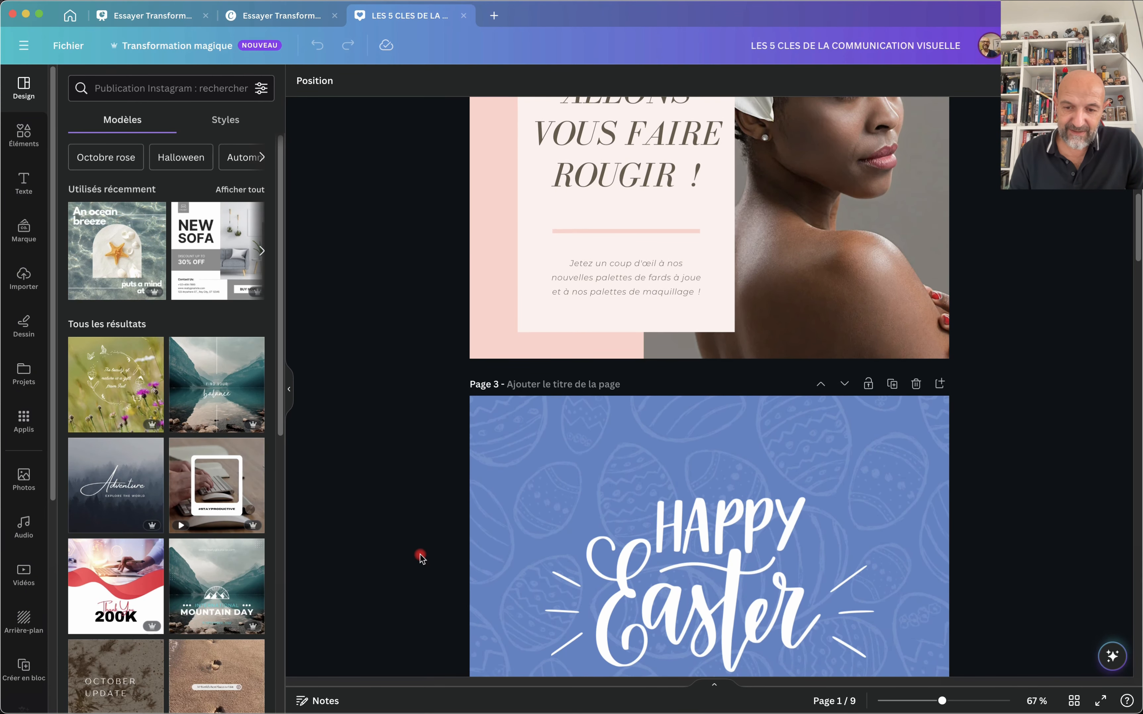
{"action": "scroll", "coordinate": [421, 557], "scroll_direction": "up", "scroll_amount": 15}
{"action": "scroll", "coordinate": [421, 556], "scroll_direction": "down", "scroll_amount": 12}
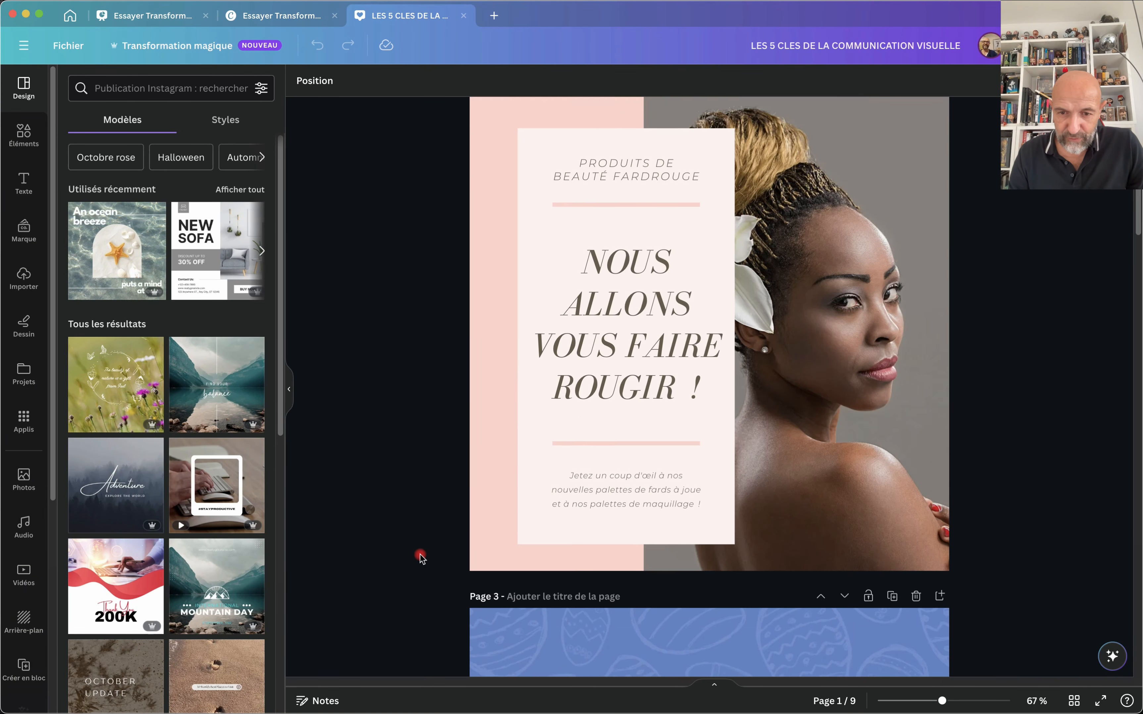
{"action": "scroll", "coordinate": [421, 556], "scroll_direction": "down", "scroll_amount": 1}
{"action": "scroll", "coordinate": [420, 556], "scroll_direction": "up", "scroll_amount": 1}
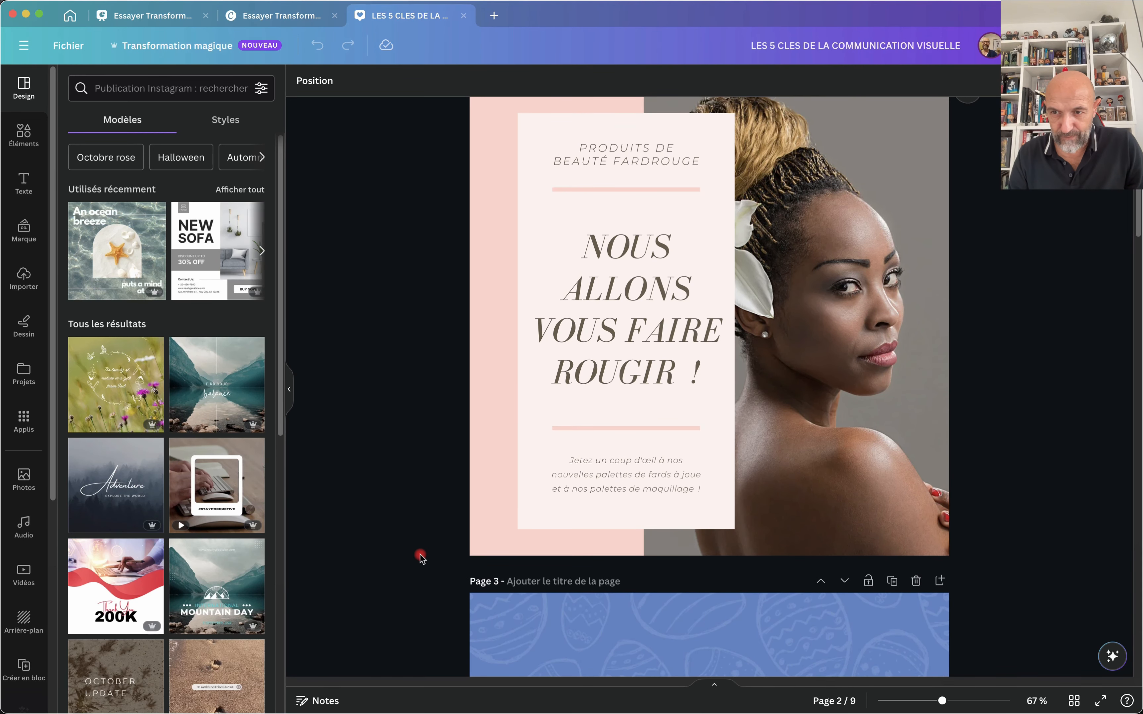
{"action": "scroll", "coordinate": [420, 556], "scroll_direction": "up", "scroll_amount": 10}
{"action": "scroll", "coordinate": [421, 557], "scroll_direction": "down", "scroll_amount": 20}
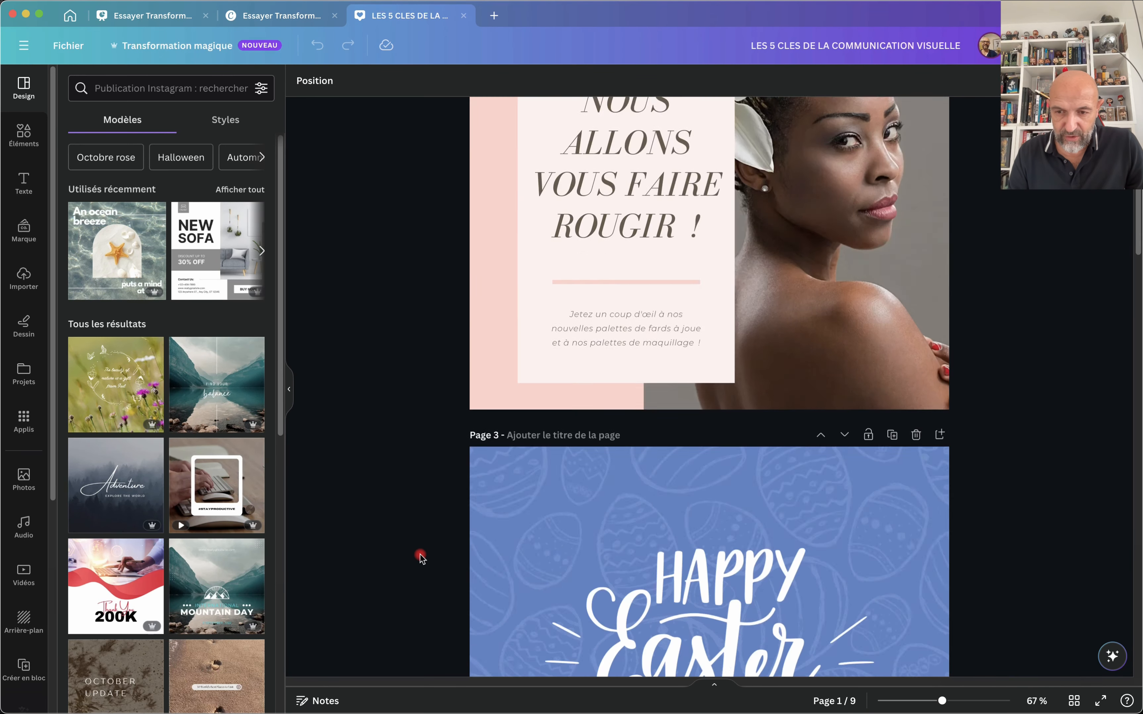
{"action": "scroll", "coordinate": [421, 556], "scroll_direction": "down", "scroll_amount": 20}
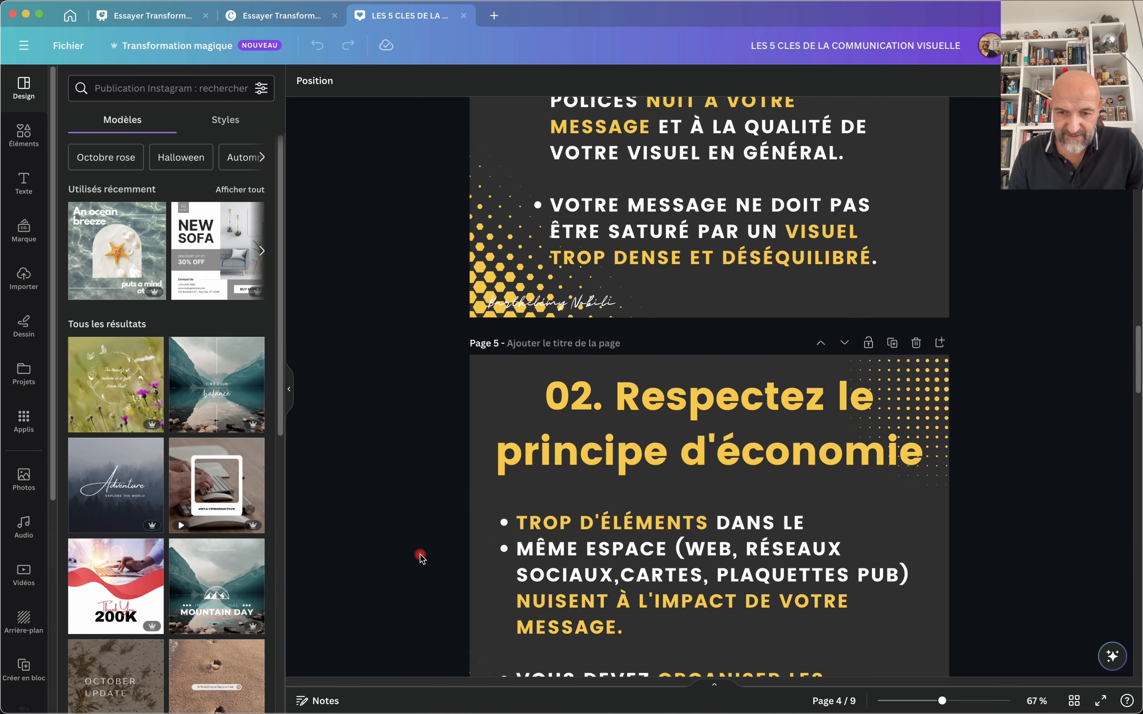
{"action": "scroll", "coordinate": [421, 556], "scroll_direction": "down", "scroll_amount": 20}
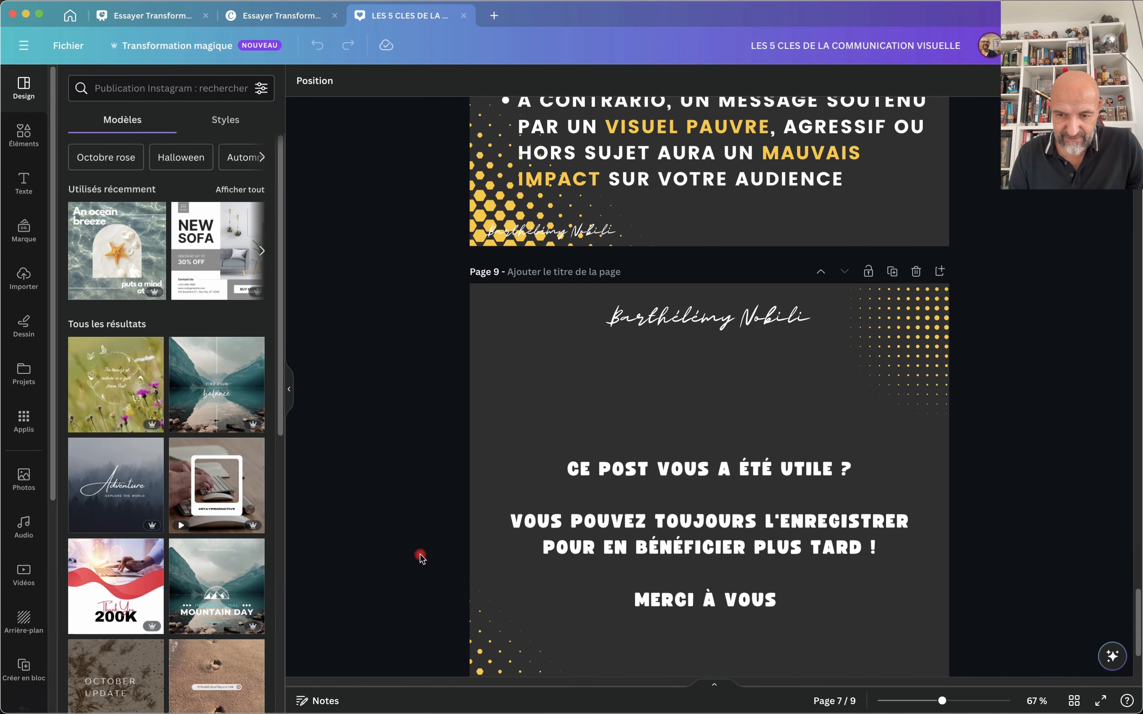
{"action": "scroll", "coordinate": [421, 556], "scroll_direction": "up", "scroll_amount": 15}
{"action": "scroll", "coordinate": [421, 557], "scroll_direction": "up", "scroll_amount": 20}
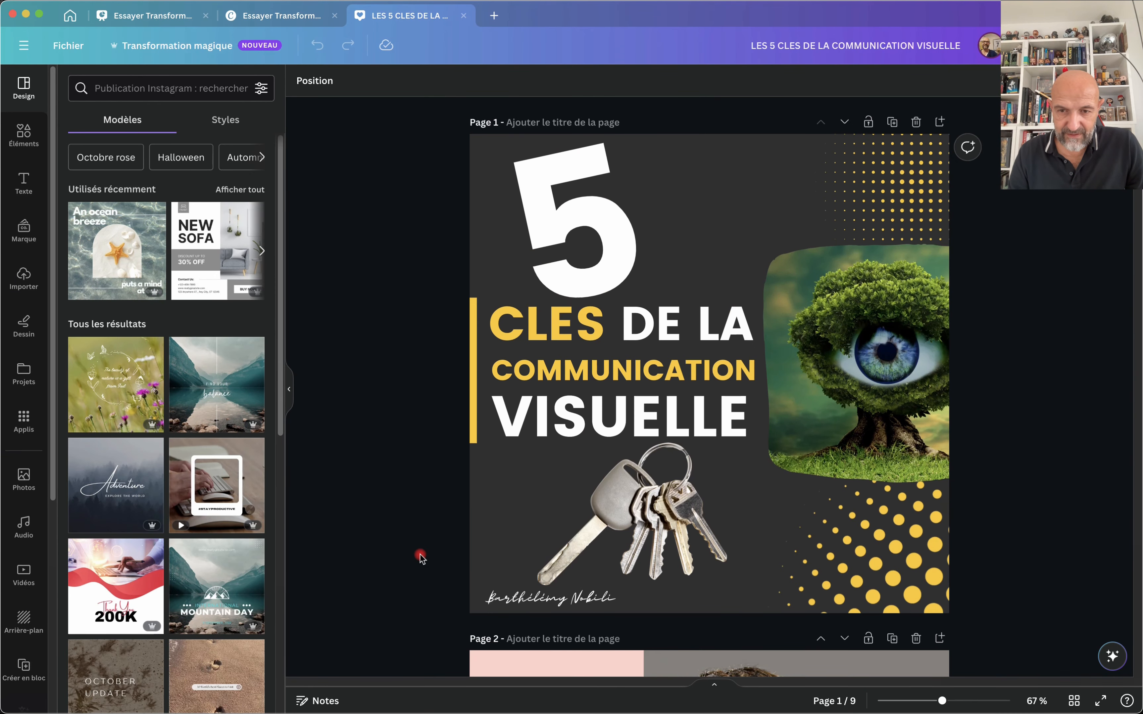
Delete page 2 with the beauty products and page 3 with the Happy Easter text, and check the pages that follow.
{"action": "scroll", "coordinate": [421, 556], "scroll_direction": "down", "scroll_amount": 10}
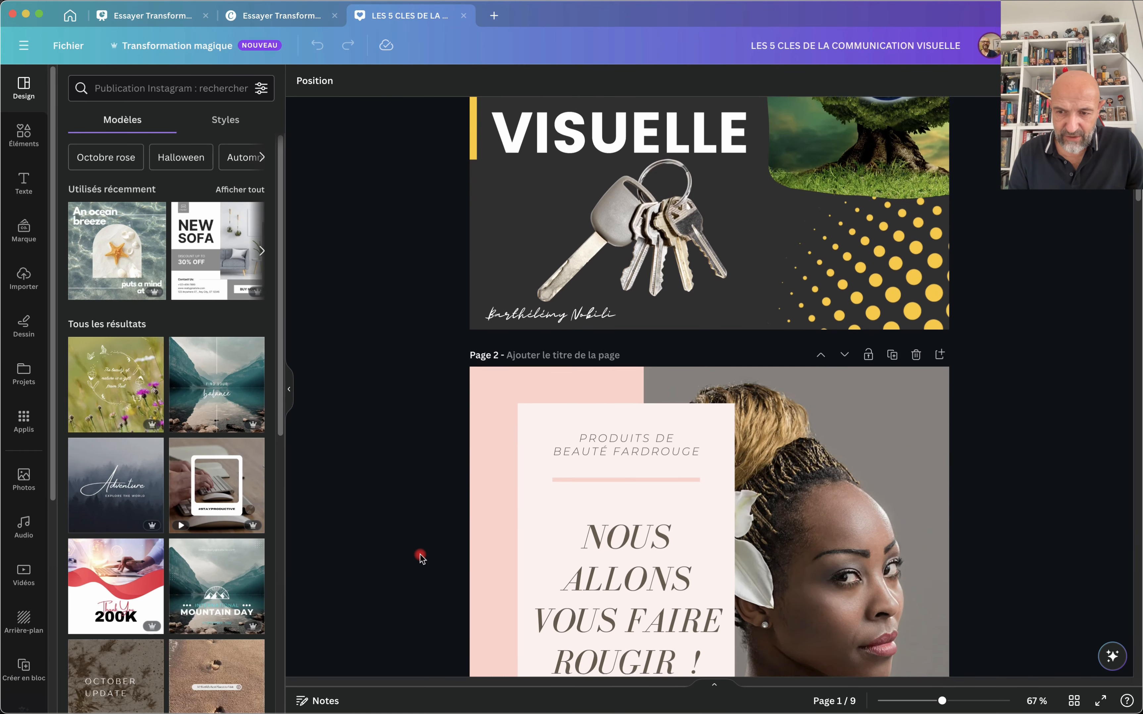
{"action": "left_click", "coordinate": [918, 312]}
{"action": "left_click", "coordinate": [916, 312]}
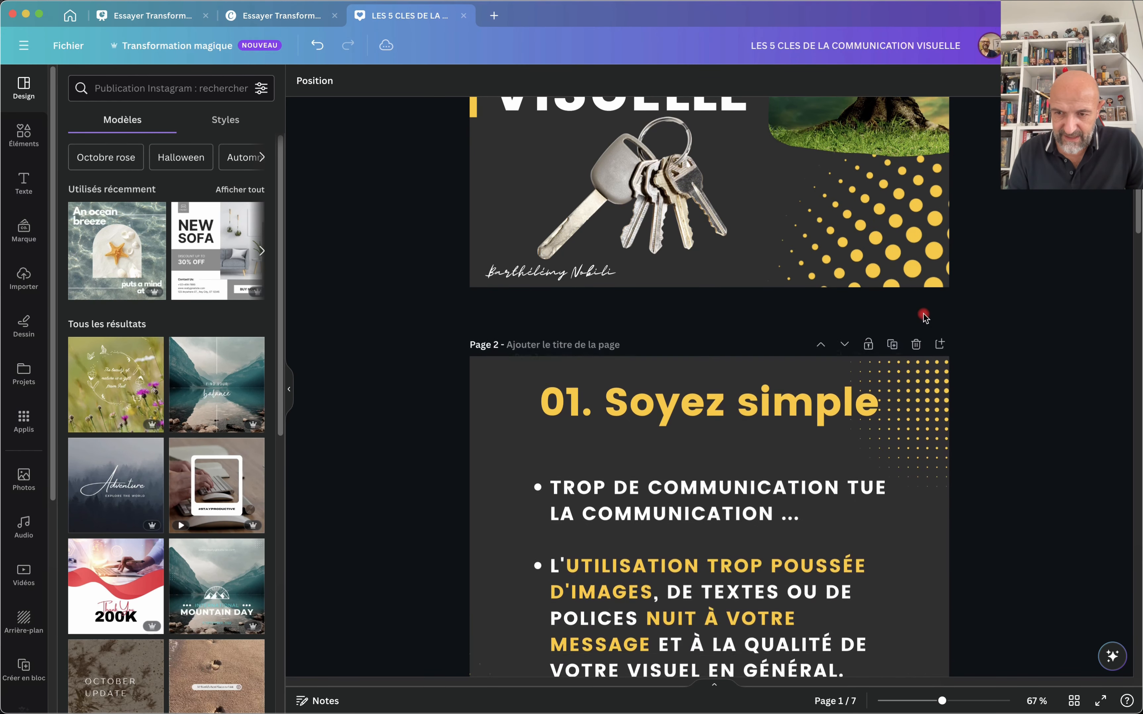
{"action": "scroll", "coordinate": [700, 160], "scroll_direction": "up", "scroll_amount": 5}
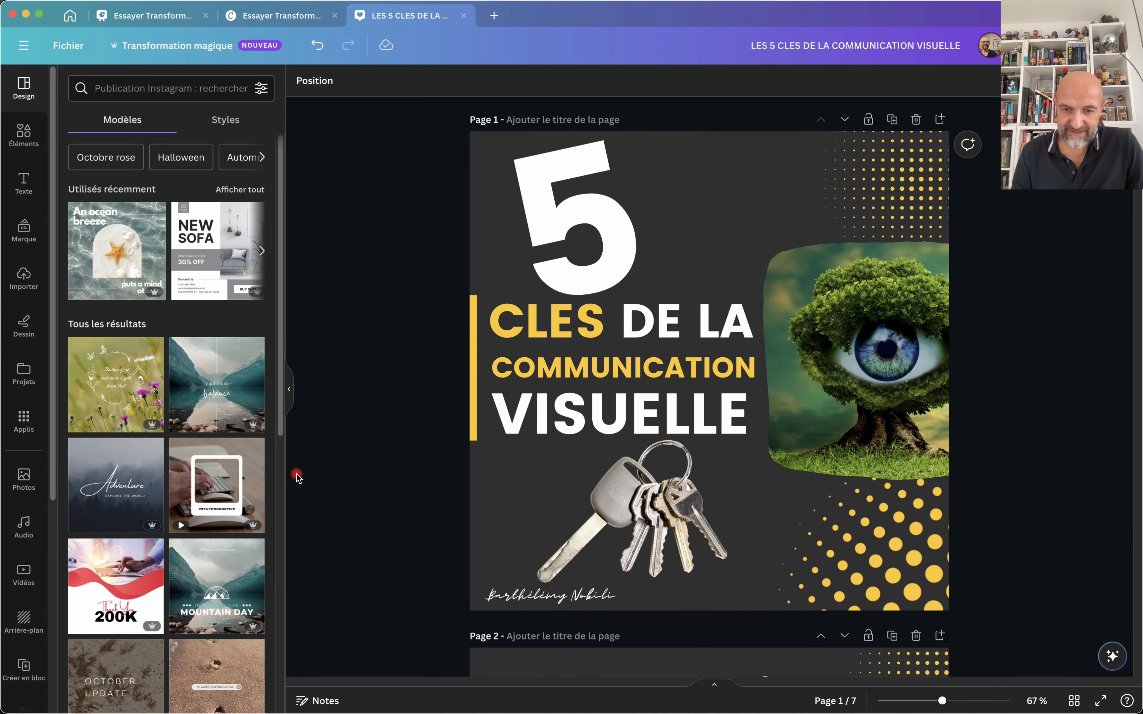
{"action": "scroll", "coordinate": [297, 474], "scroll_direction": "down", "scroll_amount": 15}
{"action": "scroll", "coordinate": [434, 270], "scroll_direction": "up", "scroll_amount": 15}
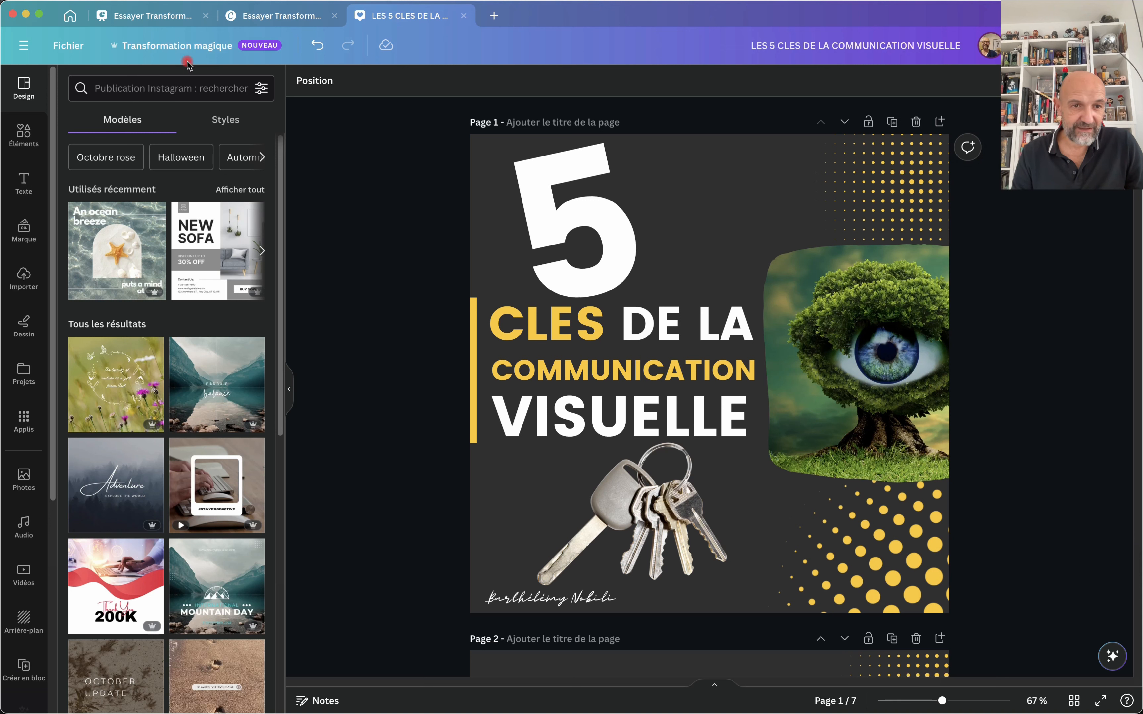
Start Transformation magique on this design and select the Flyer (A4) and 1080 × 1350 px formats.
{"action": "left_click", "coordinate": [178, 48]}
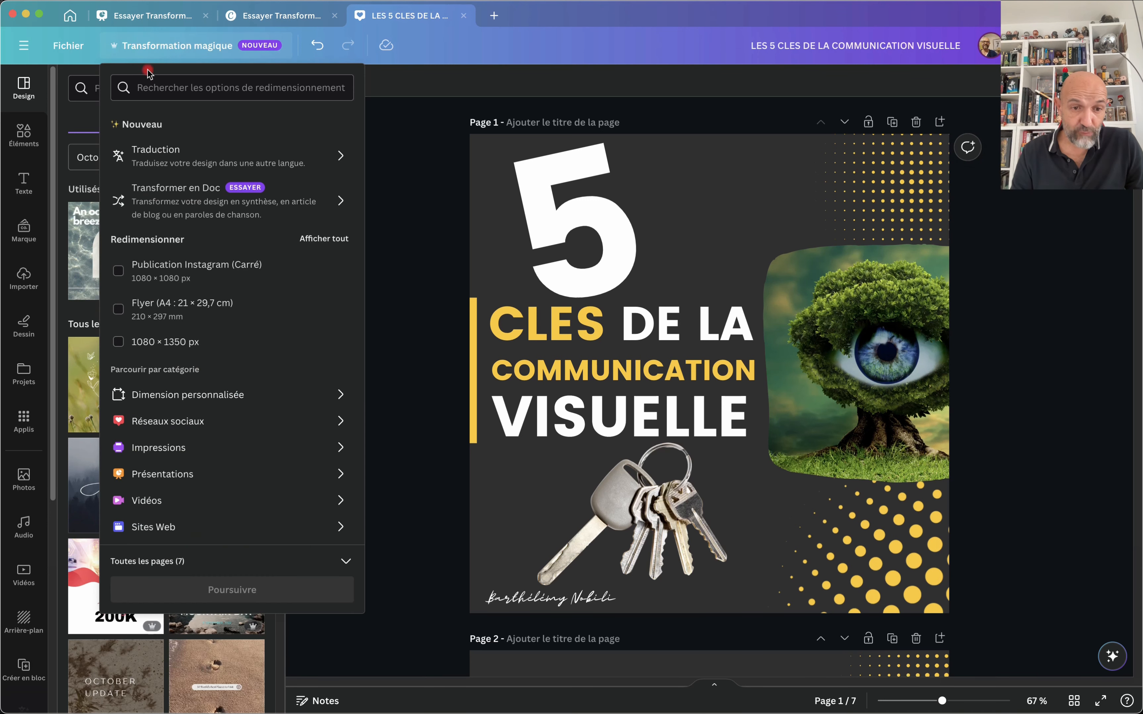
{"action": "left_click", "coordinate": [118, 309]}
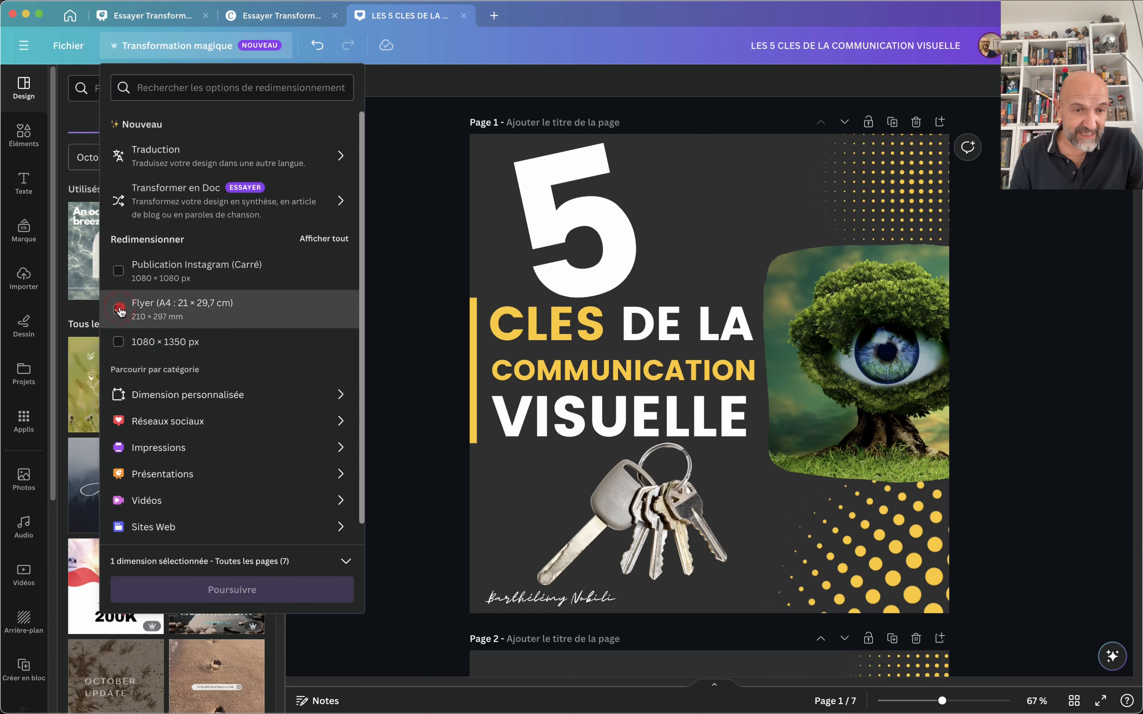
{"action": "left_click", "coordinate": [119, 342]}
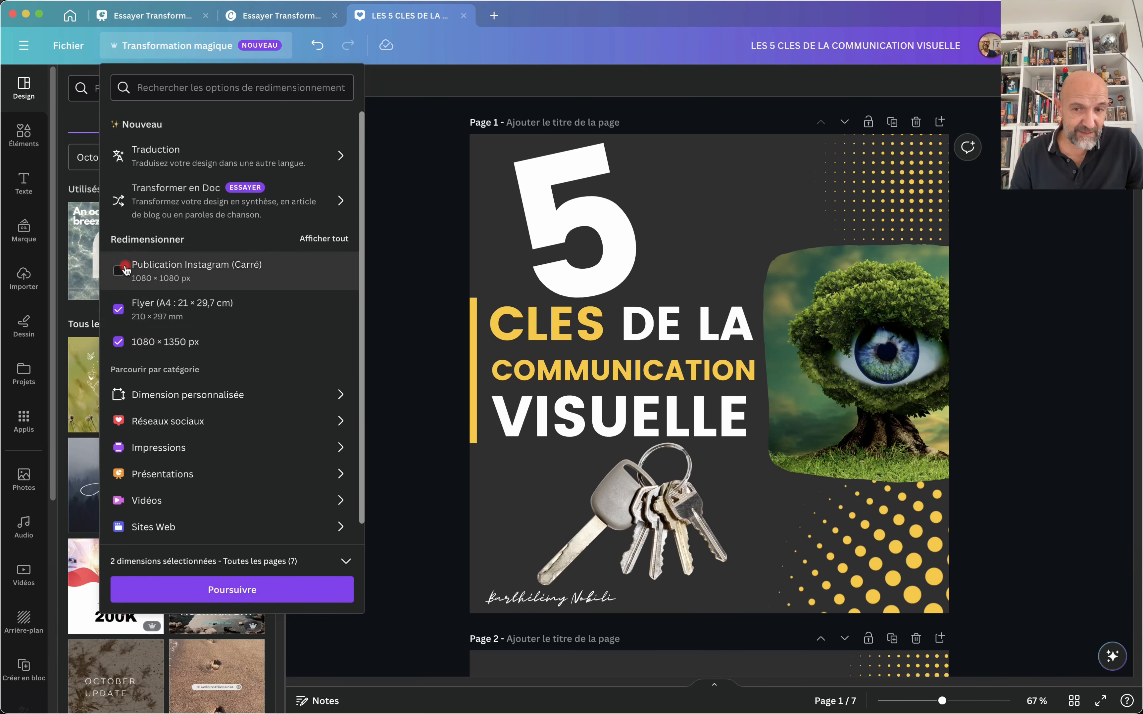
Add the 1080 × 1920 px Instagram story ad format from the social media sizes and resize all pages into three copies.
{"action": "left_click", "coordinate": [249, 395]}
{"action": "left_click", "coordinate": [234, 422]}
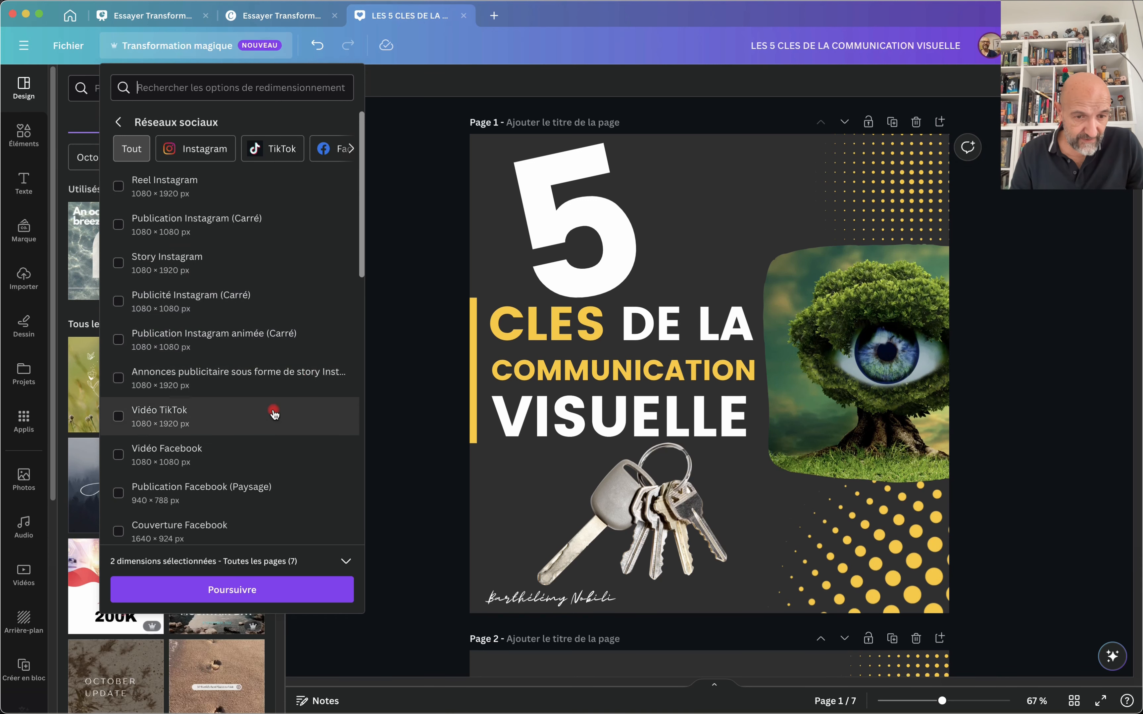
{"action": "scroll", "coordinate": [274, 411], "scroll_direction": "down", "scroll_amount": 2}
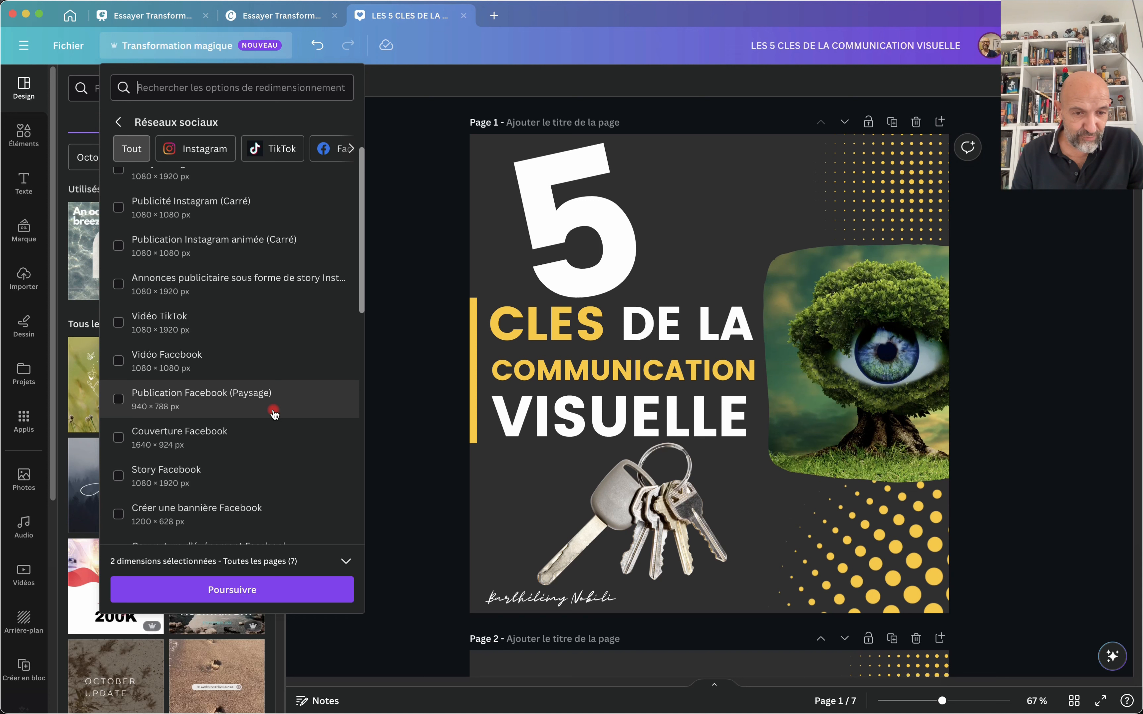
{"action": "scroll", "coordinate": [273, 413], "scroll_direction": "up", "scroll_amount": 2}
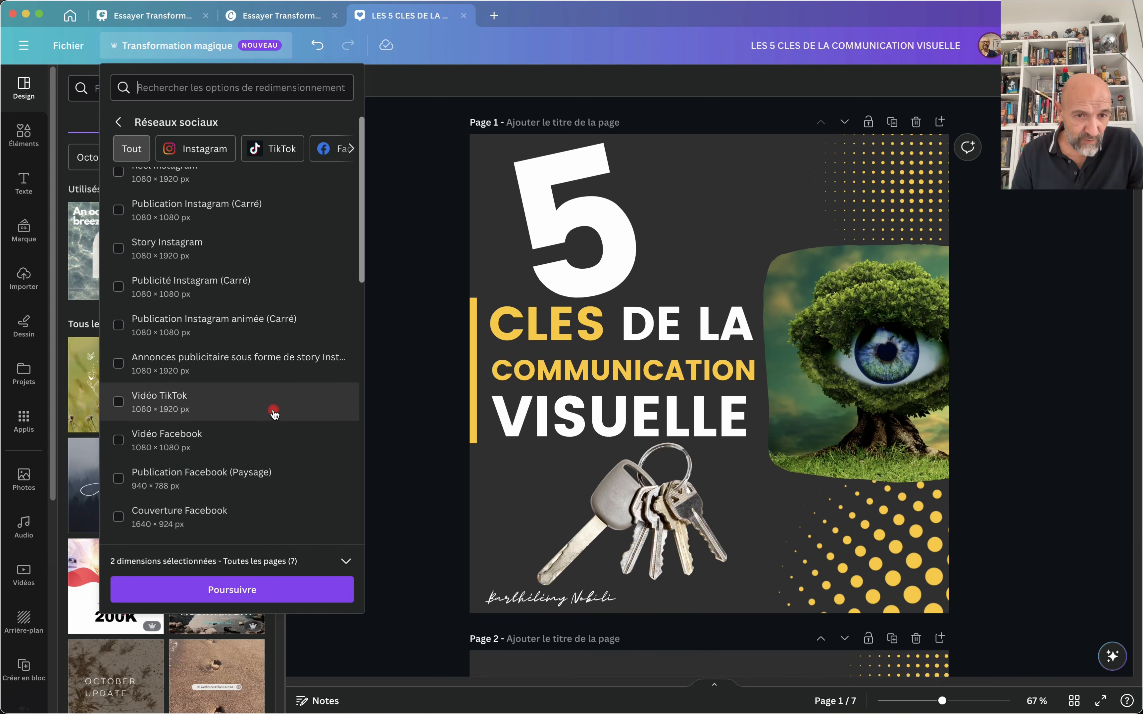
{"action": "left_click", "coordinate": [119, 364]}
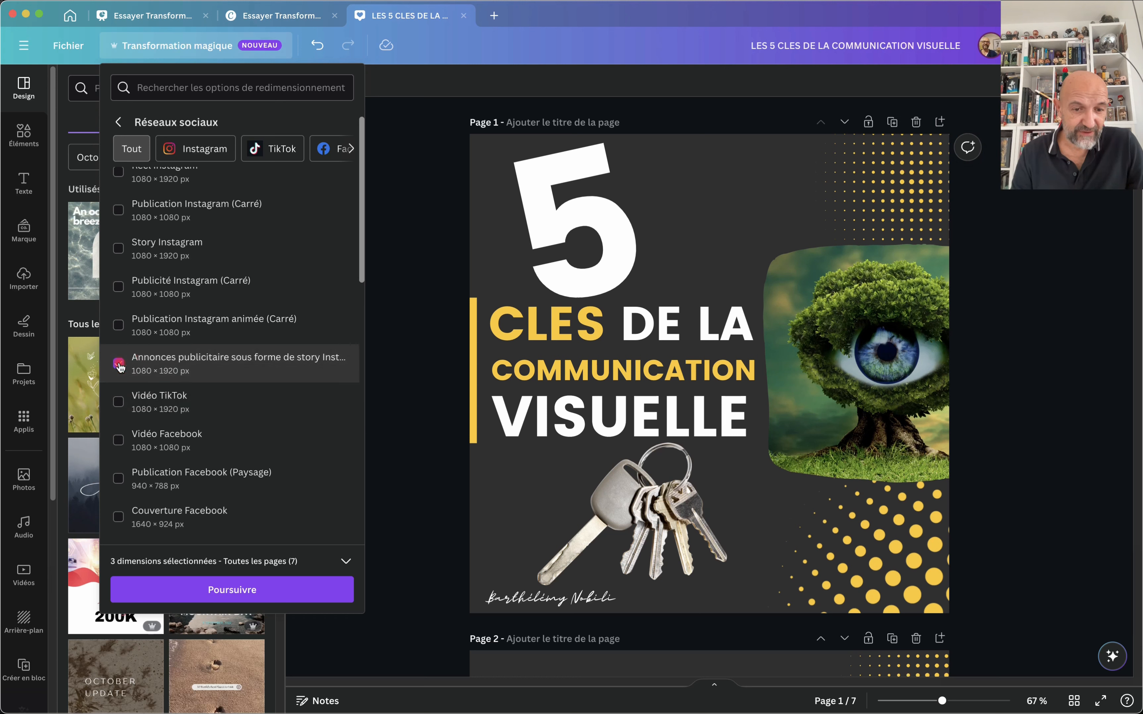
{"action": "left_click", "coordinate": [234, 594]}
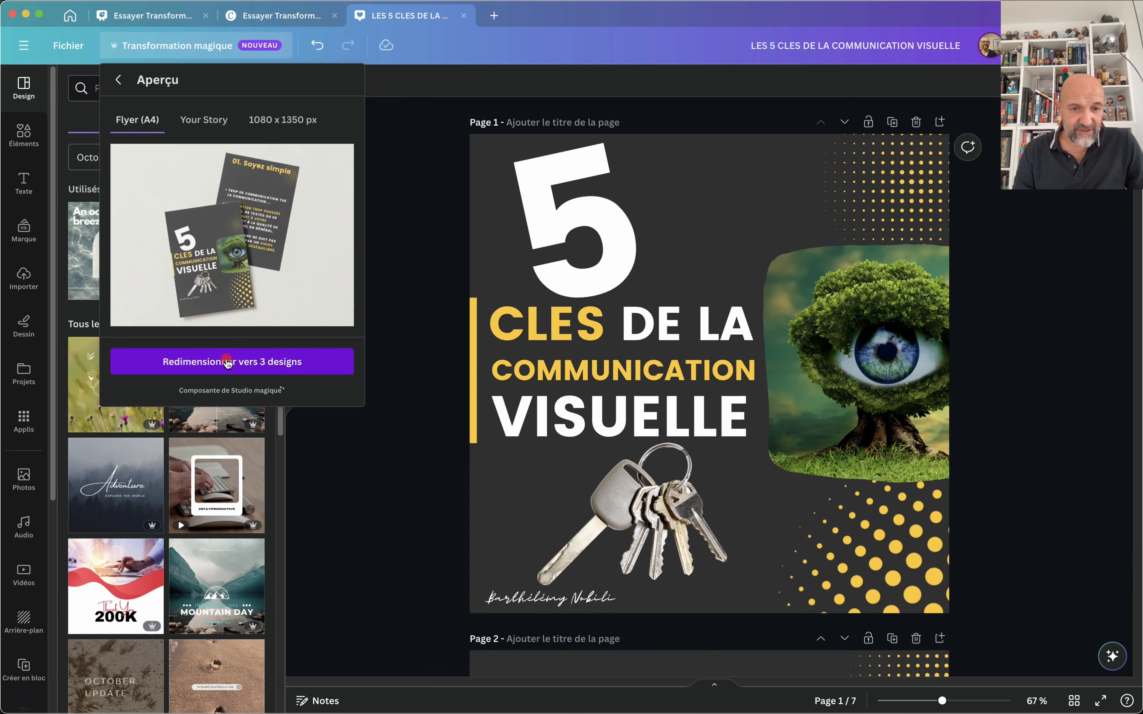
{"action": "left_click", "coordinate": [289, 362]}
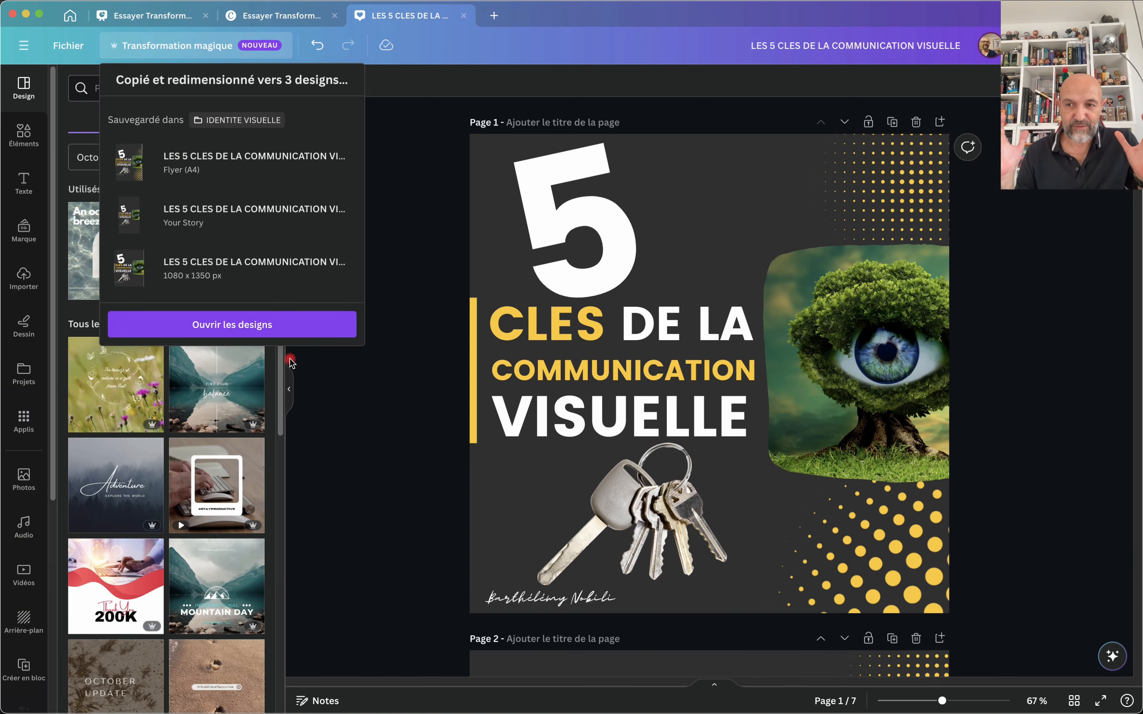
Open the Flyer (A4) copy and check how the cover and page 2 were laid out.
{"action": "left_click", "coordinate": [201, 155]}
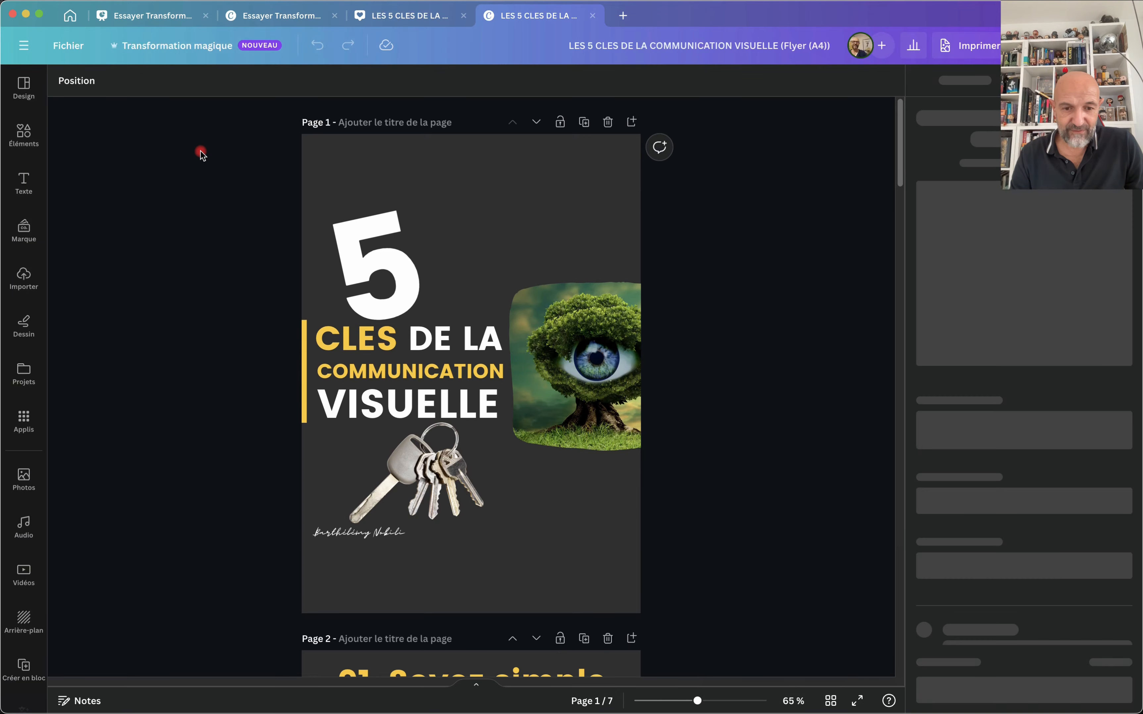
{"action": "left_click", "coordinate": [308, 188]}
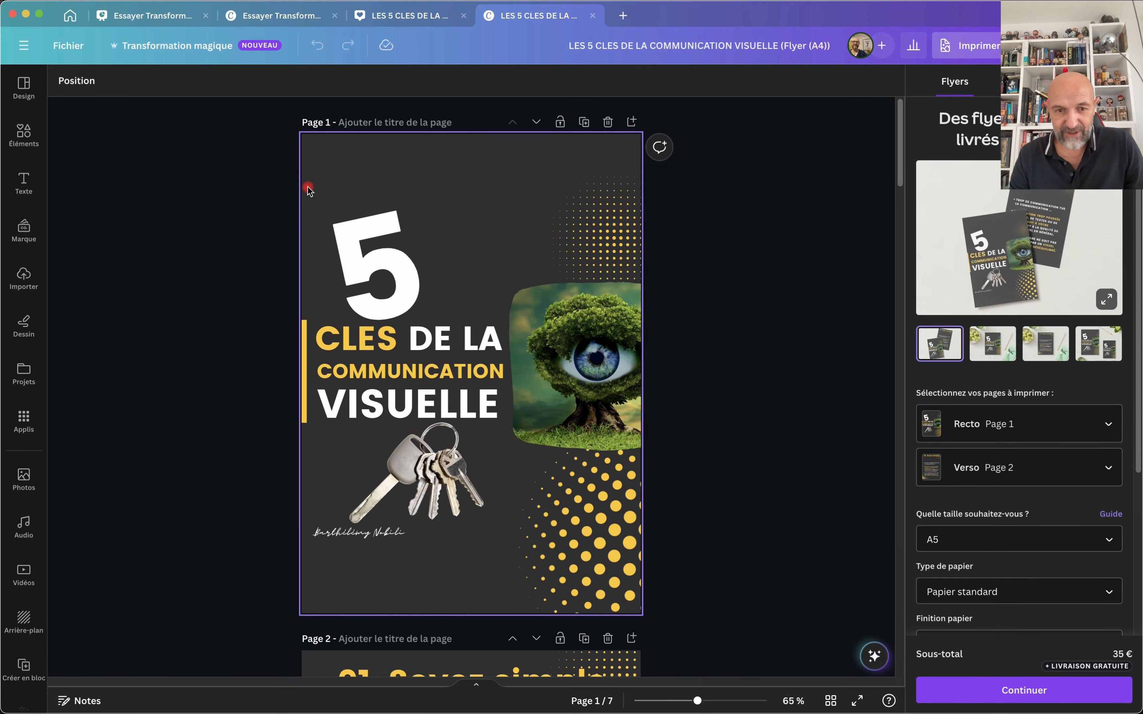
{"action": "scroll", "coordinate": [628, 452], "scroll_direction": "down", "scroll_amount": 10}
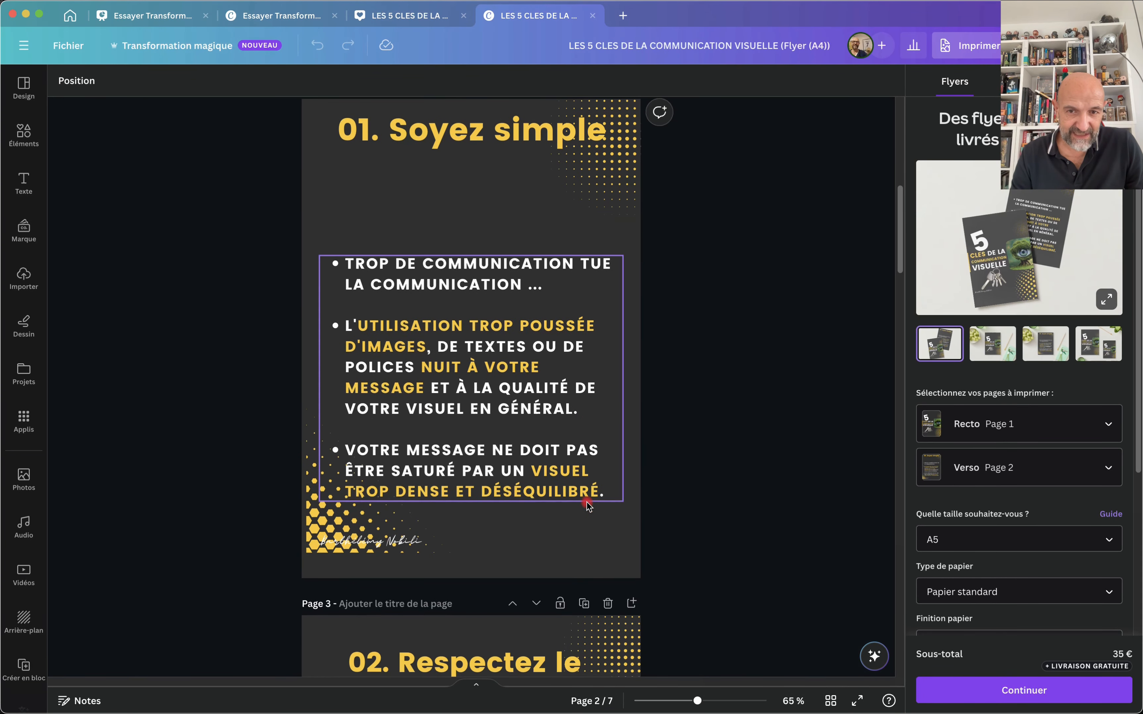
{"action": "scroll", "coordinate": [586, 503], "scroll_direction": "up", "scroll_amount": 8}
{"action": "scroll", "coordinate": [587, 503], "scroll_direction": "down", "scroll_amount": 5}
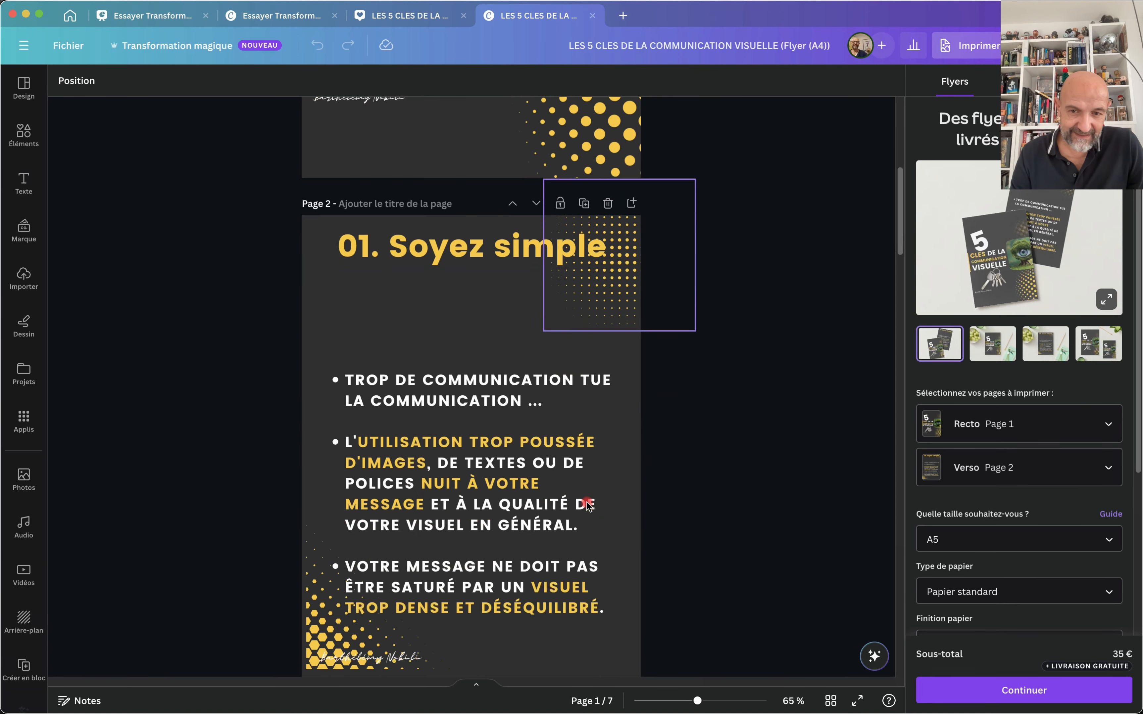
{"action": "scroll", "coordinate": [587, 502], "scroll_direction": "down", "scroll_amount": 4}
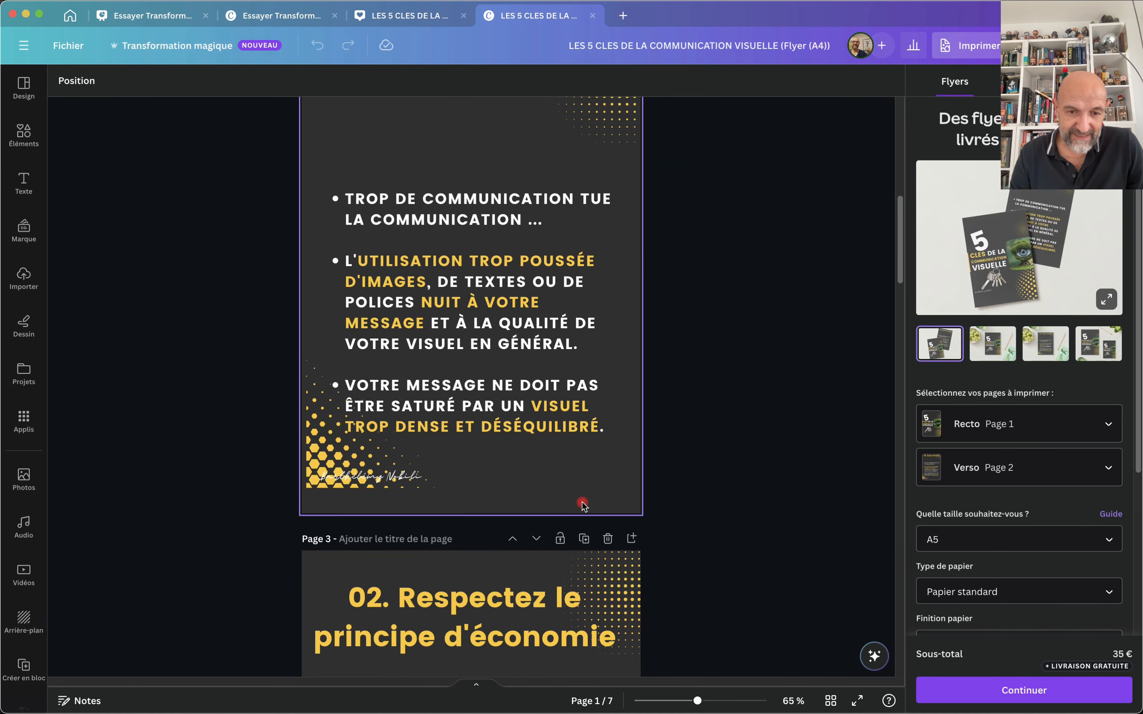
On page 2 of the flyer, reposition the yellow dot pattern and move the bullet text up slightly.
{"action": "left_click", "coordinate": [330, 442]}
{"action": "mouse_move", "coordinate": [330, 442]}
{"action": "left_mouse_down"}
{"action": "mouse_move", "coordinate": [328, 463]}
{"action": "mouse_move", "coordinate": [388, 489]}
{"action": "mouse_move", "coordinate": [477, 495]}
{"action": "left_mouse_up"}
{"action": "scroll", "coordinate": [475, 473], "scroll_direction": "up", "scroll_amount": 4}
{"action": "left_click_drag", "start_coordinate": [468, 402], "coordinate": [470, 380]}
On the flyer cover, move the upper dot pattern to the top edge, raise the tree-eye image and lower the signature to the page bottom.
{"action": "scroll", "coordinate": [470, 374], "scroll_direction": "up", "scroll_amount": 10}
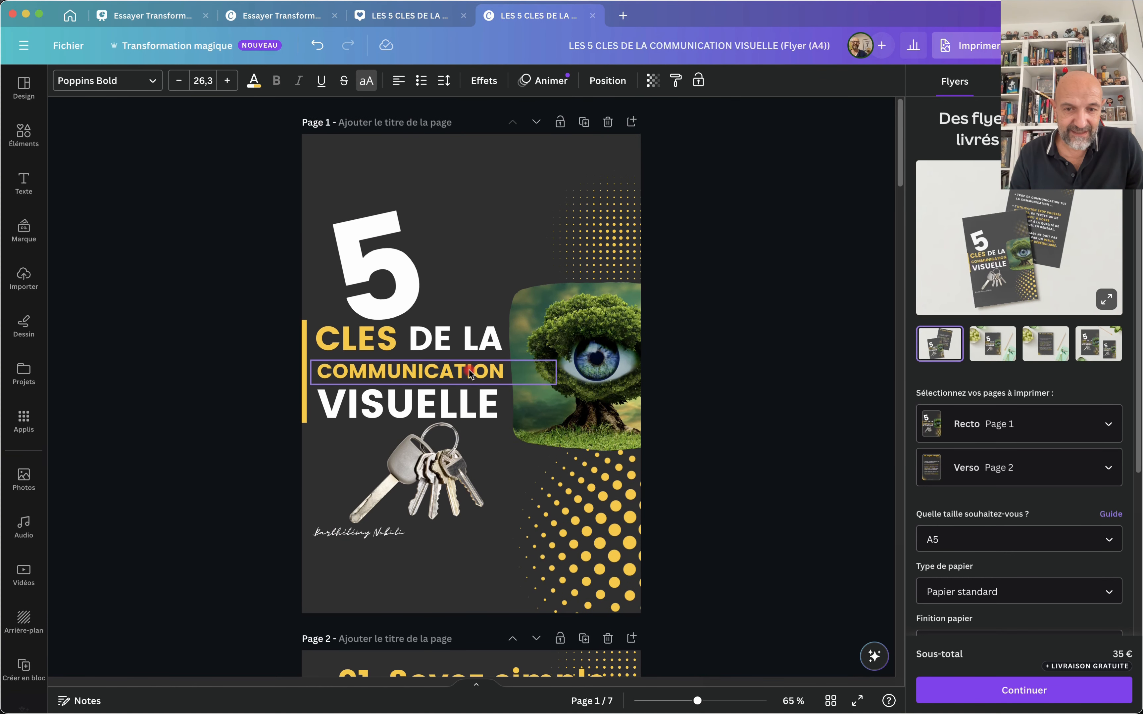
{"action": "left_click", "coordinate": [589, 204]}
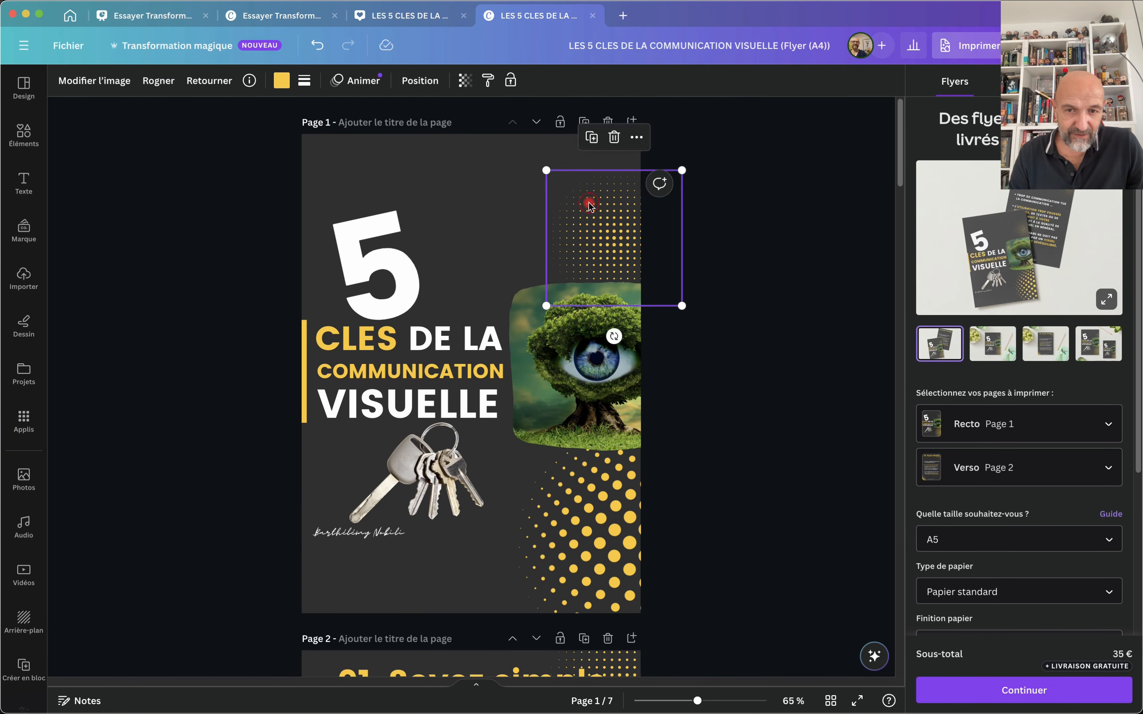
{"action": "left_click_drag", "start_coordinate": [588, 204], "coordinate": [604, 124]}
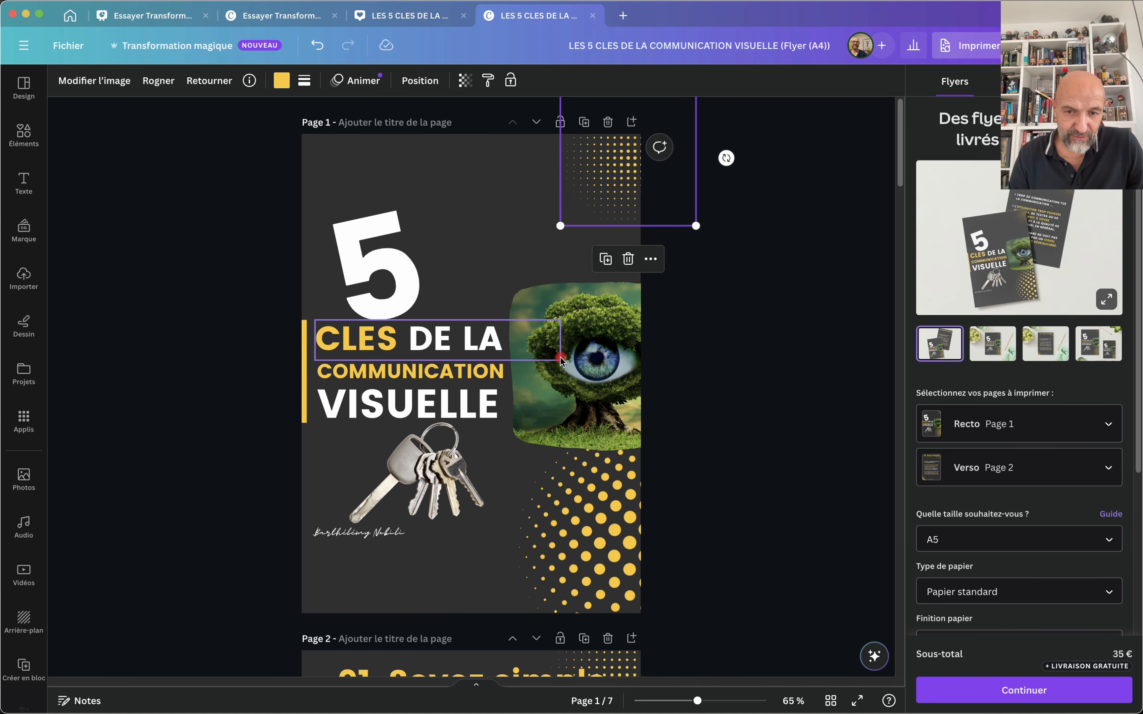
{"action": "left_click", "coordinate": [560, 360]}
{"action": "left_click_drag", "start_coordinate": [593, 344], "coordinate": [592, 253]}
{"action": "left_click_drag", "start_coordinate": [378, 540], "coordinate": [379, 608]}
{"action": "left_click", "coordinate": [200, 584]}
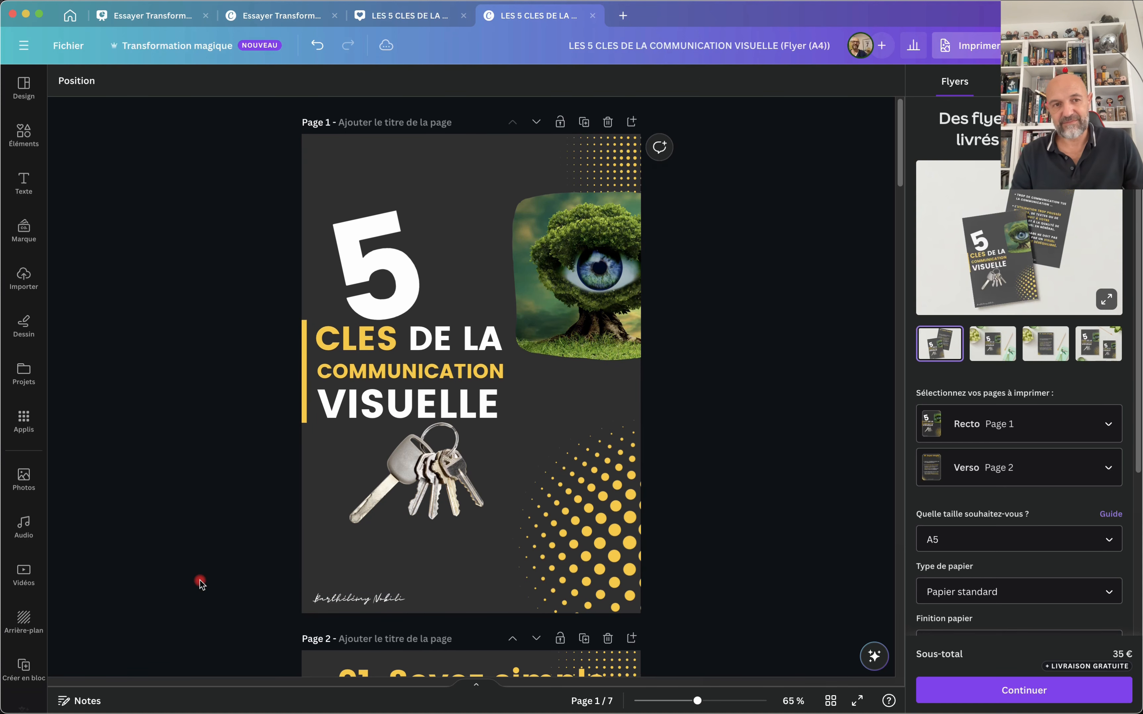
Check the remaining flyer pages through page 7 and return to the cover.
{"action": "scroll", "coordinate": [248, 330], "scroll_direction": "down", "scroll_amount": 20}
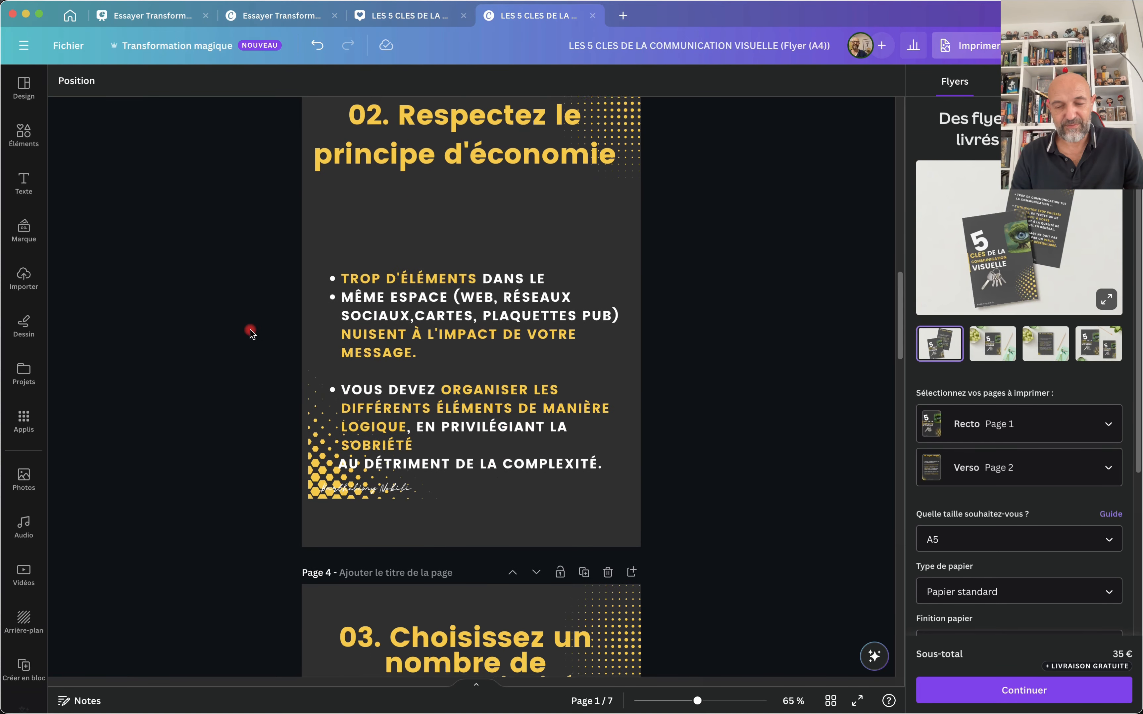
{"action": "scroll", "coordinate": [250, 332], "scroll_direction": "down", "scroll_amount": 20}
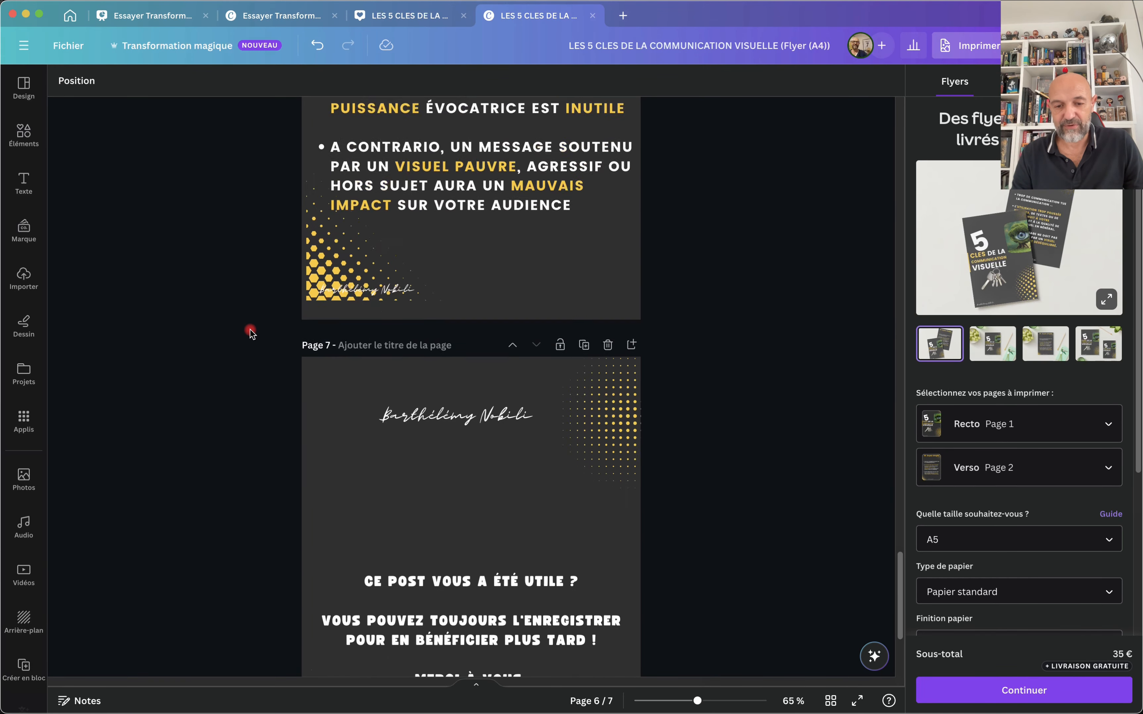
{"action": "scroll", "coordinate": [250, 332], "scroll_direction": "down", "scroll_amount": 5}
{"action": "scroll", "coordinate": [250, 332], "scroll_direction": "up", "scroll_amount": 20}
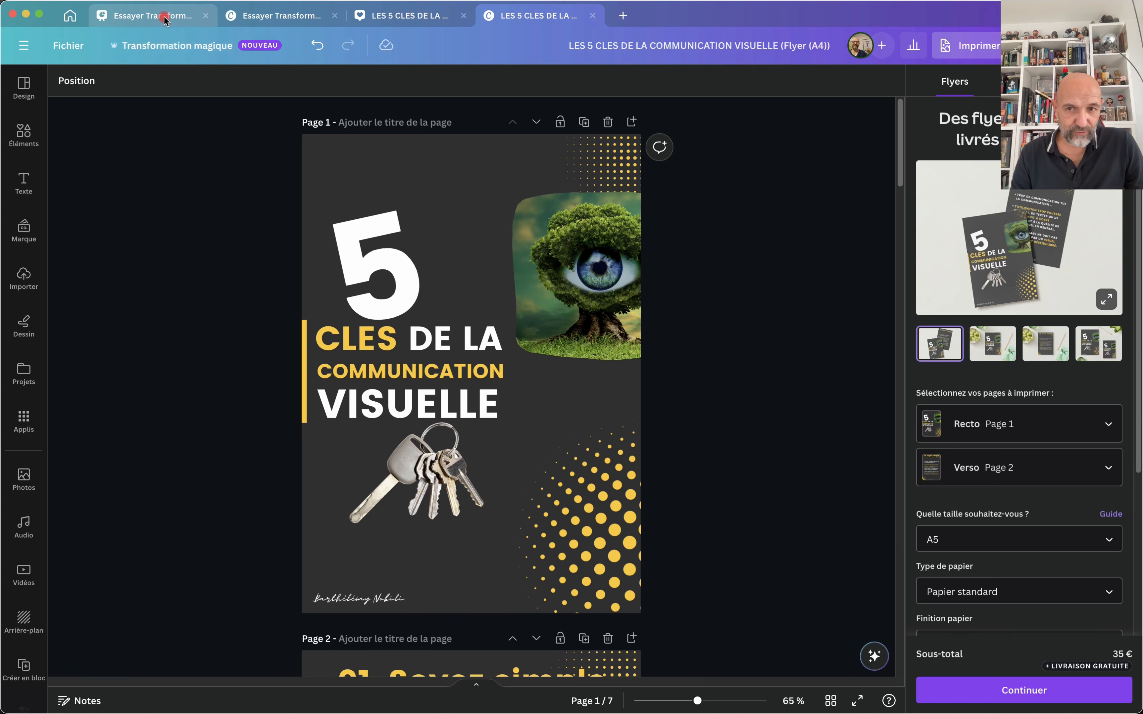
Open the Your Story copy from the original design's resize results, look through its pages and compare it with the flyer.
{"action": "left_click", "coordinate": [385, 15]}
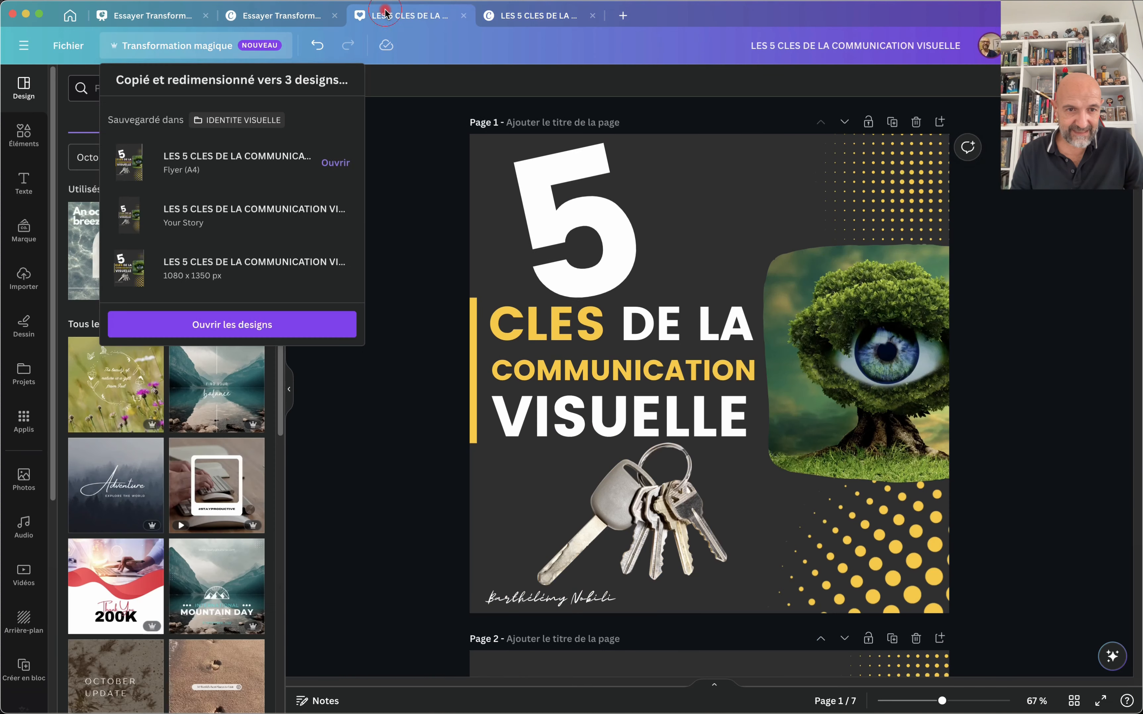
{"action": "left_click", "coordinate": [182, 221]}
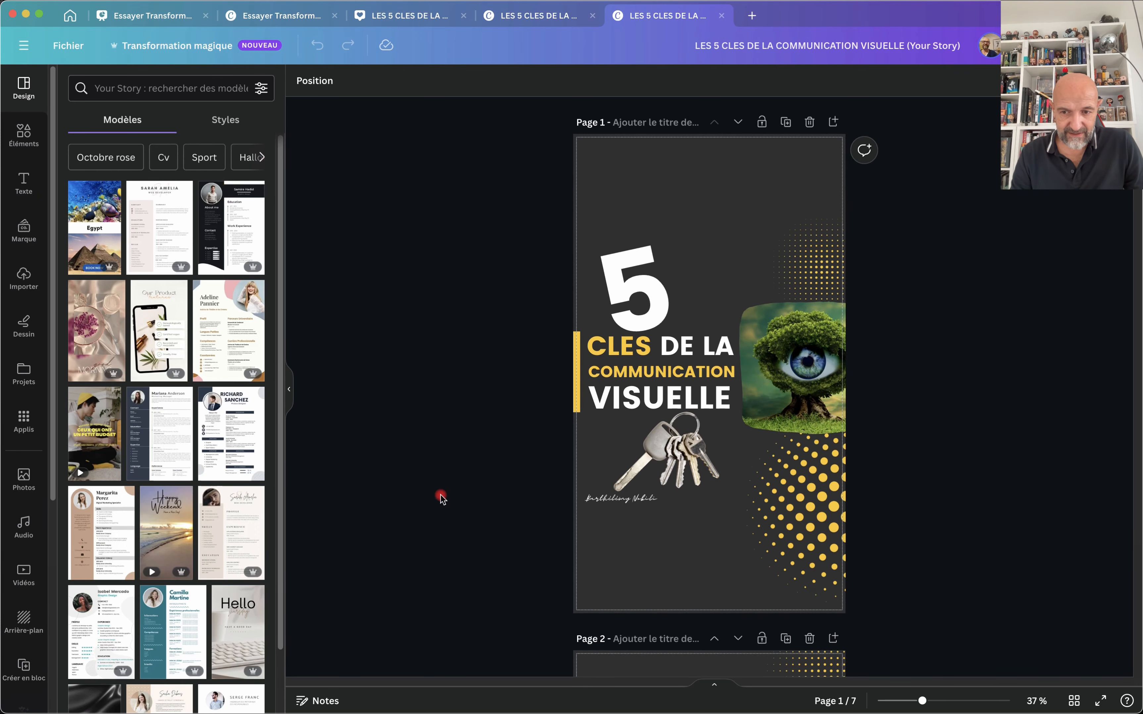
{"action": "scroll", "coordinate": [439, 498], "scroll_direction": "down", "scroll_amount": 15}
{"action": "scroll", "coordinate": [440, 497], "scroll_direction": "up", "scroll_amount": 15}
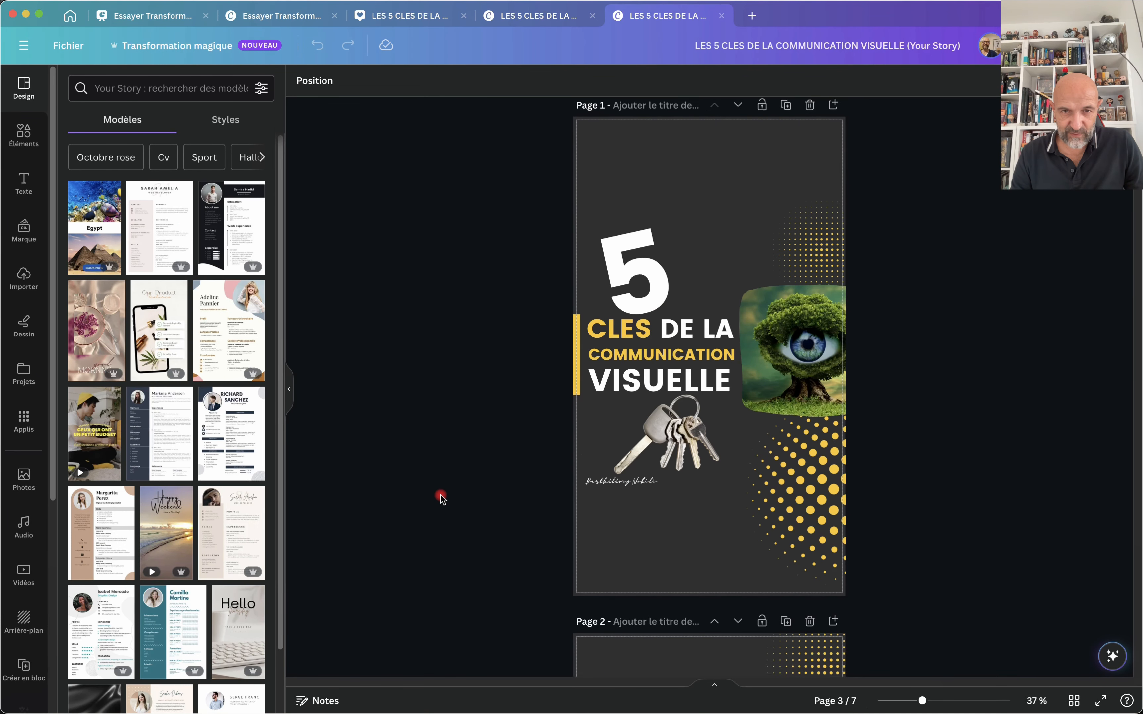
{"action": "left_click", "coordinate": [545, 12]}
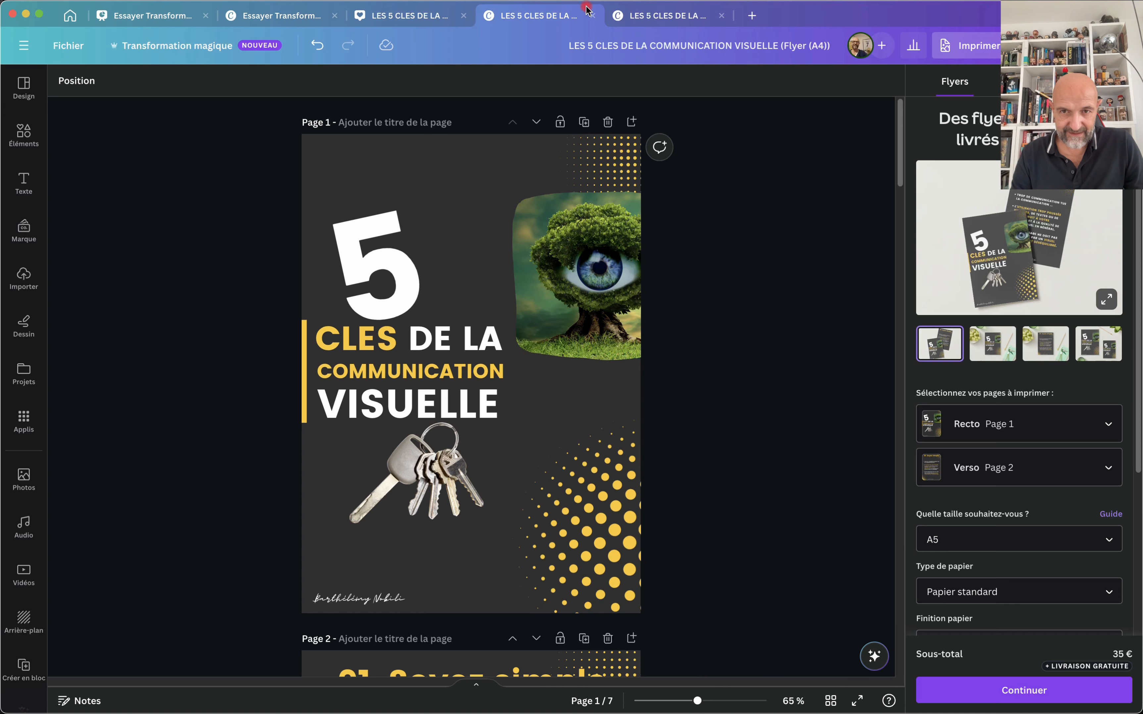
{"action": "left_click", "coordinate": [673, 13]}
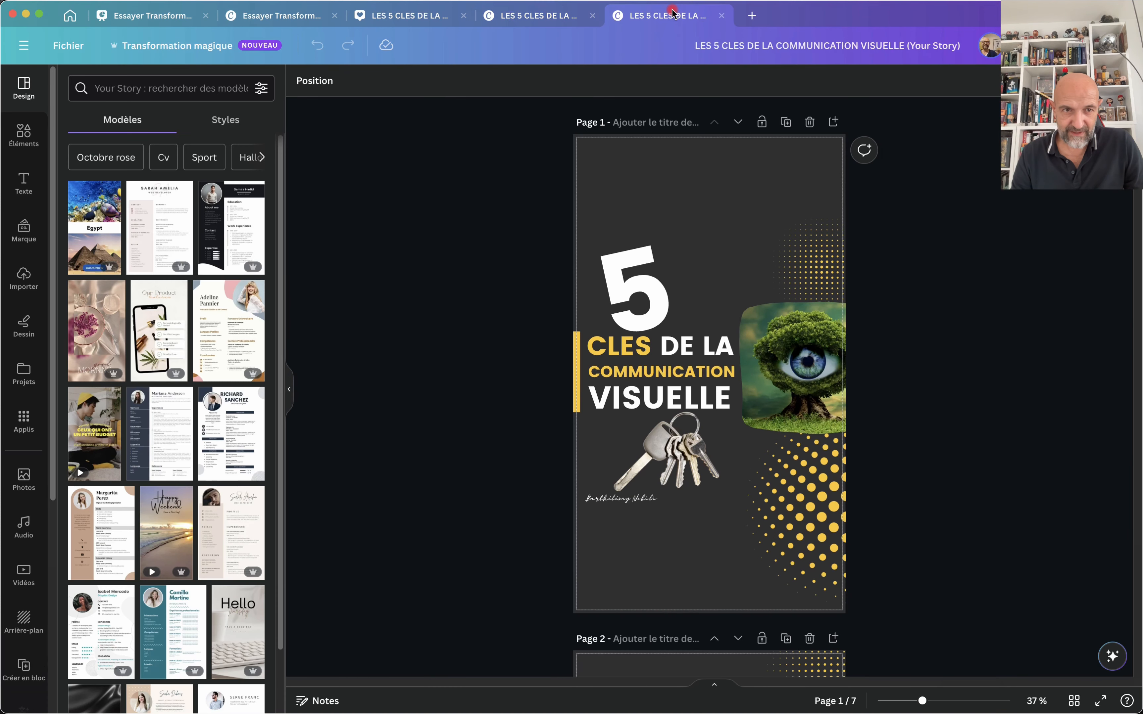
Open the 1080 x 1350 px copy from the original design's resize results and review its pages.
{"action": "left_click", "coordinate": [395, 13]}
{"action": "left_click", "coordinate": [239, 270]}
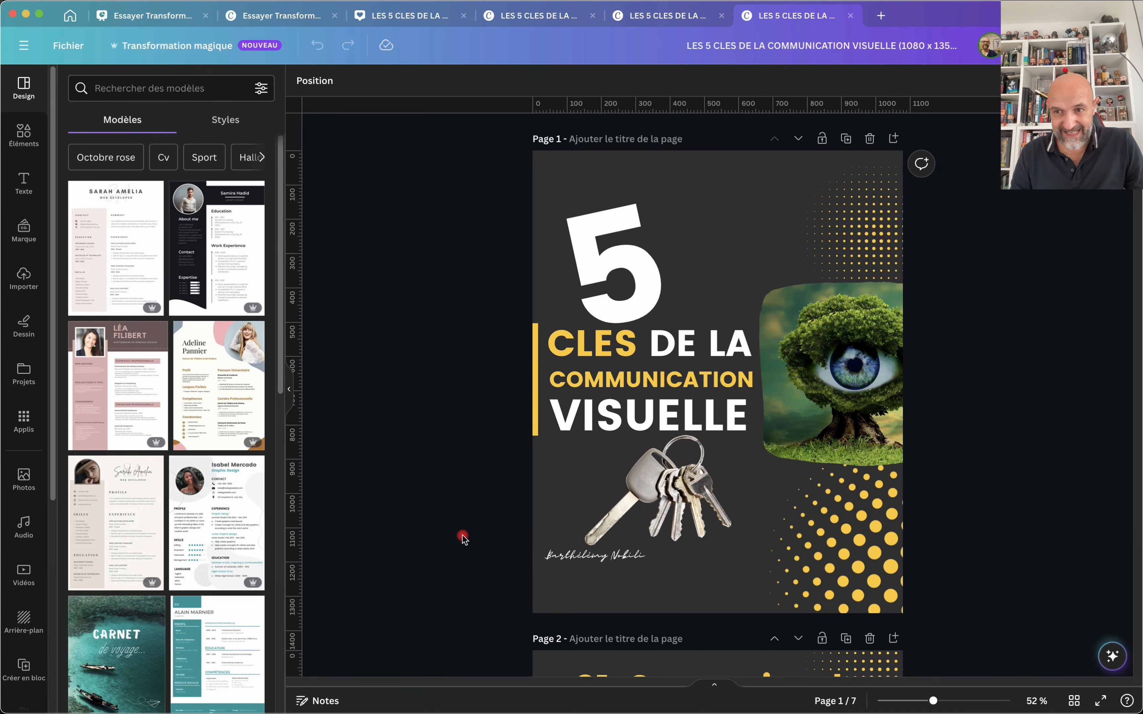
{"action": "scroll", "coordinate": [462, 539], "scroll_direction": "down", "scroll_amount": 10}
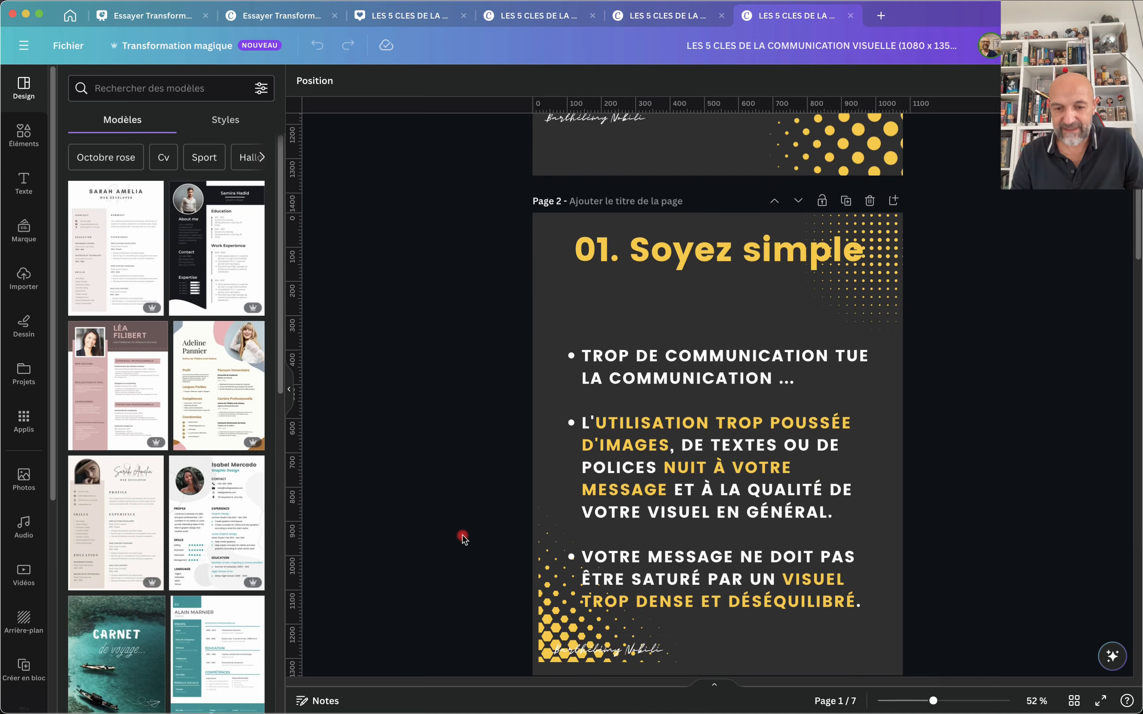
{"action": "scroll", "coordinate": [463, 538], "scroll_direction": "down", "scroll_amount": 20}
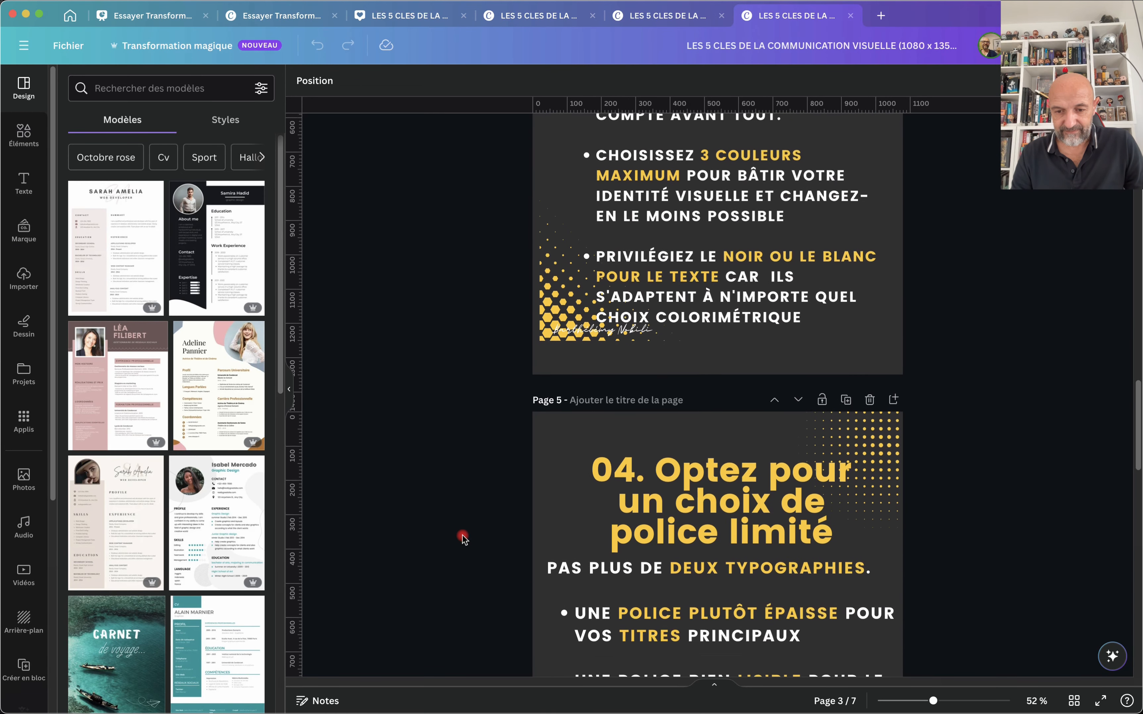
{"action": "scroll", "coordinate": [462, 538], "scroll_direction": "up", "scroll_amount": 20}
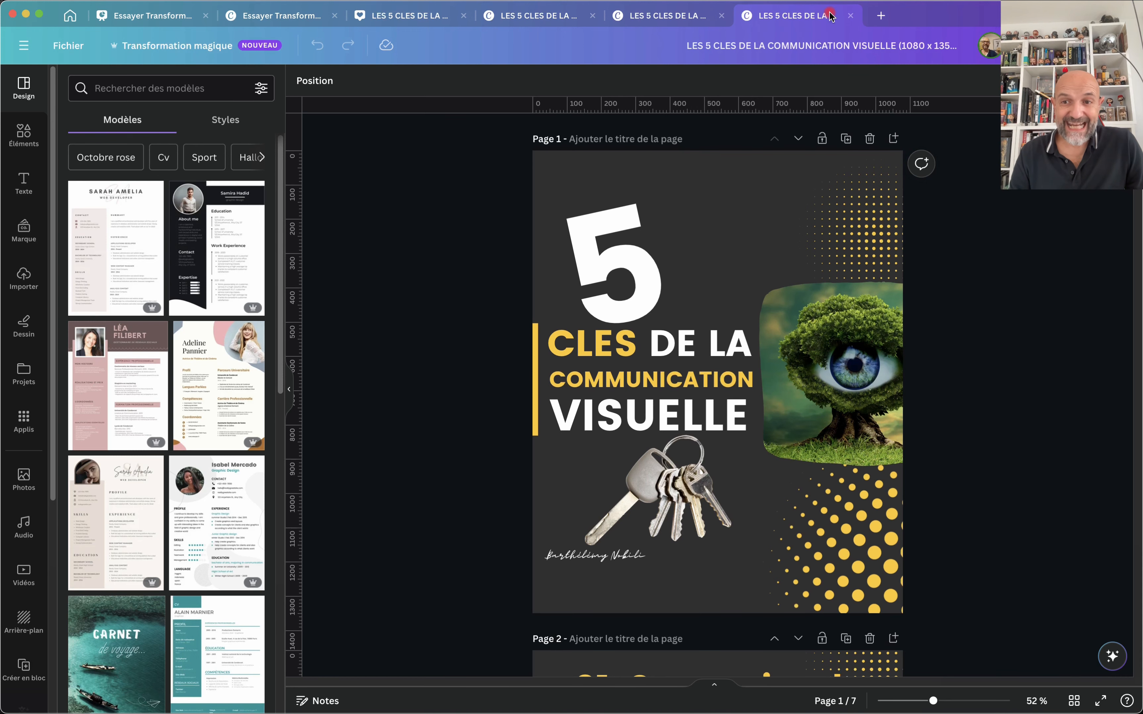
Close the resized copies and all other open designs, and return to the Studio magique page.
{"action": "left_click", "coordinate": [849, 18]}
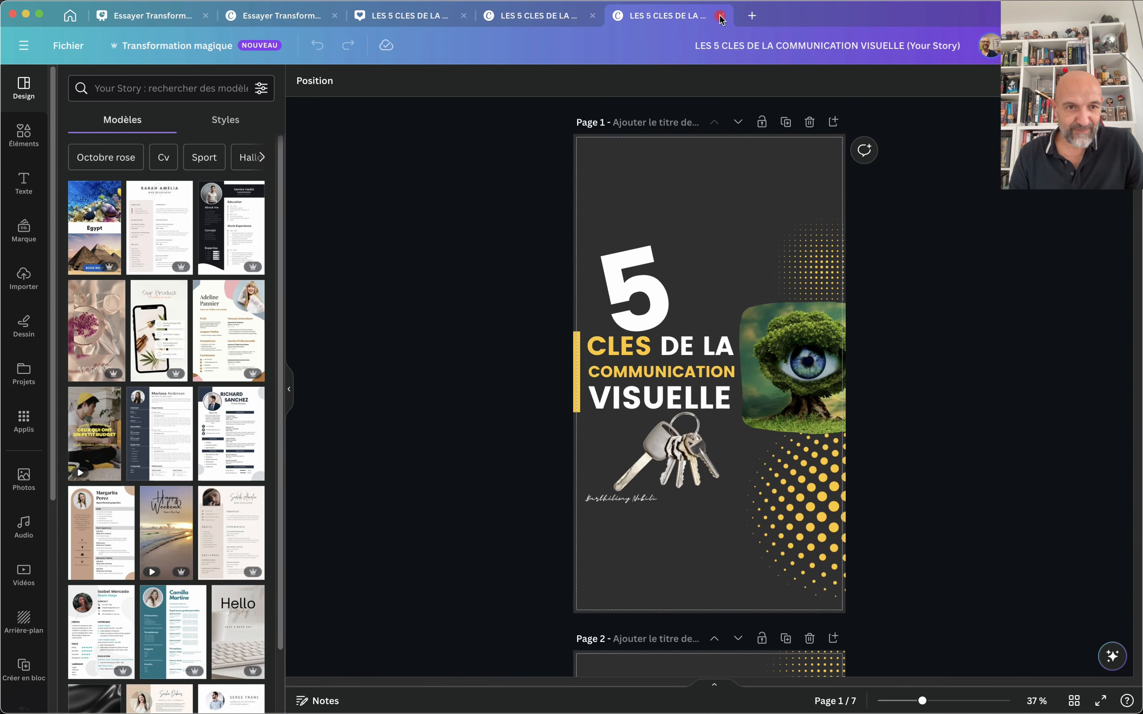
{"action": "left_click", "coordinate": [720, 18]}
{"action": "left_click", "coordinate": [592, 16]}
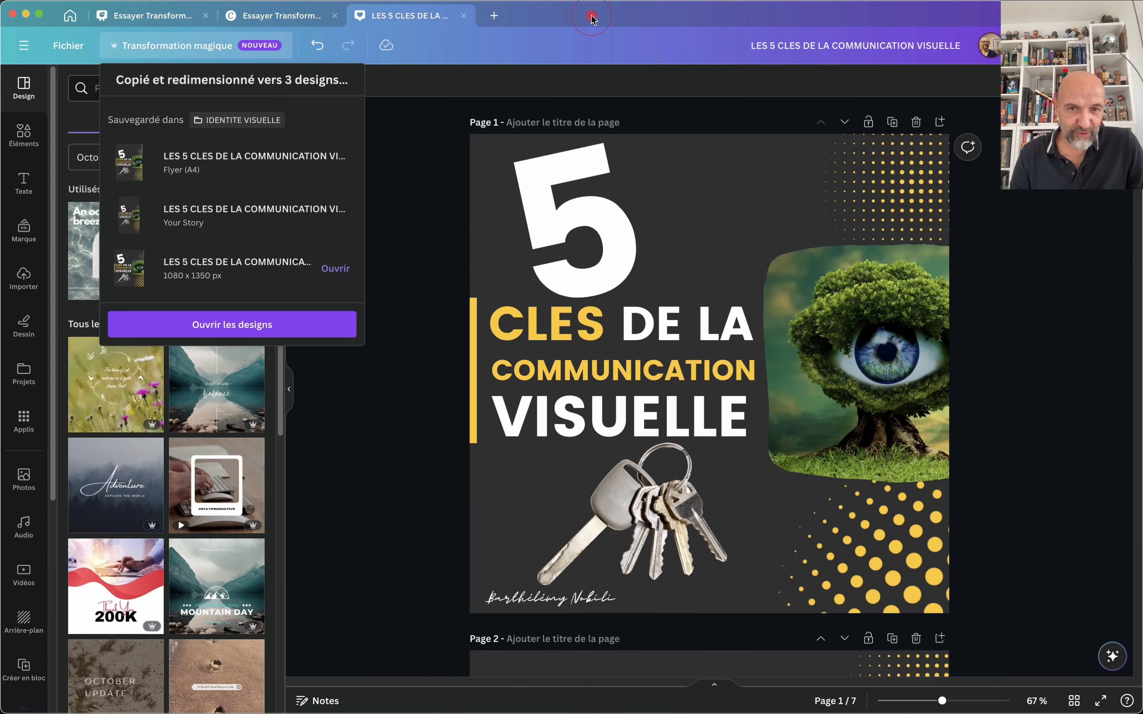
{"action": "left_click", "coordinate": [464, 15]}
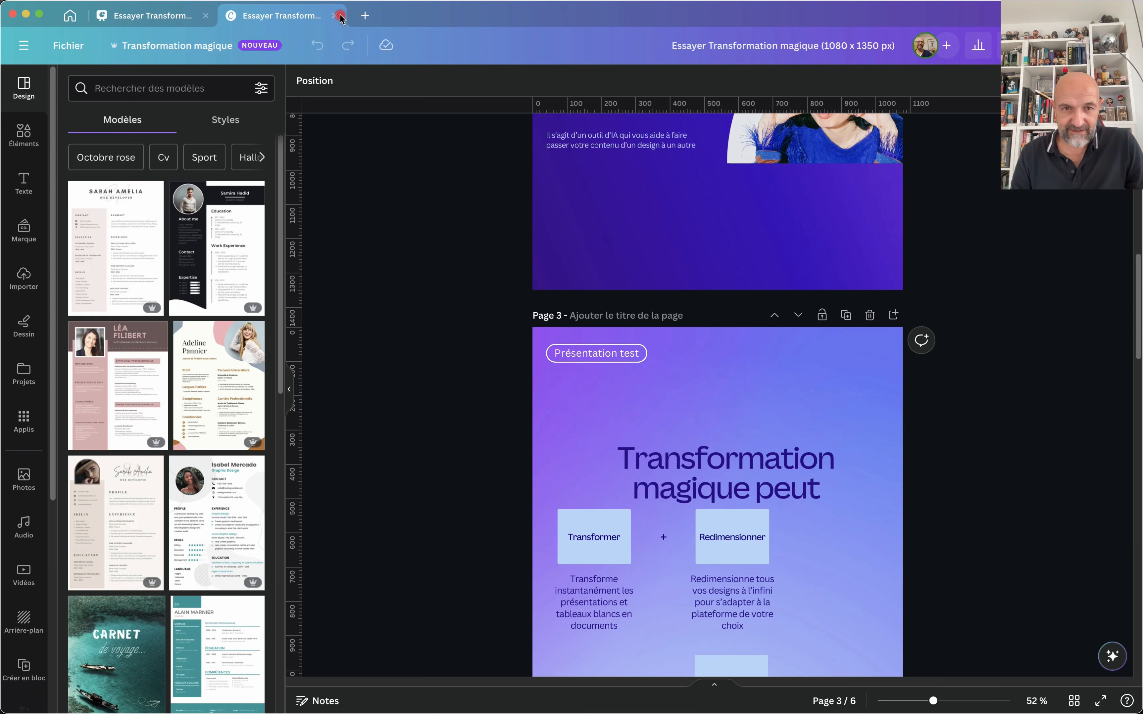
{"action": "left_click", "coordinate": [188, 47]}
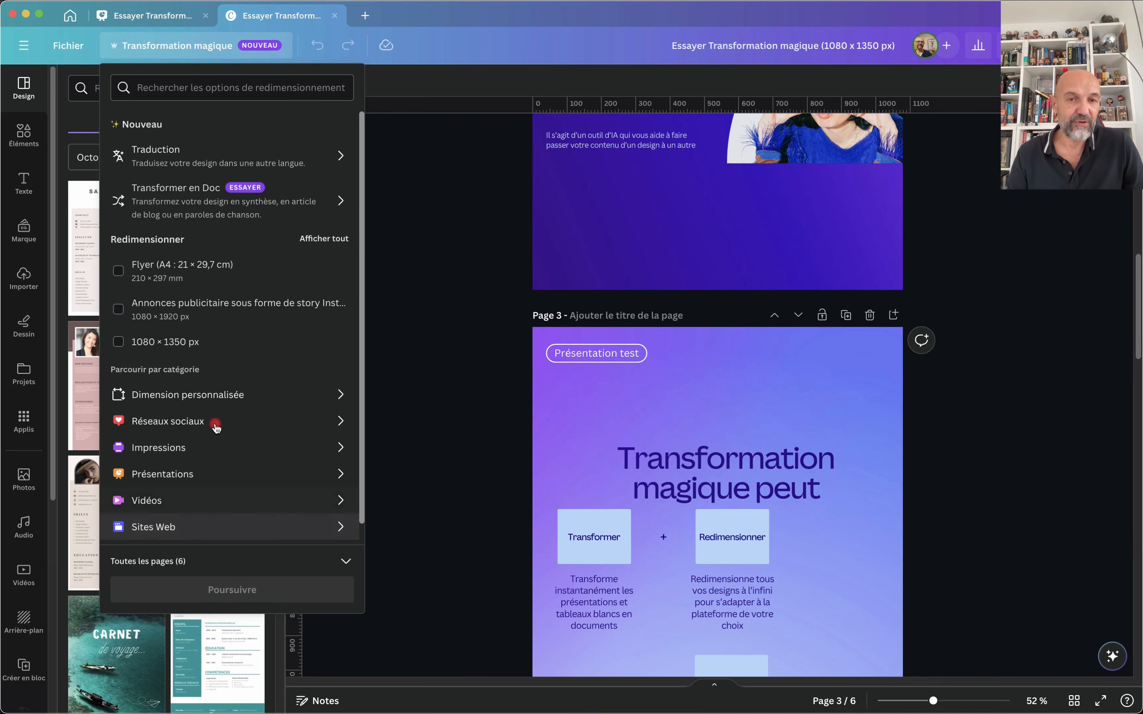
{"action": "left_click", "coordinate": [334, 18]}
{"action": "left_click", "coordinate": [73, 182]}
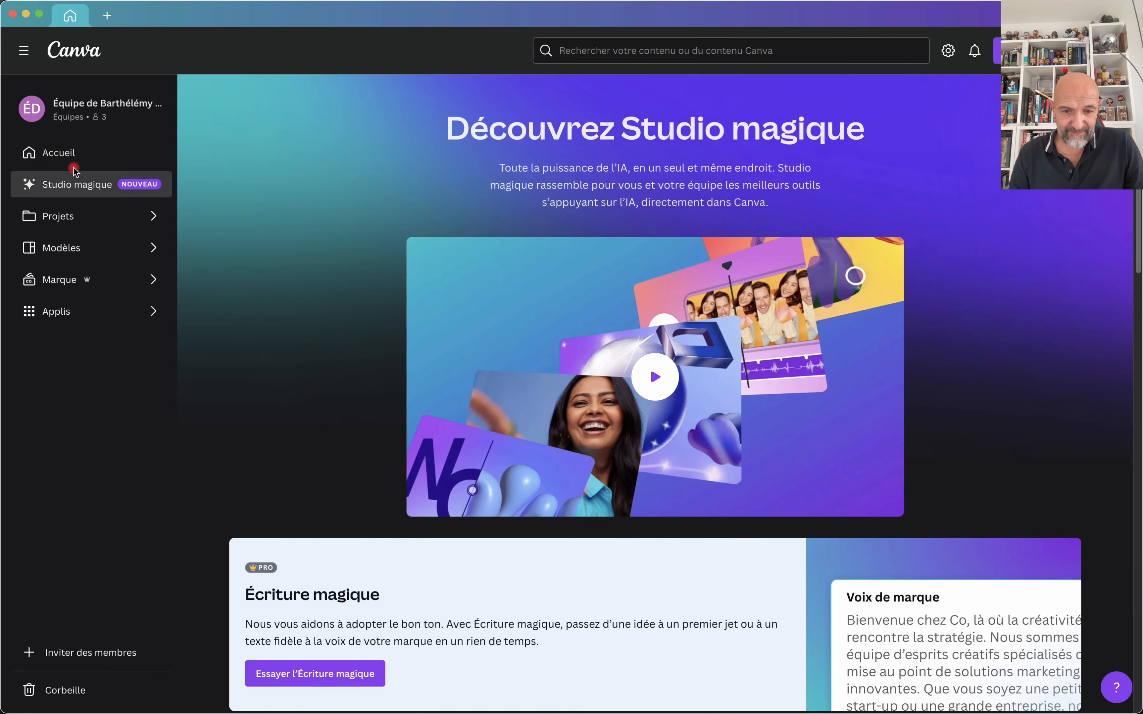
Start trying Animation magique from the content transformation tools on the Studio magique page.
{"action": "scroll", "coordinate": [700, 476], "scroll_direction": "down", "scroll_amount": 8}
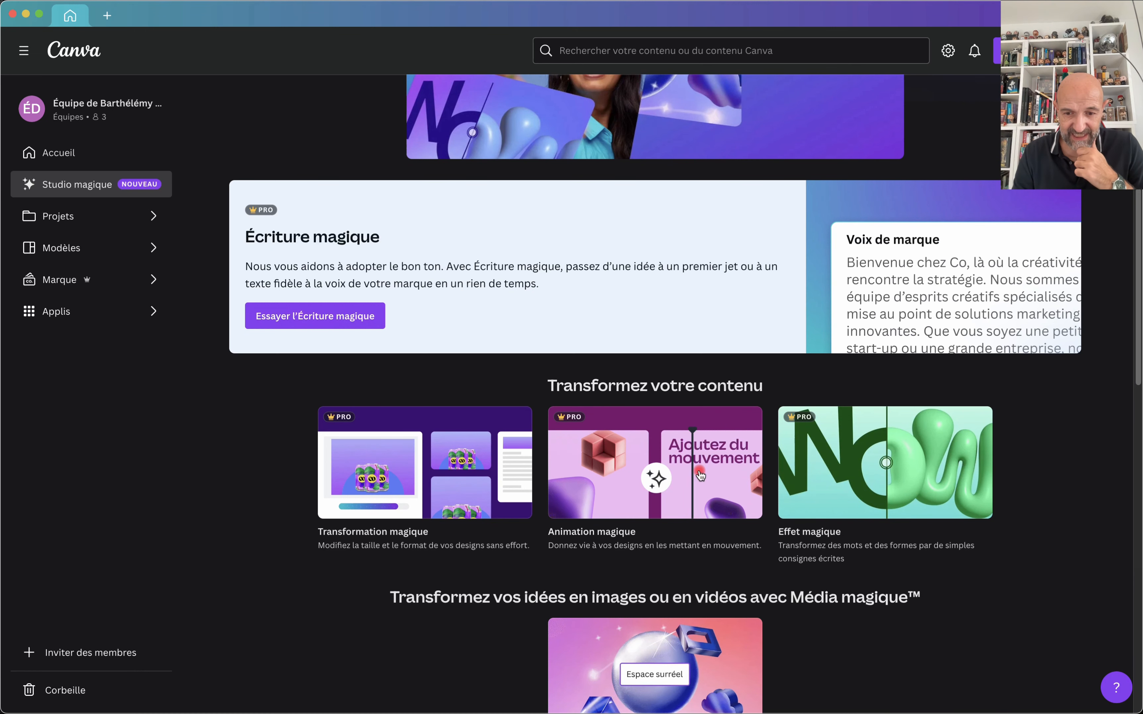
{"action": "scroll", "coordinate": [701, 475], "scroll_direction": "down", "scroll_amount": 4}
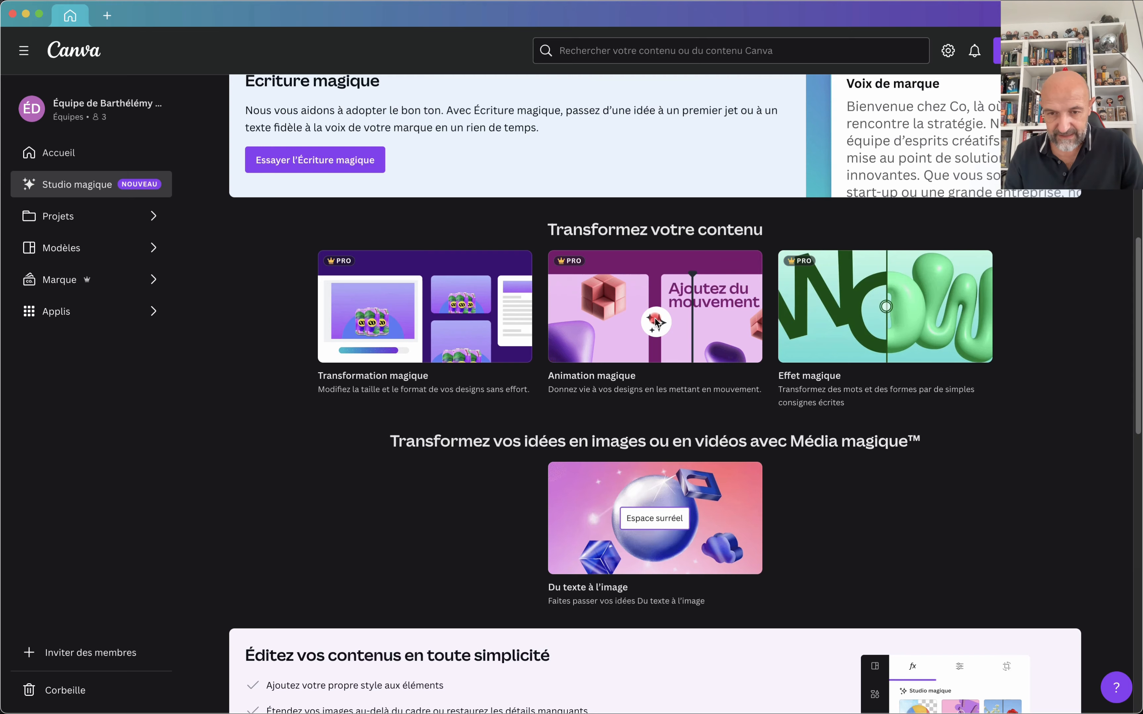
{"action": "left_click", "coordinate": [656, 322]}
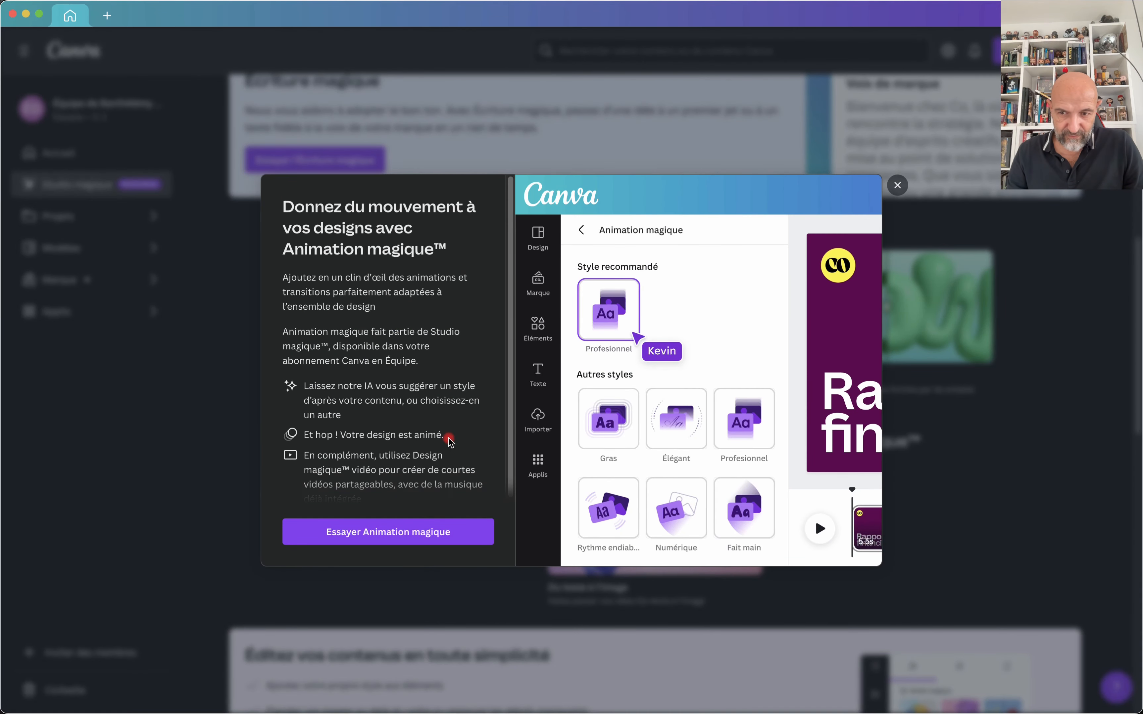
{"action": "left_click", "coordinate": [396, 535]}
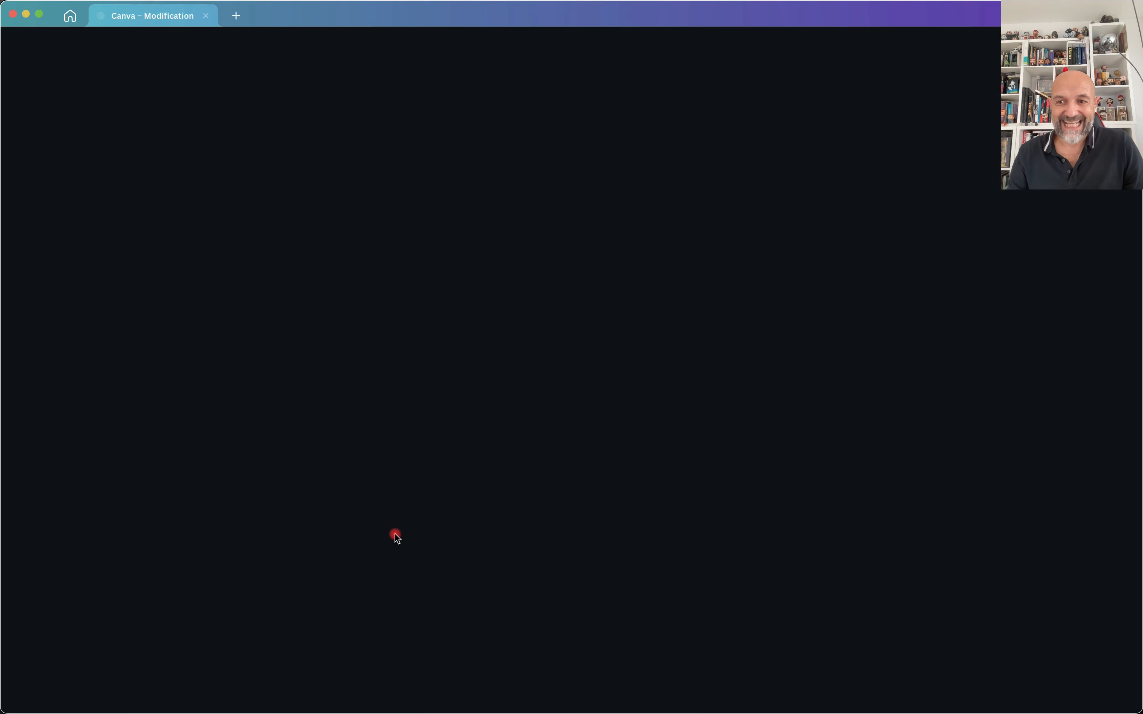
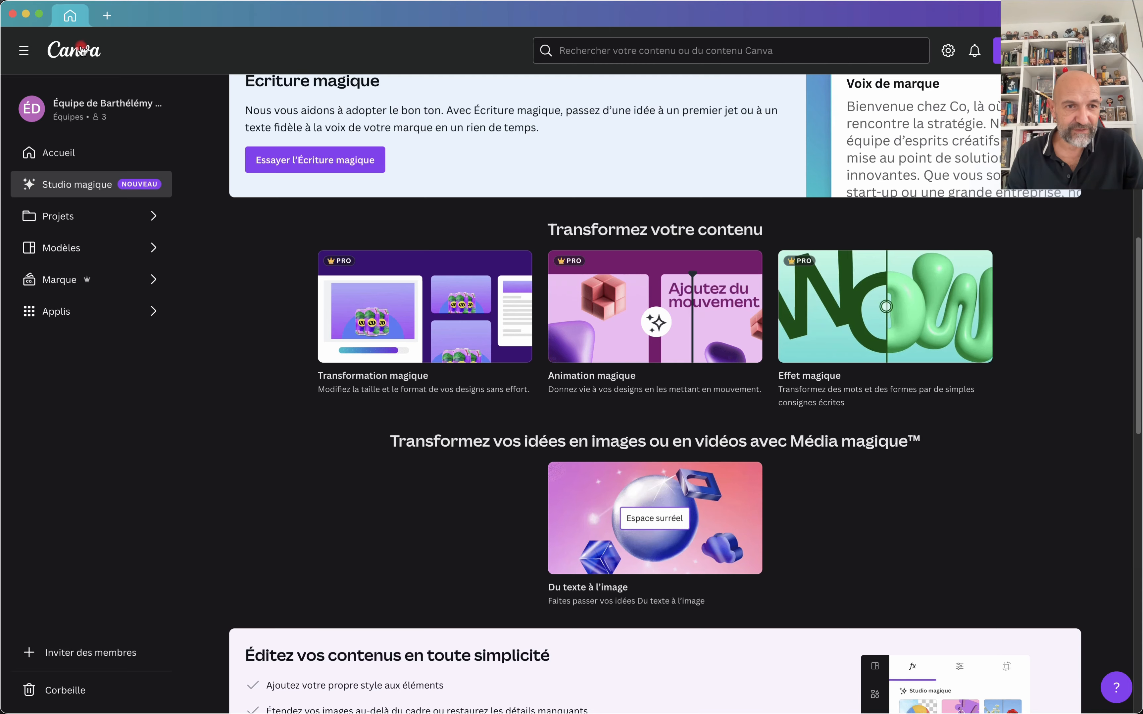
Create a blank Présentation (16:9) design from the presentation formats on the home page.
{"action": "left_click", "coordinate": [77, 55]}
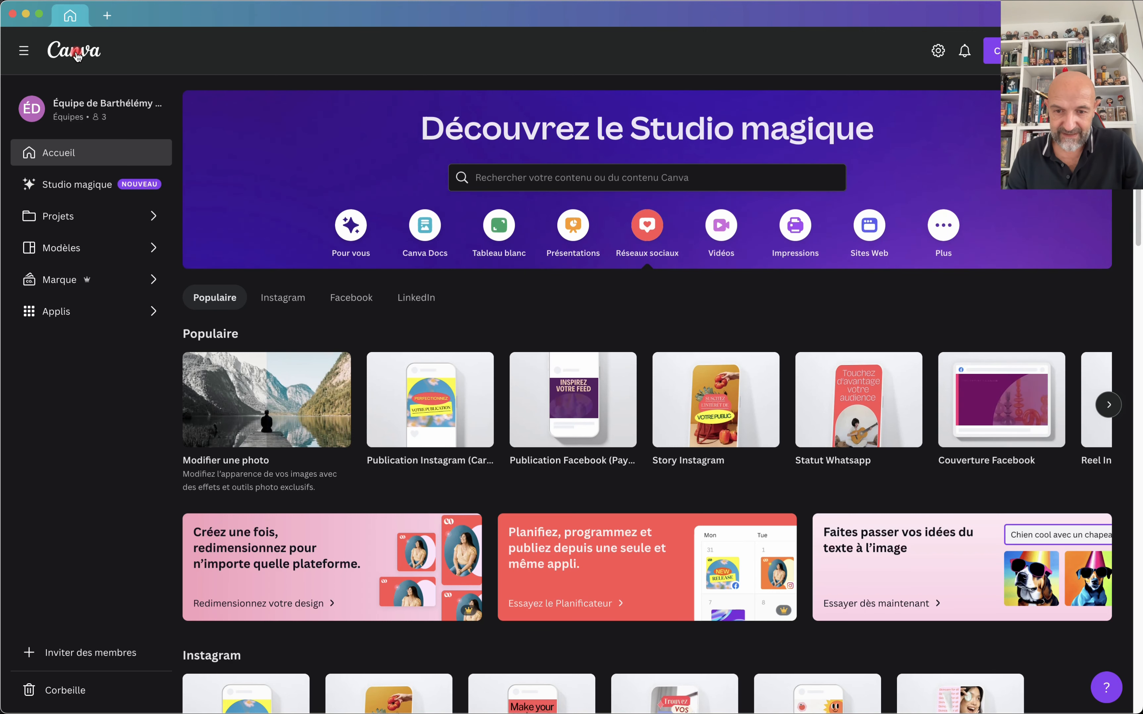
{"action": "left_click", "coordinate": [575, 227]}
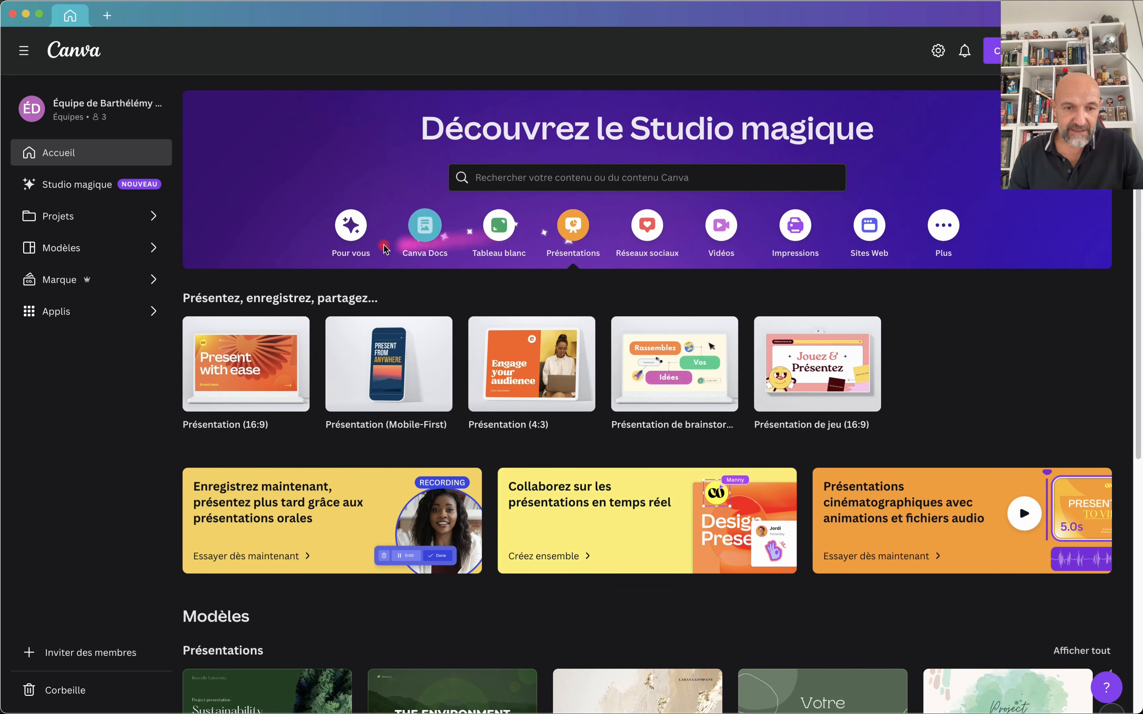
{"action": "mouse_move", "coordinate": [245, 369]}
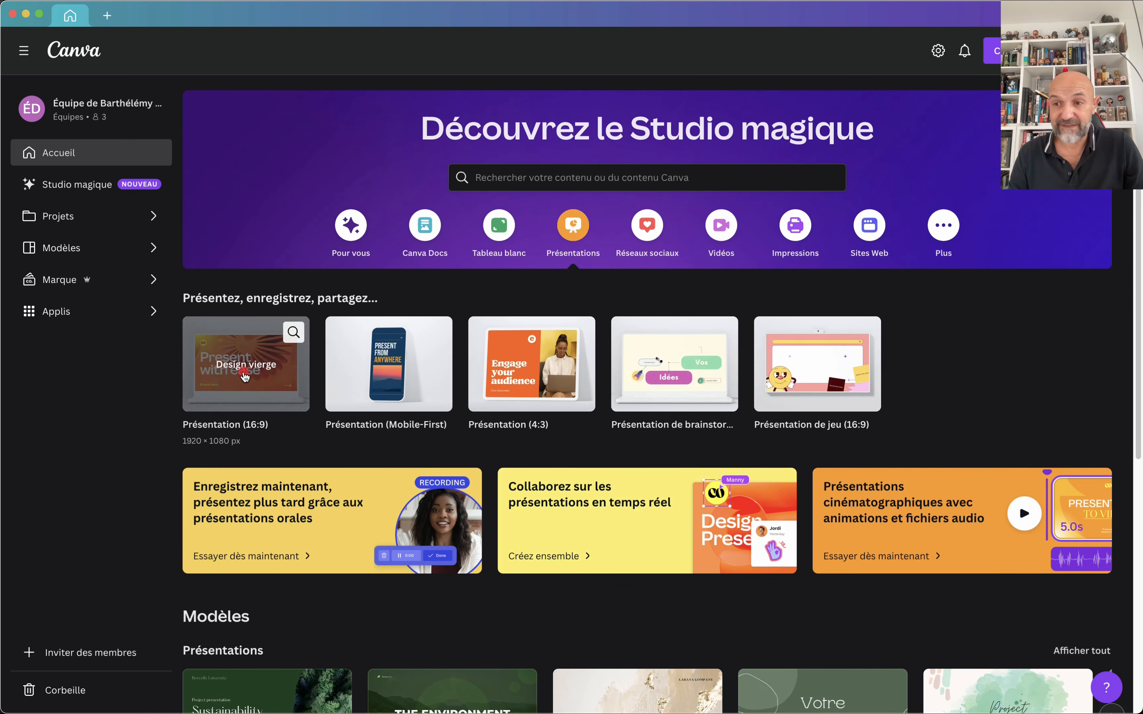
{"action": "left_click", "coordinate": [244, 374]}
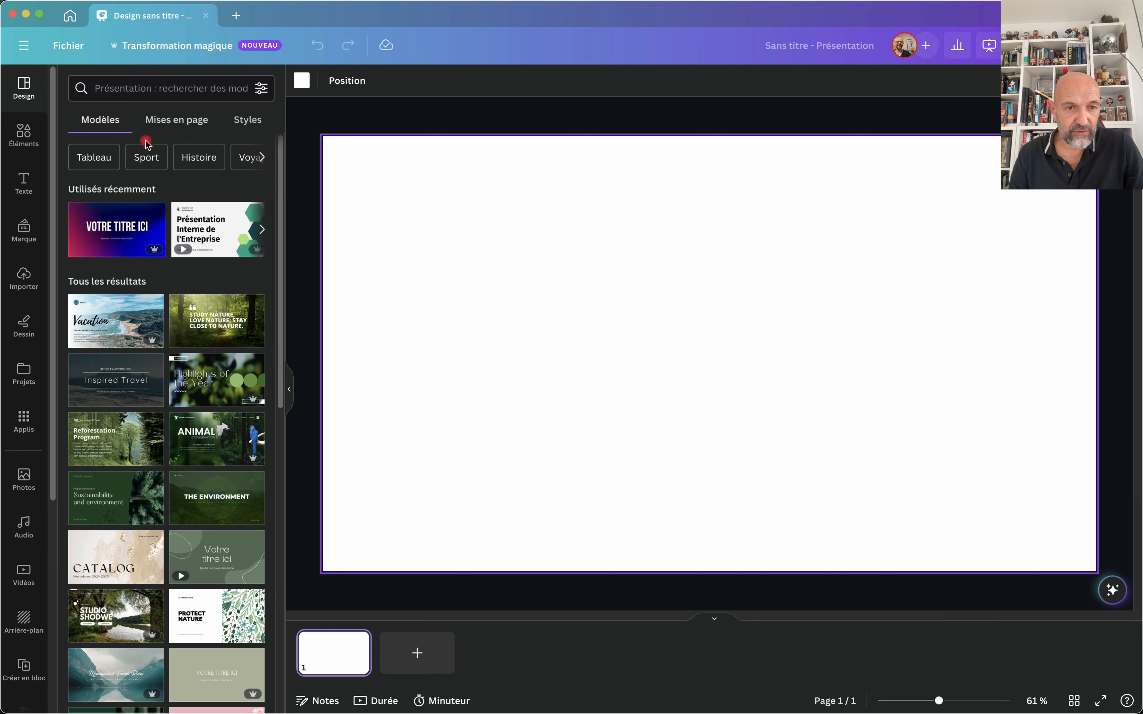
Find the black and yellow modern sport shop template among the Sport templates and apply all 15 of its pages.
{"action": "left_click", "coordinate": [155, 160]}
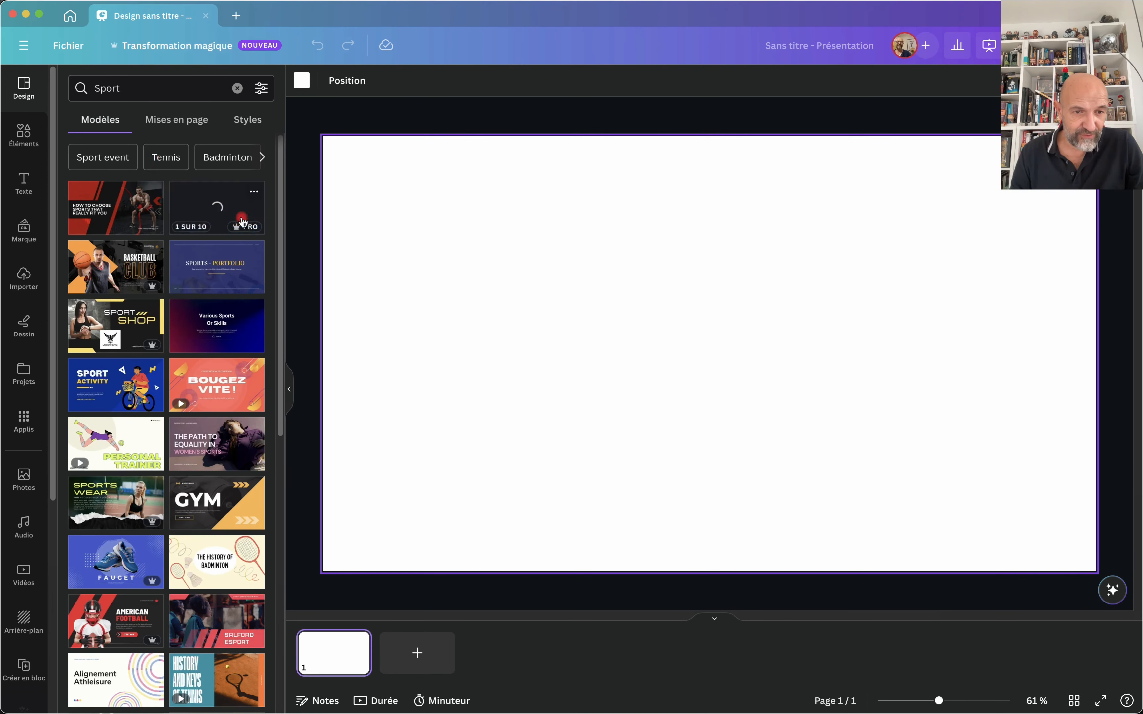
{"action": "left_click", "coordinate": [115, 322]}
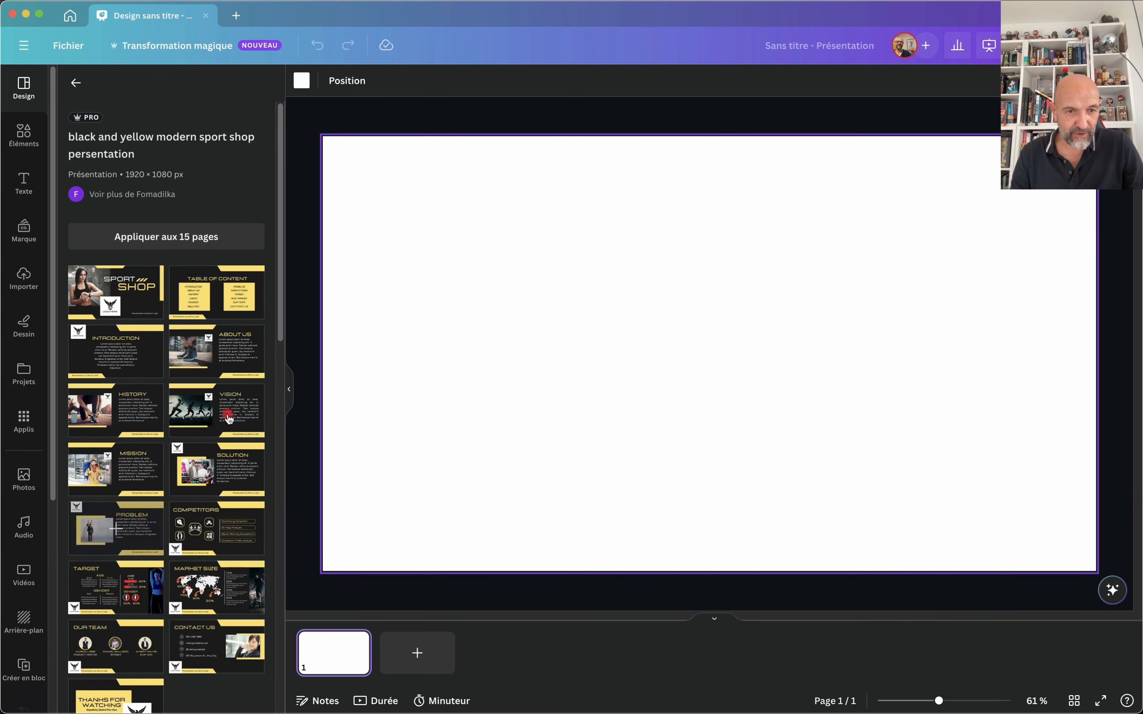
{"action": "left_click", "coordinate": [157, 235]}
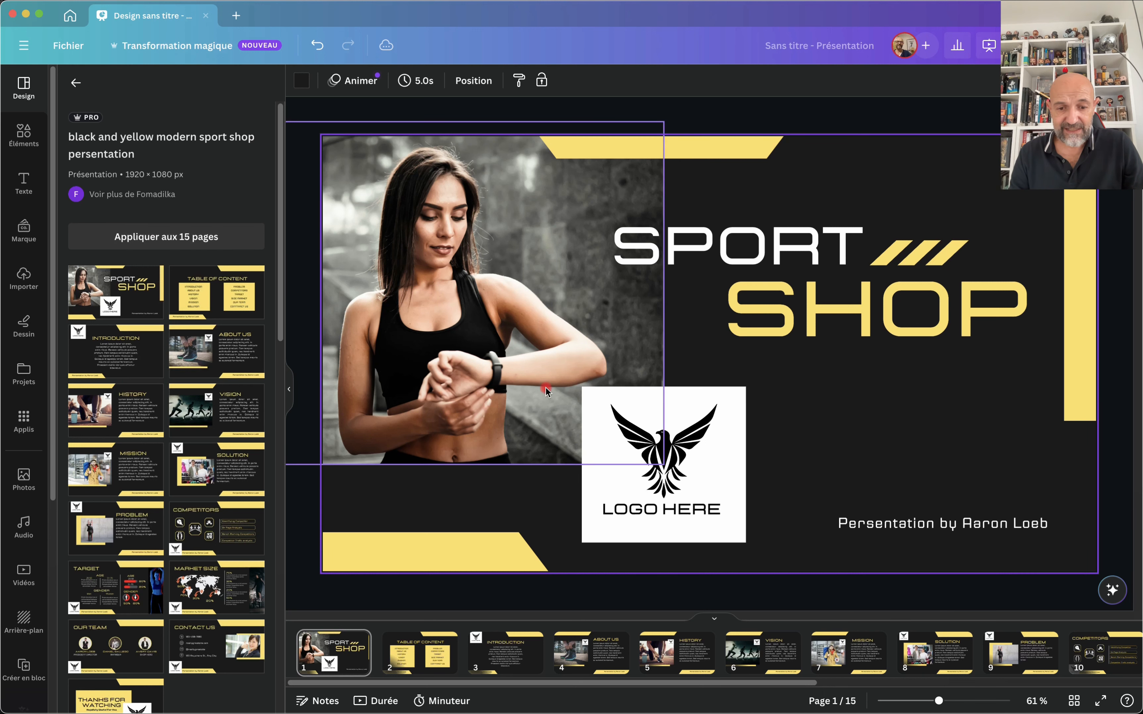
Look through pages 2 to 5 of the presentation, return to the cover page, and check the editor's available tools.
{"action": "left_click", "coordinate": [426, 657]}
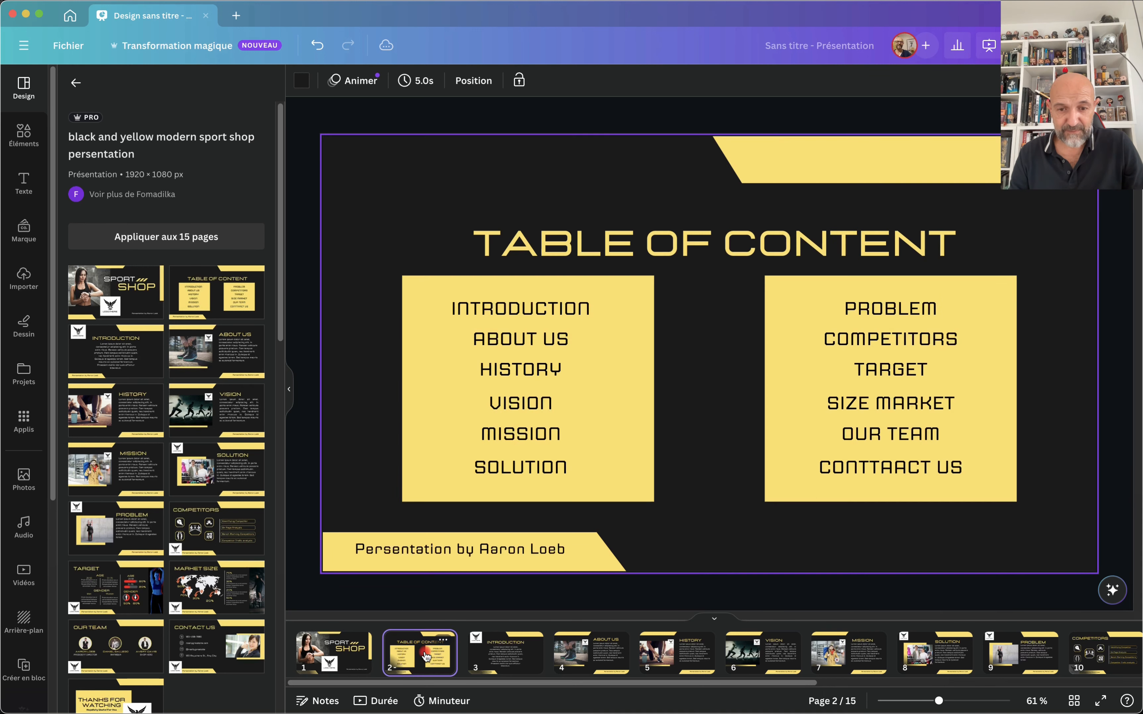
{"action": "left_click", "coordinate": [517, 655]}
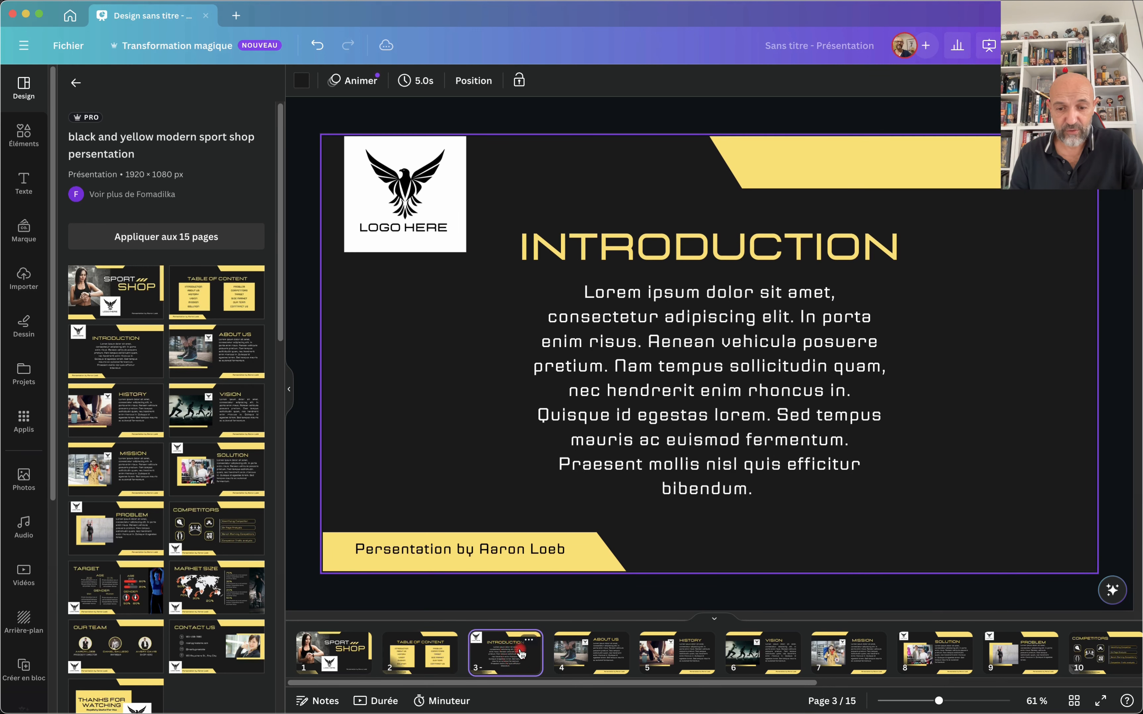
{"action": "left_click", "coordinate": [592, 655]}
{"action": "left_click", "coordinate": [677, 658]}
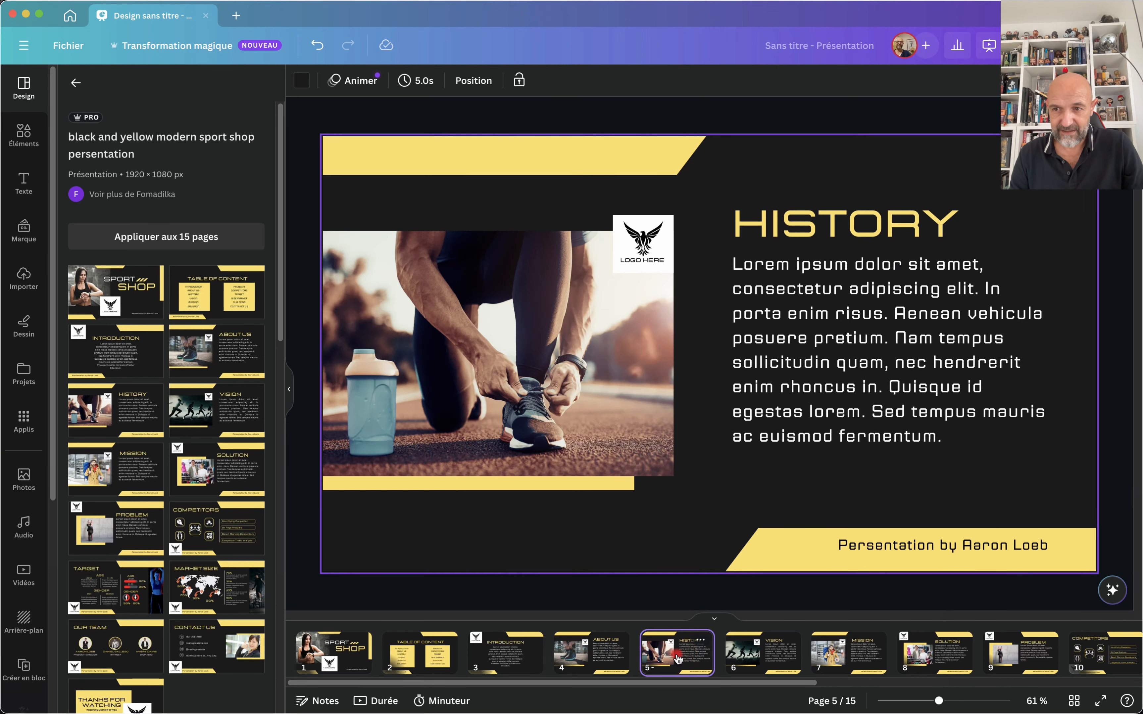
{"action": "left_click", "coordinate": [347, 639]}
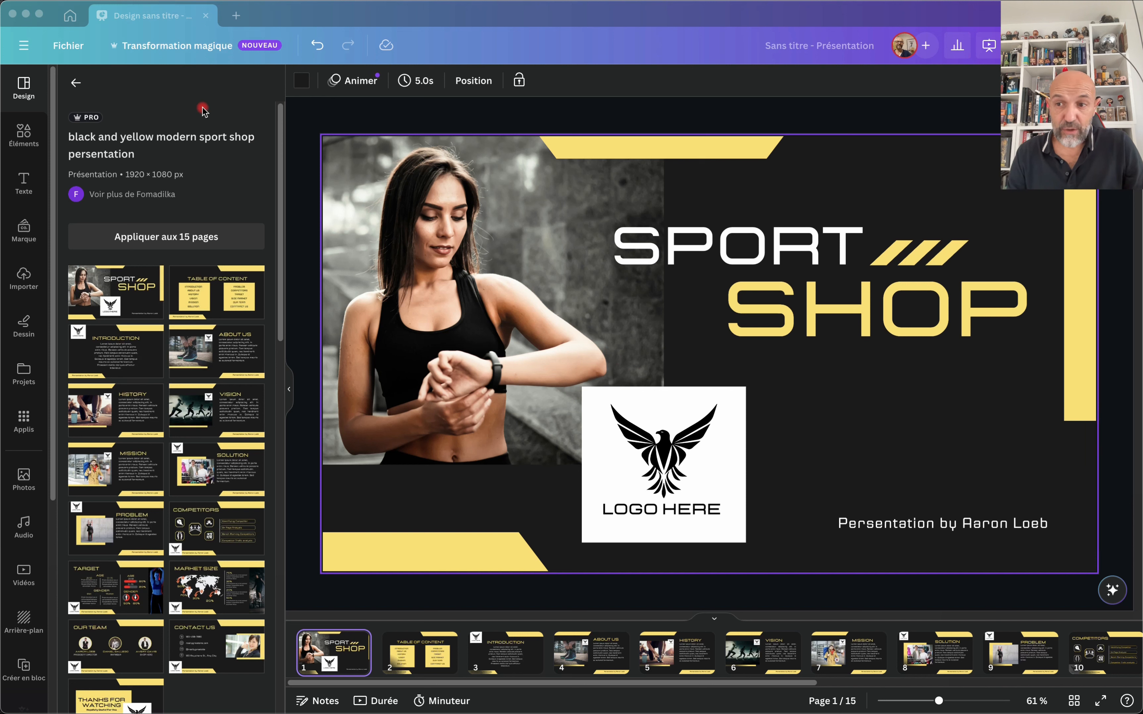
{"action": "scroll", "coordinate": [22, 344], "scroll_direction": "down", "scroll_amount": 6}
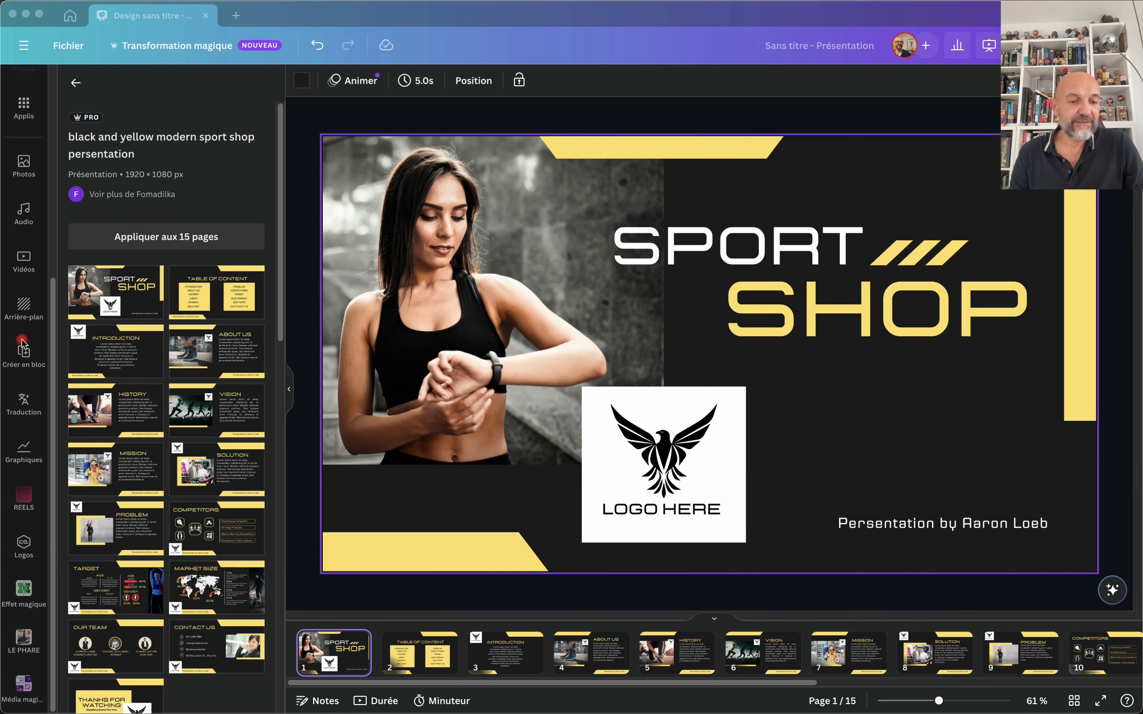
{"action": "scroll", "coordinate": [22, 344], "scroll_direction": "up", "scroll_amount": 1}
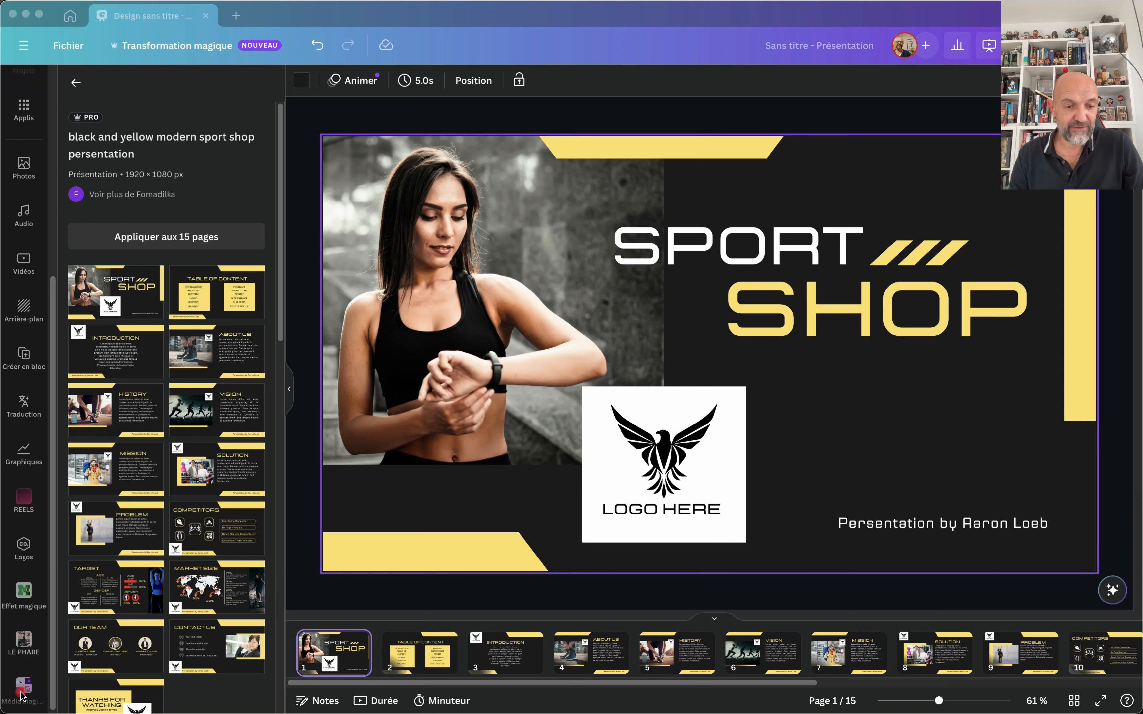
{"action": "scroll", "coordinate": [30, 341], "scroll_direction": "up", "scroll_amount": 6}
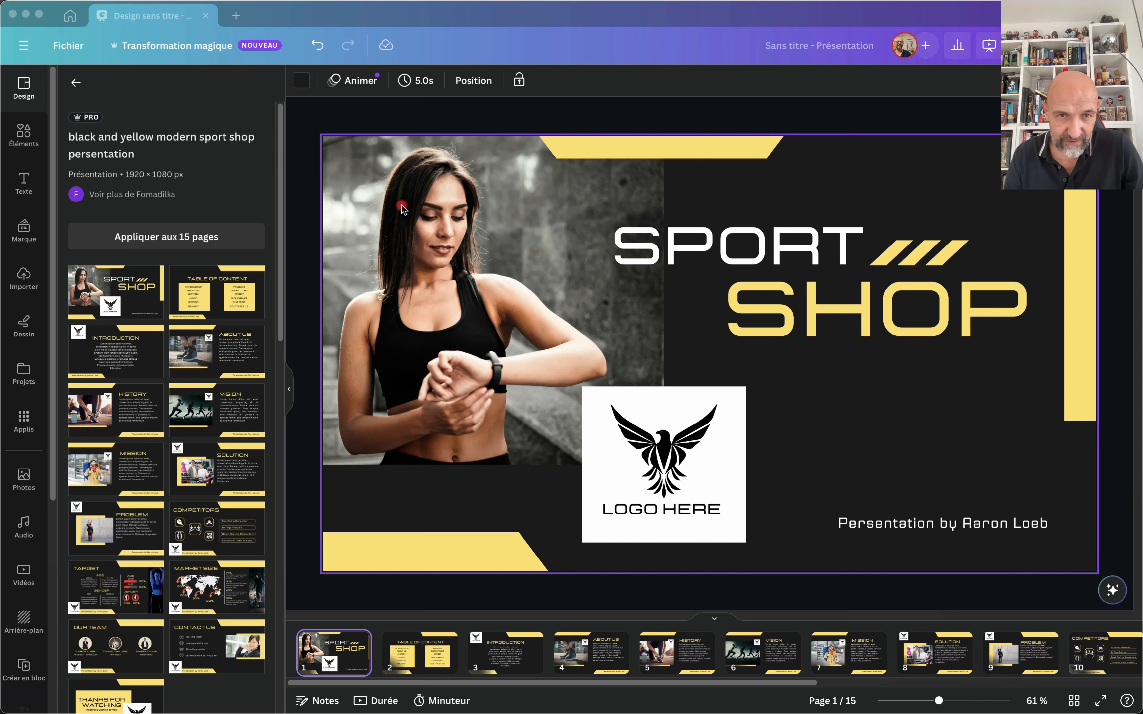
Apply the Fête page animation combination to all pages of the presentation.
{"action": "left_click", "coordinate": [357, 82]}
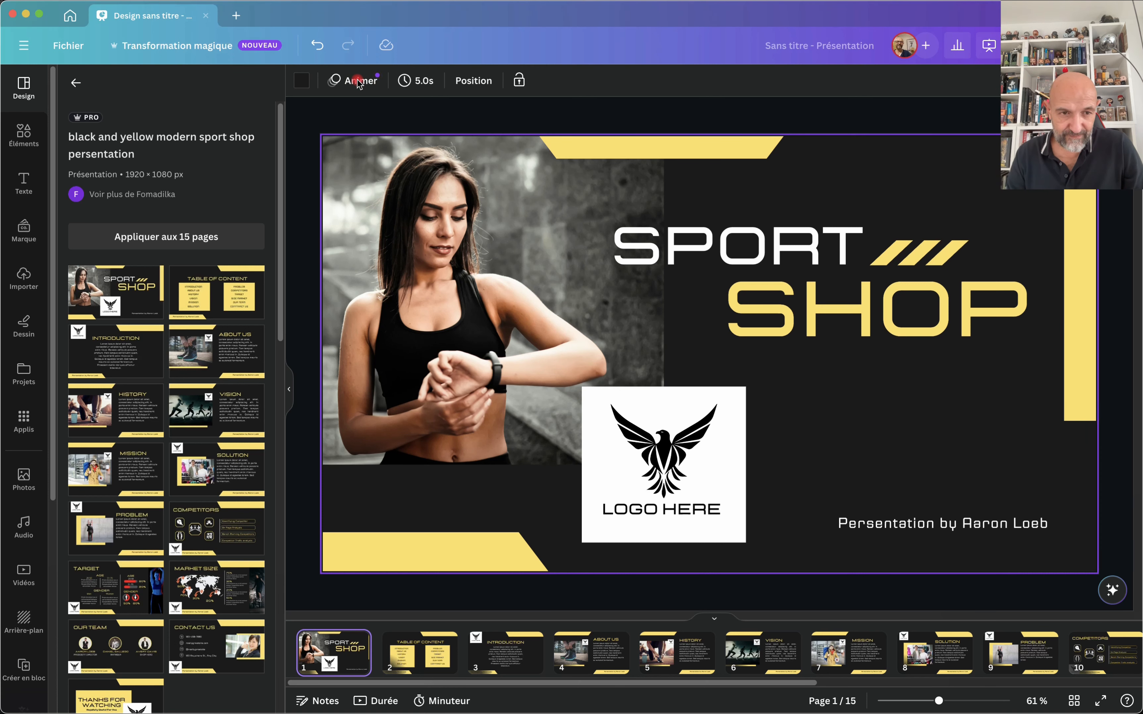
{"action": "left_click", "coordinate": [358, 82]}
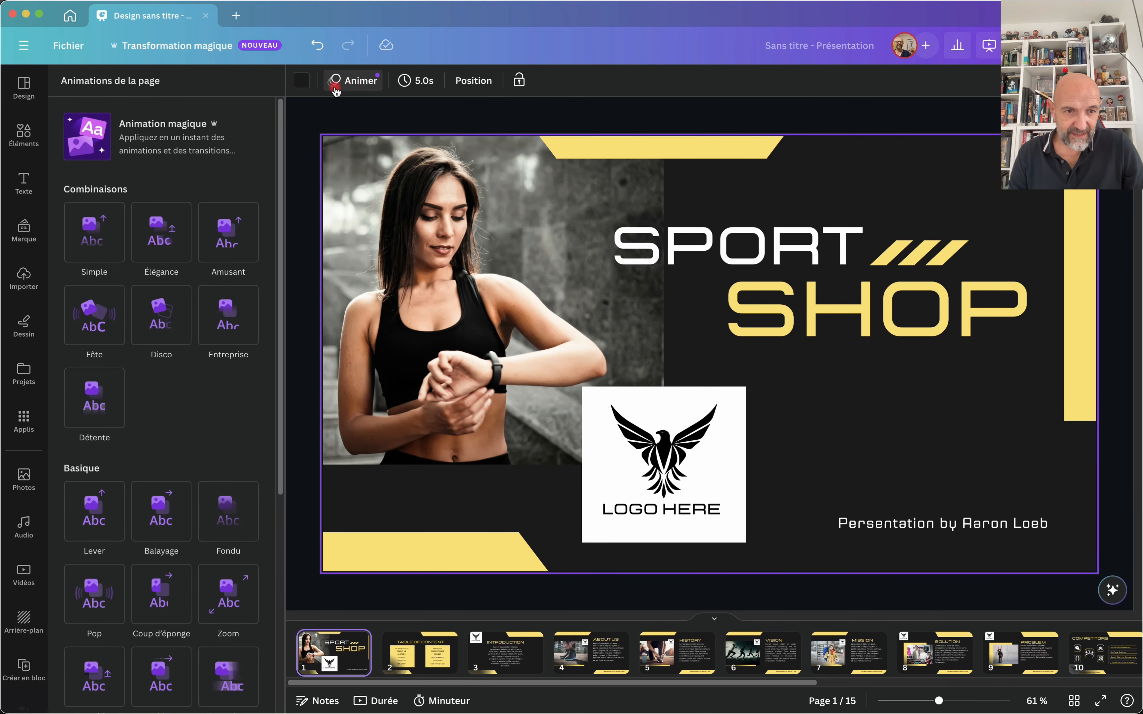
{"action": "scroll", "coordinate": [229, 449], "scroll_direction": "down", "scroll_amount": 2}
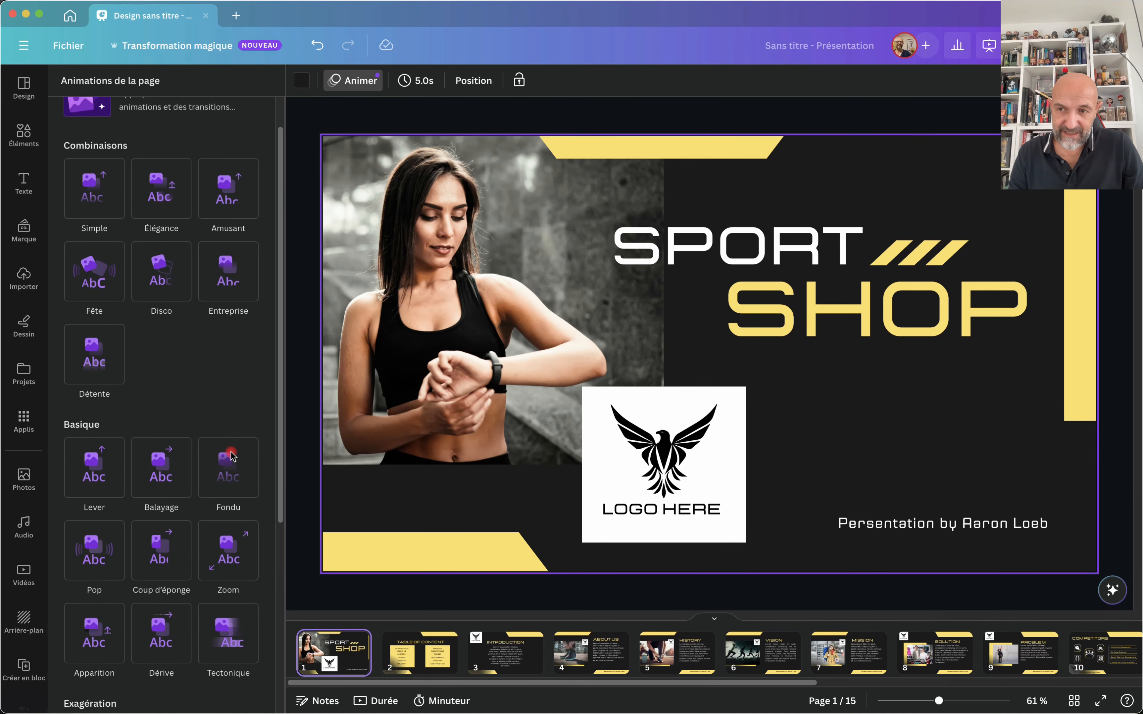
{"action": "scroll", "coordinate": [231, 455], "scroll_direction": "down", "scroll_amount": 6}
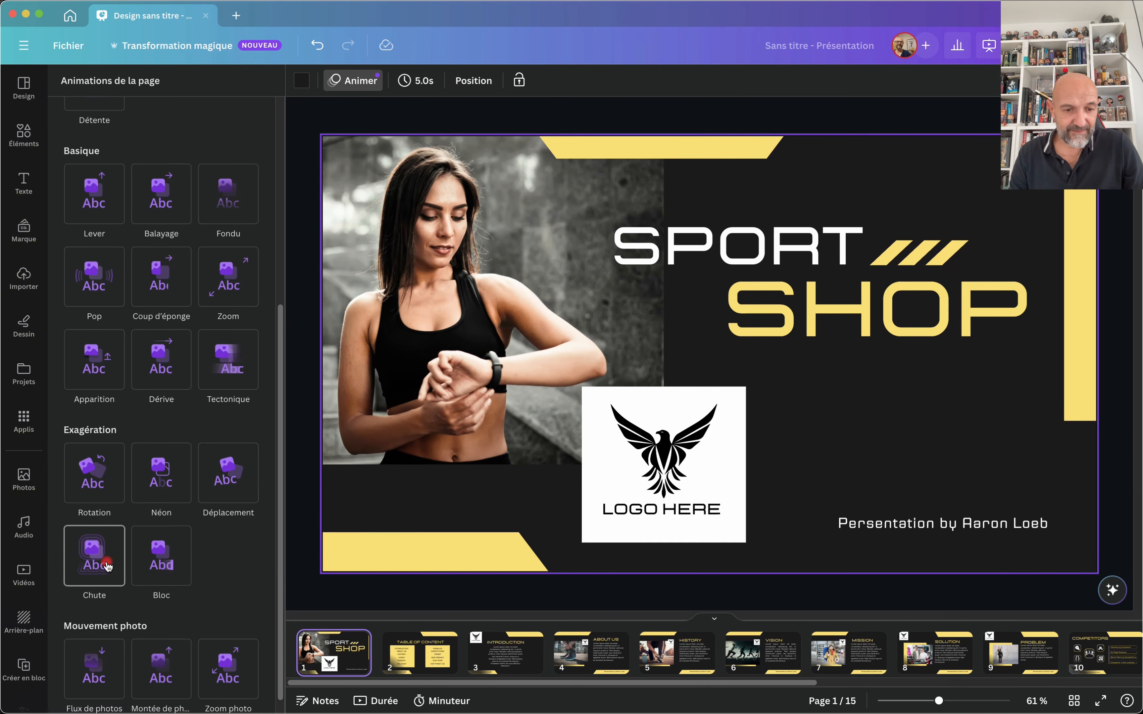
{"action": "scroll", "coordinate": [107, 567], "scroll_direction": "up", "scroll_amount": 7}
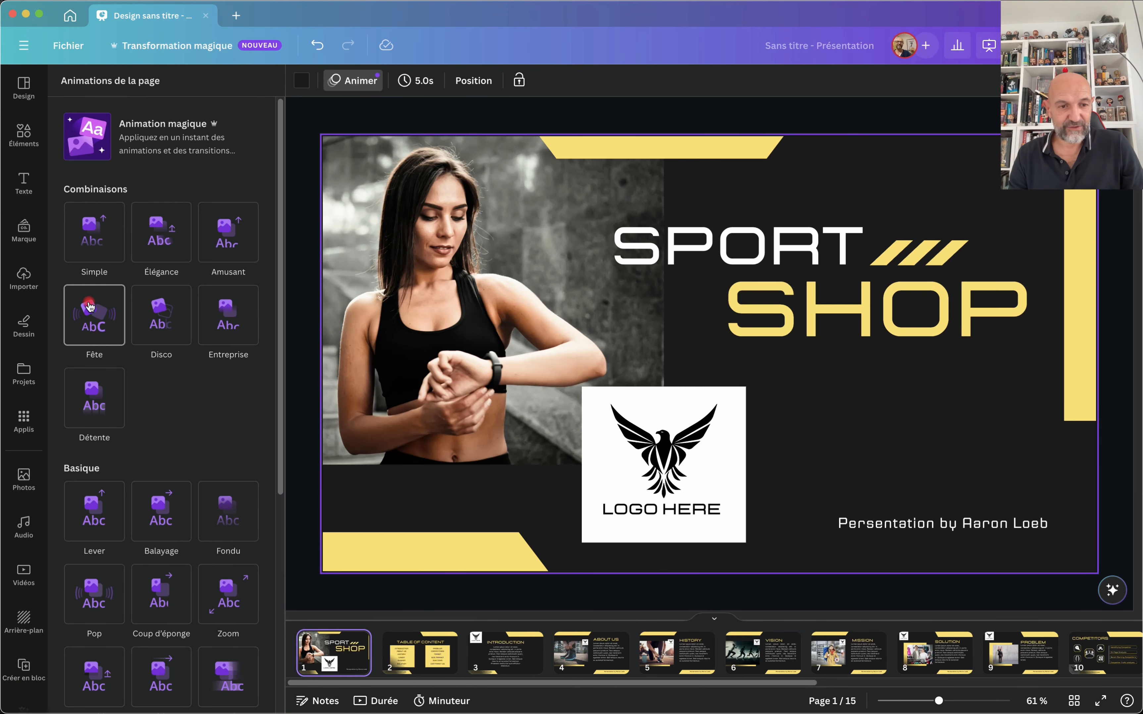
{"action": "left_click", "coordinate": [90, 307]}
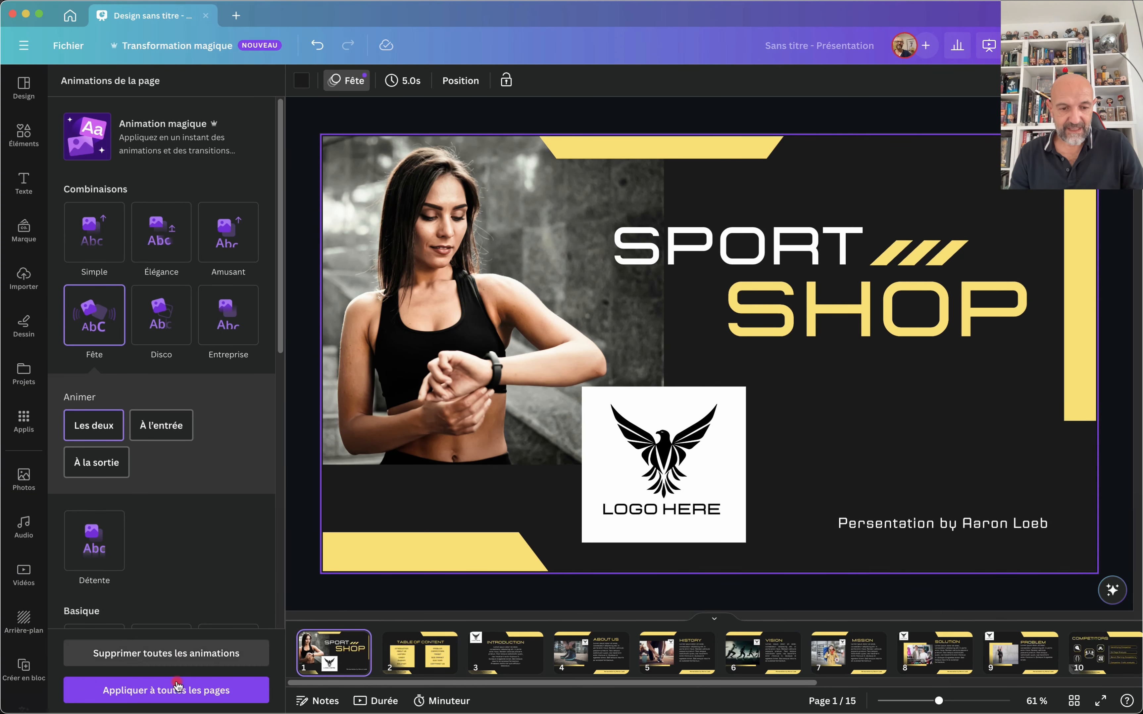
{"action": "left_click", "coordinate": [172, 699]}
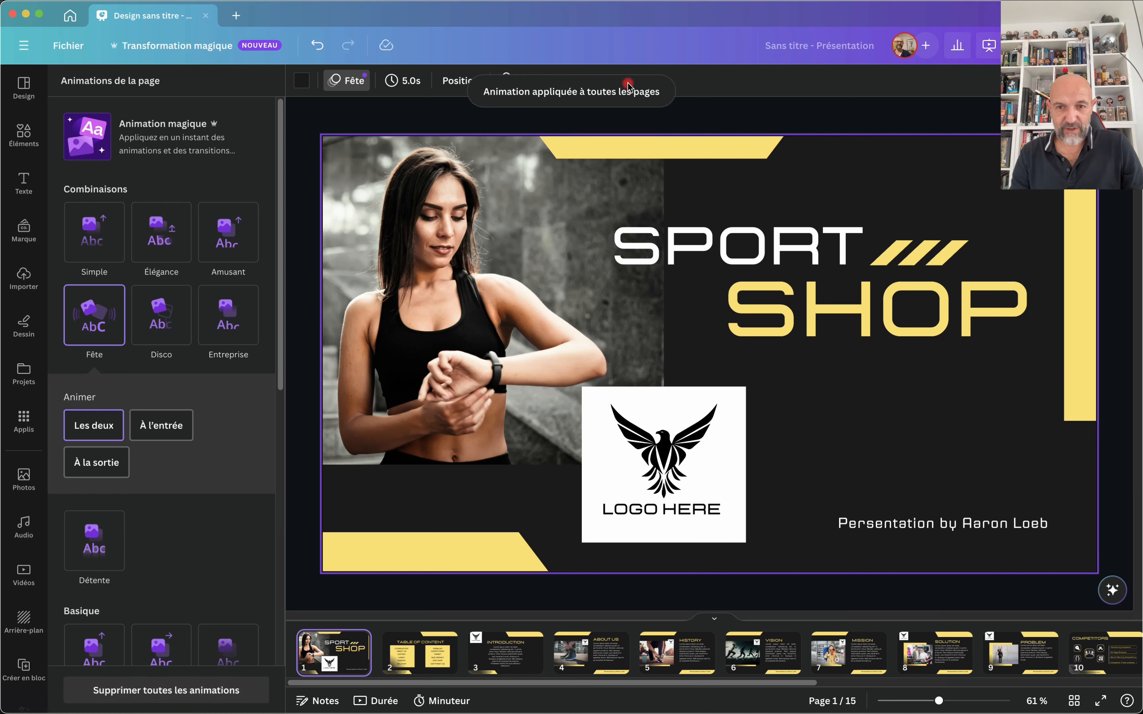
Present the design in full screen, check the animations from the cover through the Solution page, and return to the editor.
{"action": "left_click", "coordinate": [989, 47]}
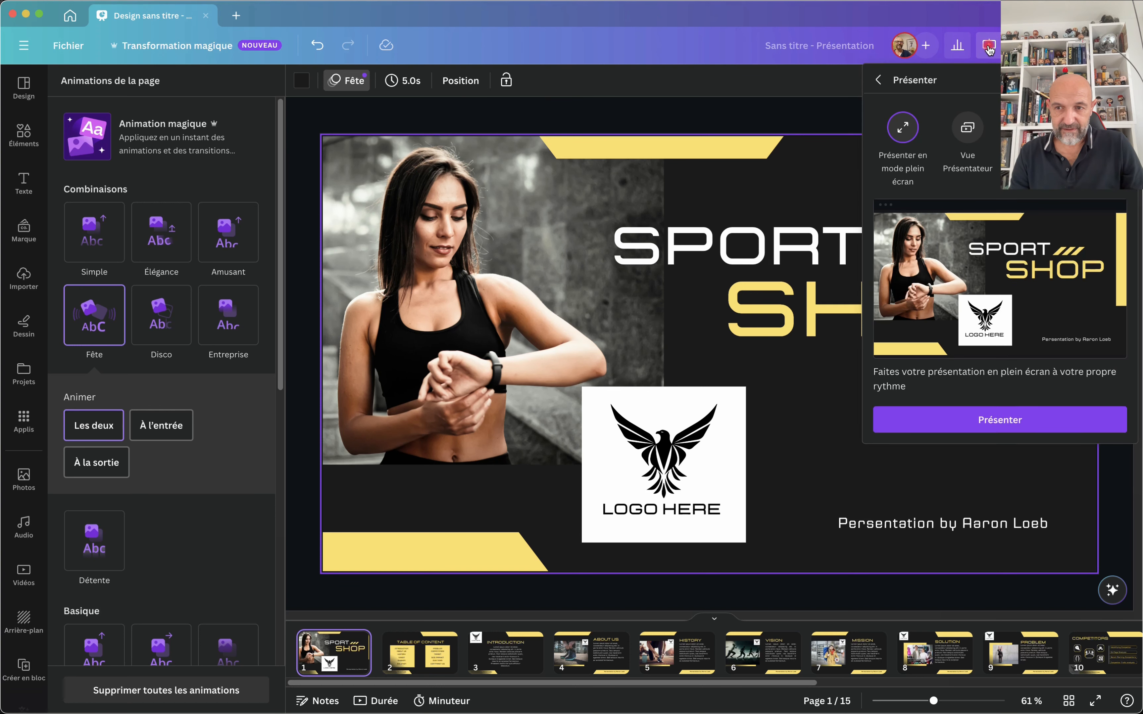
{"action": "left_click", "coordinate": [893, 419]}
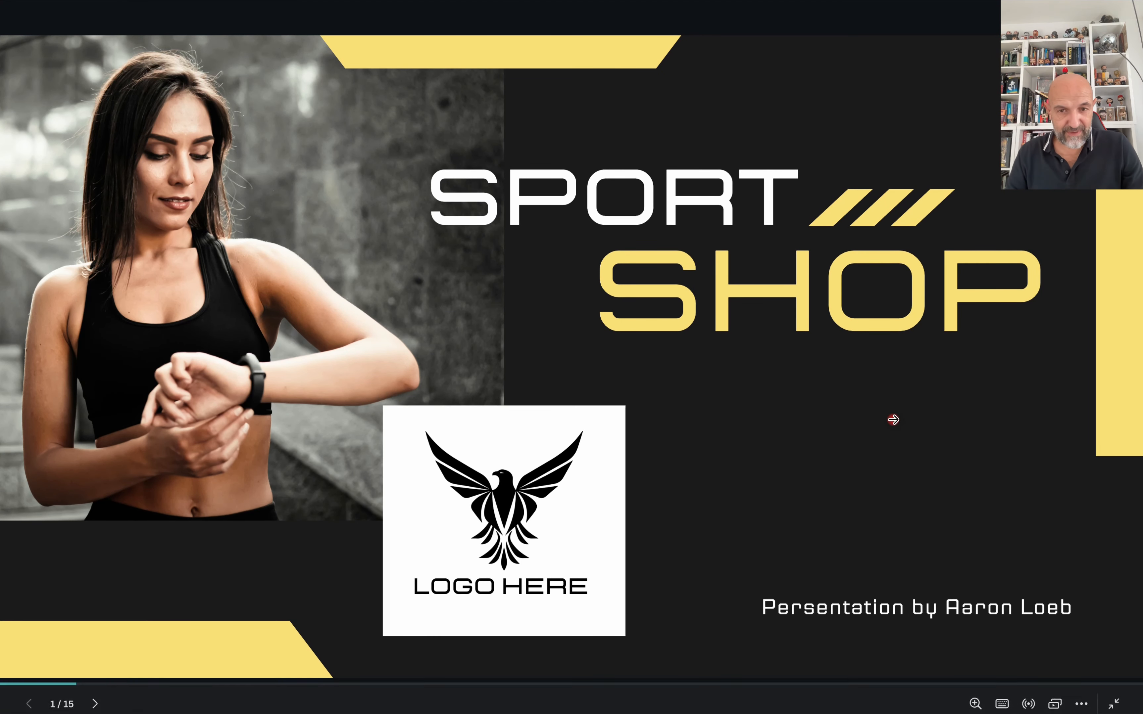
{"action": "left_click", "coordinate": [893, 420]}
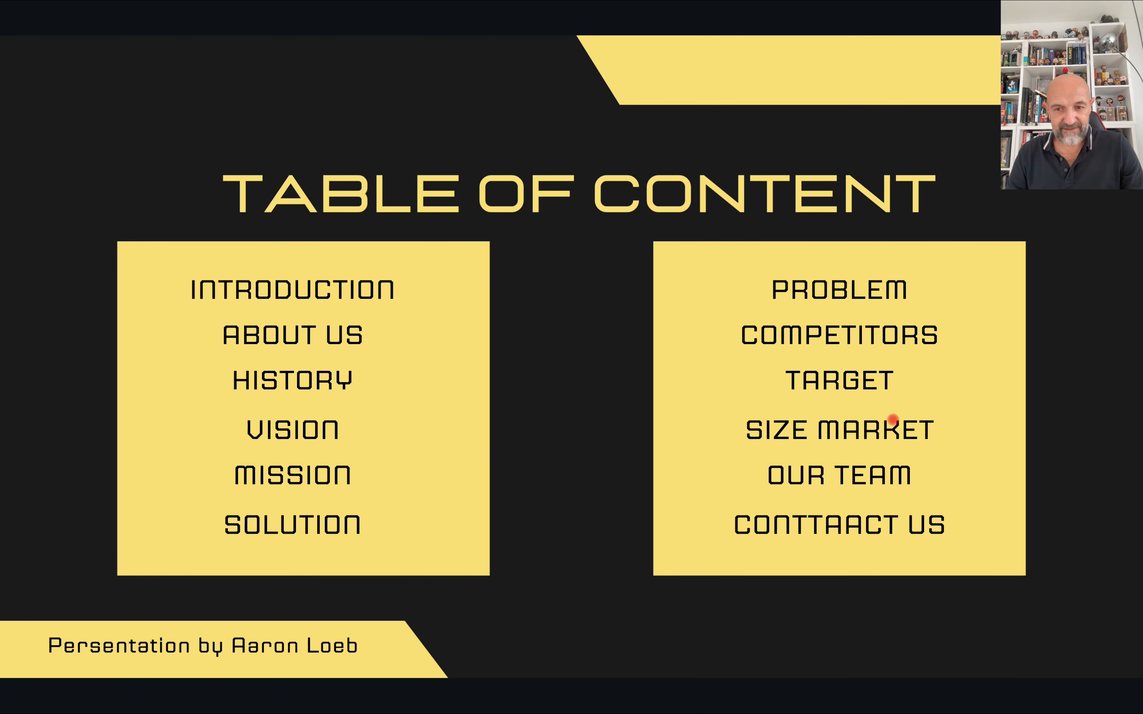
{"action": "left_click", "coordinate": [892, 420]}
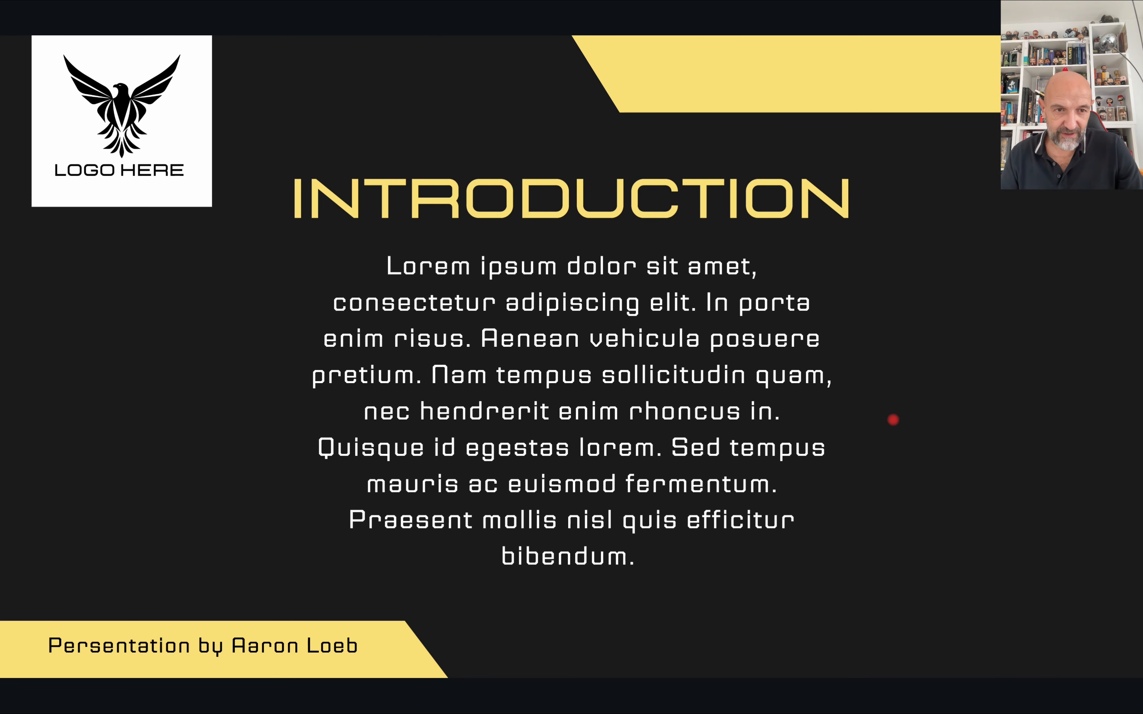
{"action": "left_click", "coordinate": [892, 419]}
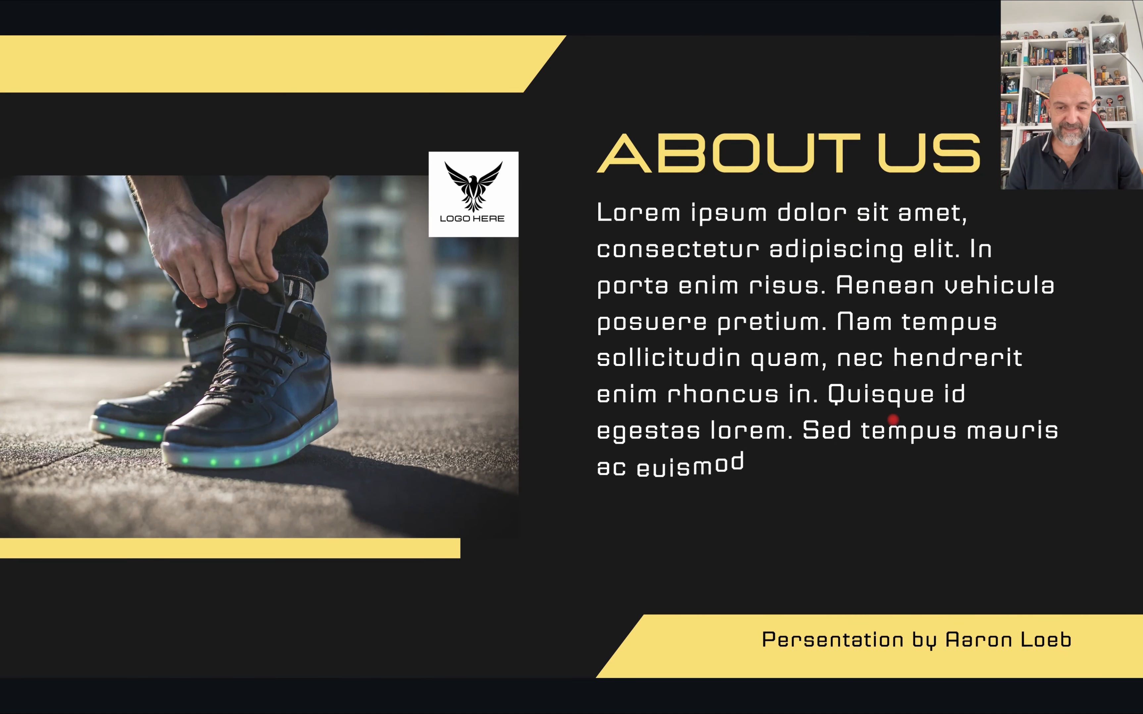
{"action": "left_click", "coordinate": [892, 419]}
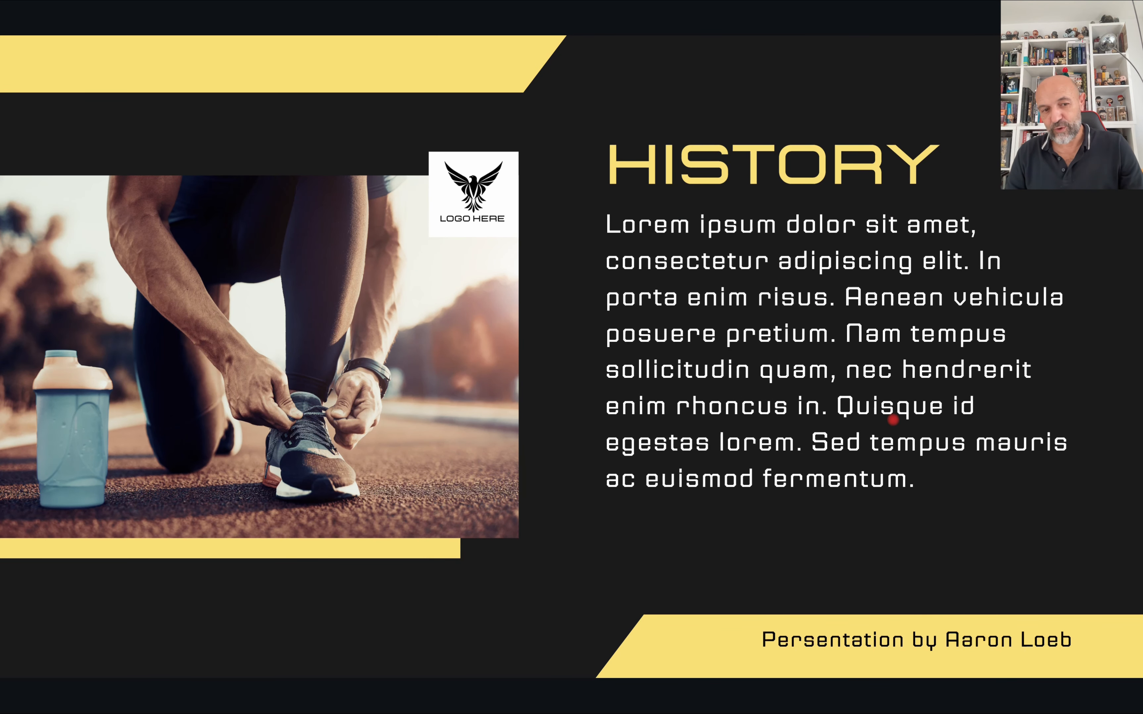
{"action": "left_click", "coordinate": [893, 418]}
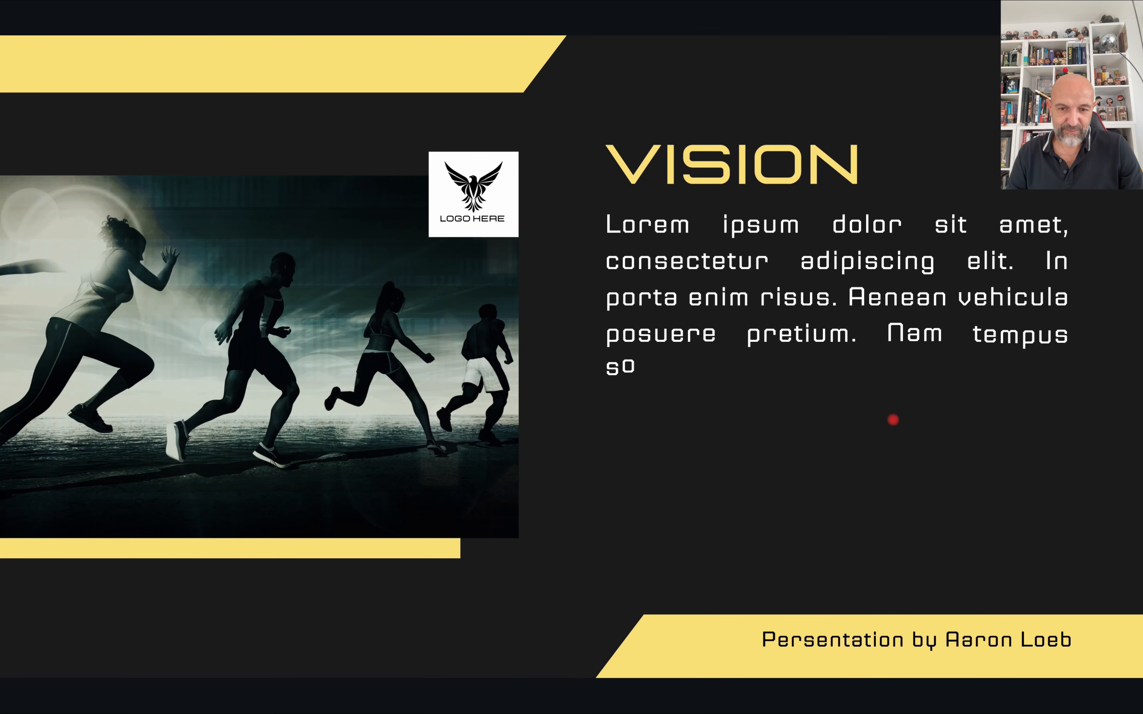
{"action": "left_click", "coordinate": [893, 419]}
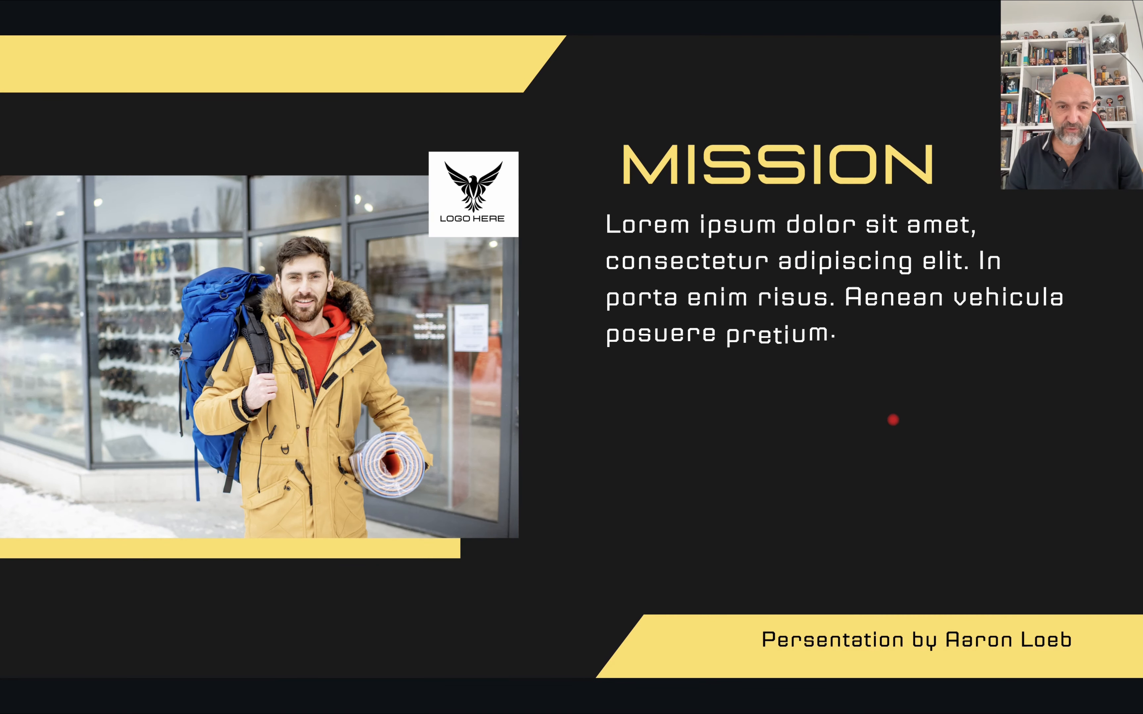
{"action": "left_click", "coordinate": [892, 418]}
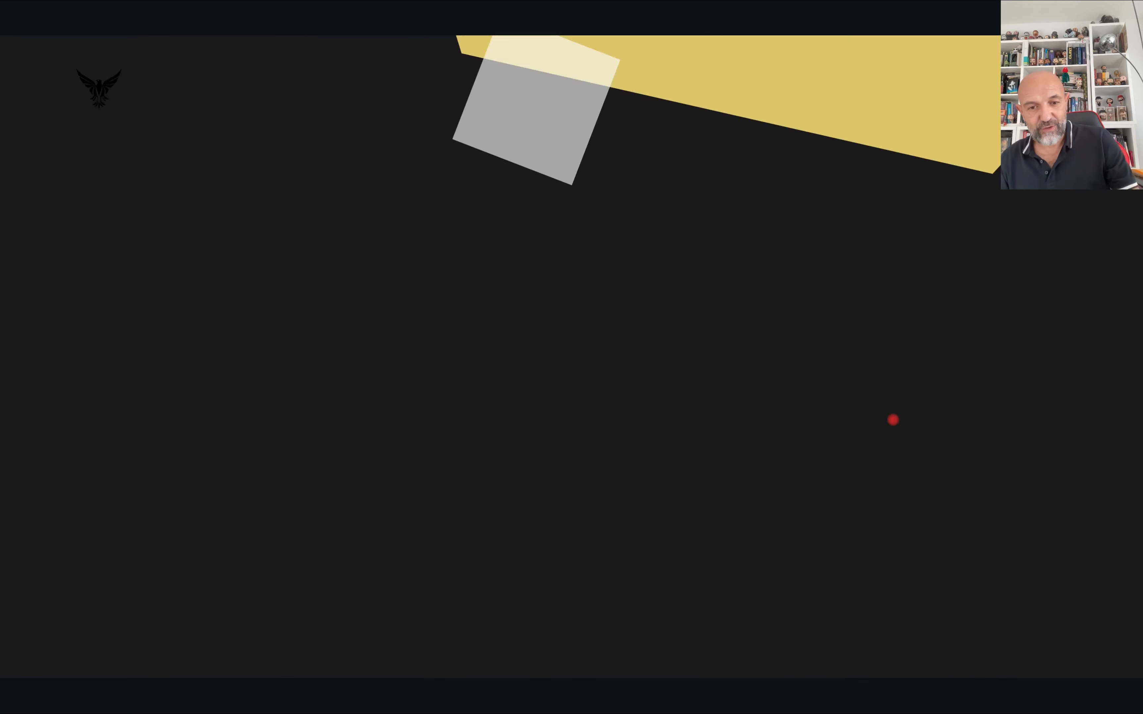
{"action": "key", "text": "Escape"}
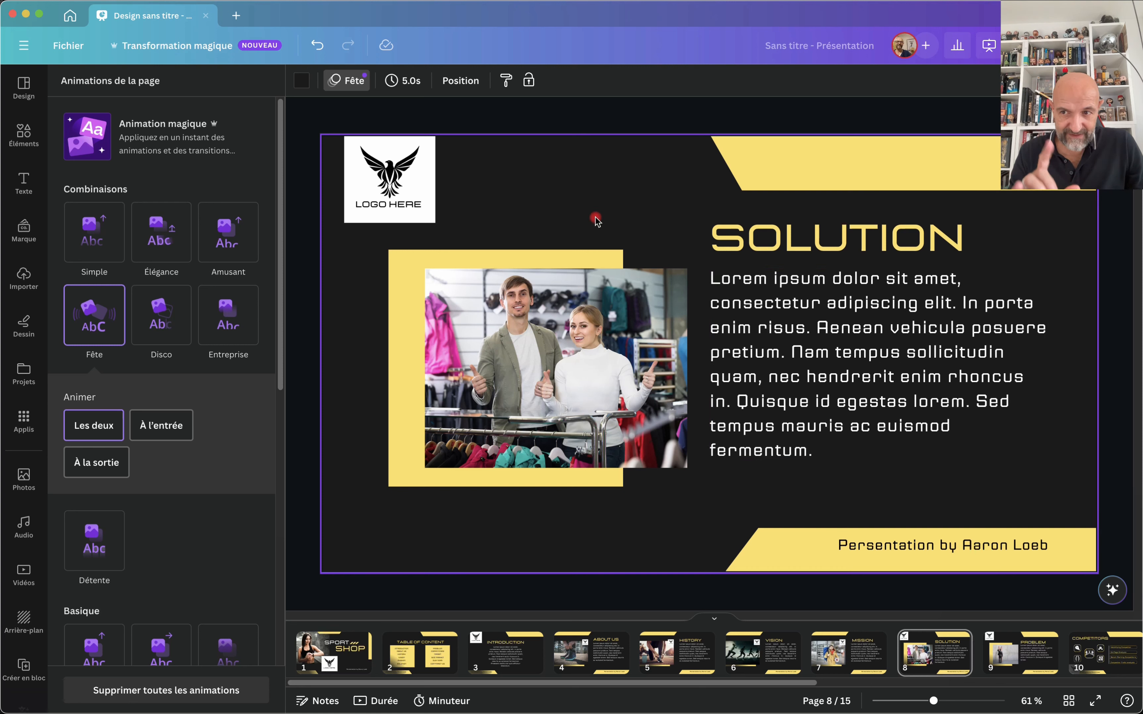
Create a new Publication Instagram (Carré) design and apply the Red Bold Thank You Followers Milestone template.
{"action": "left_click", "coordinate": [236, 16]}
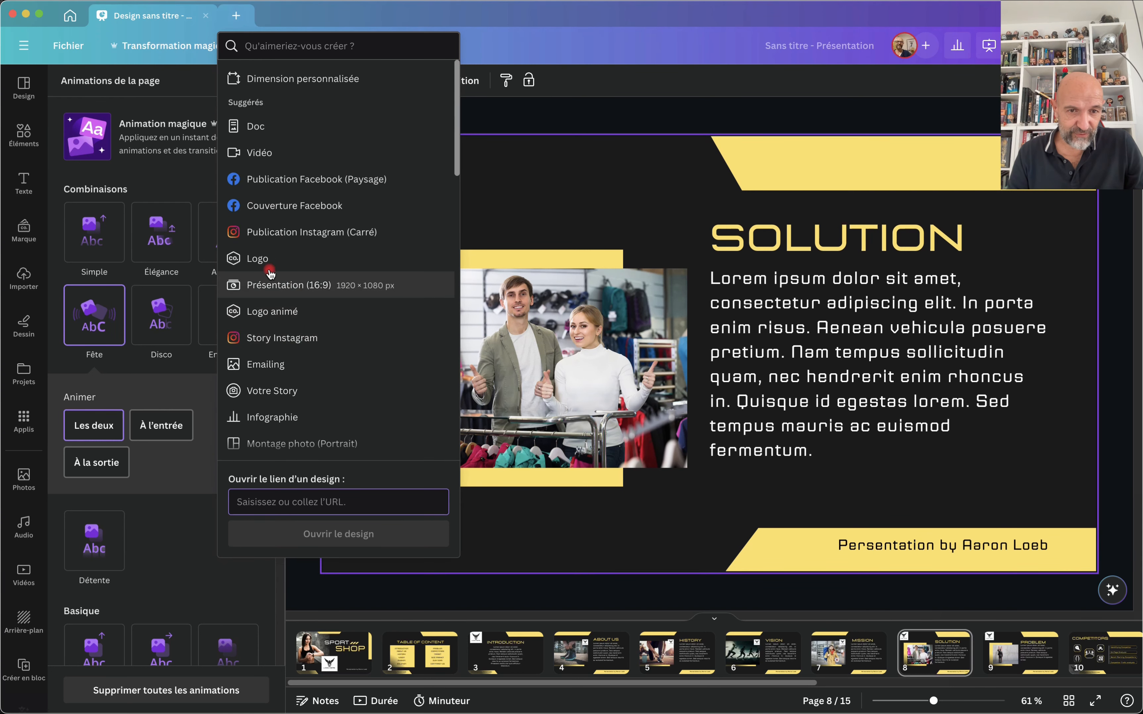
{"action": "left_click", "coordinate": [261, 236]}
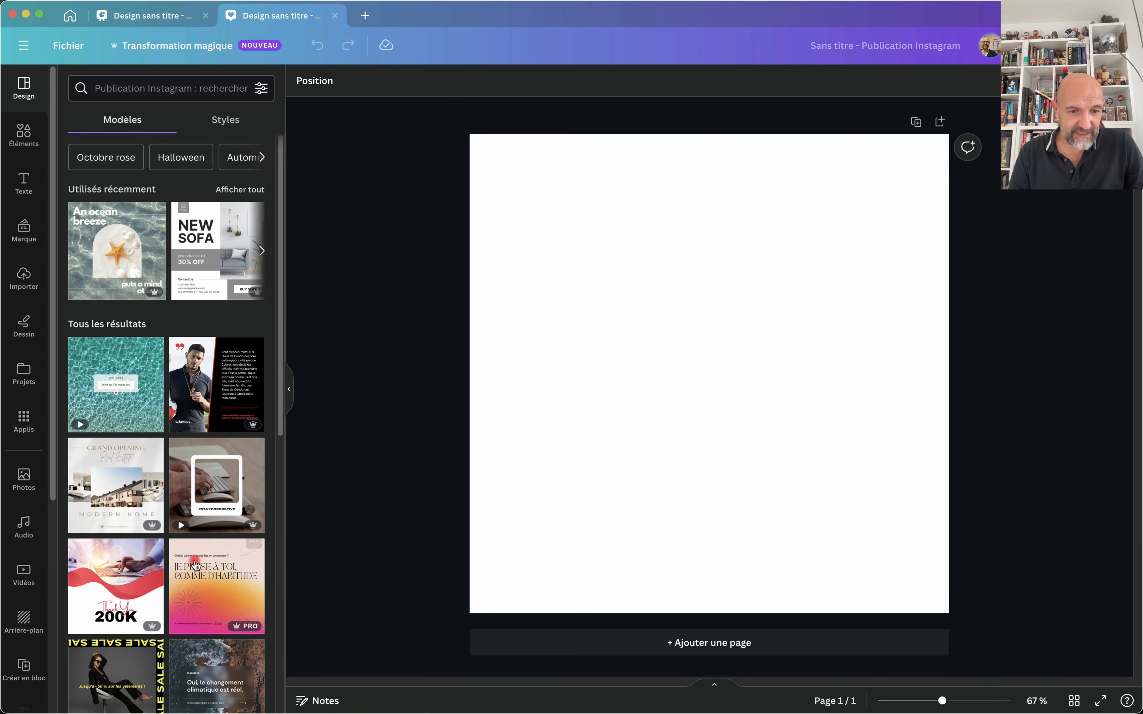
{"action": "left_click", "coordinate": [131, 593]}
{"action": "left_click", "coordinate": [574, 348]}
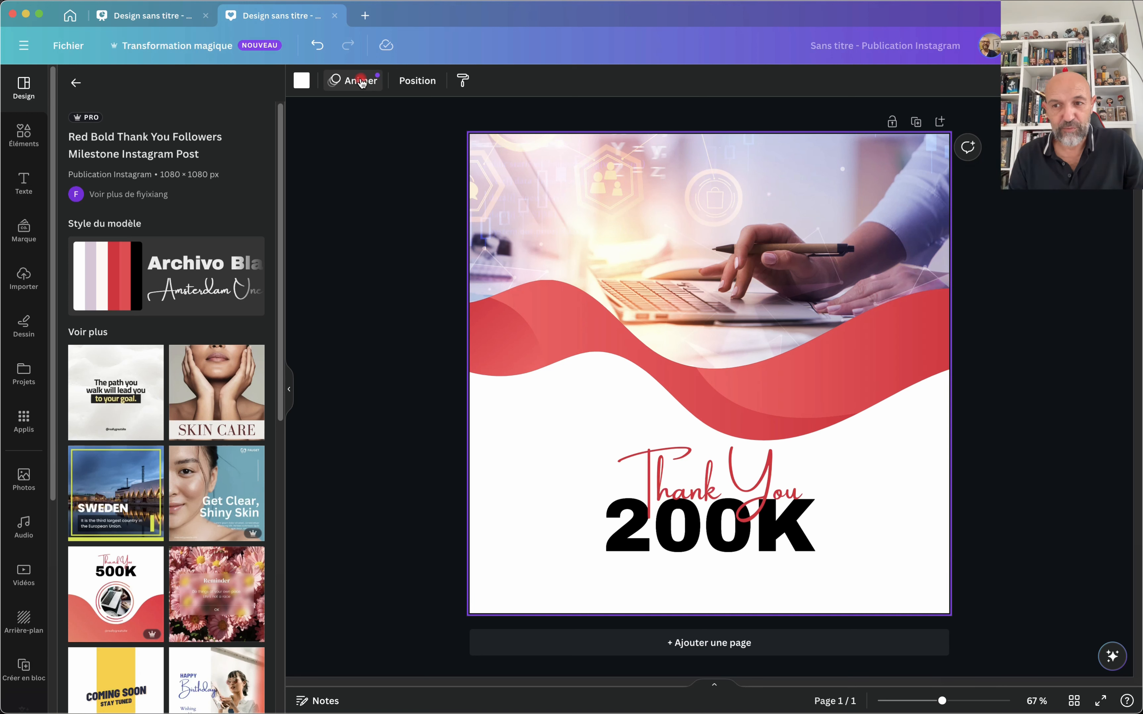
Preview the Élégance, Fête and Entreprise page animations on the Thank You 200K post.
{"action": "left_click", "coordinate": [362, 82]}
{"action": "left_click", "coordinate": [159, 239]}
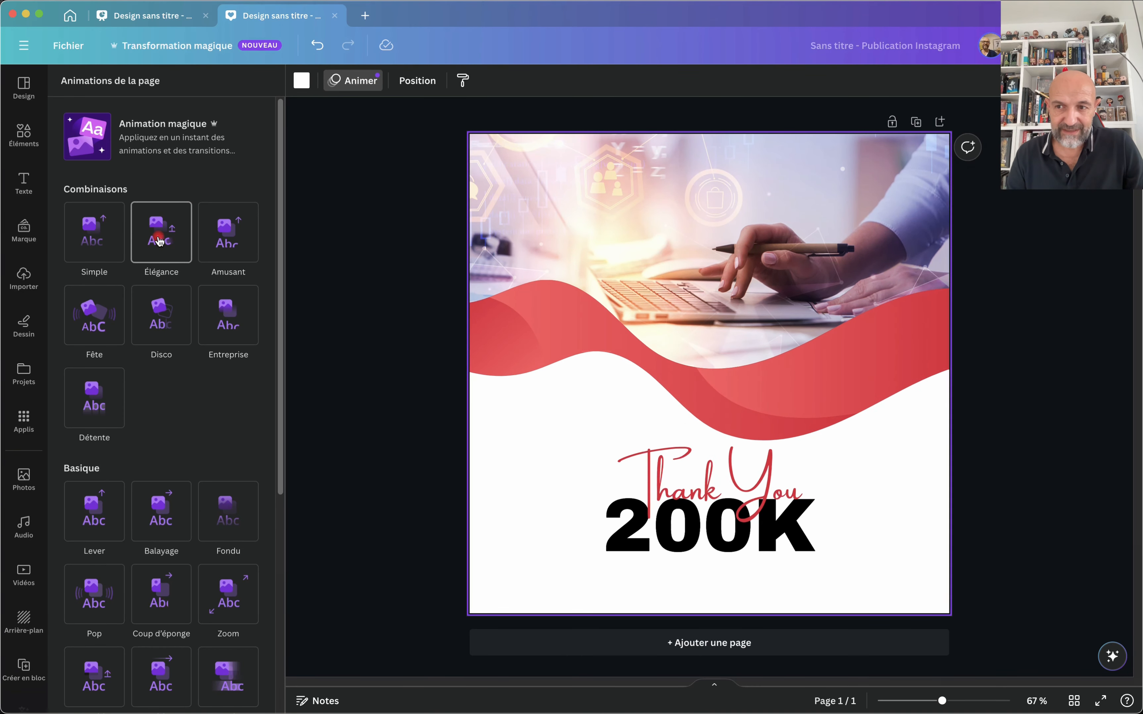
{"action": "left_click", "coordinate": [91, 313]}
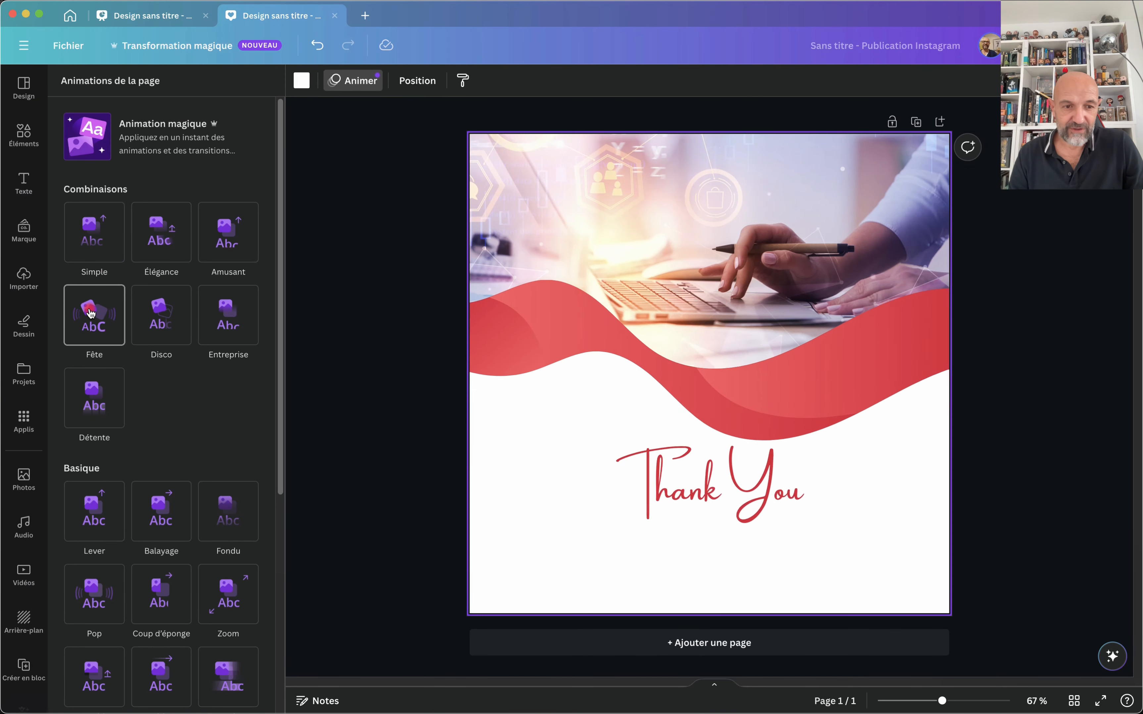
{"action": "left_click", "coordinate": [236, 315]}
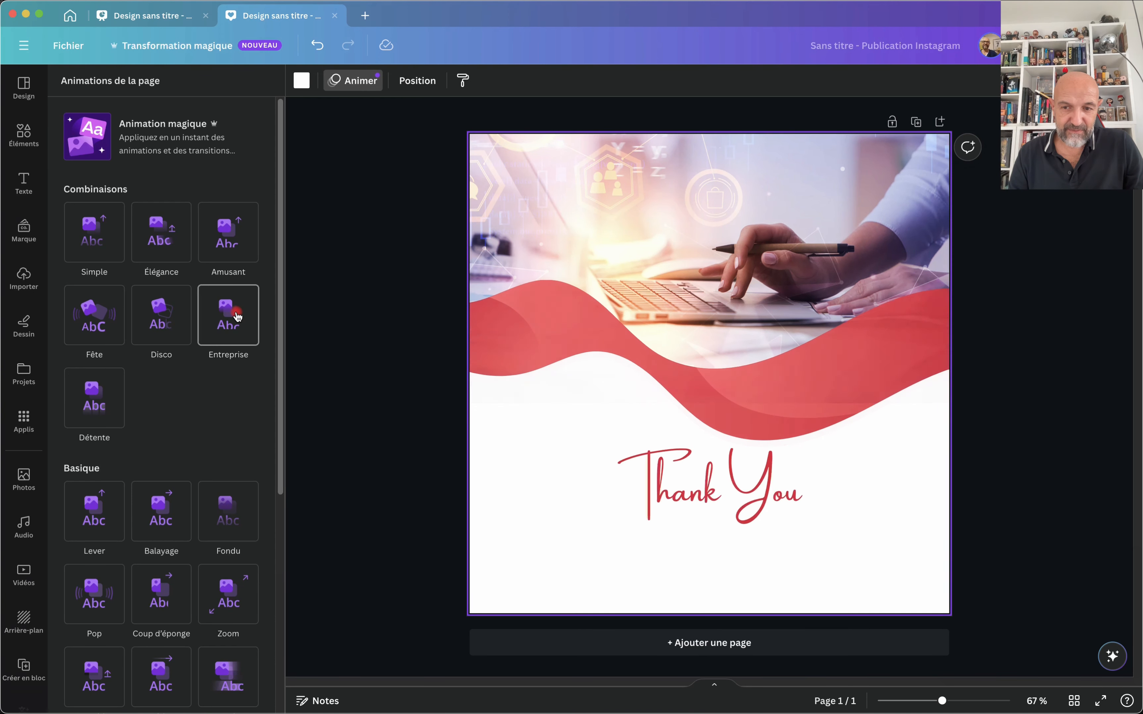
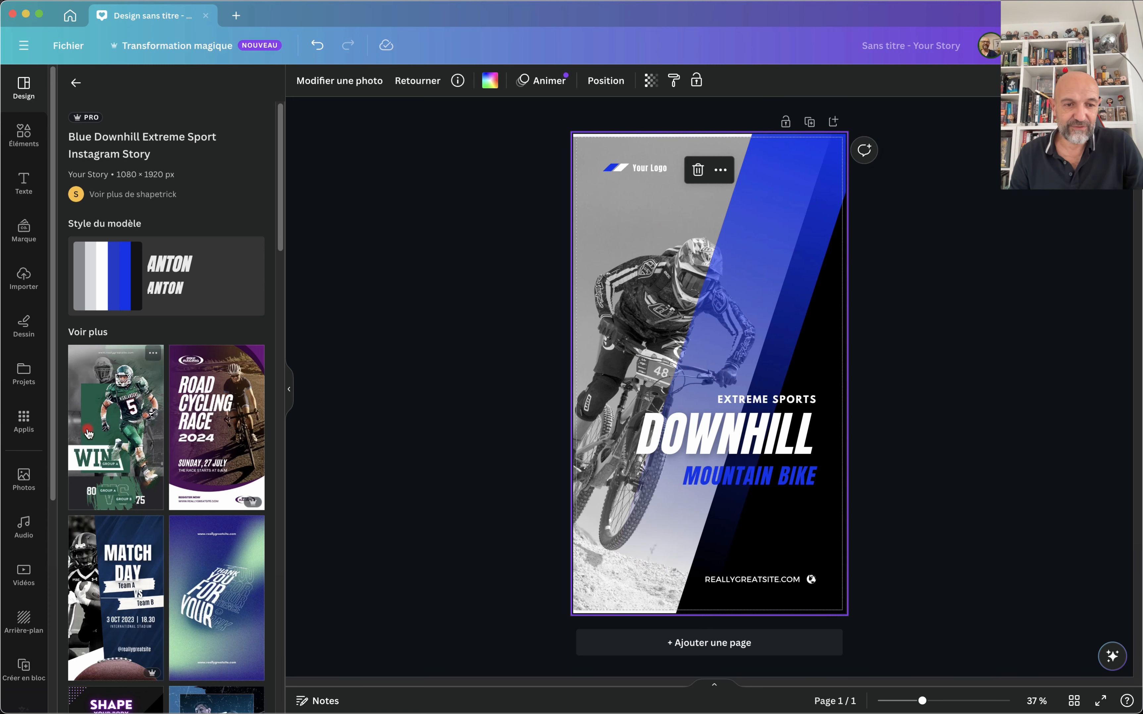
Replace the mountain bike story's template with the Green Grunge American Football Final Score Instagram Story template.
{"action": "left_click", "coordinate": [117, 422]}
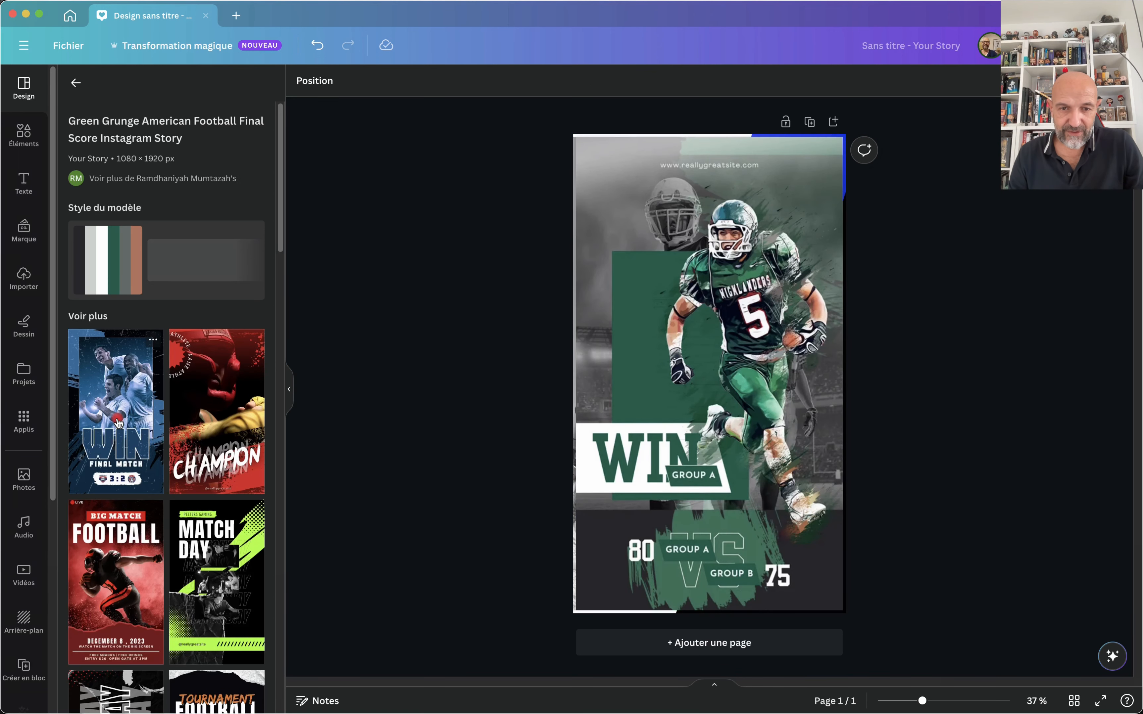
Move the football player photo slightly down and to the left, and preview the Balayage and Lever photo animations on it.
{"action": "left_click", "coordinate": [761, 414]}
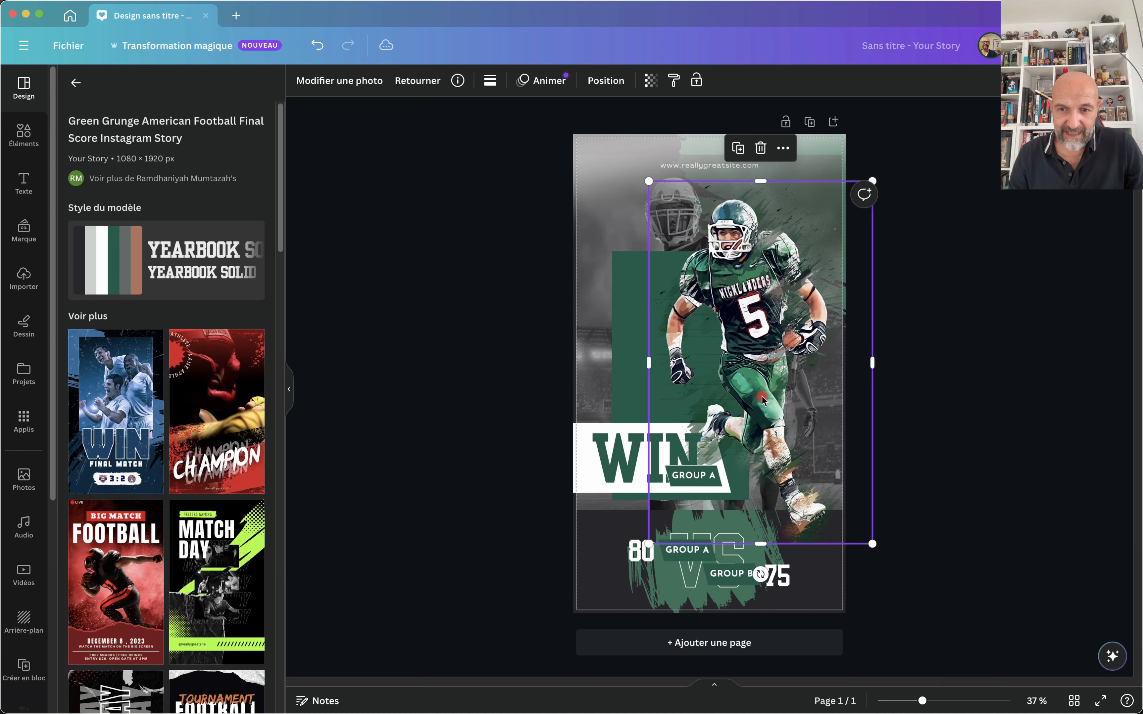
{"action": "left_click_drag", "start_coordinate": [759, 331], "coordinate": [738, 344]}
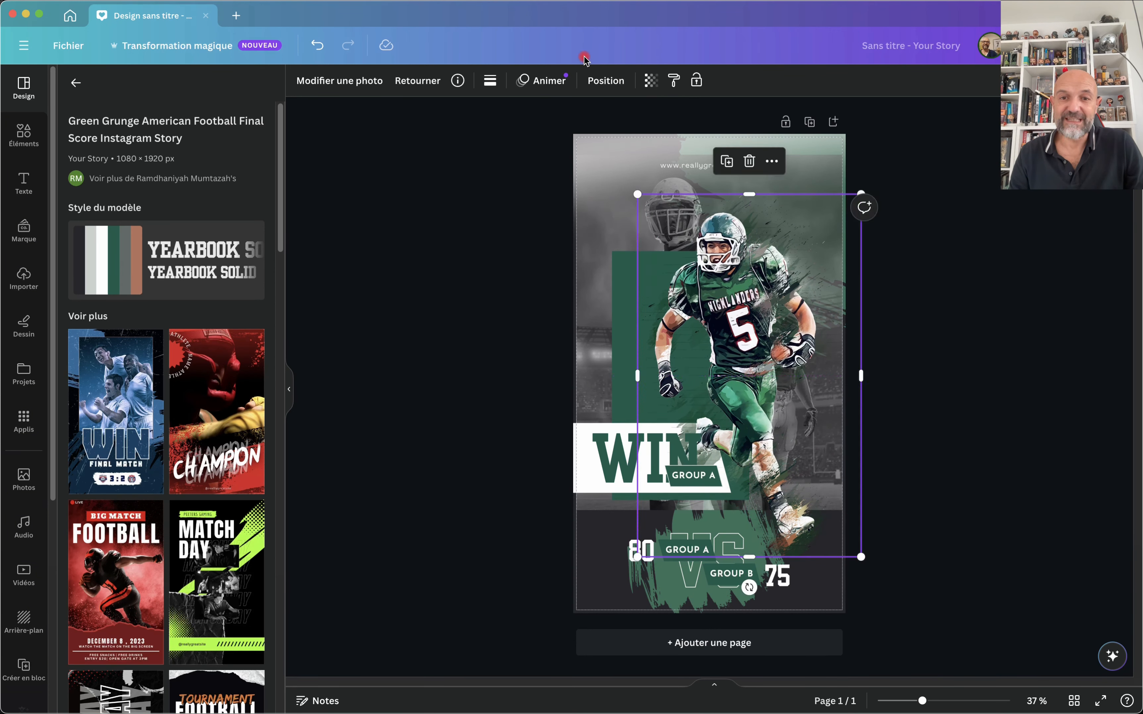
{"action": "left_click", "coordinate": [546, 79]}
{"action": "left_click", "coordinate": [151, 242]}
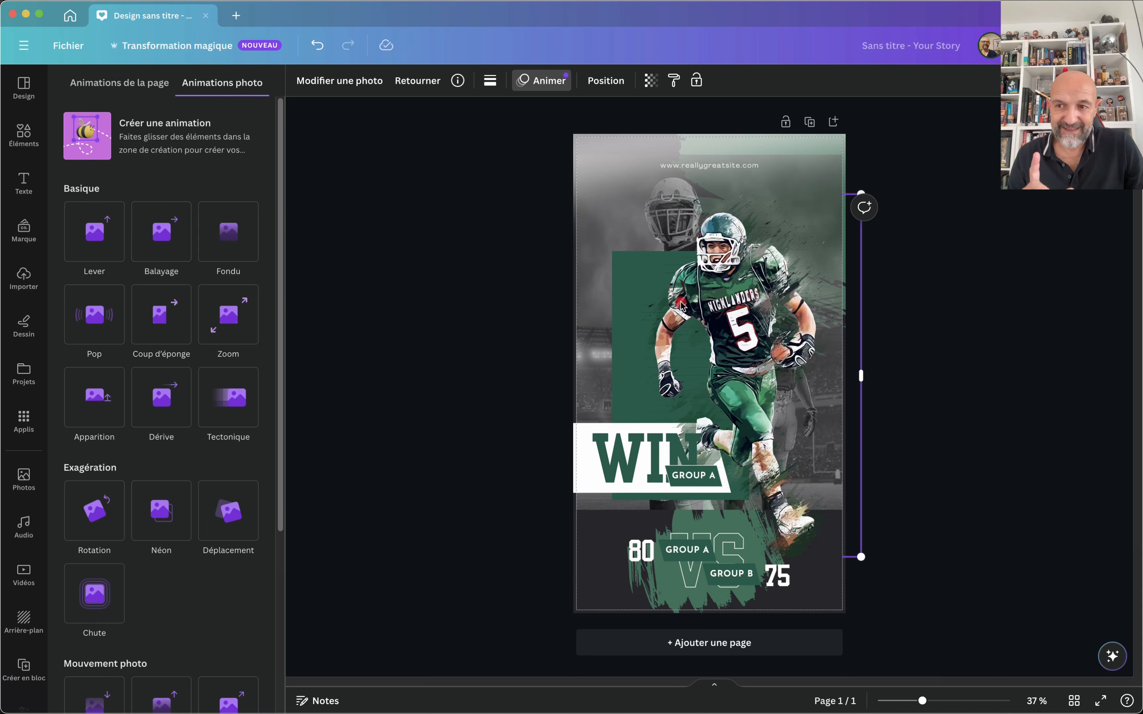
{"action": "left_click", "coordinate": [94, 246]}
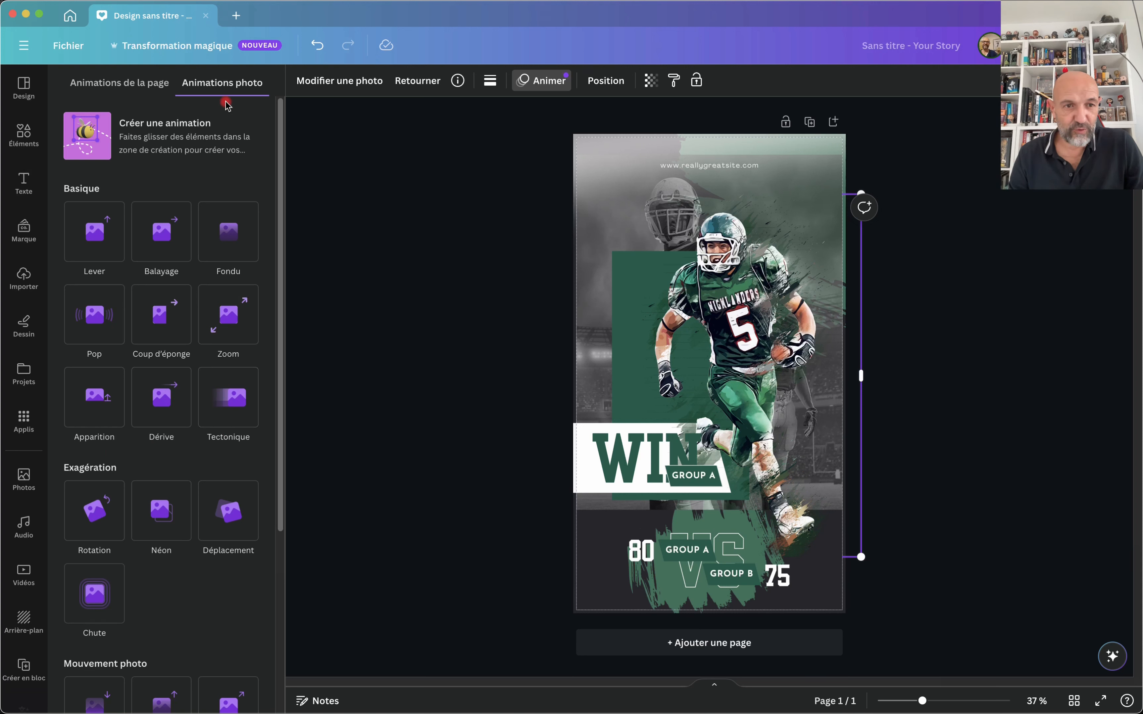
Preview the Simple, Élégance, Amusant, Entreprise, Disco and Fête page animations on the football story.
{"action": "left_click", "coordinate": [133, 84]}
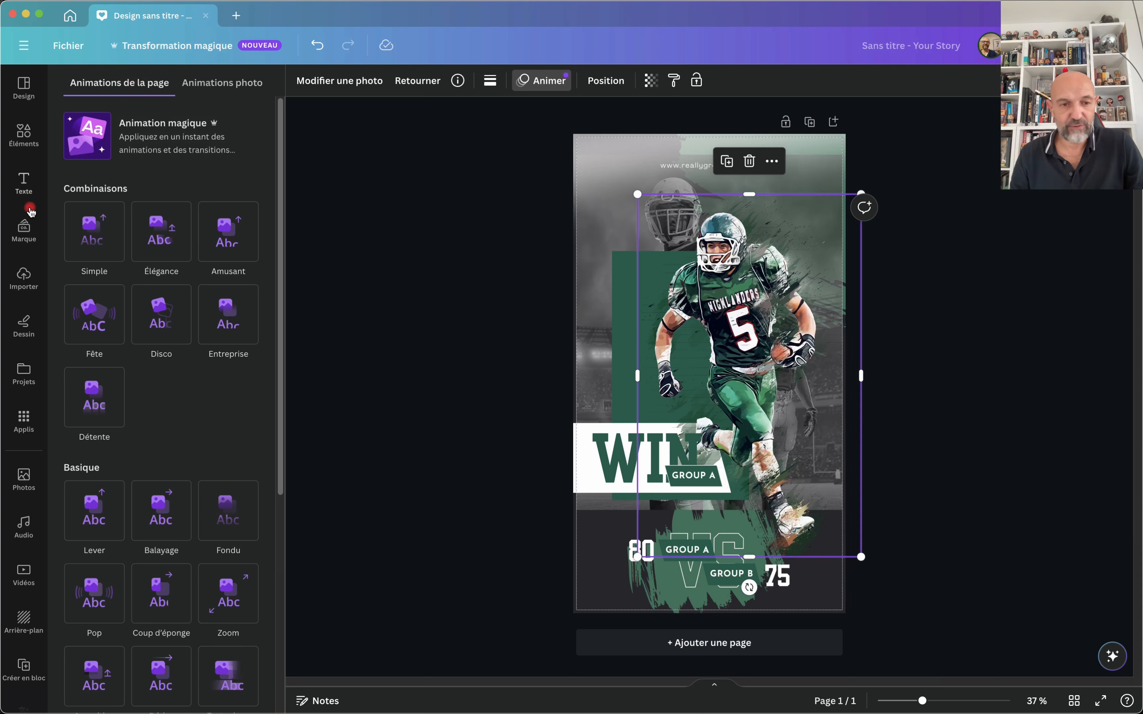
{"action": "left_click", "coordinate": [90, 238]}
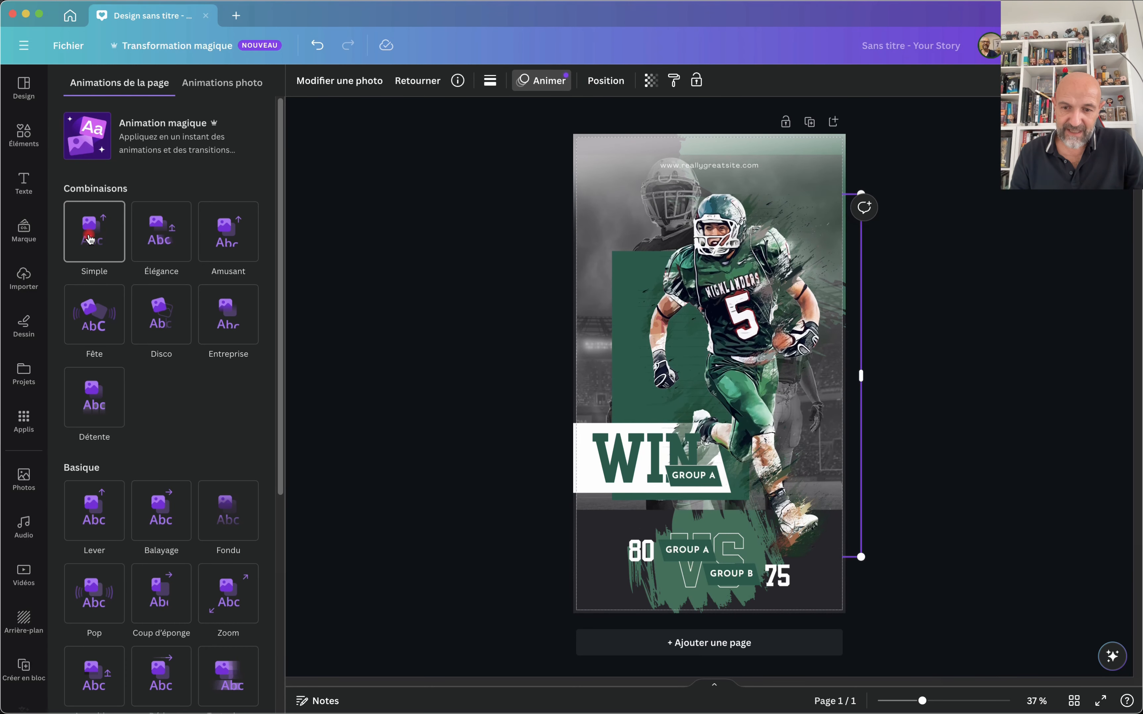
{"action": "left_click", "coordinate": [161, 239]}
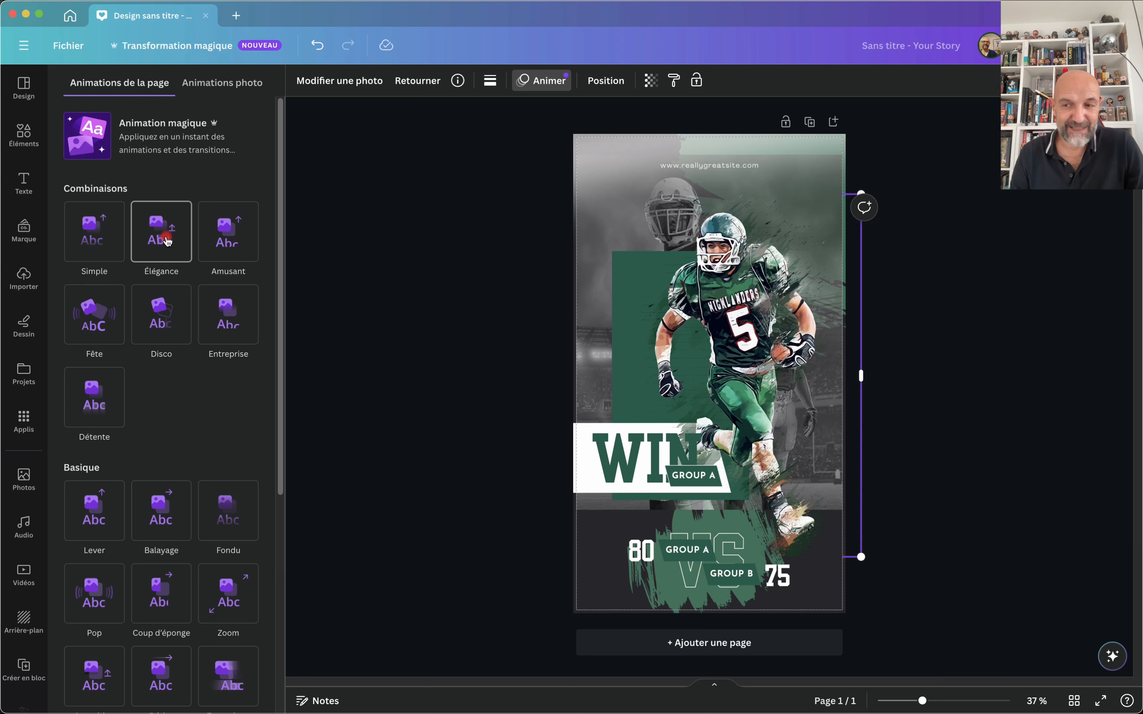
{"action": "left_click", "coordinate": [242, 246]}
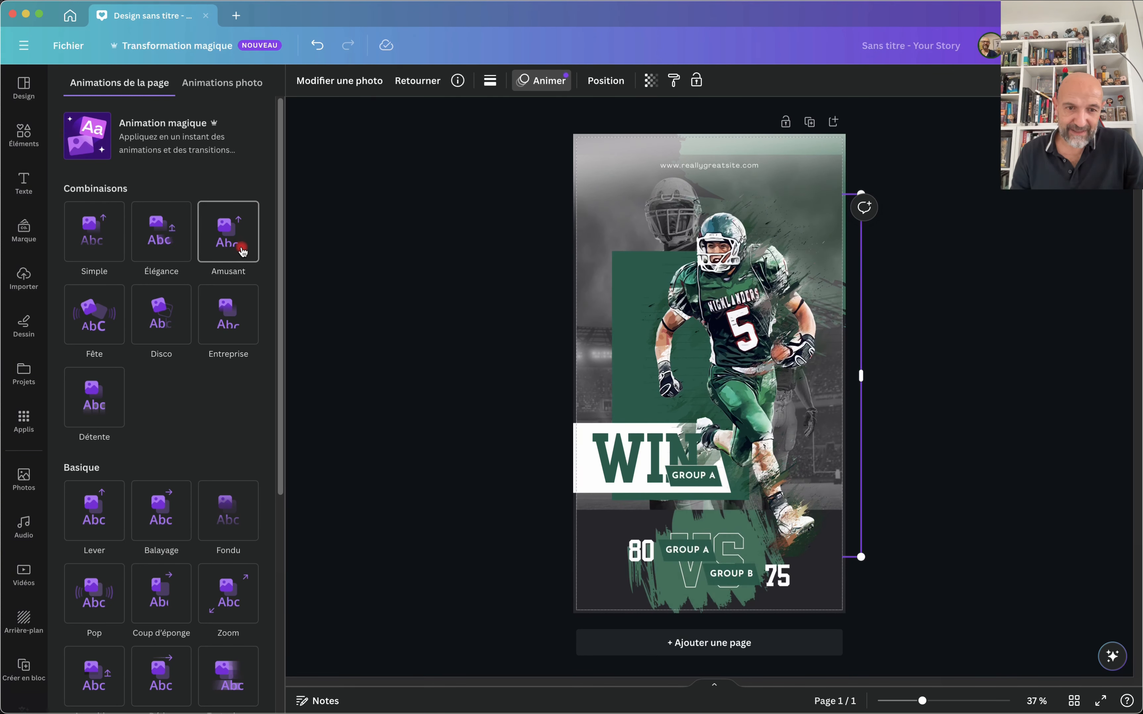
{"action": "left_click", "coordinate": [233, 322]}
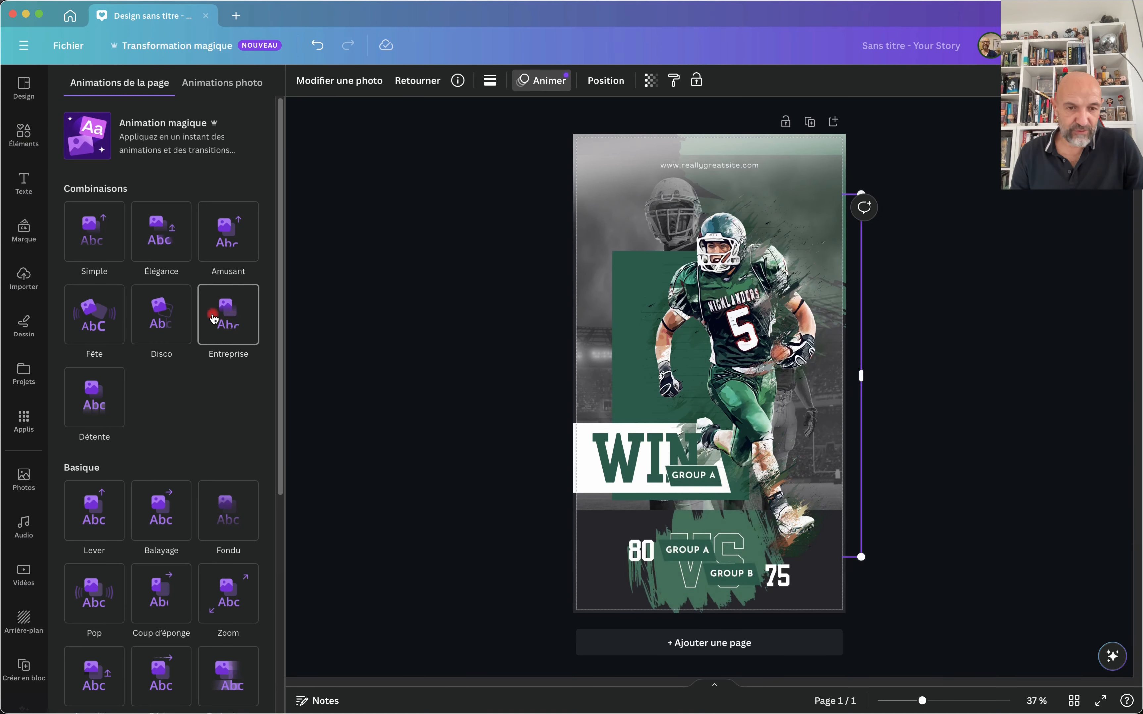
{"action": "left_click", "coordinate": [157, 314]}
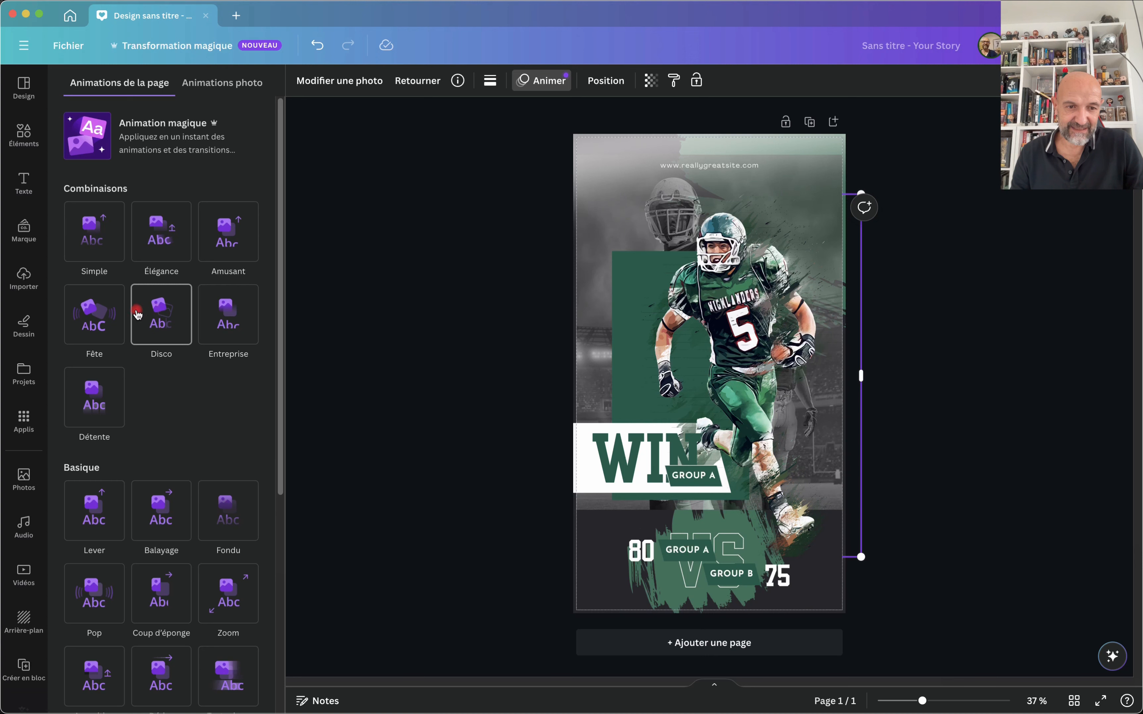
{"action": "left_click", "coordinate": [99, 322]}
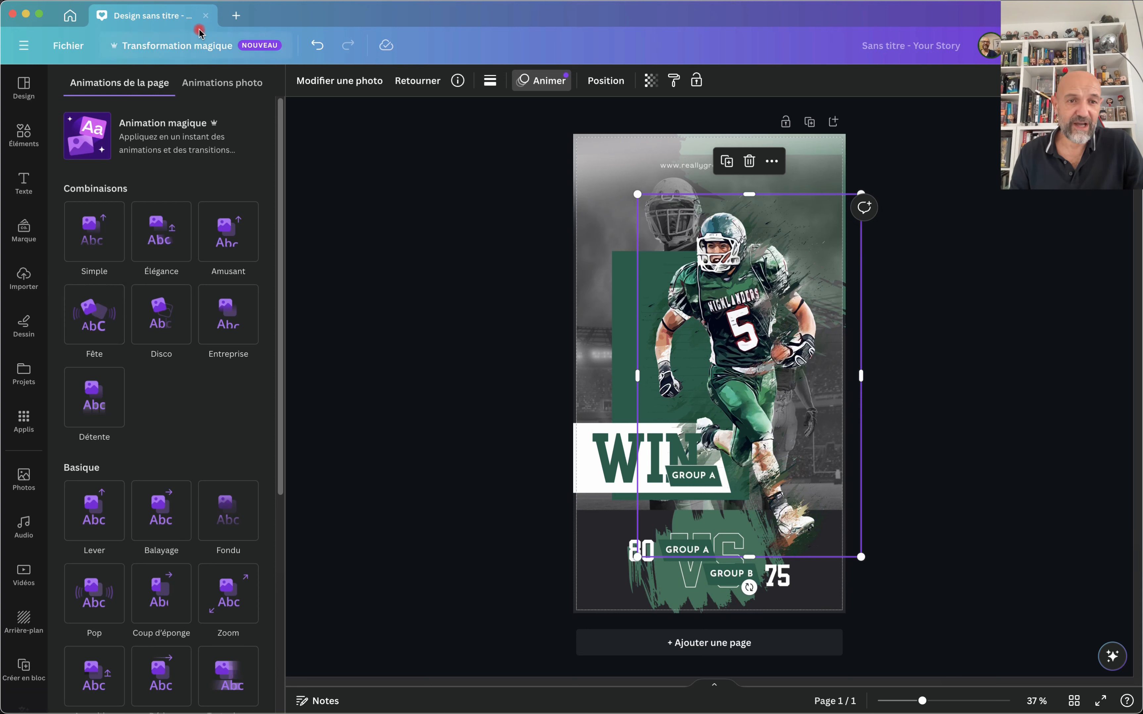
Close the football story design and open the Effet magique trial design from Studio magique.
{"action": "left_click", "coordinate": [205, 17]}
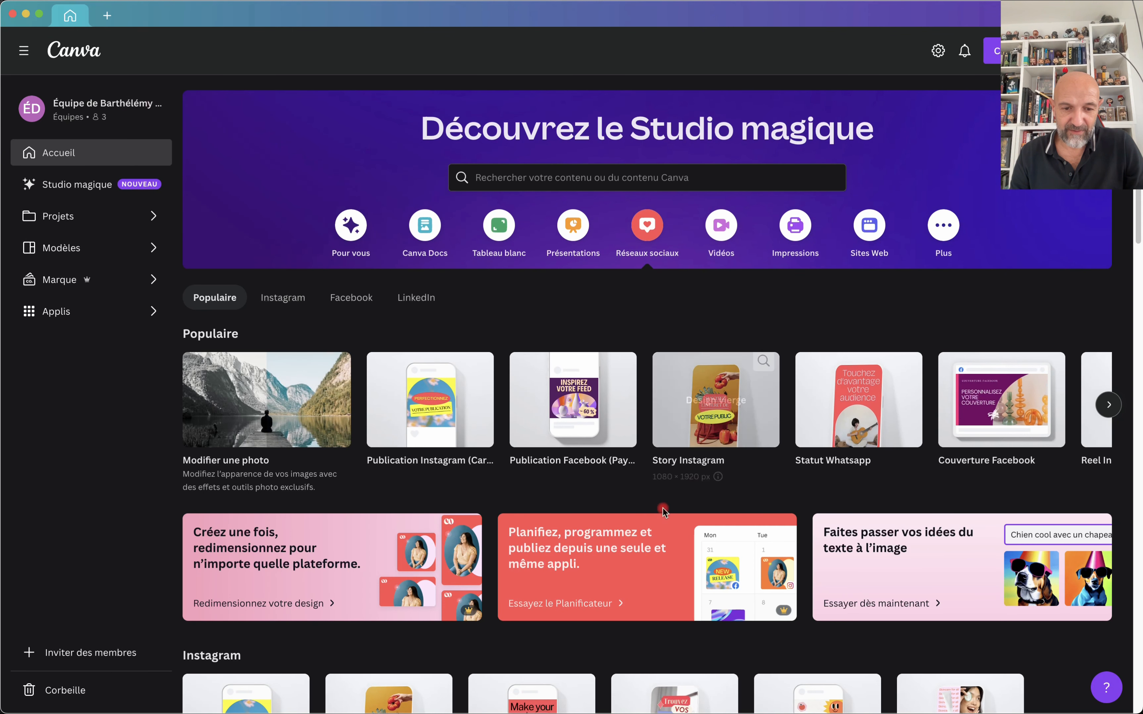
{"action": "left_click", "coordinate": [76, 185]}
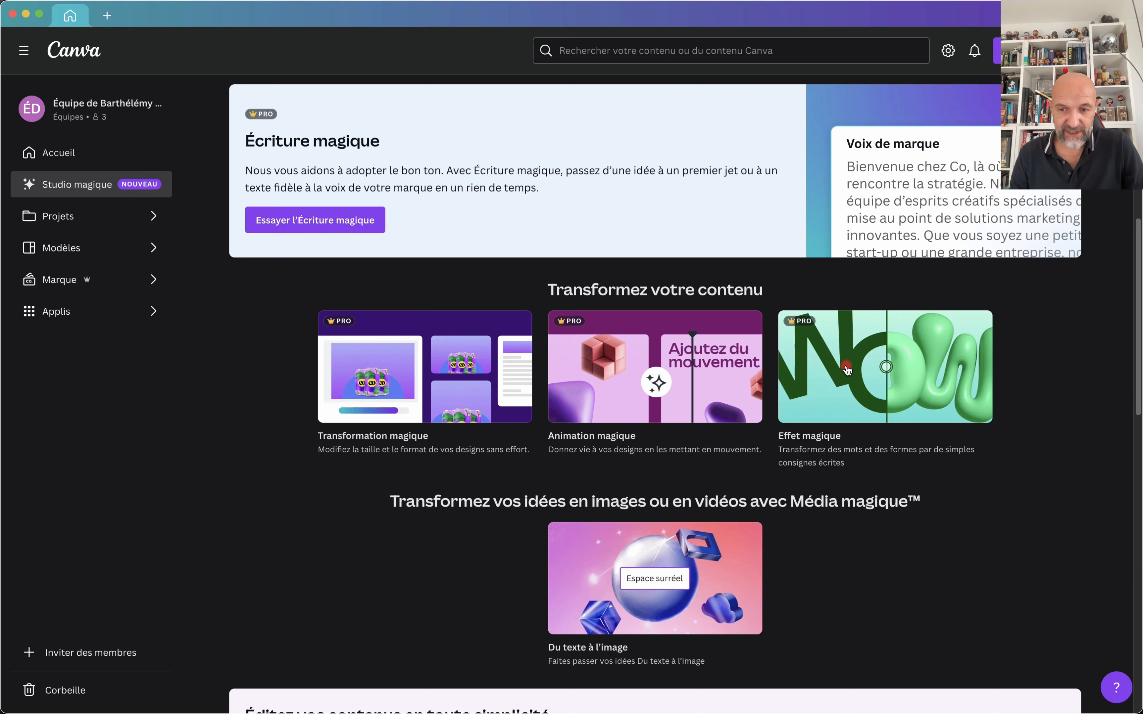
{"action": "left_click", "coordinate": [847, 378]}
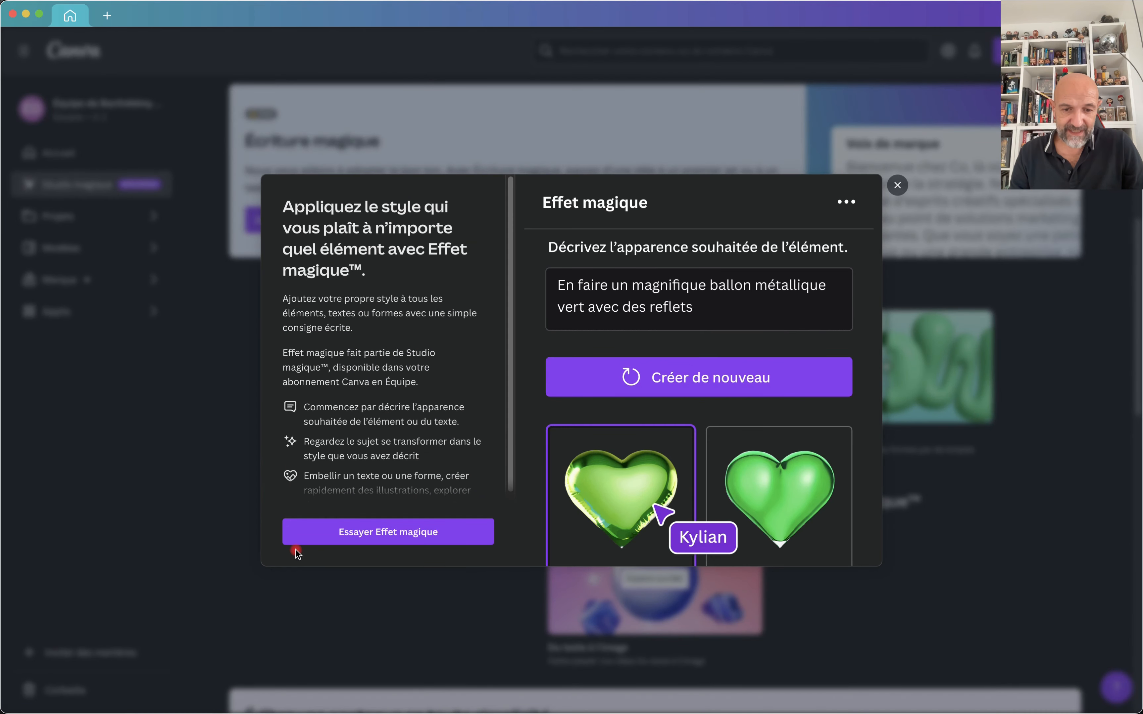
{"action": "left_click", "coordinate": [415, 535]}
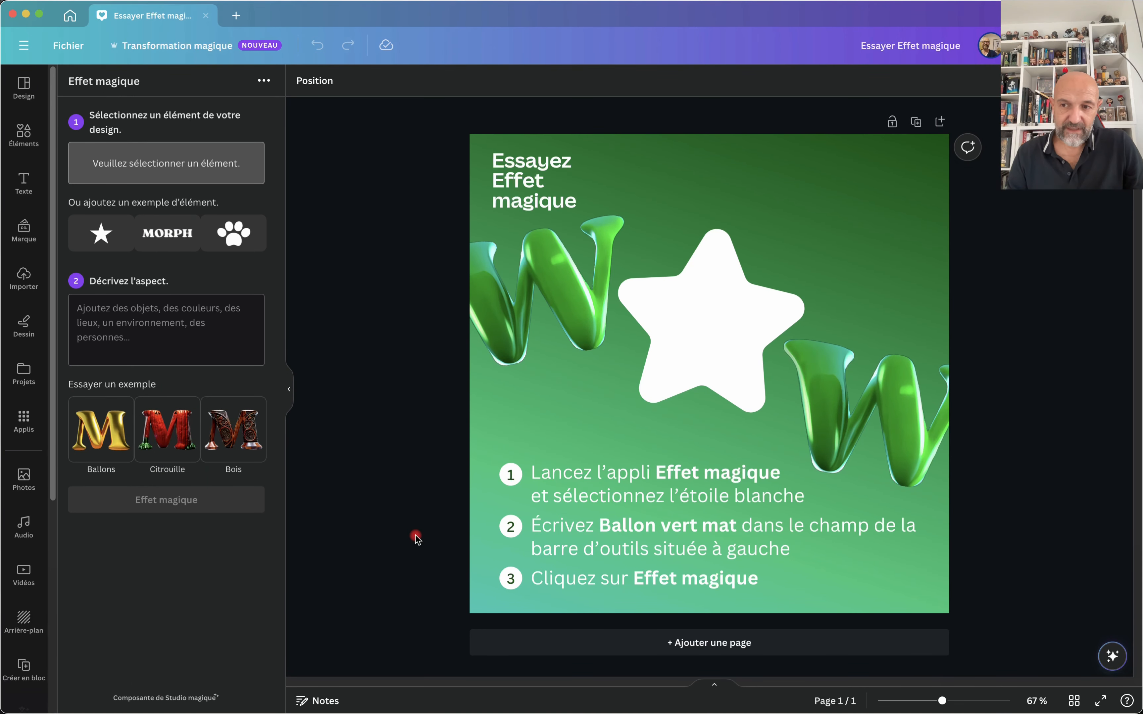
Generate Effet magique variations of the white star with the description "ballon vert mat".
{"action": "left_click", "coordinate": [726, 319]}
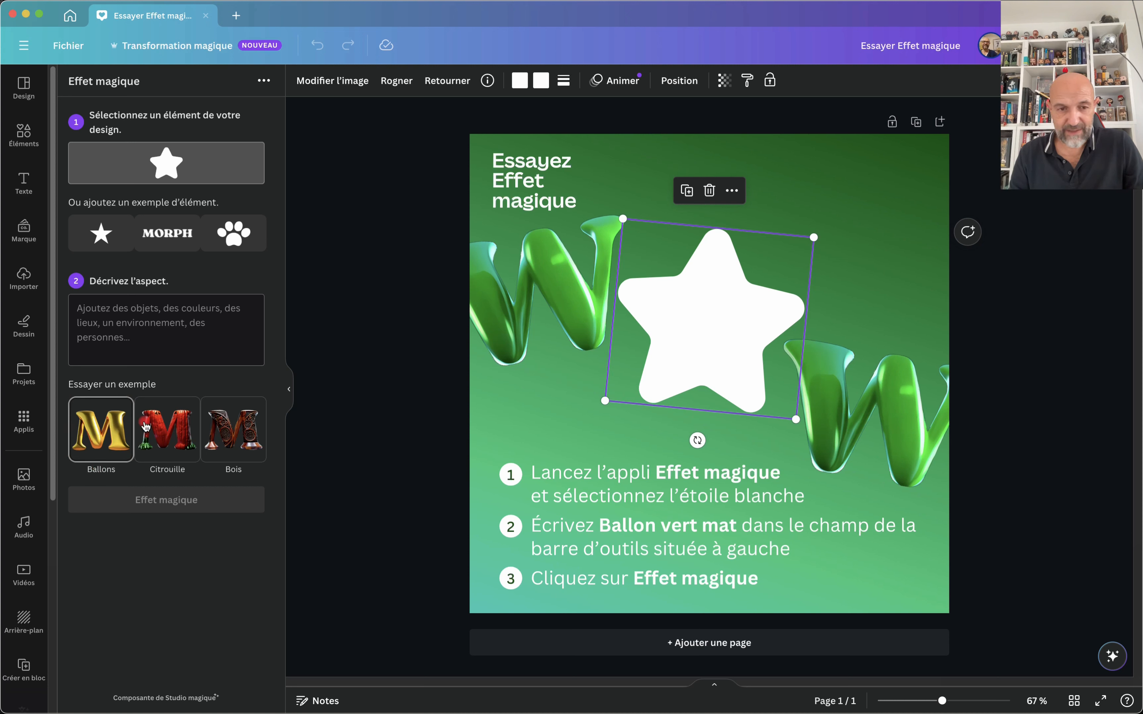
{"action": "left_click", "coordinate": [107, 311]}
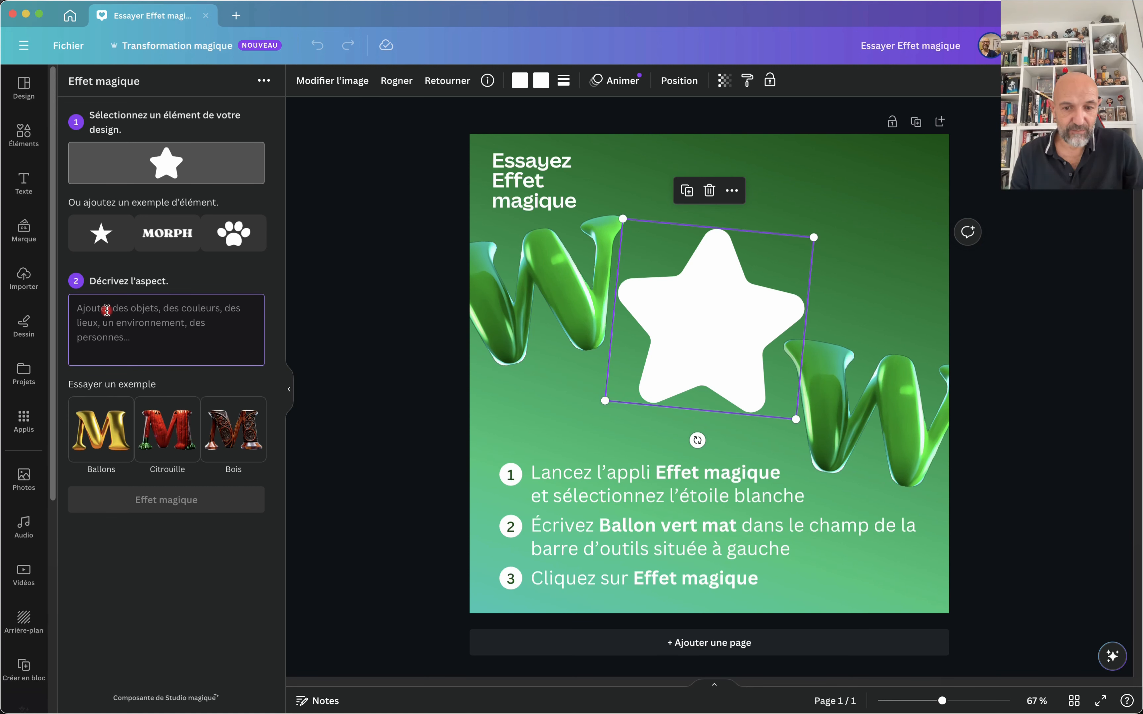
{"action": "type", "text": "ba"}
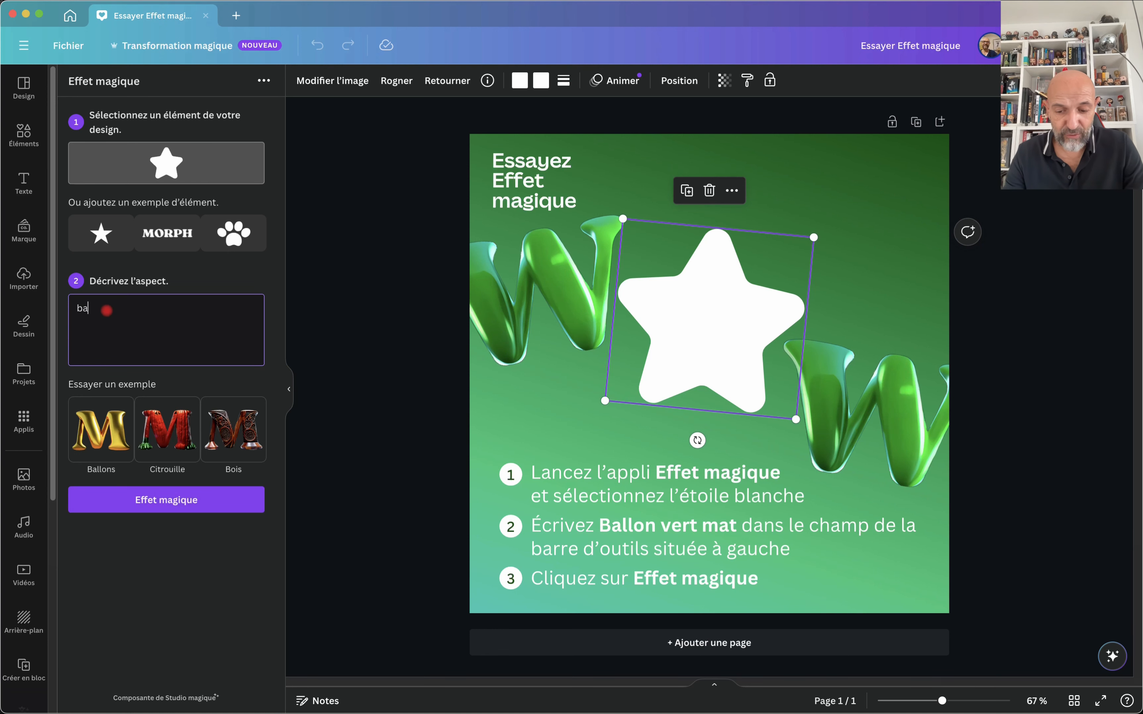
{"action": "type", "text": "llon vert "}
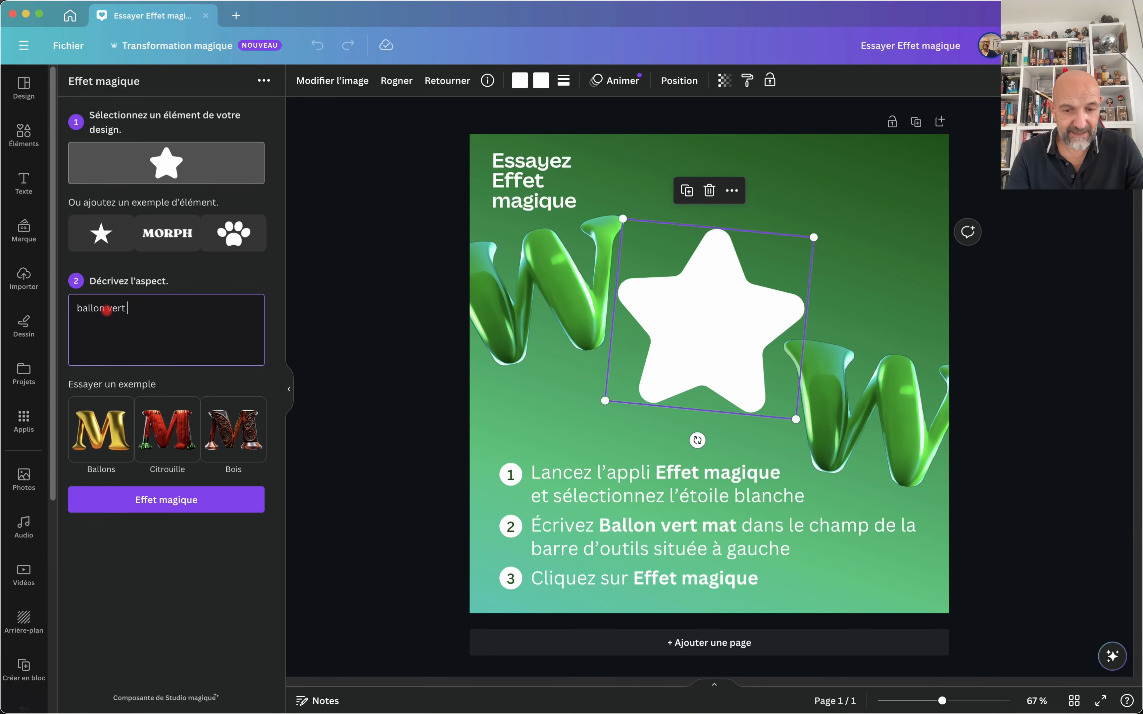
{"action": "type", "text": "mat"}
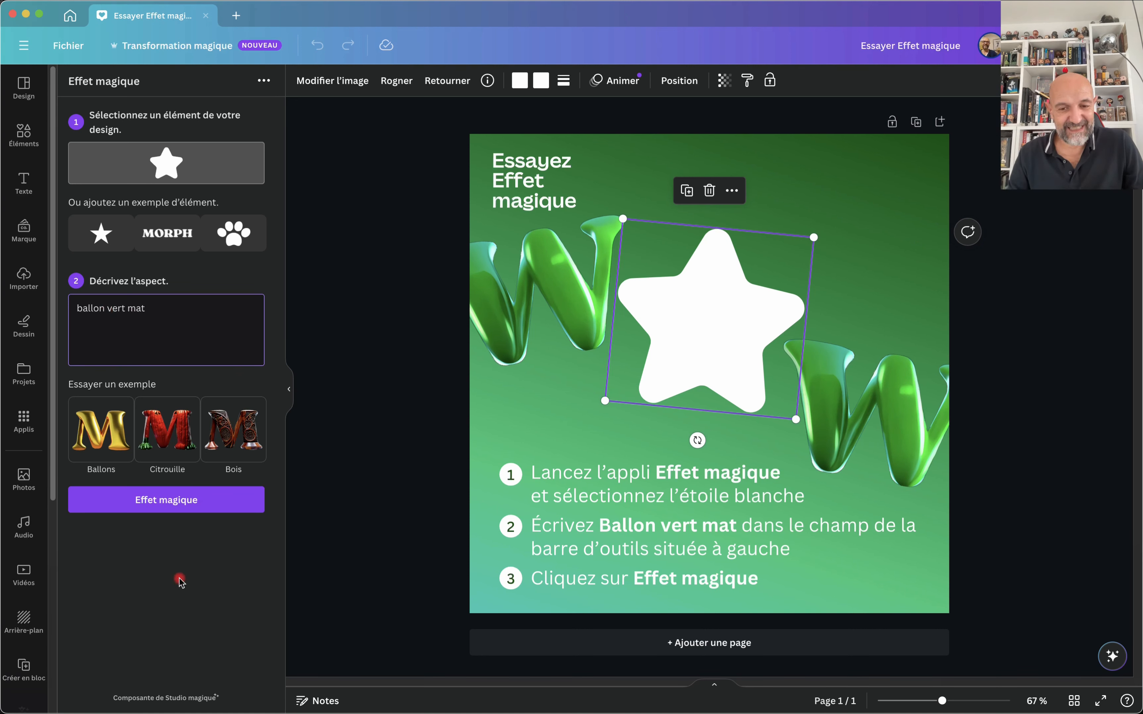
{"action": "left_click", "coordinate": [173, 501]}
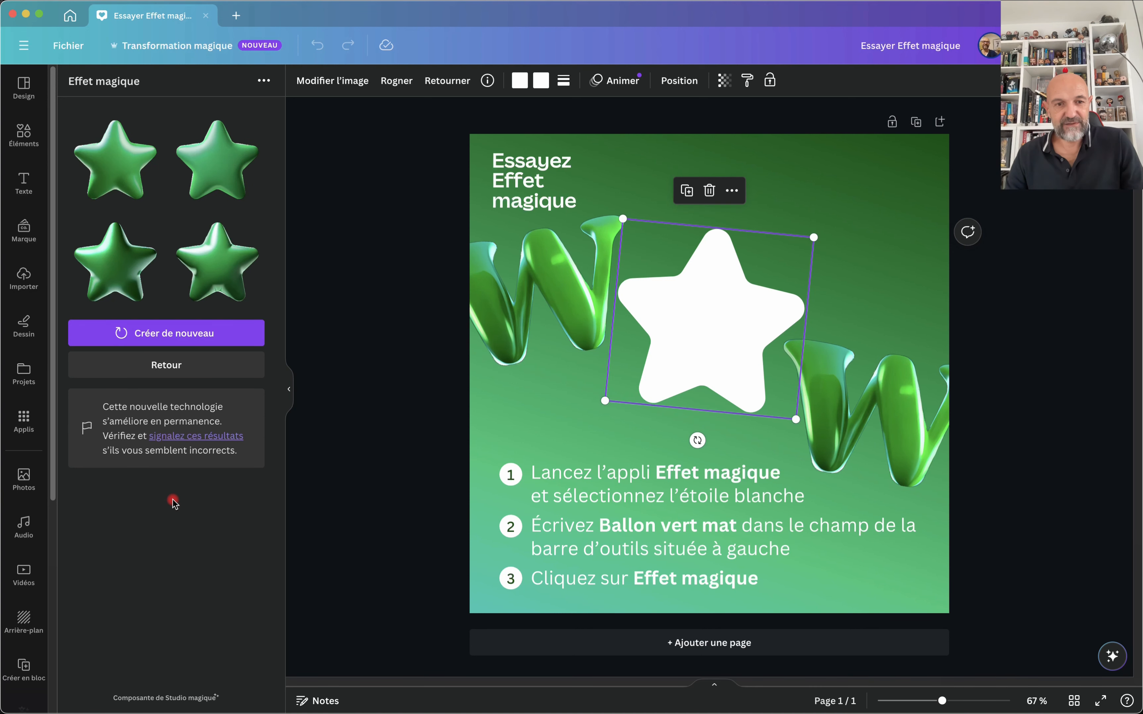
Insert the second generated green star, place it over the white star and rotate it slightly clockwise to match.
{"action": "left_click", "coordinate": [214, 164]}
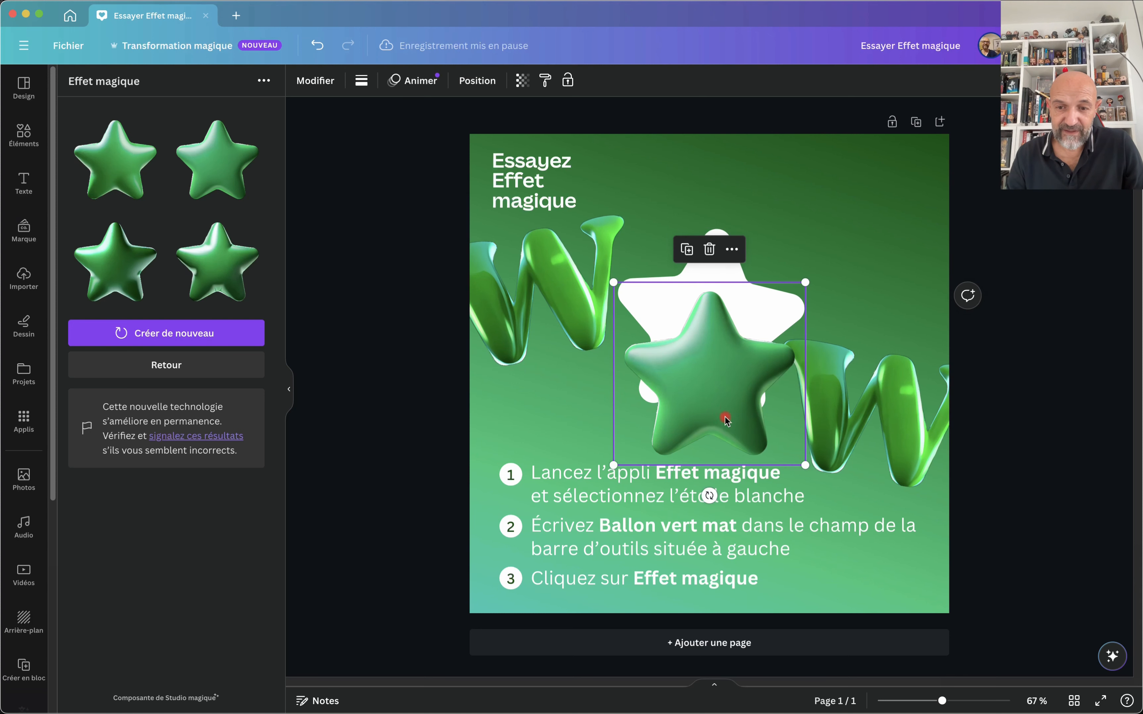
{"action": "left_click_drag", "start_coordinate": [709, 388], "coordinate": [711, 336]}
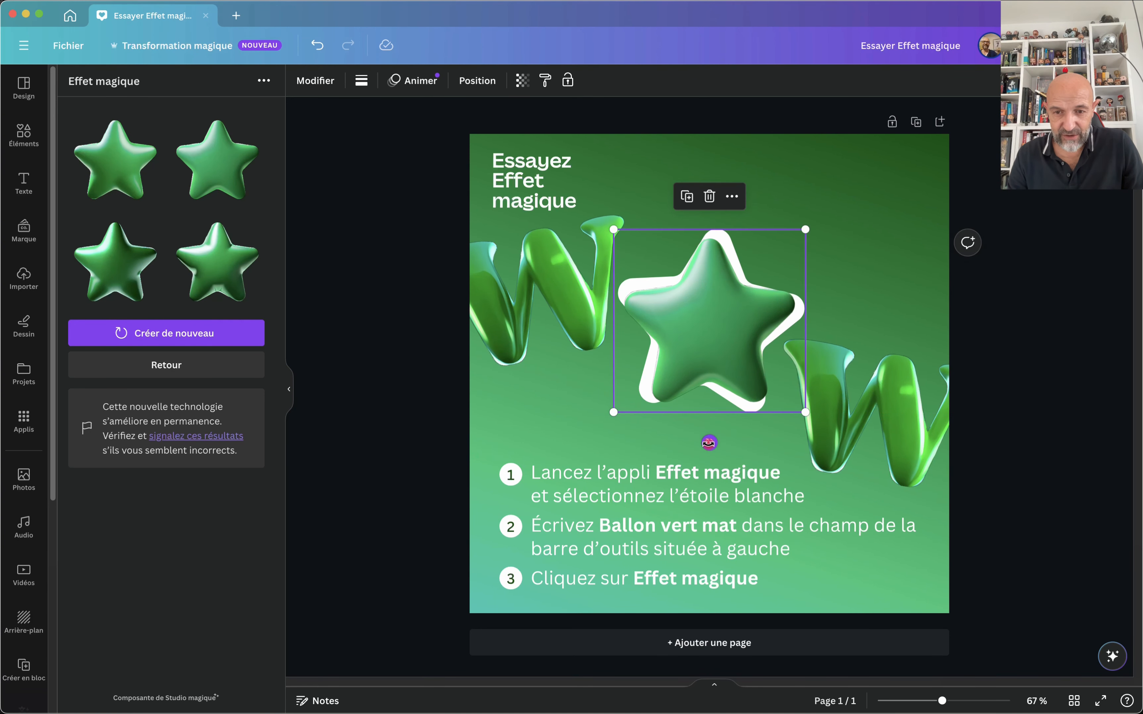
{"action": "left_click_drag", "start_coordinate": [709, 443], "coordinate": [695, 442]}
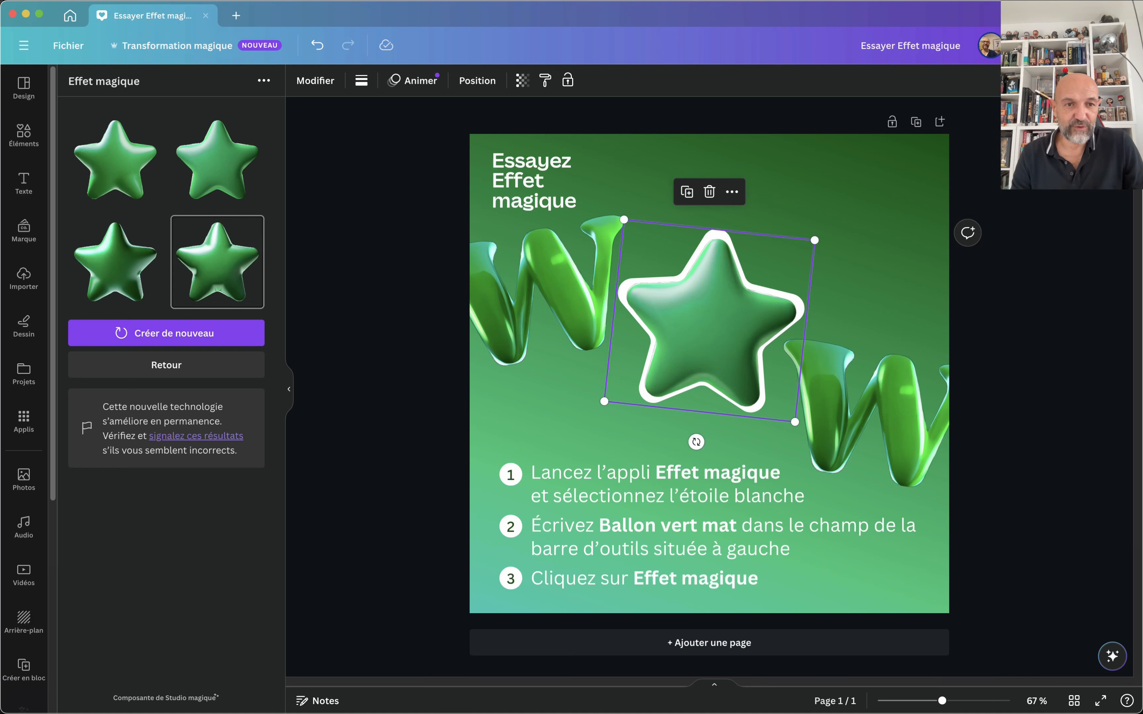
Close the Effet magique trial and create a new blank Publication Instagram (Carré) design from the home page.
{"action": "left_click", "coordinate": [206, 17]}
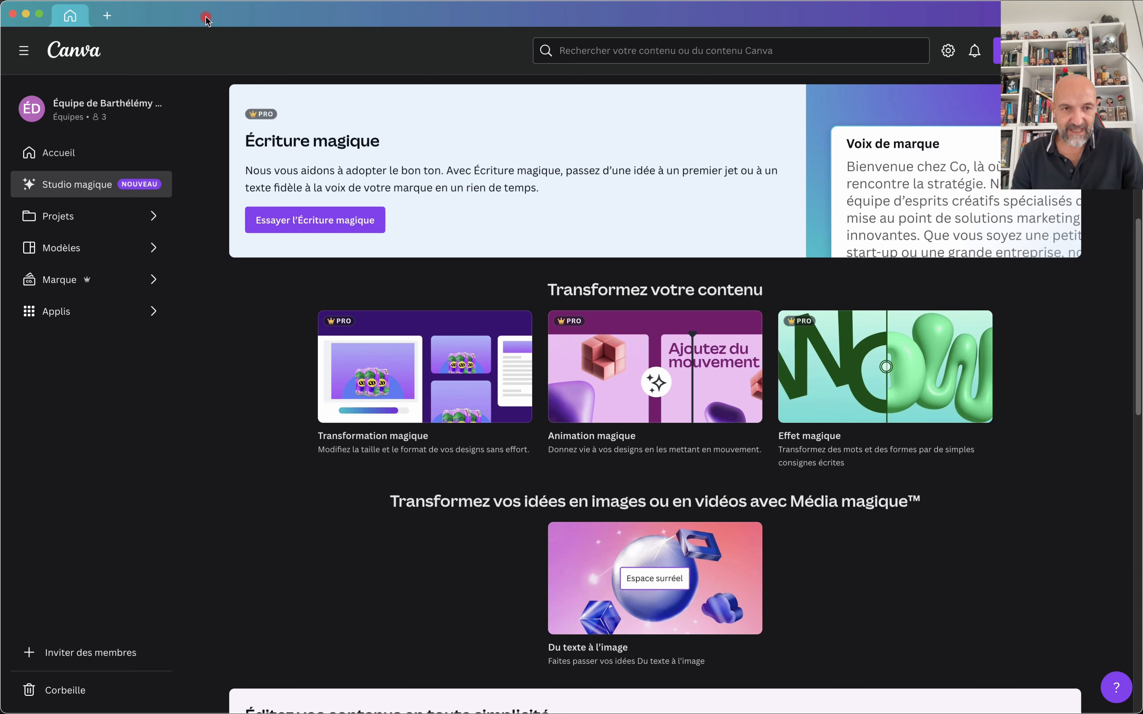
{"action": "left_click", "coordinate": [80, 54]}
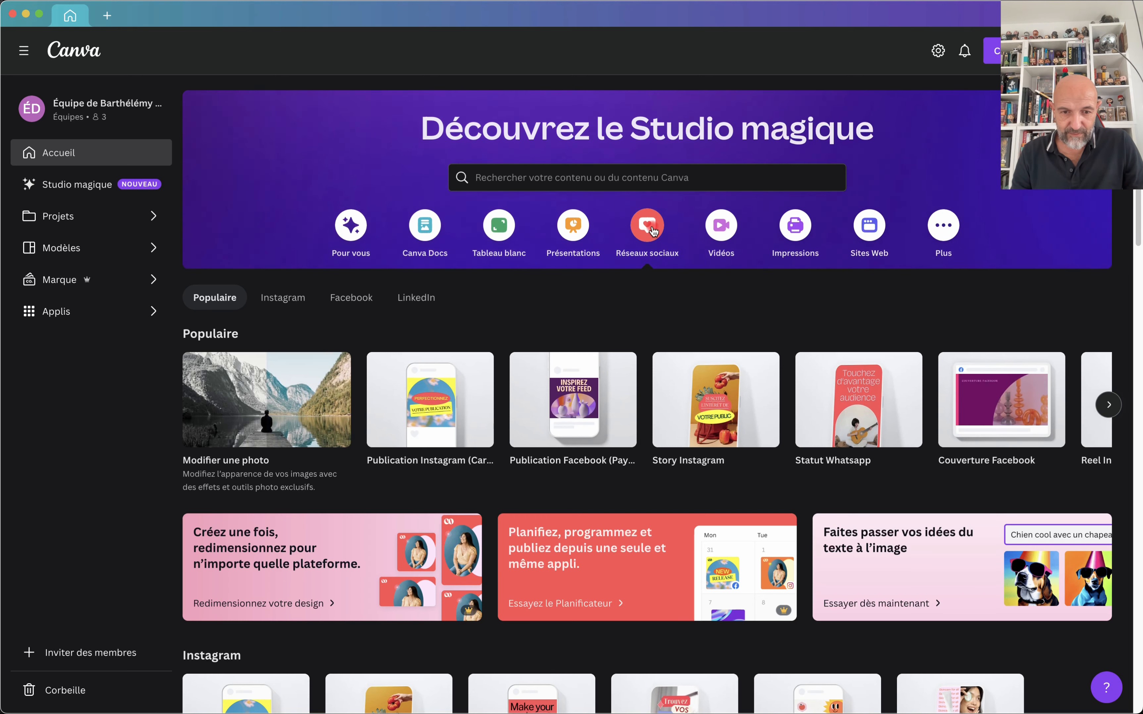
{"action": "left_click", "coordinate": [431, 422]}
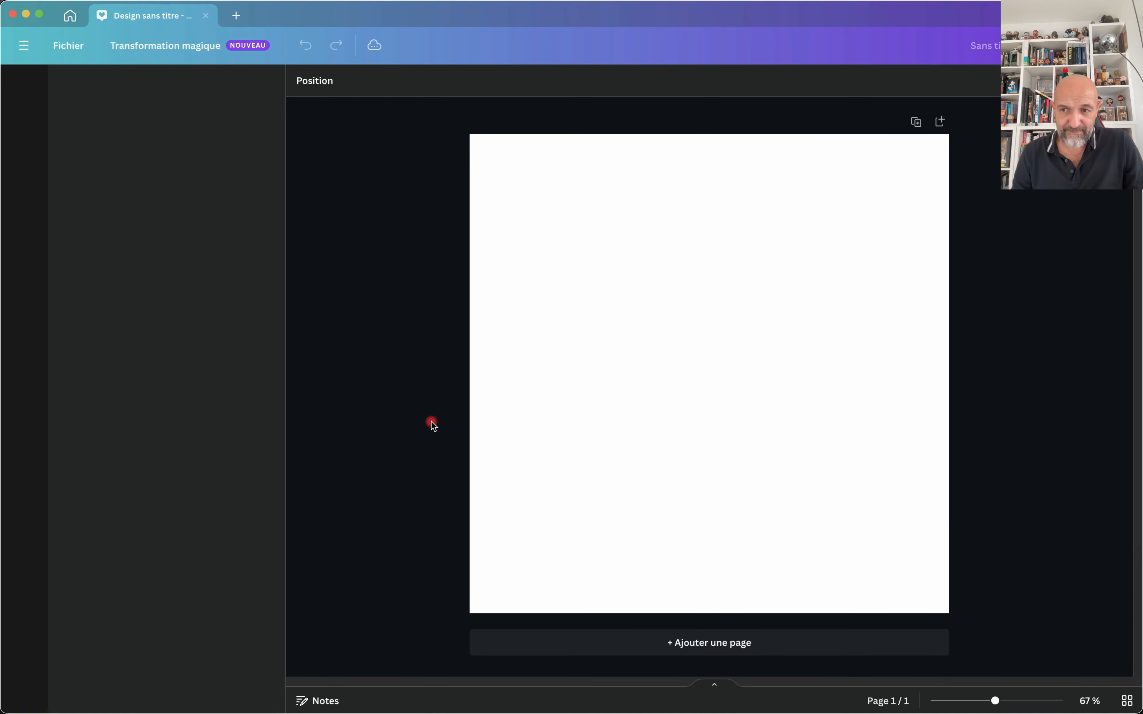
{"action": "left_click", "coordinate": [580, 386]}
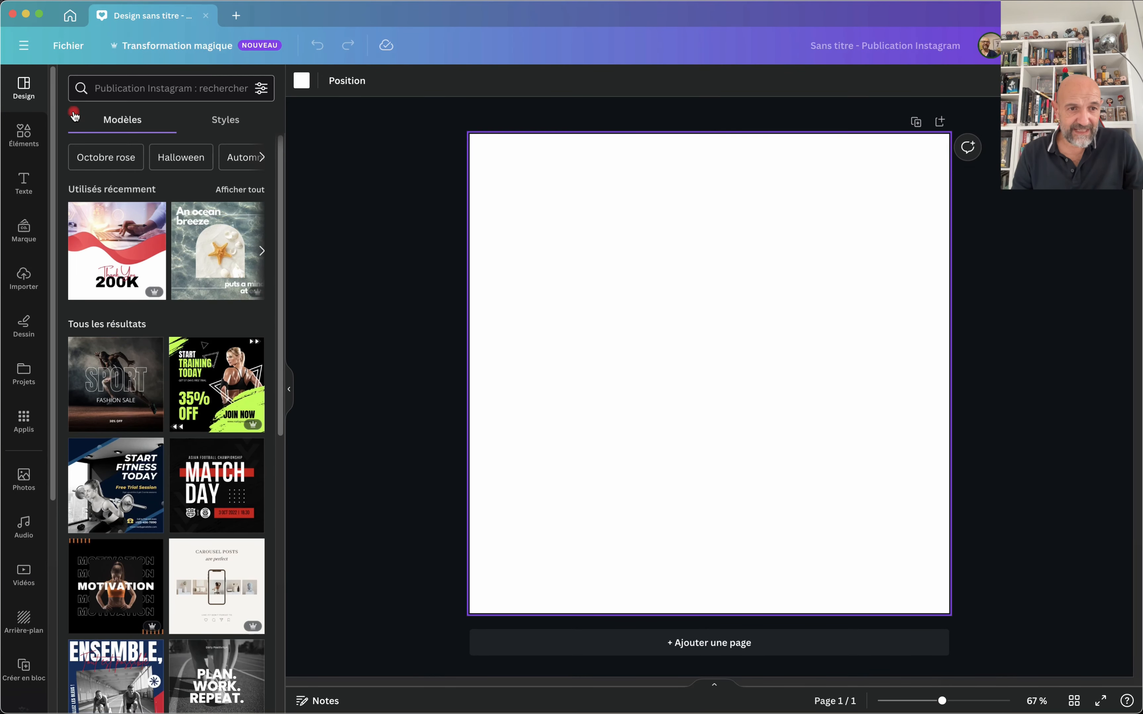
Add the circle from the recently used elements, move it to the page's upper-left area and enlarge it.
{"action": "left_click", "coordinate": [23, 134]}
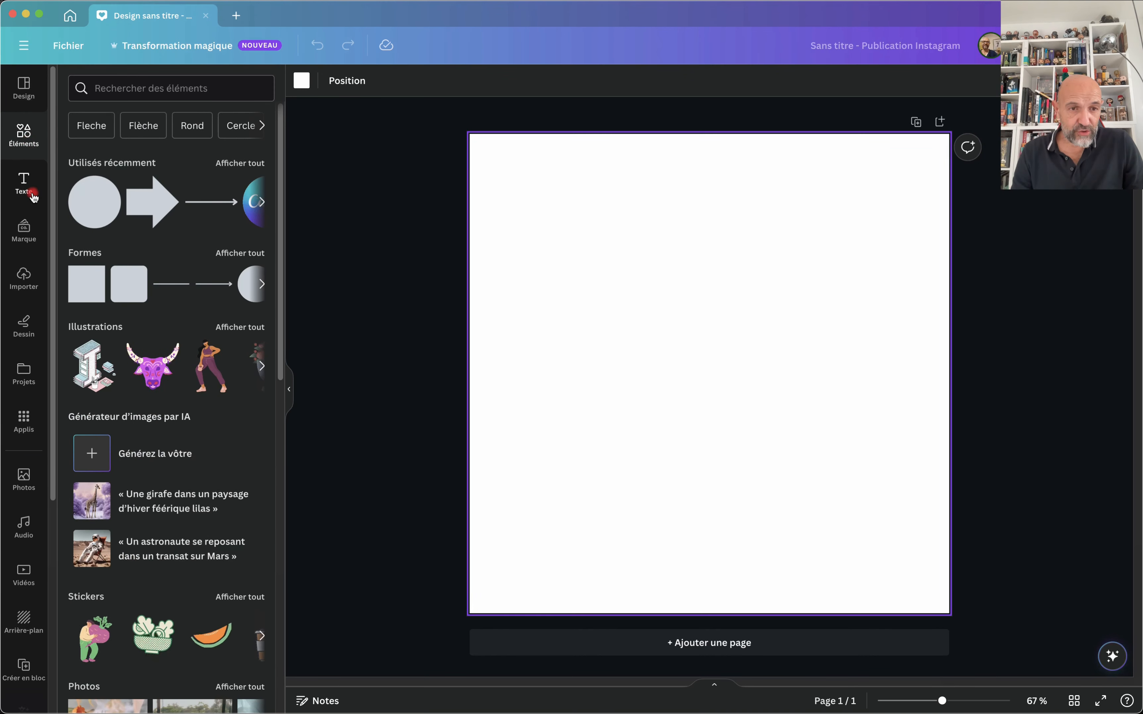
{"action": "left_click", "coordinate": [233, 164]}
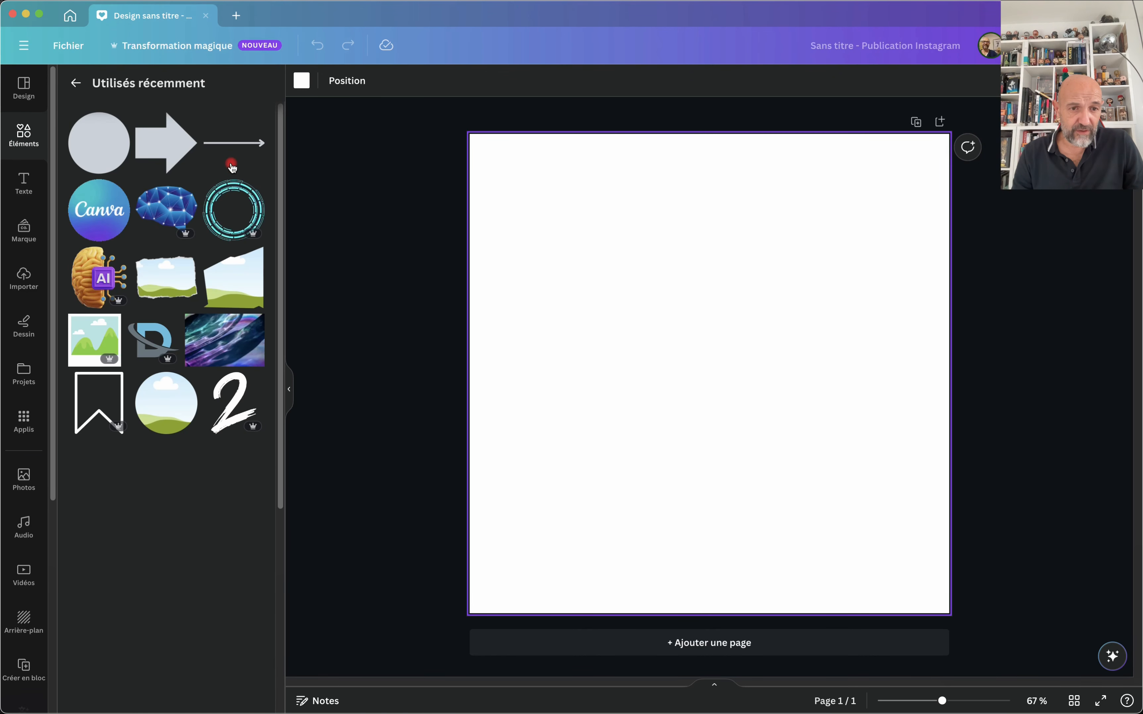
{"action": "left_click", "coordinate": [108, 148]}
{"action": "left_click", "coordinate": [689, 342]}
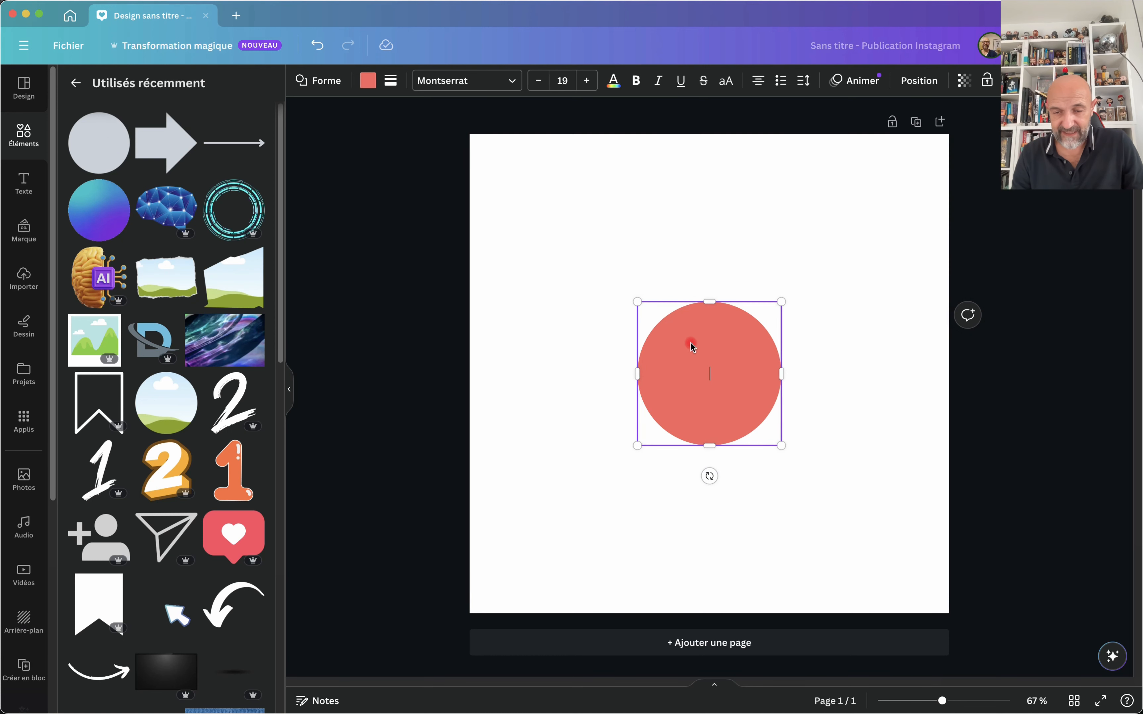
{"action": "left_click_drag", "start_coordinate": [685, 345], "coordinate": [572, 221]}
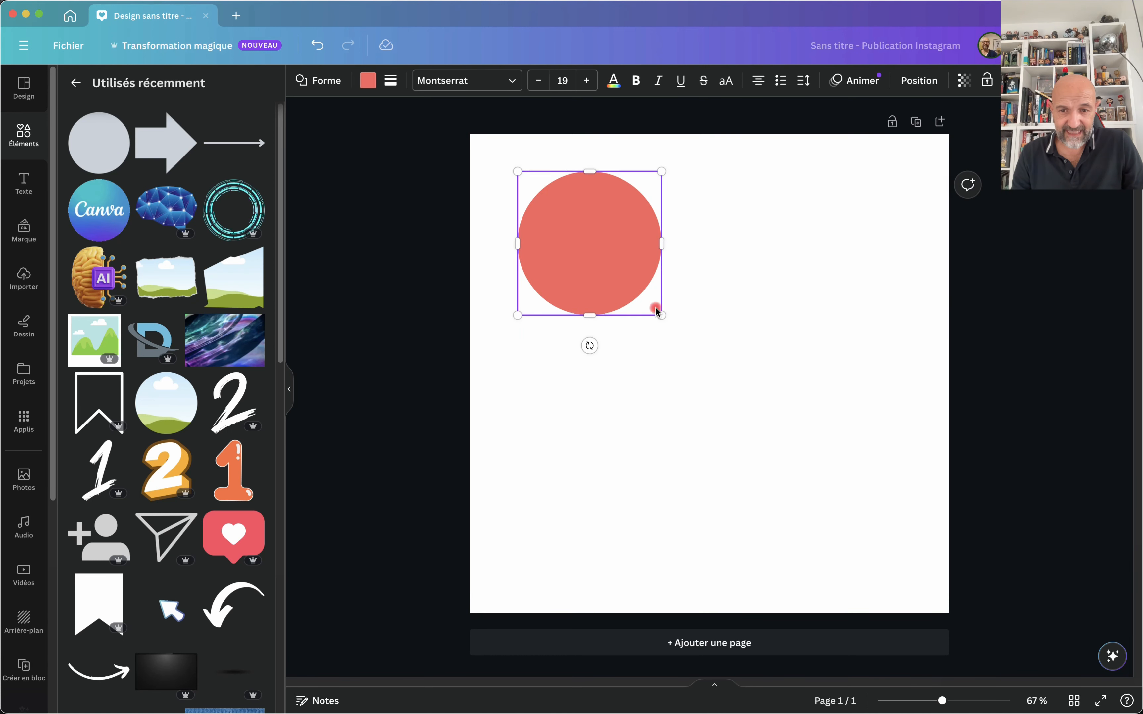
{"action": "left_click_drag", "start_coordinate": [662, 315], "coordinate": [744, 370]}
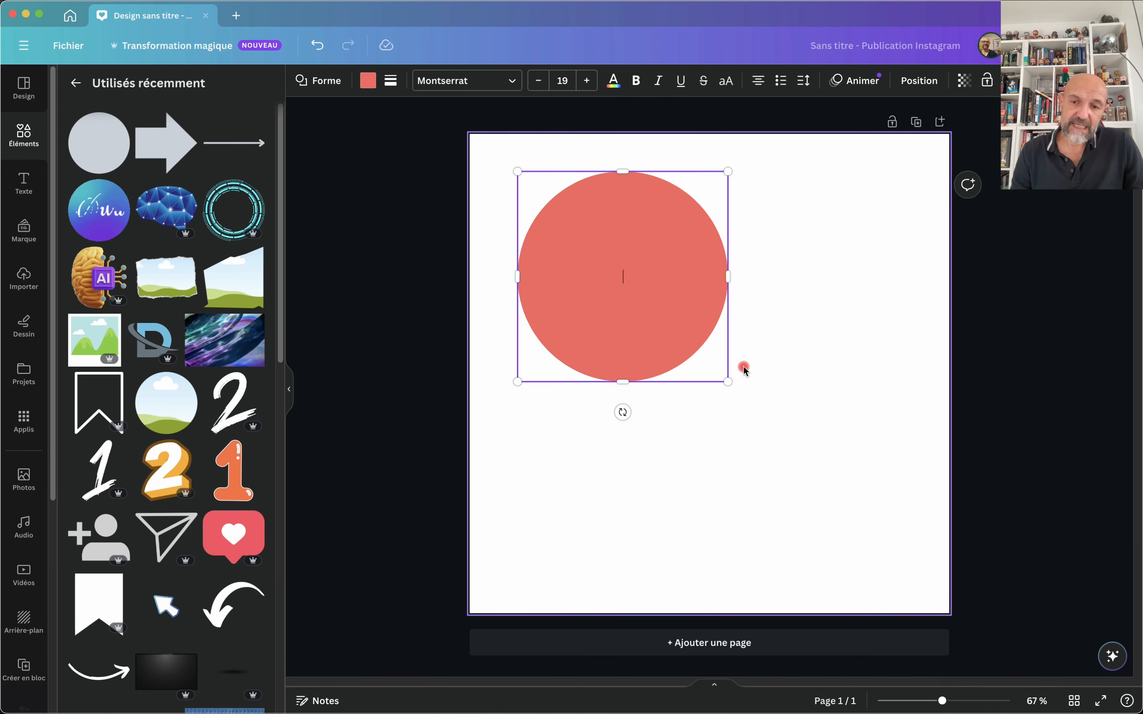
Add the block arrow from the recently used elements and move it to the page's lower-right area, clear of the circle.
{"action": "left_click", "coordinate": [841, 375]}
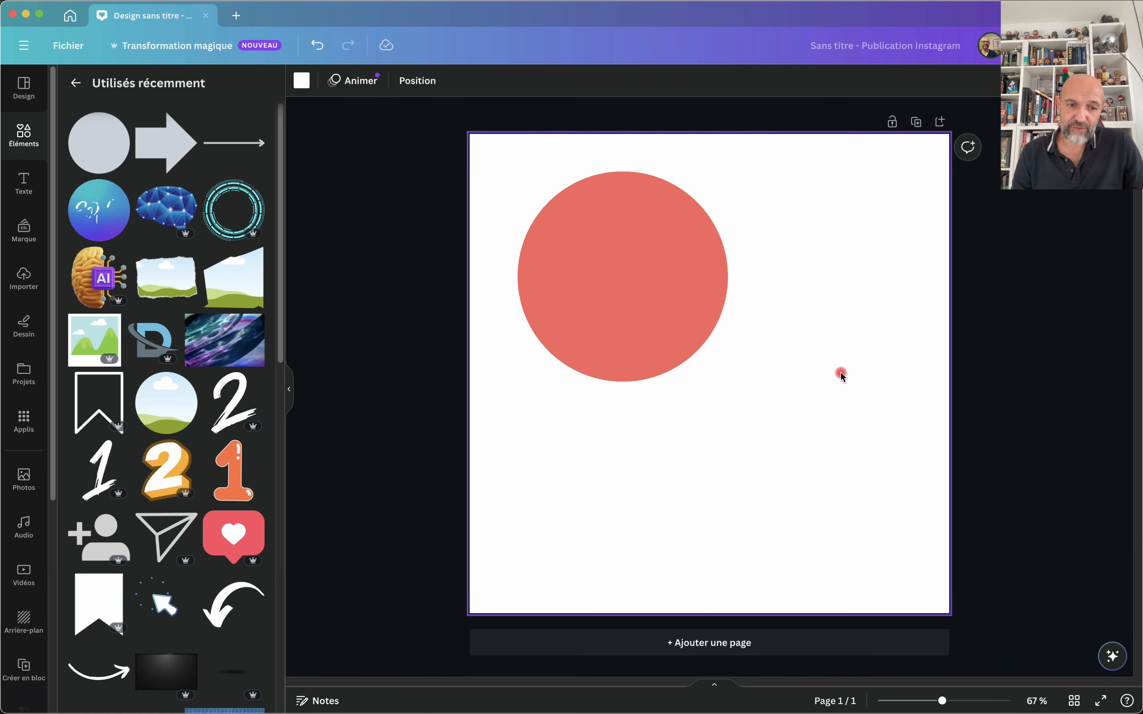
{"action": "left_click", "coordinate": [156, 148]}
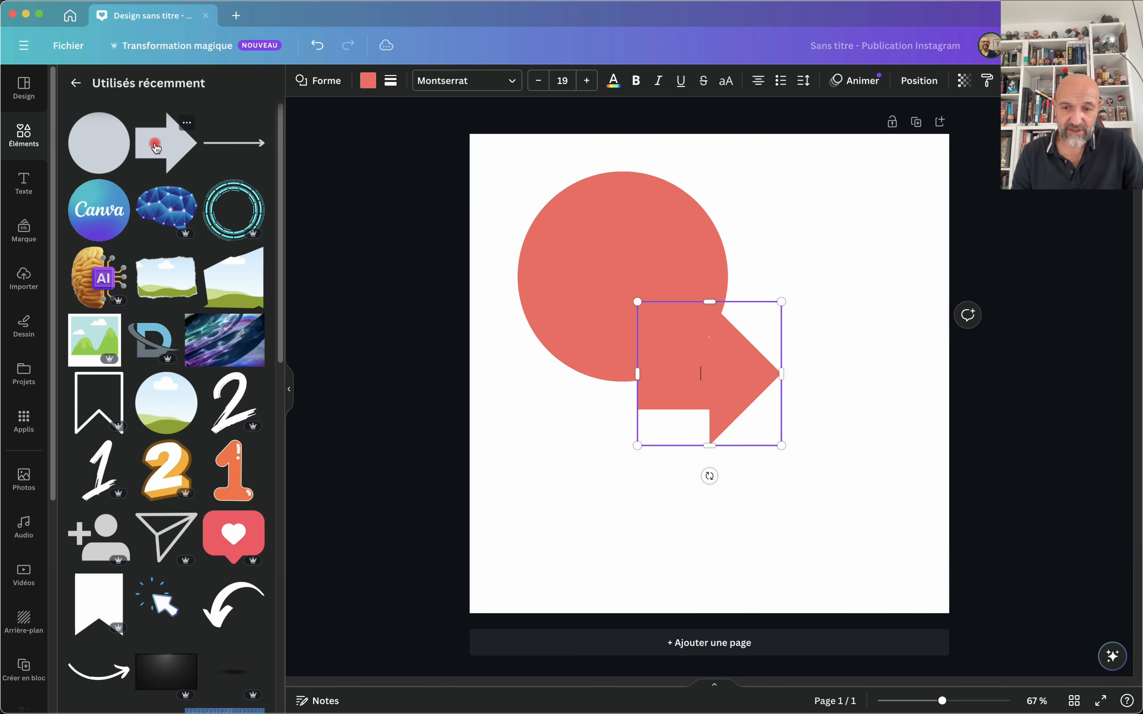
{"action": "left_click", "coordinate": [609, 514]}
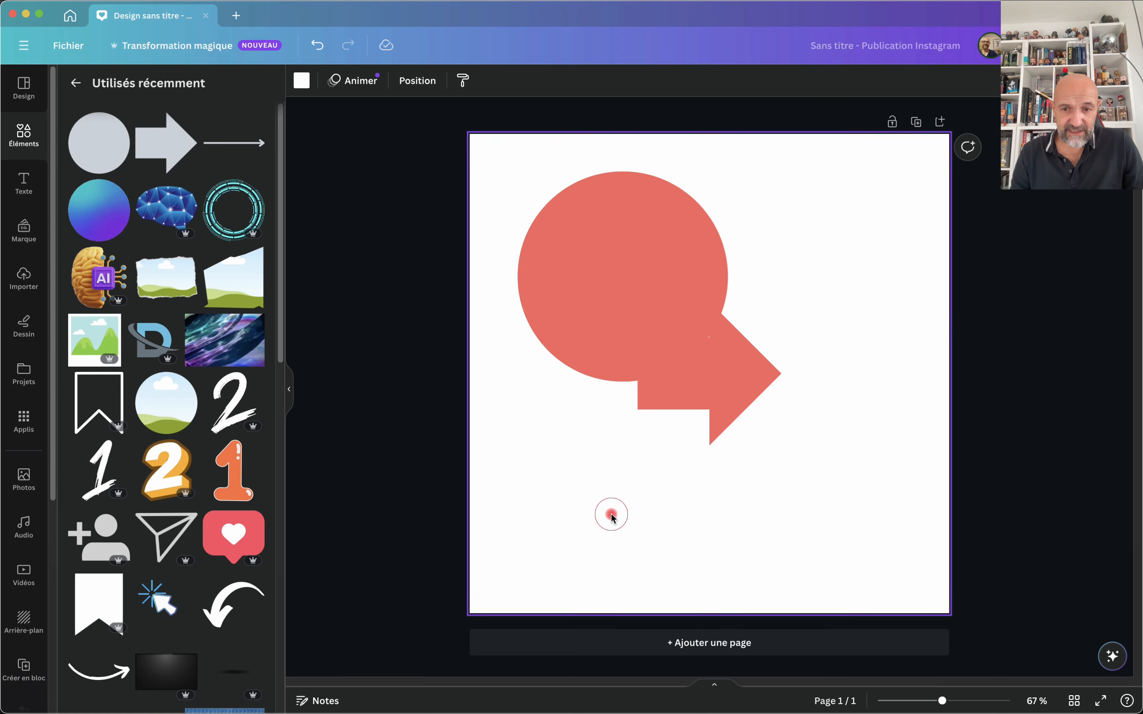
{"action": "left_click_drag", "start_coordinate": [719, 401], "coordinate": [820, 485]}
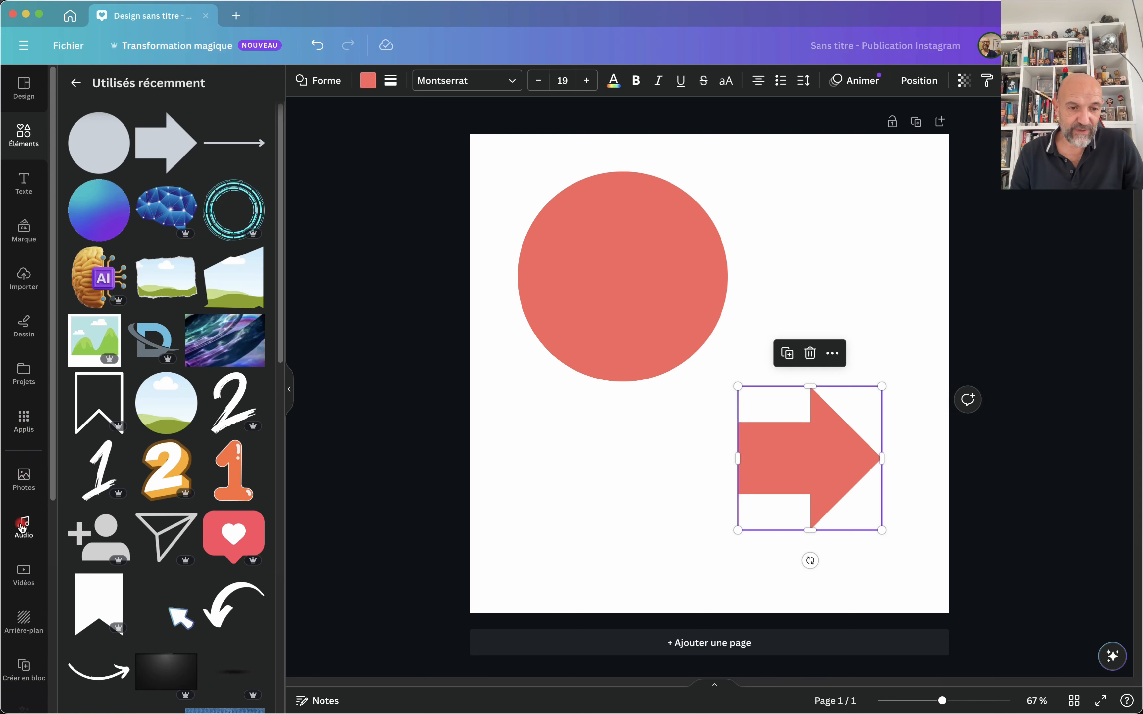
Generate Effet magique variations of the red arrow with the description "peau de serpent".
{"action": "scroll", "coordinate": [21, 526], "scroll_direction": "down", "scroll_amount": 7}
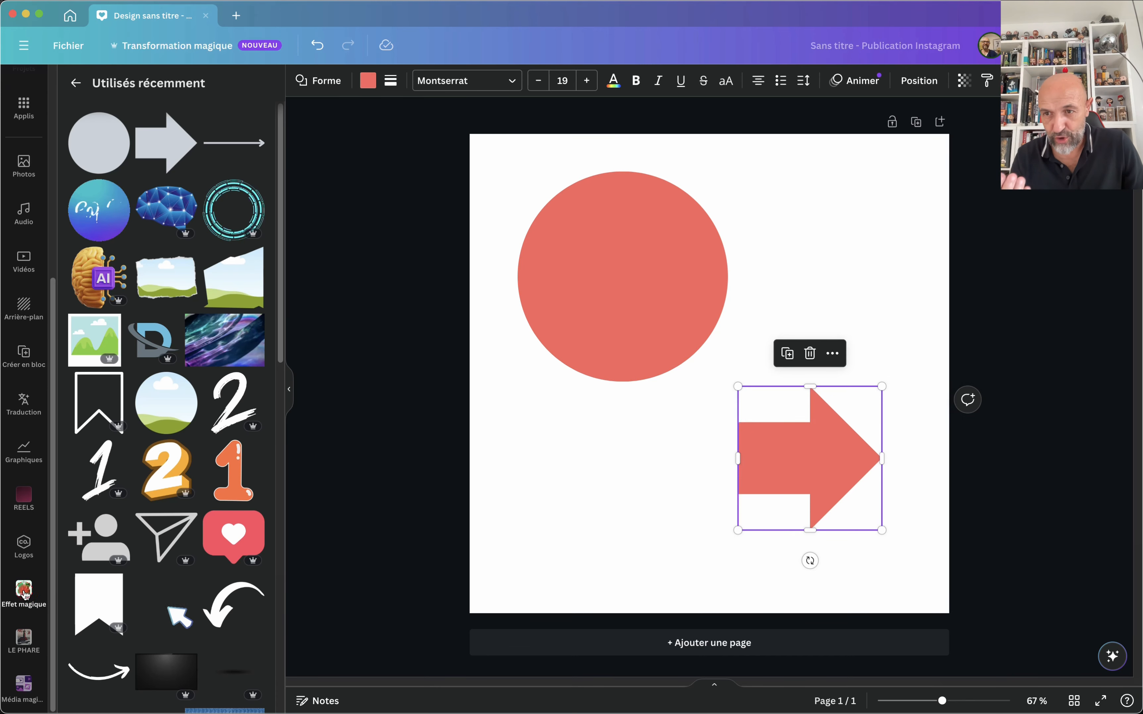
{"action": "left_click", "coordinate": [25, 590]}
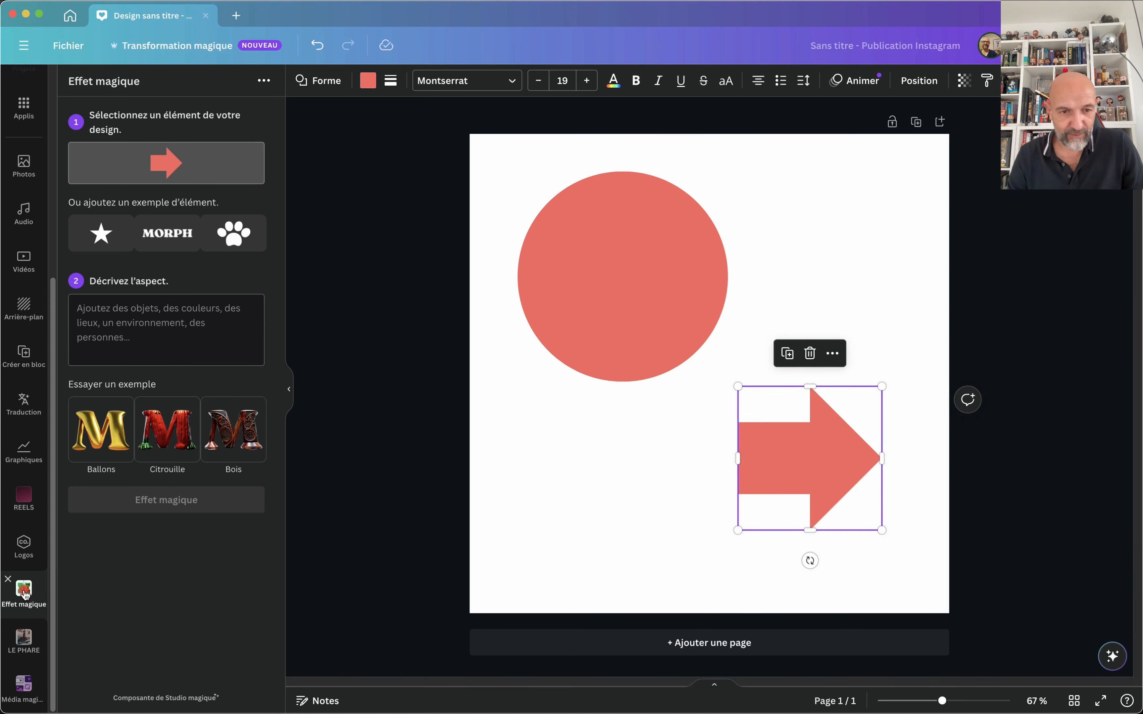
{"action": "left_click", "coordinate": [93, 313]}
{"action": "type", "text": "peau"}
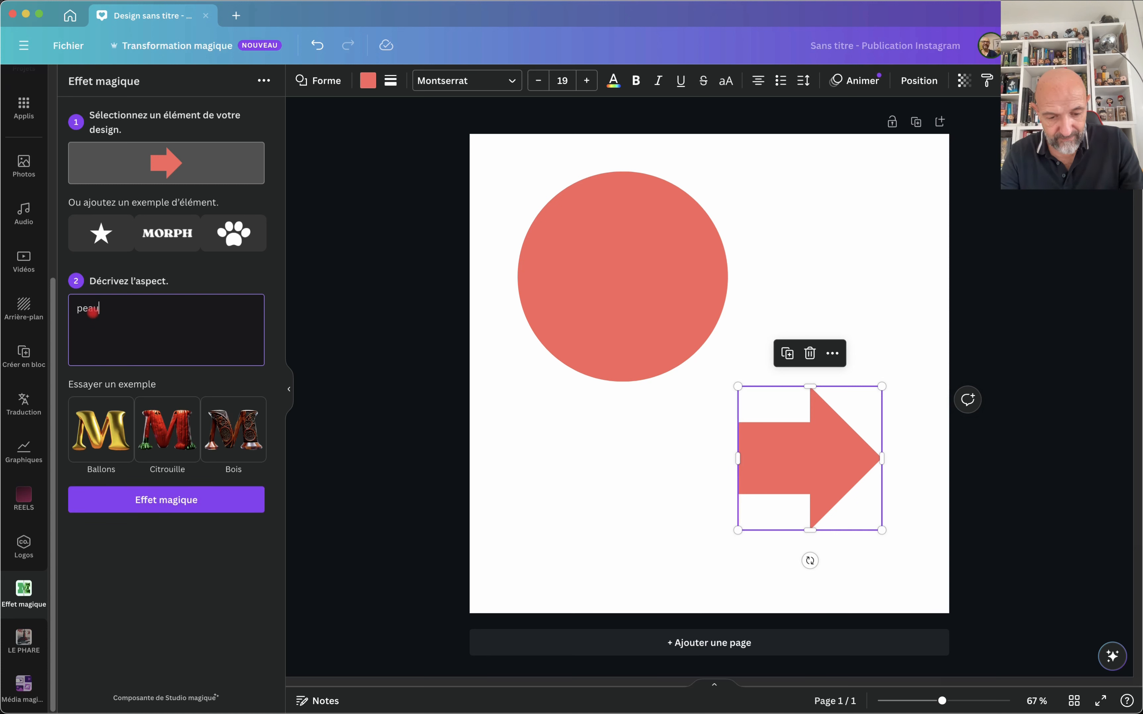
{"action": "type", "text": " de serpent"}
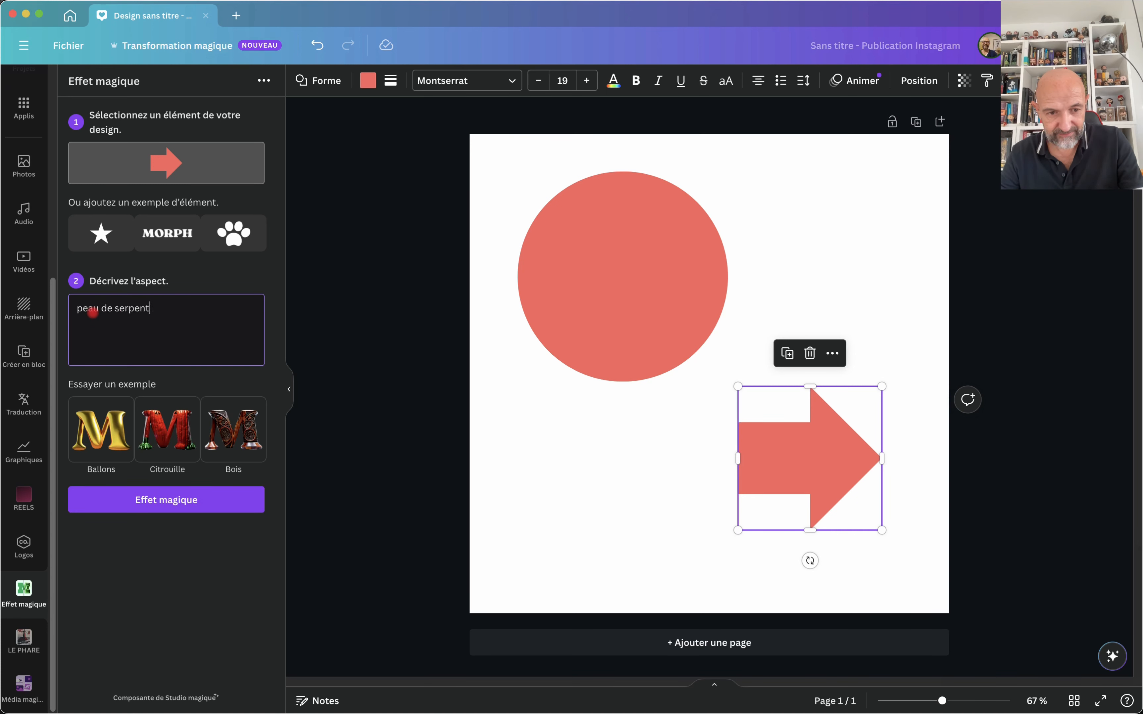
{"action": "left_click", "coordinate": [174, 503]}
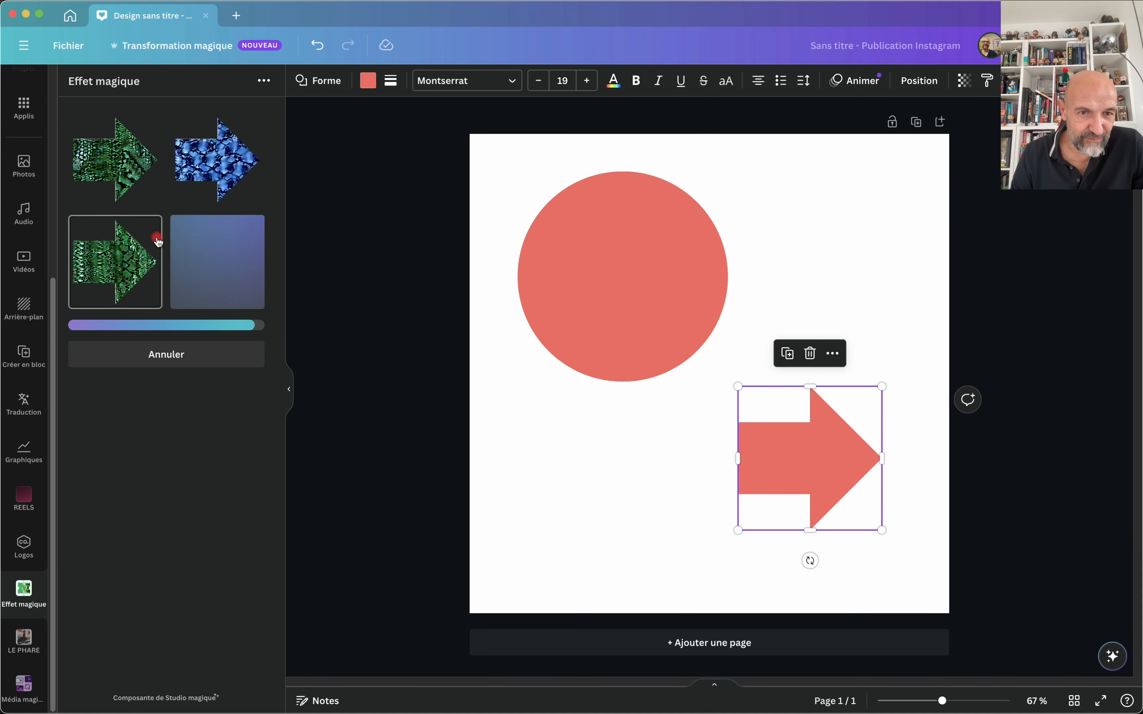
Try the third green and the black-and-white snakeskin arrows on the page, and delete both.
{"action": "left_click", "coordinate": [122, 271]}
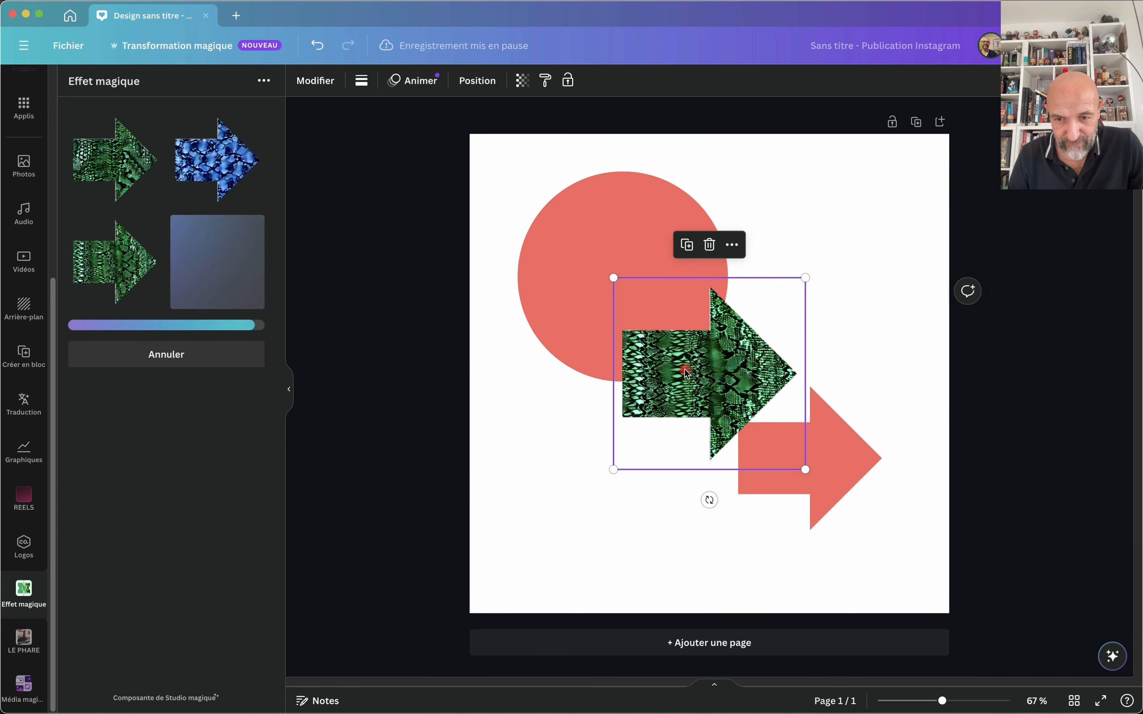
{"action": "left_click_drag", "start_coordinate": [685, 372], "coordinate": [674, 451]}
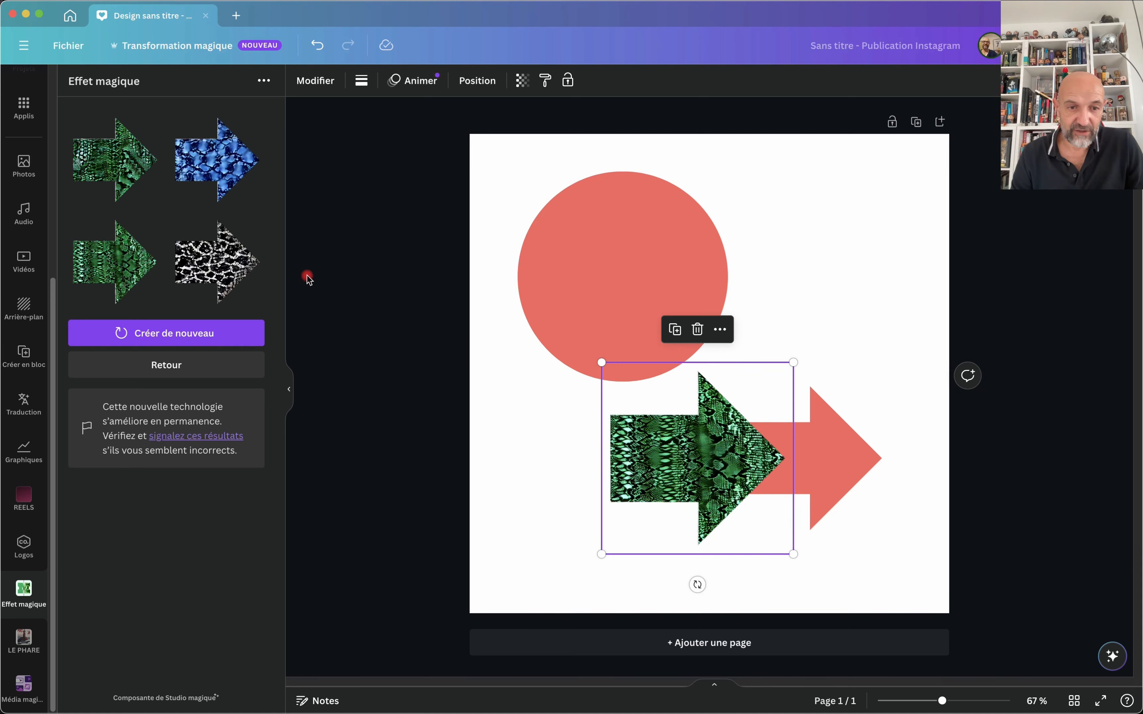
{"action": "left_click", "coordinate": [218, 261]}
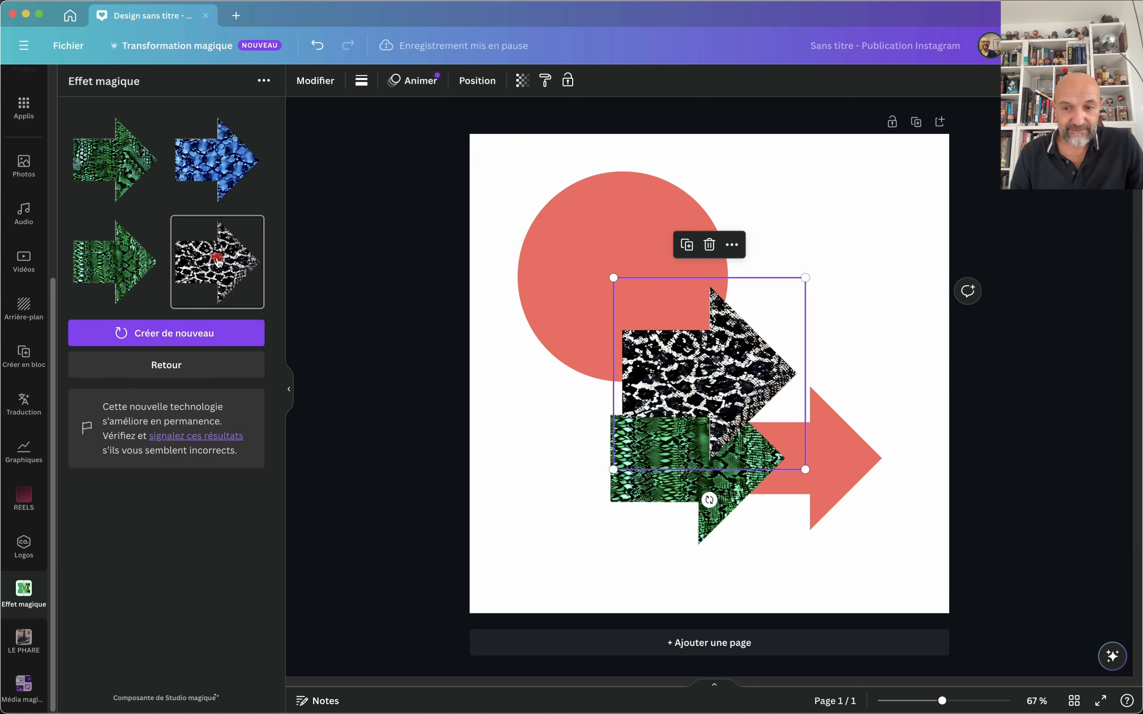
{"action": "left_click_drag", "start_coordinate": [720, 372], "coordinate": [835, 284]}
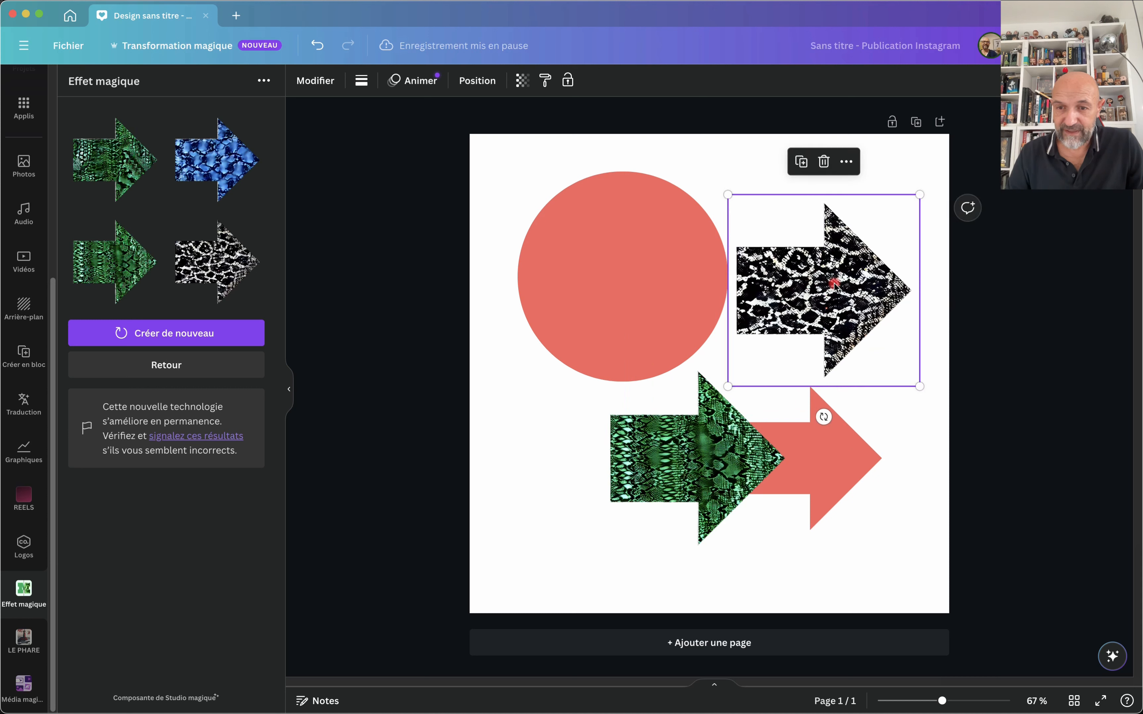
{"action": "key", "text": "Delete"}
{"action": "left_click", "coordinate": [690, 474]}
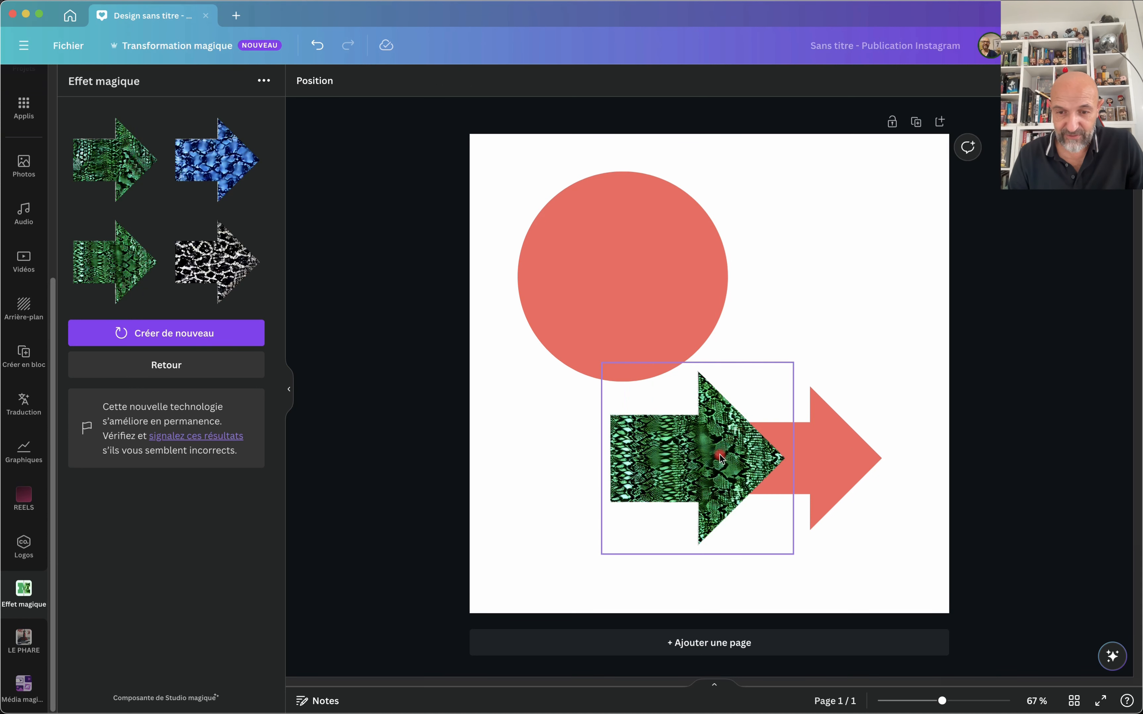
{"action": "key", "text": "Delete"}
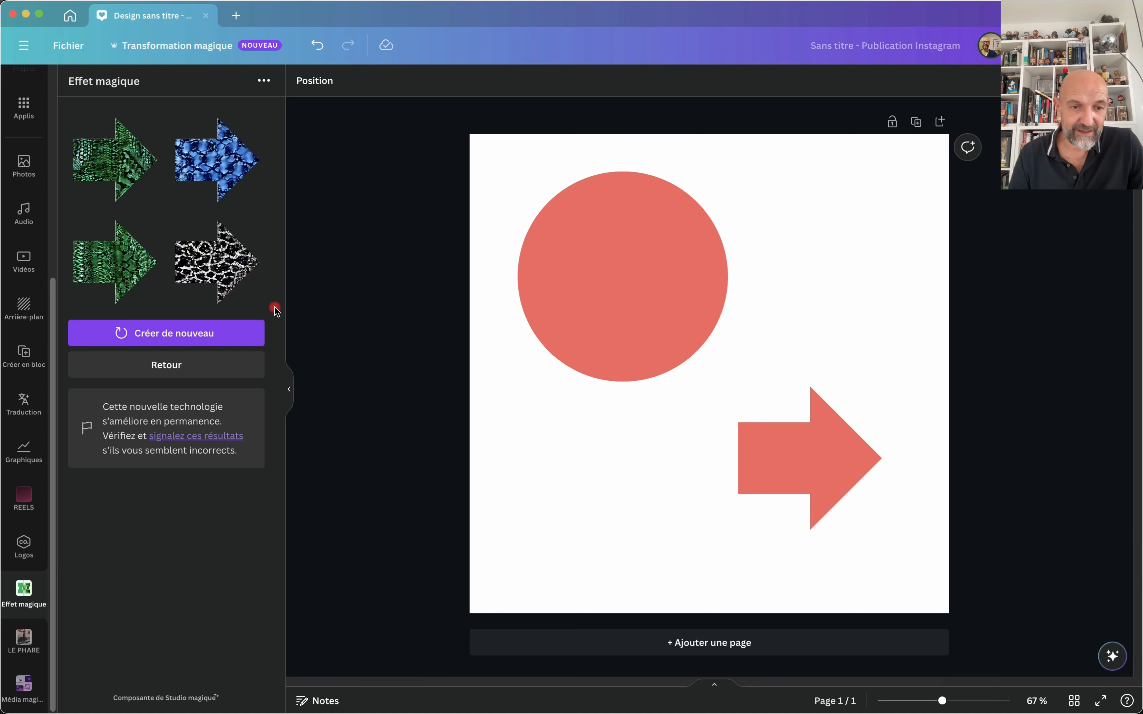
Regenerate the snakeskin variations, insert the fourth teal-green arrow and place it over the red arrow.
{"action": "left_click", "coordinate": [174, 331]}
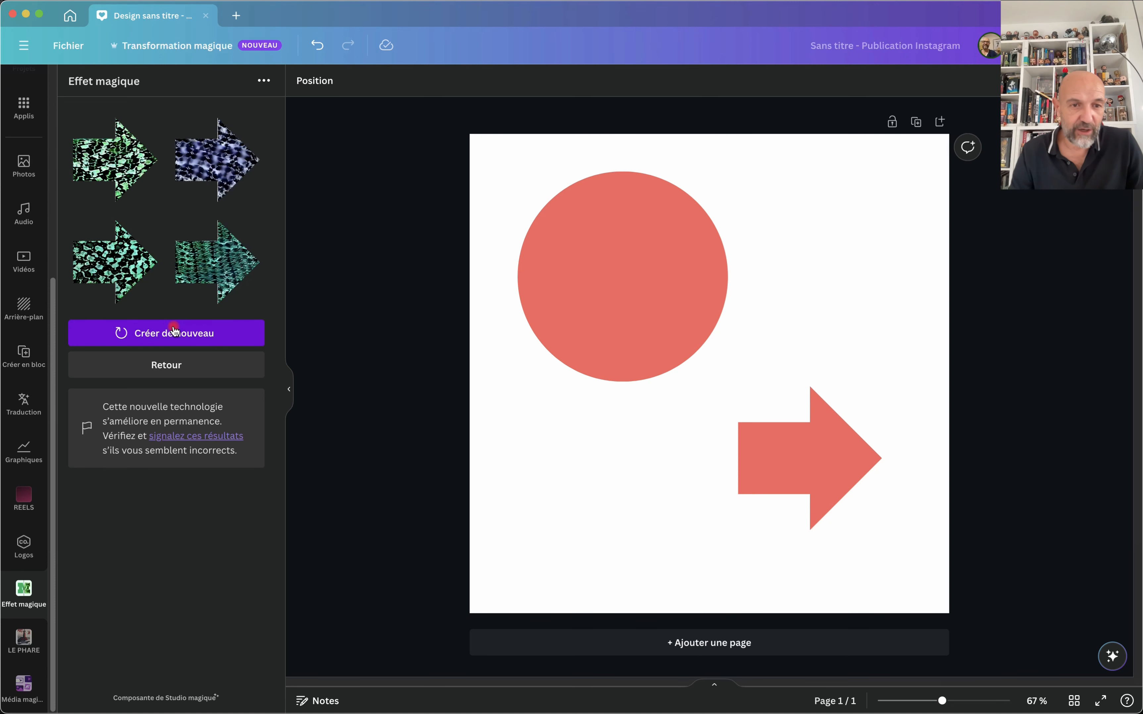
{"action": "left_click", "coordinate": [211, 256]}
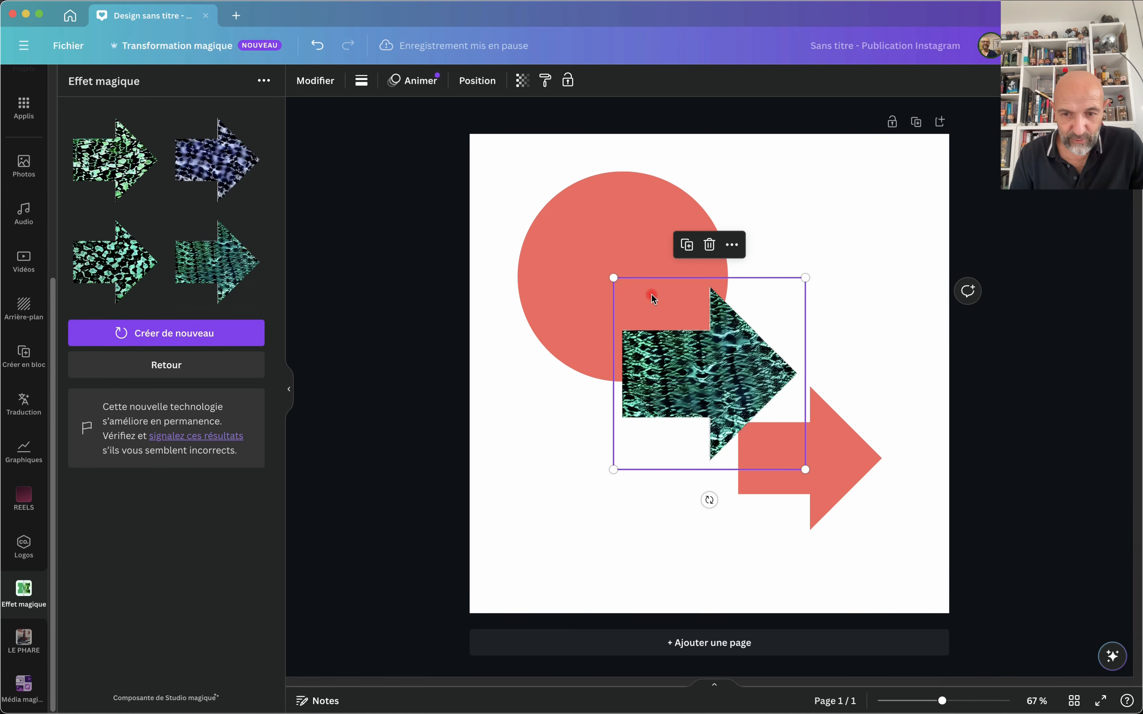
{"action": "left_click_drag", "start_coordinate": [676, 360], "coordinate": [663, 377]}
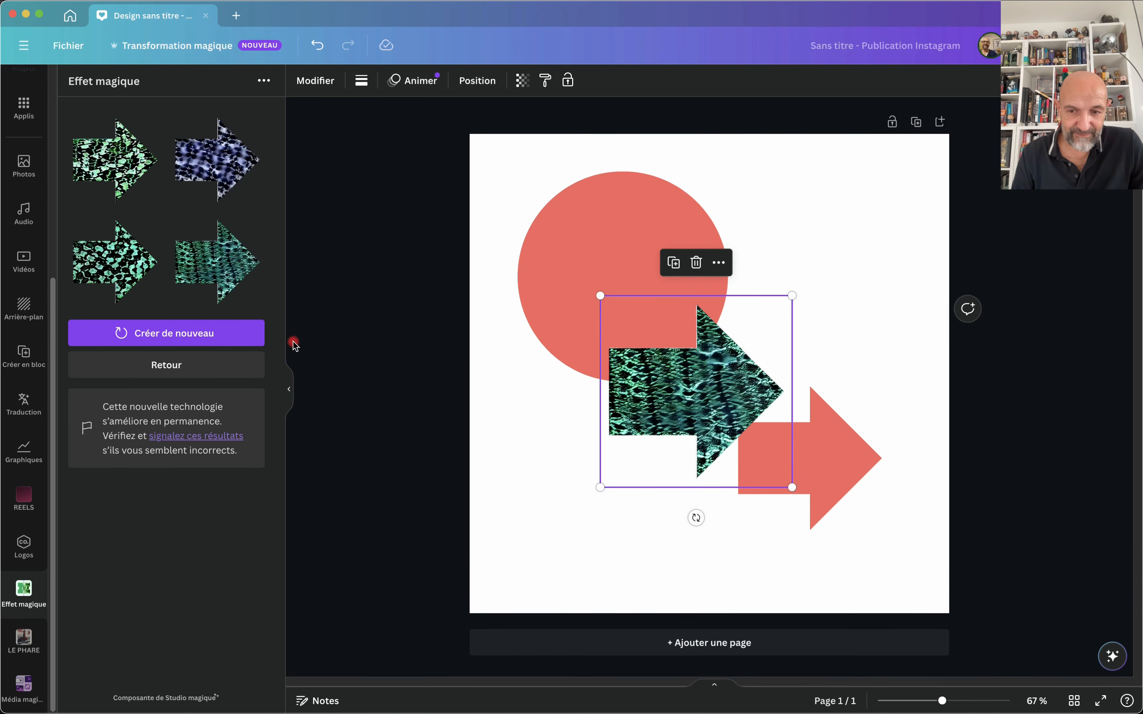
{"action": "left_click_drag", "start_coordinate": [700, 399], "coordinate": [808, 462]}
Generate Effet magique variations of the circle described as "style halloween" and place the first pumpkin to the right of the circle.
{"action": "left_click", "coordinate": [205, 369]}
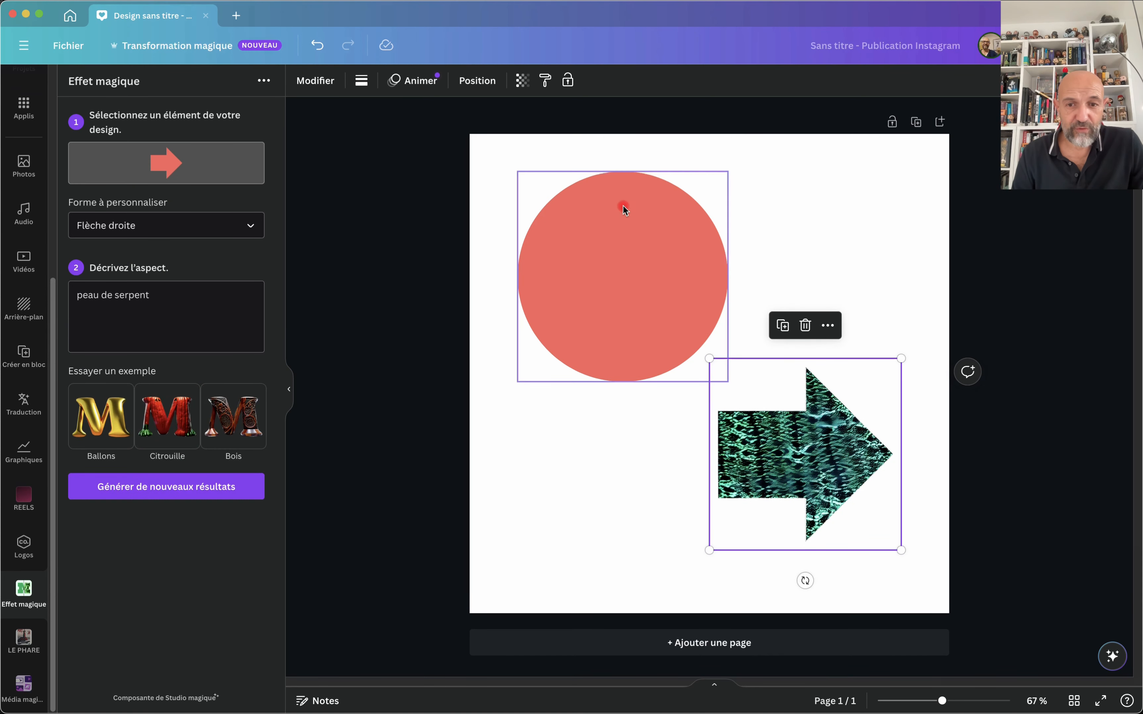
{"action": "left_click", "coordinate": [646, 245]}
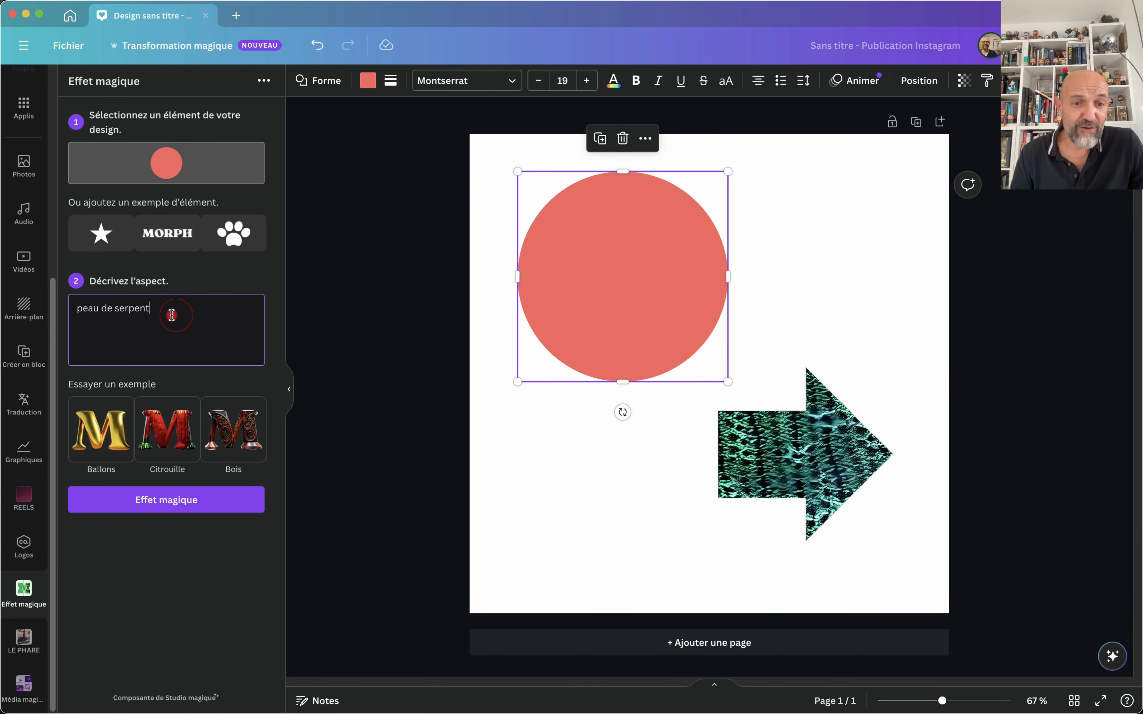
{"action": "left_click_drag", "start_coordinate": [168, 314], "coordinate": [72, 294]}
{"action": "type", "text": "s"}
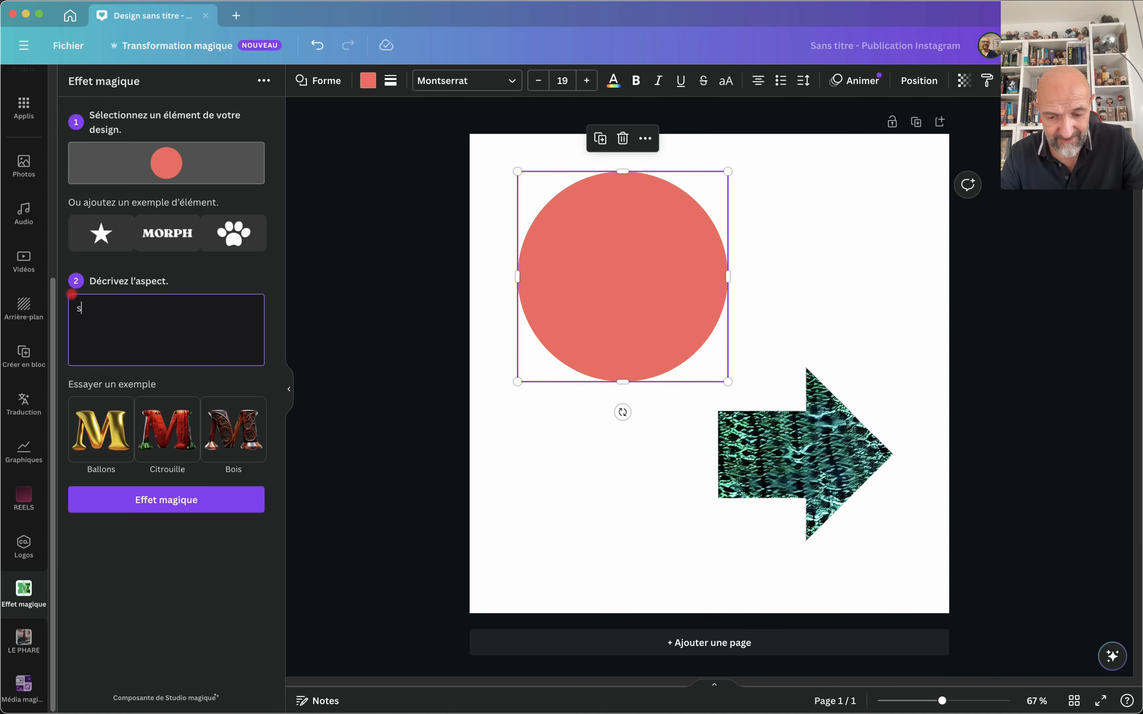
{"action": "type", "text": "tyle halloween"}
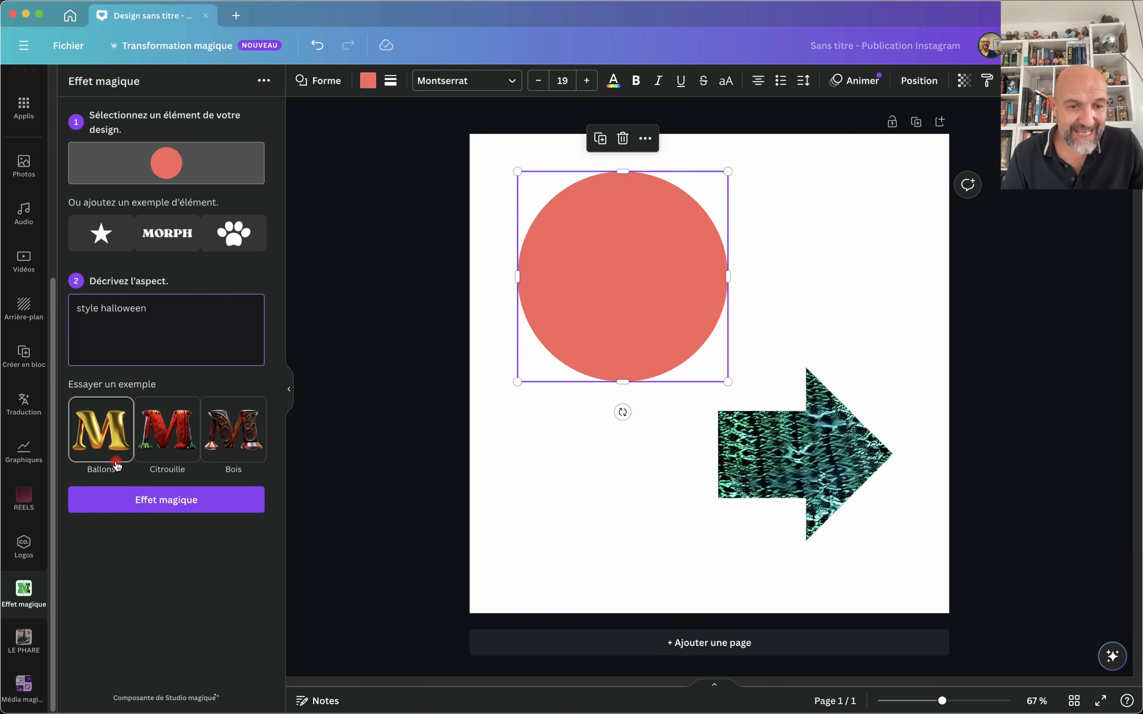
{"action": "left_click", "coordinate": [182, 500]}
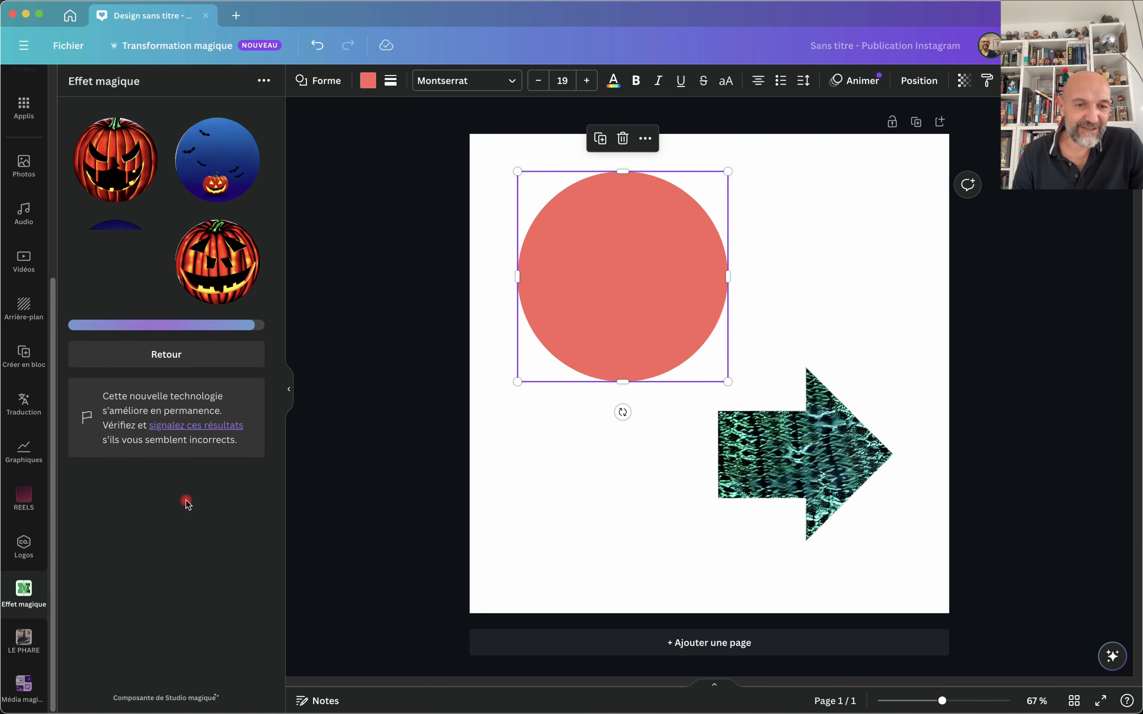
{"action": "left_click", "coordinate": [118, 155]}
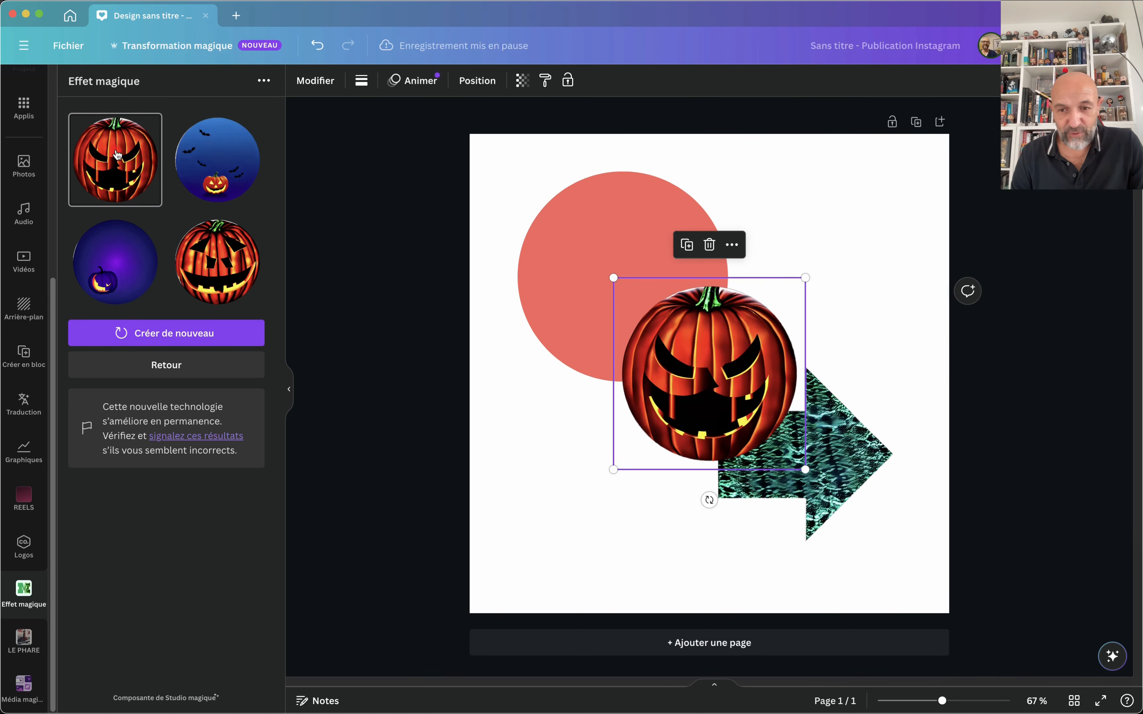
{"action": "left_click_drag", "start_coordinate": [717, 354], "coordinate": [839, 248]}
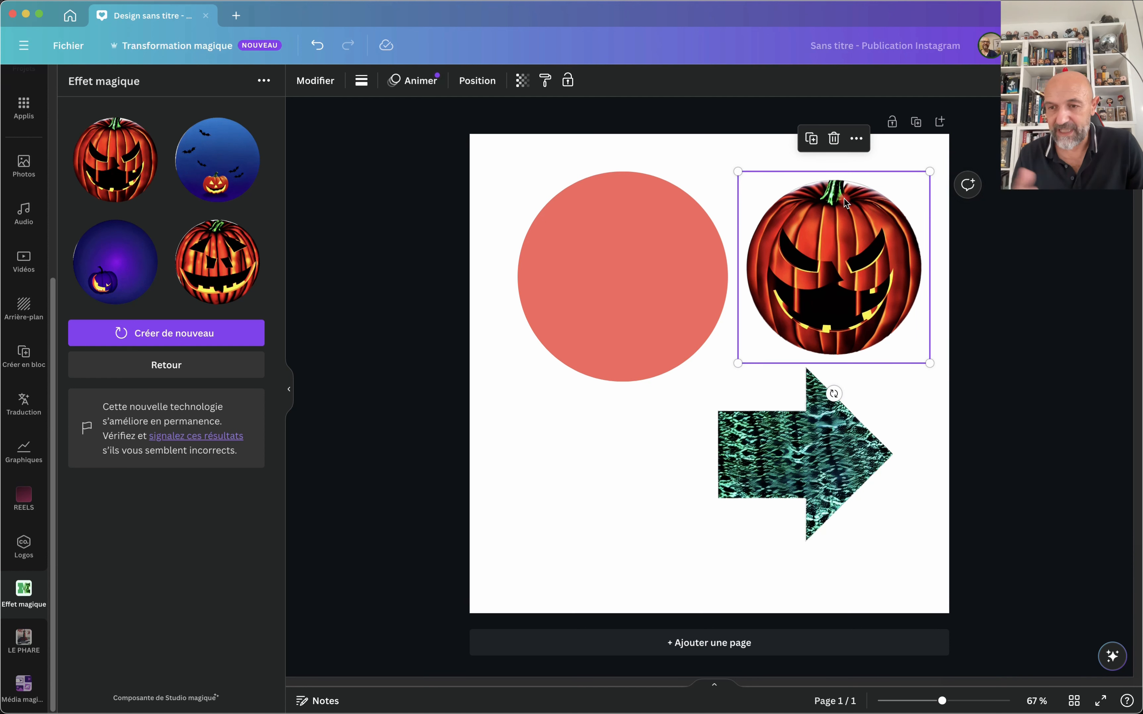
Generate Effet magique variations of the red circle with the description "aspect fourrure".
{"action": "left_click", "coordinate": [577, 268]}
{"action": "left_click", "coordinate": [179, 367]}
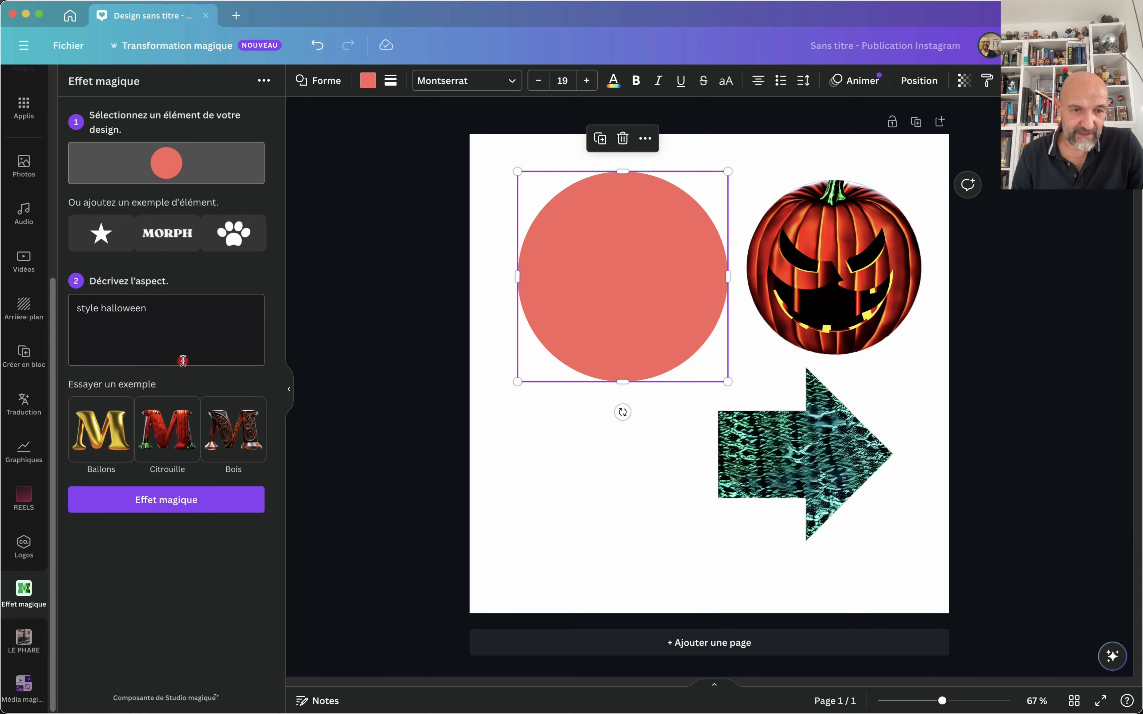
{"action": "left_click_drag", "start_coordinate": [183, 360], "coordinate": [65, 311]}
{"action": "type", "text": "a"}
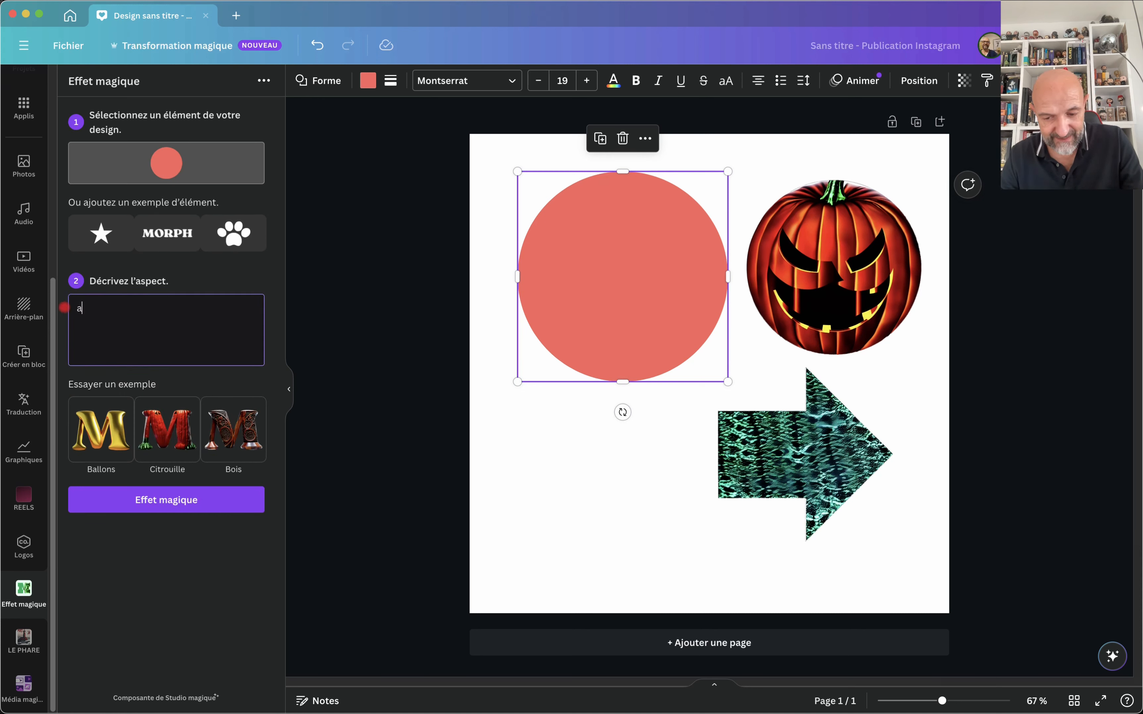
{"action": "type", "text": "spect fourrure"}
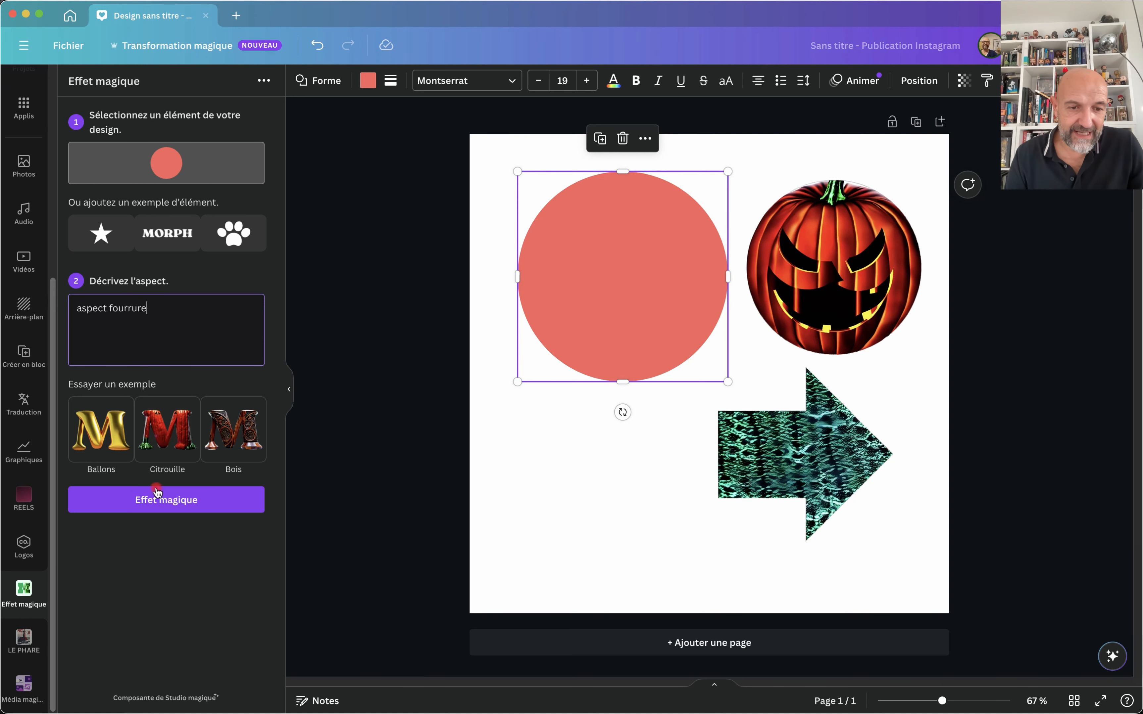
{"action": "left_click", "coordinate": [159, 502]}
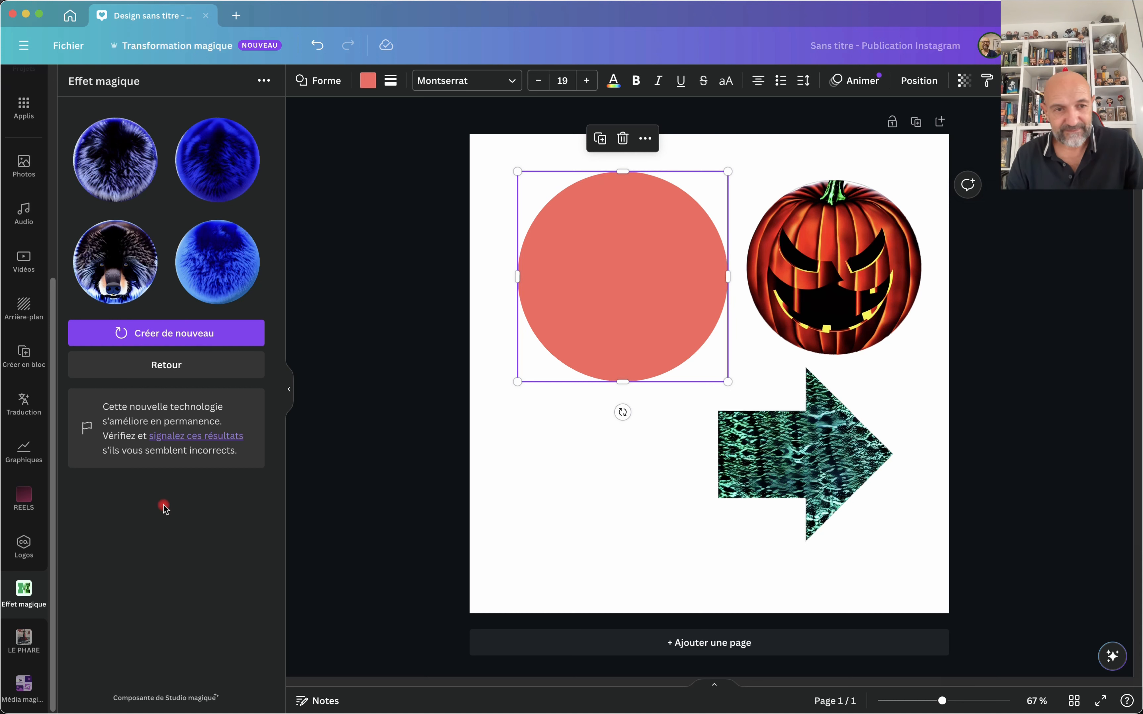
Insert the first generated fur ball, move it below the red circle and enlarge it slightly.
{"action": "left_click", "coordinate": [117, 164]}
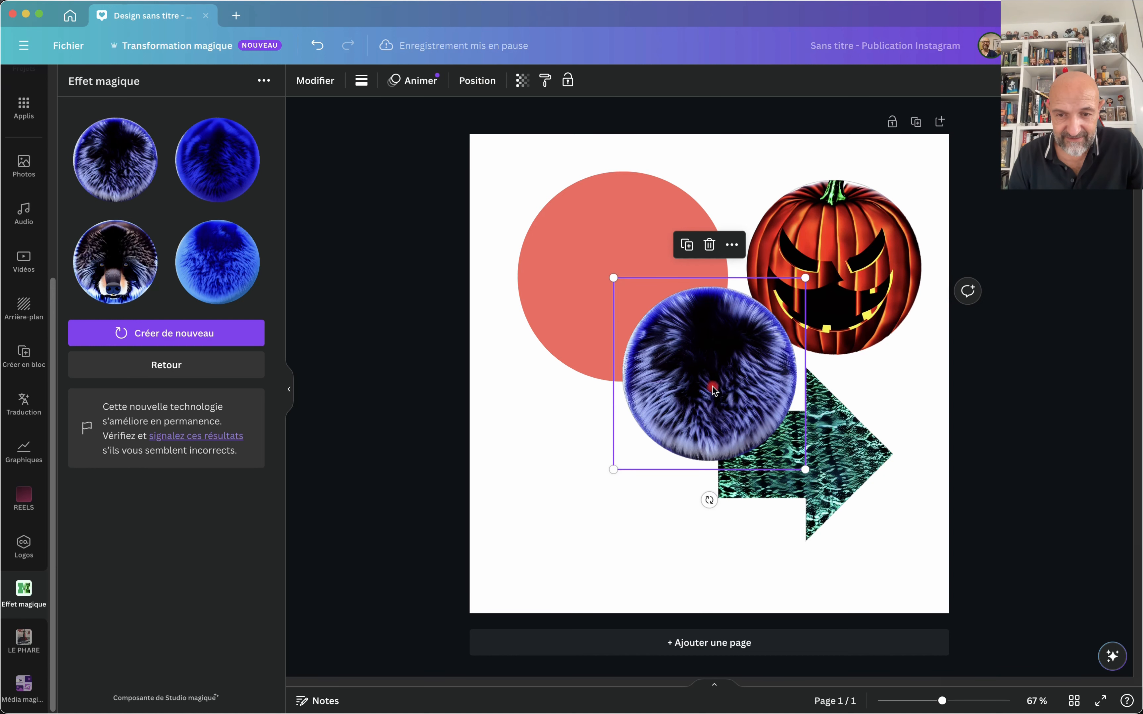
{"action": "left_click_drag", "start_coordinate": [715, 387], "coordinate": [617, 501]}
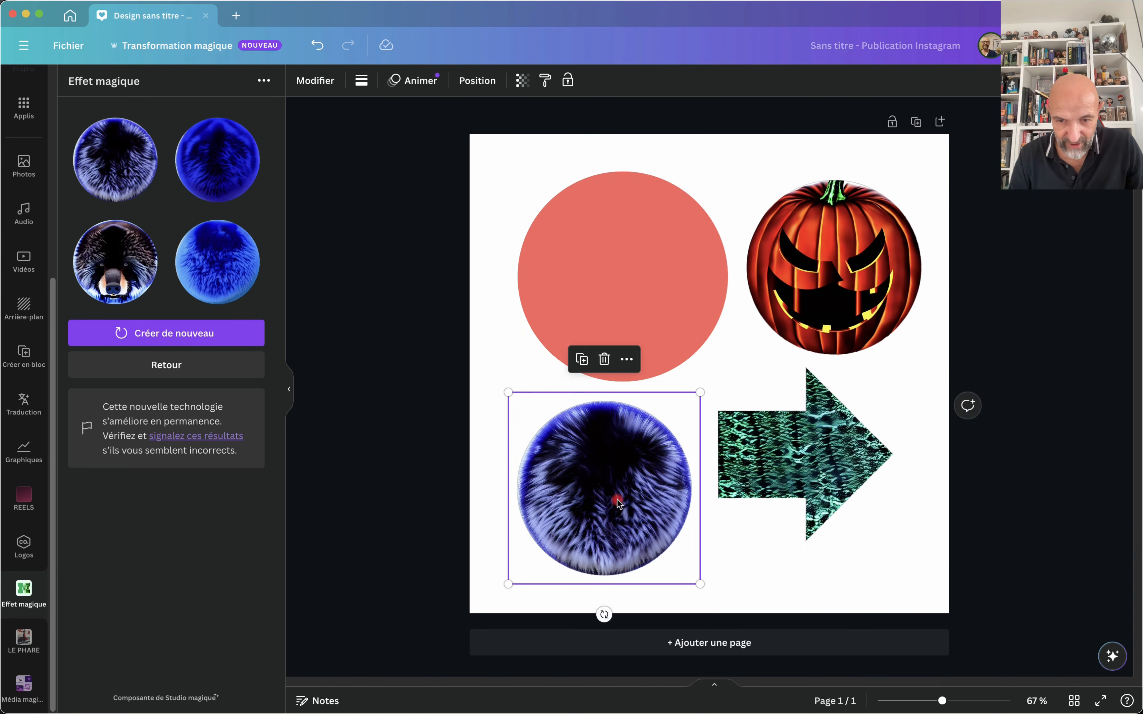
{"action": "left_click_drag", "start_coordinate": [697, 392], "coordinate": [713, 378]}
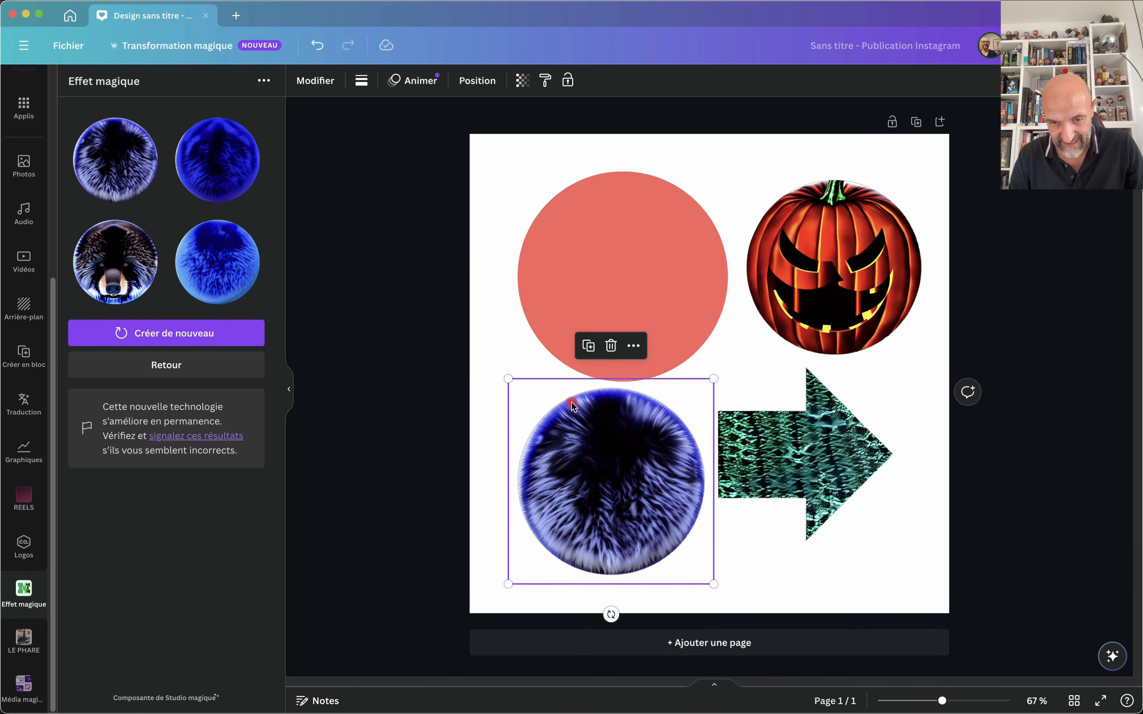
Close the untitled Instagram post design and open the Studio magique page from the home page.
{"action": "left_click", "coordinate": [494, 253]}
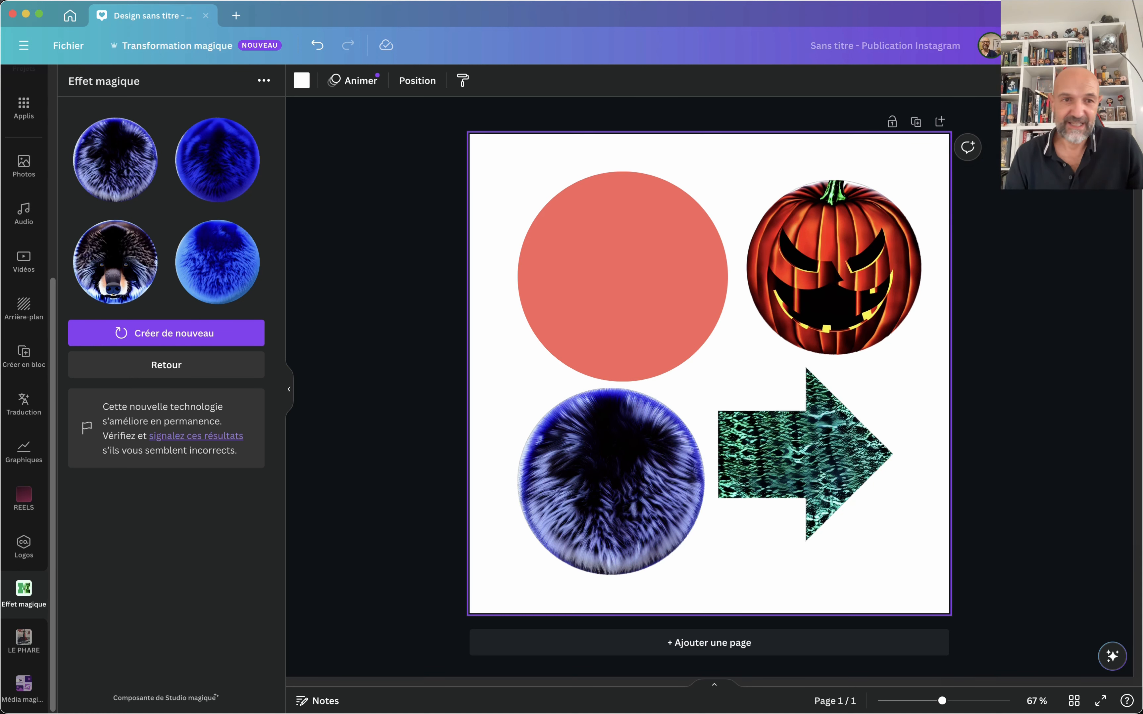
{"action": "left_click", "coordinate": [206, 15]}
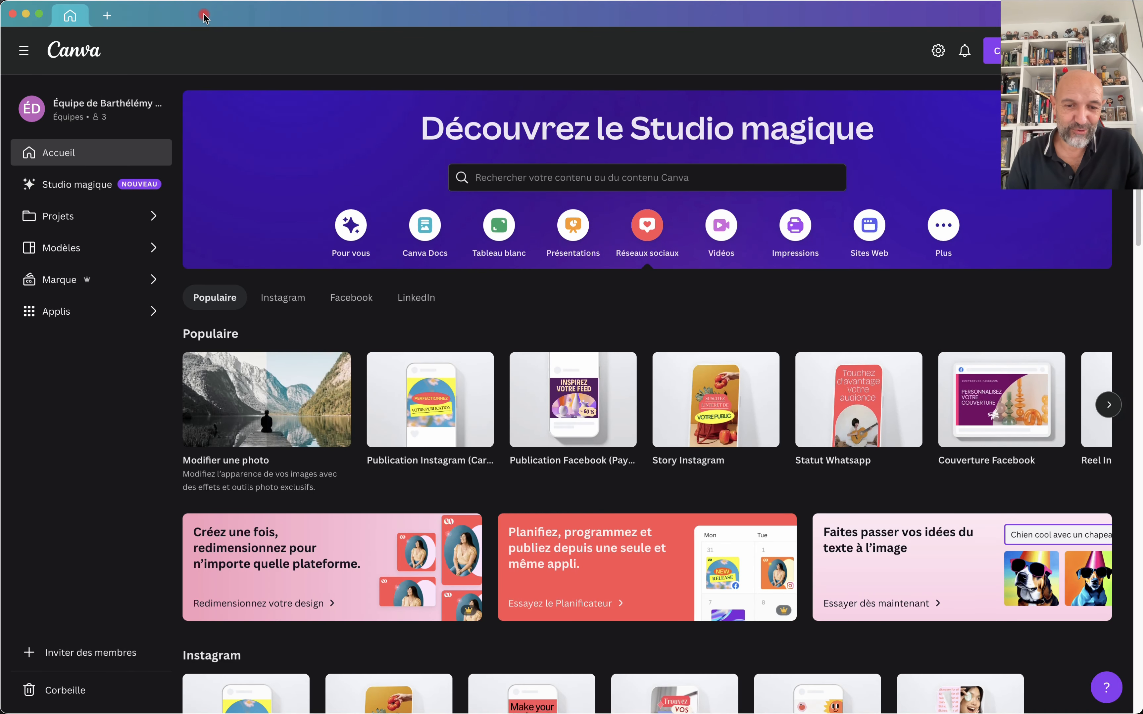
{"action": "scroll", "coordinate": [576, 548], "scroll_direction": "down", "scroll_amount": 2}
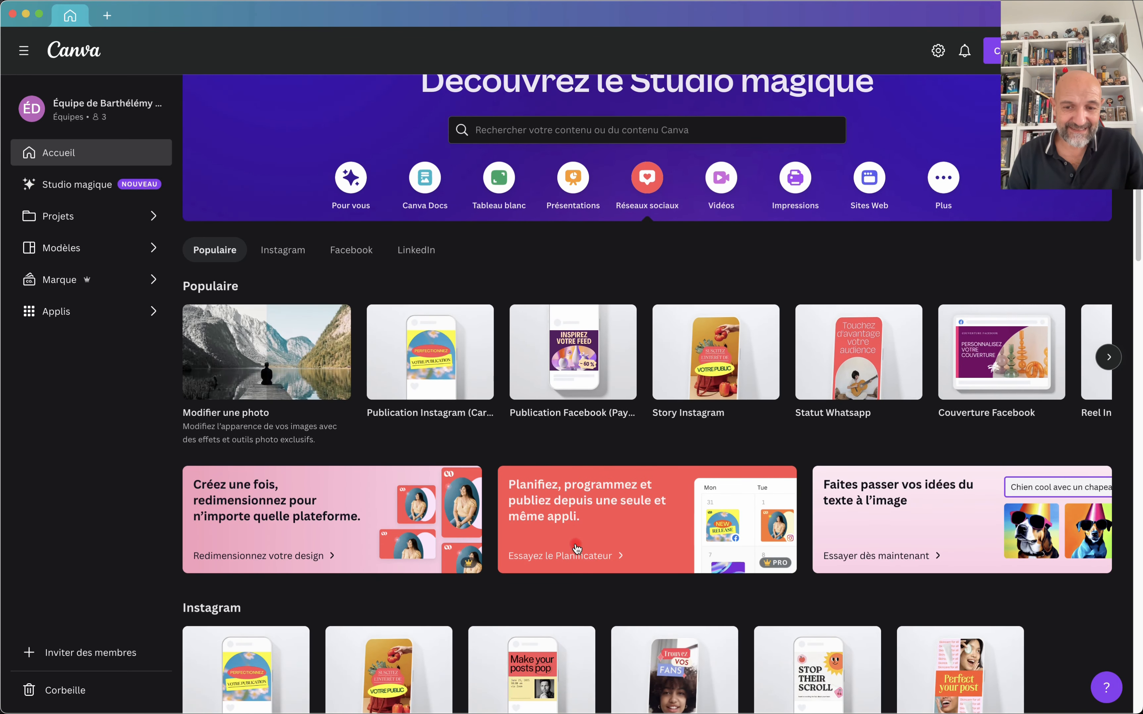
{"action": "scroll", "coordinate": [576, 548], "scroll_direction": "down", "scroll_amount": 3}
{"action": "scroll", "coordinate": [576, 548], "scroll_direction": "up", "scroll_amount": 4}
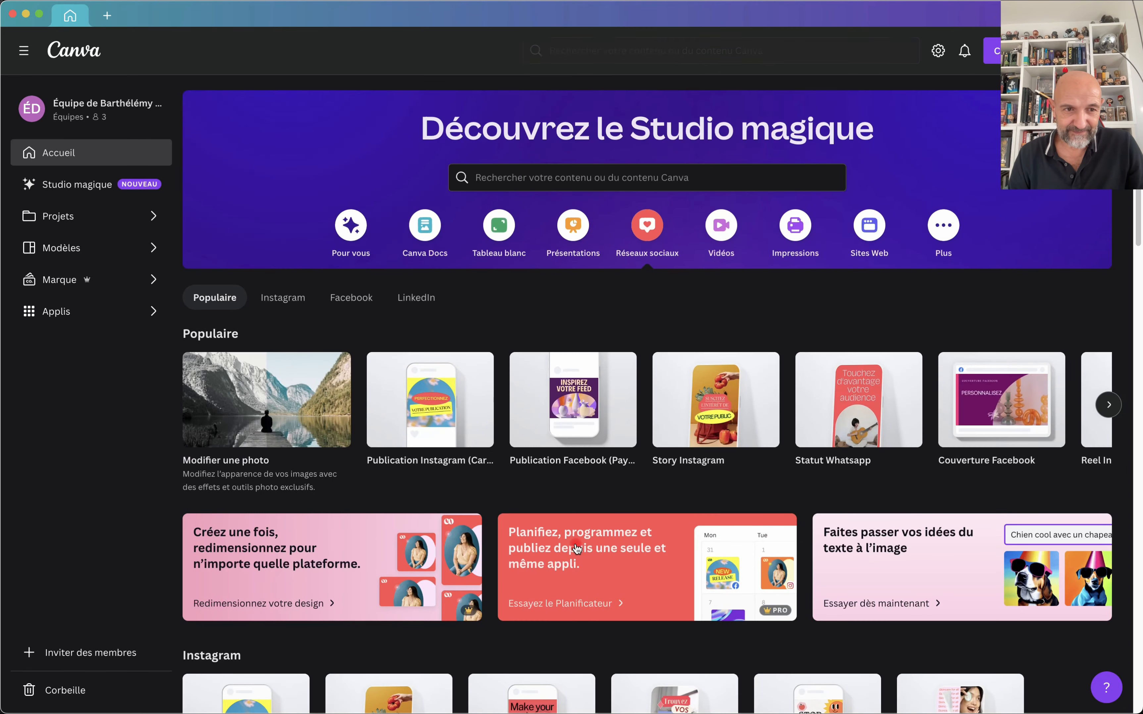
{"action": "left_click", "coordinate": [76, 185]}
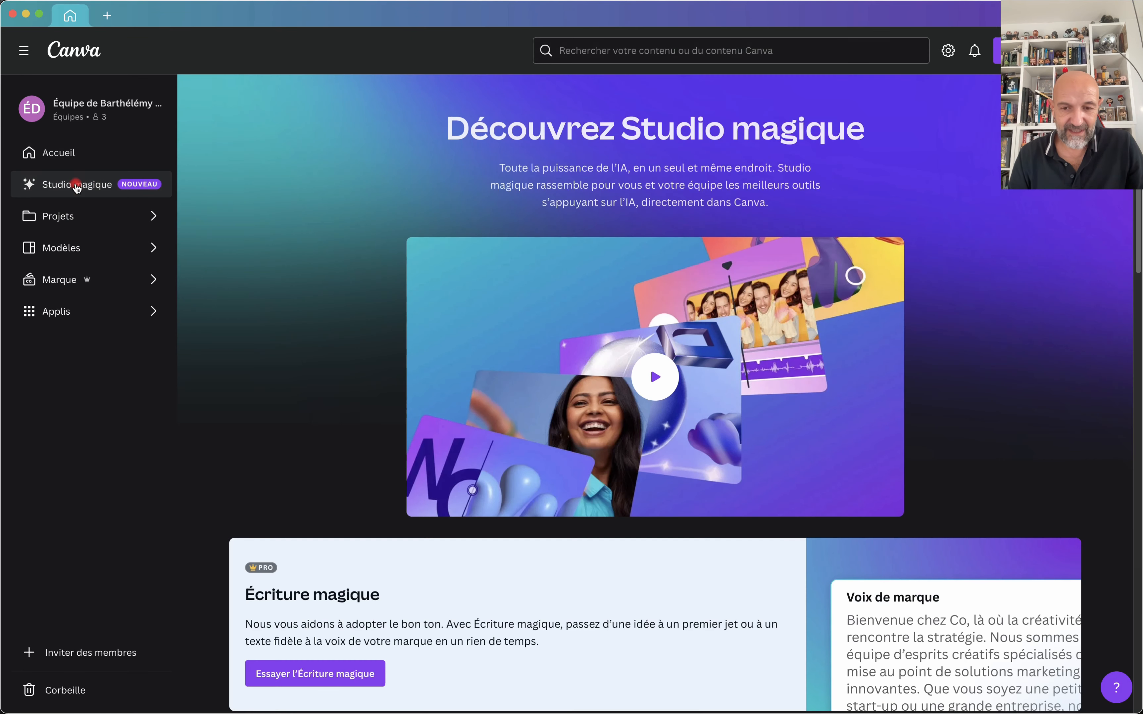
Find Édition magique among the Studio magique tools and open its sample handbag design to try it.
{"action": "scroll", "coordinate": [618, 472], "scroll_direction": "down", "scroll_amount": 5}
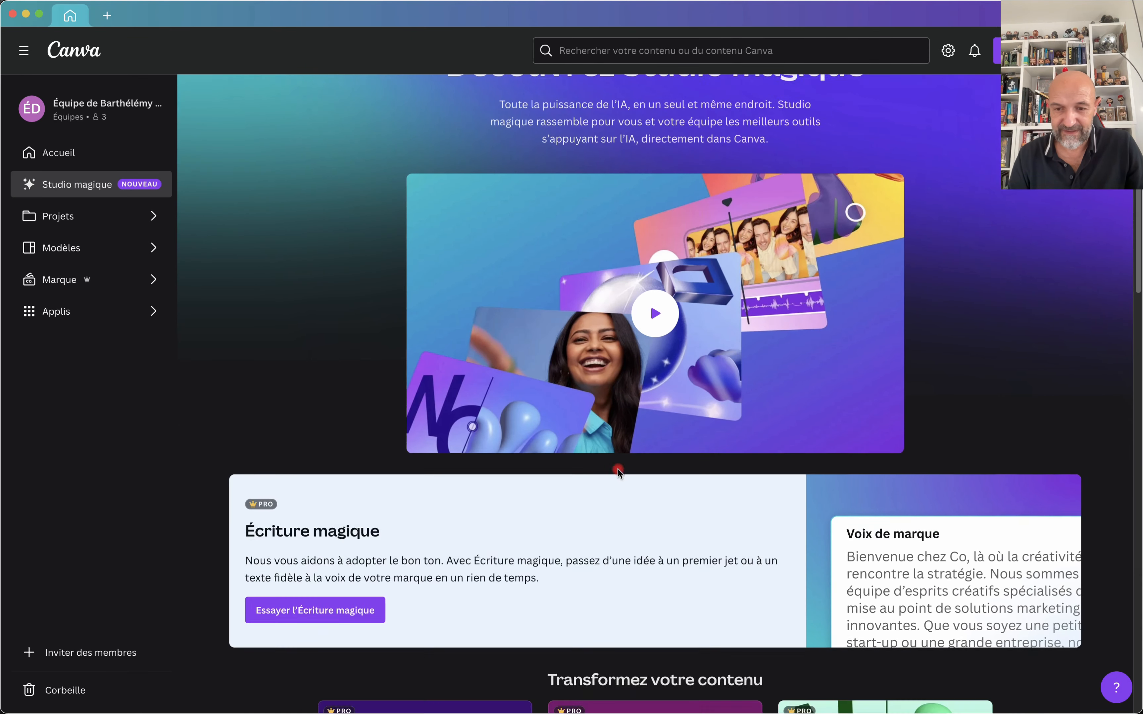
{"action": "scroll", "coordinate": [619, 472], "scroll_direction": "down", "scroll_amount": 3}
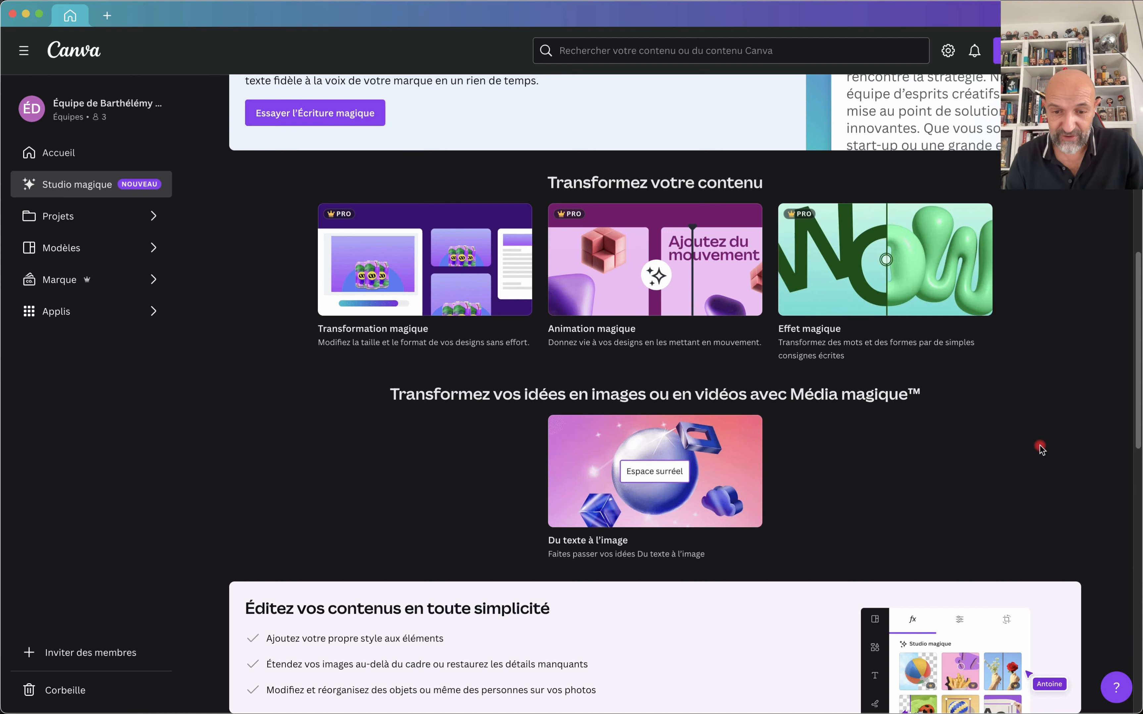
{"action": "scroll", "coordinate": [967, 493], "scroll_direction": "down", "scroll_amount": 6}
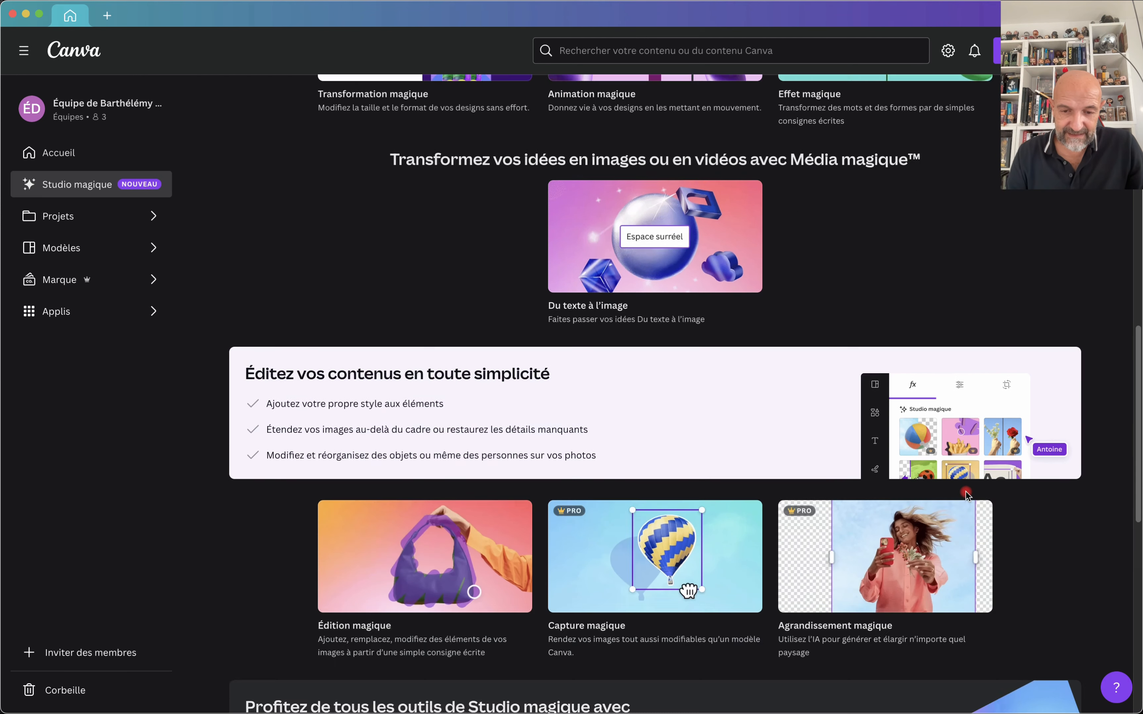
{"action": "scroll", "coordinate": [966, 494], "scroll_direction": "down", "scroll_amount": 1}
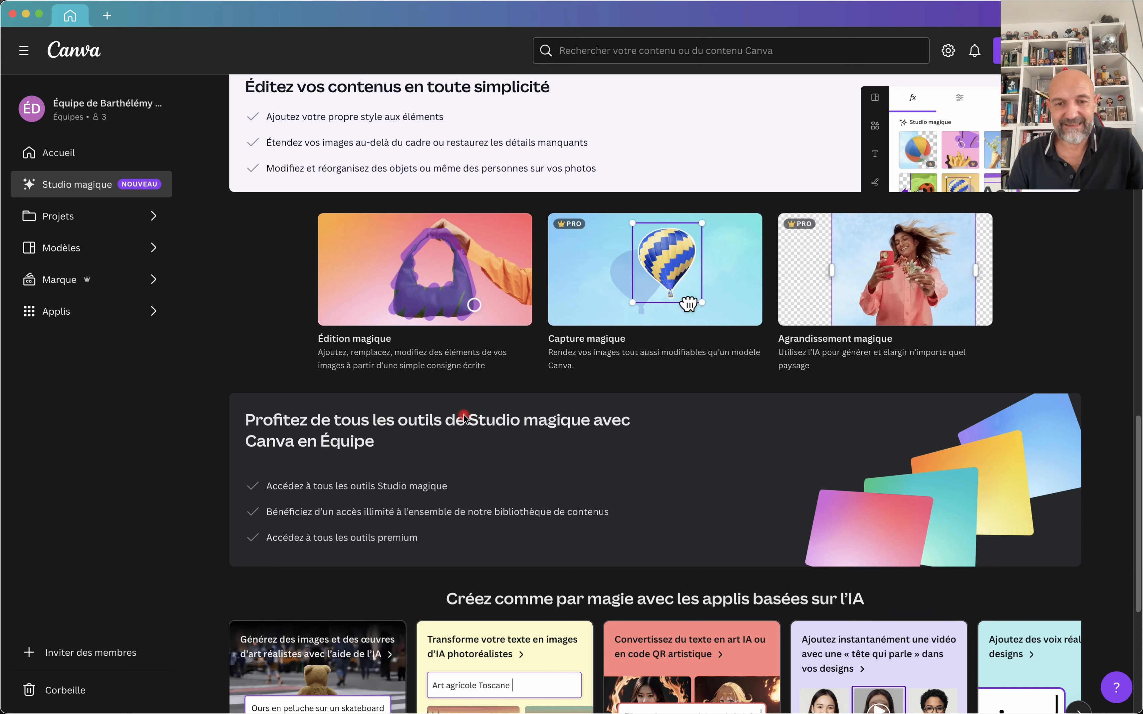
{"action": "left_click", "coordinate": [429, 274]}
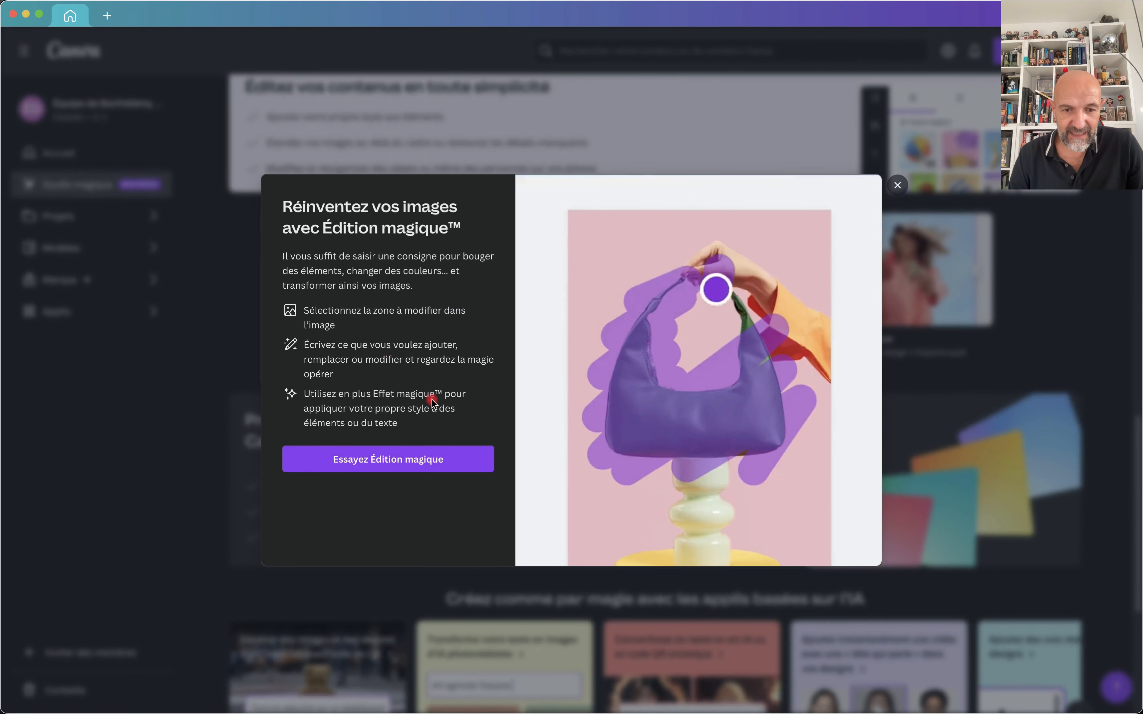
{"action": "left_click", "coordinate": [384, 461]}
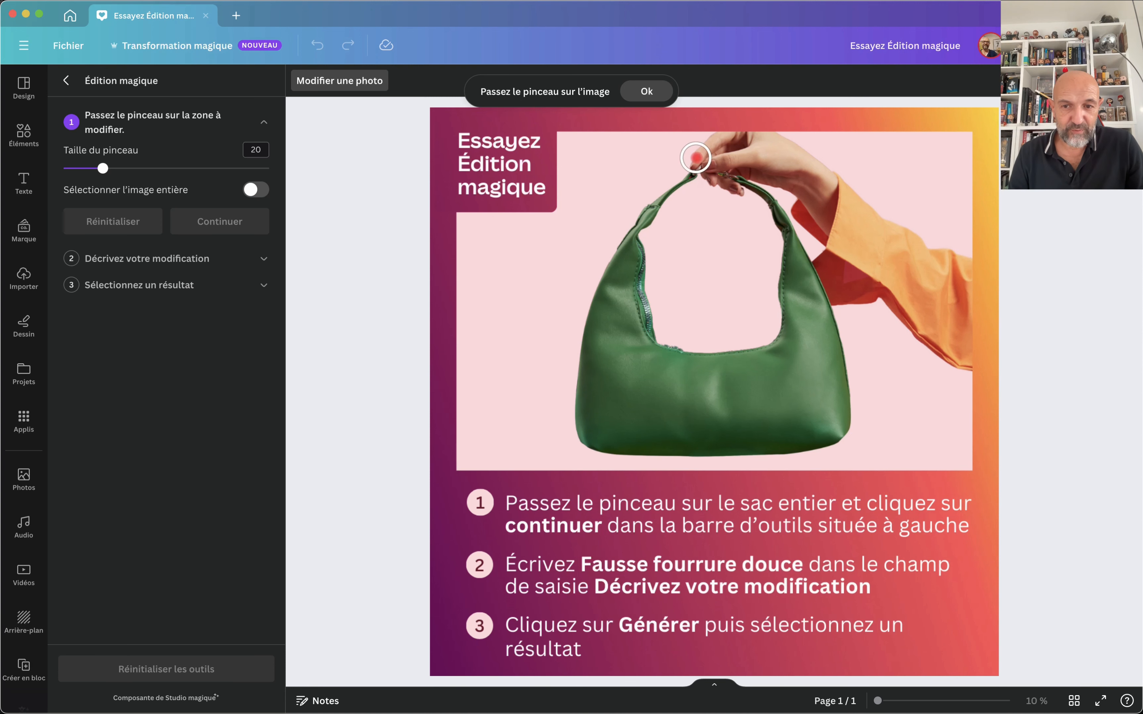
Brush over the entire green handbag, using brush size 20 and 8 for the handle and 50 for the body.
{"action": "left_click_drag", "start_coordinate": [688, 176], "coordinate": [632, 237]}
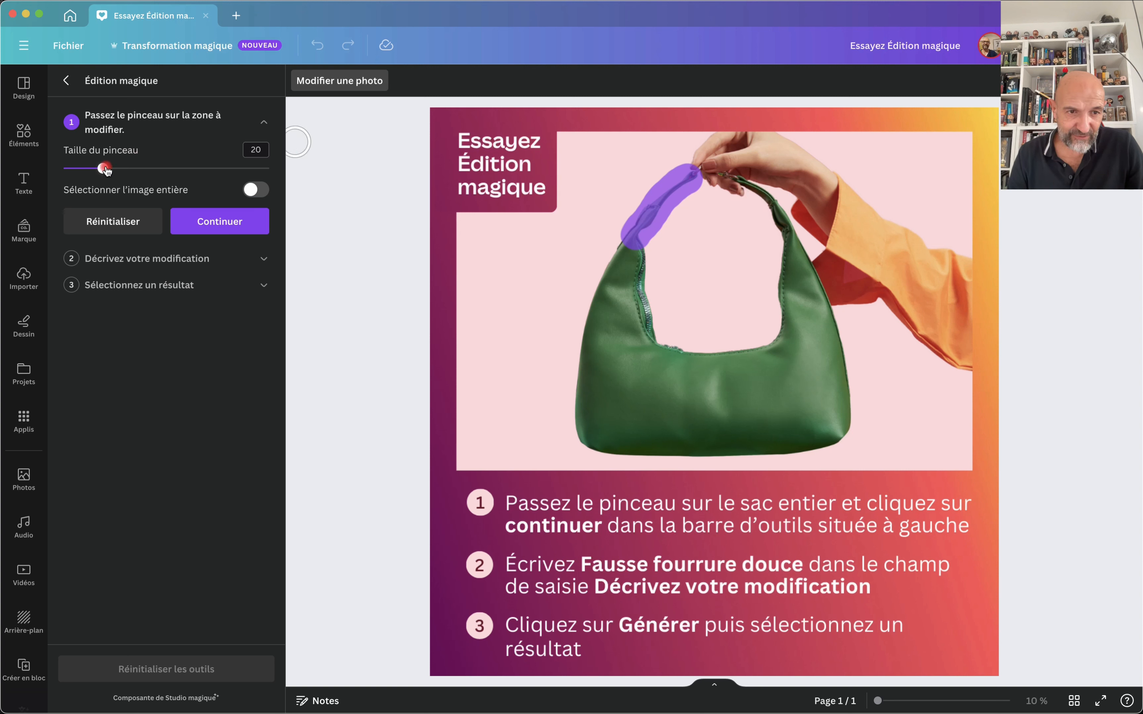
{"action": "left_click_drag", "start_coordinate": [105, 169], "coordinate": [78, 169]}
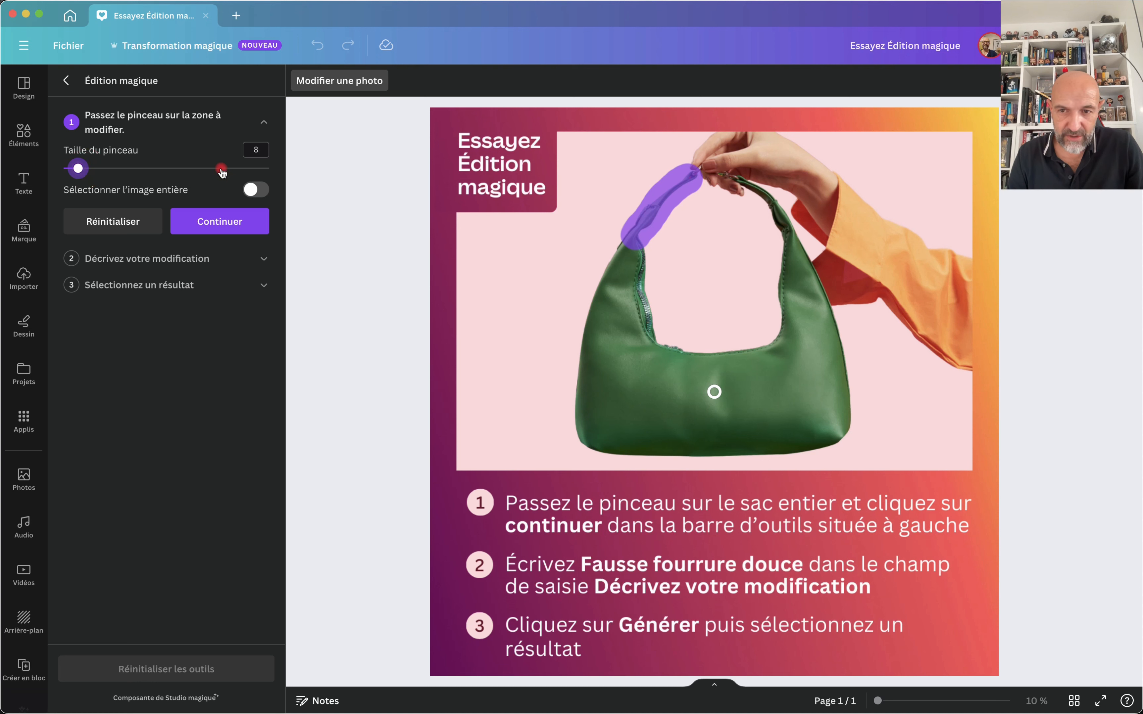
{"action": "mouse_move", "coordinate": [739, 178]}
{"action": "left_mouse_down"}
{"action": "mouse_move", "coordinate": [773, 202]}
{"action": "mouse_move", "coordinate": [787, 236]}
{"action": "left_mouse_up"}
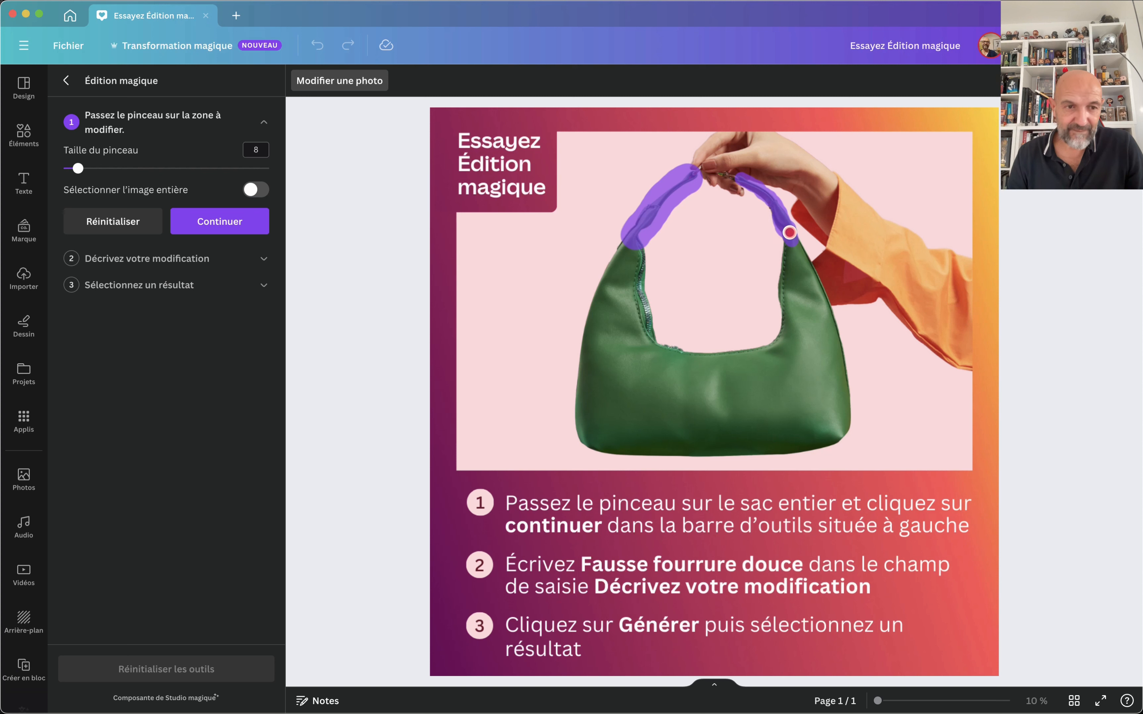
{"action": "left_click_drag", "start_coordinate": [77, 168], "coordinate": [93, 170]}
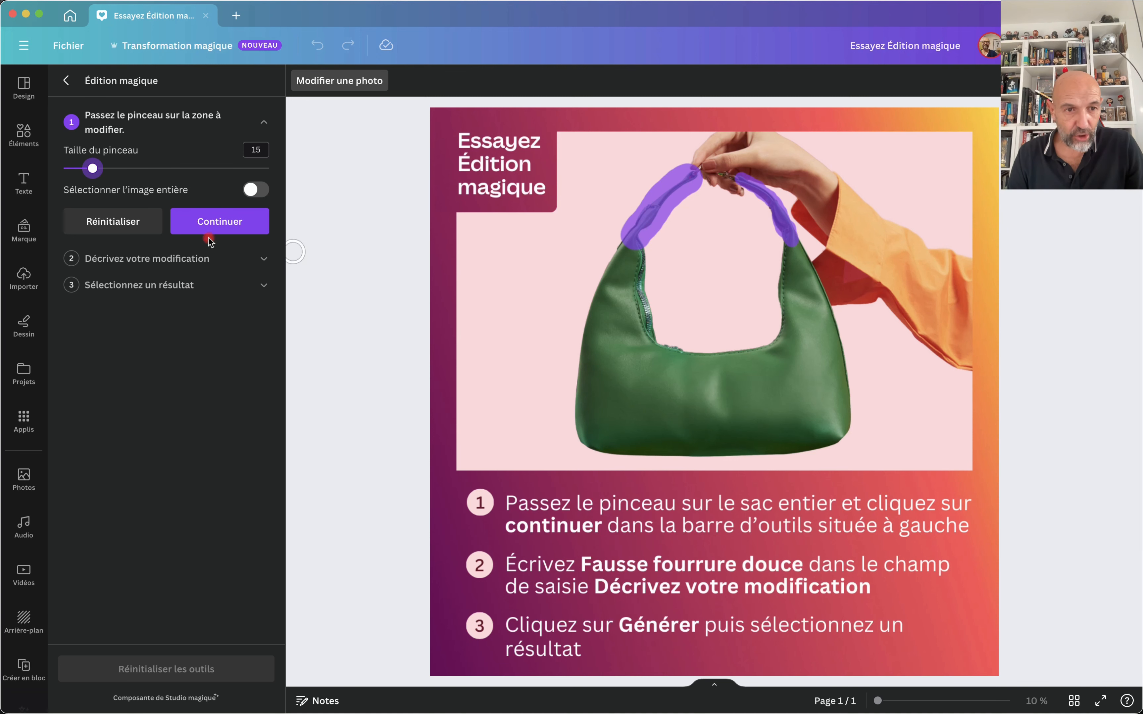
{"action": "left_click_drag", "start_coordinate": [95, 171], "coordinate": [177, 177]}
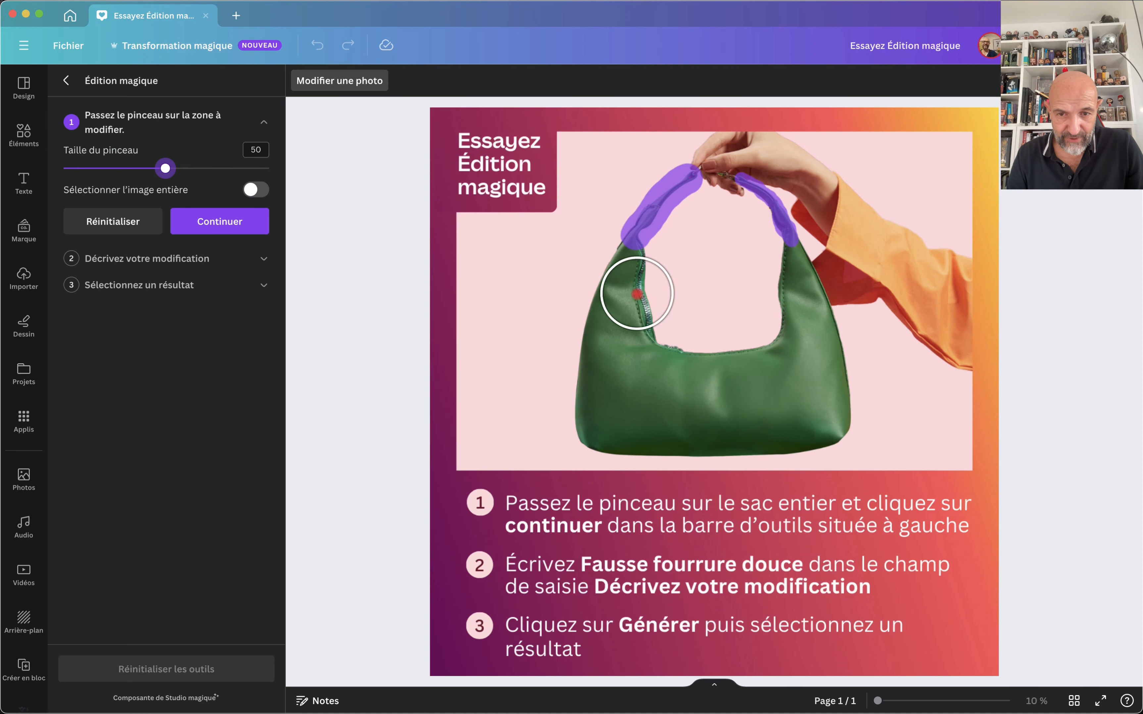
{"action": "mouse_move", "coordinate": [635, 300]}
{"action": "left_mouse_down"}
{"action": "mouse_move", "coordinate": [630, 261]}
{"action": "mouse_move", "coordinate": [604, 423]}
{"action": "mouse_move", "coordinate": [834, 417]}
{"action": "mouse_move", "coordinate": [811, 387]}
{"action": "mouse_move", "coordinate": [779, 270]}
{"action": "mouse_move", "coordinate": [823, 381]}
{"action": "mouse_move", "coordinate": [730, 365]}
{"action": "mouse_move", "coordinate": [642, 378]}
{"action": "left_mouse_up"}
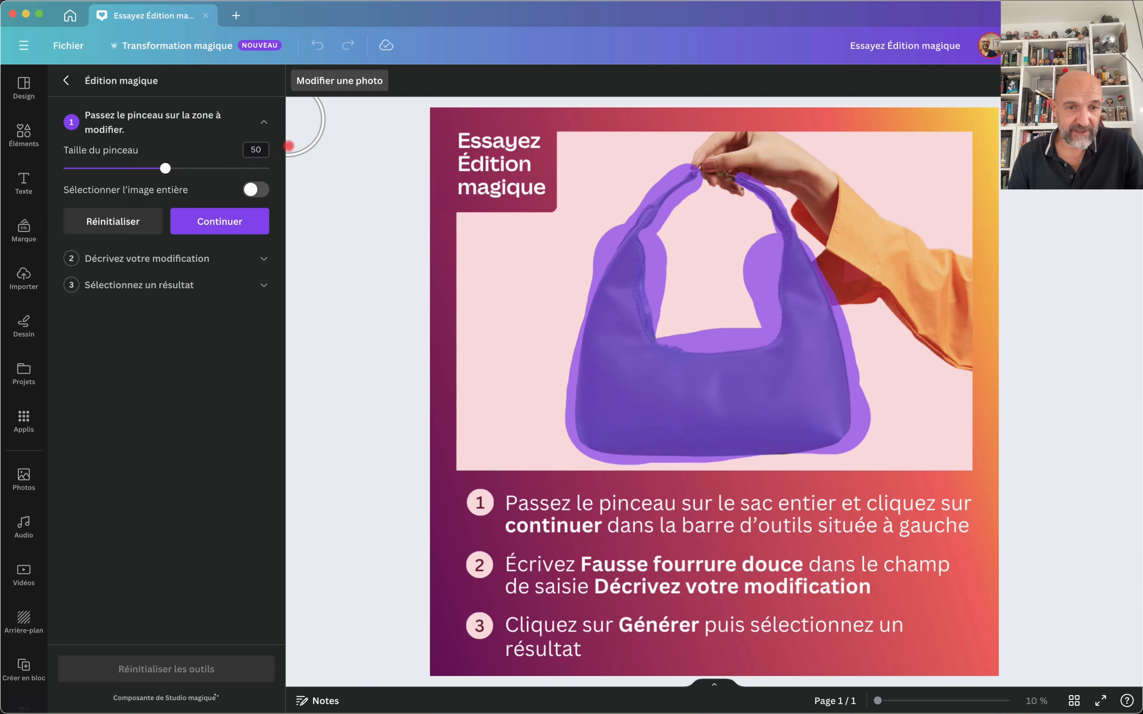
Generate replacement results for the brushed handbag from the description "fausse fourrure douce".
{"action": "left_click", "coordinate": [217, 218]}
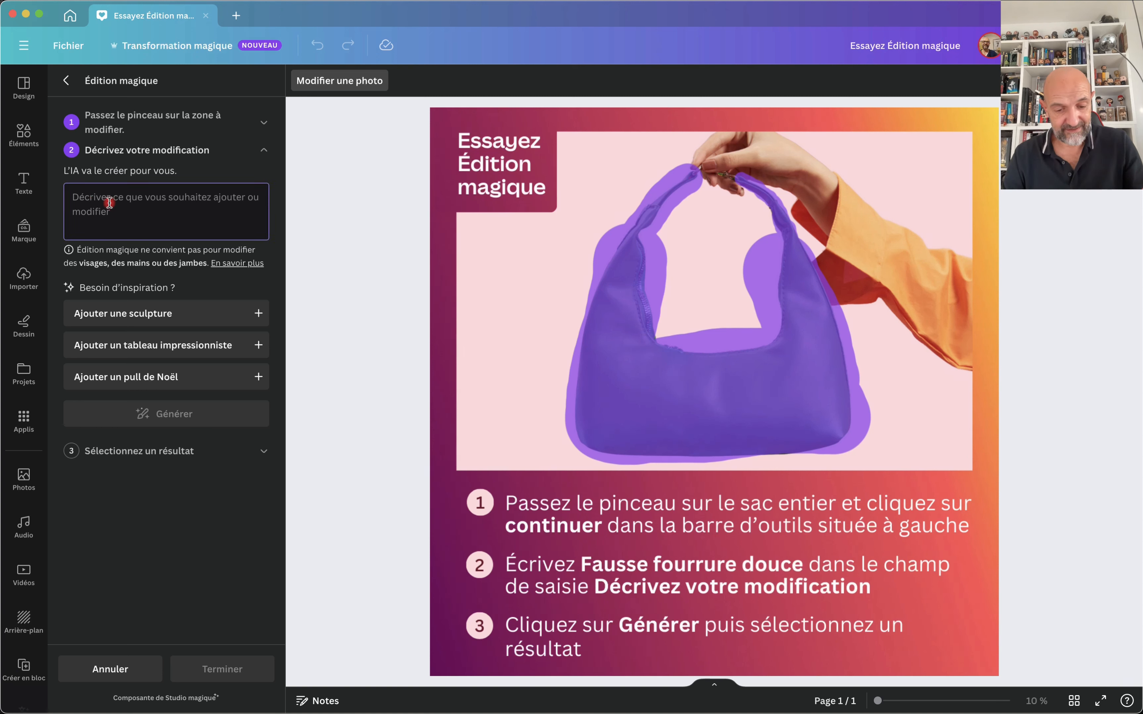
{"action": "type", "text": "fausse f"}
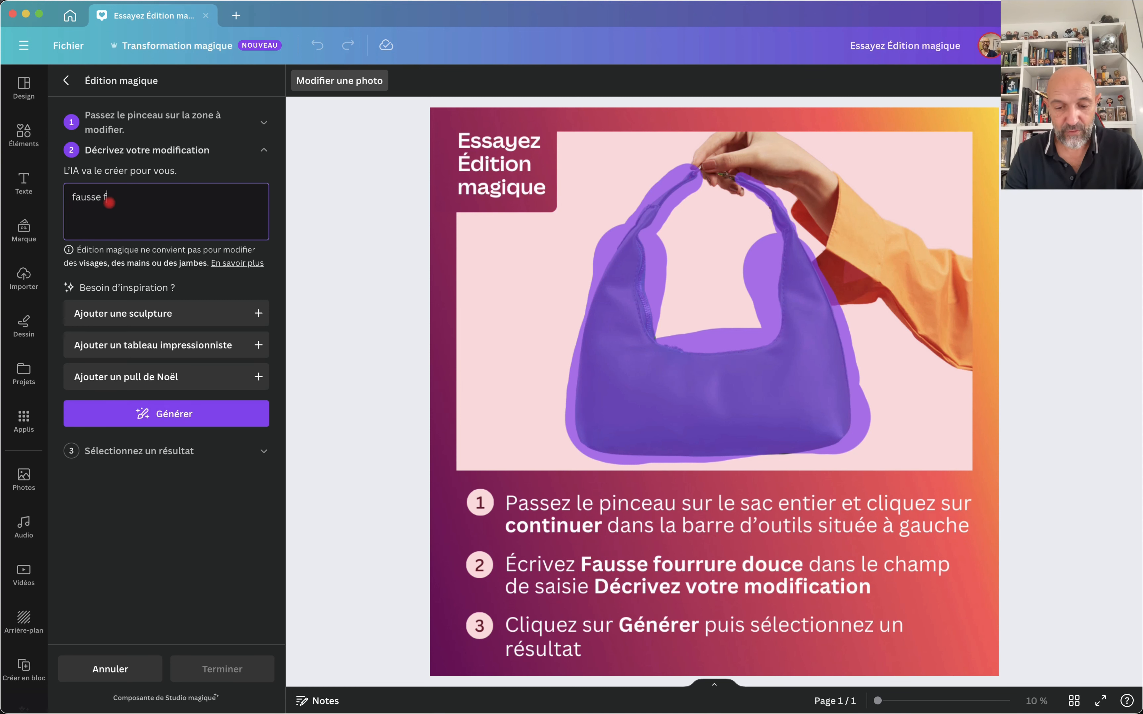
{"action": "type", "text": "ourrure douce"}
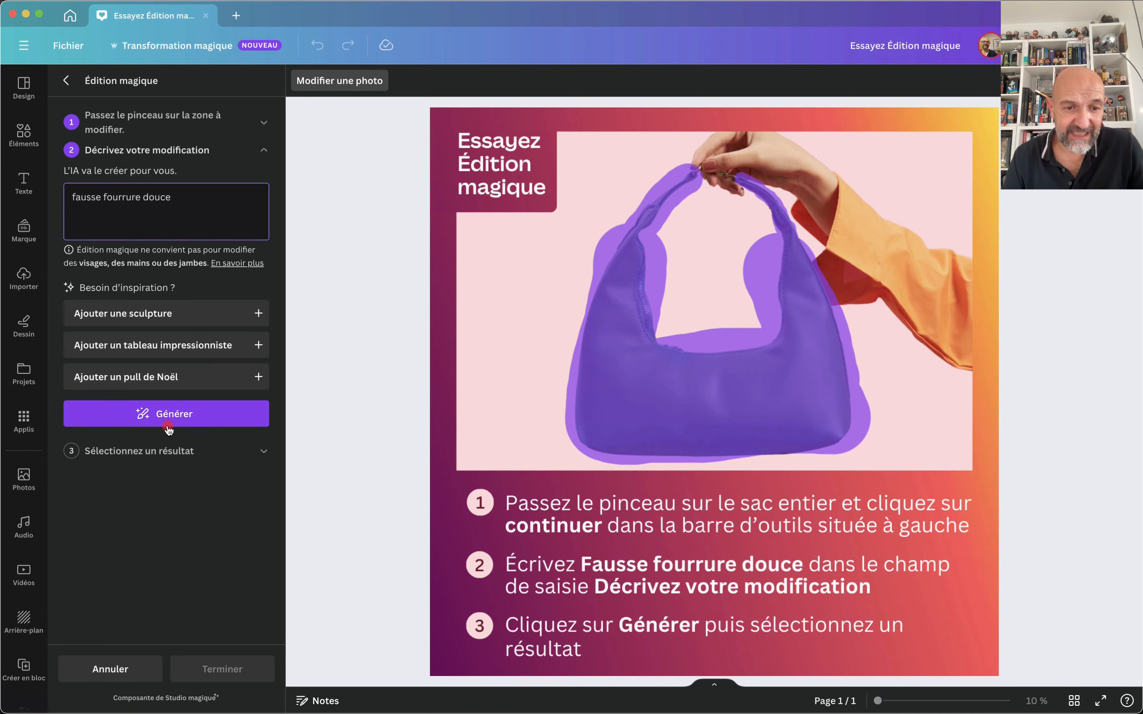
{"action": "left_click", "coordinate": [182, 416]}
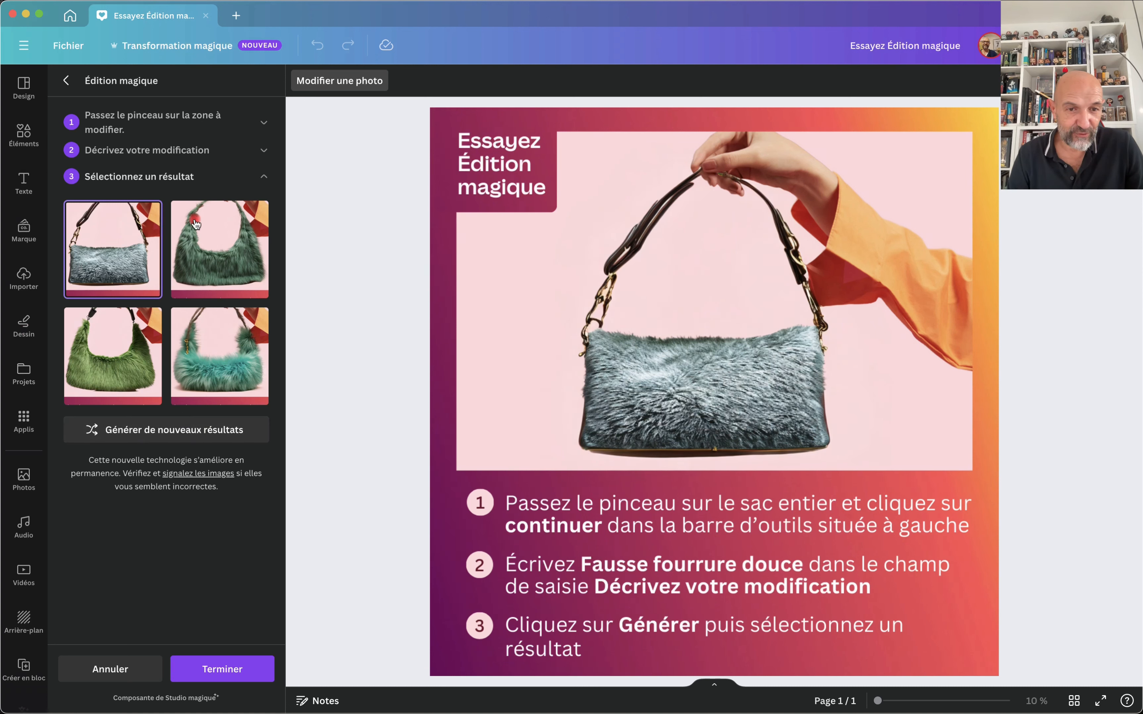
Preview the generated fur handbags, keep the dark green one with a fur-covered handle, and return to the photo effects.
{"action": "left_click", "coordinate": [210, 368]}
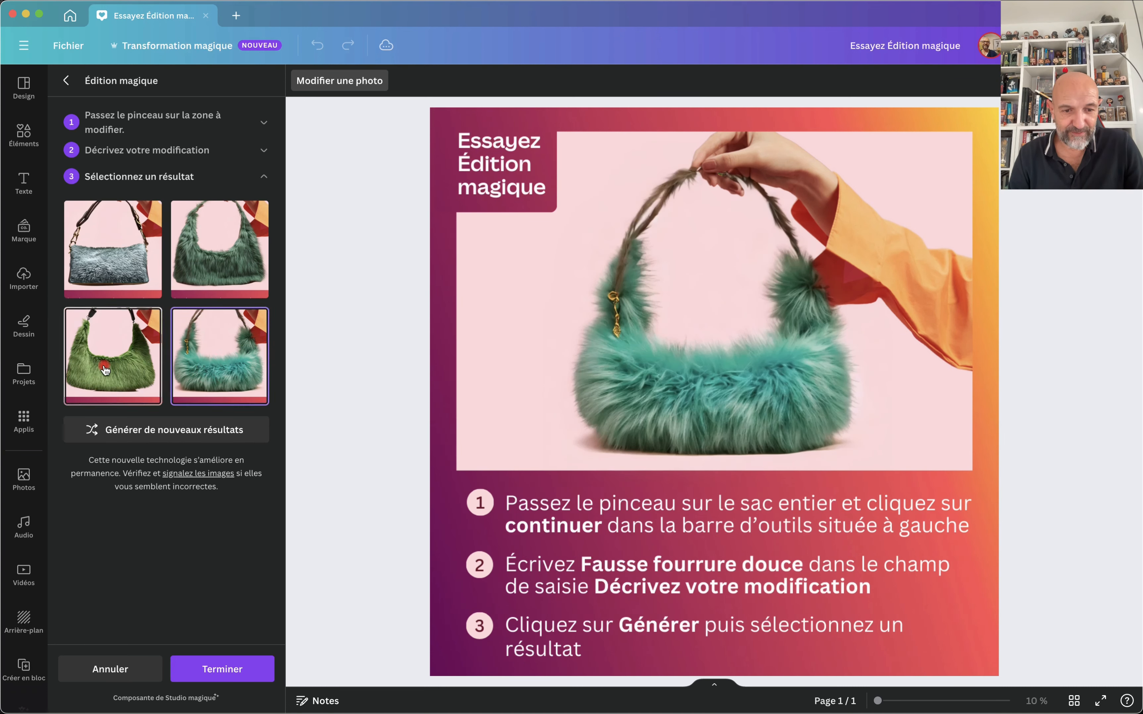
{"action": "left_click", "coordinate": [104, 370]}
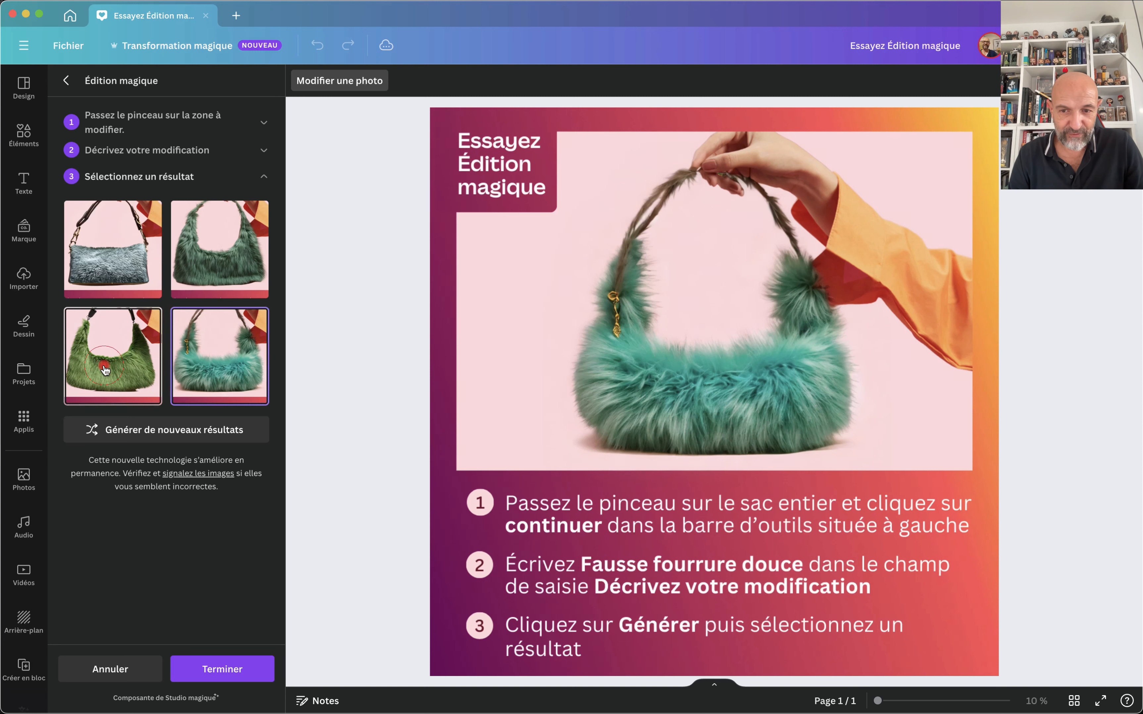
{"action": "left_click", "coordinate": [211, 267]}
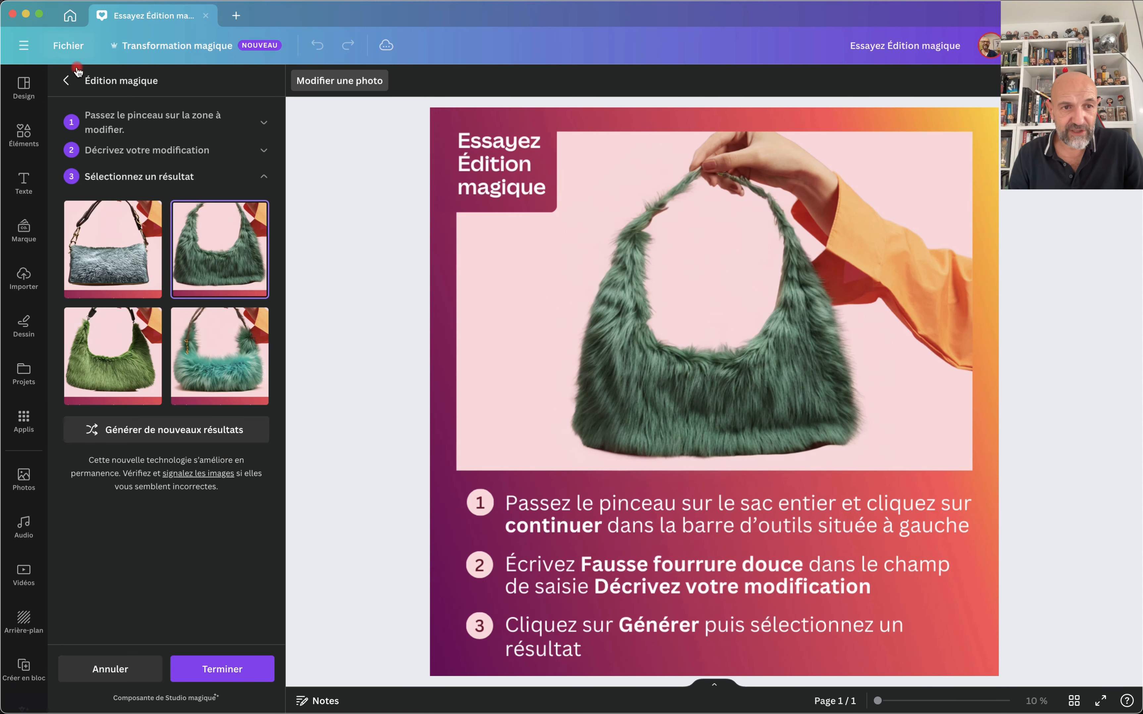
{"action": "left_click", "coordinate": [70, 81]}
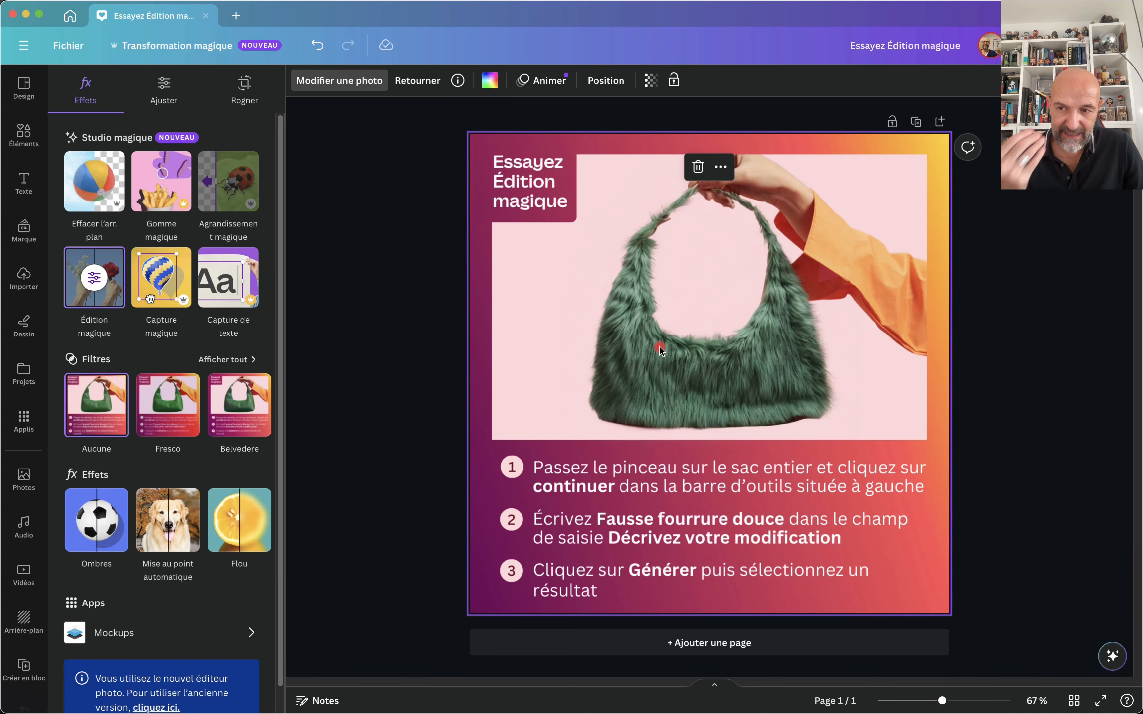
Close the sample design and create a new Instagram post using the "An Ocean Breeze Summer Quote" template.
{"action": "left_click", "coordinate": [205, 15]}
{"action": "scroll", "coordinate": [667, 416], "scroll_direction": "up", "scroll_amount": 15}
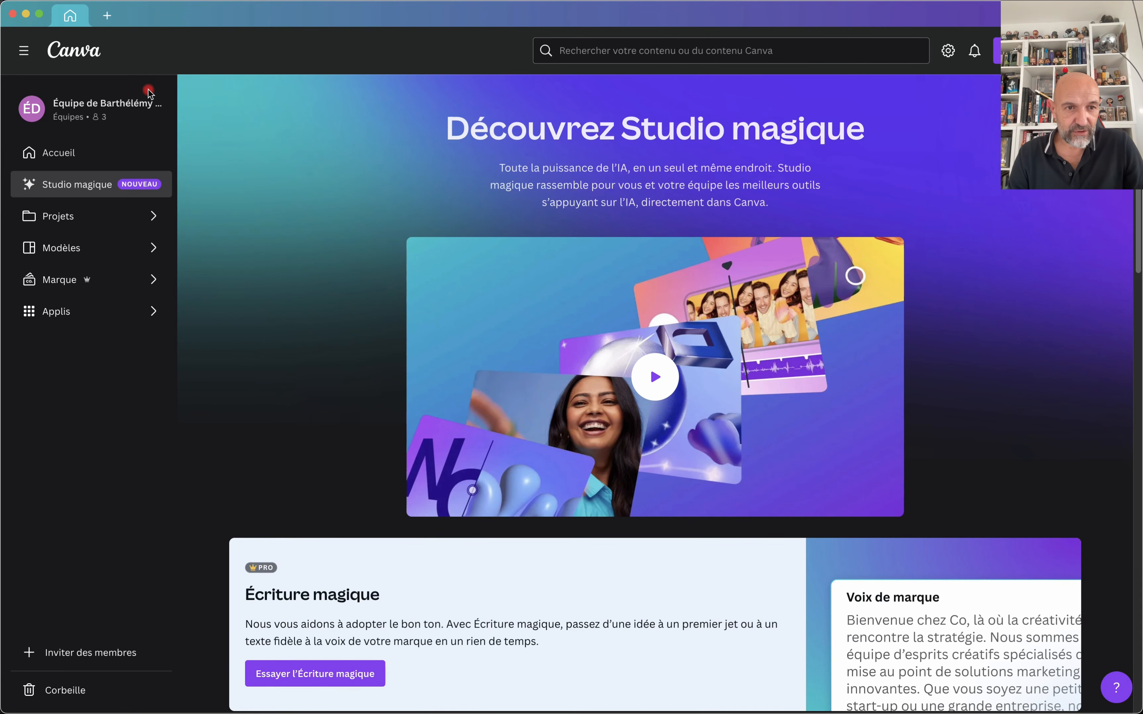
{"action": "left_click", "coordinate": [75, 49]}
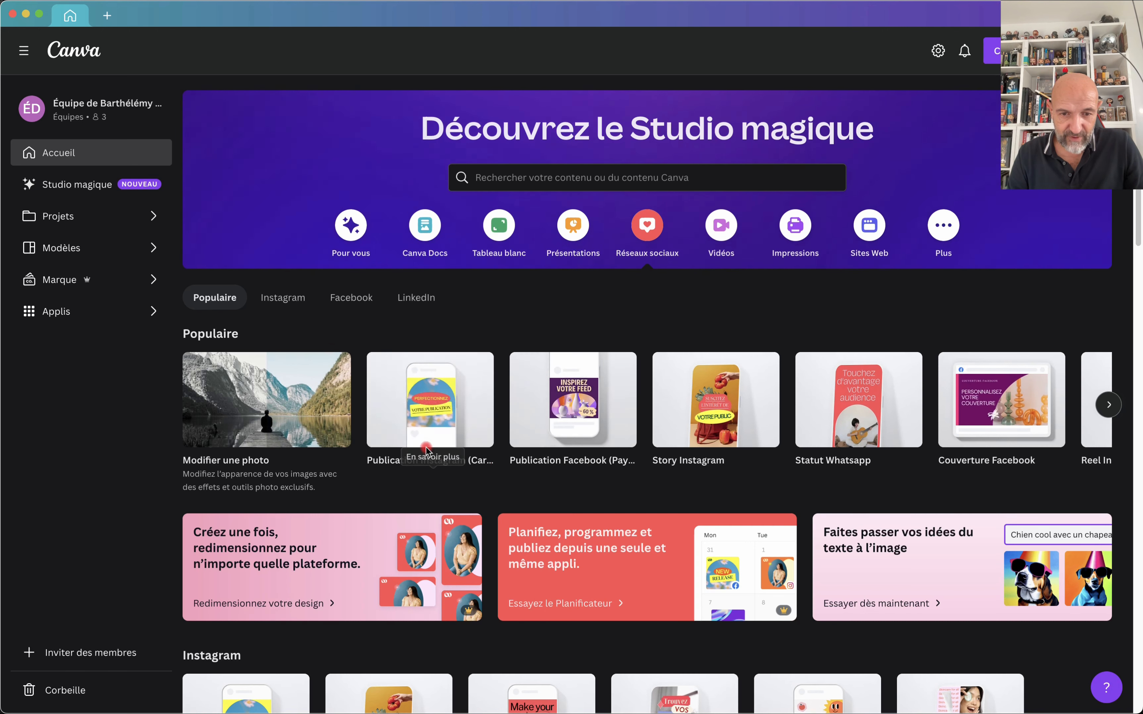
{"action": "left_click", "coordinate": [444, 404]}
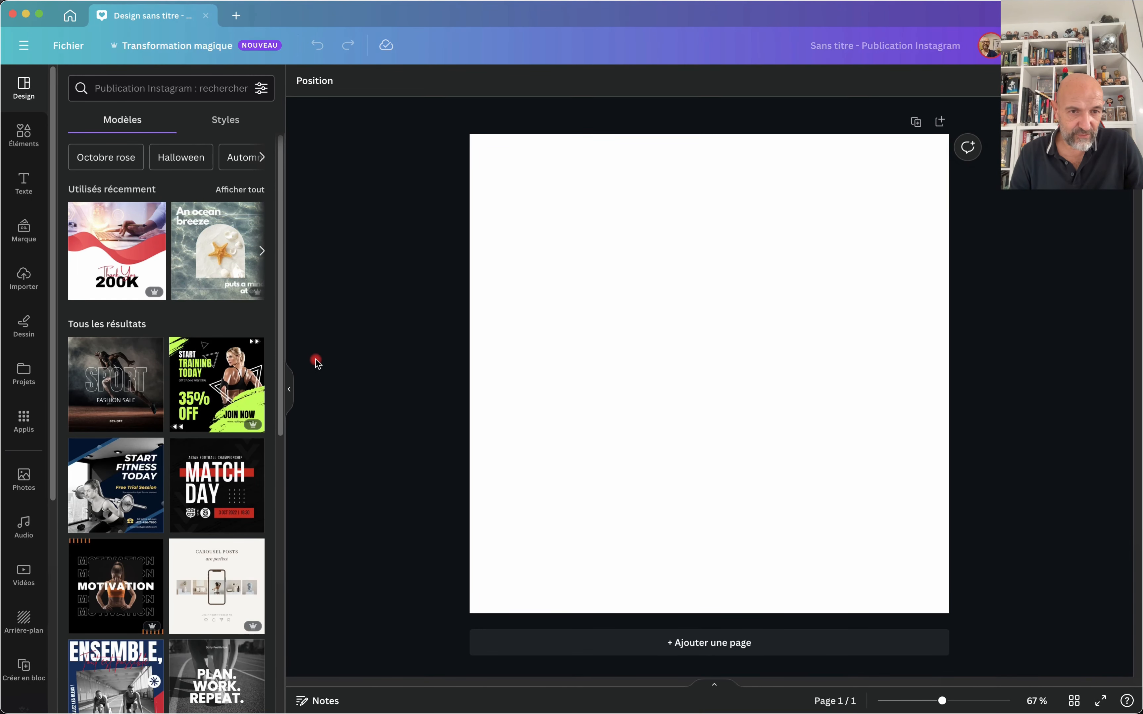
{"action": "left_click", "coordinate": [222, 250]}
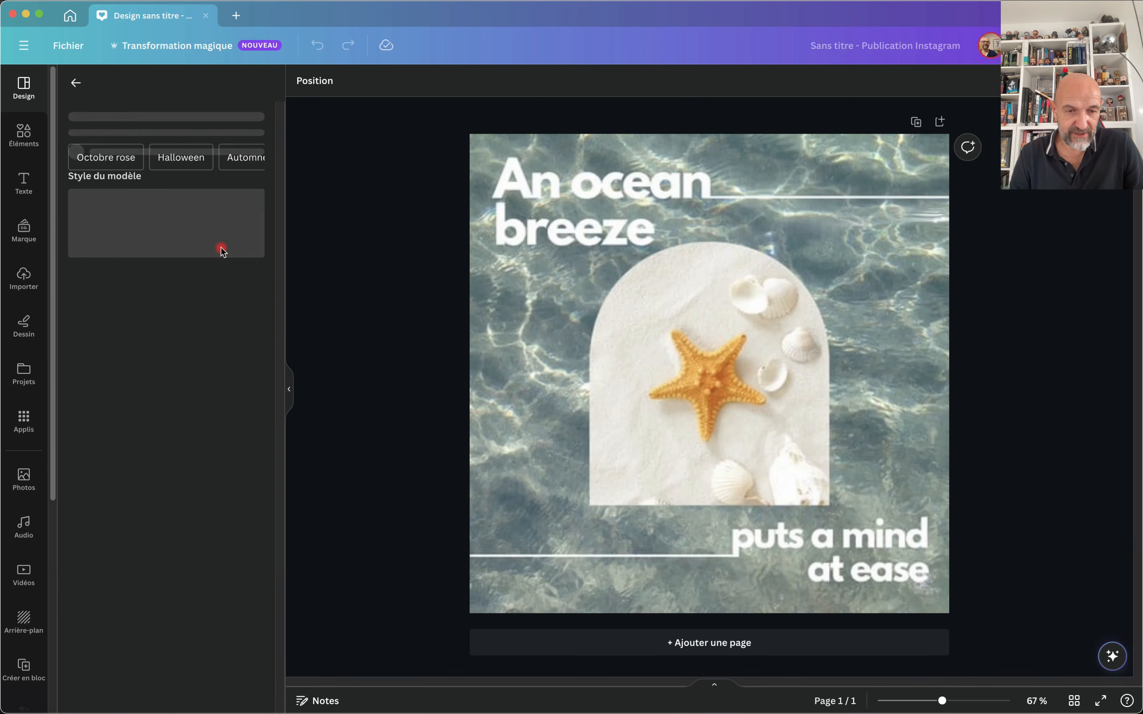
Open the water background photo in Édition magique and go back to its photo effects without editing.
{"action": "left_click", "coordinate": [477, 435]}
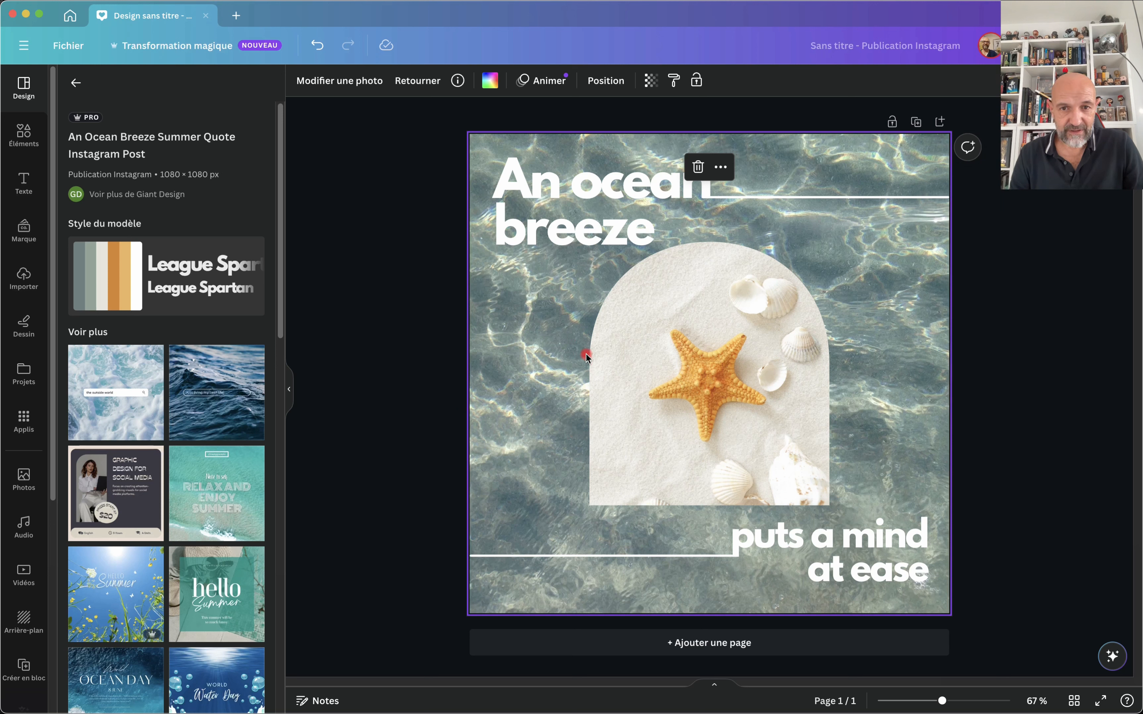
{"action": "left_click", "coordinate": [350, 83]}
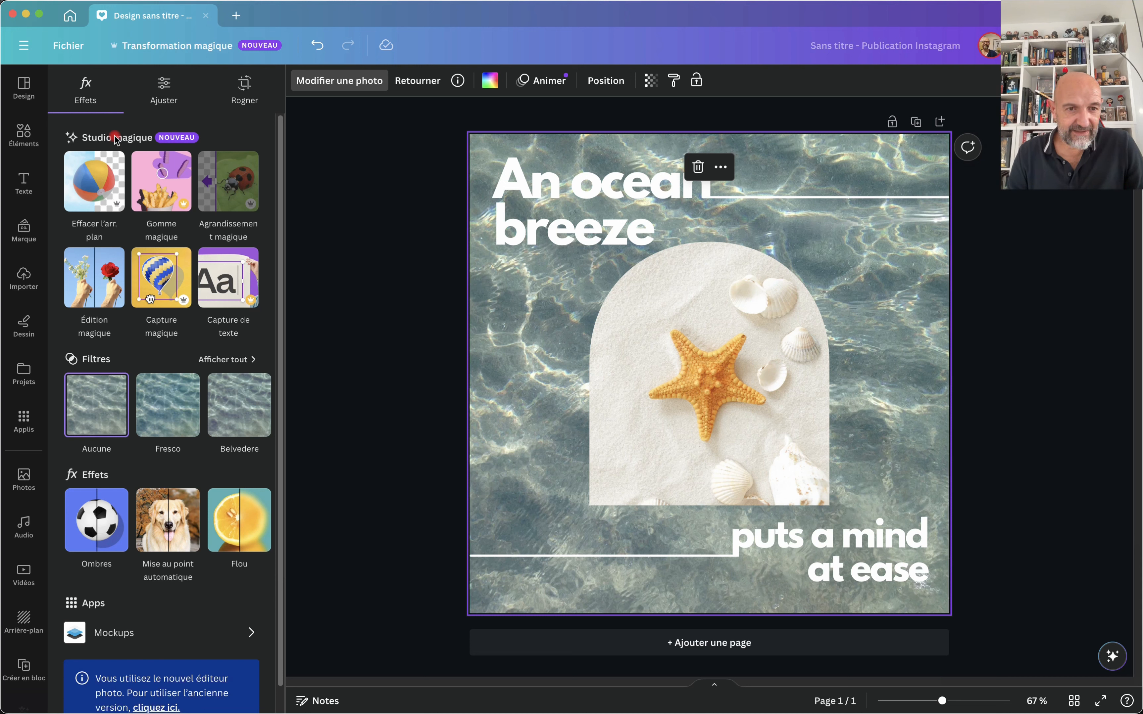
{"action": "left_click", "coordinate": [93, 284]}
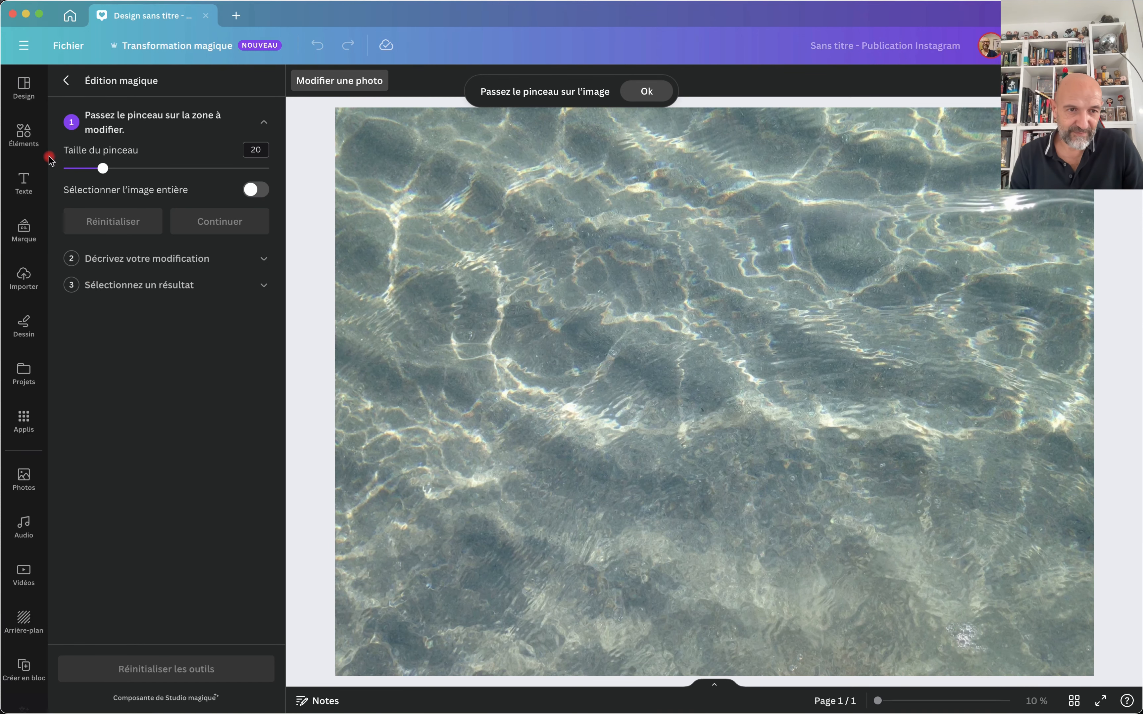
{"action": "left_click", "coordinate": [69, 82]}
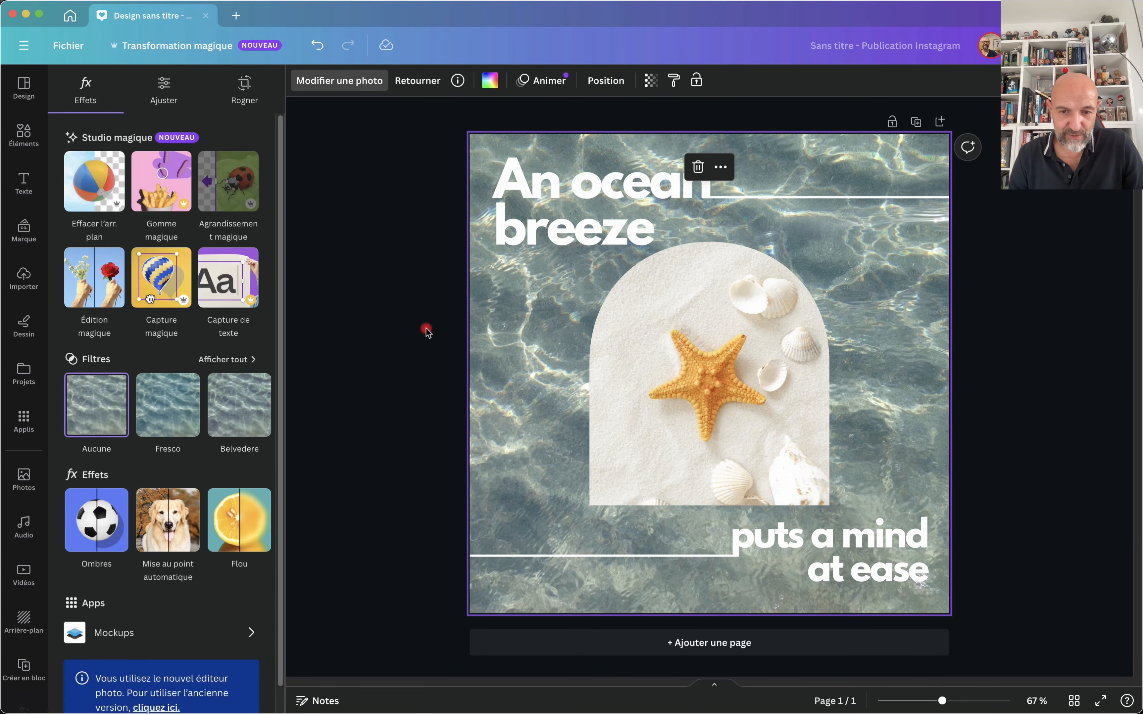
Open the arched beach photo in Édition magique and brush over the whole orange starfish as the area to modify.
{"action": "left_click", "coordinate": [709, 380]}
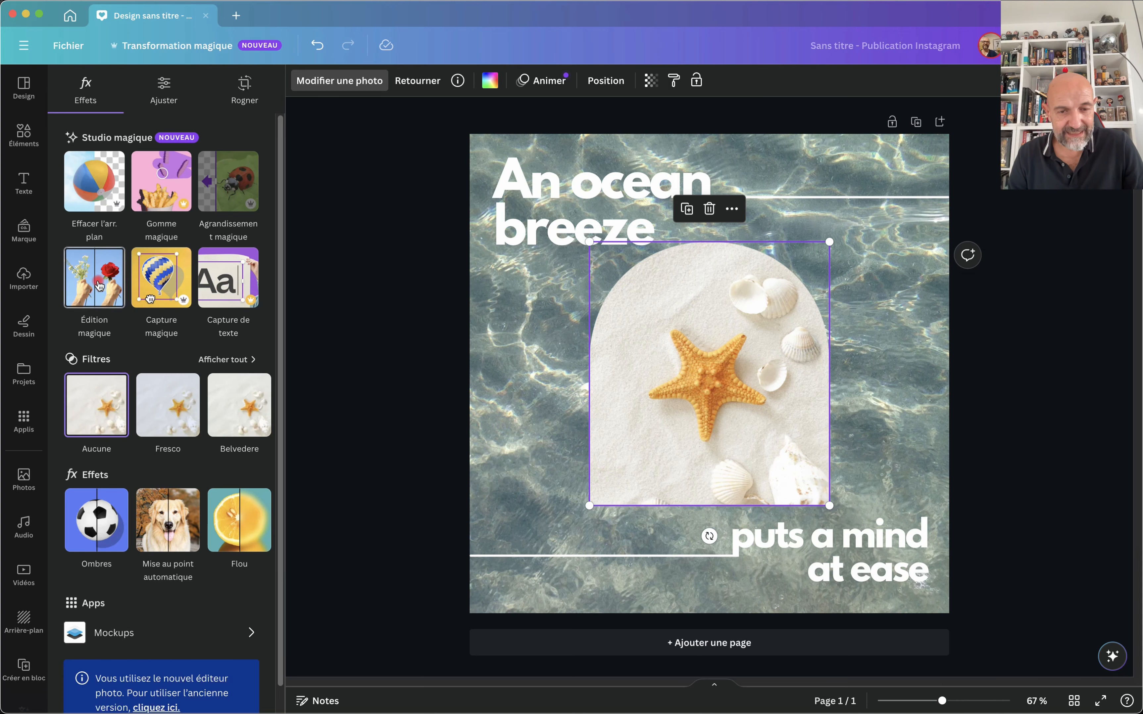
{"action": "left_click", "coordinate": [96, 282]}
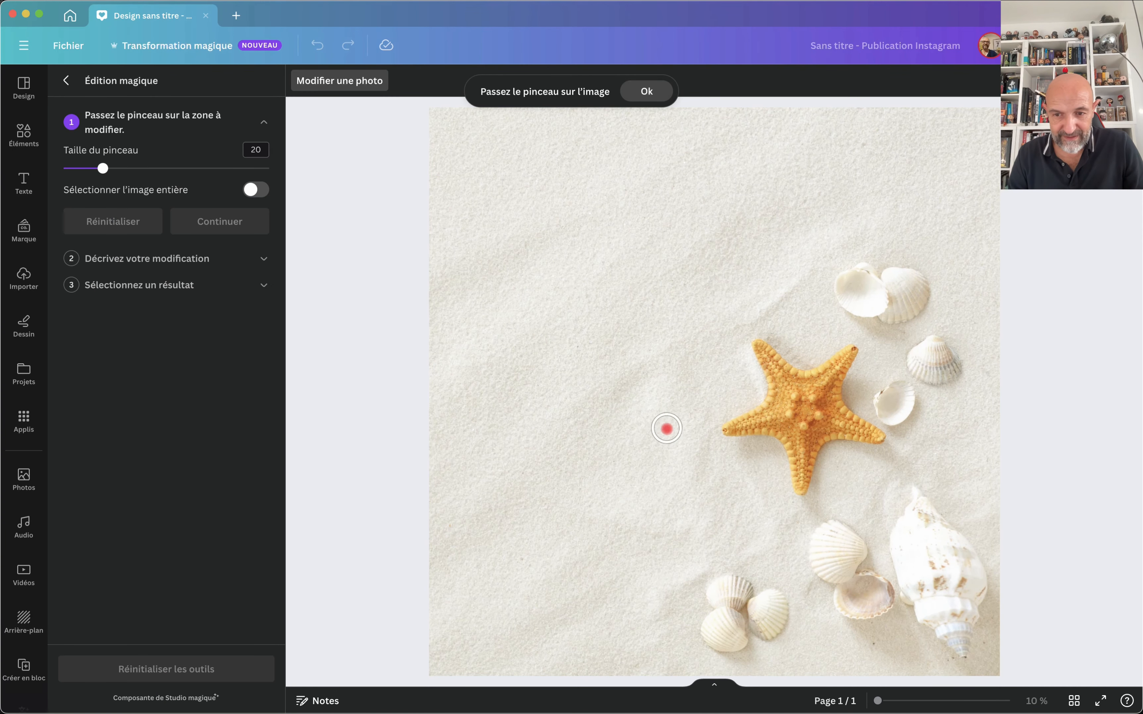
{"action": "mouse_move", "coordinate": [770, 365]}
{"action": "left_mouse_down"}
{"action": "mouse_move", "coordinate": [757, 352]}
{"action": "mouse_move", "coordinate": [776, 373]}
{"action": "mouse_move", "coordinate": [846, 354]}
{"action": "mouse_move", "coordinate": [830, 395]}
{"action": "mouse_move", "coordinate": [843, 420]}
{"action": "mouse_move", "coordinate": [870, 434]}
{"action": "mouse_move", "coordinate": [842, 426]}
{"action": "mouse_move", "coordinate": [809, 454]}
{"action": "mouse_move", "coordinate": [805, 483]}
{"action": "mouse_move", "coordinate": [786, 434]}
{"action": "mouse_move", "coordinate": [732, 432]}
{"action": "mouse_move", "coordinate": [780, 390]}
{"action": "mouse_move", "coordinate": [793, 408]}
{"action": "mouse_move", "coordinate": [808, 390]}
{"action": "mouse_move", "coordinate": [805, 431]}
{"action": "left_mouse_up"}
{"action": "left_click", "coordinate": [218, 221]}
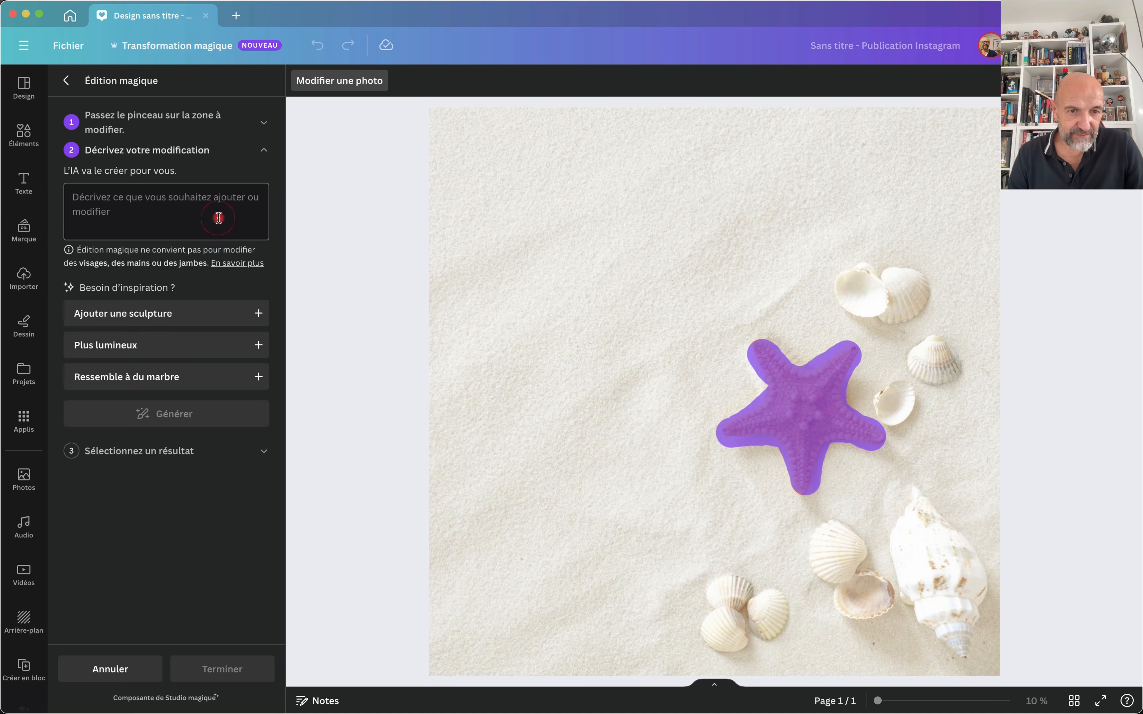
Generate replacement results for the brushed starfish from the description "texture métallique".
{"action": "left_click", "coordinate": [135, 198]}
{"action": "type", "text": "te"}
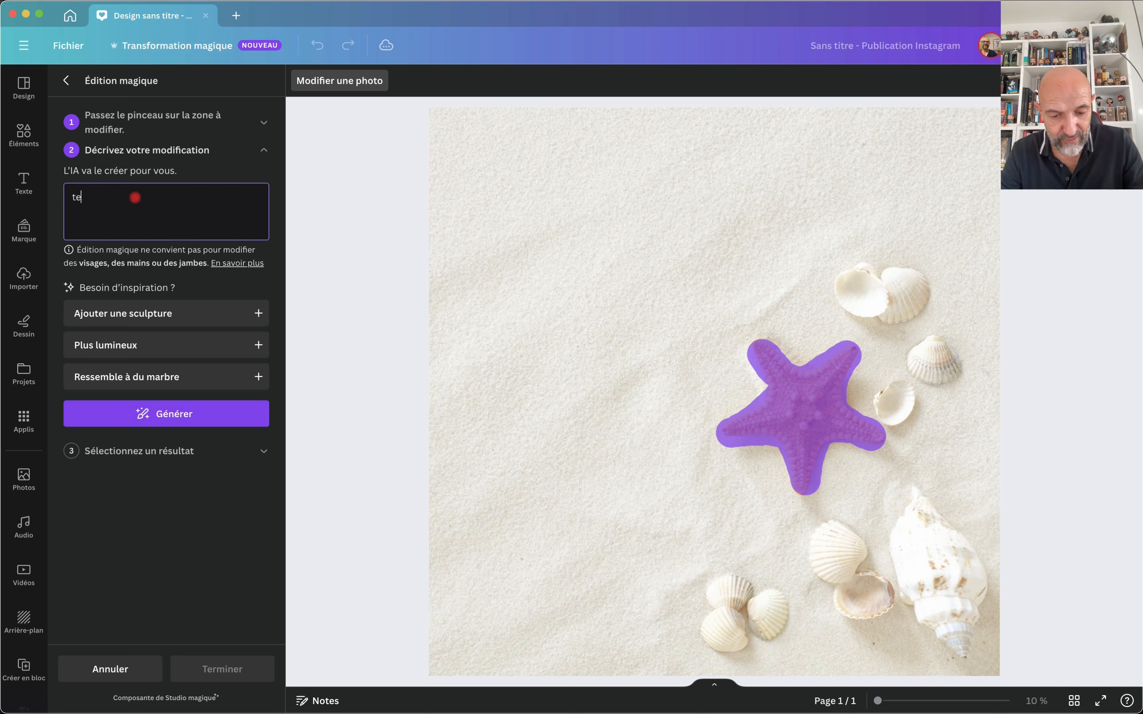
{"action": "type", "text": "xture mét"}
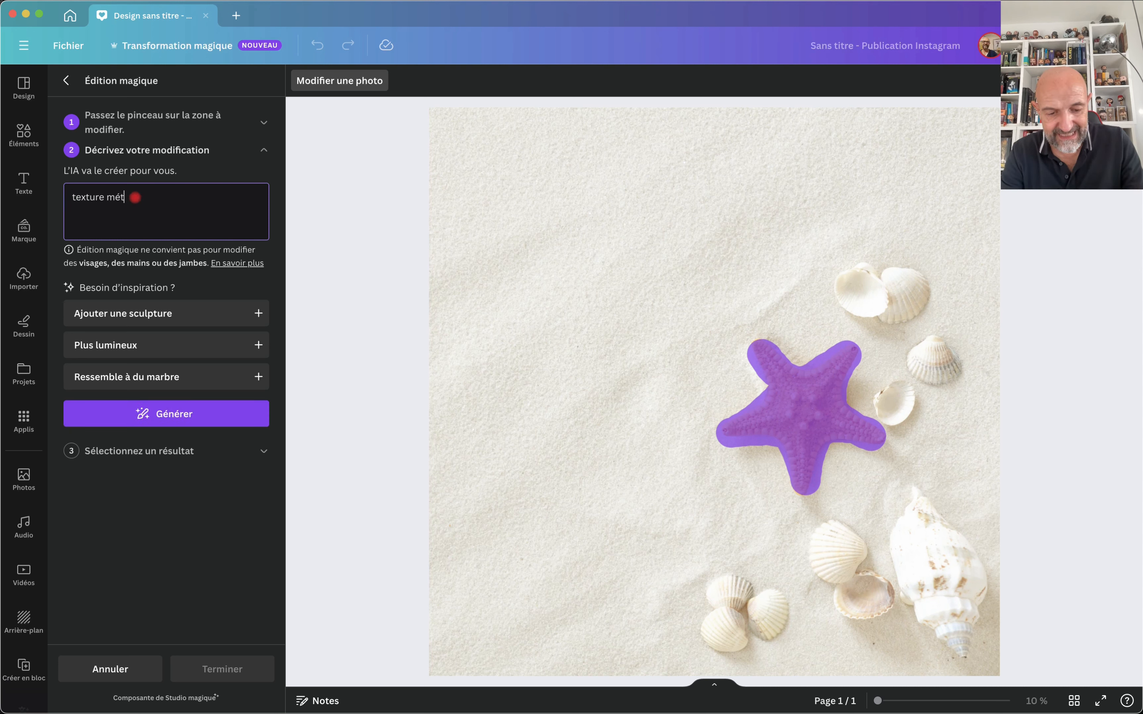
{"action": "type", "text": "allique"}
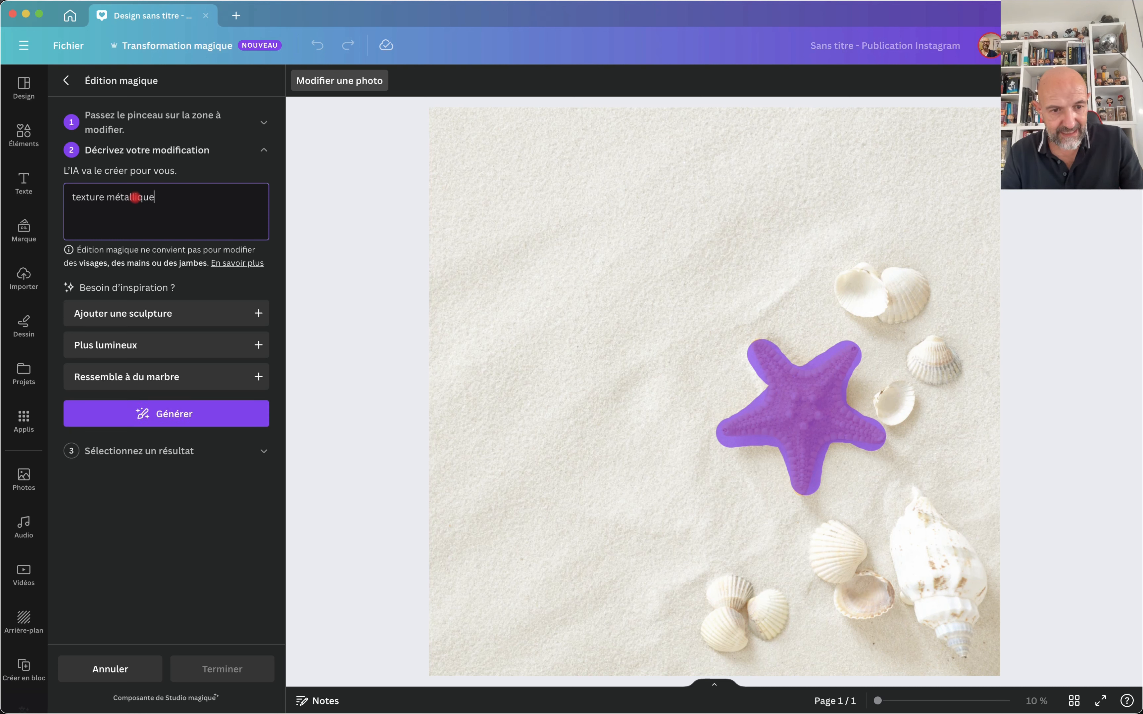
{"action": "left_click", "coordinate": [199, 415]}
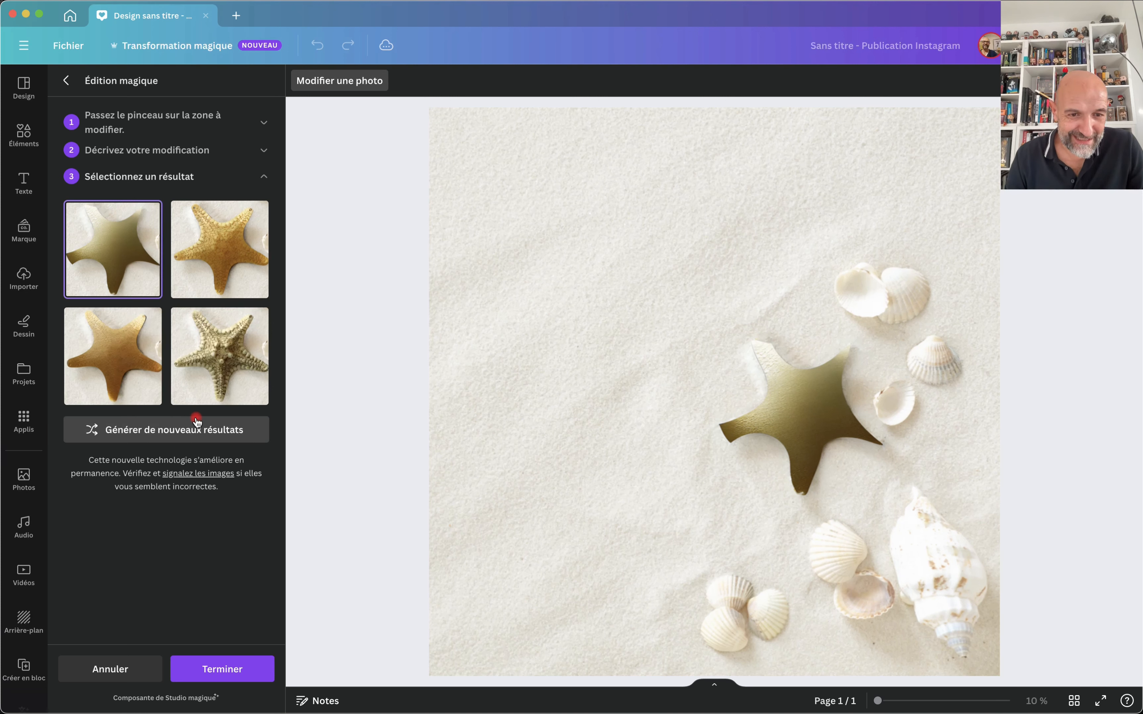
Preview the generated metallic starfish, keep the golden one with the beaded texture, and return to the photo effects.
{"action": "left_click", "coordinate": [223, 354]}
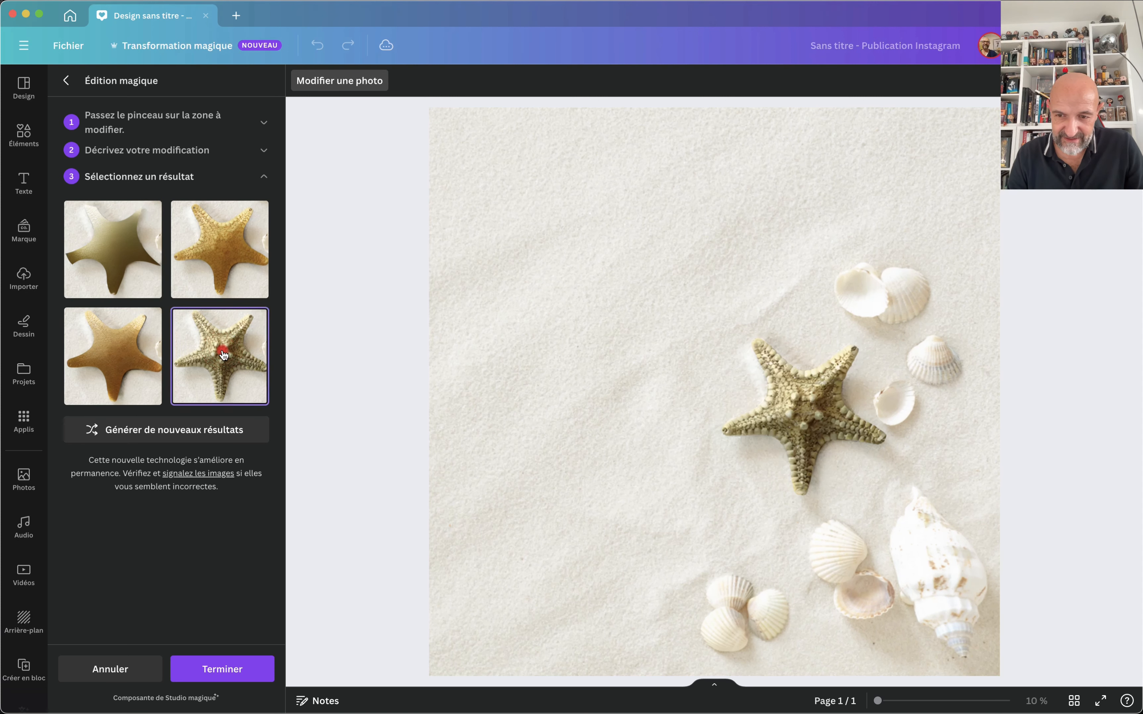
{"action": "left_click", "coordinate": [117, 359]}
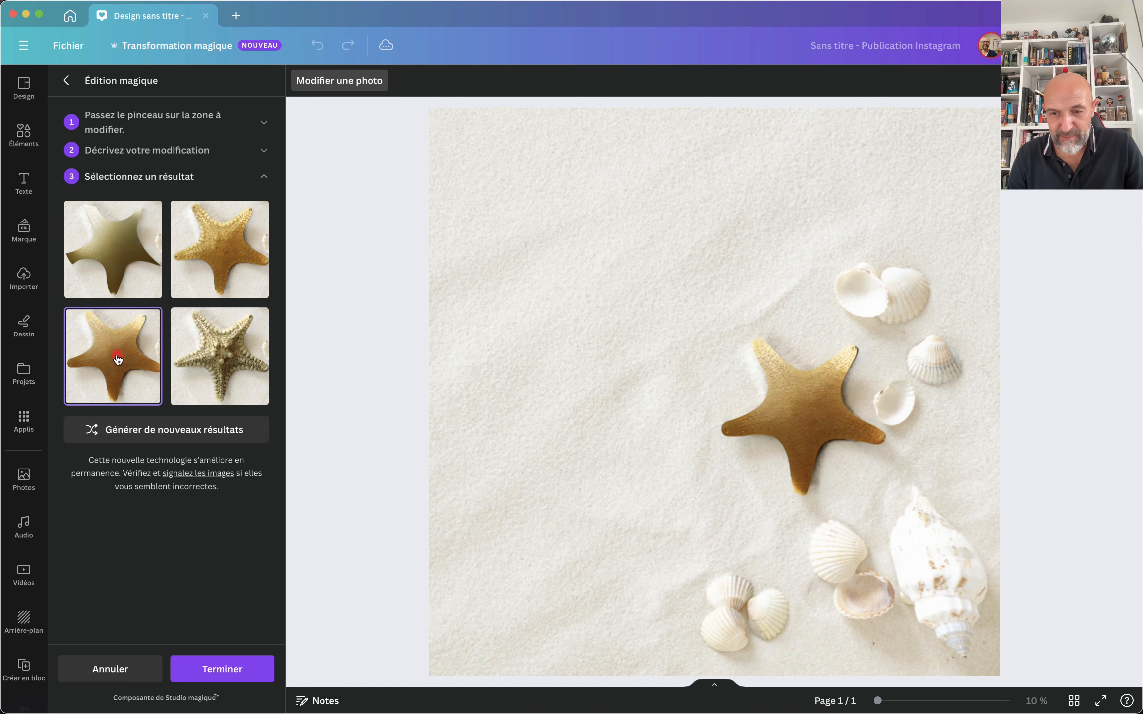
{"action": "left_click", "coordinate": [102, 234]}
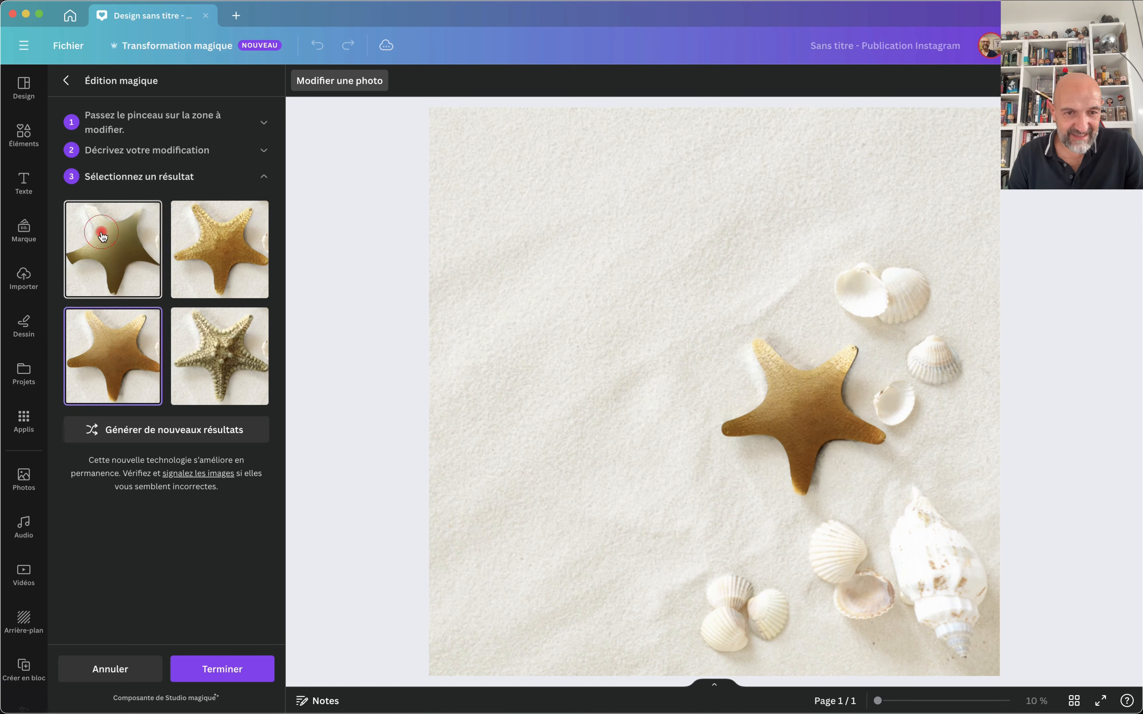
{"action": "left_click", "coordinate": [235, 245]}
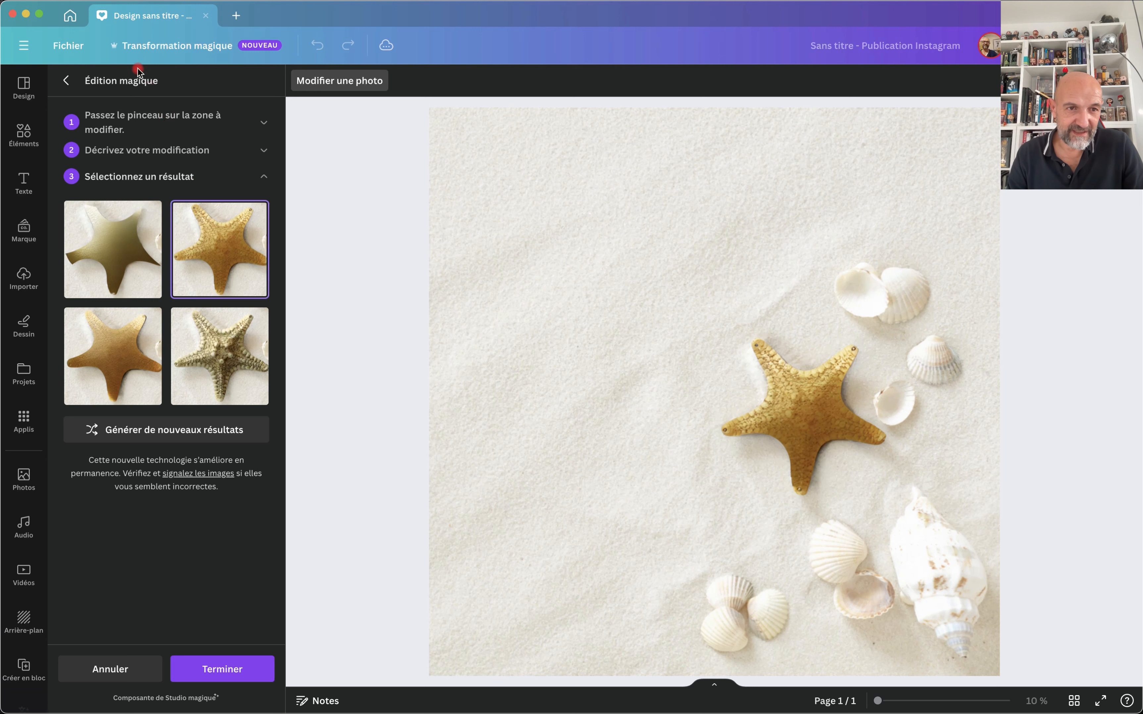
{"action": "left_click", "coordinate": [69, 82]}
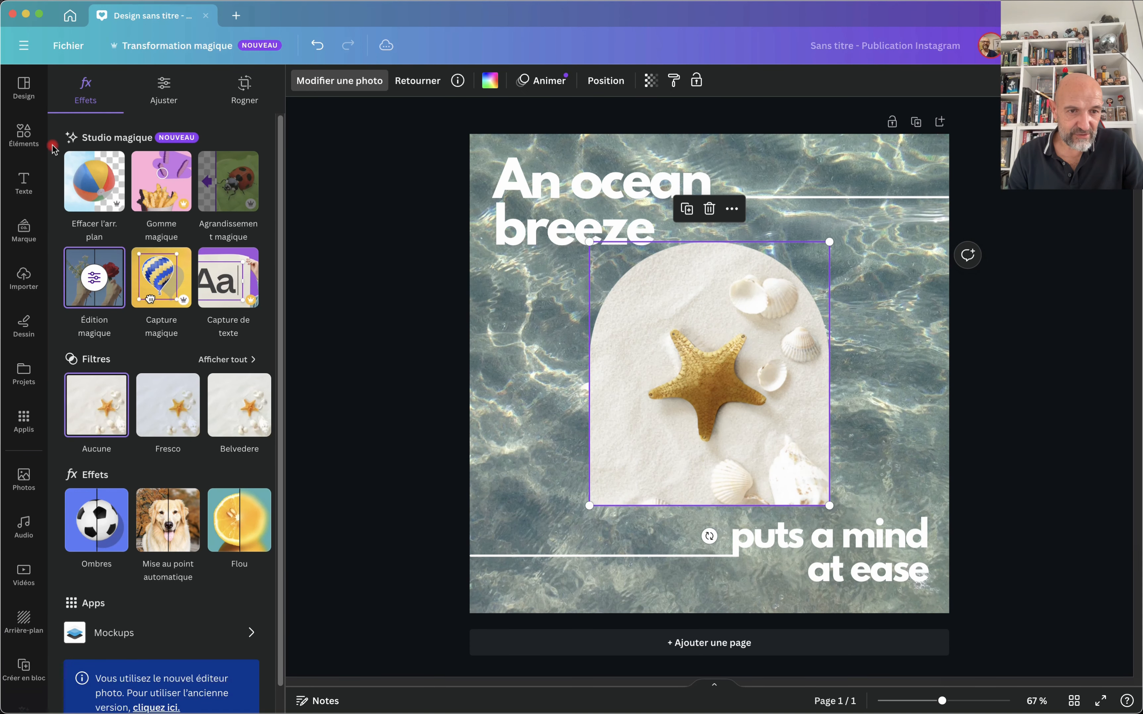
Reopen the arched photo in Édition magique and brush over the golden starfish as the area to modify.
{"action": "left_click", "coordinate": [94, 281]}
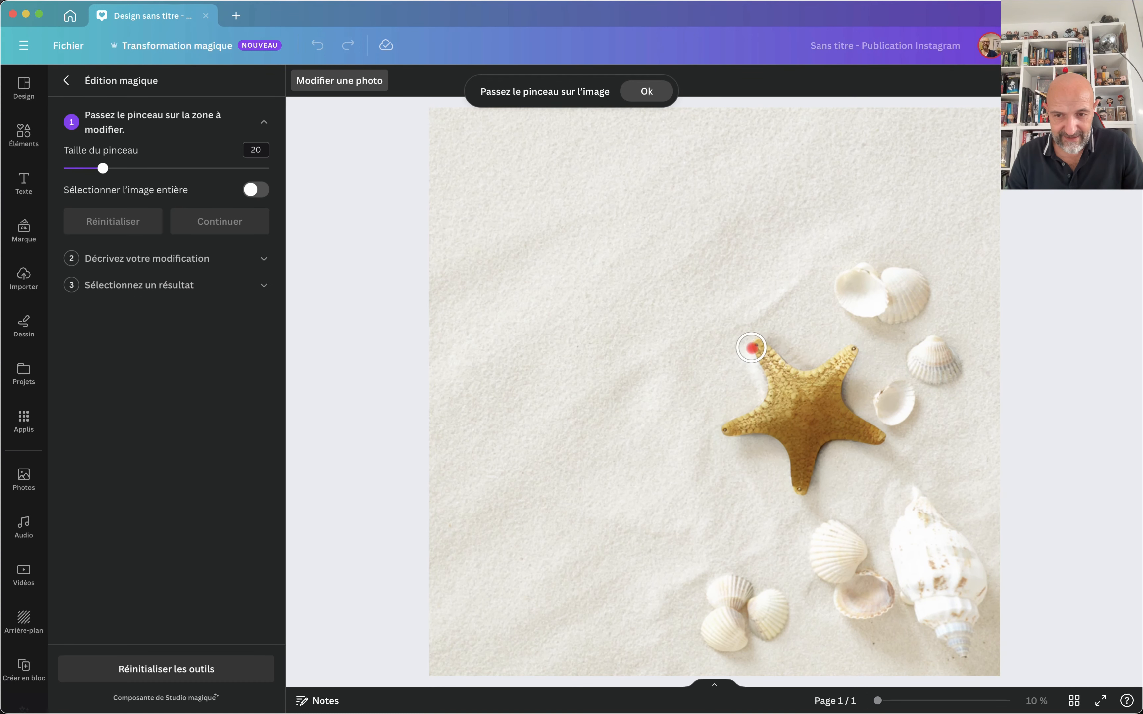
{"action": "mouse_move", "coordinate": [759, 349]}
{"action": "left_mouse_down"}
{"action": "mouse_move", "coordinate": [794, 377]}
{"action": "mouse_move", "coordinate": [845, 353]}
{"action": "mouse_move", "coordinate": [830, 406]}
{"action": "mouse_move", "coordinate": [872, 434]}
{"action": "mouse_move", "coordinate": [816, 442]}
{"action": "mouse_move", "coordinate": [801, 482]}
{"action": "mouse_move", "coordinate": [795, 451]}
{"action": "mouse_move", "coordinate": [766, 429]}
{"action": "mouse_move", "coordinate": [732, 431]}
{"action": "mouse_move", "coordinate": [775, 383]}
{"action": "mouse_move", "coordinate": [796, 409]}
{"action": "mouse_move", "coordinate": [816, 393]}
{"action": "mouse_move", "coordinate": [801, 401]}
{"action": "left_mouse_up"}
{"action": "left_click", "coordinate": [219, 223]}
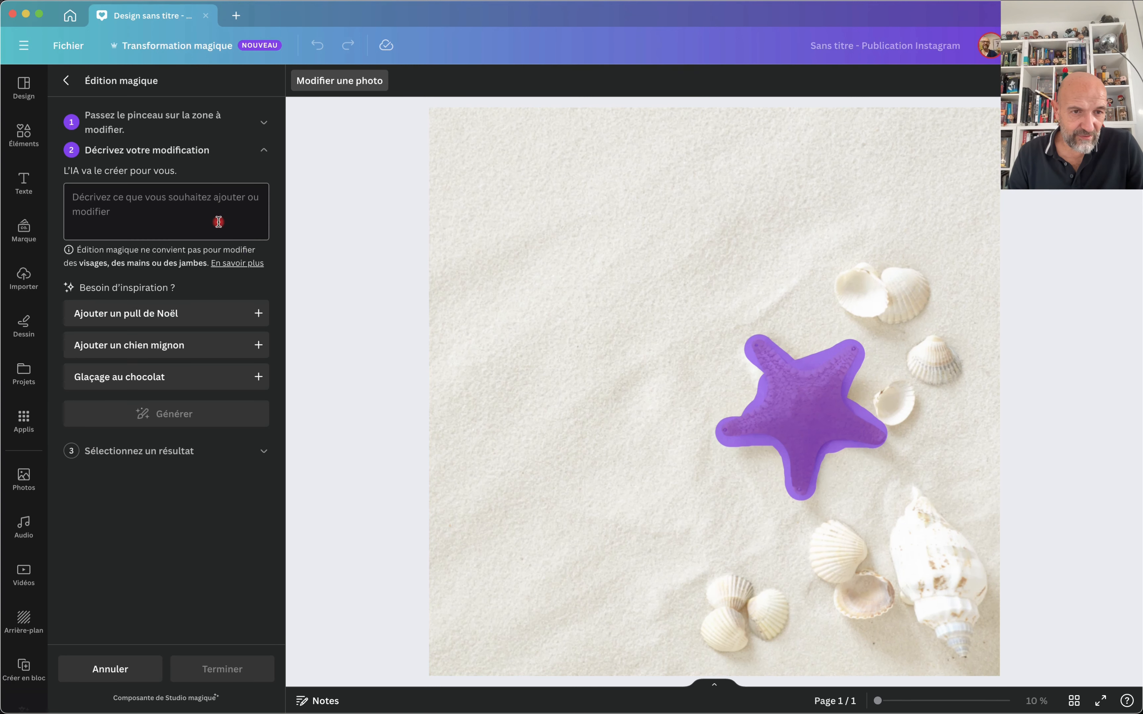
Generate replacement results for the brushed golden starfish from the description "effet métal chromé brillant".
{"action": "type", "text": "effet métalm"}
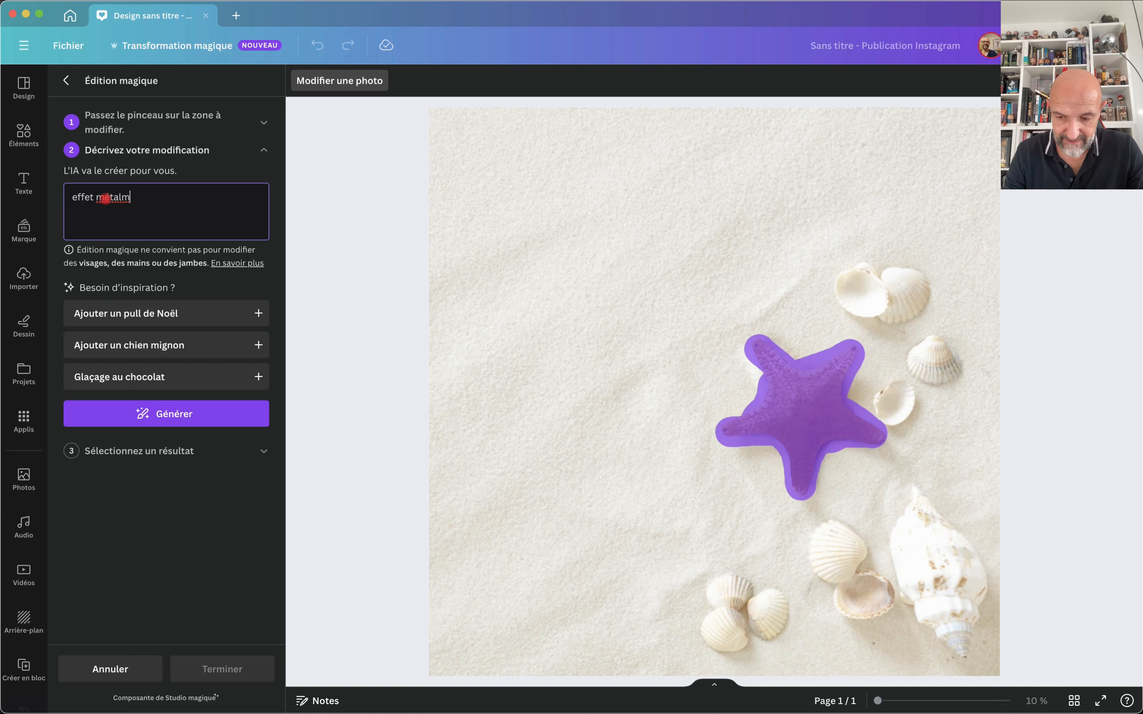
{"action": "key", "text": "BackSpace"}
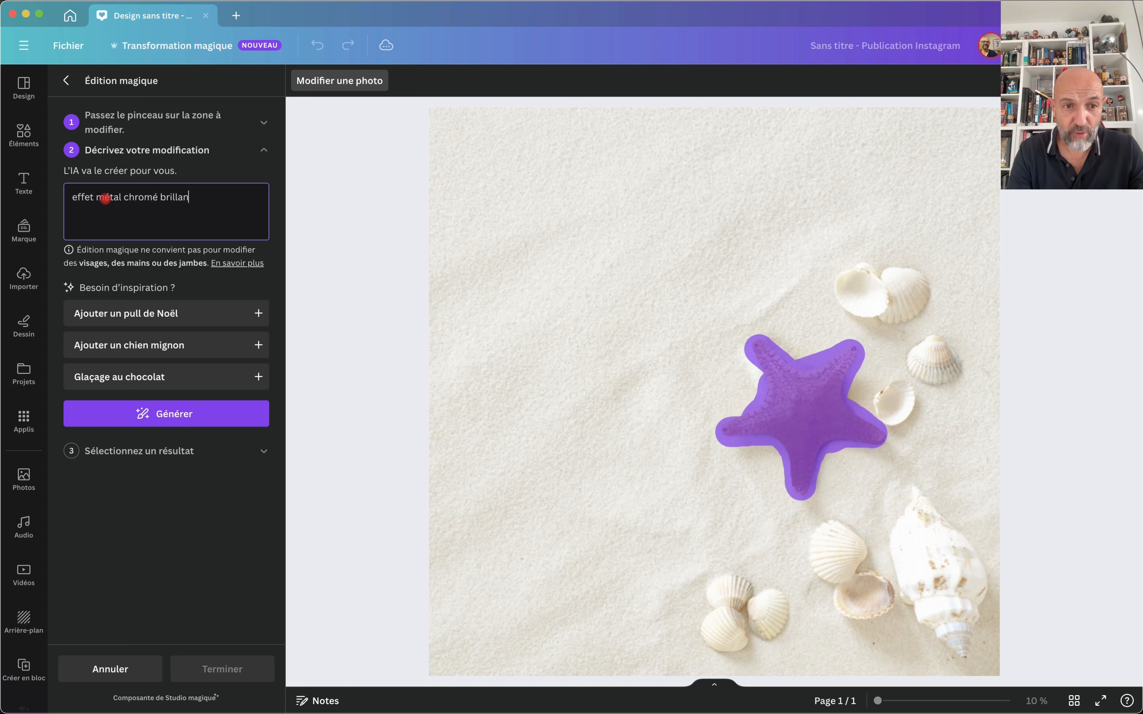
{"action": "left_click", "coordinate": [204, 414]}
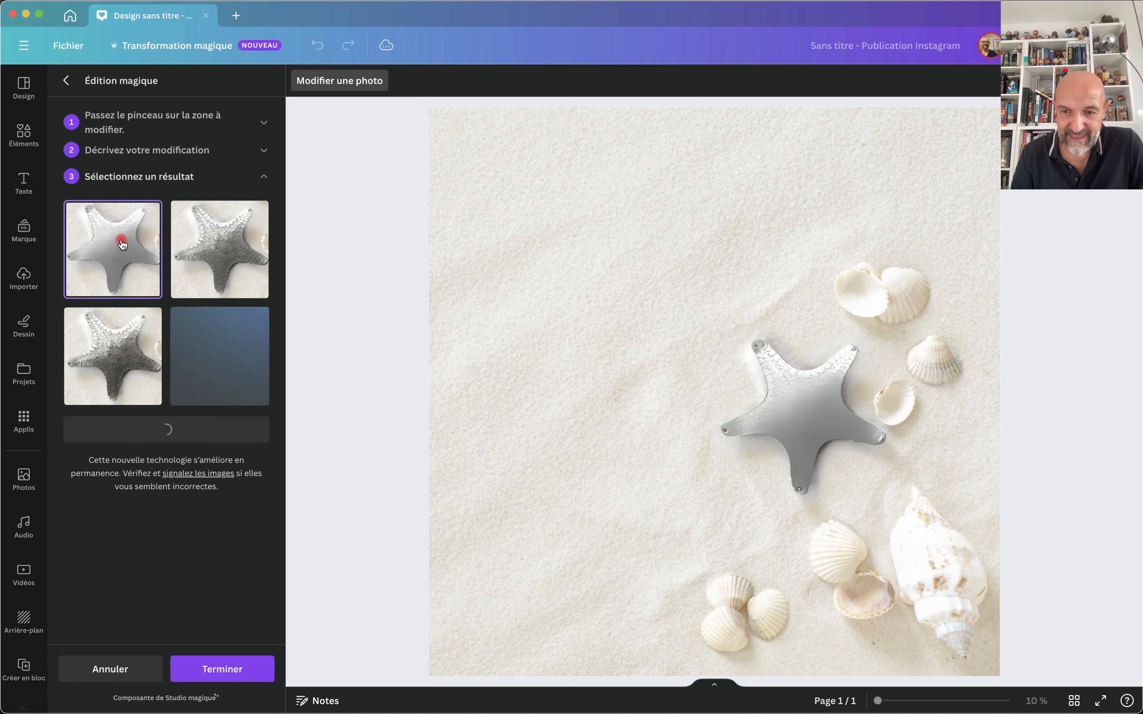
Preview the two rough-textured silver starfish results on the enlarged photo.
{"action": "left_click", "coordinate": [229, 237]}
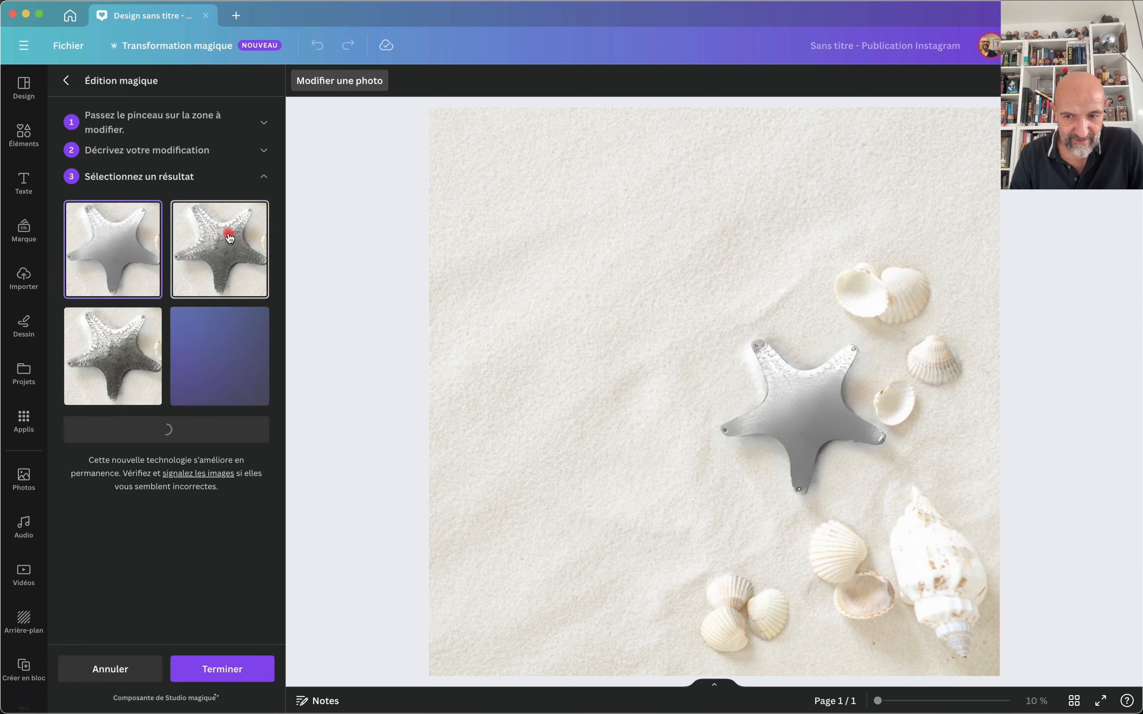
{"action": "left_click", "coordinate": [229, 237]}
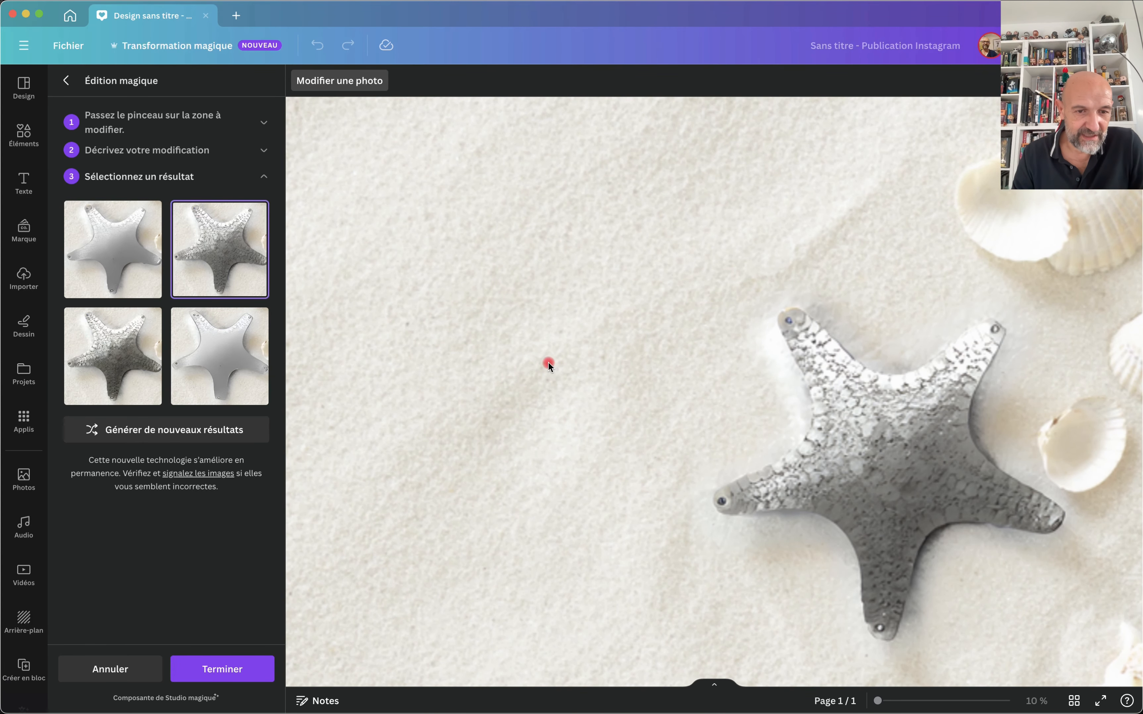
{"action": "left_click", "coordinate": [106, 358]}
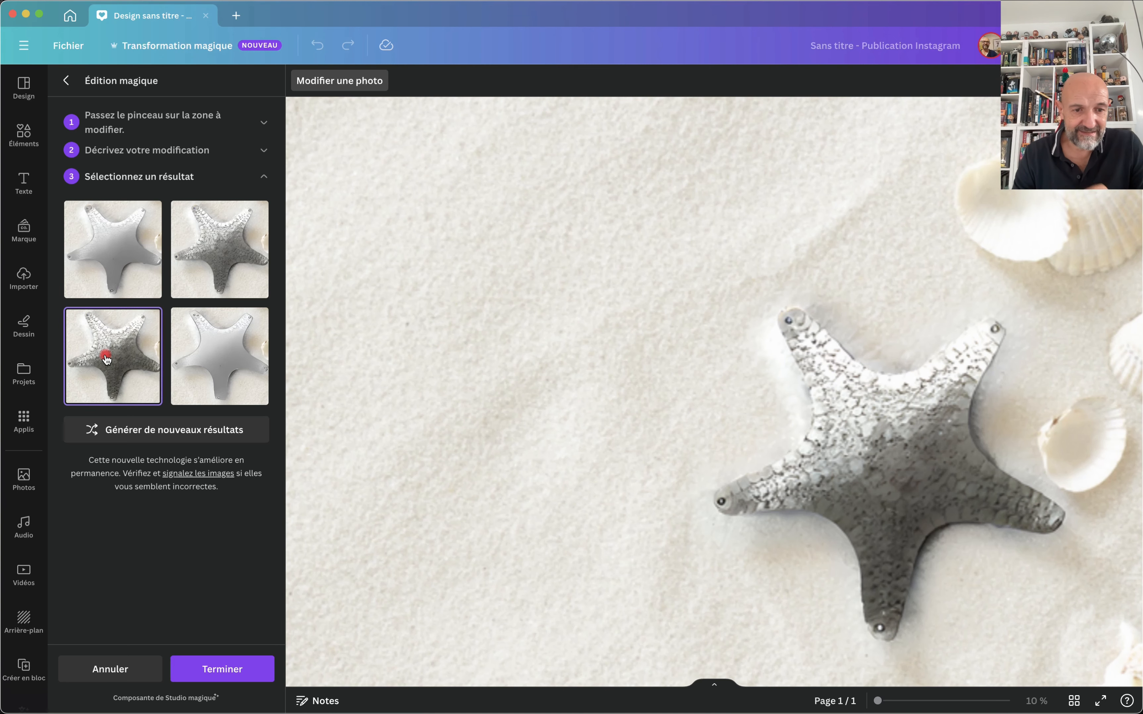
Generate a new set of chrome starfish results, keep the first rough-textured one, and return to the photo effects.
{"action": "left_click", "coordinate": [216, 431]}
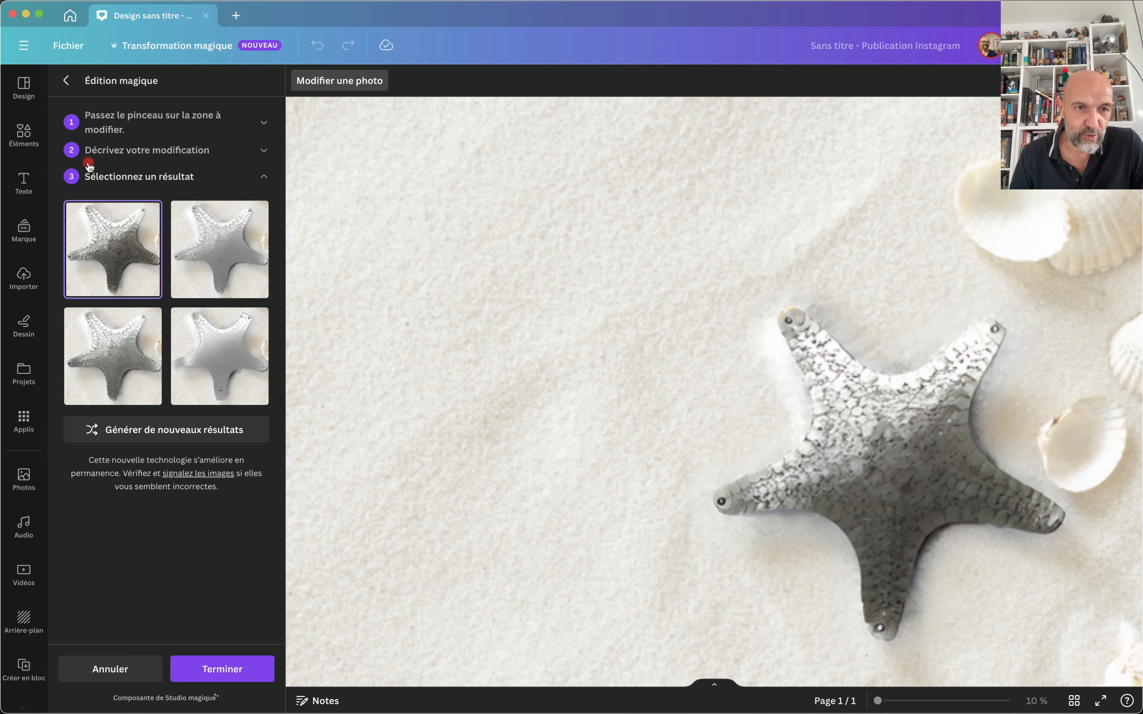
{"action": "left_click", "coordinate": [67, 81]}
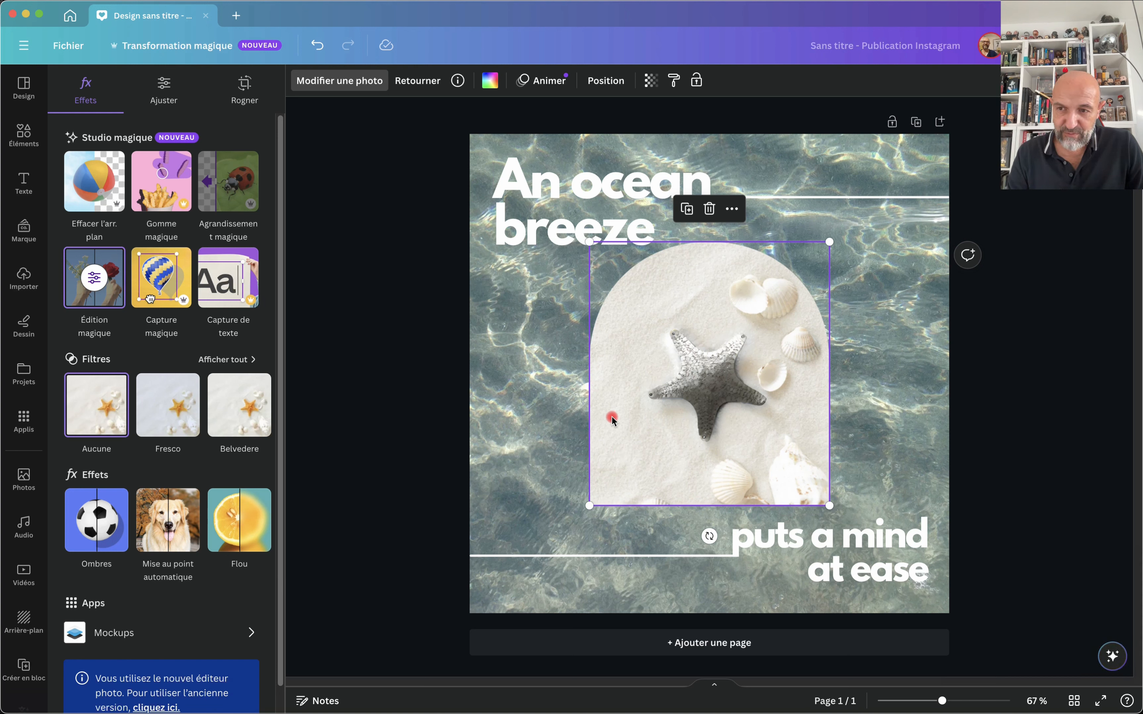
Shift the arched starfish photo slightly left and upward on the page.
{"action": "left_click", "coordinate": [500, 327]}
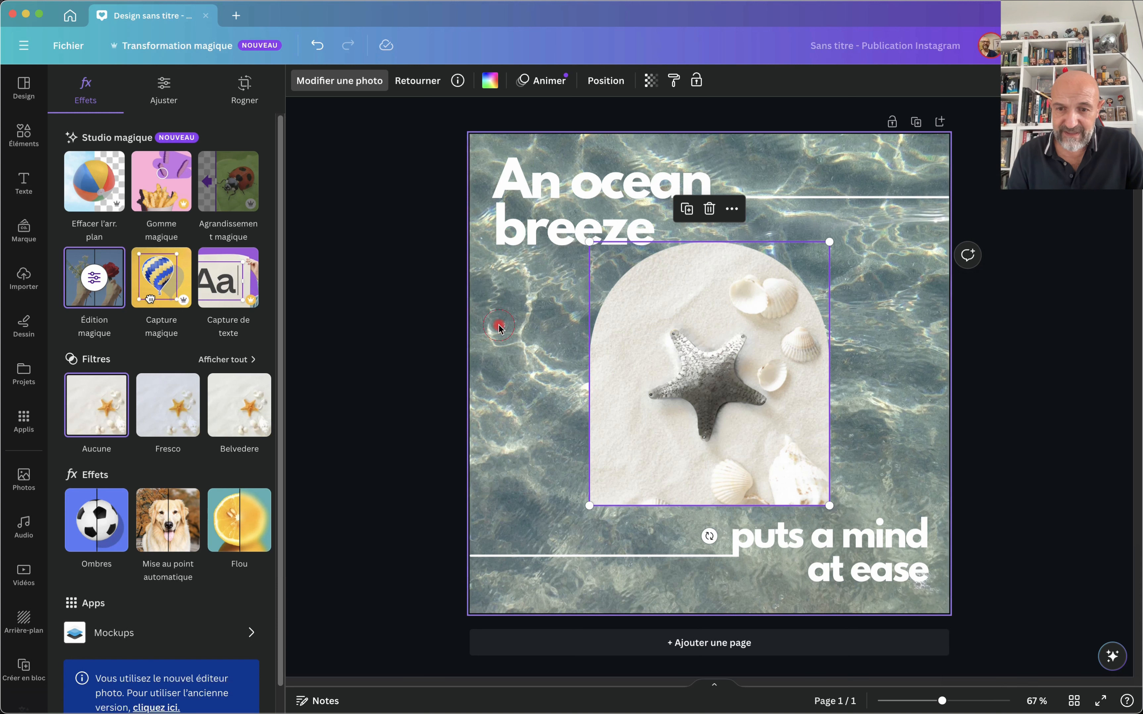
{"action": "left_click", "coordinate": [706, 380]}
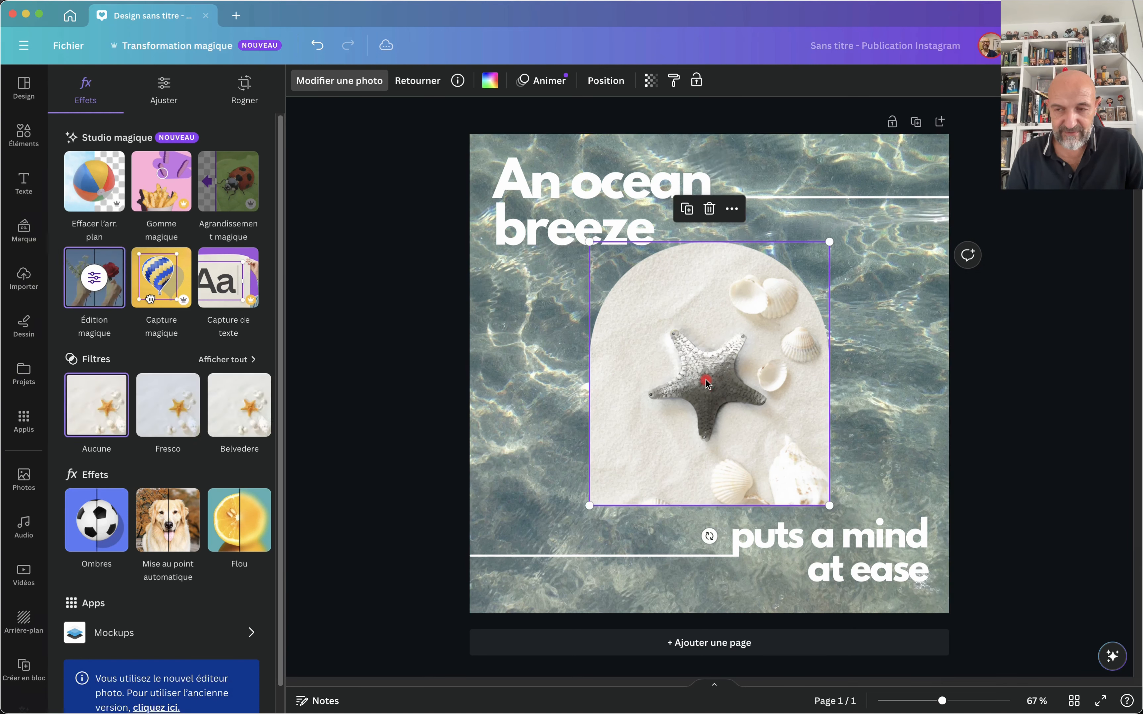
{"action": "mouse_move", "coordinate": [706, 381]}
{"action": "left_mouse_down"}
{"action": "mouse_move", "coordinate": [680, 415]}
{"action": "mouse_move", "coordinate": [718, 378]}
{"action": "mouse_move", "coordinate": [702, 379]}
{"action": "left_mouse_up"}
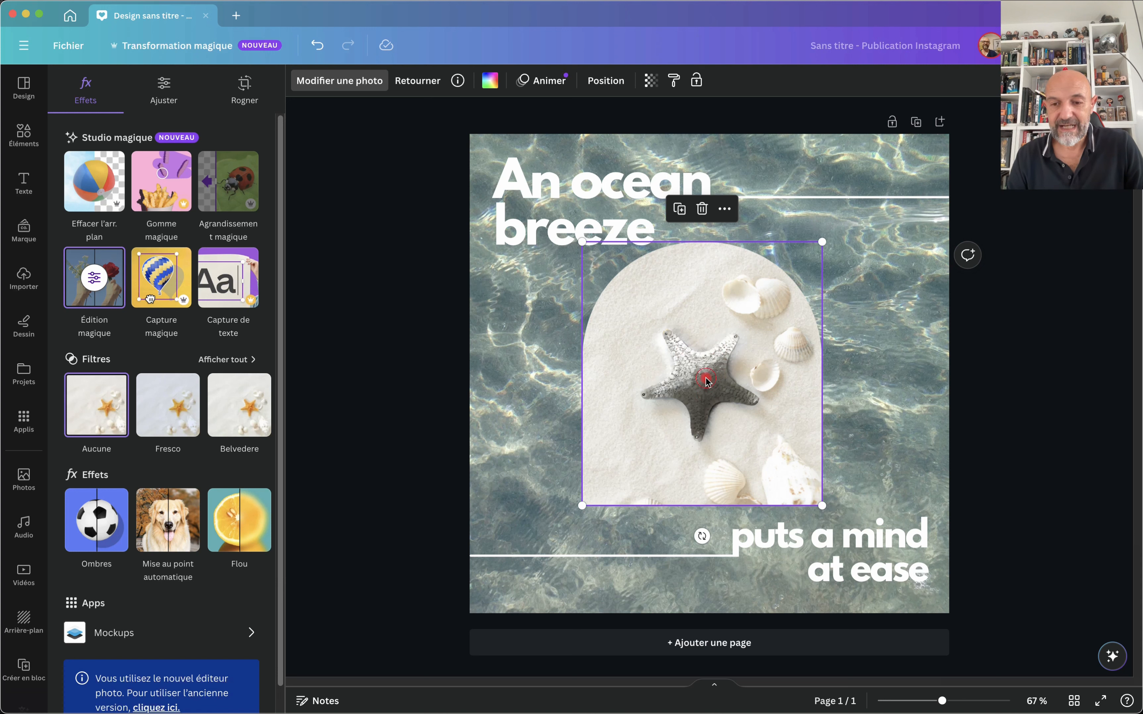
{"action": "mouse_move", "coordinate": [705, 378]}
{"action": "left_mouse_down"}
{"action": "mouse_move", "coordinate": [706, 341]}
{"action": "mouse_move", "coordinate": [704, 371]}
{"action": "left_mouse_up"}
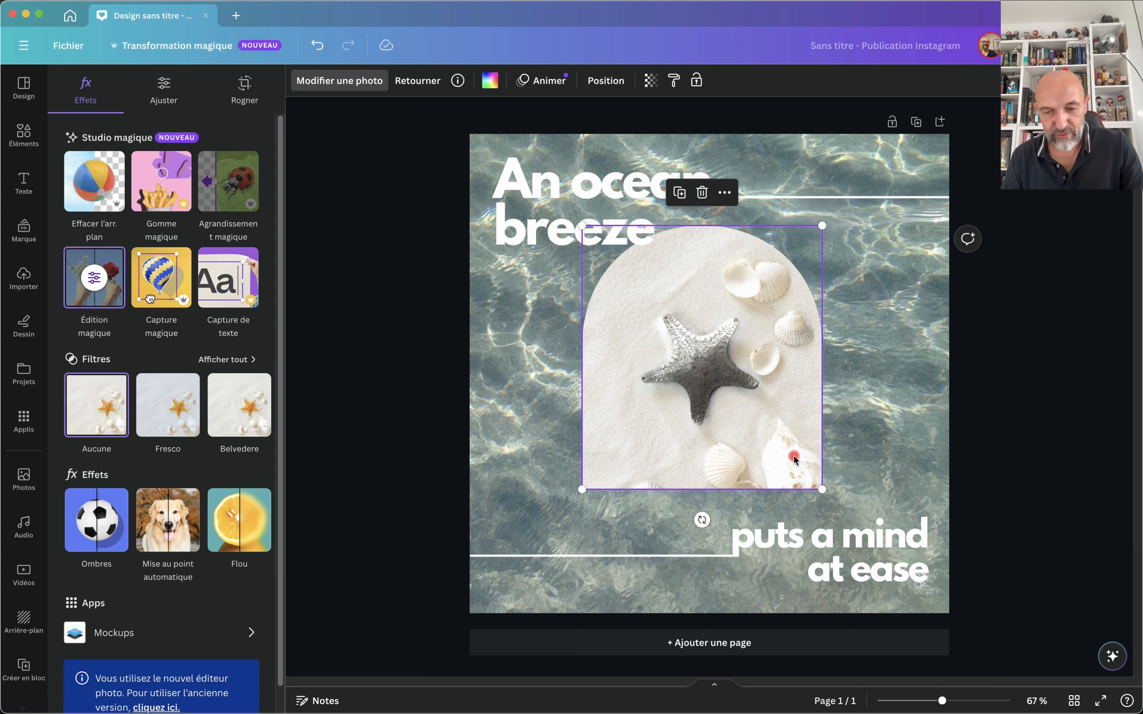
Undo the edits back to the blank page and redo them up to the rough-textured silver starfish at its original position.
{"action": "key", "text": "super+z"}
{"action": "key", "text": "super+z"}
{"action": "key", "text": "super+z"}
{"action": "key", "text": "super+z"}
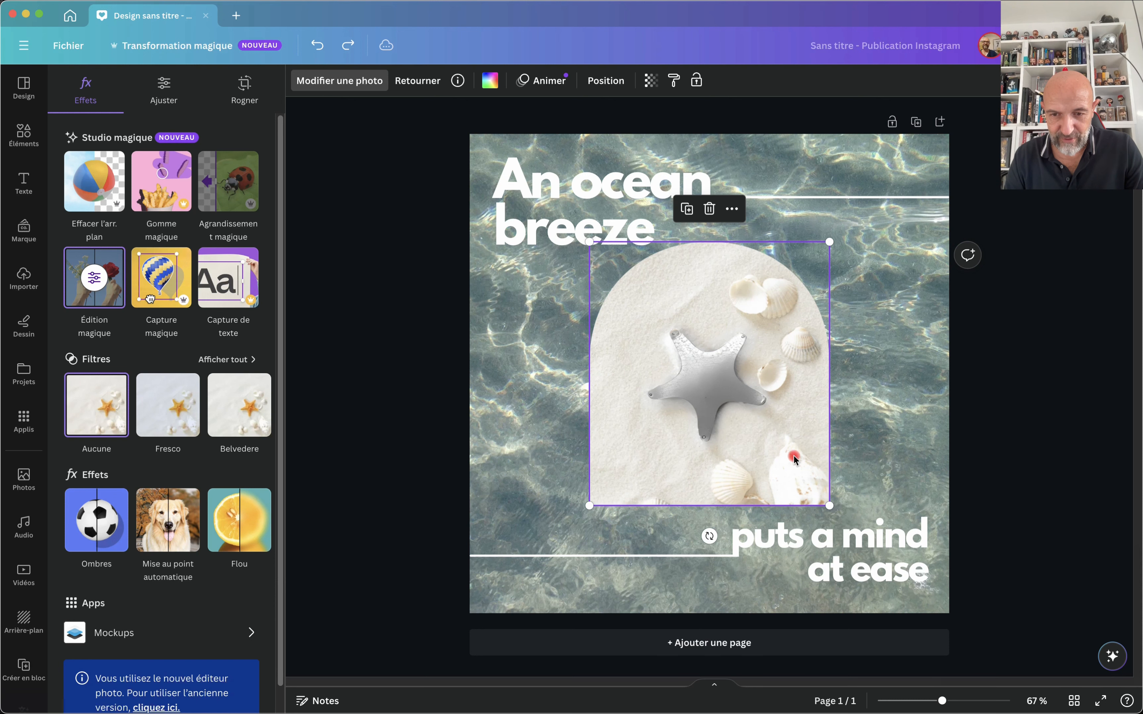
{"action": "key", "text": "super+z"}
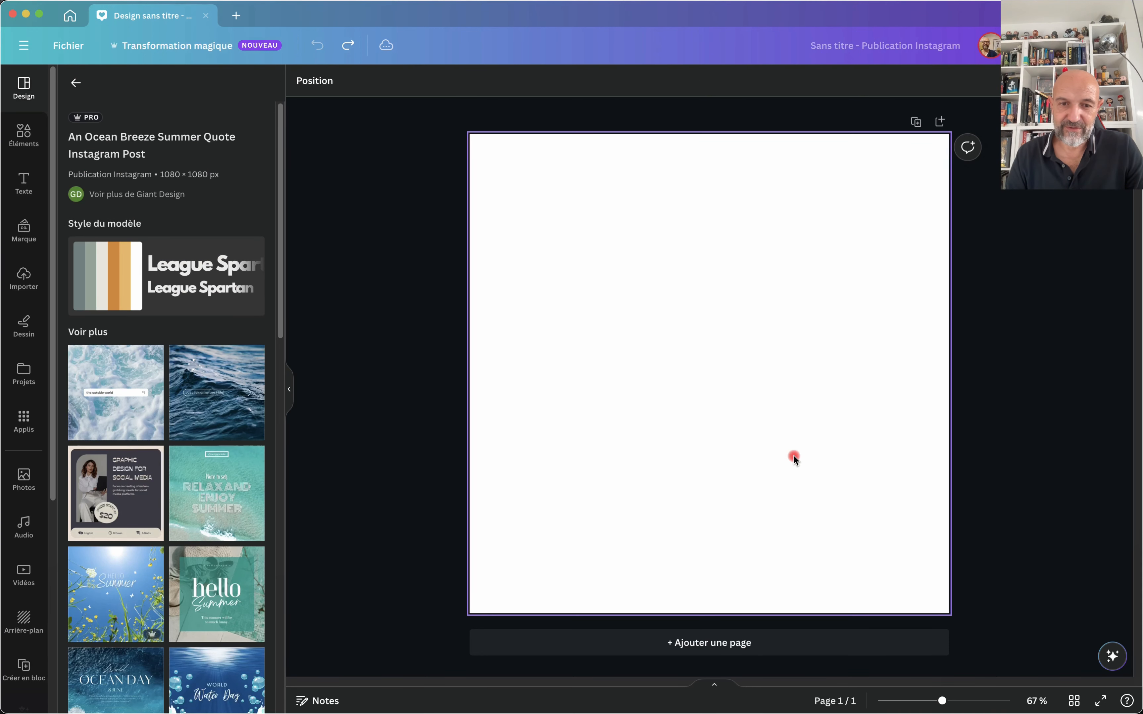
{"action": "key", "text": "super+shift+z"}
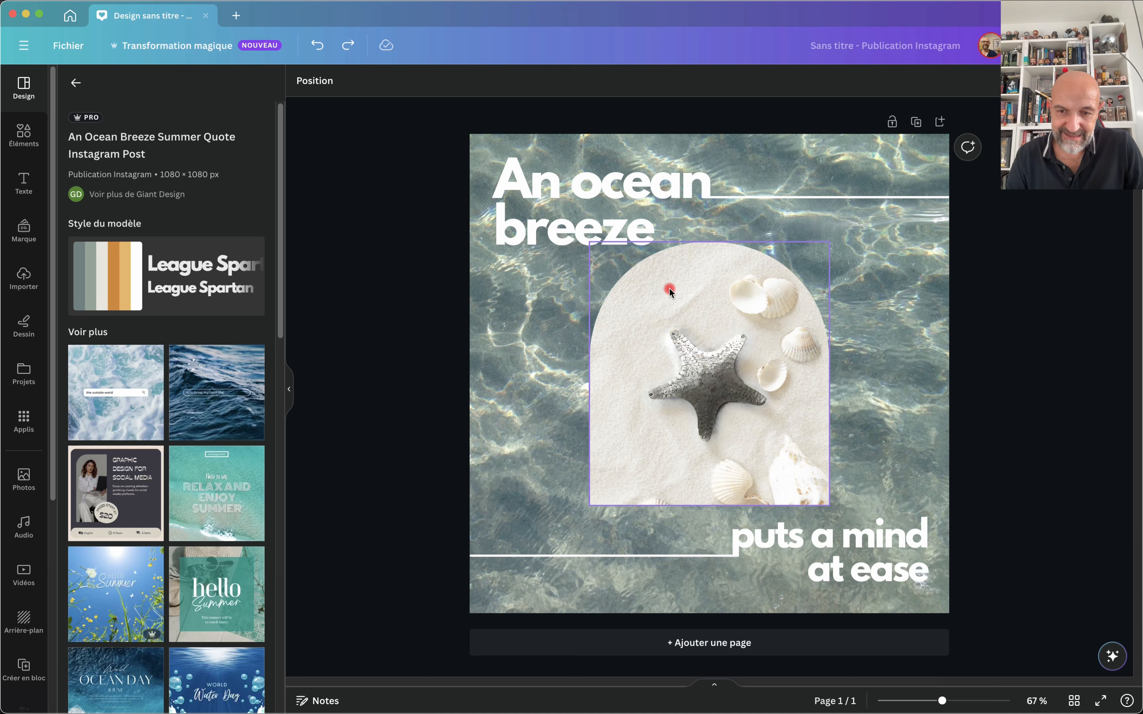
Open the arched photo in Édition magique and brush a small oval on the empty sand, up and left of the silver starfish.
{"action": "left_click", "coordinate": [703, 376]}
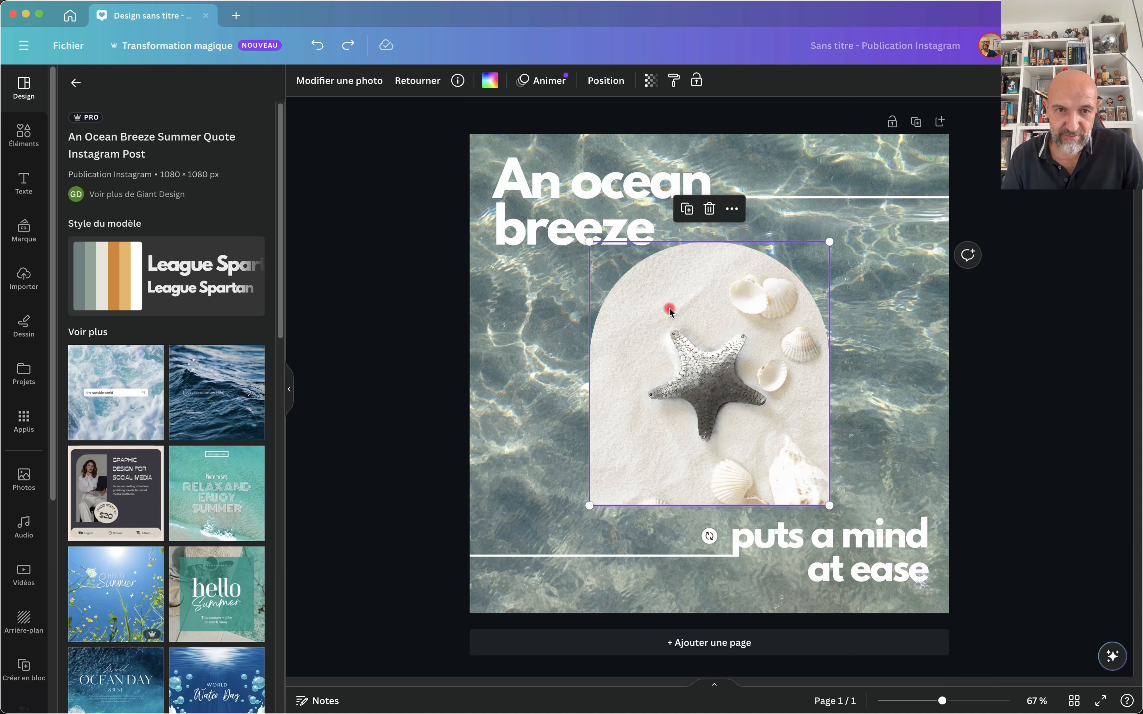
{"action": "left_click", "coordinate": [350, 82]}
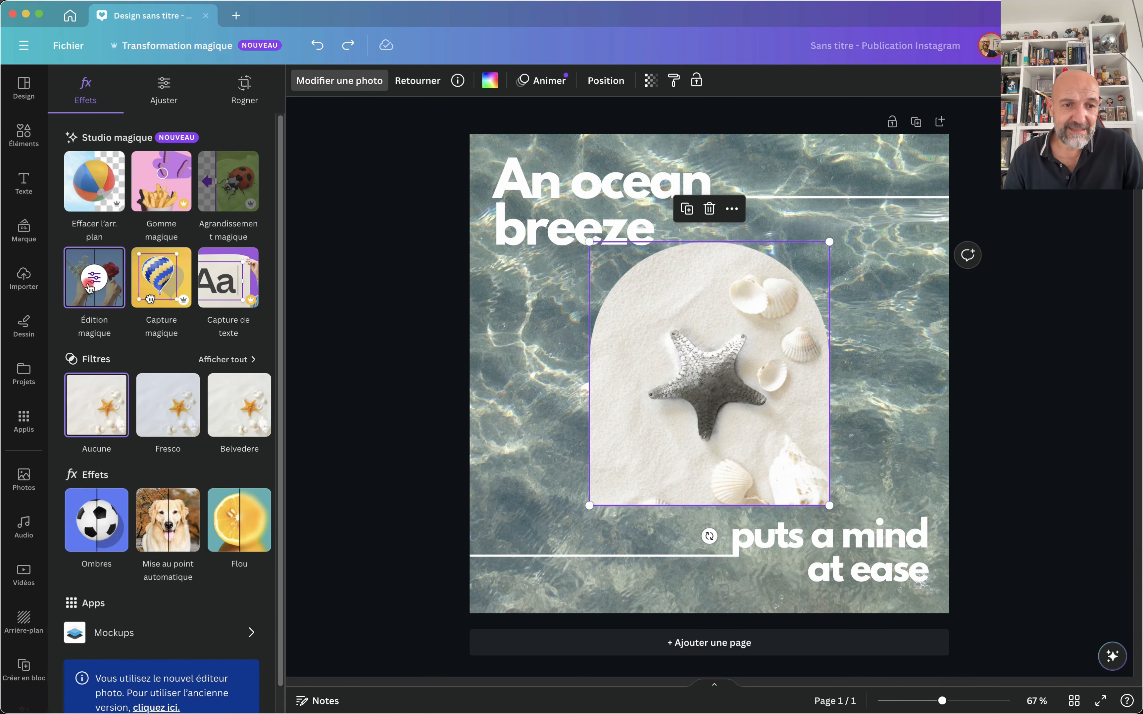
{"action": "left_click", "coordinate": [89, 286]}
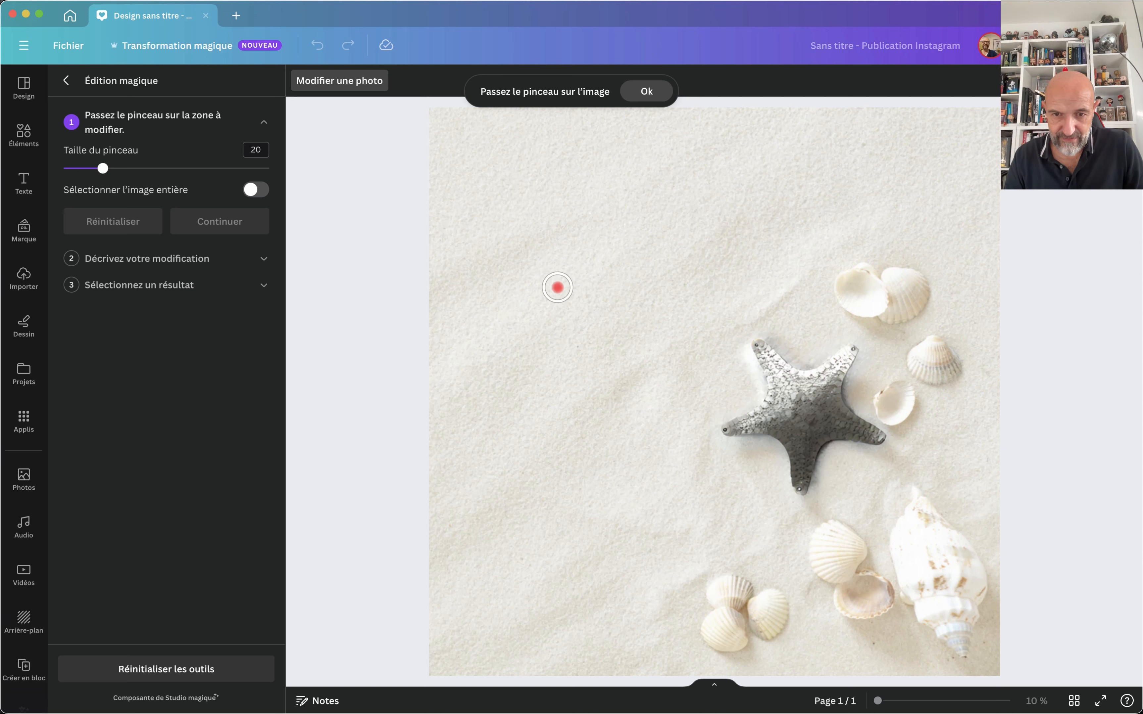
{"action": "mouse_move", "coordinate": [548, 241]}
{"action": "left_mouse_down"}
{"action": "mouse_move", "coordinate": [531, 276]}
{"action": "mouse_move", "coordinate": [552, 269]}
{"action": "mouse_move", "coordinate": [551, 248]}
{"action": "mouse_move", "coordinate": [543, 260]}
{"action": "left_mouse_up"}
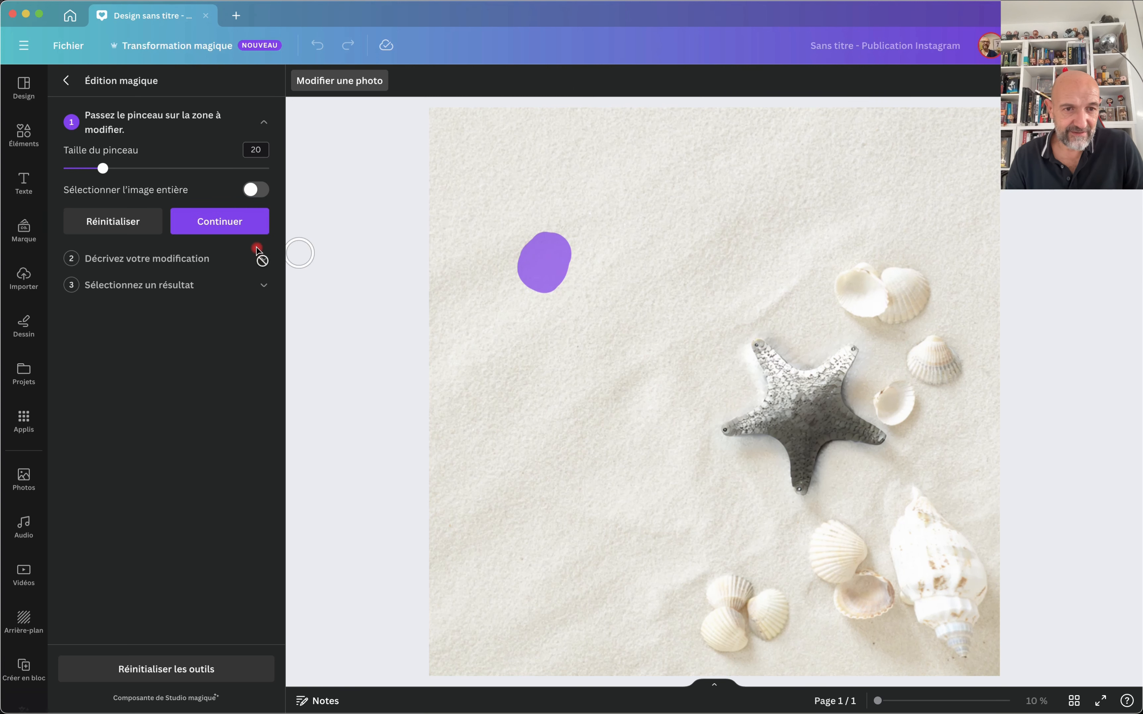
{"action": "left_click", "coordinate": [220, 221]}
Generate Édition magique results for the brushed sand area from the description "coquillage blanc gris".
{"action": "left_click", "coordinate": [151, 211]}
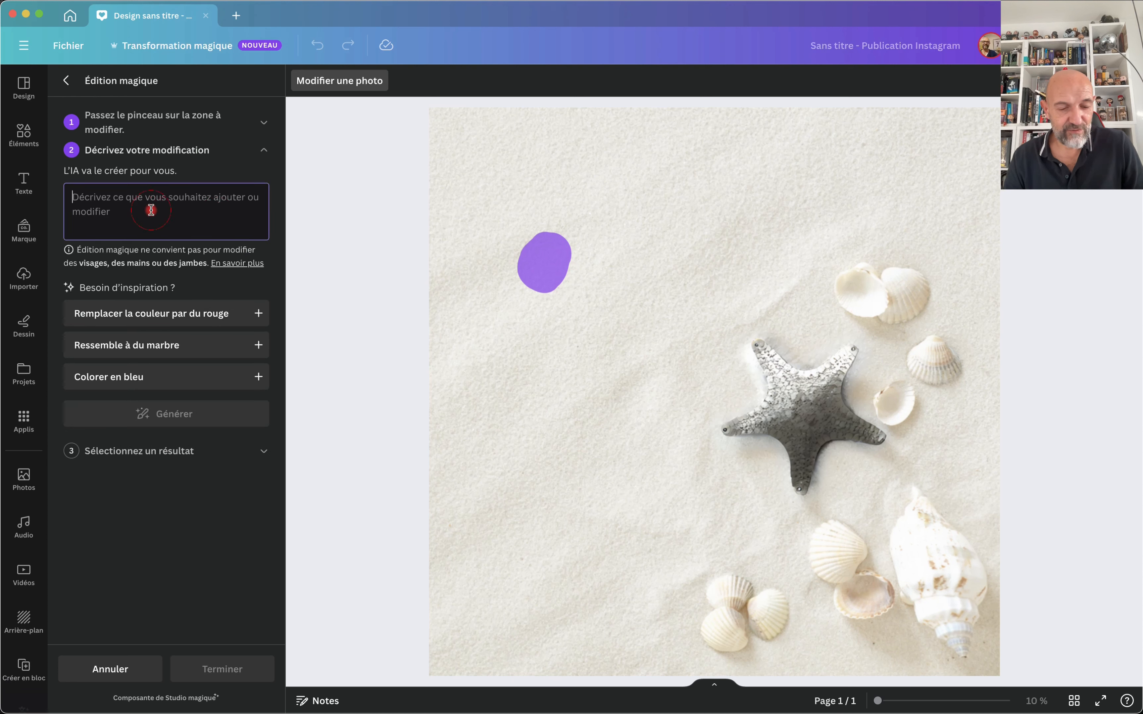
{"action": "type", "text": "coquil"}
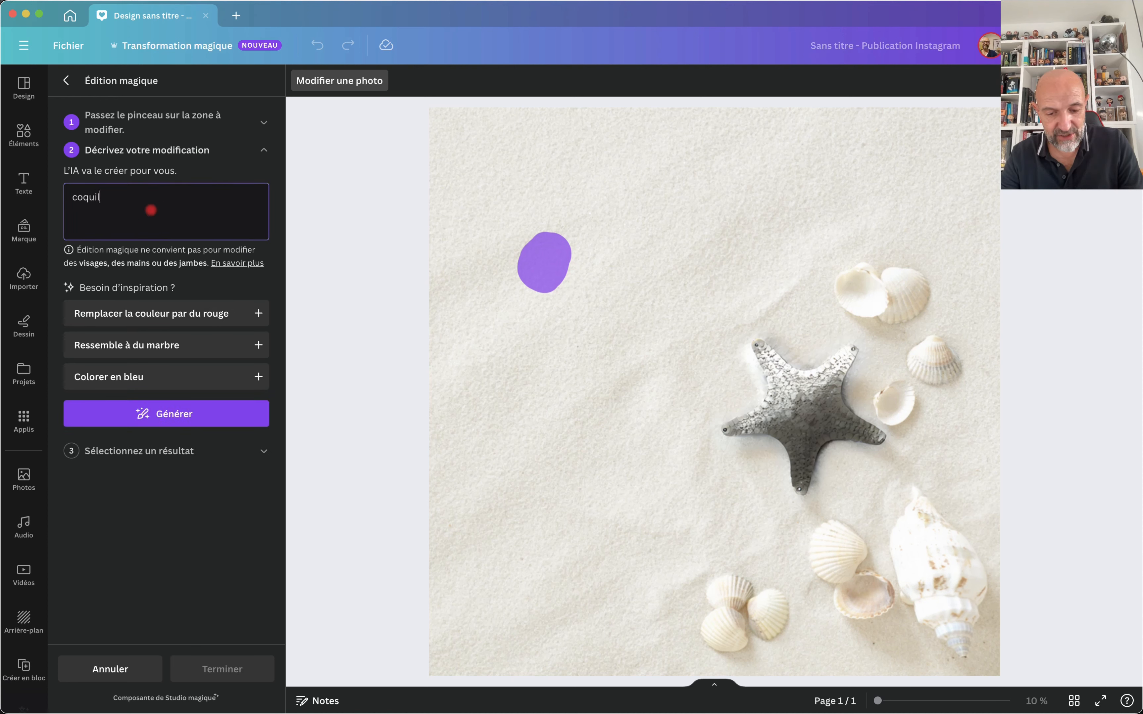
{"action": "type", "text": "lage blan"}
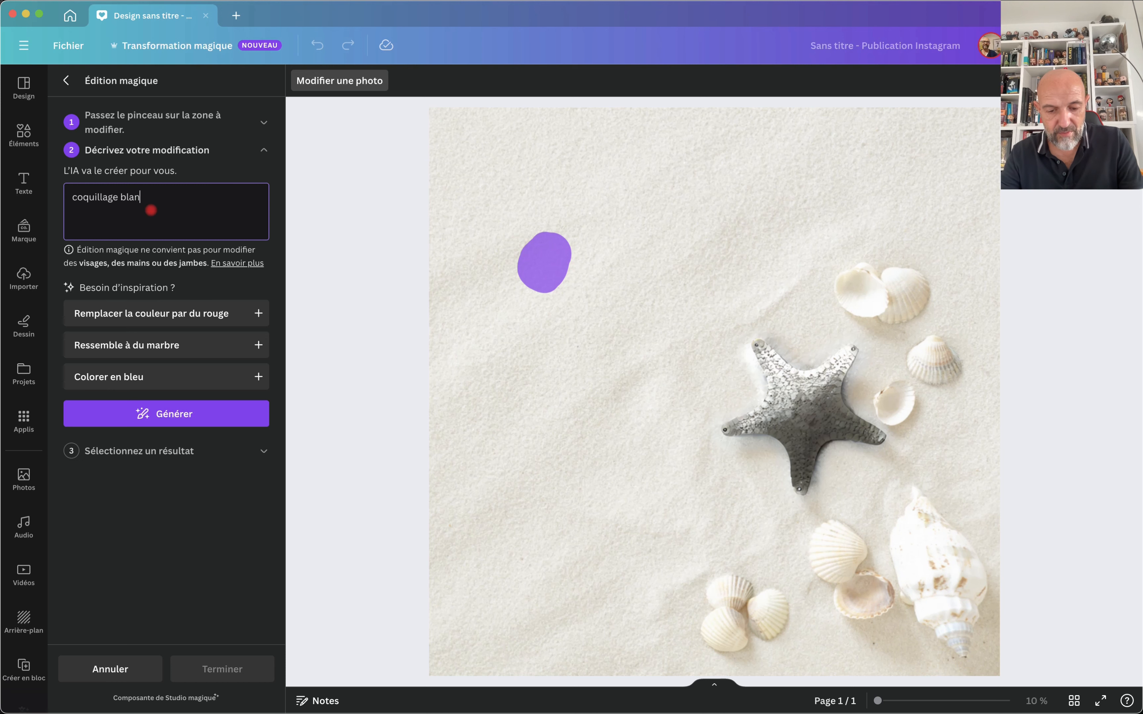
{"action": "type", "text": "c gris"}
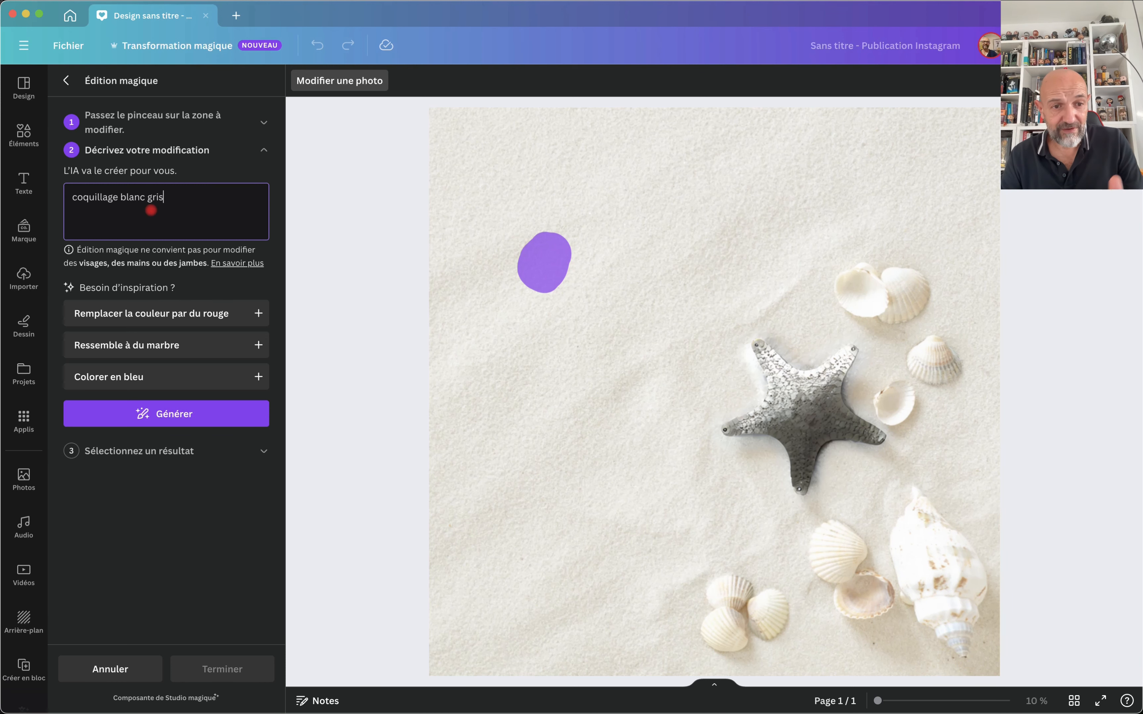
{"action": "left_click", "coordinate": [175, 414]}
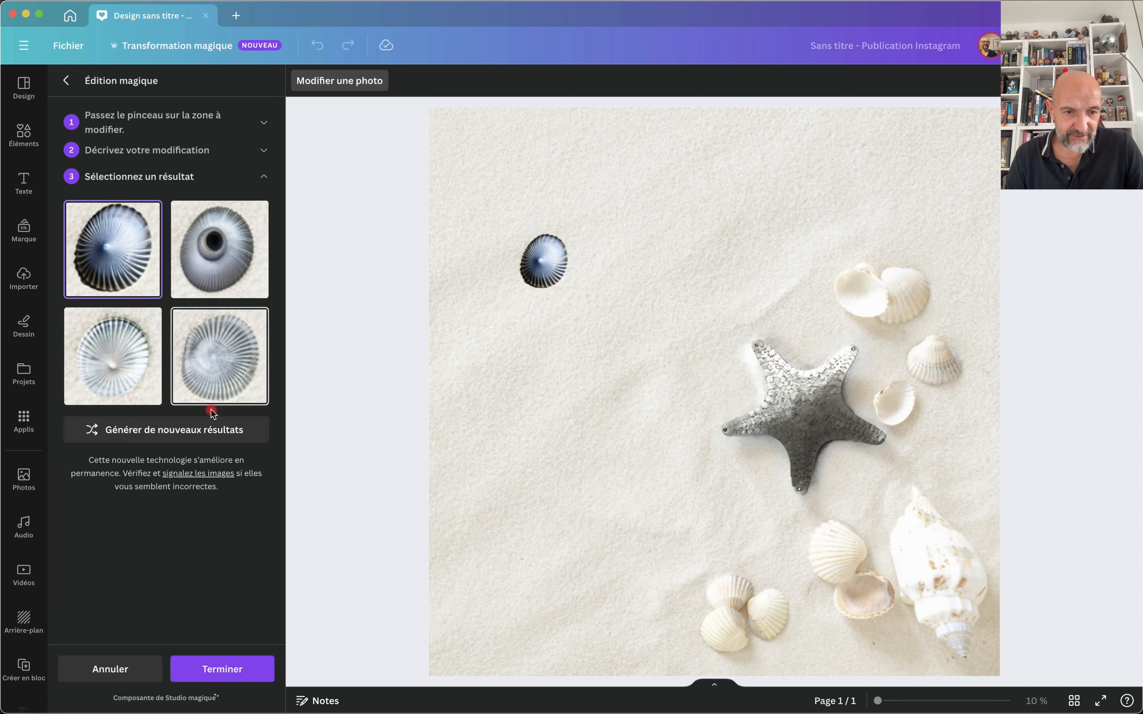
Generate a new set of shell results, try the plain grey shell, and choose the tilted, banded grey-white one for the sand.
{"action": "left_click", "coordinate": [188, 430]}
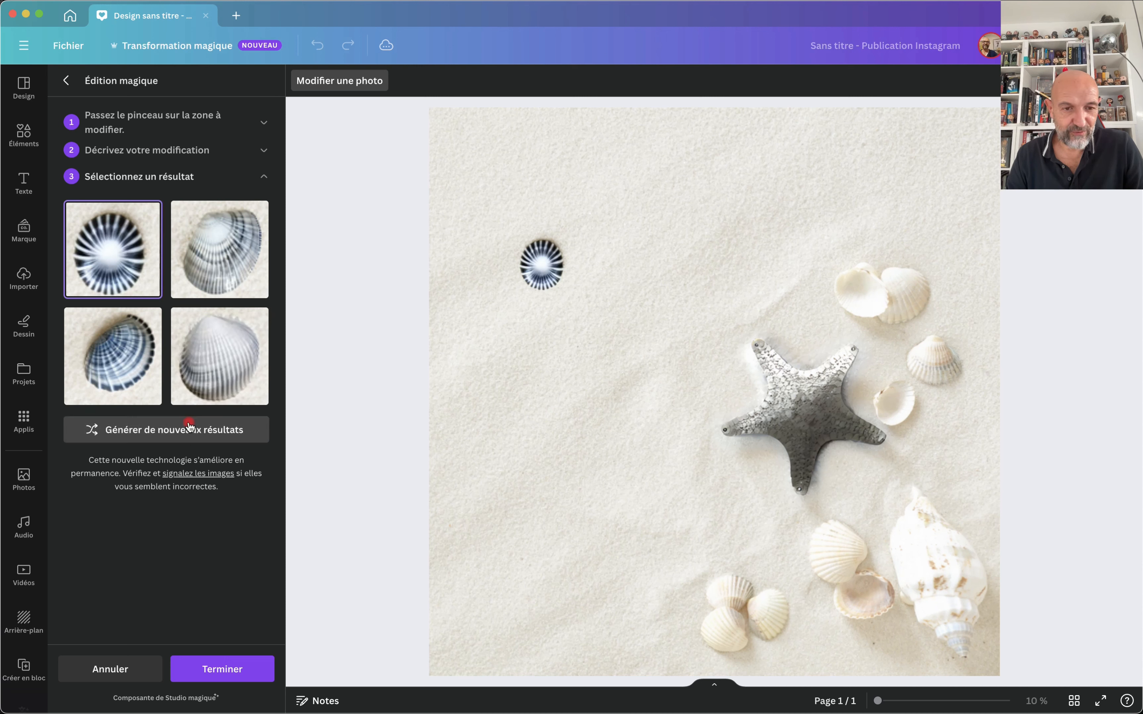
{"action": "left_click", "coordinate": [210, 364]}
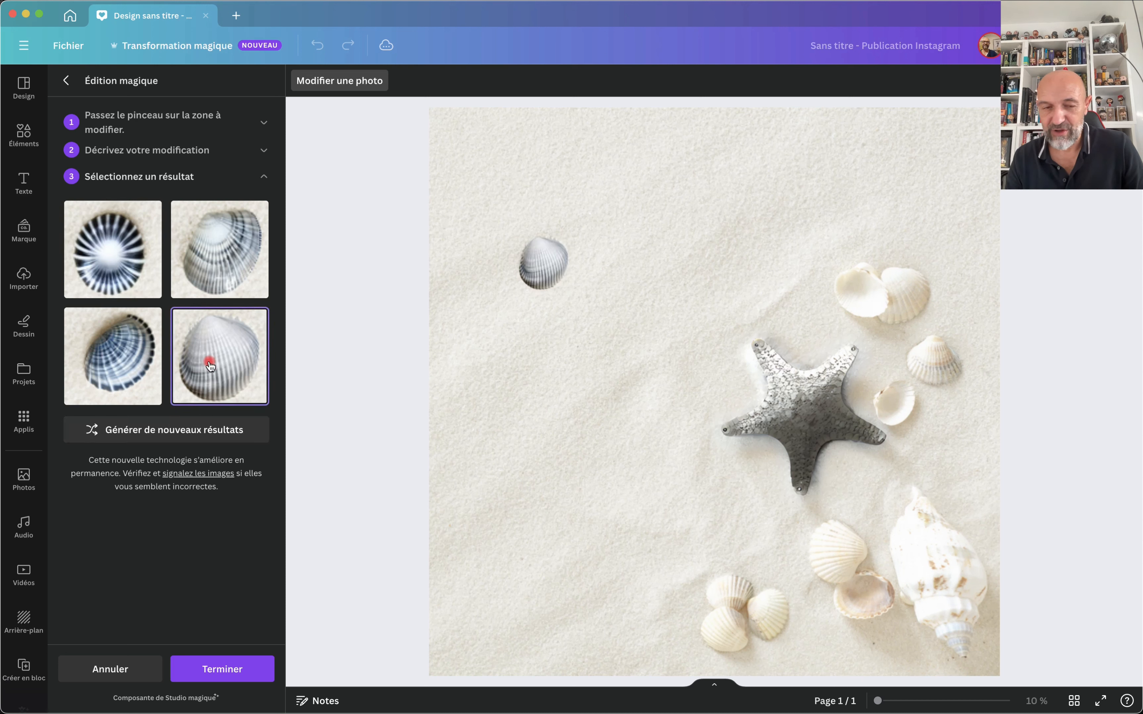
{"action": "left_click", "coordinate": [224, 248]}
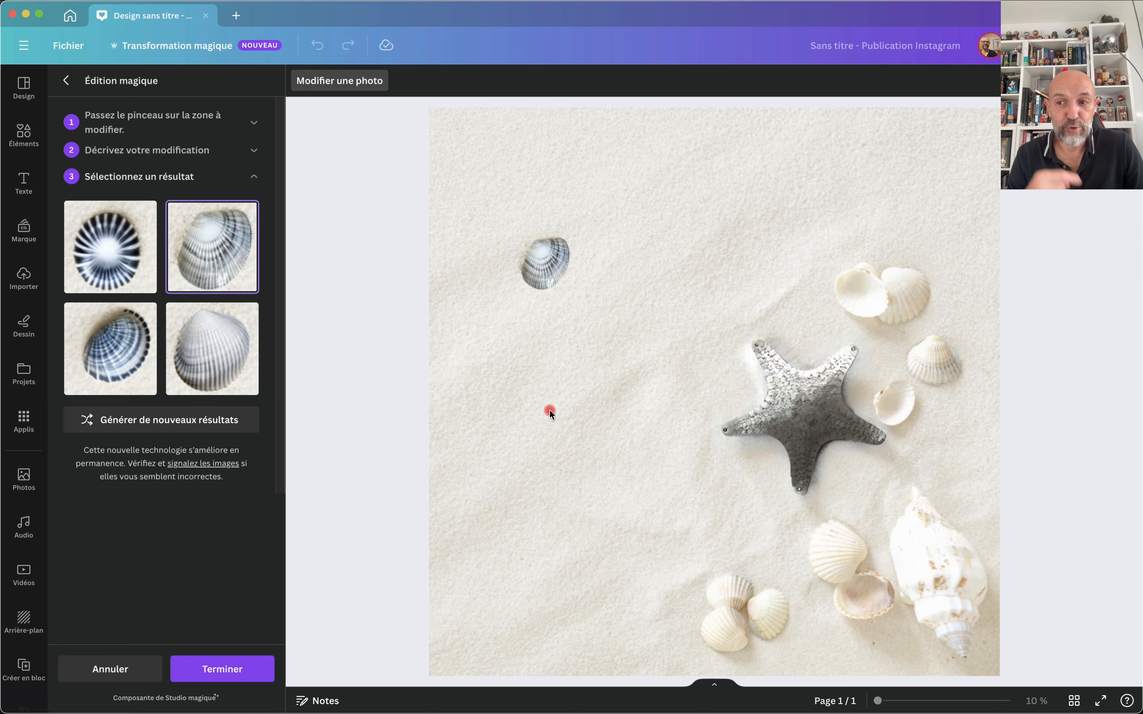
{"action": "scroll", "coordinate": [494, 365], "scroll_direction": "down", "scroll_amount": 5}
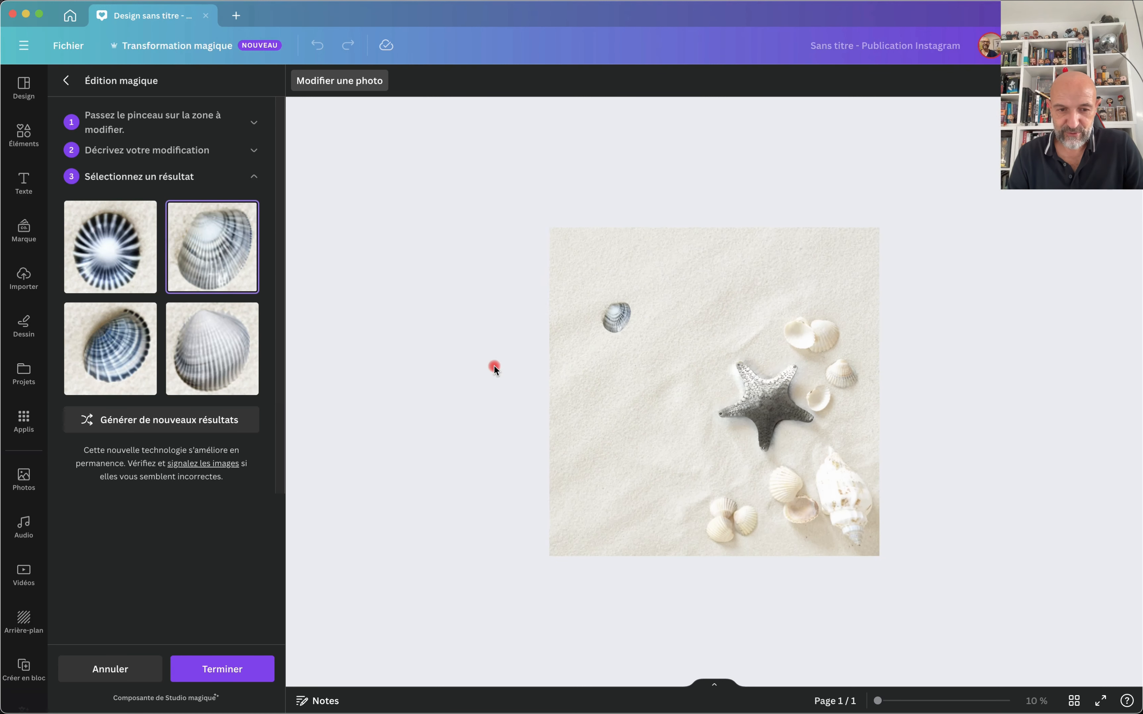
{"action": "scroll", "coordinate": [494, 365], "scroll_direction": "up", "scroll_amount": 7}
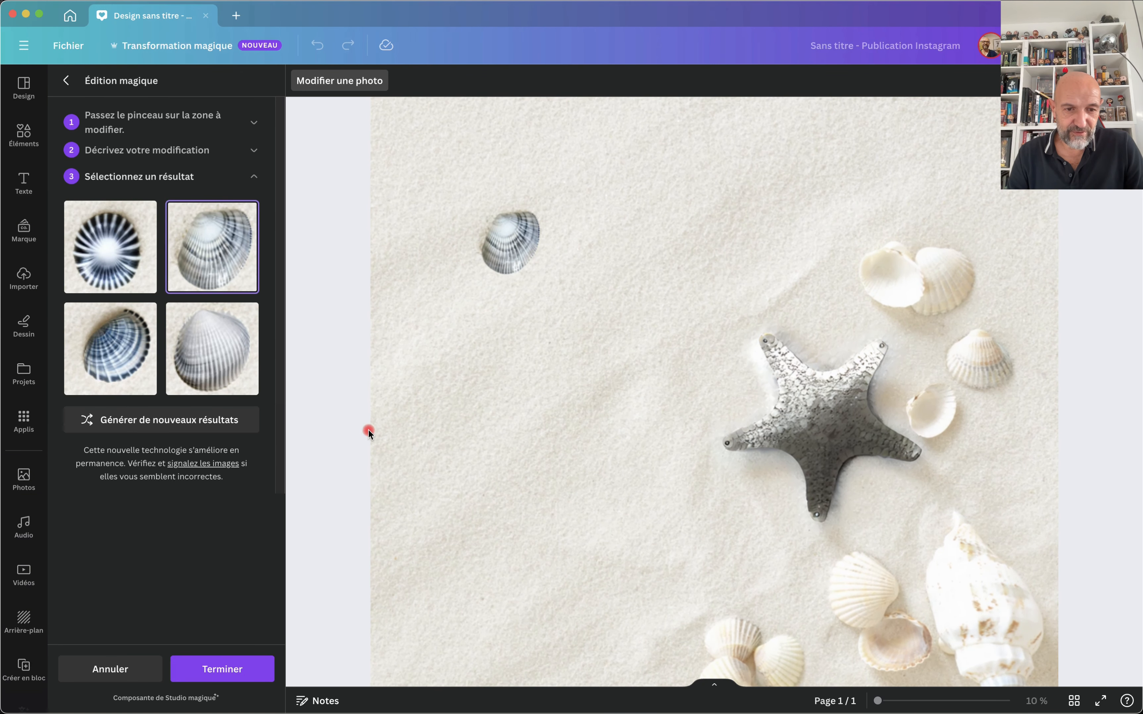
Reopen the arched photo in Édition magique and reset all modifications made with the tools.
{"action": "left_click", "coordinate": [337, 82]}
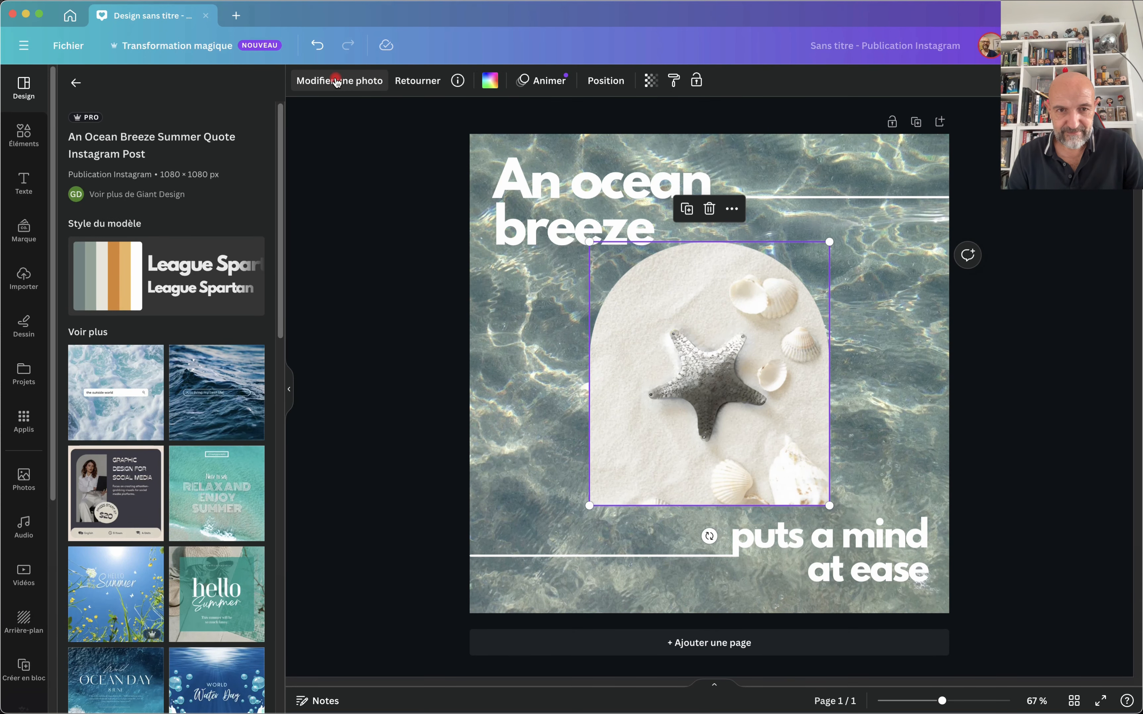
{"action": "left_click", "coordinate": [336, 81]}
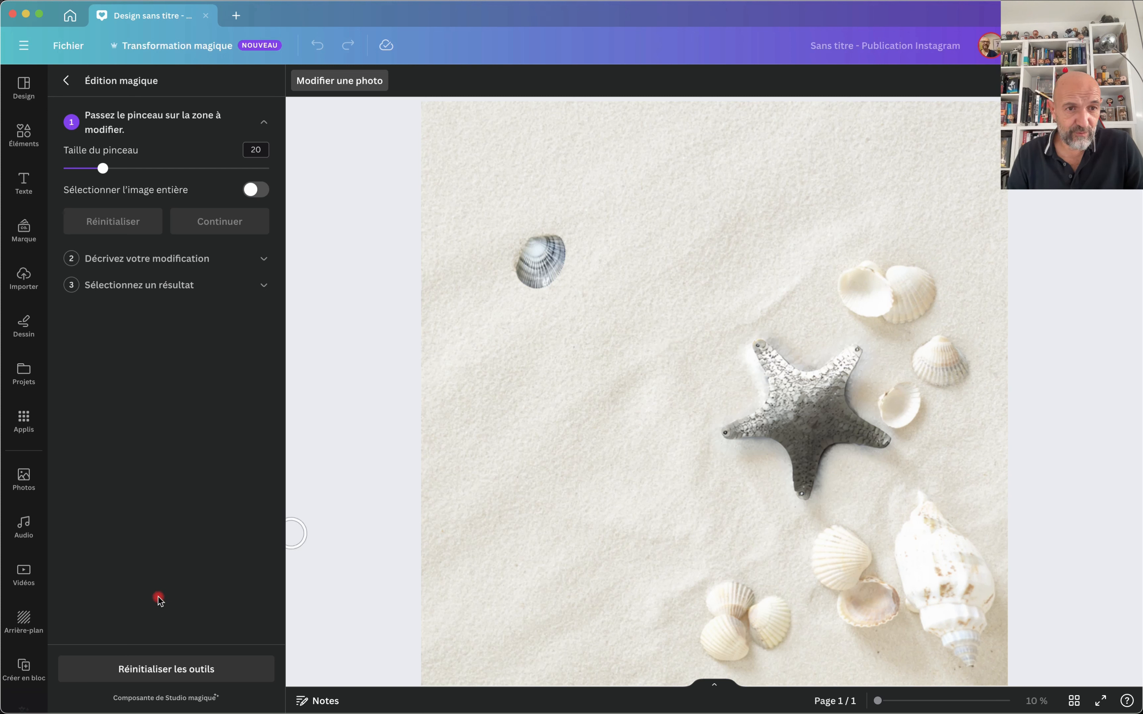
{"action": "left_click", "coordinate": [132, 670]}
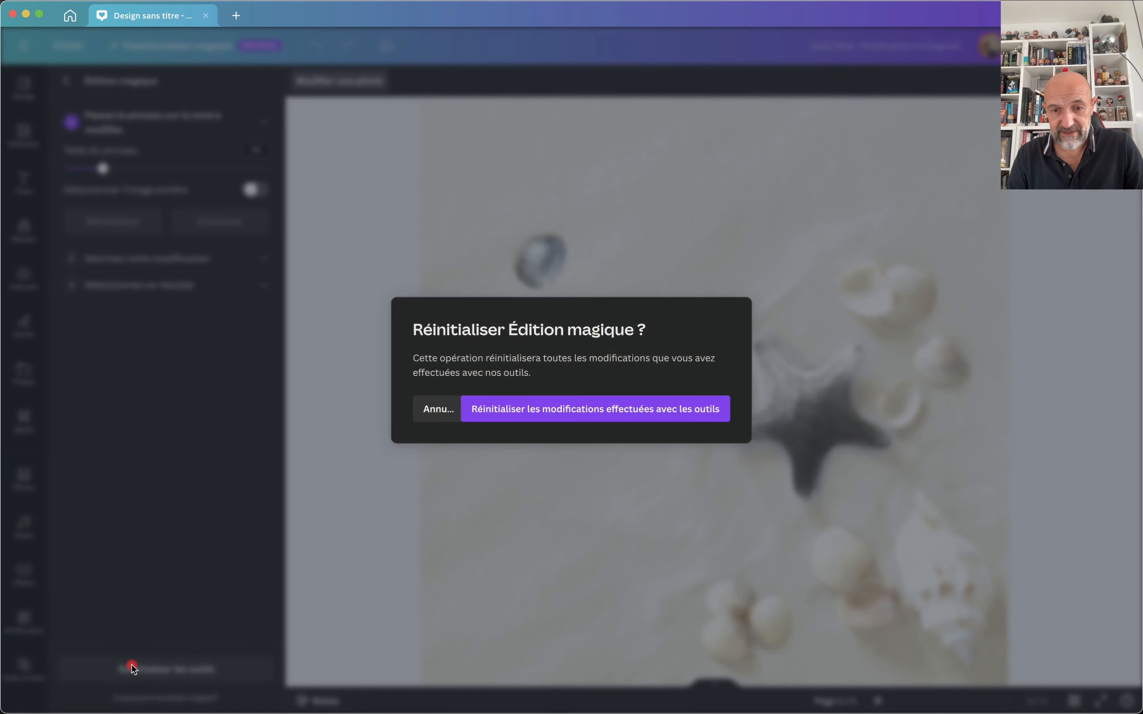
{"action": "left_click", "coordinate": [530, 402]}
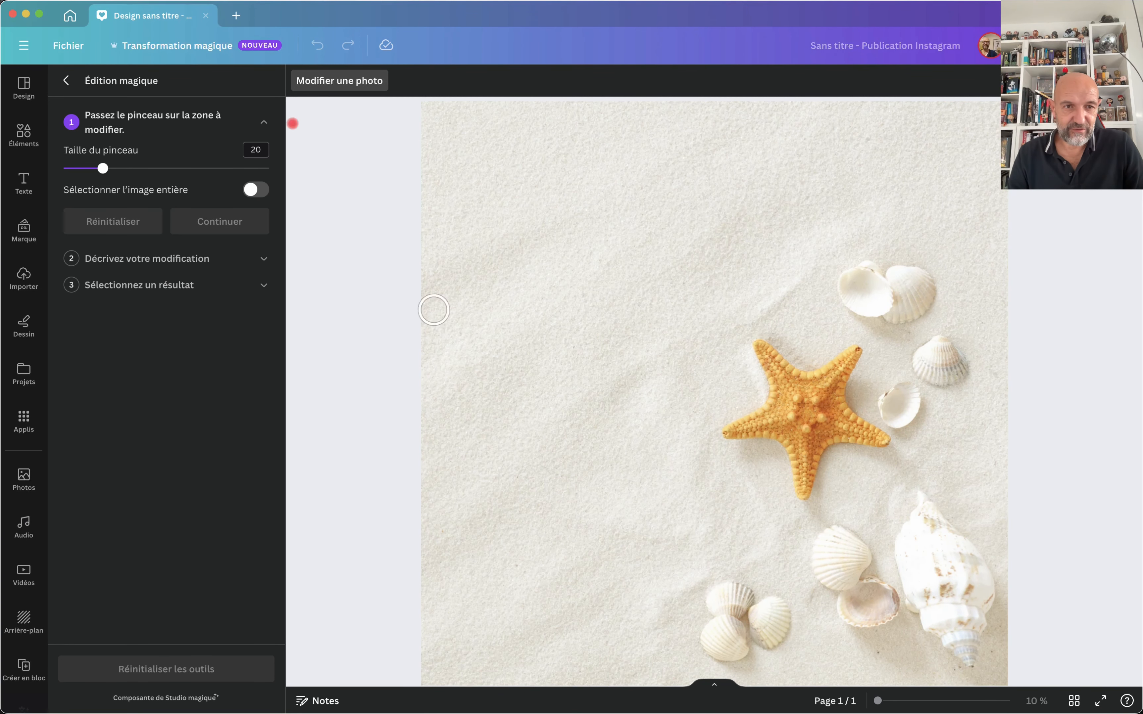
Close the starfish design and create a blank square Instagram post from the social media formats.
{"action": "left_click", "coordinate": [206, 16]}
{"action": "left_click", "coordinate": [721, 225]}
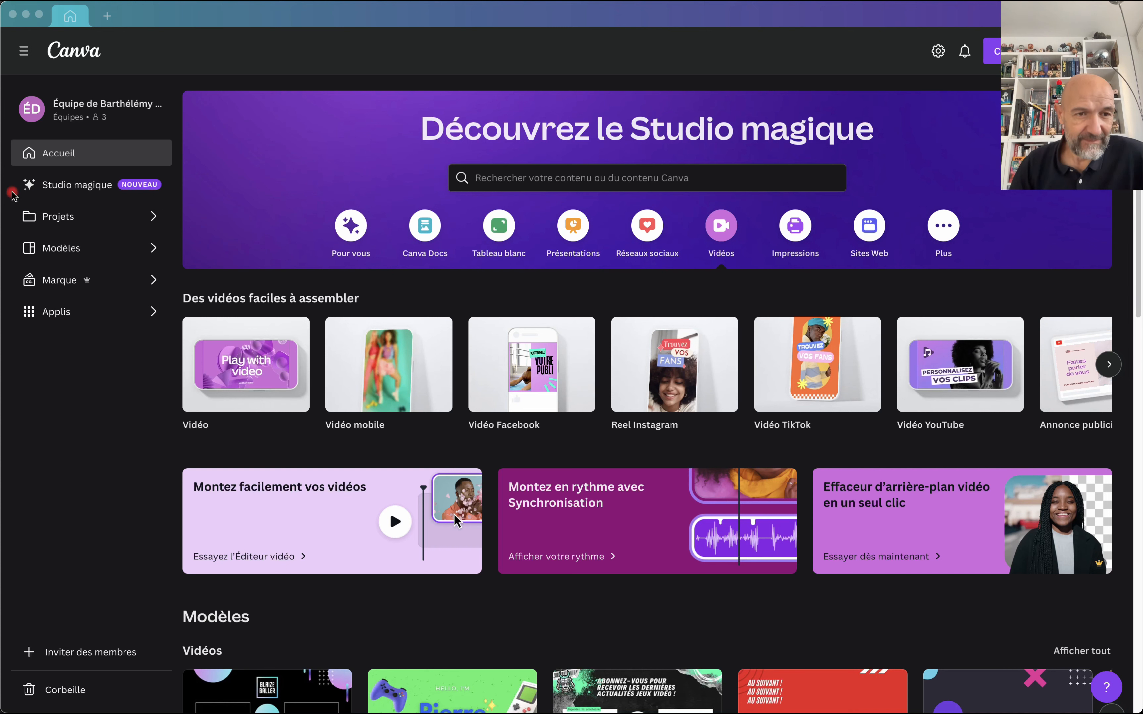
{"action": "left_click", "coordinate": [75, 54]}
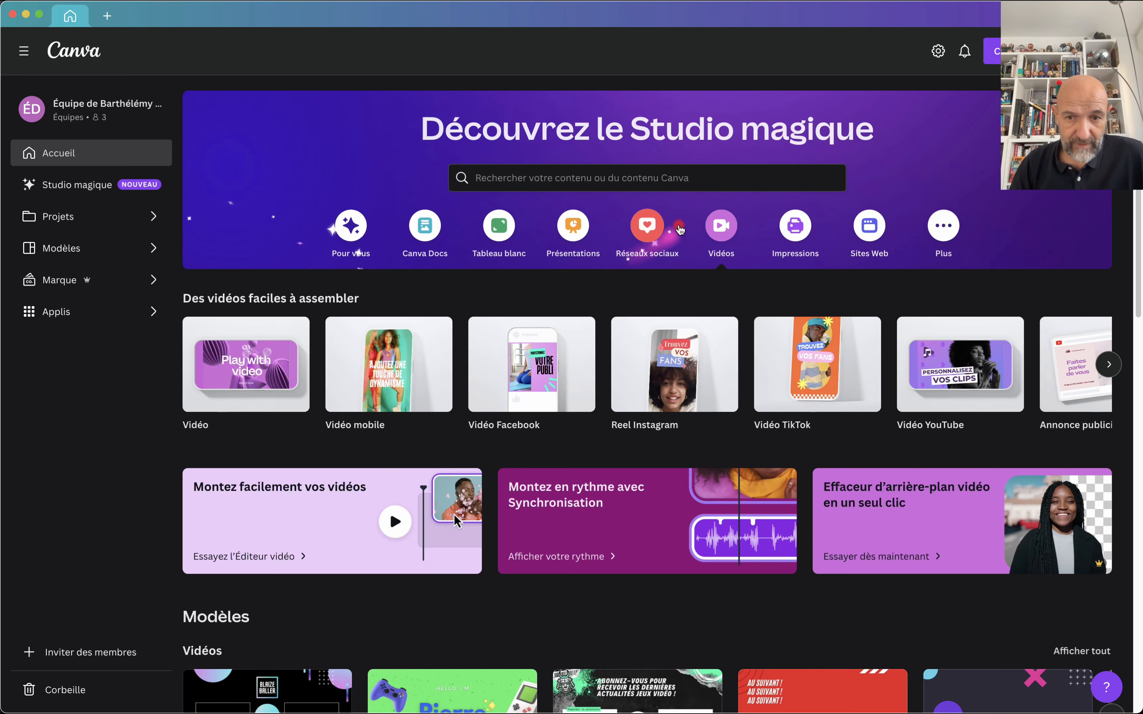
{"action": "left_click", "coordinate": [647, 225]}
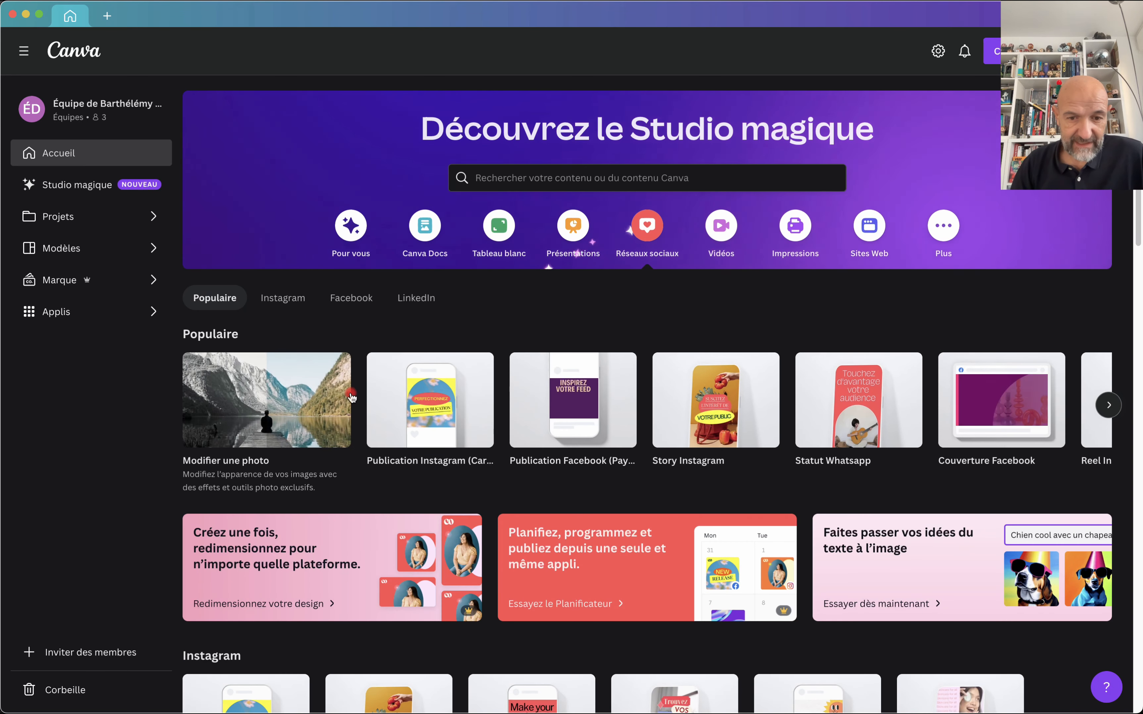
{"action": "left_click", "coordinate": [418, 409]}
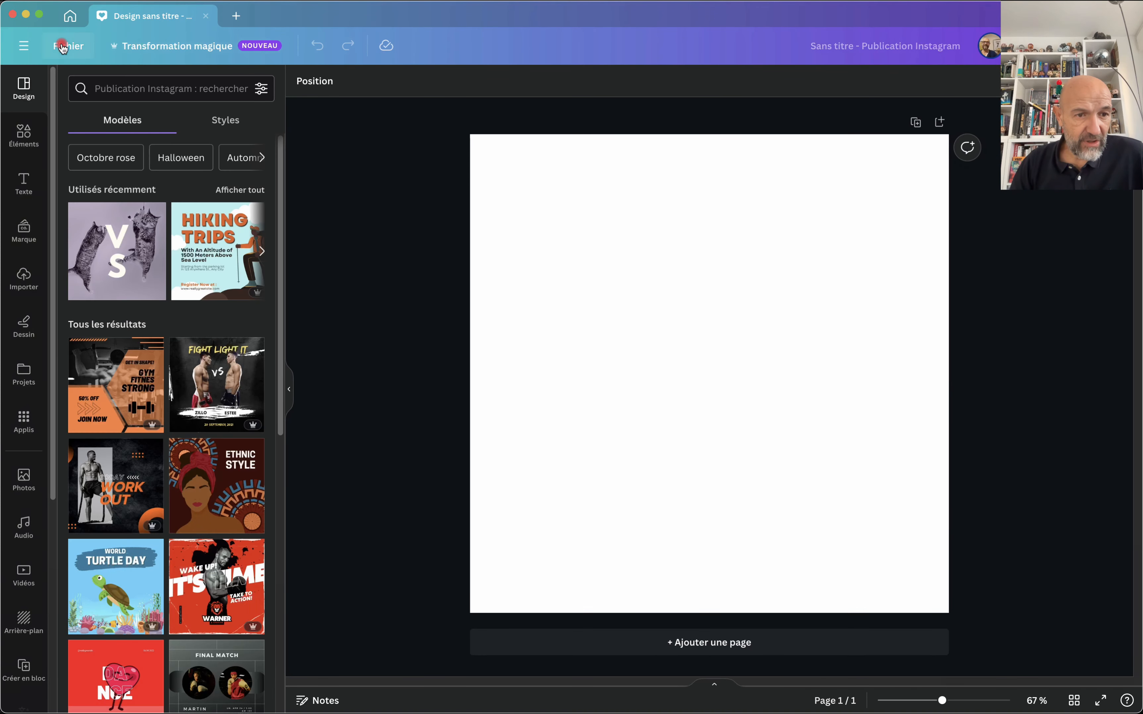
Place the uploaded turquoise NEVER MIND T-shirt photo on the blank page and enlarge it to the full page width.
{"action": "left_click", "coordinate": [26, 279]}
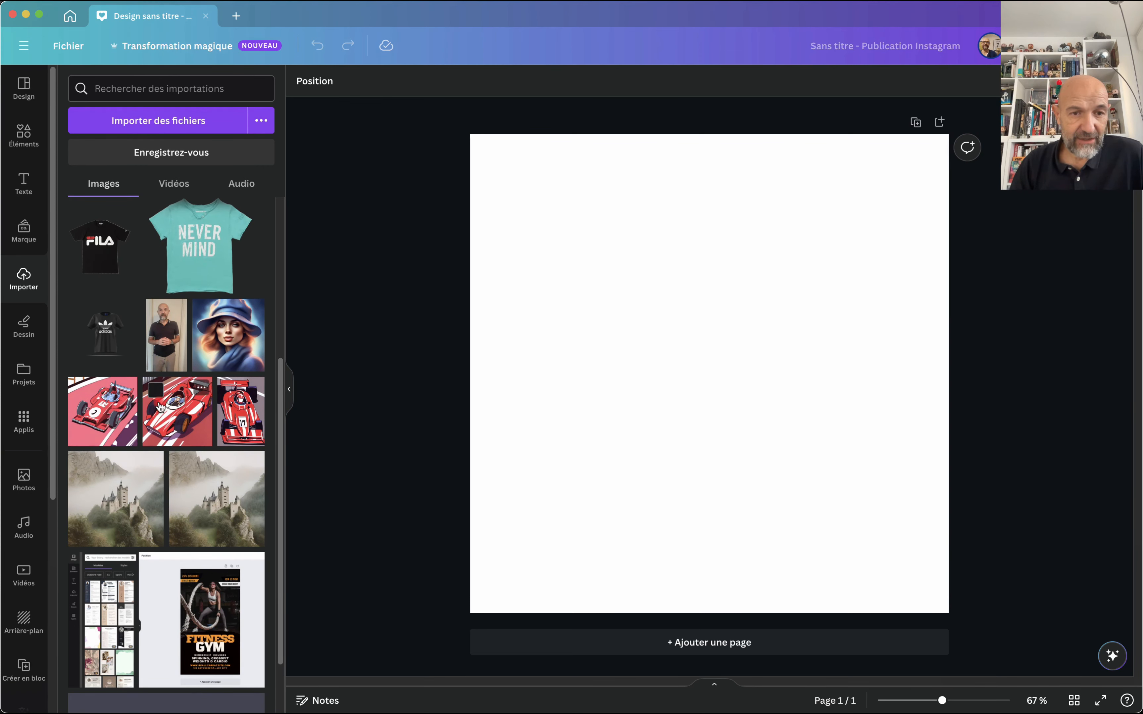
{"action": "left_click", "coordinate": [199, 257]}
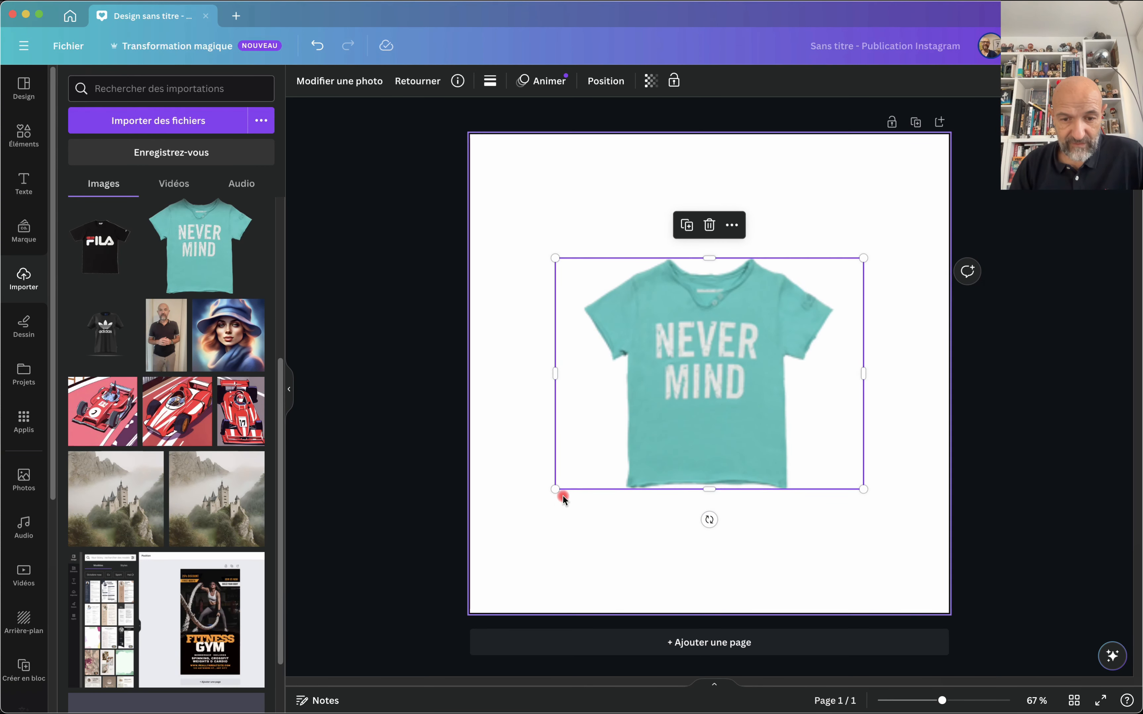
{"action": "left_click_drag", "start_coordinate": [555, 491], "coordinate": [472, 551]}
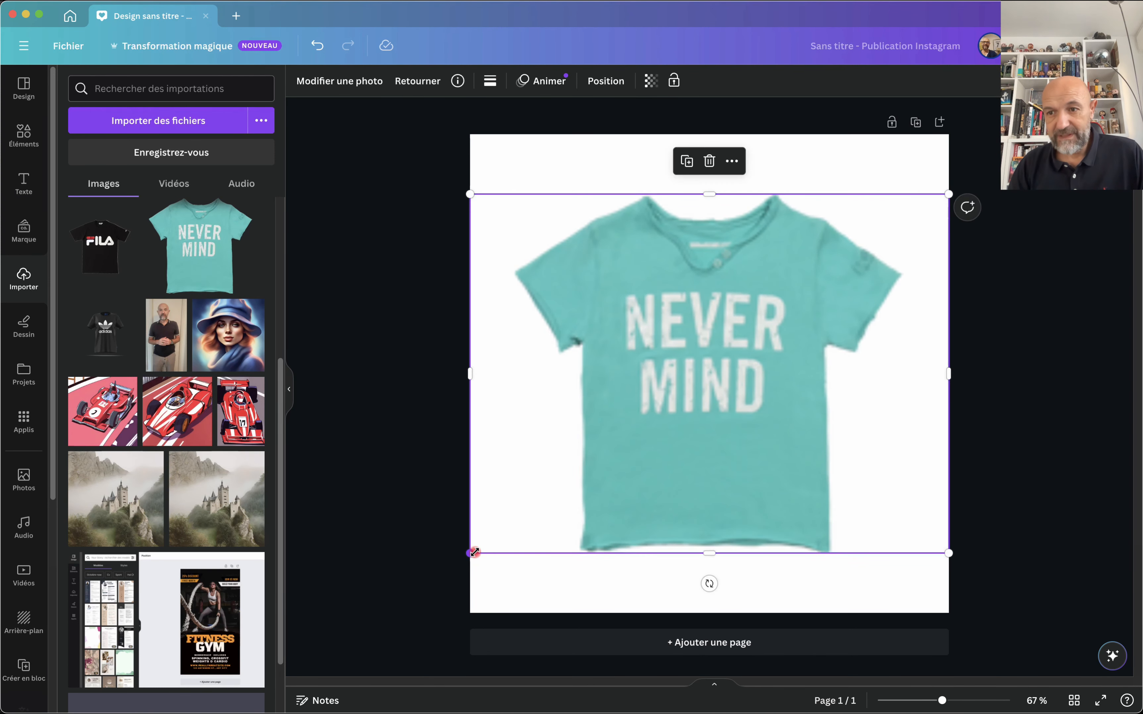
{"action": "left_click", "coordinate": [358, 287]}
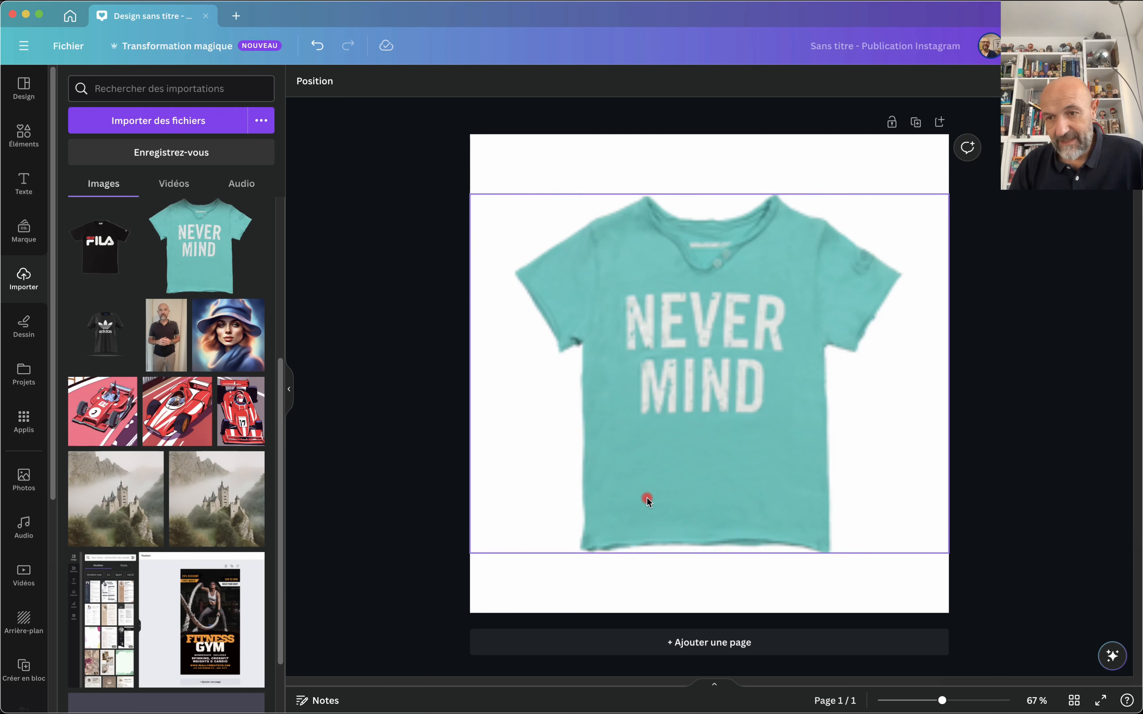
Add a second page, place the uploaded black adidas T-shirt photo on it, and enlarge it to fill the page.
{"action": "left_click", "coordinate": [668, 641]}
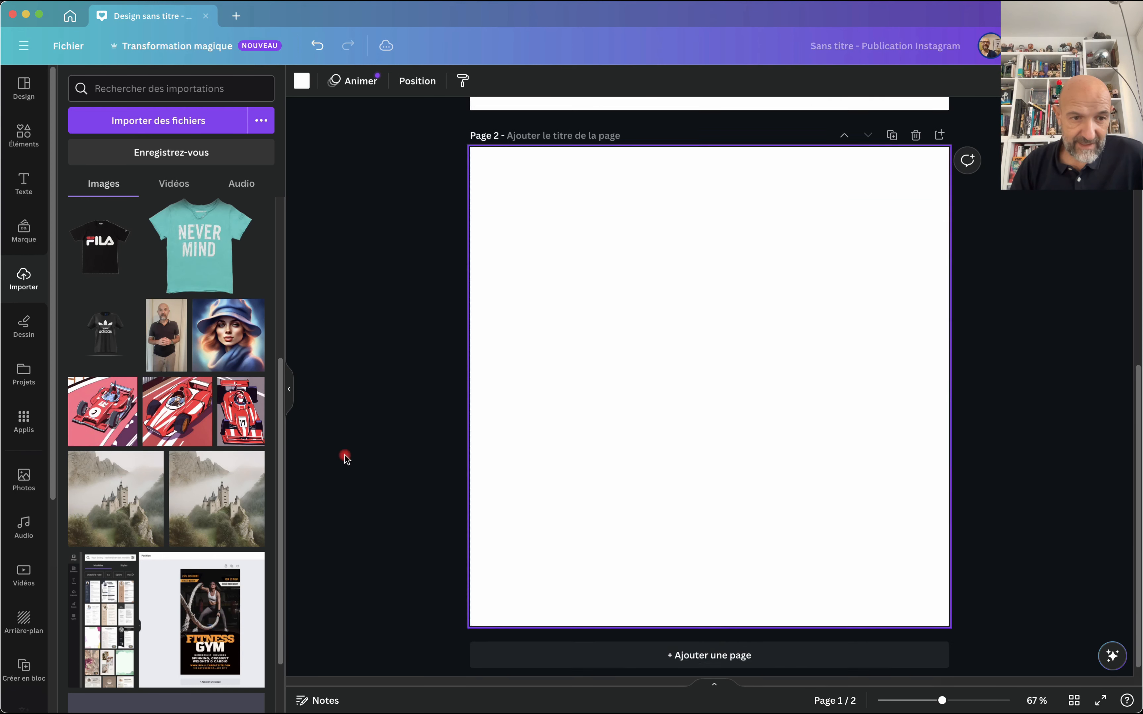
{"action": "left_click", "coordinate": [100, 345]}
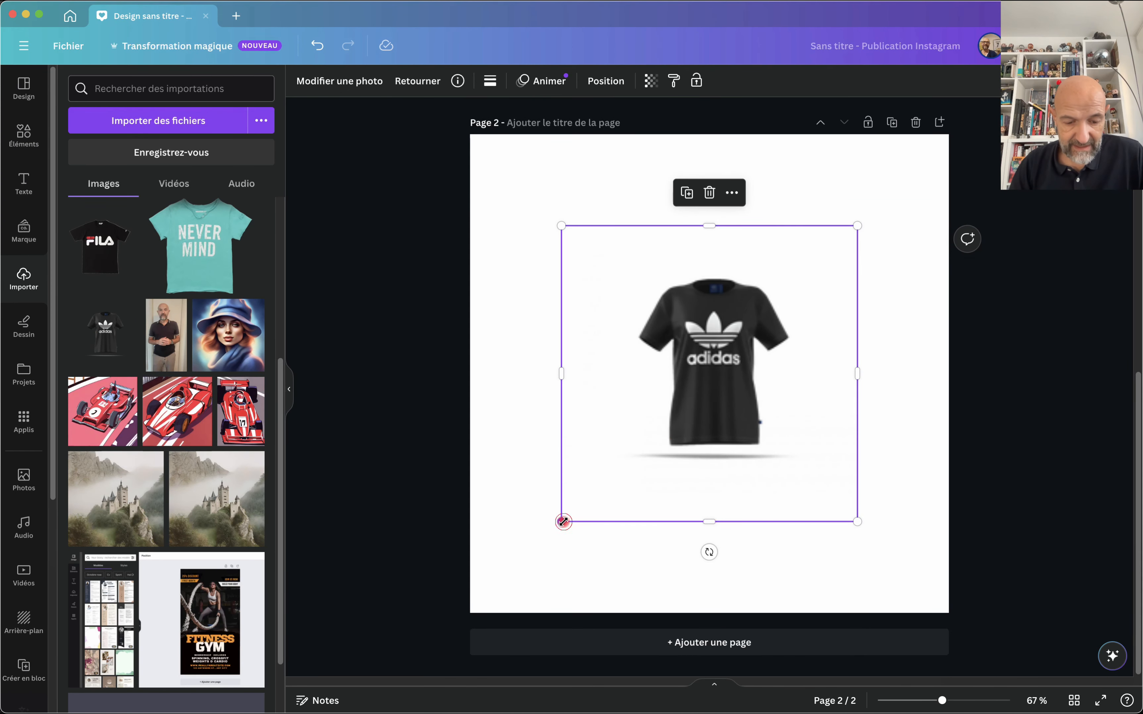
{"action": "left_click_drag", "start_coordinate": [562, 521], "coordinate": [446, 587]}
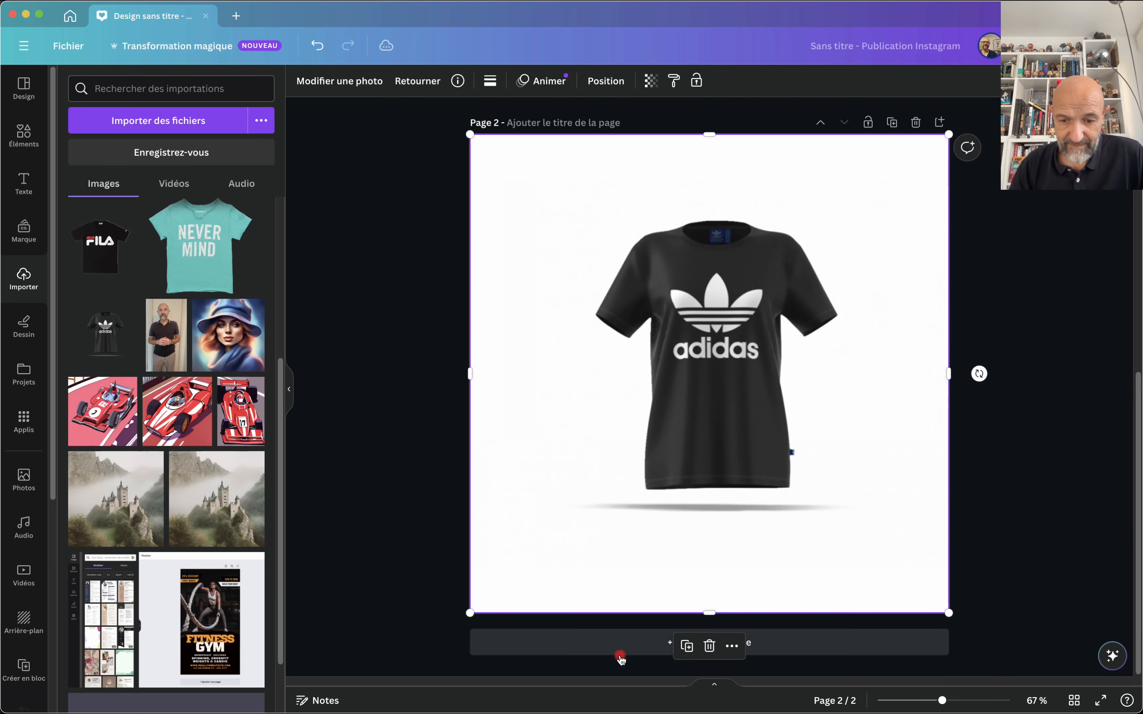
Add a third page, place the uploaded black FILA T-shirt photo on it, and enlarge it to almost the page width.
{"action": "left_click", "coordinate": [751, 643]}
{"action": "left_click", "coordinate": [100, 243]}
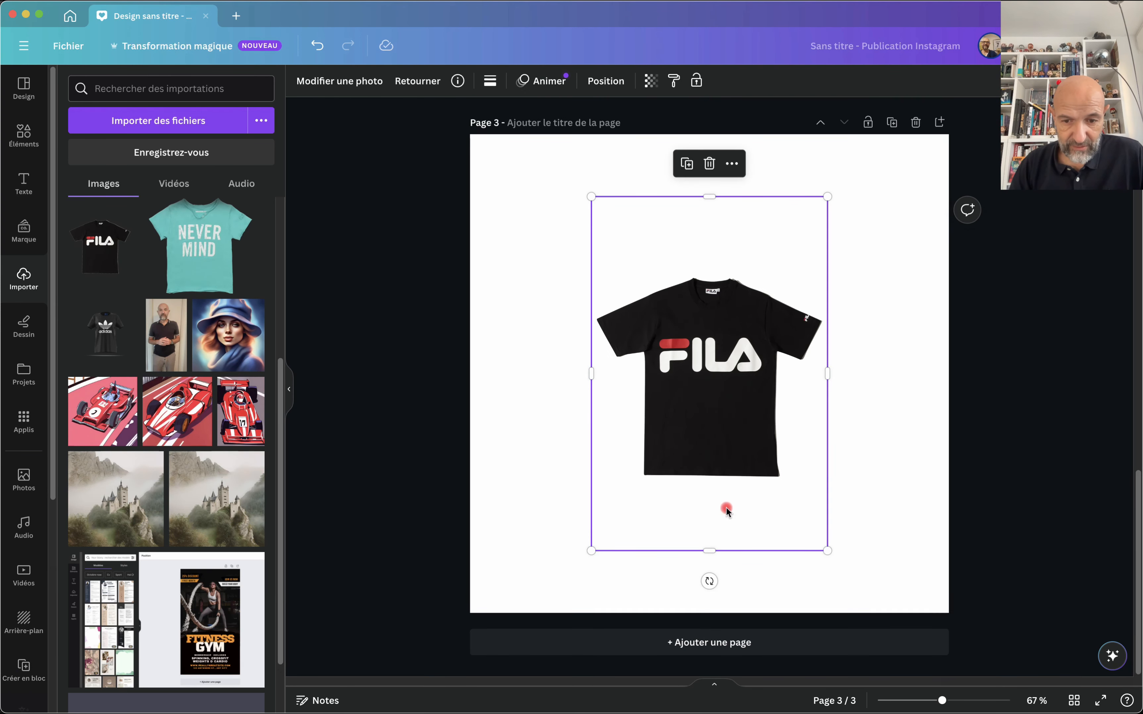
{"action": "left_click_drag", "start_coordinate": [590, 550], "coordinate": [380, 646]}
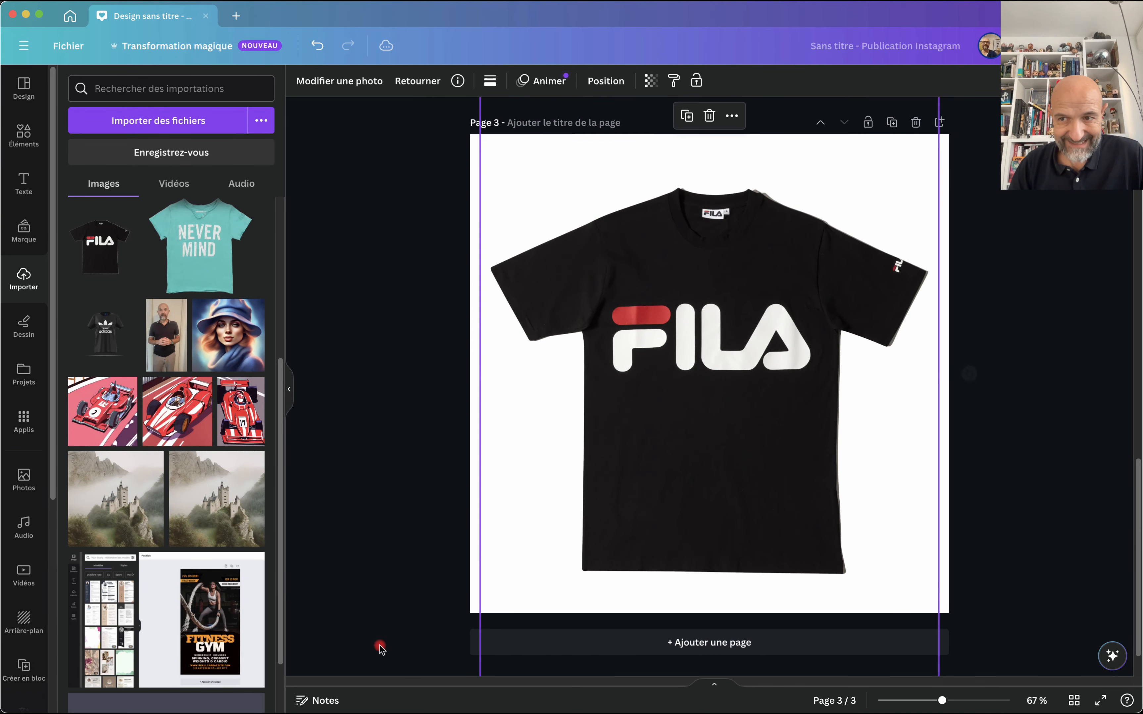
{"action": "left_click", "coordinate": [414, 445]}
Extract the lettering of the turquoise T-shirt photo on page 1 as editable text with Capture de texte.
{"action": "scroll", "coordinate": [414, 445], "scroll_direction": "up", "scroll_amount": 10}
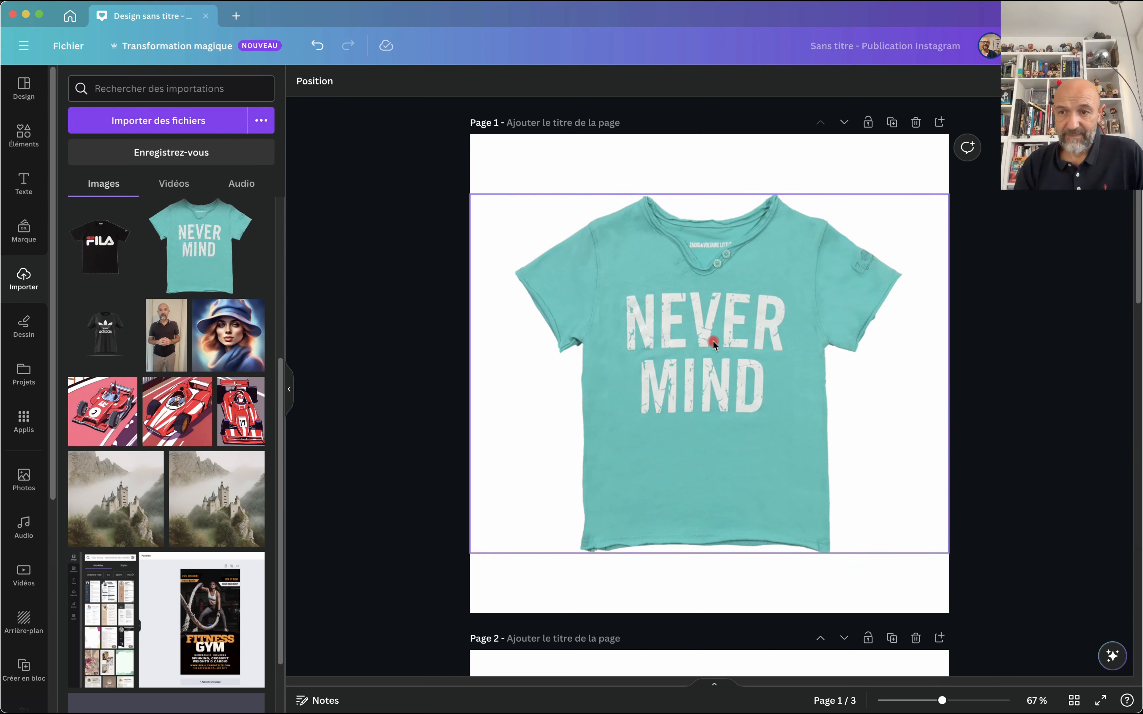
{"action": "left_click", "coordinate": [713, 341]}
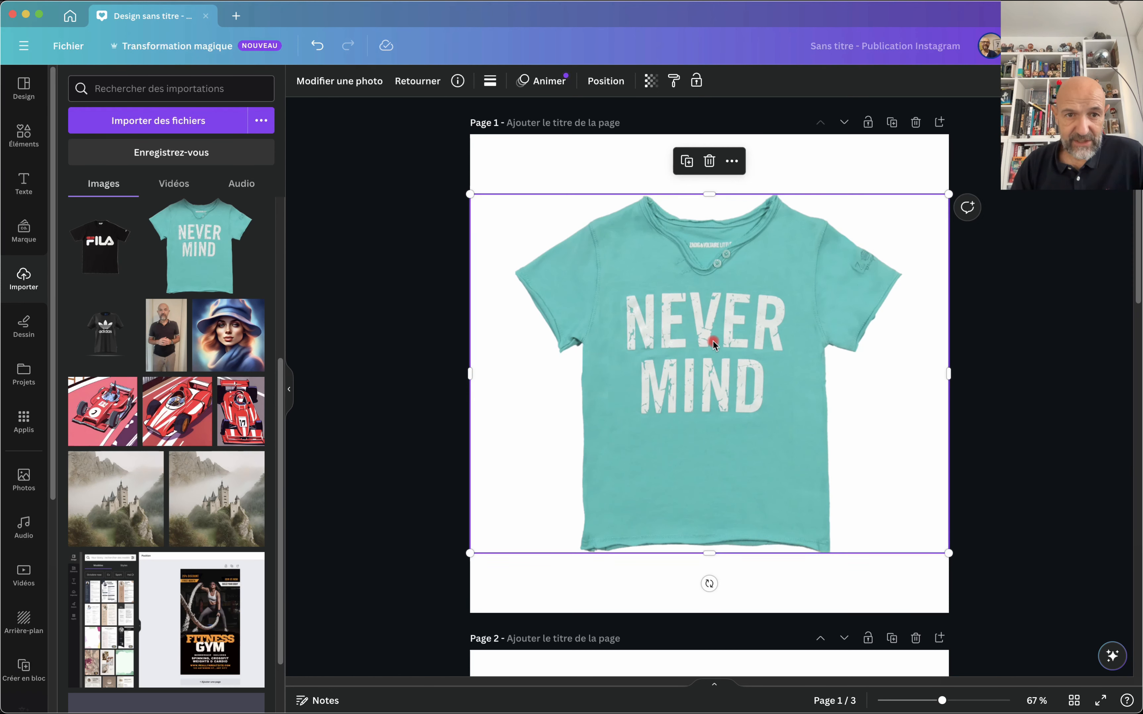
{"action": "left_click", "coordinate": [344, 83]}
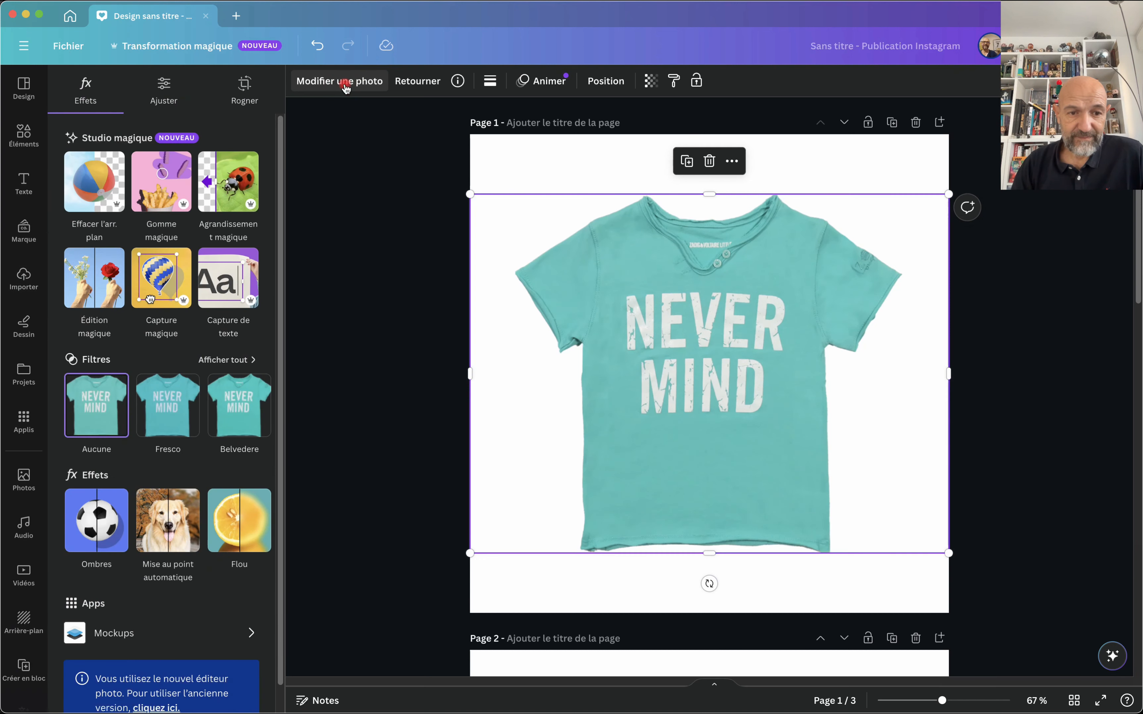
{"action": "left_click", "coordinate": [225, 290]}
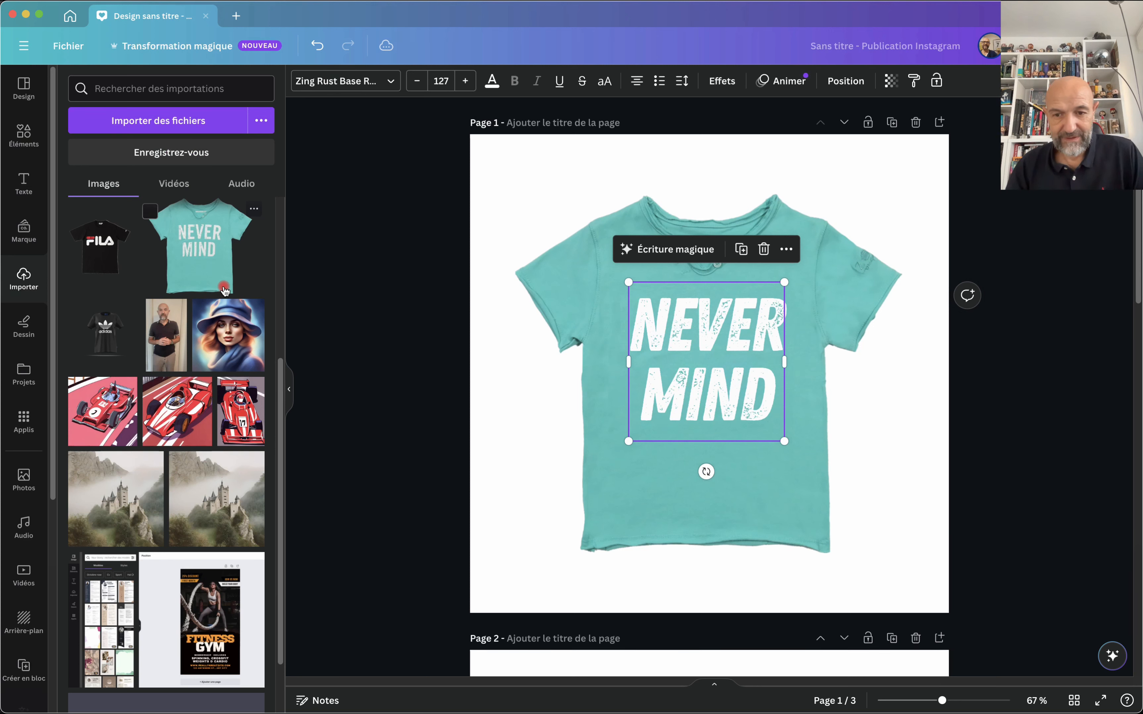
Shift the captured NEVER MIND text slightly down to centre it on the page, and briefly open it for editing.
{"action": "mouse_move", "coordinate": [706, 316]}
{"action": "left_mouse_down"}
{"action": "mouse_move", "coordinate": [688, 331]}
{"action": "mouse_move", "coordinate": [691, 561]}
{"action": "mouse_move", "coordinate": [775, 597]}
{"action": "mouse_move", "coordinate": [658, 523]}
{"action": "mouse_move", "coordinate": [686, 309]}
{"action": "mouse_move", "coordinate": [677, 310]}
{"action": "mouse_move", "coordinate": [697, 339]}
{"action": "left_mouse_up"}
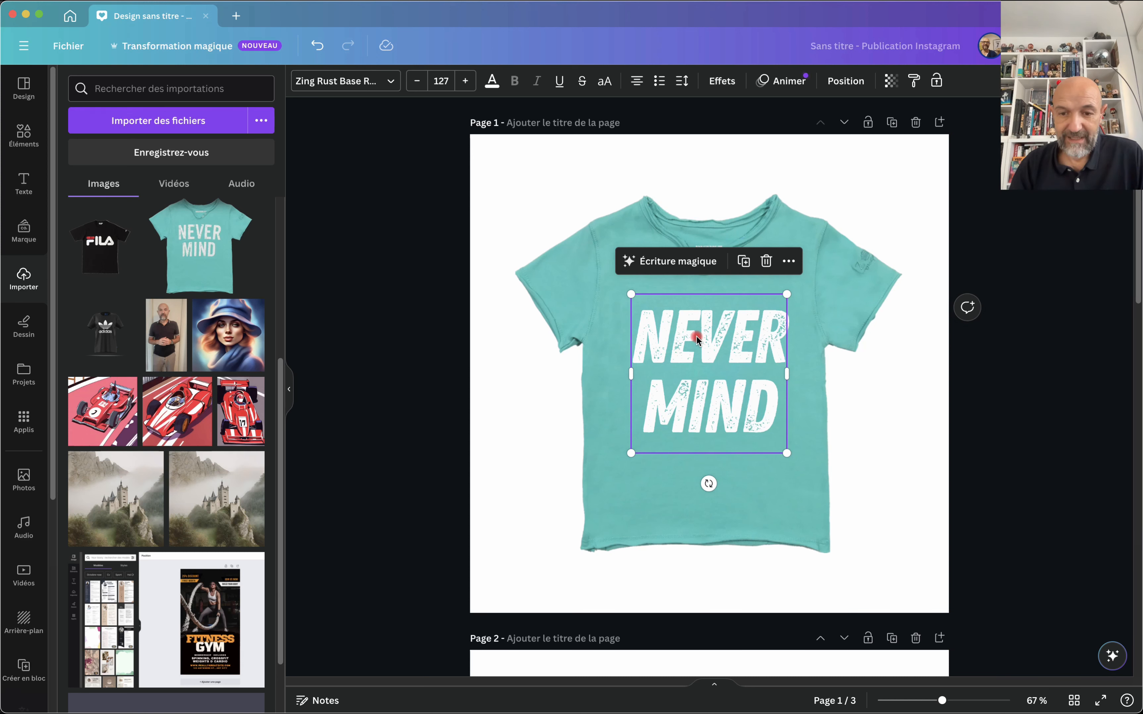
{"action": "mouse_move", "coordinate": [695, 336]}
{"action": "left_mouse_down"}
{"action": "mouse_move", "coordinate": [661, 359]}
{"action": "mouse_move", "coordinate": [694, 336]}
{"action": "left_mouse_up"}
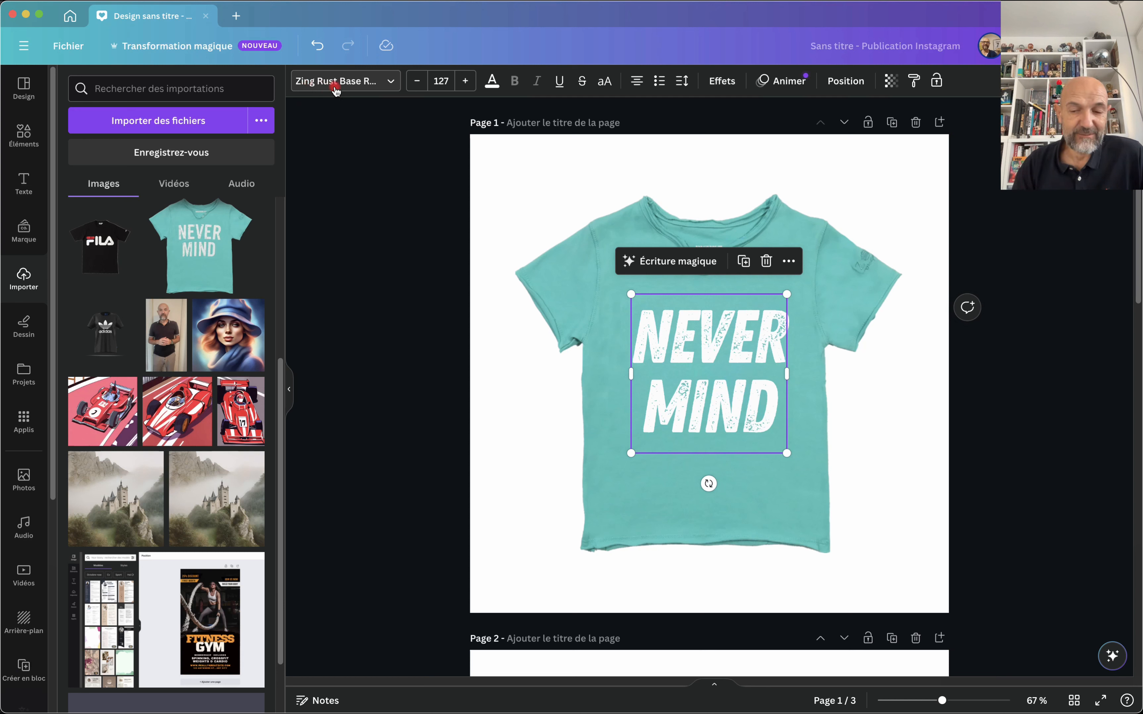
{"action": "left_click", "coordinate": [718, 350]}
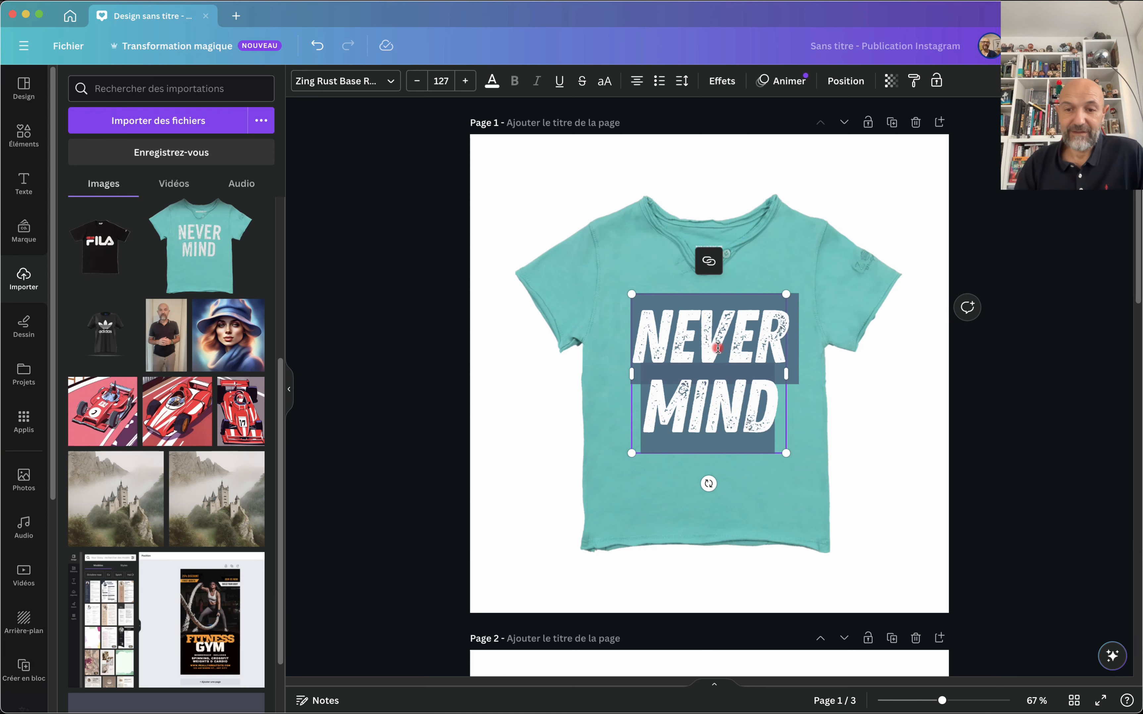
{"action": "left_click", "coordinate": [440, 352]}
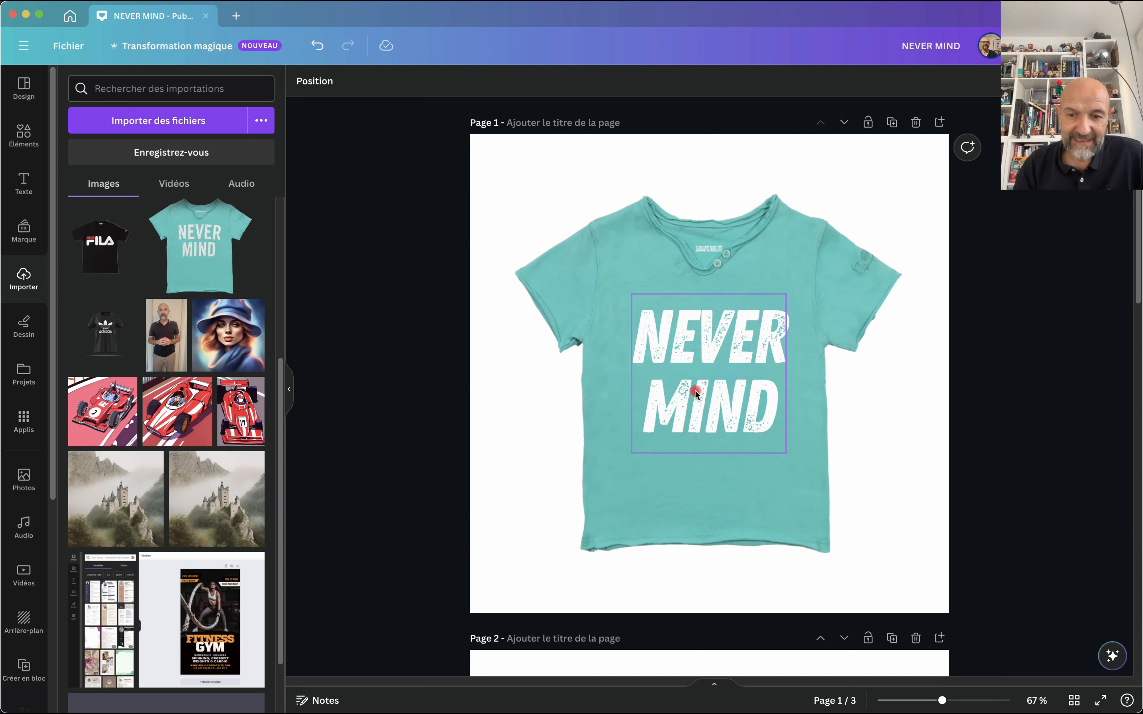
Extract the lettering of the black adidas T-shirt photo on page 2 as editable text with Capture de texte.
{"action": "left_click", "coordinate": [403, 508]}
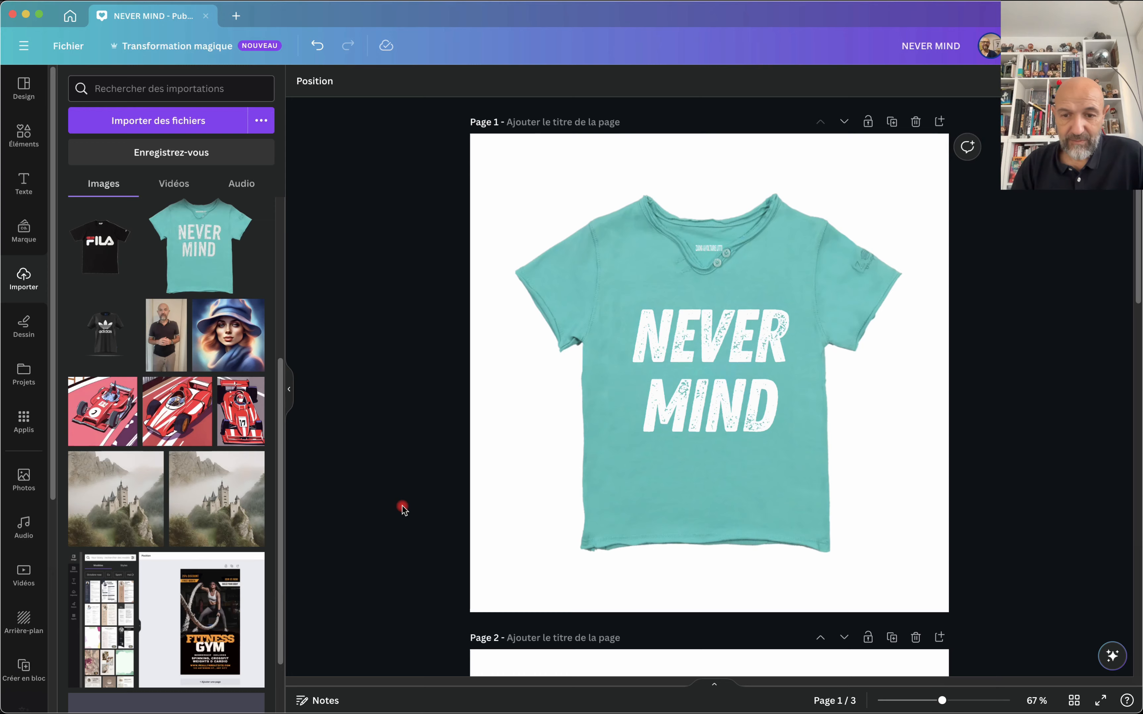
{"action": "scroll", "coordinate": [403, 506], "scroll_direction": "down", "scroll_amount": 10}
{"action": "scroll", "coordinate": [403, 506], "scroll_direction": "down", "scroll_amount": 2}
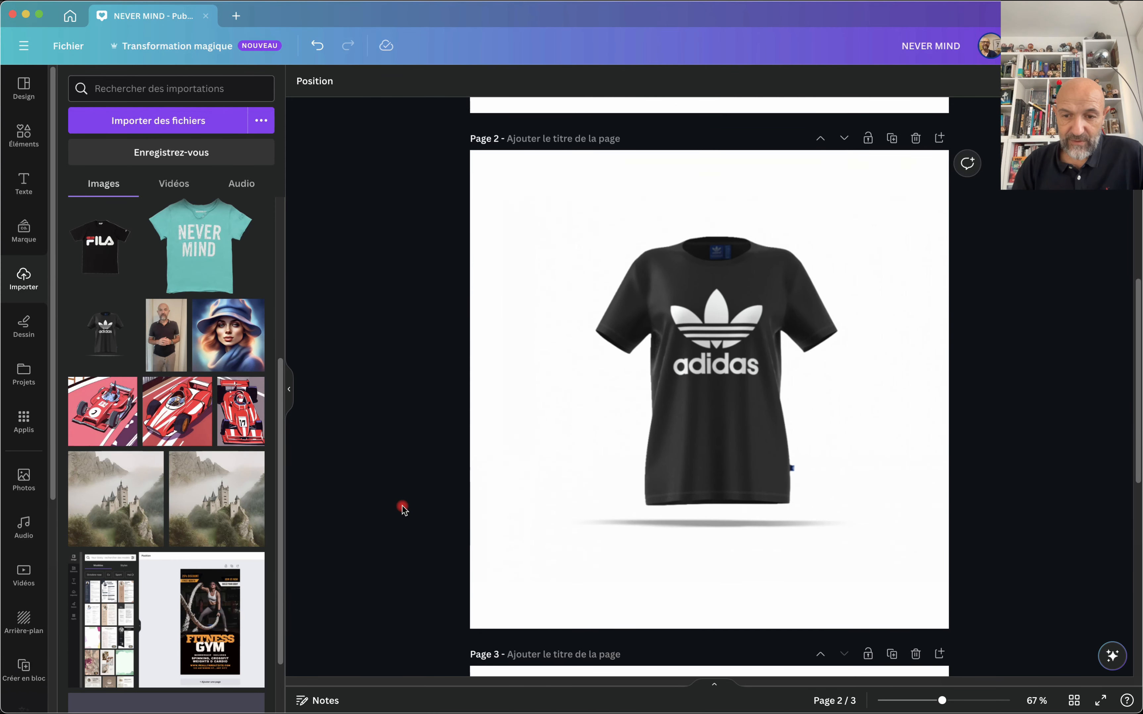
{"action": "left_click", "coordinate": [711, 341]}
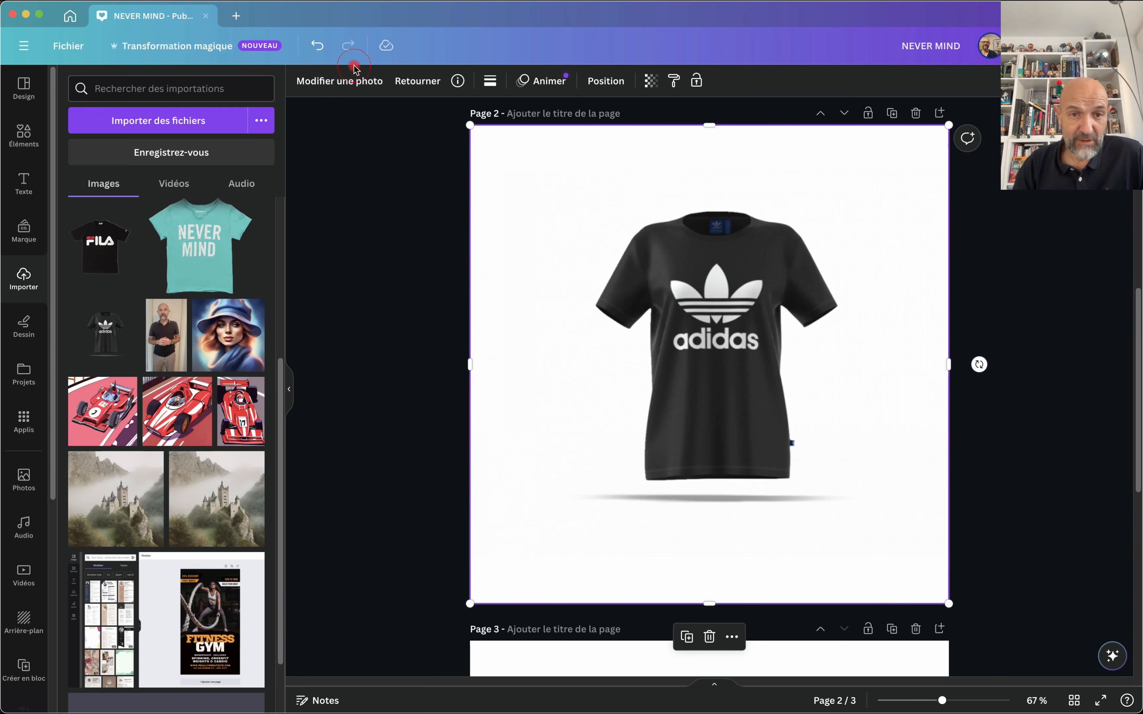
{"action": "left_click", "coordinate": [339, 83]}
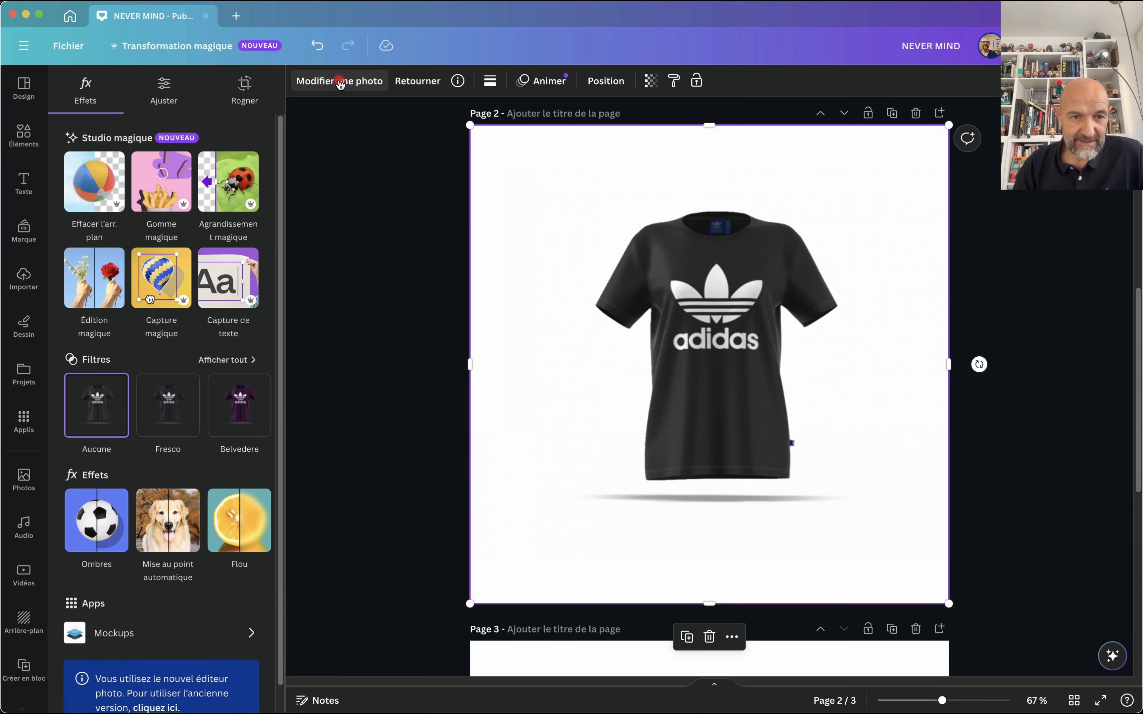
{"action": "left_click", "coordinate": [236, 277]}
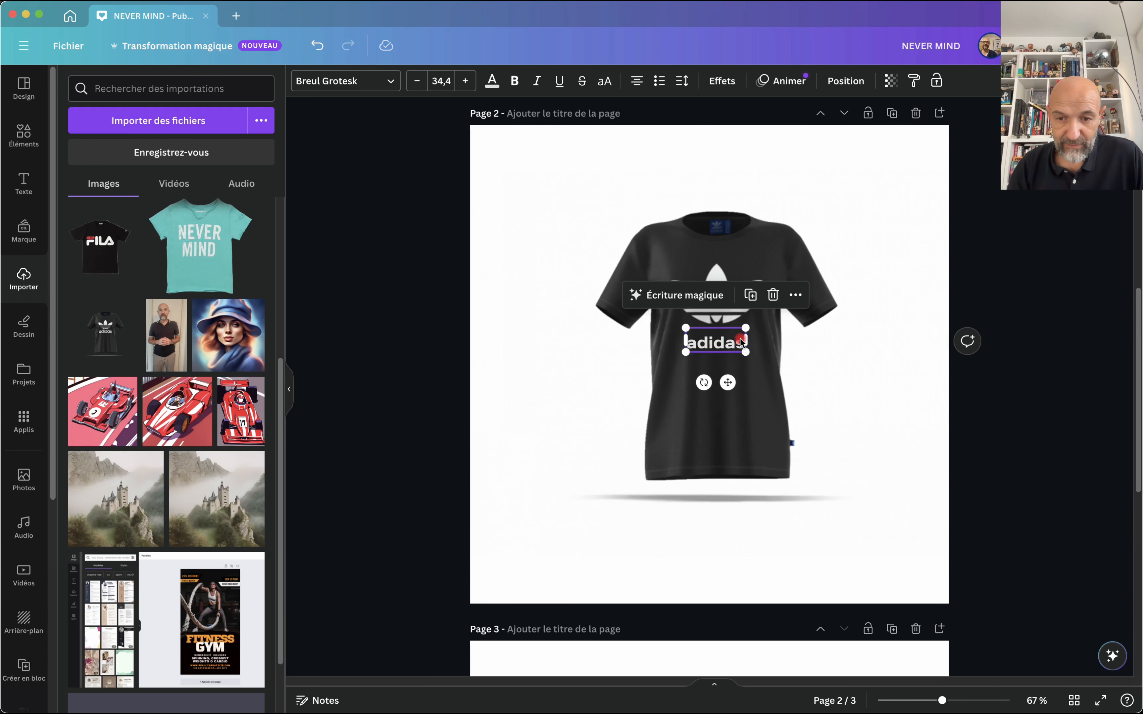
Reposition the captured adidas text on the page 2 T-shirt, centred just below the trefoil logo.
{"action": "left_click_drag", "start_coordinate": [706, 343], "coordinate": [714, 371]}
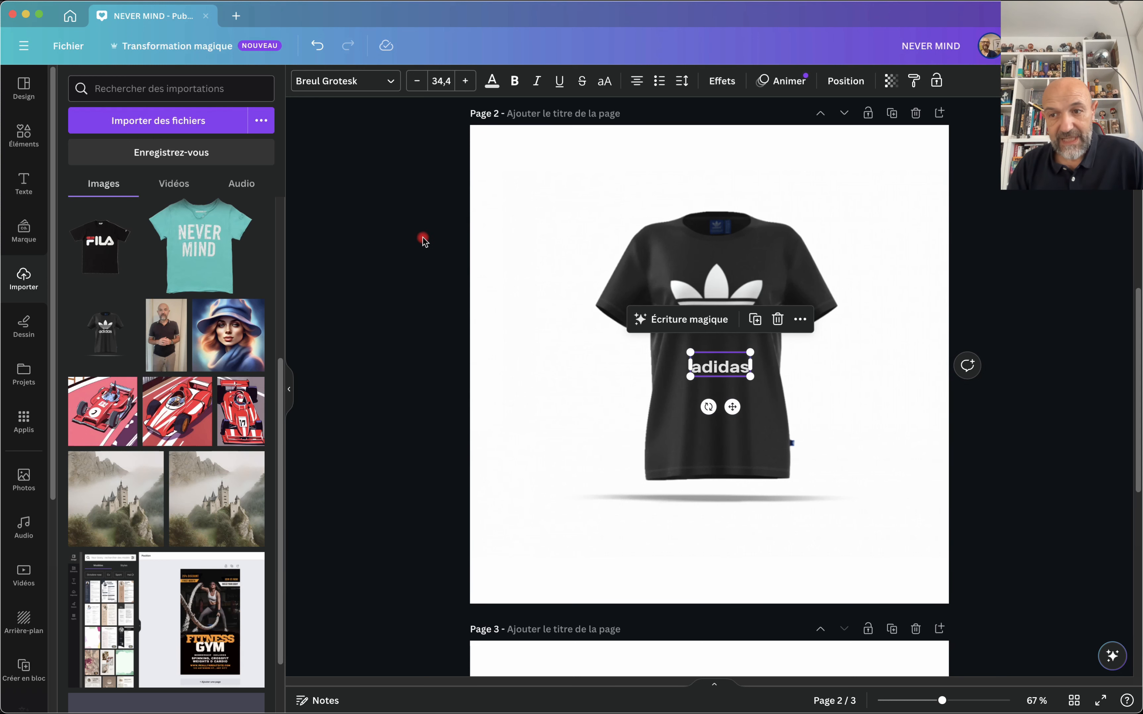
{"action": "scroll", "coordinate": [428, 243], "scroll_direction": "up", "scroll_amount": 3}
{"action": "scroll", "coordinate": [577, 419], "scroll_direction": "down", "scroll_amount": 5}
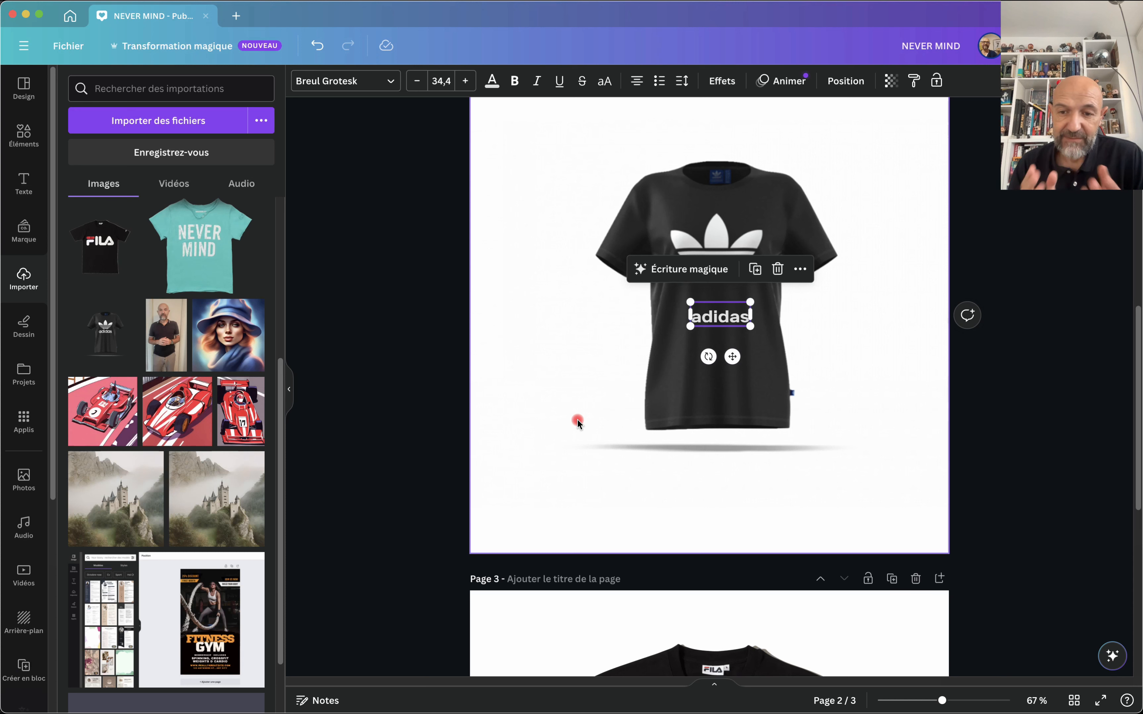
{"action": "left_click_drag", "start_coordinate": [718, 311], "coordinate": [717, 300]}
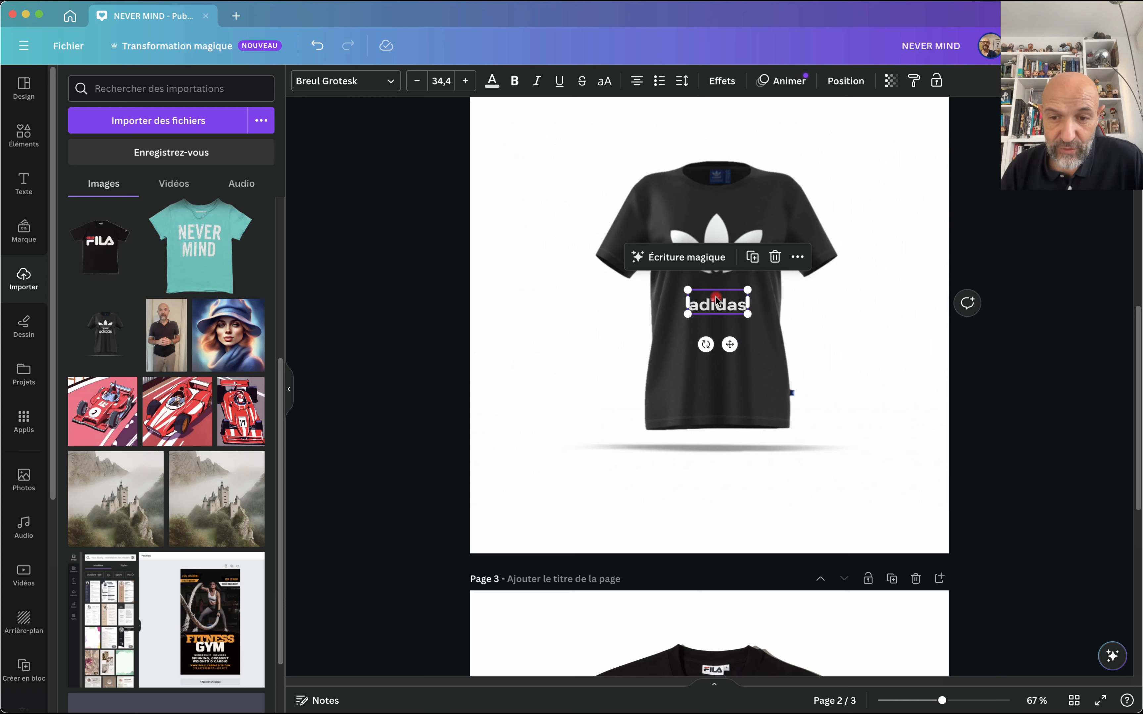
{"action": "left_click", "coordinate": [717, 226]}
{"action": "mouse_move", "coordinate": [715, 307]}
{"action": "left_mouse_down"}
{"action": "mouse_move", "coordinate": [716, 336]}
{"action": "mouse_move", "coordinate": [715, 316]}
{"action": "left_mouse_up"}
Extract the lettering of the black FILA T-shirt photo on page 3 as editable text with Capture de texte.
{"action": "scroll", "coordinate": [744, 373], "scroll_direction": "down", "scroll_amount": 1}
{"action": "scroll", "coordinate": [744, 373], "scroll_direction": "down", "scroll_amount": 10}
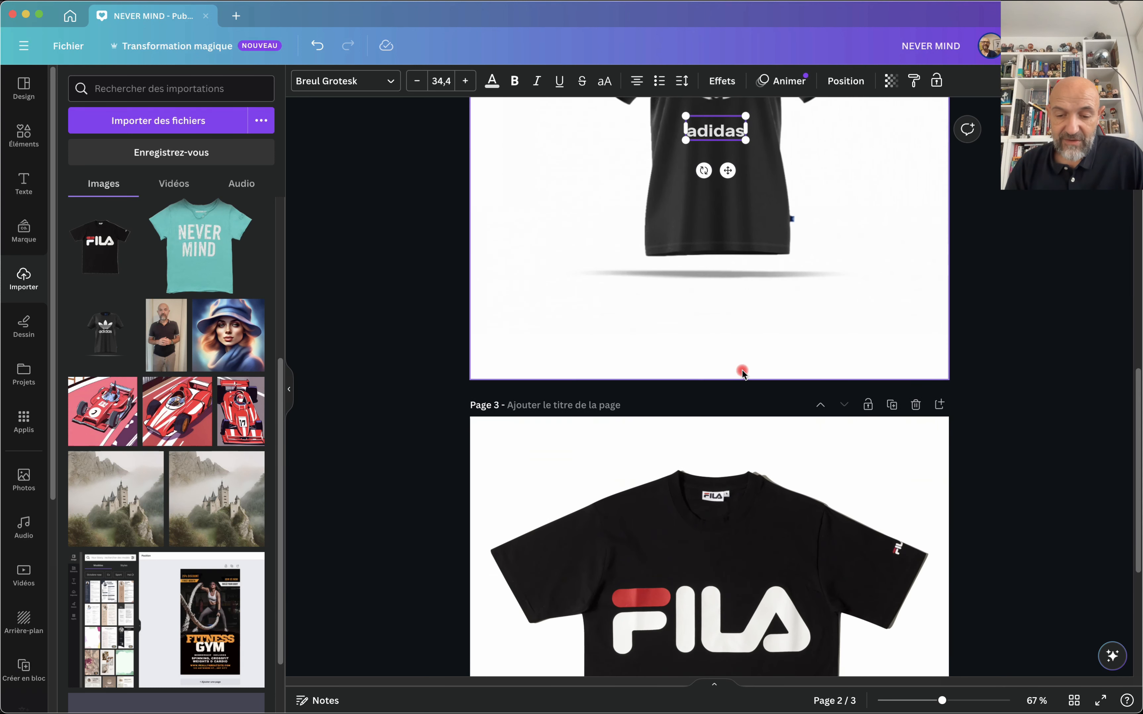
{"action": "left_click", "coordinate": [743, 374]}
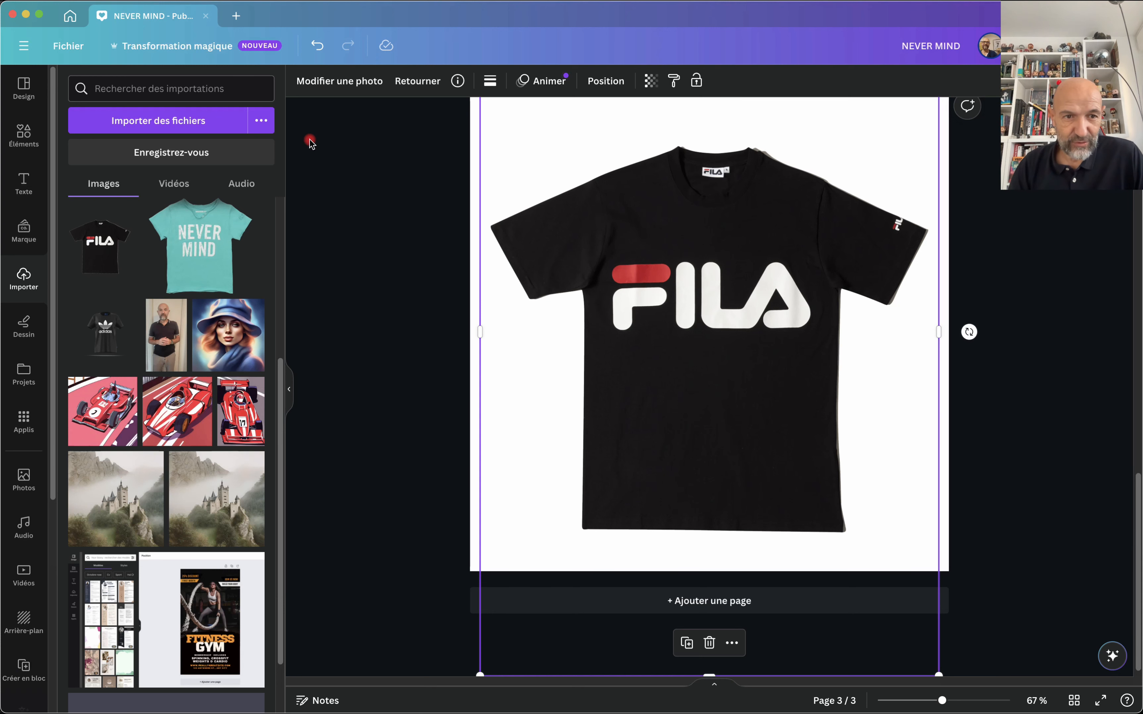
{"action": "left_click", "coordinate": [325, 82]}
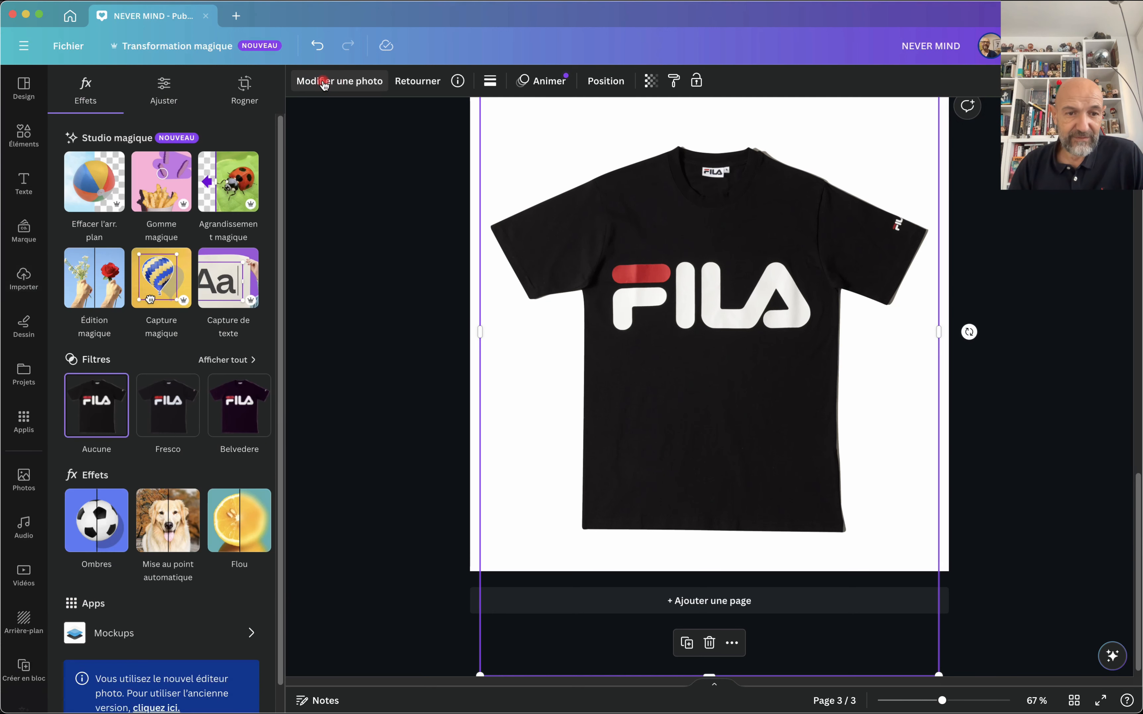
{"action": "left_click", "coordinate": [229, 282]}
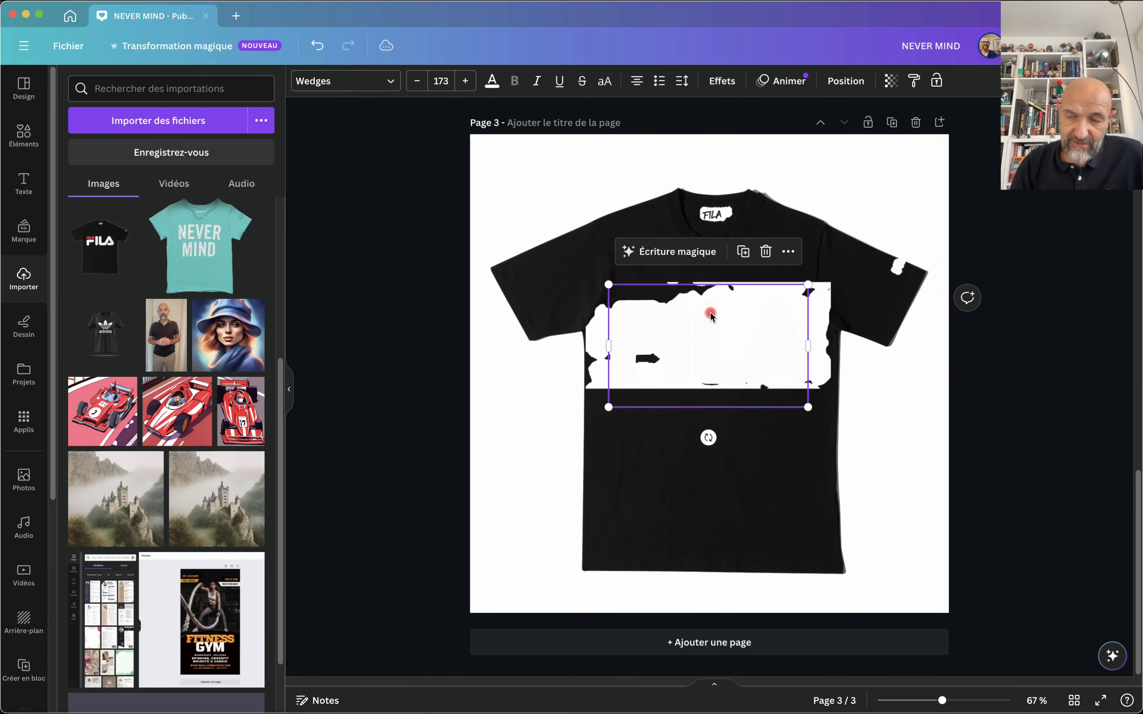
Move the large captured FILA text onto the lower part of the shirt and nudge the shirt photo slightly left and down.
{"action": "left_click_drag", "start_coordinate": [712, 315], "coordinate": [703, 448]}
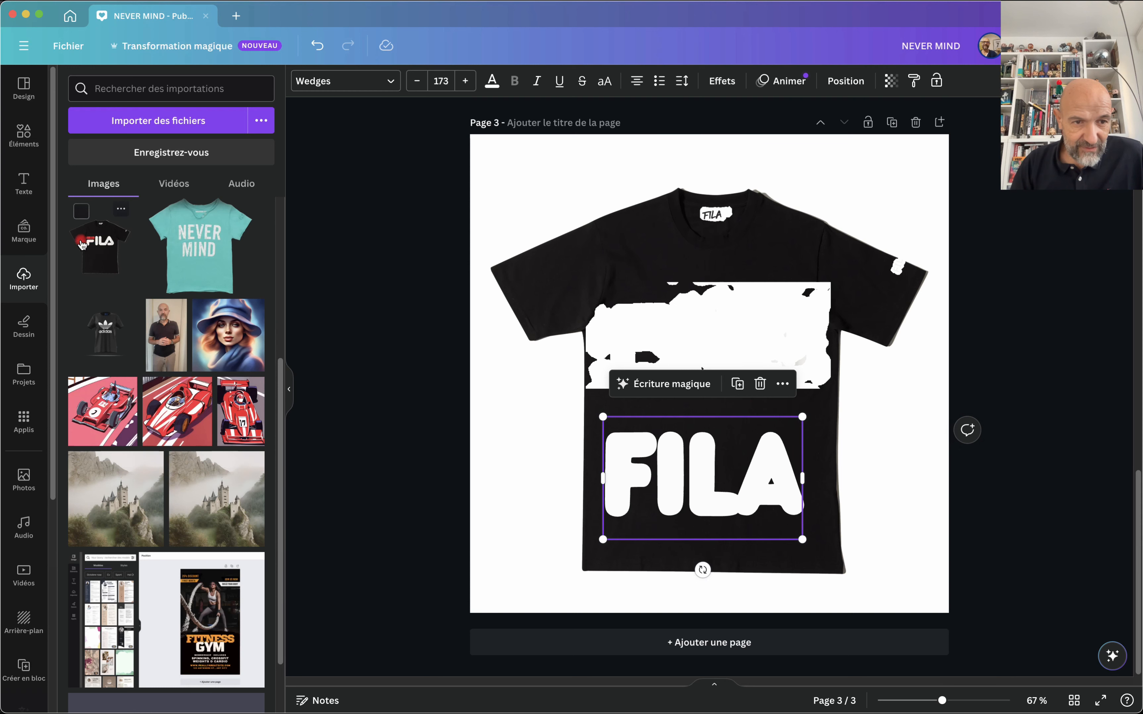
{"action": "scroll", "coordinate": [593, 447], "scroll_direction": "down", "scroll_amount": 1}
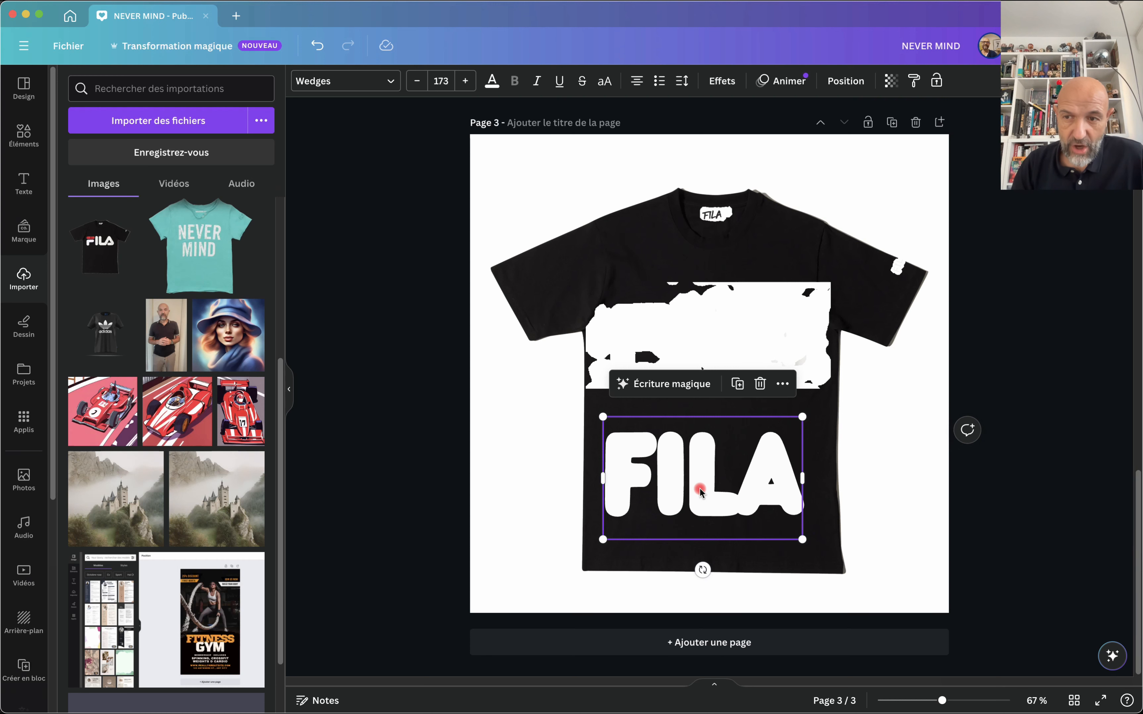
{"action": "scroll", "coordinate": [756, 340], "scroll_direction": "down", "scroll_amount": 2}
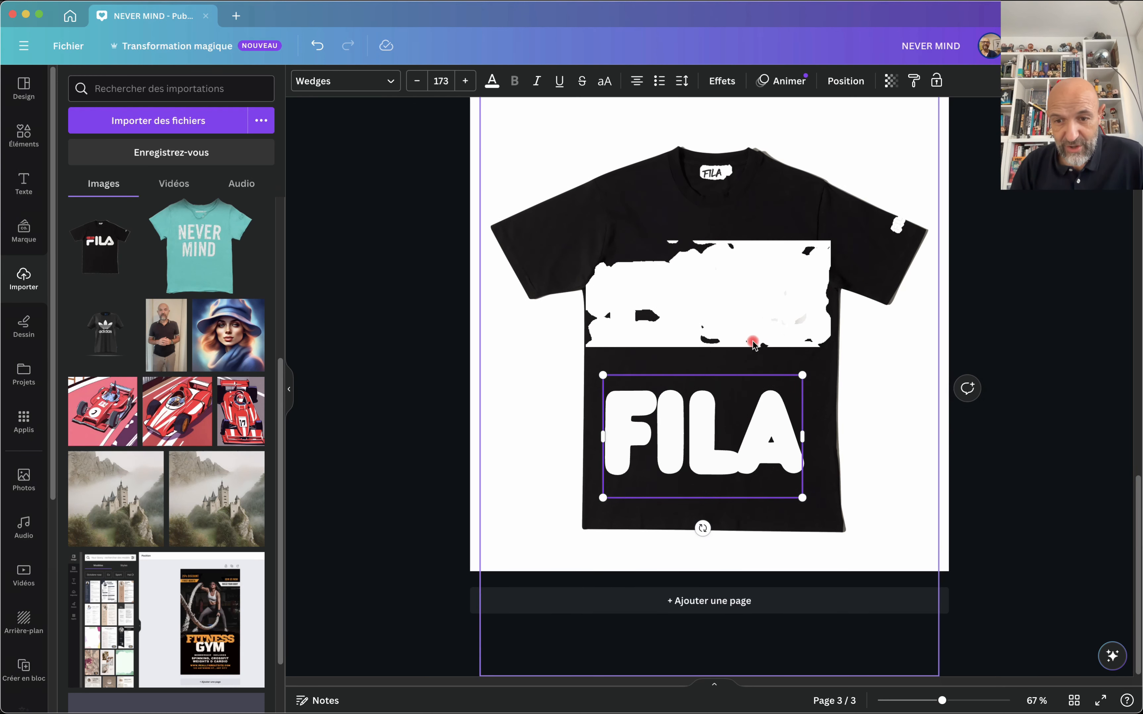
{"action": "left_click", "coordinate": [766, 277]}
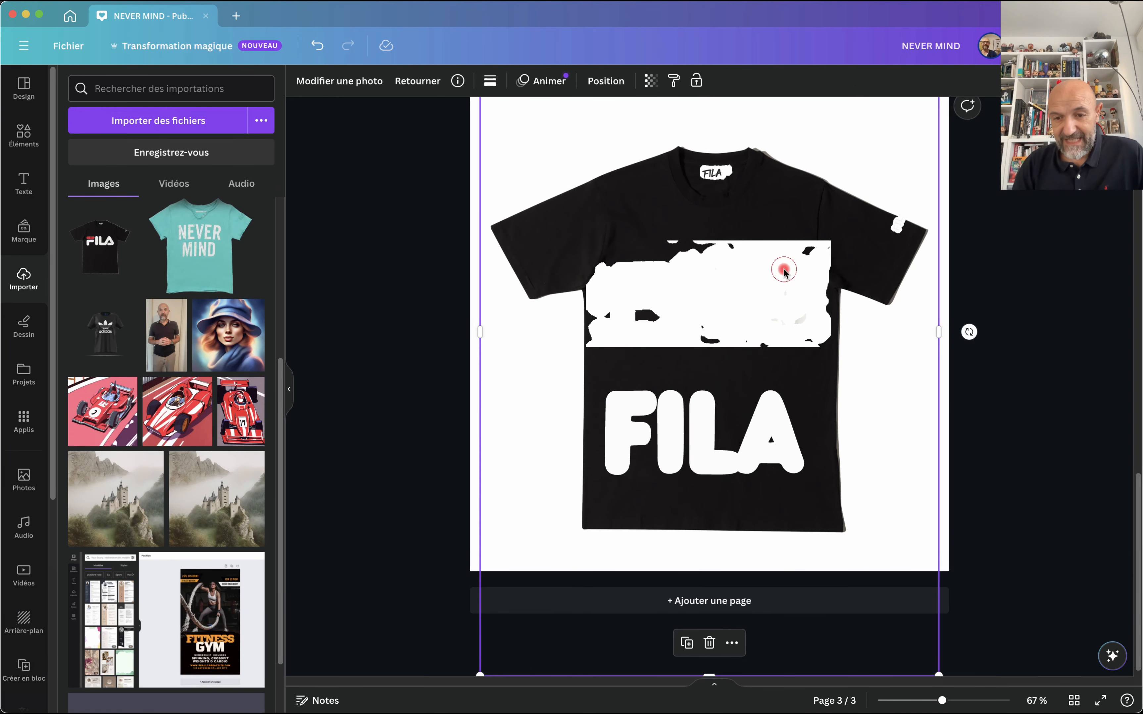
{"action": "mouse_move", "coordinate": [784, 271]}
{"action": "left_mouse_down"}
{"action": "mouse_move", "coordinate": [785, 284]}
{"action": "mouse_move", "coordinate": [778, 276]}
{"action": "left_mouse_up"}
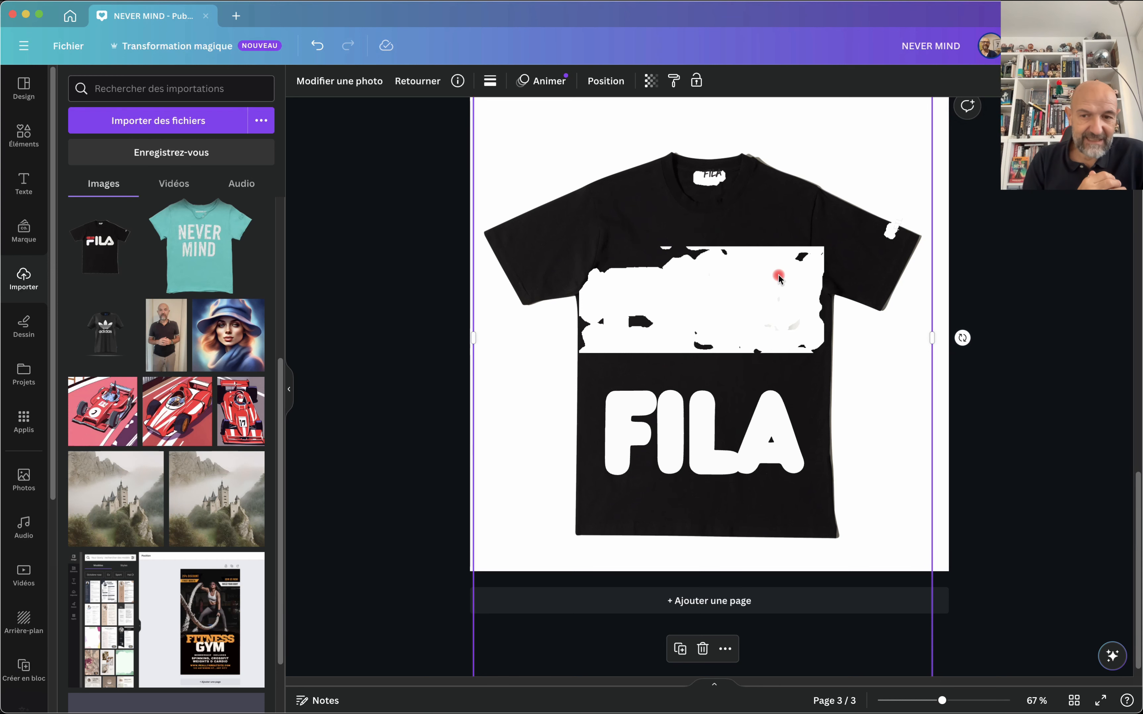
Move the small captured FILA text from the collar label down onto the white patch across the chest.
{"action": "left_click", "coordinate": [709, 176]}
{"action": "scroll", "coordinate": [709, 180], "scroll_direction": "up", "scroll_amount": 2}
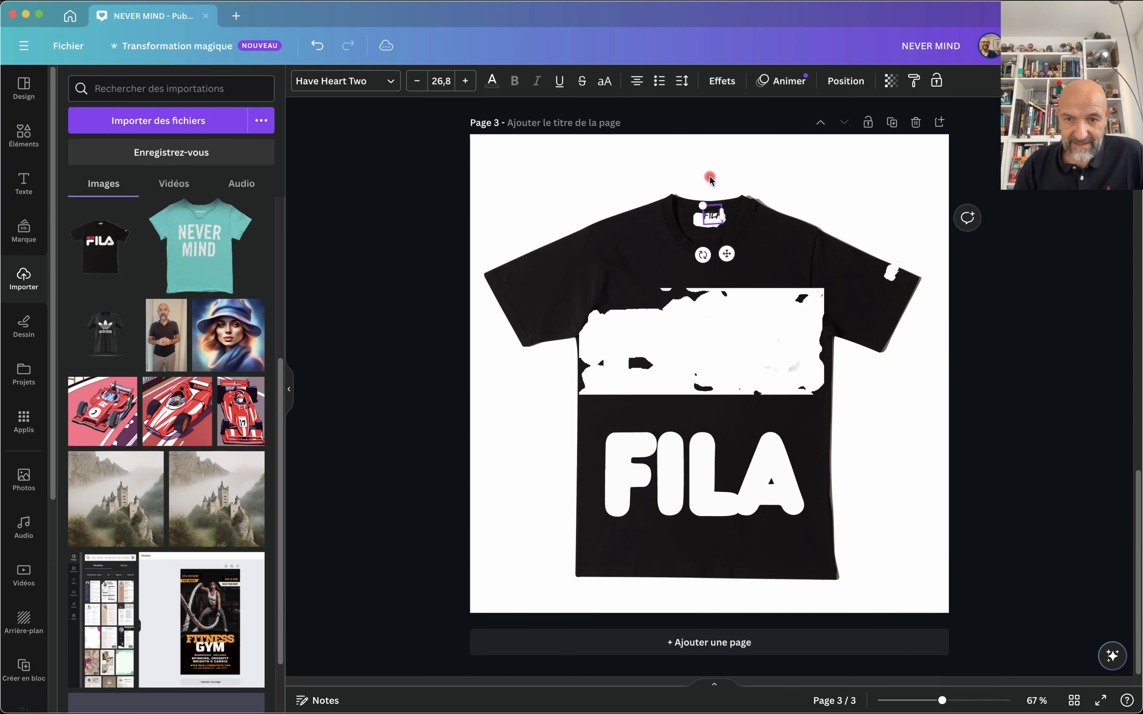
{"action": "scroll", "coordinate": [710, 180], "scroll_direction": "down", "scroll_amount": 1}
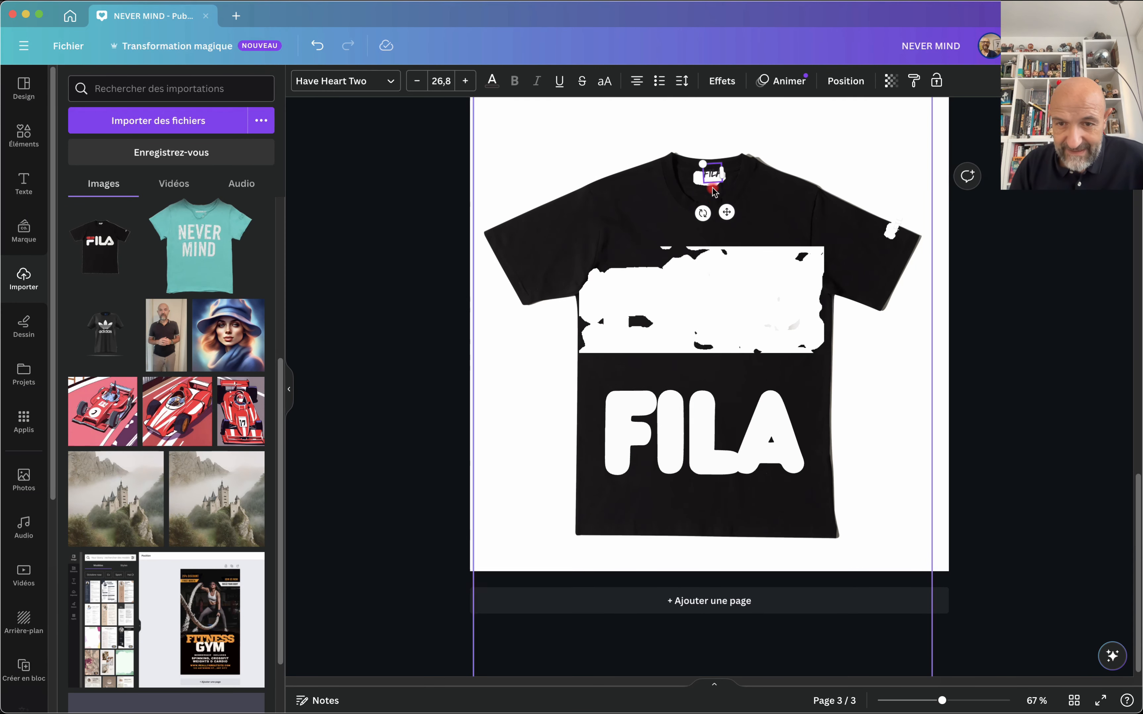
{"action": "scroll", "coordinate": [731, 198], "scroll_direction": "up", "scroll_amount": 1}
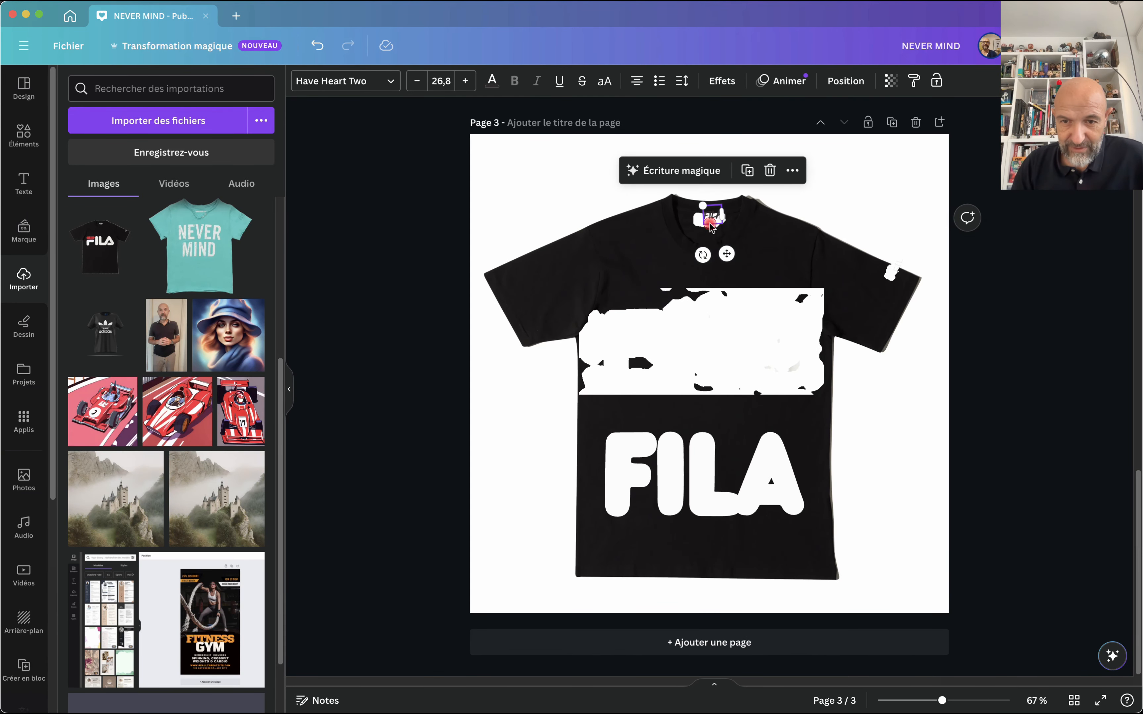
{"action": "scroll", "coordinate": [713, 208], "scroll_direction": "down", "scroll_amount": 1}
{"action": "left_click_drag", "start_coordinate": [710, 184], "coordinate": [730, 315]}
Examine the small FILA text up close and compare the captured lettering on the three T-shirt pages.
{"action": "scroll", "coordinate": [730, 315], "scroll_direction": "up", "scroll_amount": 10}
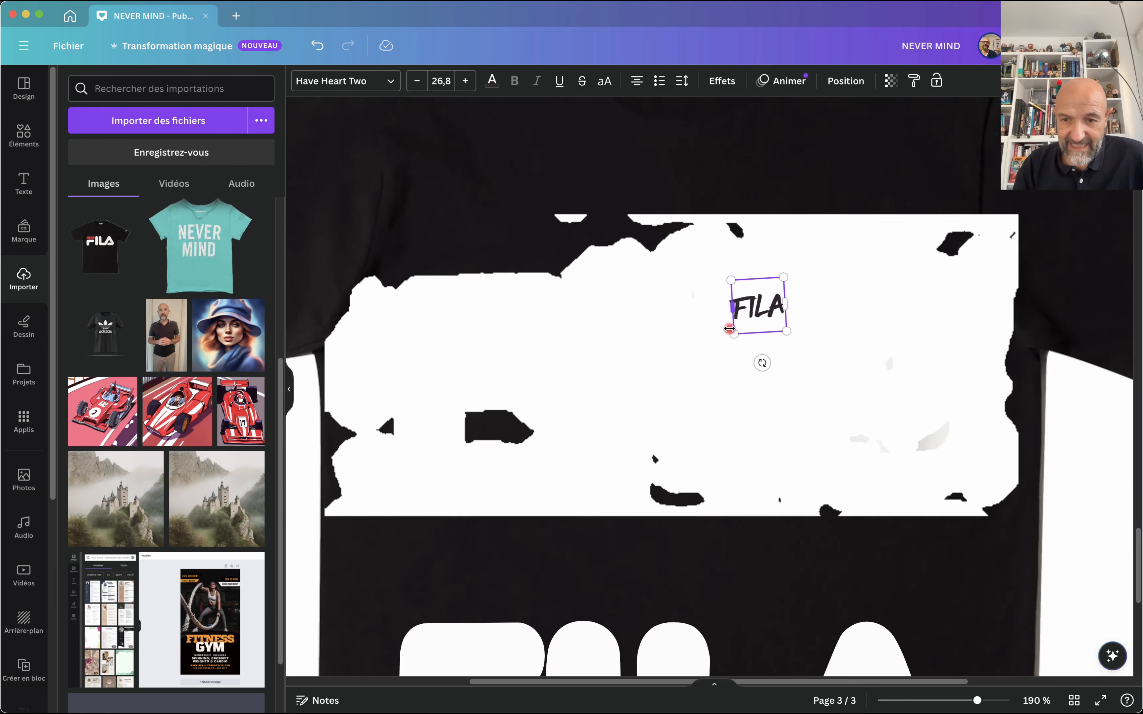
{"action": "scroll", "coordinate": [729, 329], "scroll_direction": "up", "scroll_amount": 2}
{"action": "scroll", "coordinate": [730, 328], "scroll_direction": "down", "scroll_amount": 4}
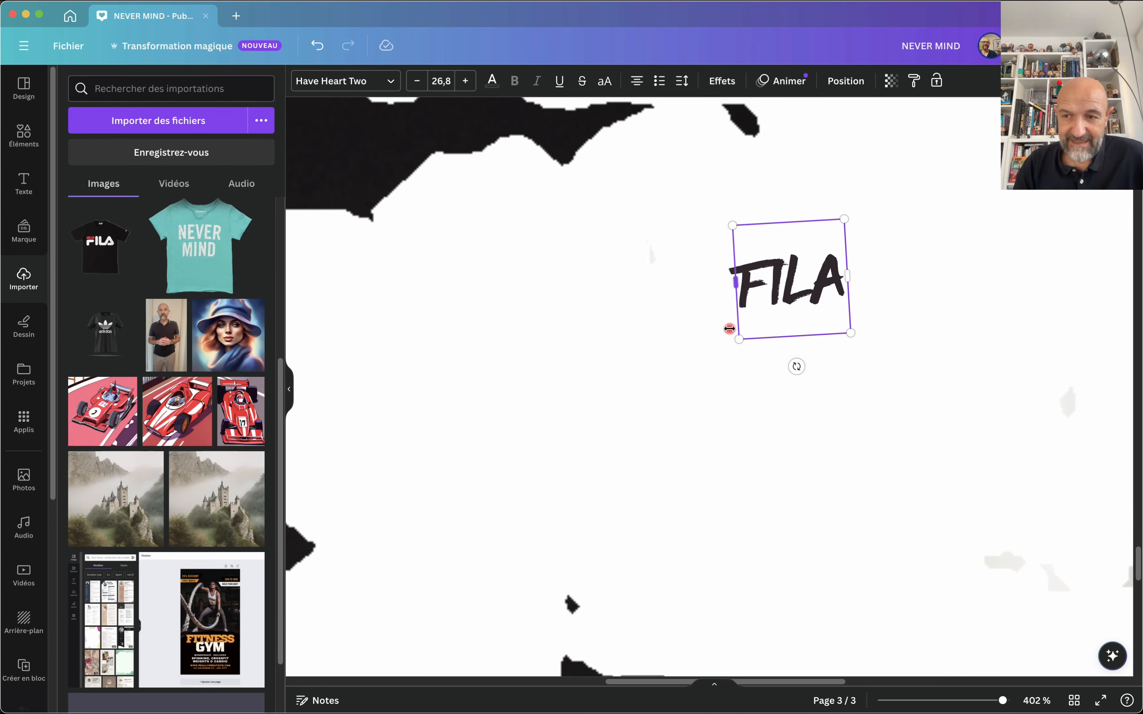
{"action": "scroll", "coordinate": [729, 329], "scroll_direction": "down", "scroll_amount": 10}
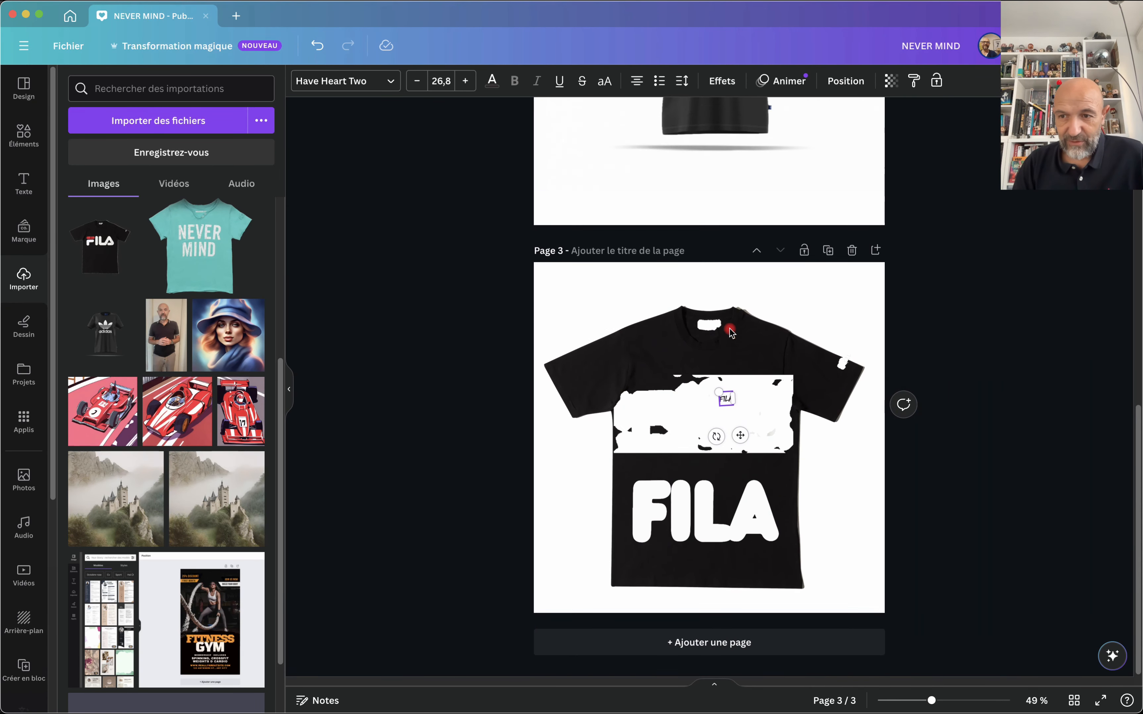
{"action": "scroll", "coordinate": [363, 319], "scroll_direction": "up", "scroll_amount": 12}
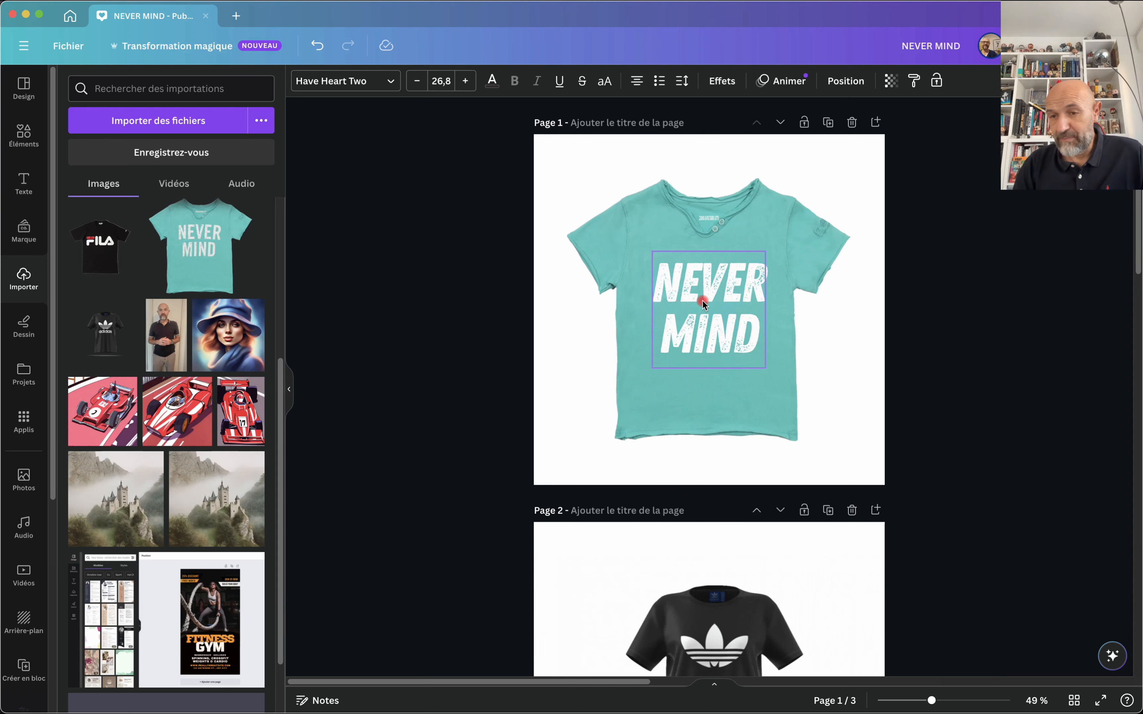
{"action": "scroll", "coordinate": [488, 522], "scroll_direction": "down", "scroll_amount": 6}
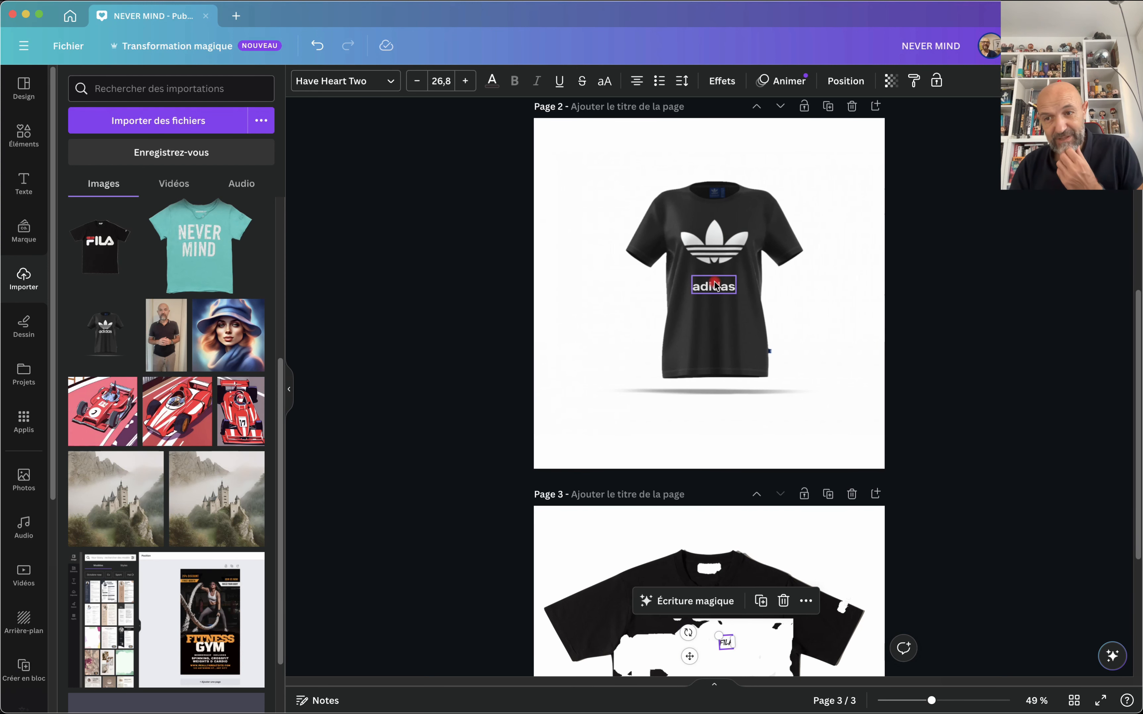
{"action": "scroll", "coordinate": [395, 530], "scroll_direction": "down", "scroll_amount": 5}
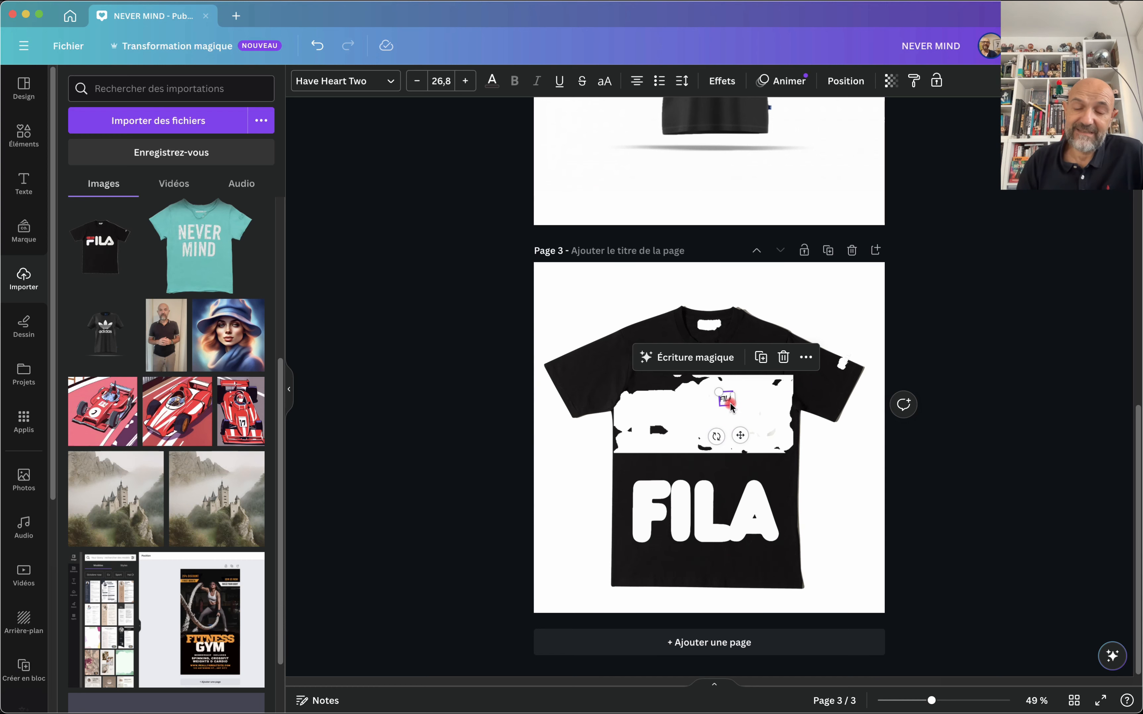
{"action": "scroll", "coordinate": [730, 405], "scroll_direction": "up", "scroll_amount": 10}
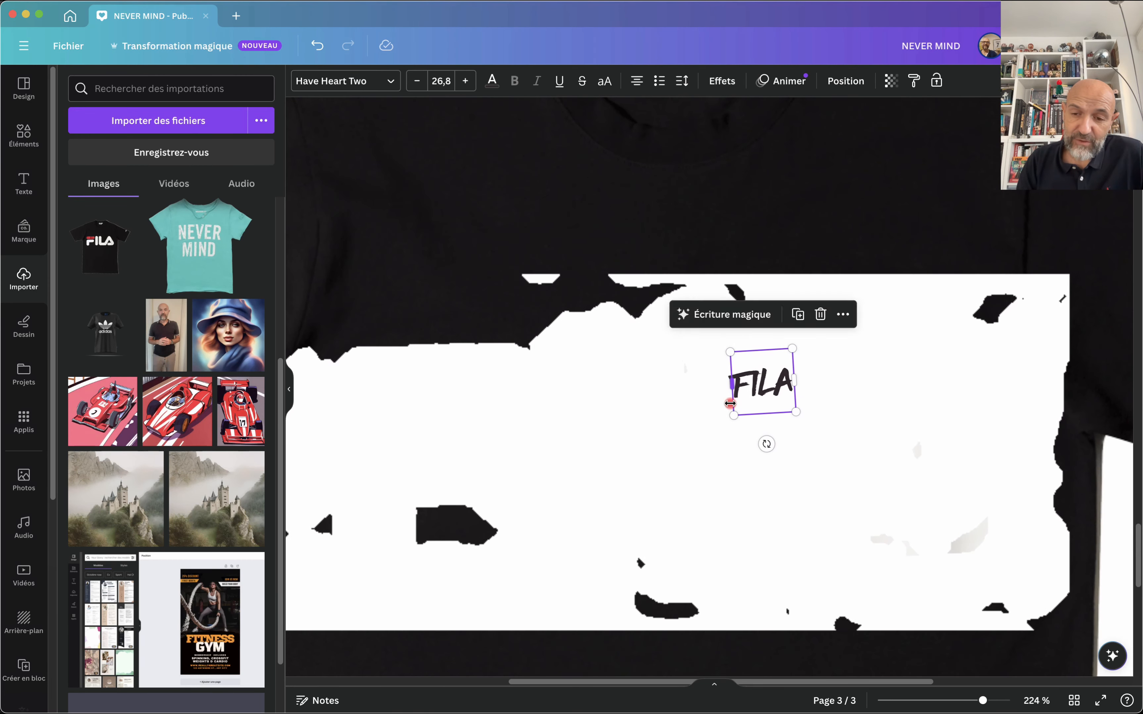
{"action": "scroll", "coordinate": [729, 404], "scroll_direction": "up", "scroll_amount": 3}
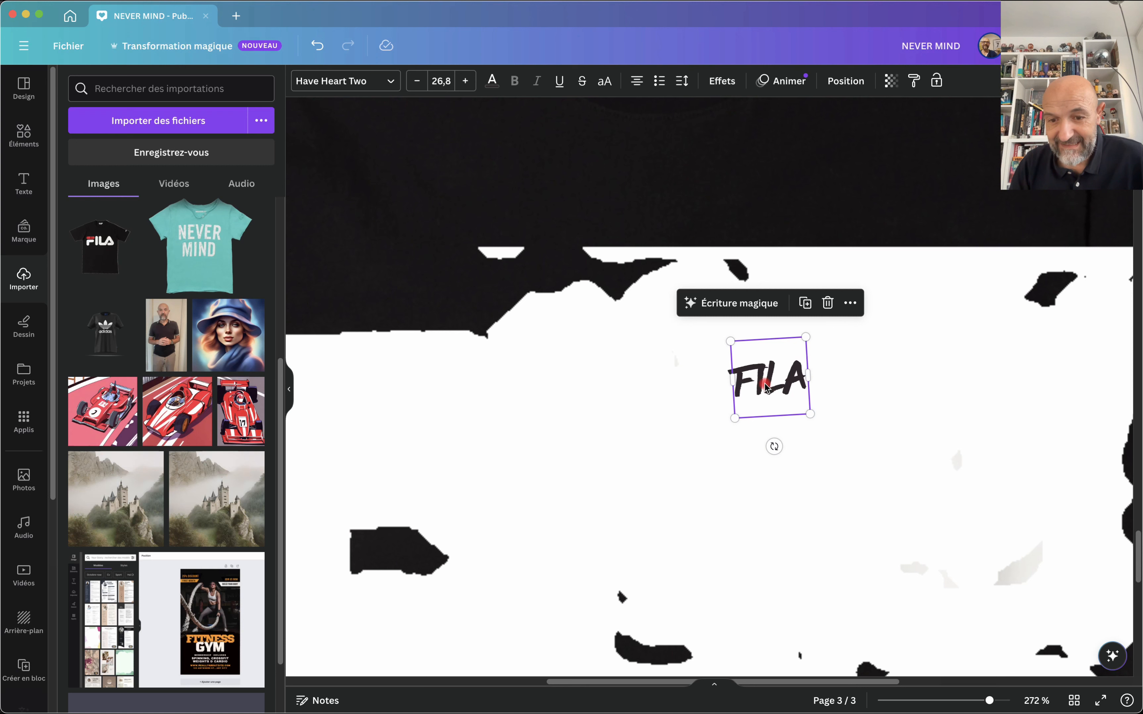
Shift the small FILA text further left within the white patch on the page 3 T-shirt.
{"action": "left_click_drag", "start_coordinate": [766, 387], "coordinate": [636, 402]}
{"action": "scroll", "coordinate": [635, 401], "scroll_direction": "down", "scroll_amount": 10}
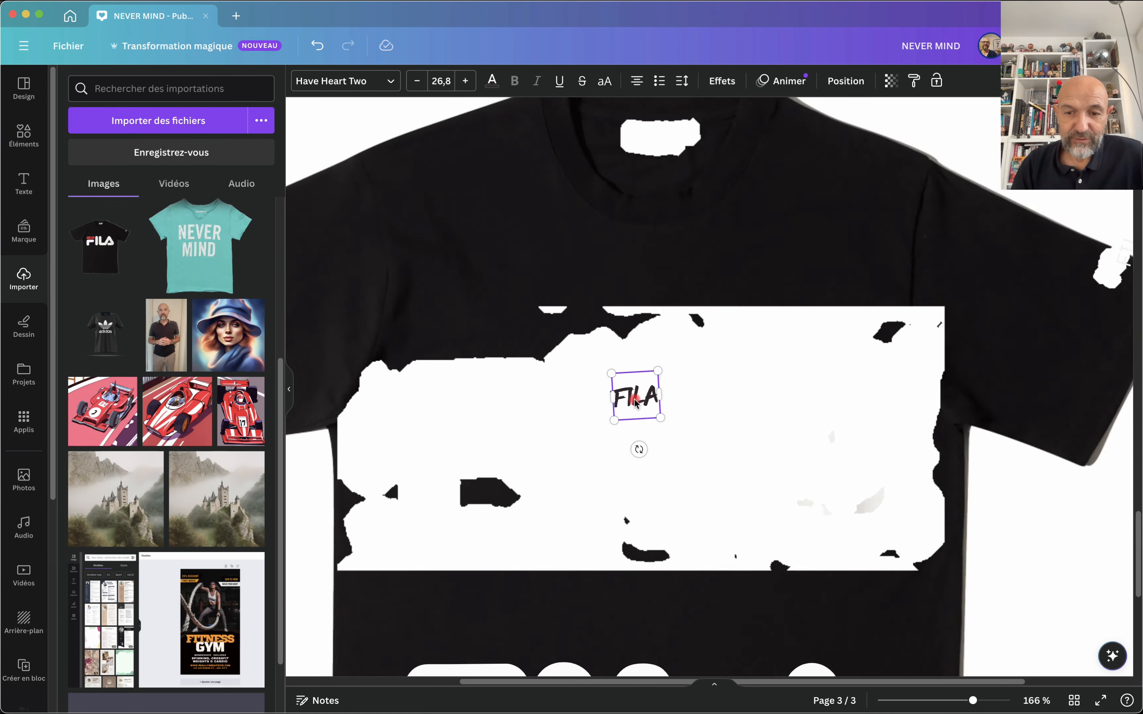
{"action": "scroll", "coordinate": [635, 403], "scroll_direction": "down", "scroll_amount": 1}
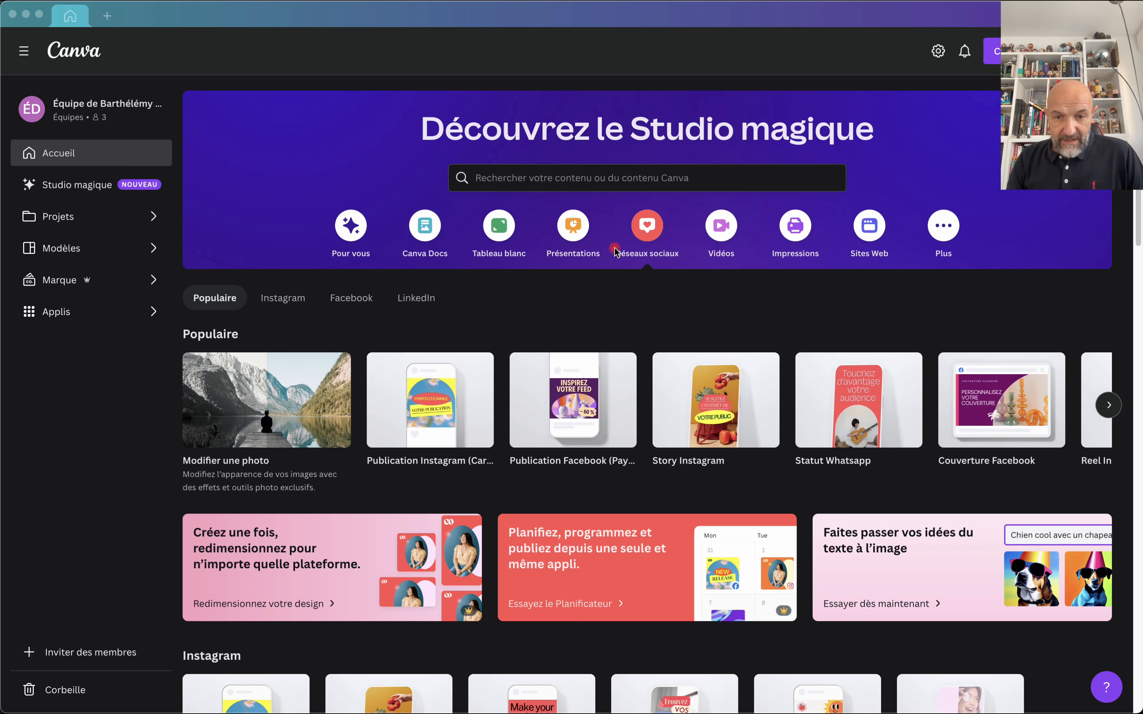
Create a blank square Instagram post and open Média magique's text-to-video generator in it.
{"action": "left_click", "coordinate": [719, 221]}
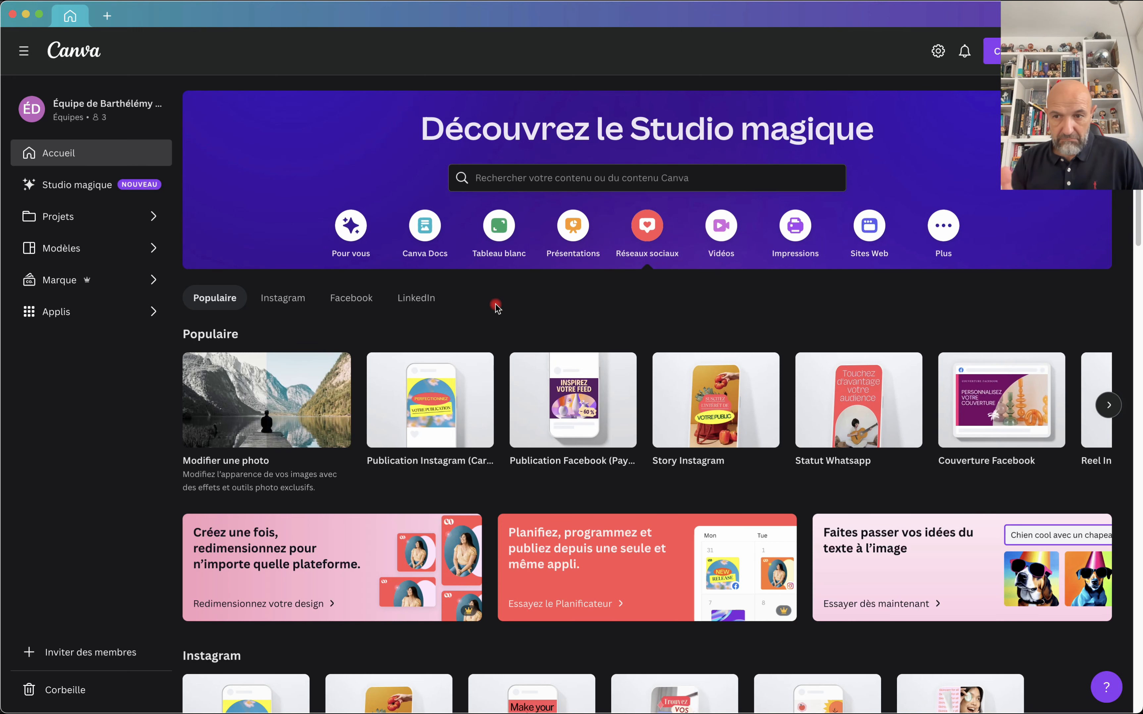
{"action": "left_click", "coordinate": [423, 424]}
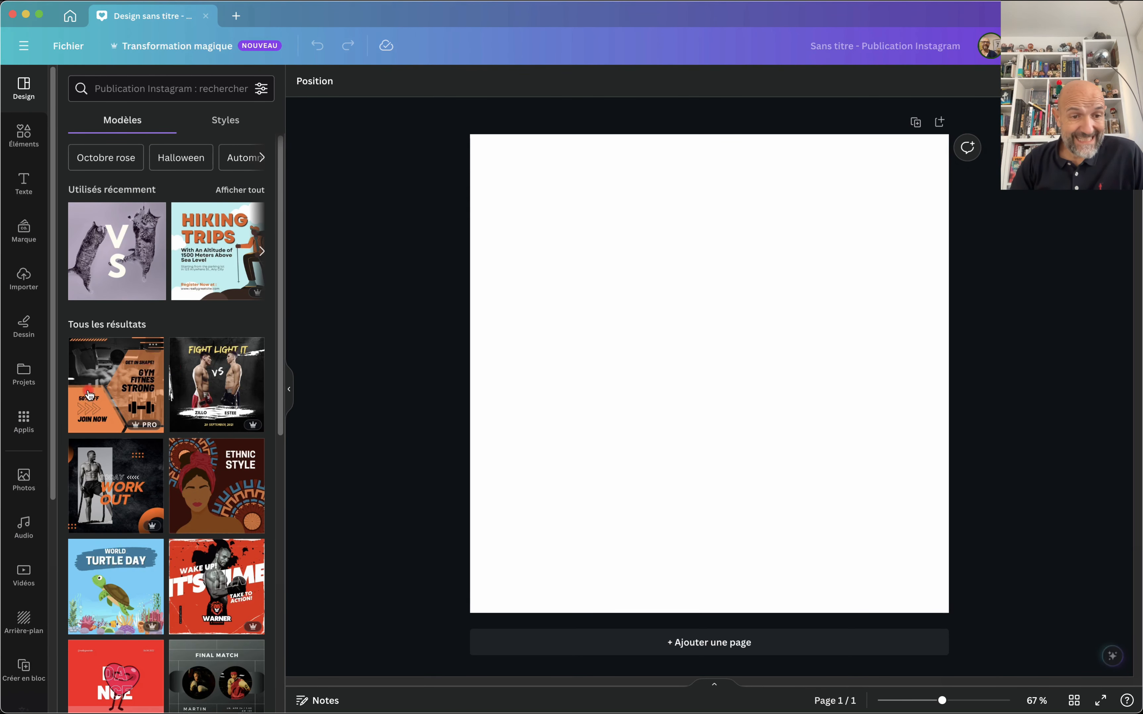
{"action": "scroll", "coordinate": [24, 468], "scroll_direction": "down", "scroll_amount": 5}
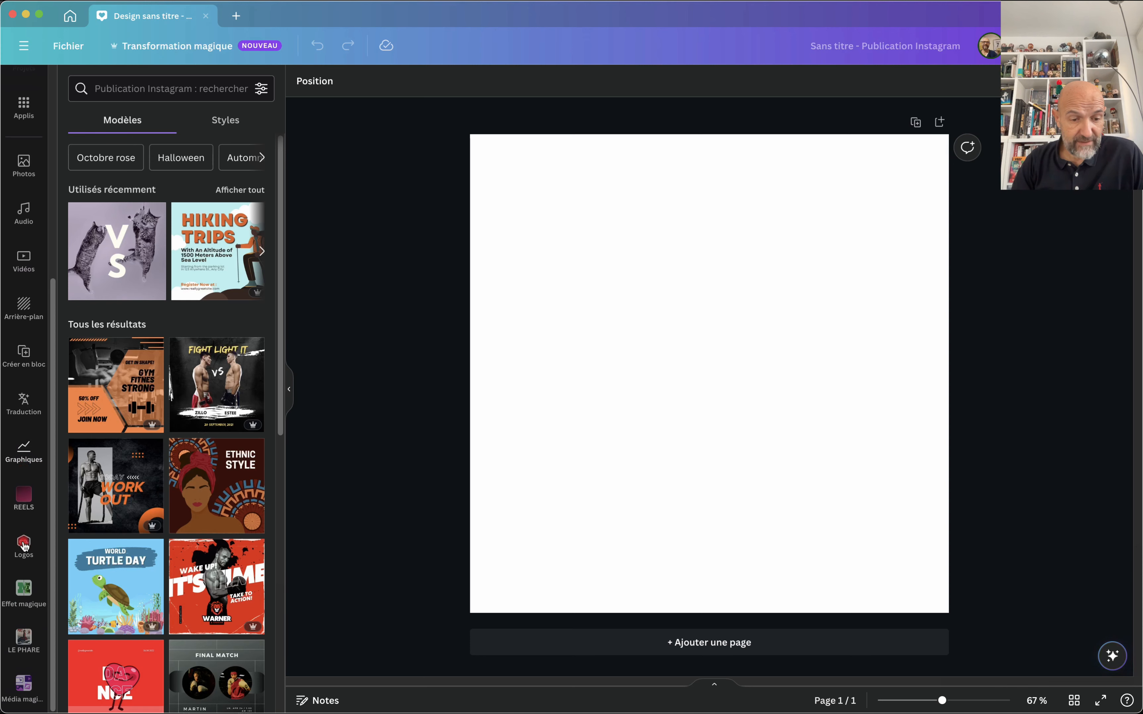
{"action": "left_click", "coordinate": [26, 690]}
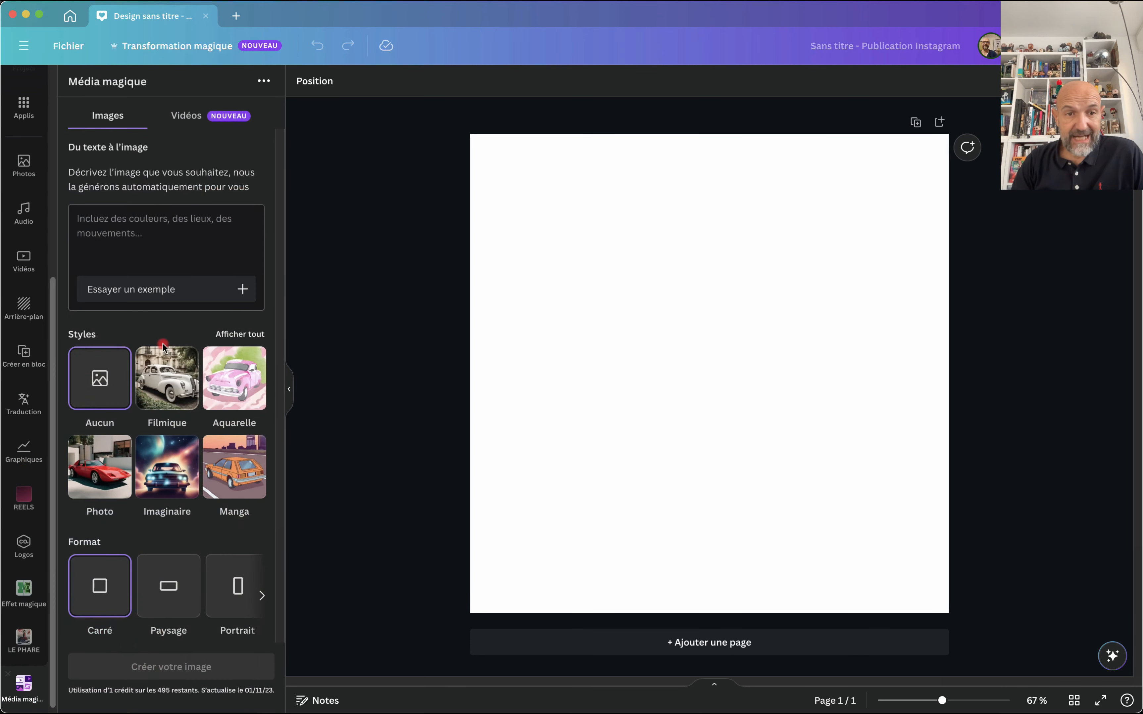
{"action": "left_click", "coordinate": [193, 123]}
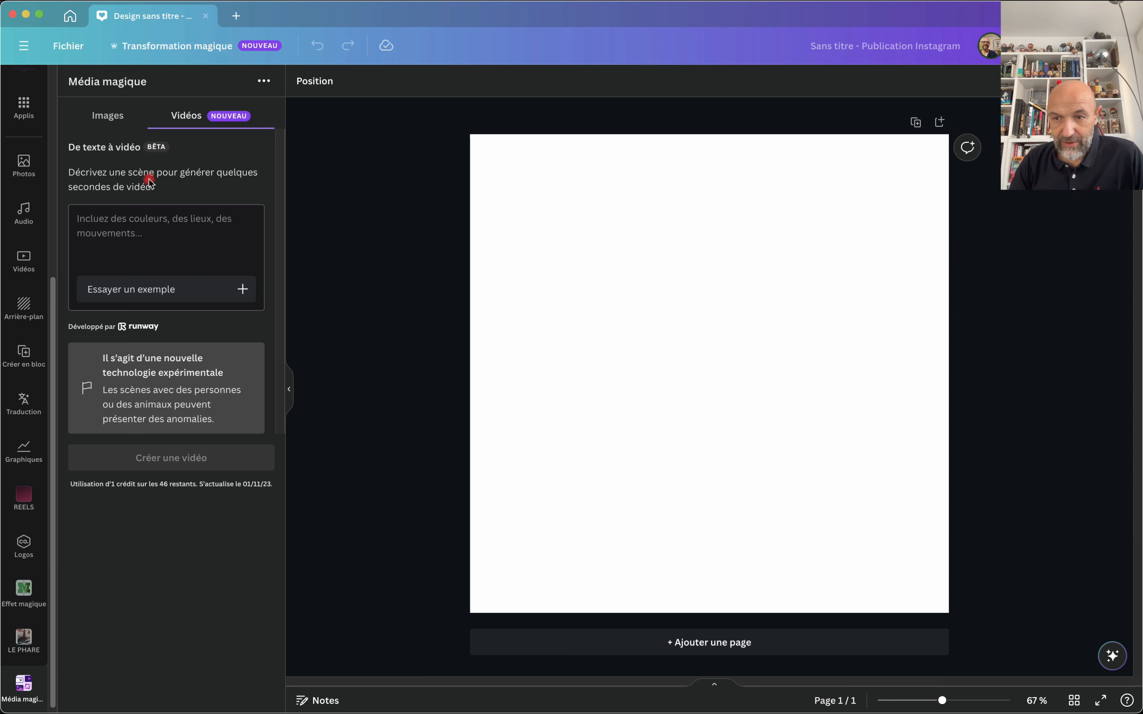
Generate a video from the prompt "homme marchant dans la rue" and play its preview.
{"action": "left_click", "coordinate": [137, 222]}
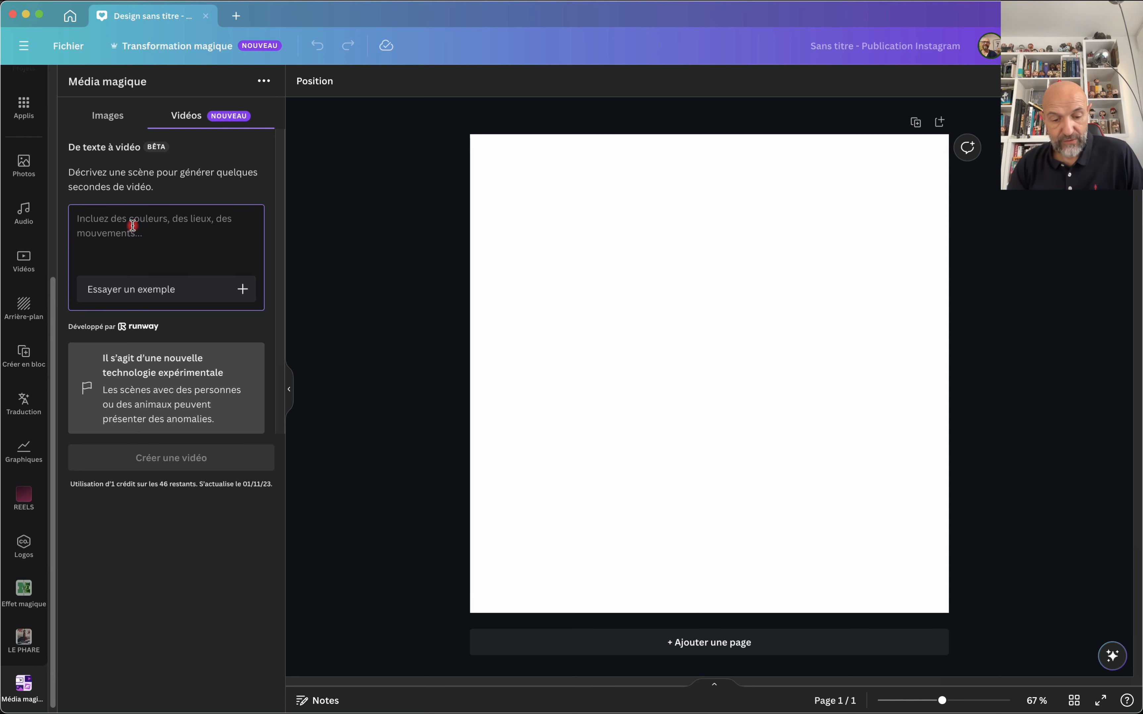
{"action": "type", "text": "homme"}
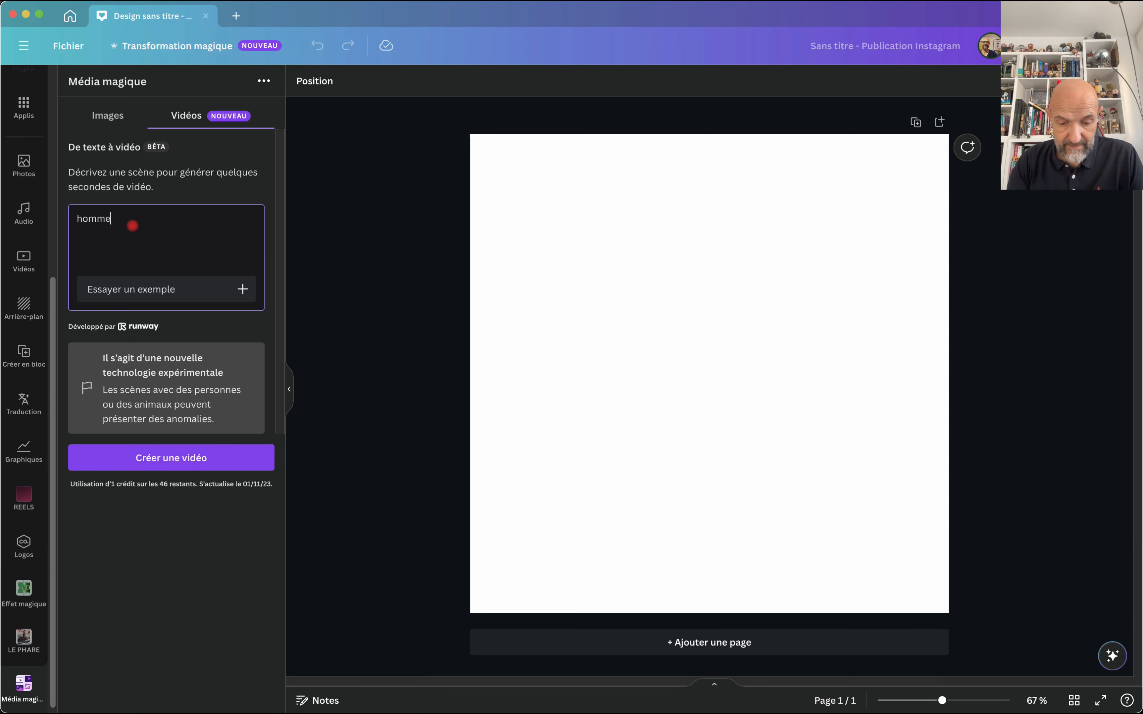
{"action": "type", "text": " marchan"}
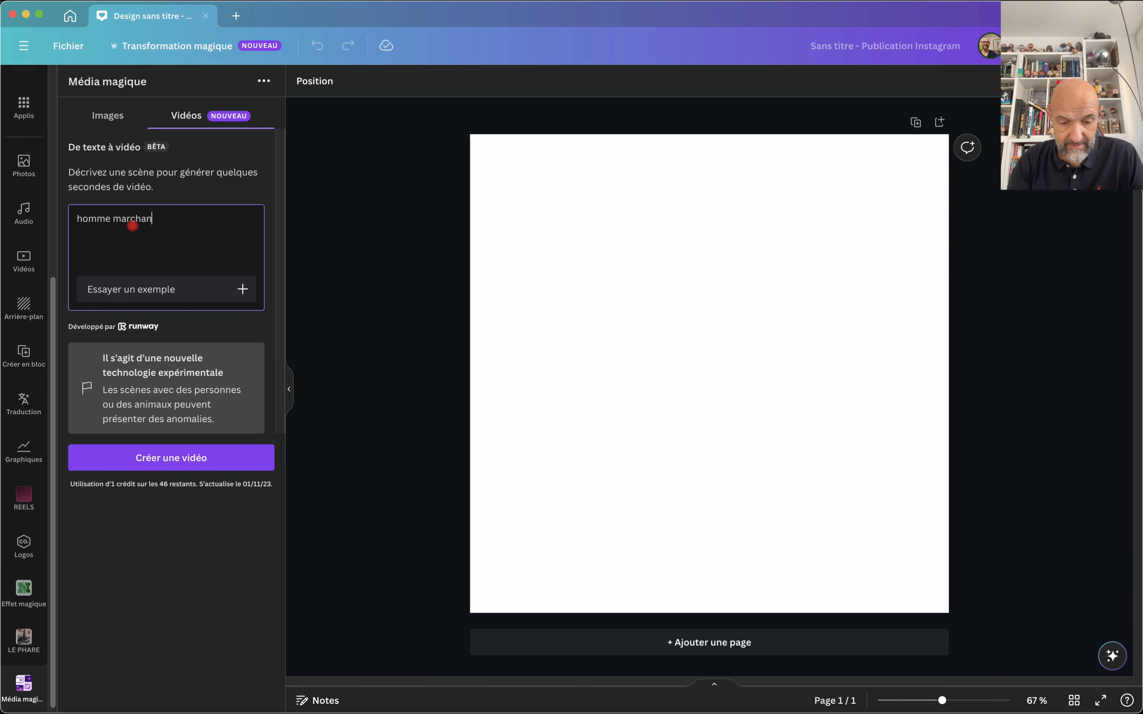
{"action": "type", "text": "t dans la rue"}
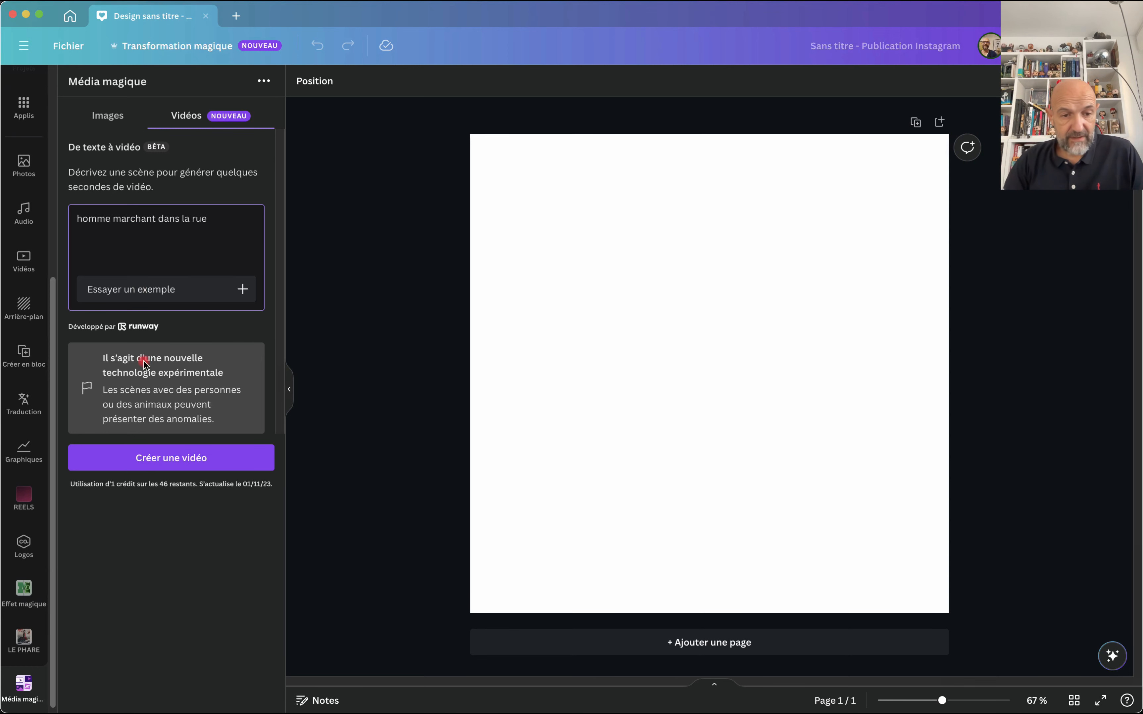
{"action": "left_click", "coordinate": [169, 458]}
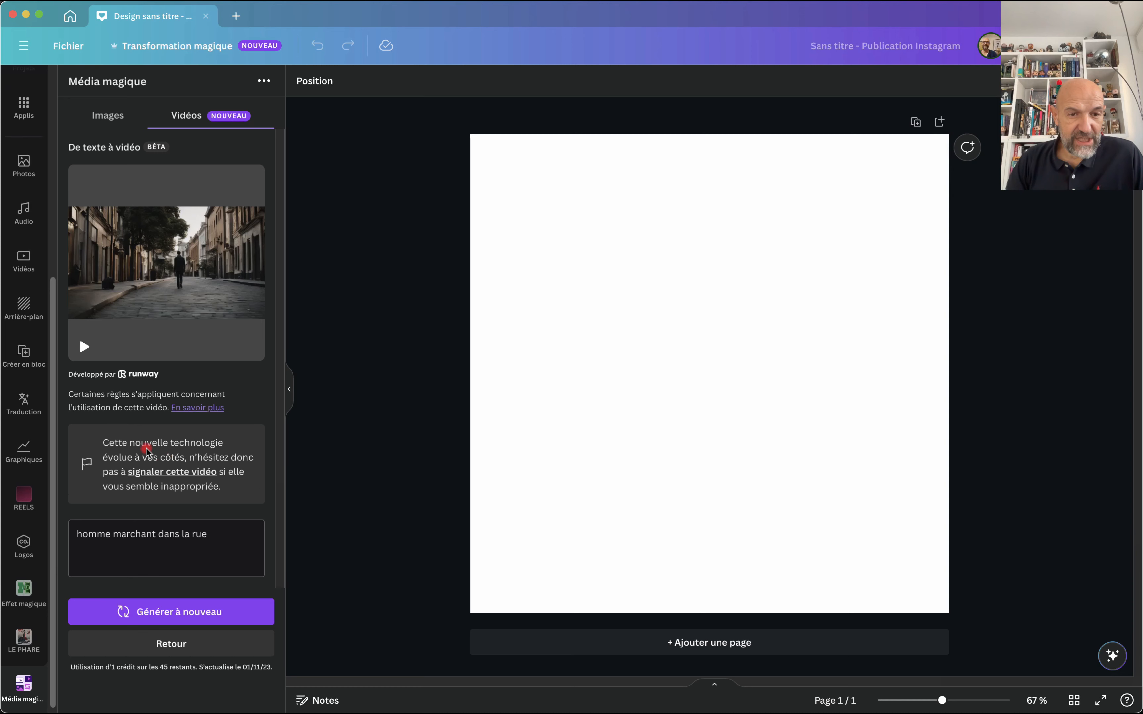
{"action": "left_click", "coordinate": [86, 349]}
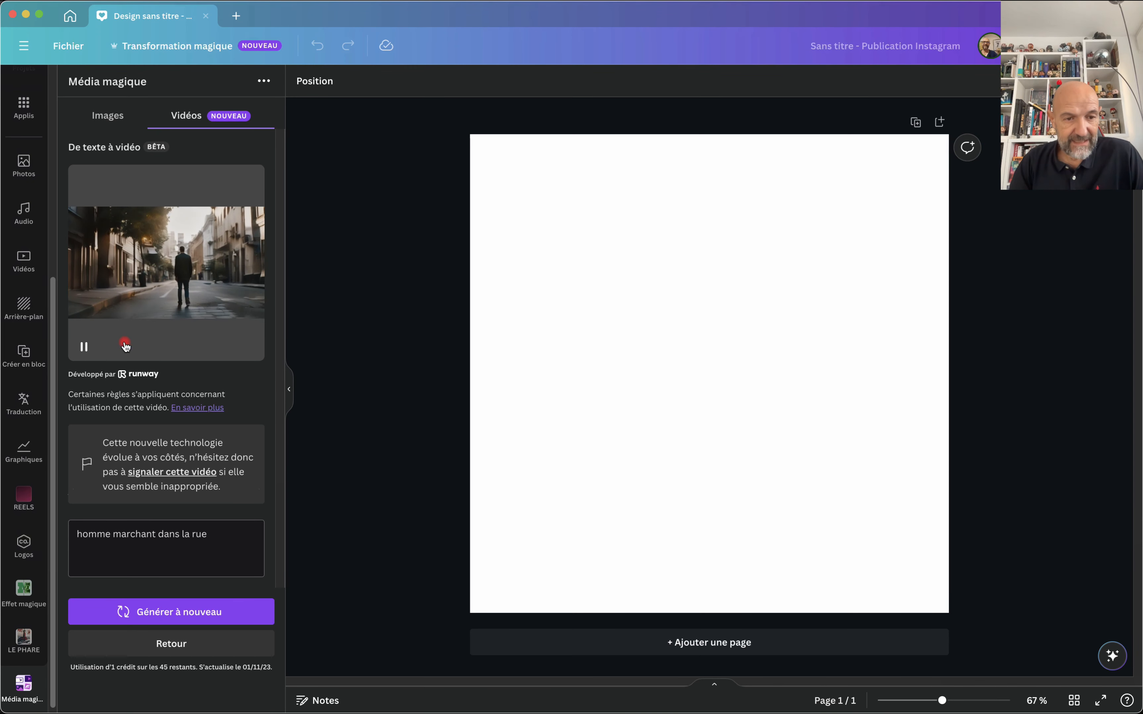
{"action": "left_click", "coordinate": [86, 348]}
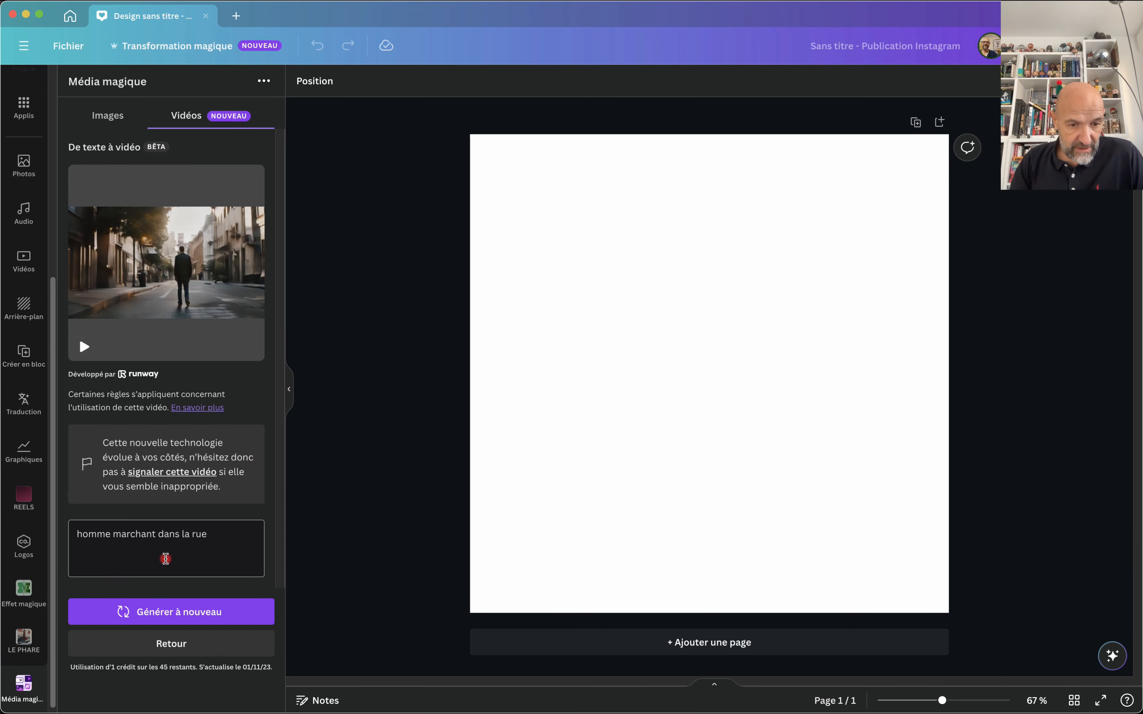
Start over with a new text-to-video prompt, "jaguar dans la jungle", and generate the video.
{"action": "left_click", "coordinate": [169, 643]}
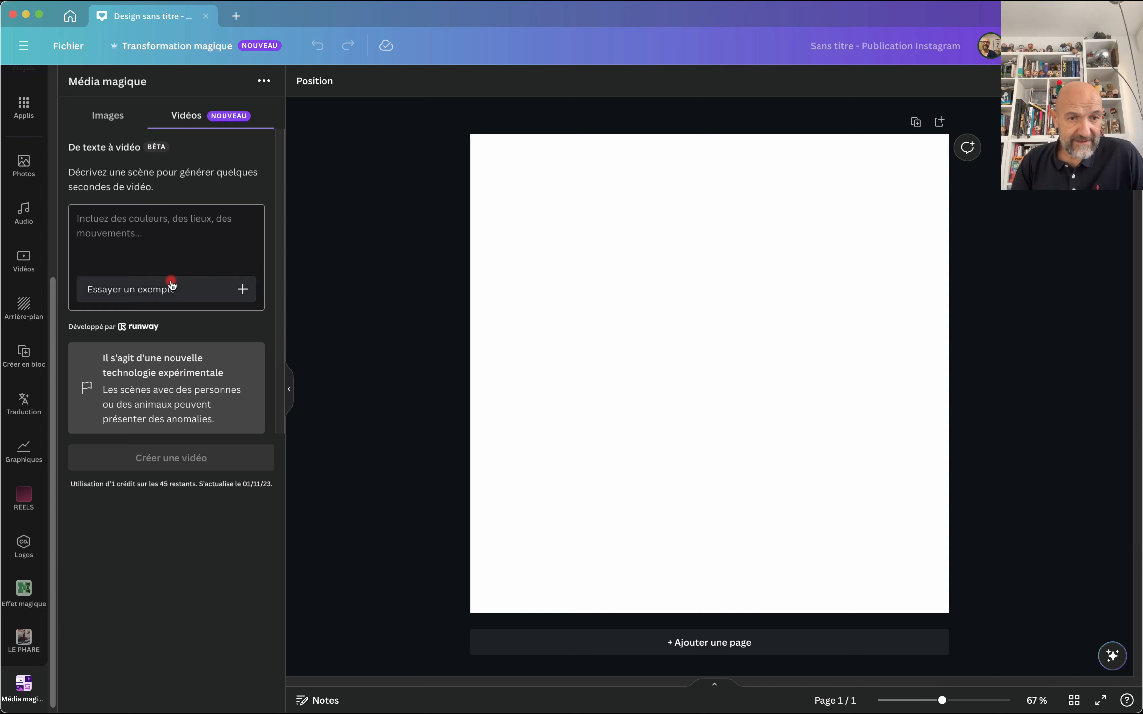
{"action": "left_click", "coordinate": [112, 230]}
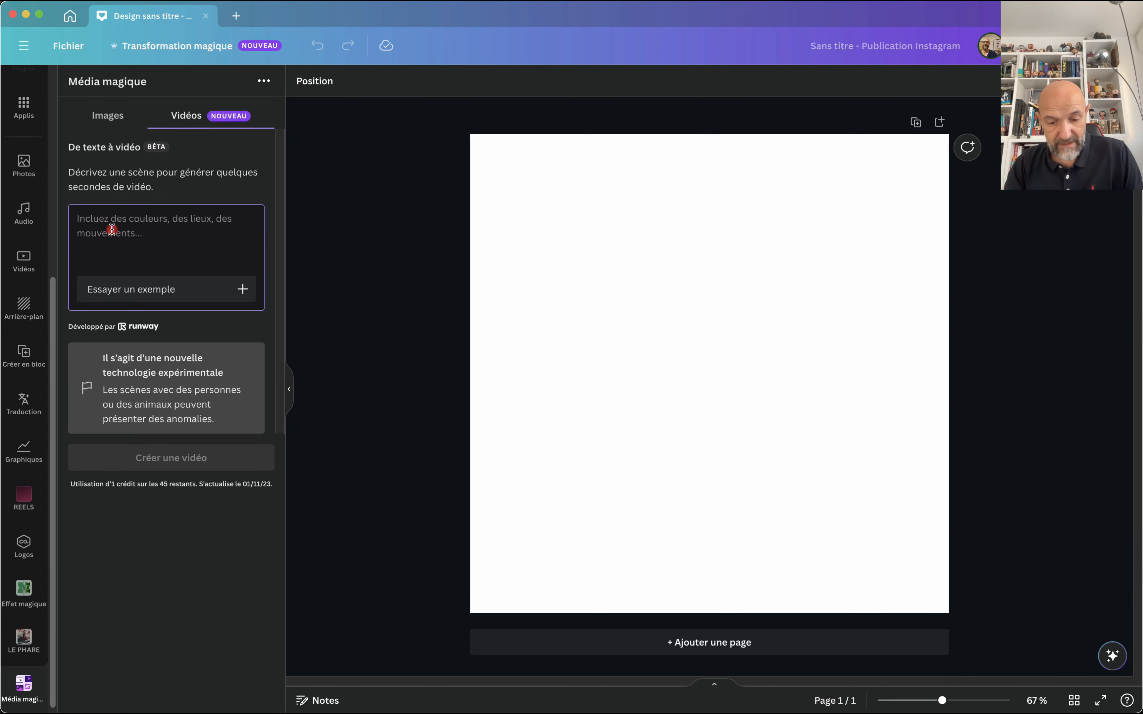
{"action": "type", "text": "jaguar d"}
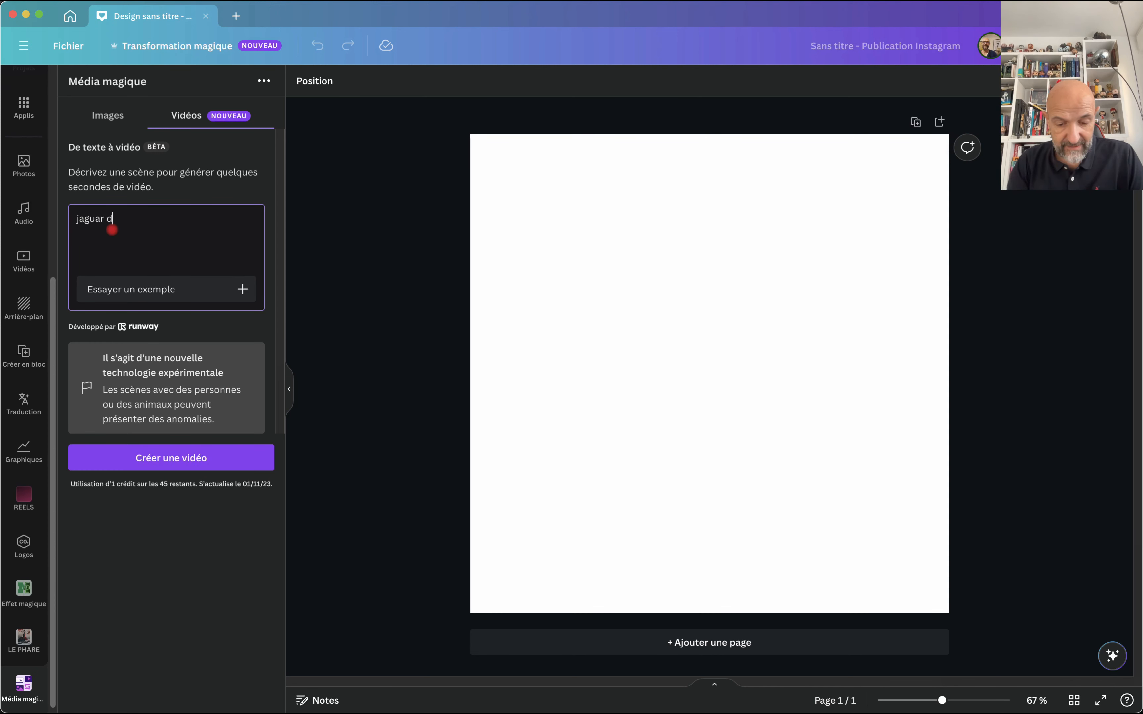
{"action": "type", "text": "ans la junglr"}
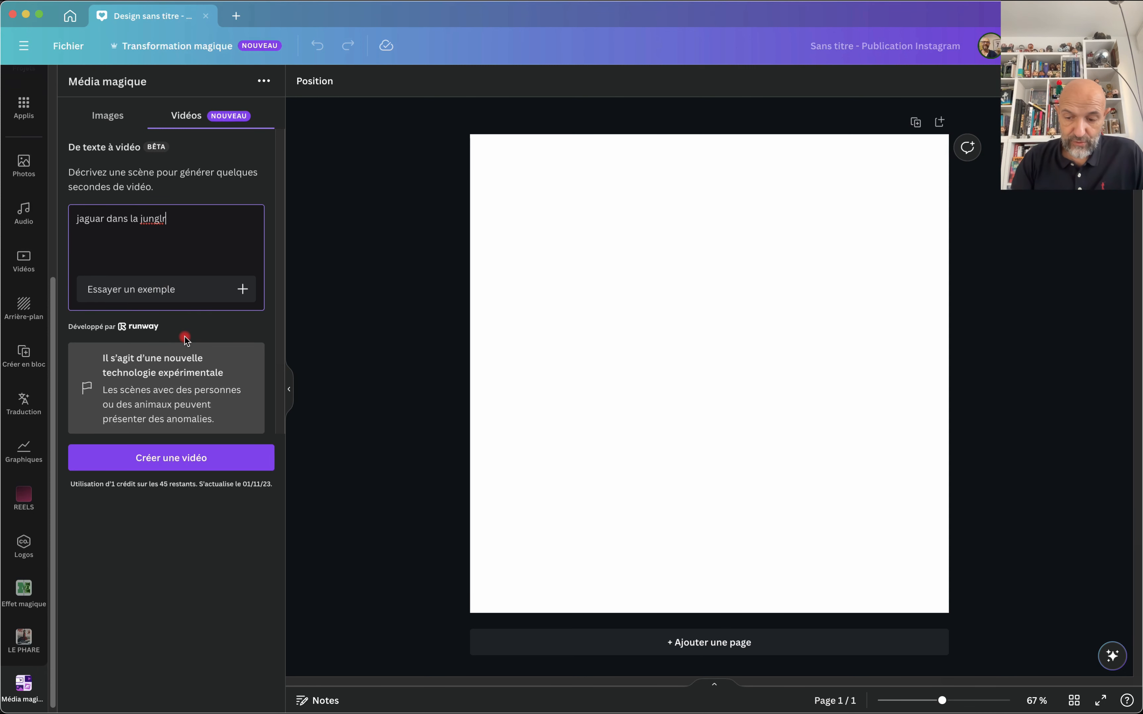
{"action": "key", "text": "BackSpace"}
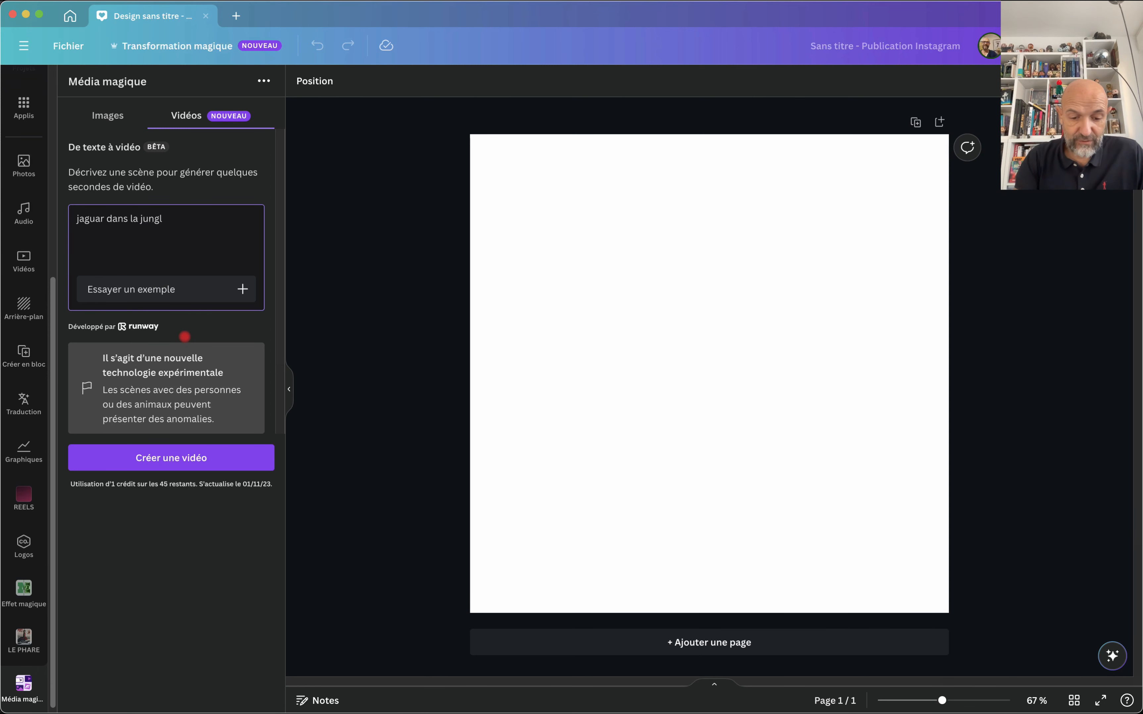
{"action": "type", "text": "e"}
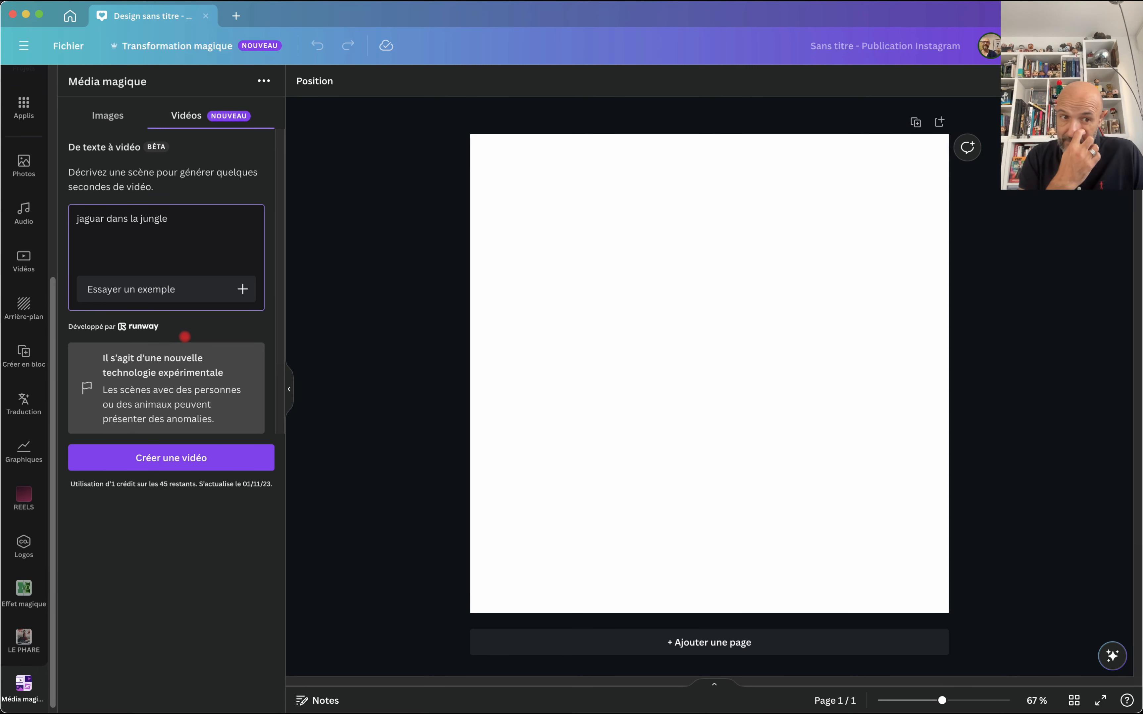
{"action": "left_click", "coordinate": [170, 457]}
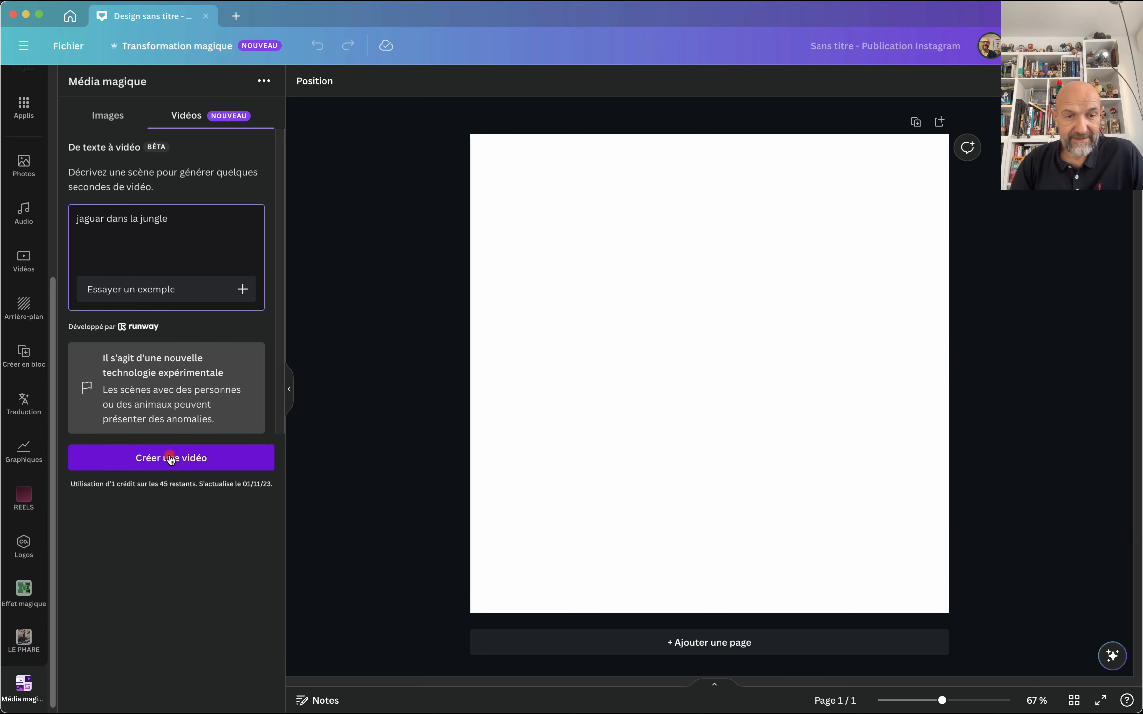
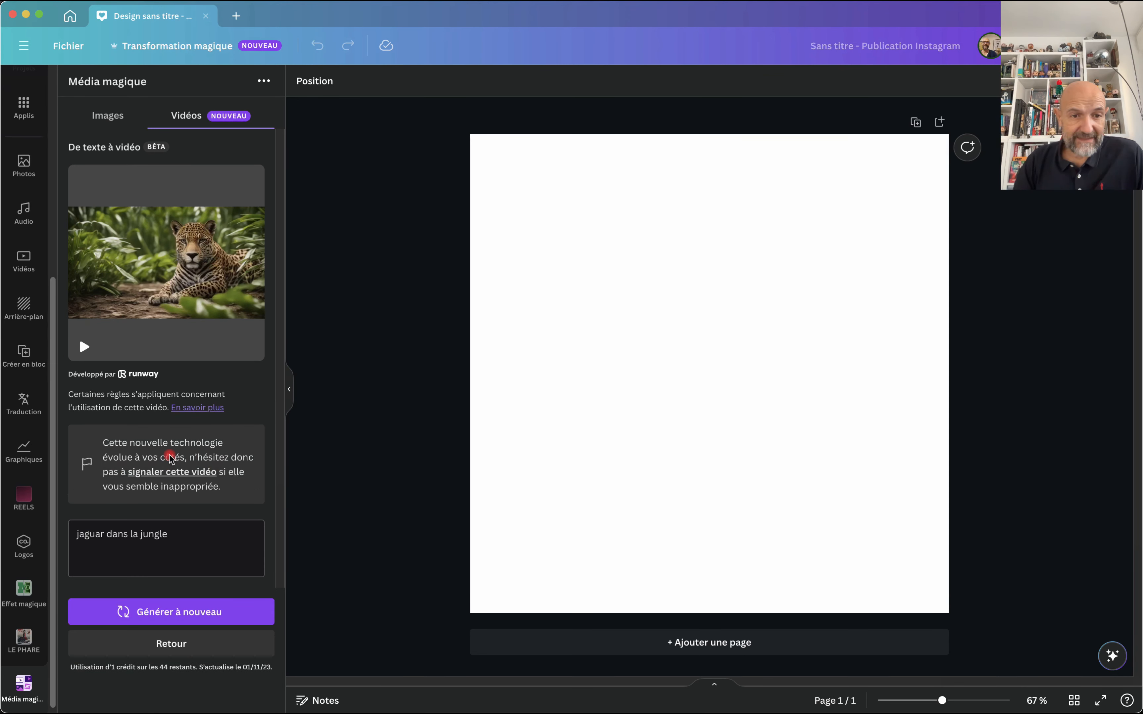
Preview the generated jaguar video, then insert it on the blank page and play it there.
{"action": "left_click", "coordinate": [85, 348]}
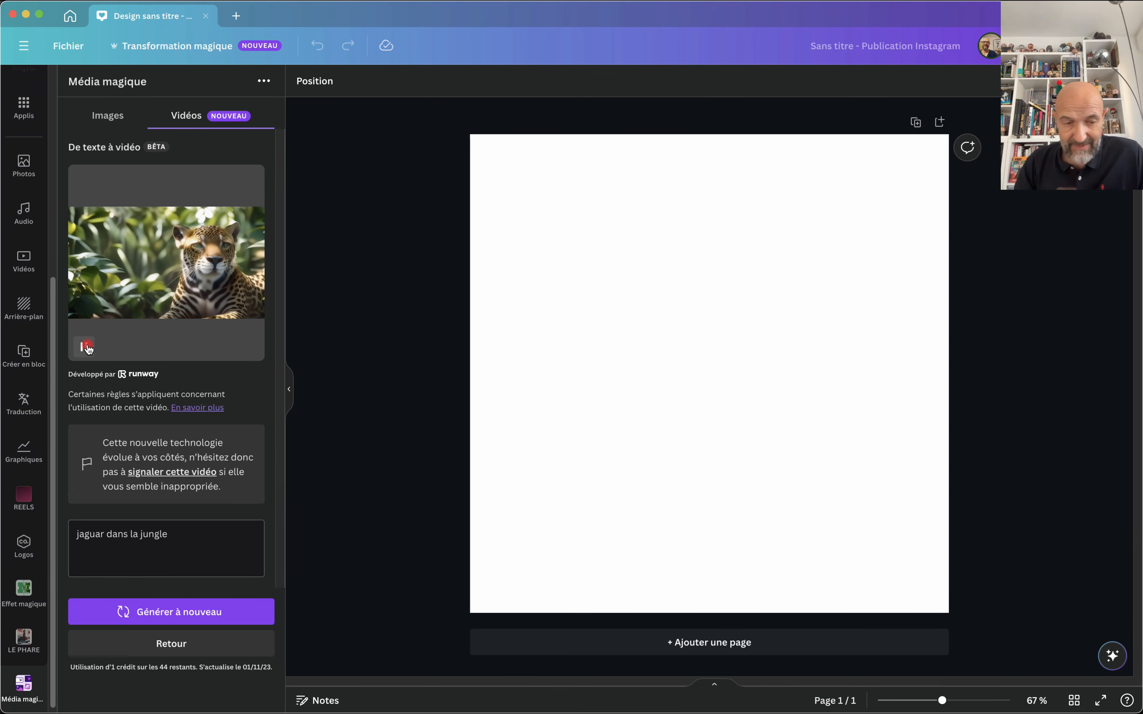
{"action": "left_click", "coordinate": [170, 296]}
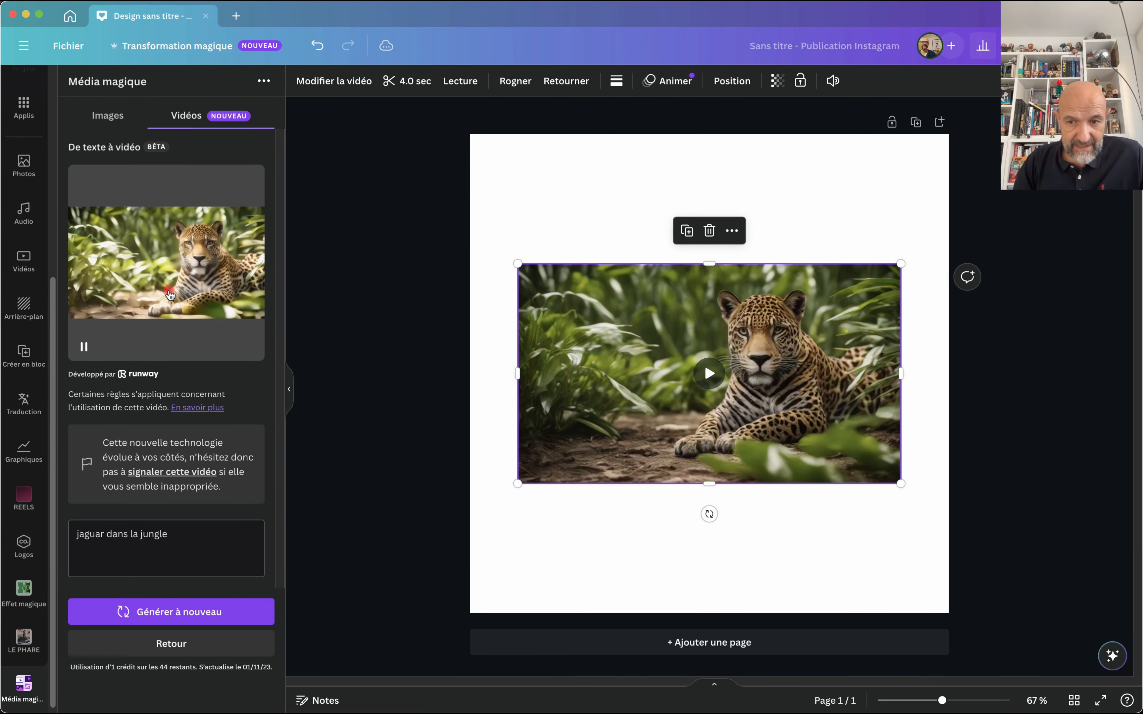
{"action": "left_click", "coordinate": [710, 373]}
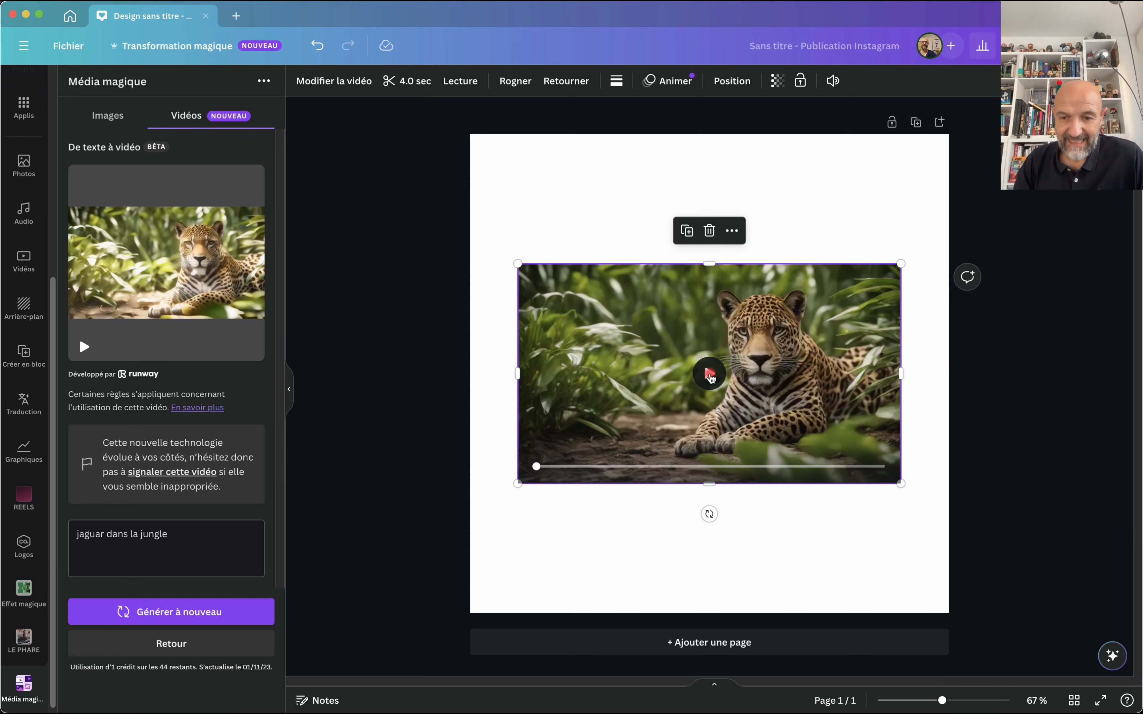
{"action": "left_click", "coordinate": [709, 376]}
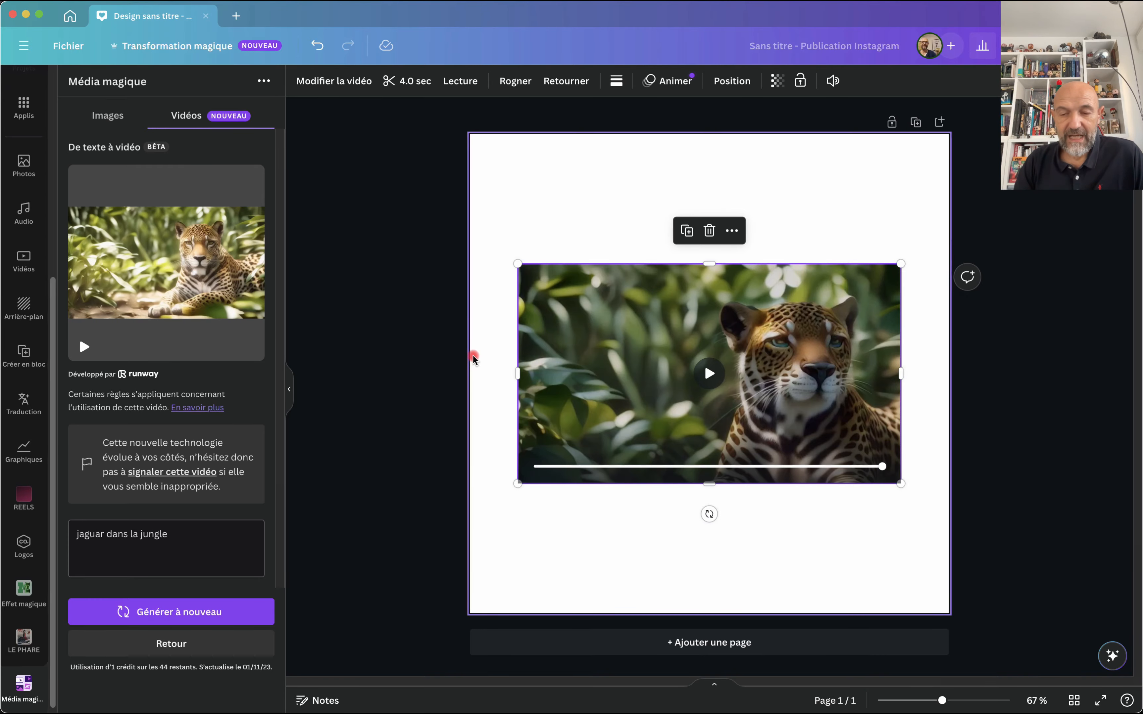
Close the Instagram post and open the Capture magique trial design from the Studio magique page.
{"action": "left_click", "coordinate": [206, 16]}
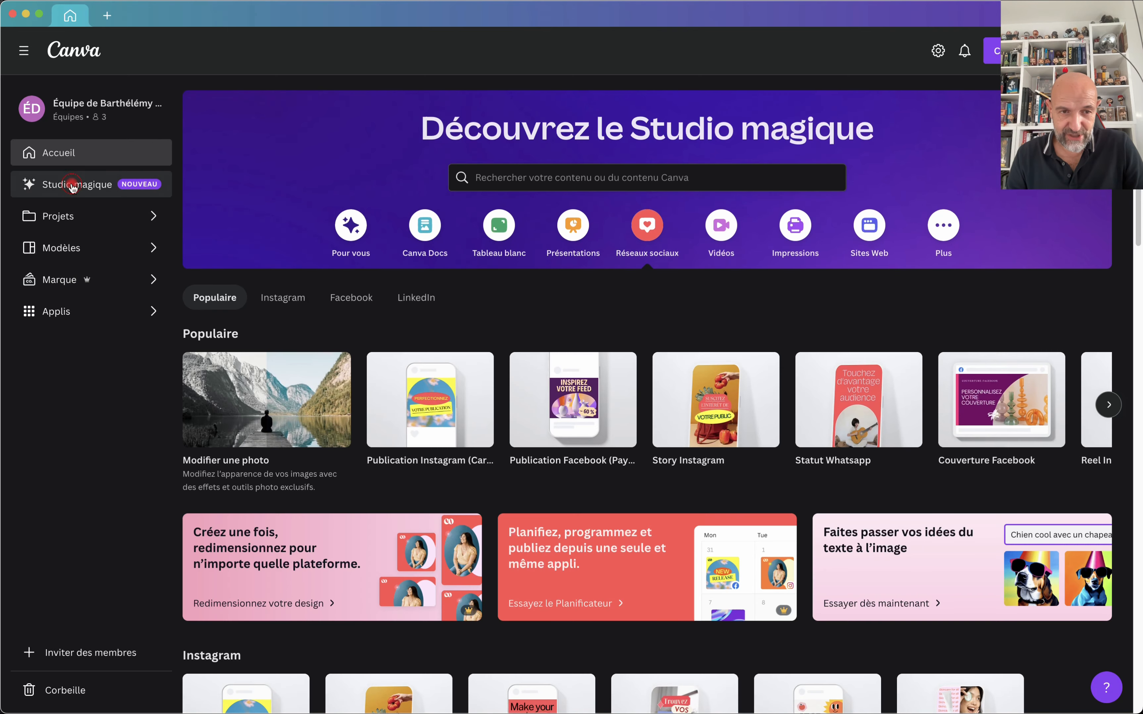
{"action": "left_click", "coordinate": [72, 186]}
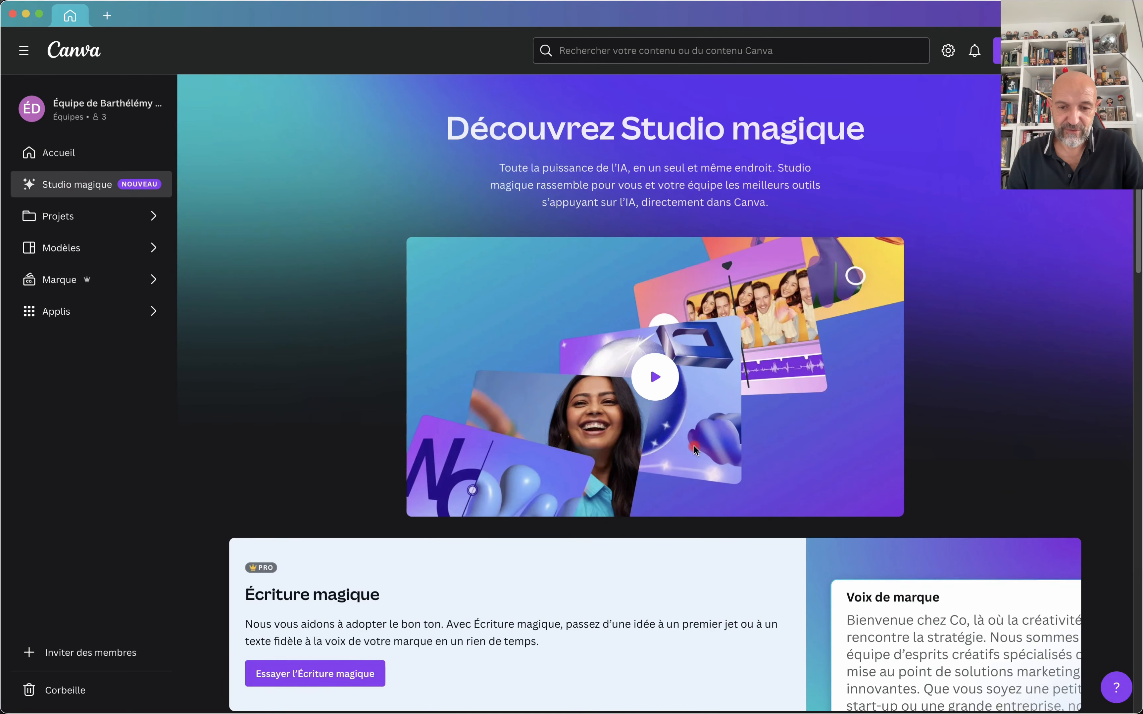
{"action": "scroll", "coordinate": [694, 449], "scroll_direction": "down", "scroll_amount": 20}
{"action": "scroll", "coordinate": [695, 450], "scroll_direction": "down", "scroll_amount": 1}
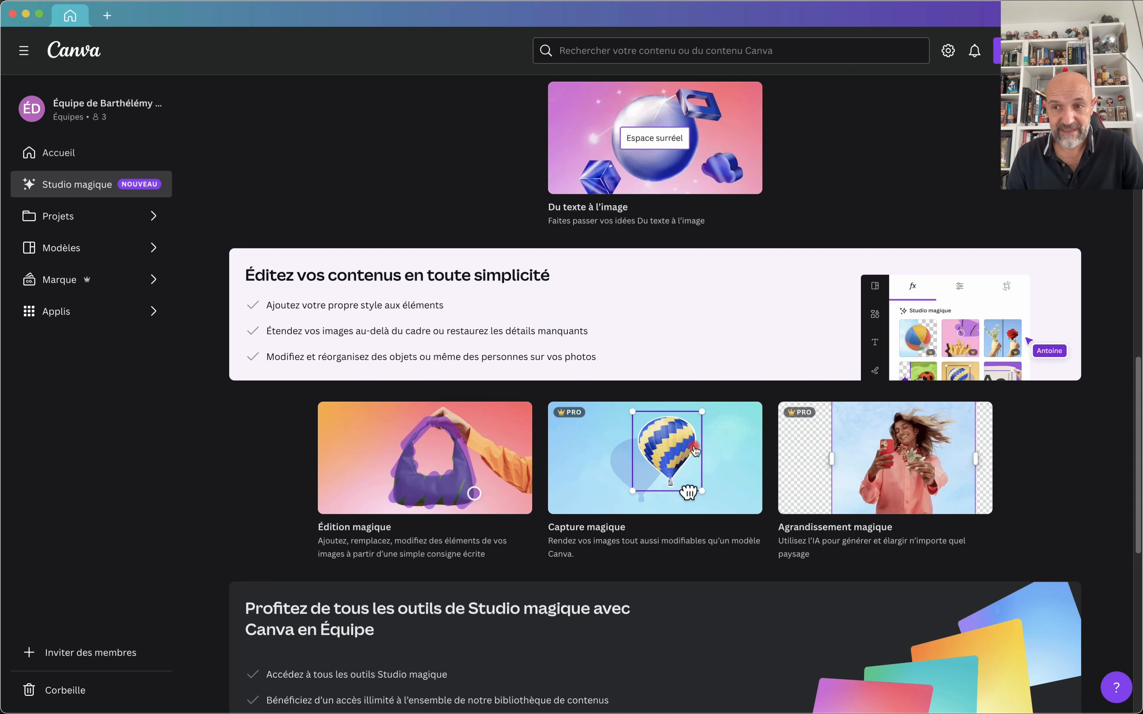
{"action": "scroll", "coordinate": [695, 450], "scroll_direction": "down", "scroll_amount": 4}
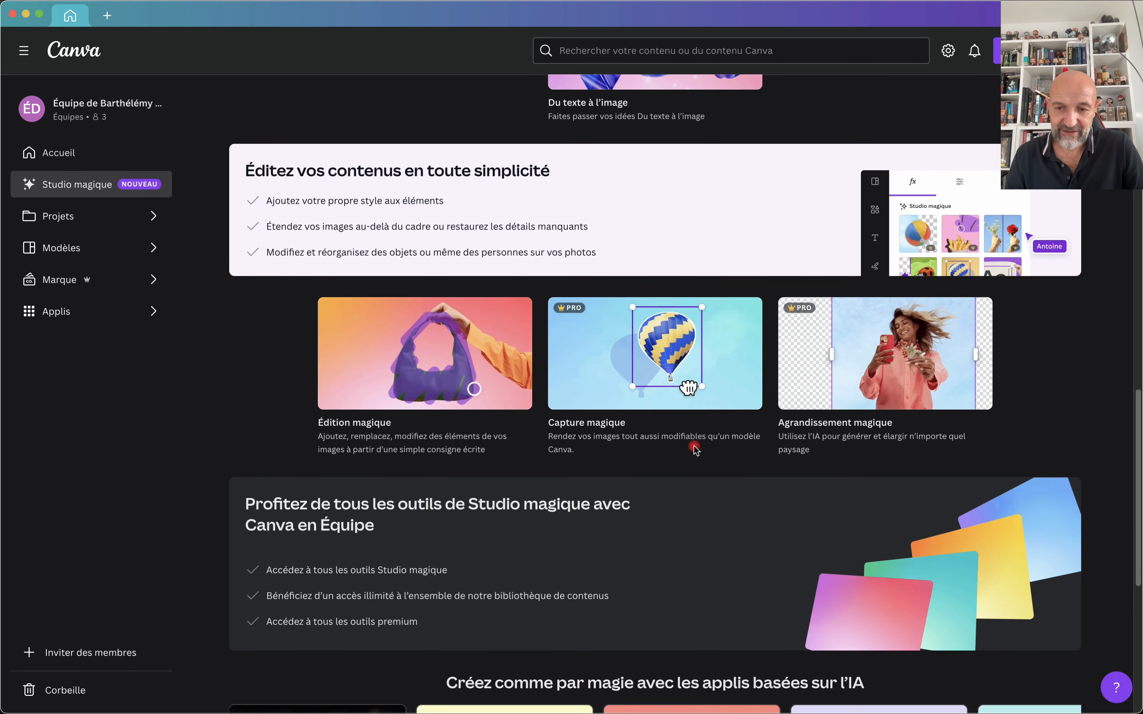
{"action": "scroll", "coordinate": [695, 448], "scroll_direction": "down", "scroll_amount": 2}
{"action": "scroll", "coordinate": [695, 449], "scroll_direction": "up", "scroll_amount": 3}
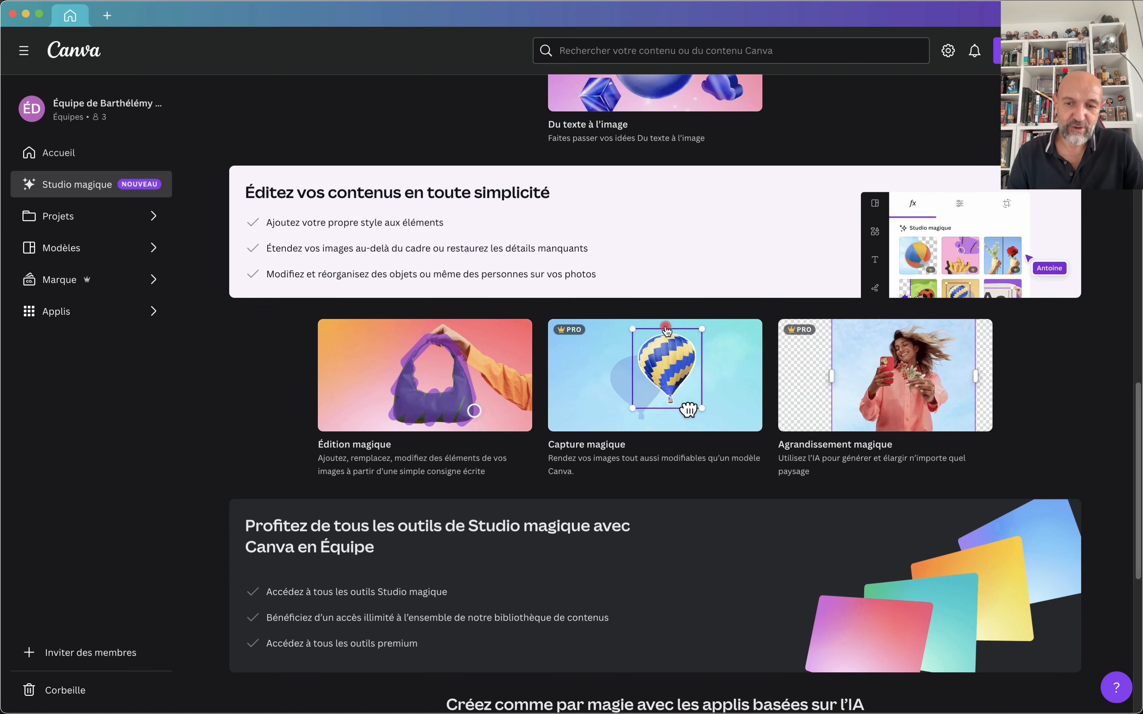
{"action": "left_click", "coordinate": [631, 374]}
{"action": "left_click", "coordinate": [384, 517]}
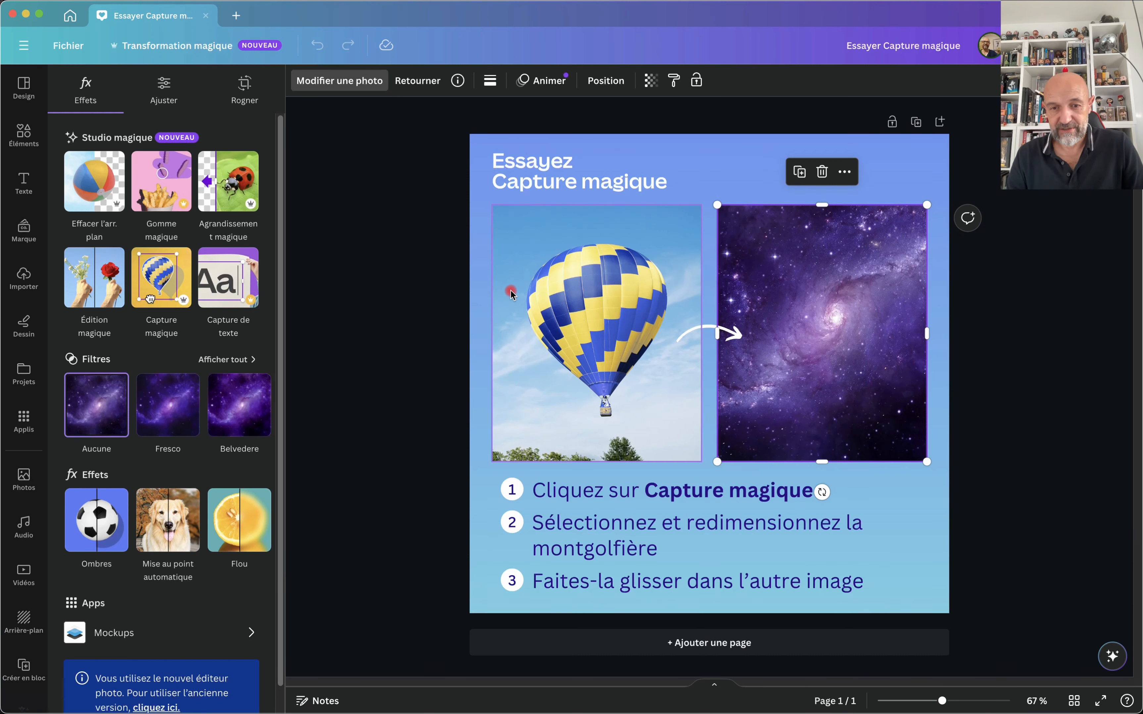
Shift the hot-air balloon photo slightly toward the galaxy image and move it back to its original place.
{"action": "left_click", "coordinate": [567, 306]}
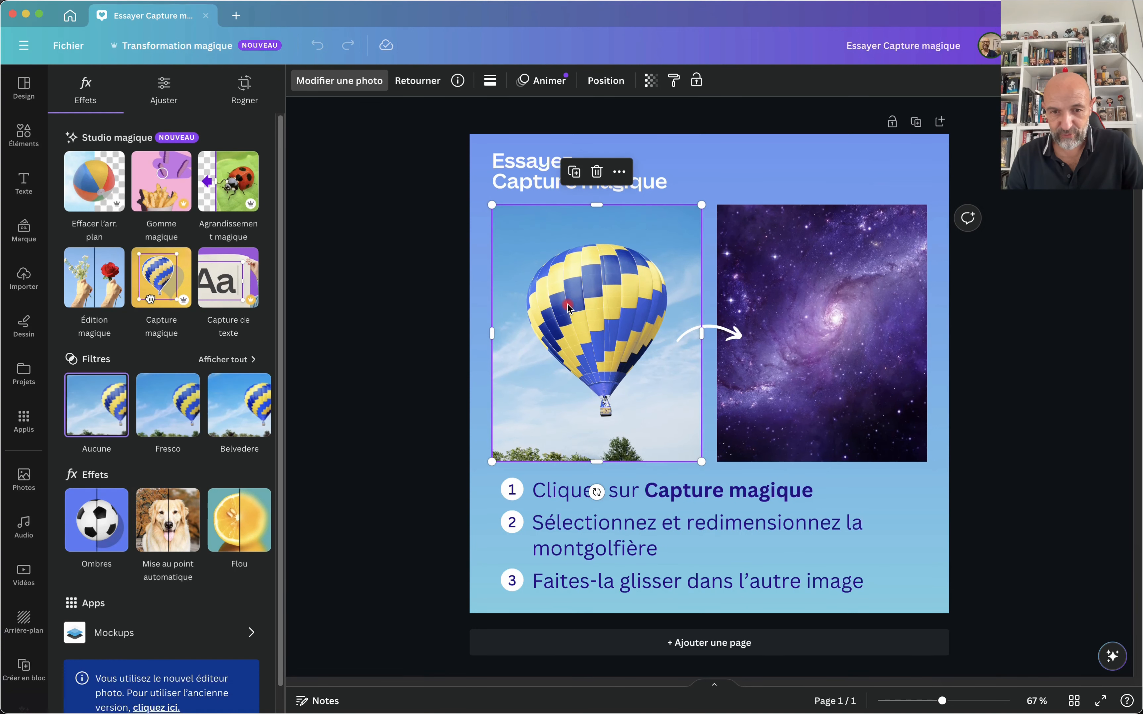
{"action": "mouse_move", "coordinate": [584, 306]}
{"action": "left_mouse_down"}
{"action": "mouse_move", "coordinate": [586, 258]}
{"action": "mouse_move", "coordinate": [593, 312]}
{"action": "left_mouse_up"}
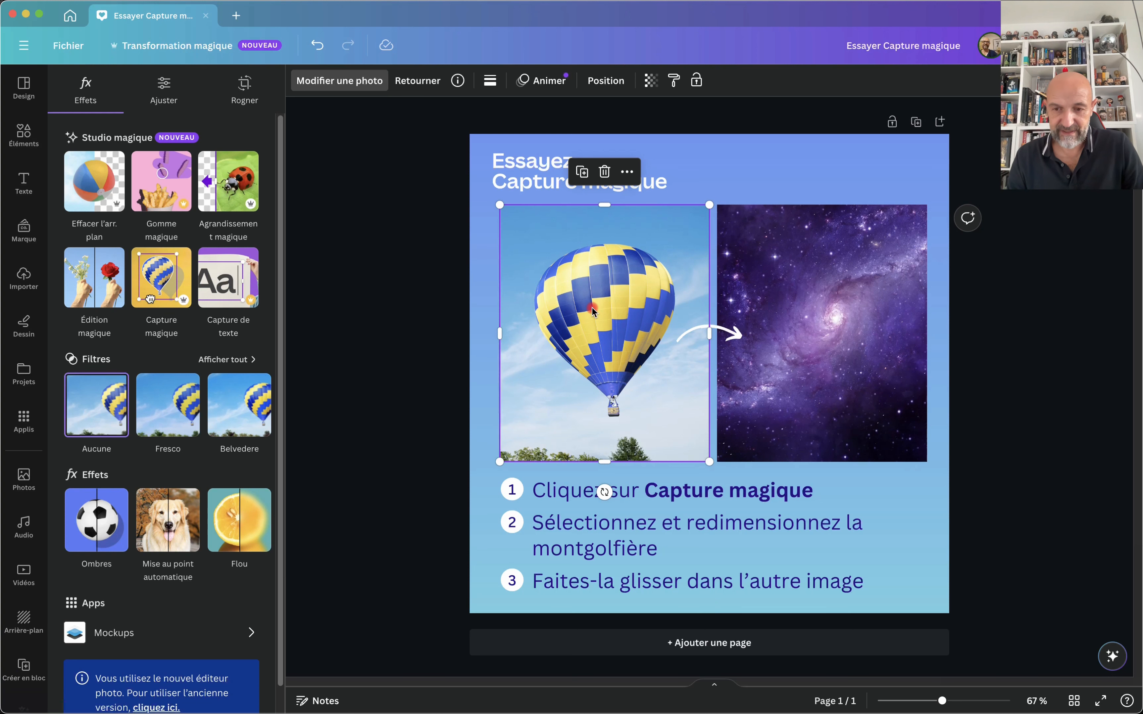
{"action": "left_click", "coordinate": [822, 315]}
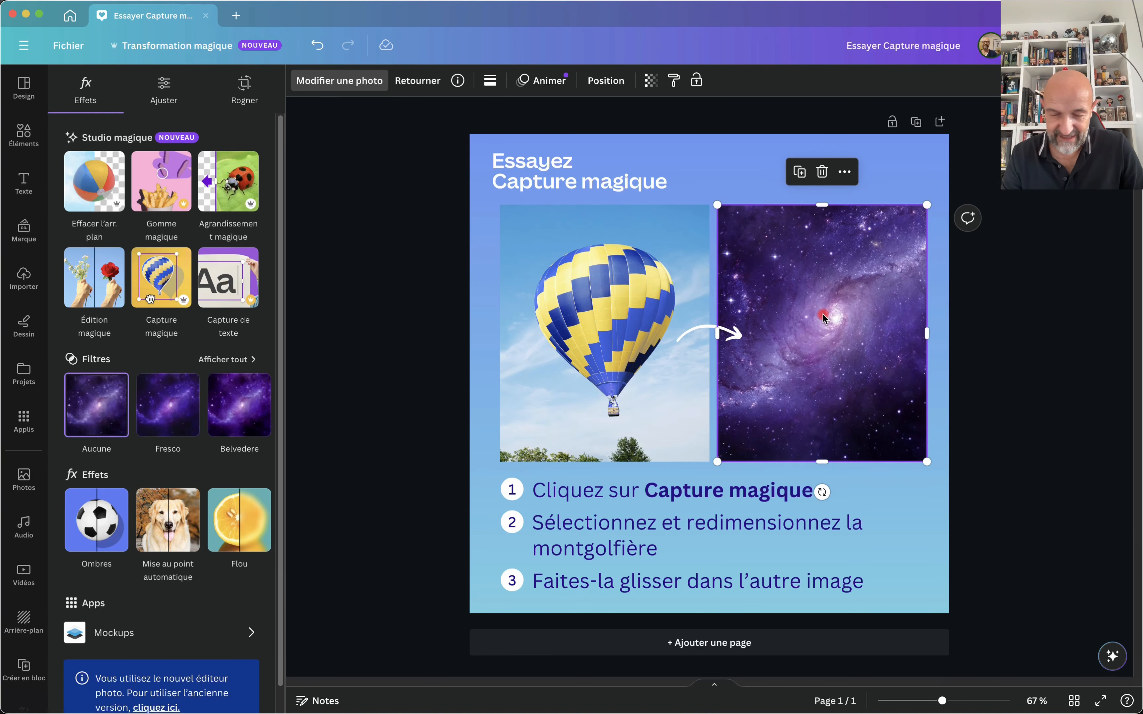
{"action": "left_click", "coordinate": [603, 316]}
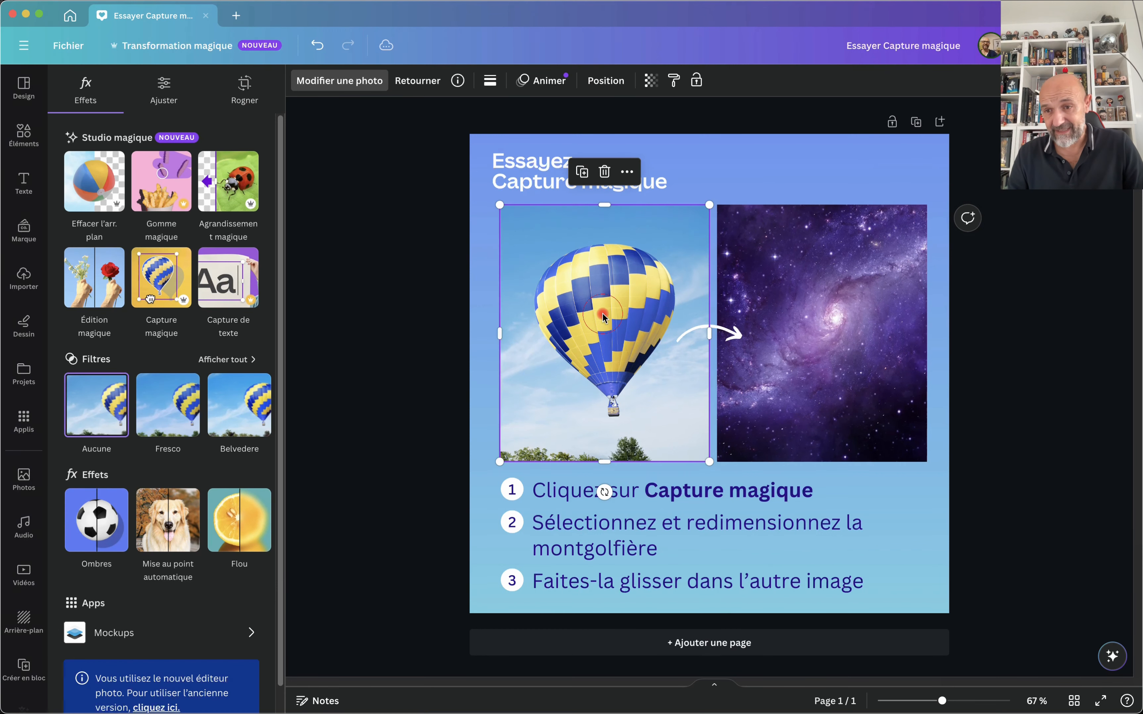
{"action": "mouse_move", "coordinate": [603, 316]}
{"action": "left_mouse_down"}
{"action": "mouse_move", "coordinate": [803, 308]}
{"action": "mouse_move", "coordinate": [594, 312]}
{"action": "mouse_move", "coordinate": [609, 321]}
{"action": "left_mouse_up"}
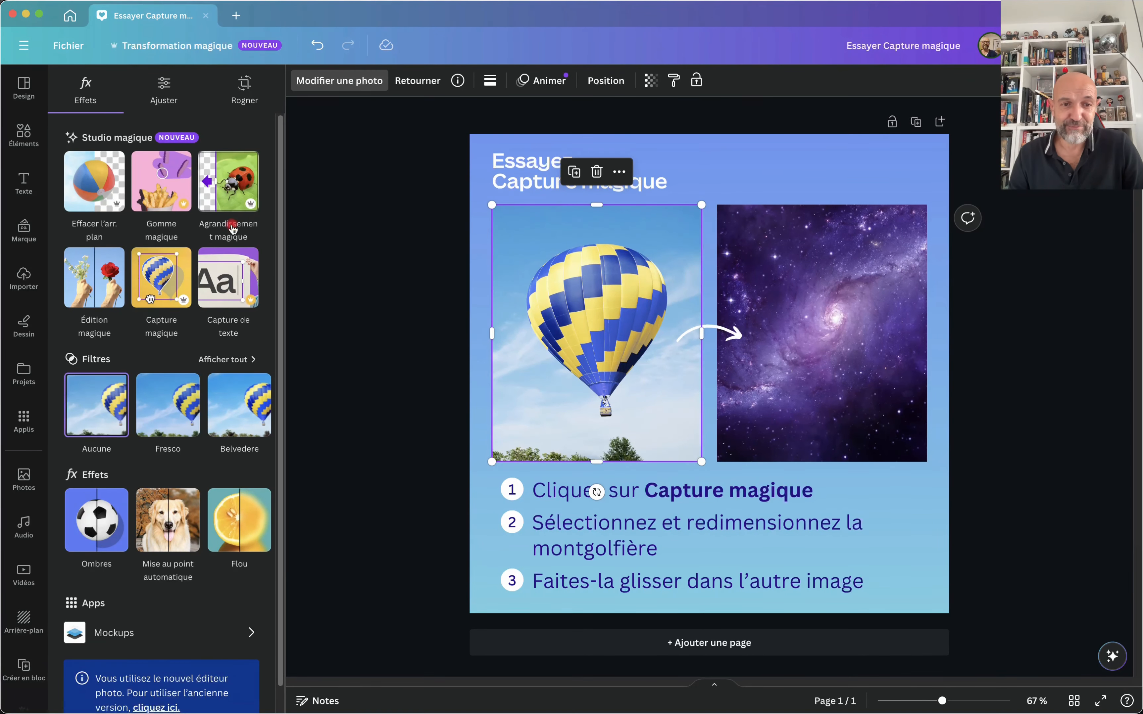
Detach the balloon from its sky photo with Capture magique and move it onto the galaxy image and back.
{"action": "left_click", "coordinate": [157, 281]}
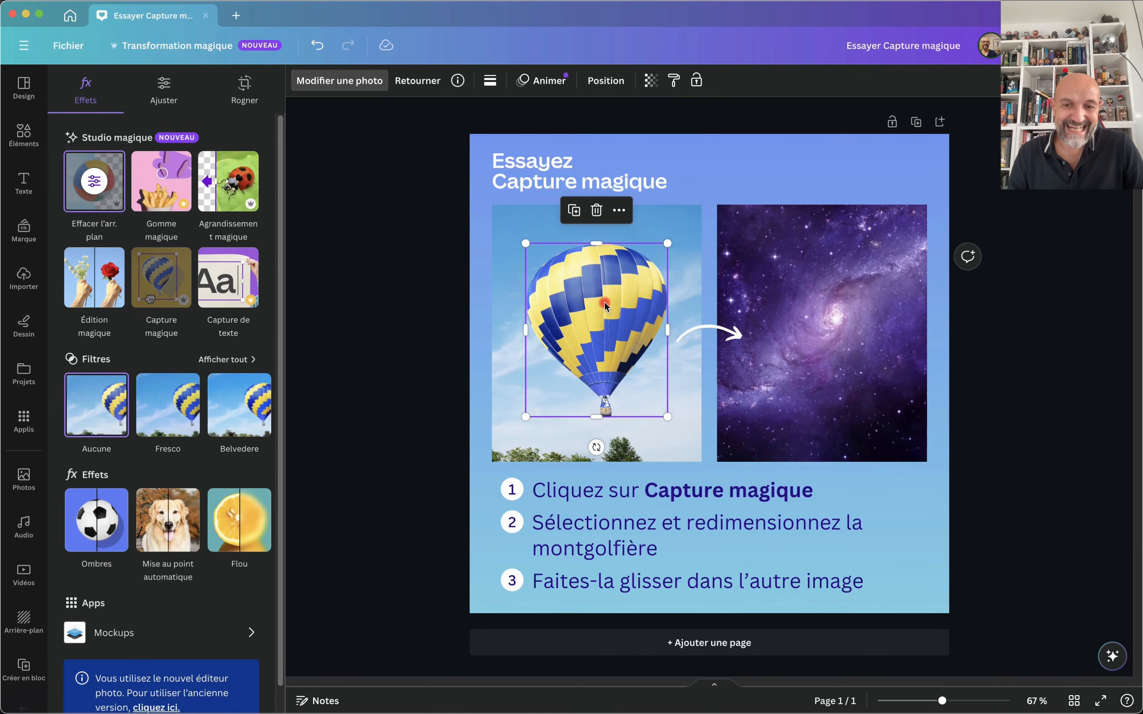
{"action": "left_click_drag", "start_coordinate": [605, 305], "coordinate": [836, 315]}
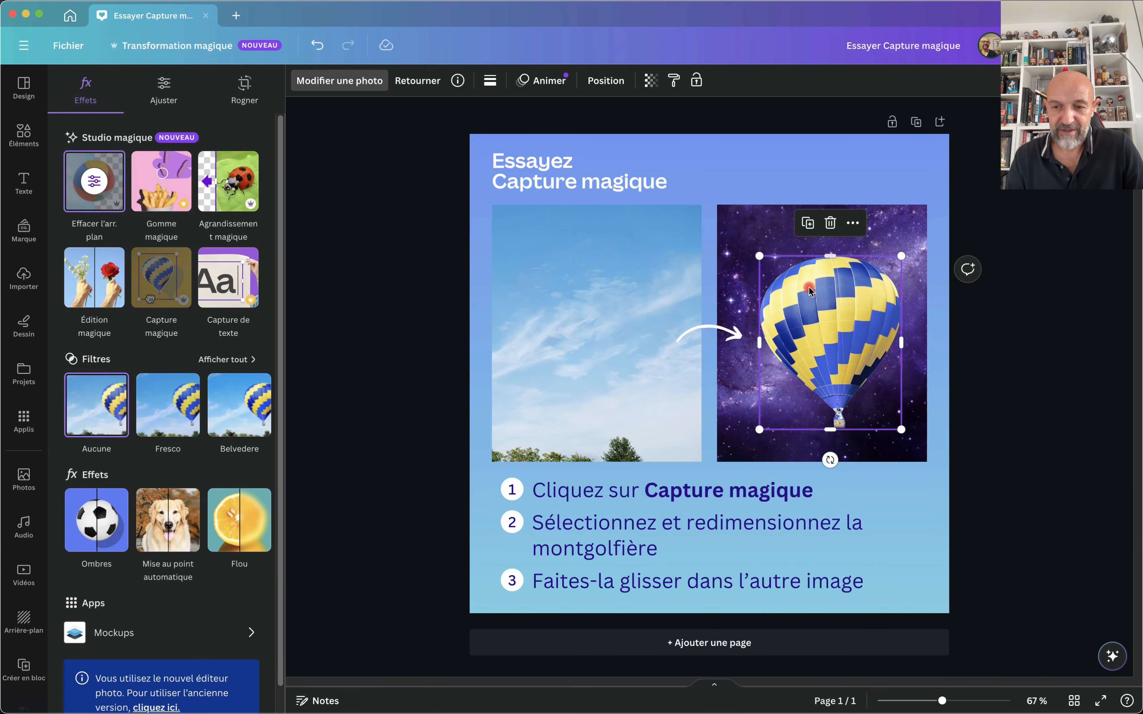
{"action": "left_click_drag", "start_coordinate": [806, 294], "coordinate": [596, 291]}
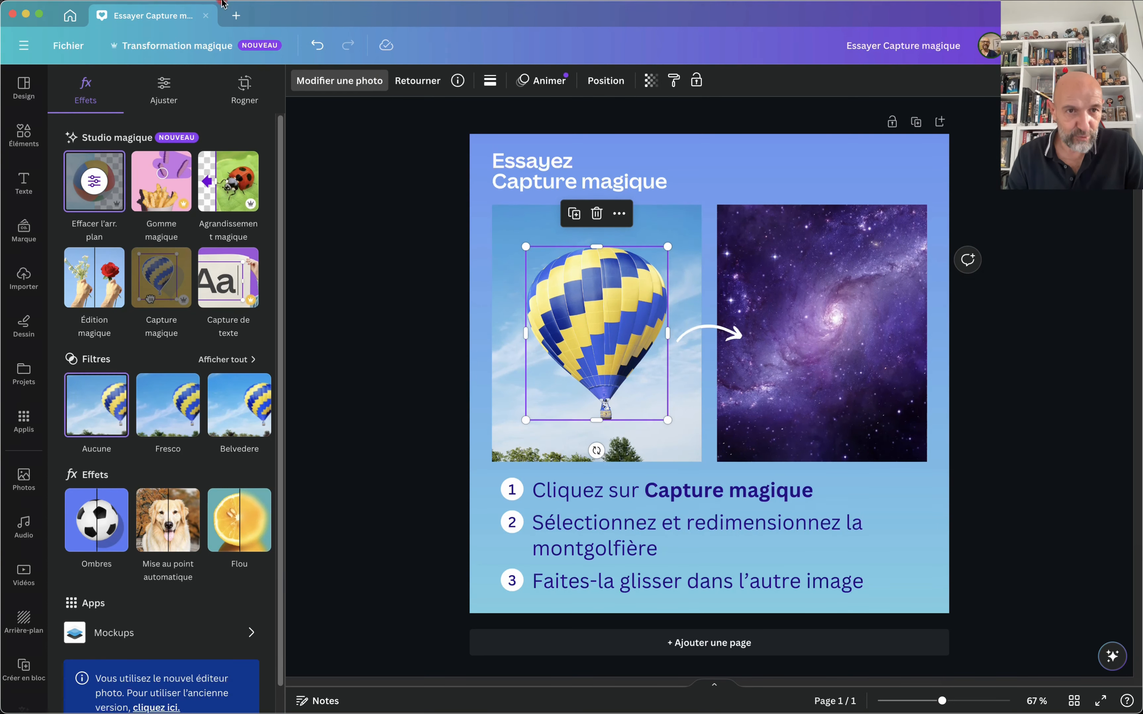
Close the Capture magique trial design and return to the home page.
{"action": "left_click", "coordinate": [205, 18]}
{"action": "scroll", "coordinate": [446, 161], "scroll_direction": "up", "scroll_amount": 10}
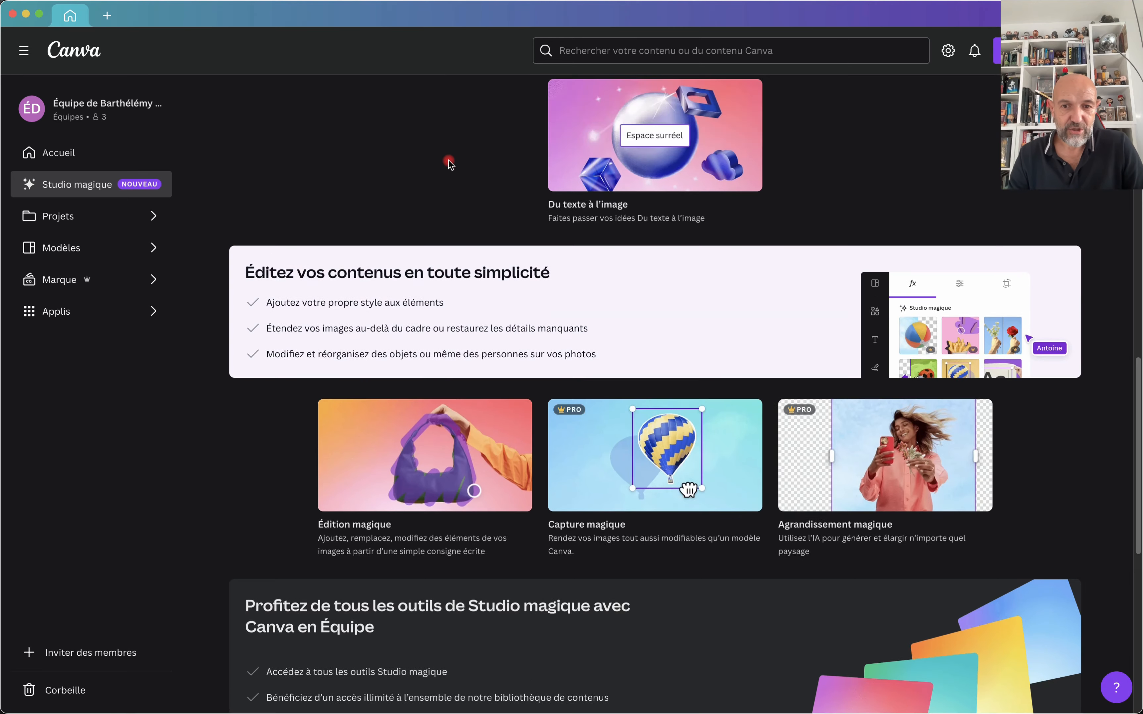
{"action": "left_click", "coordinate": [74, 50]}
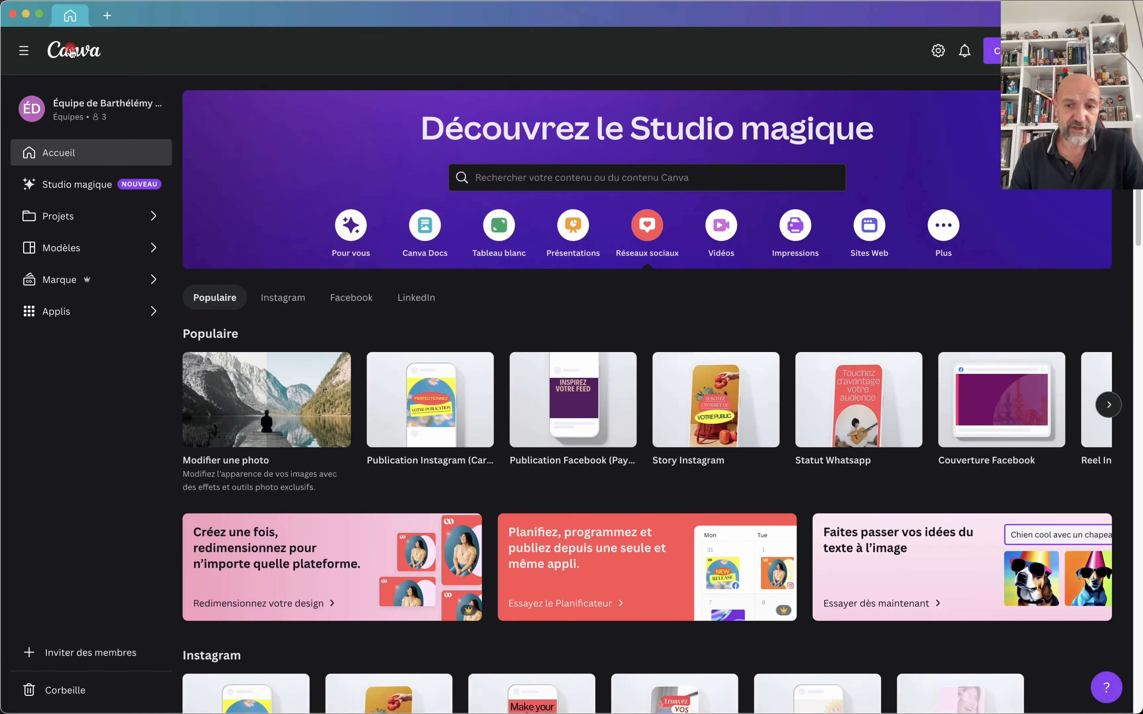
Create a new Instagram post and apply the "Choose Us Choose Health" fitness template.
{"action": "left_click", "coordinate": [441, 437]}
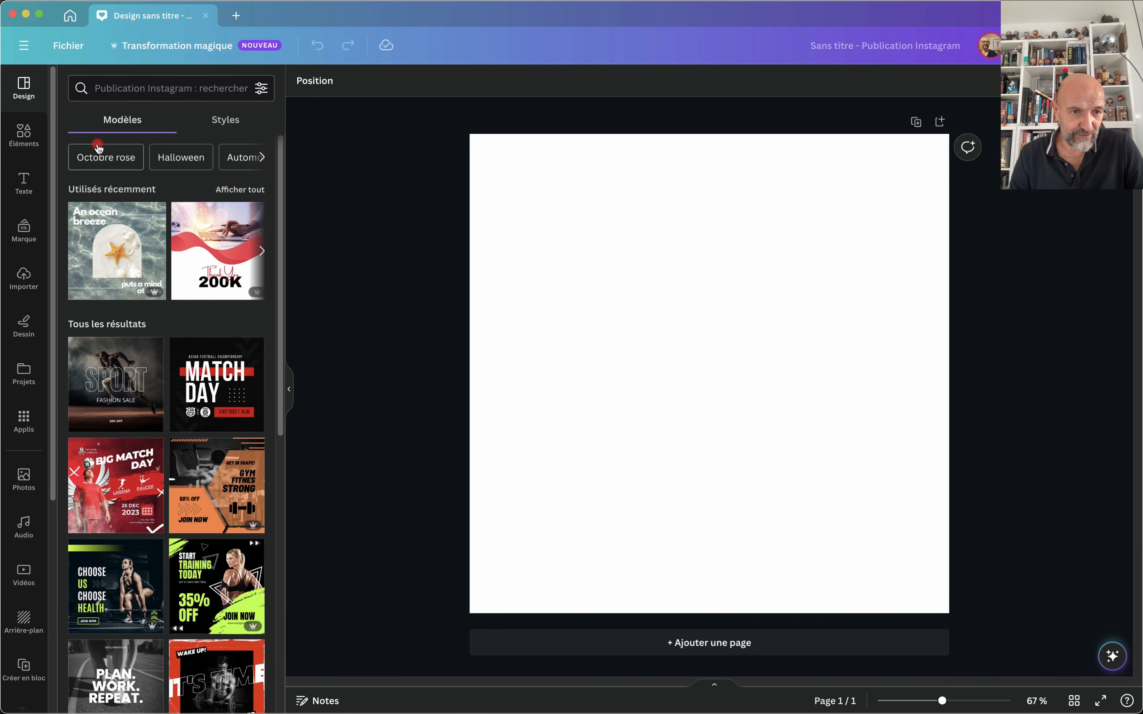
{"action": "scroll", "coordinate": [151, 363], "scroll_direction": "down", "scroll_amount": 2}
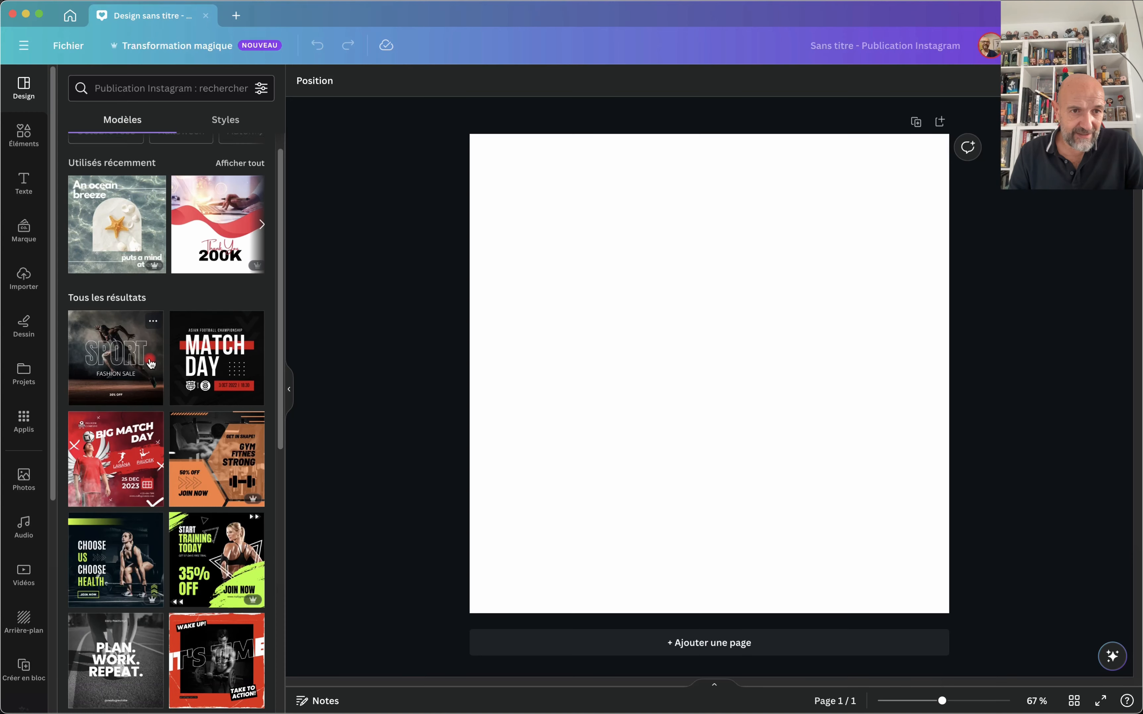
{"action": "scroll", "coordinate": [150, 363], "scroll_direction": "down", "scroll_amount": 10}
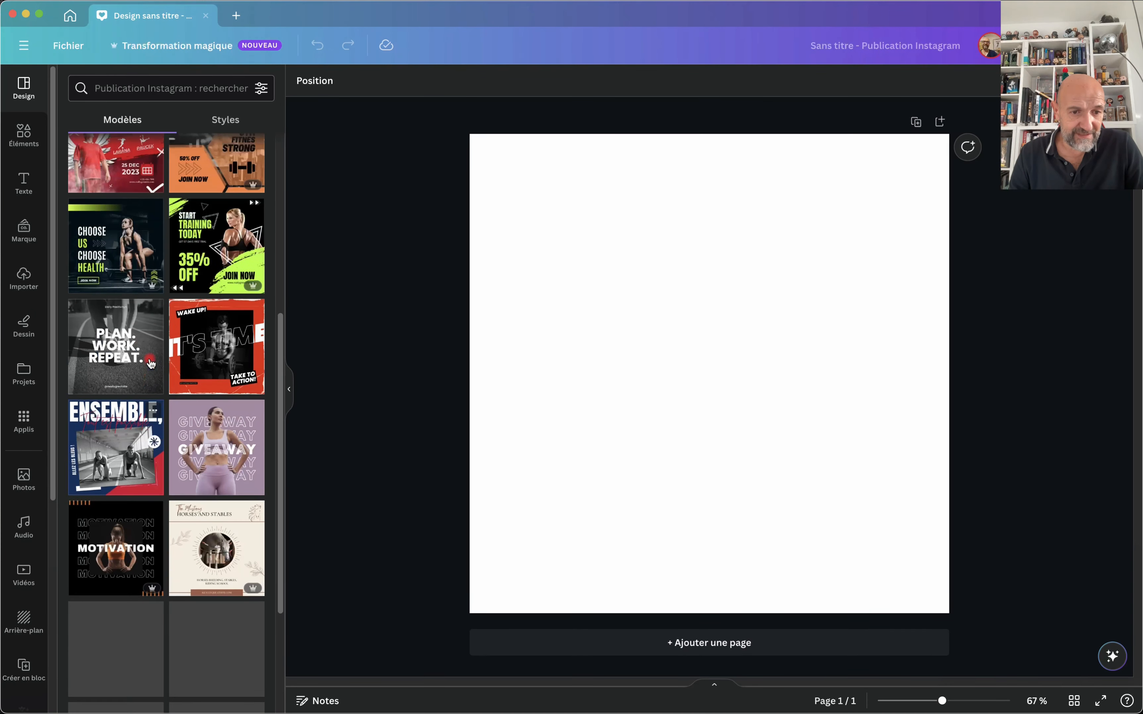
{"action": "scroll", "coordinate": [151, 364], "scroll_direction": "up", "scroll_amount": 3}
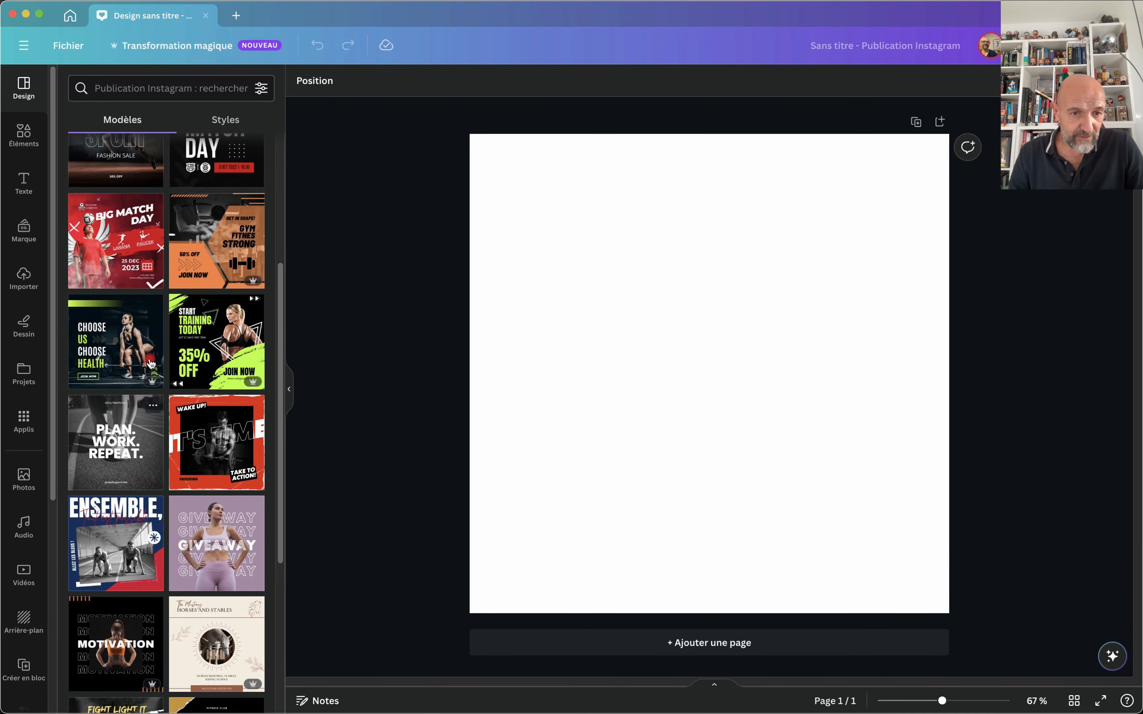
{"action": "left_click", "coordinate": [117, 337]}
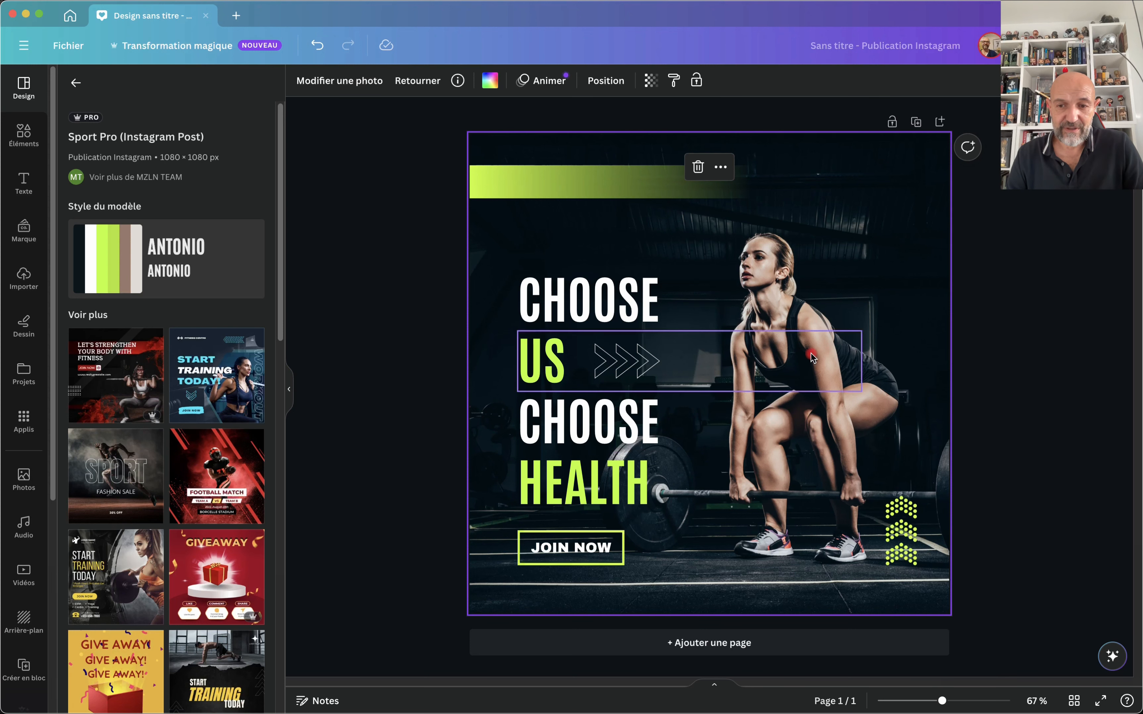
Detach the weightlifter from the background photo with Capture magique and move her toward the right side of the page.
{"action": "left_click", "coordinate": [367, 83]}
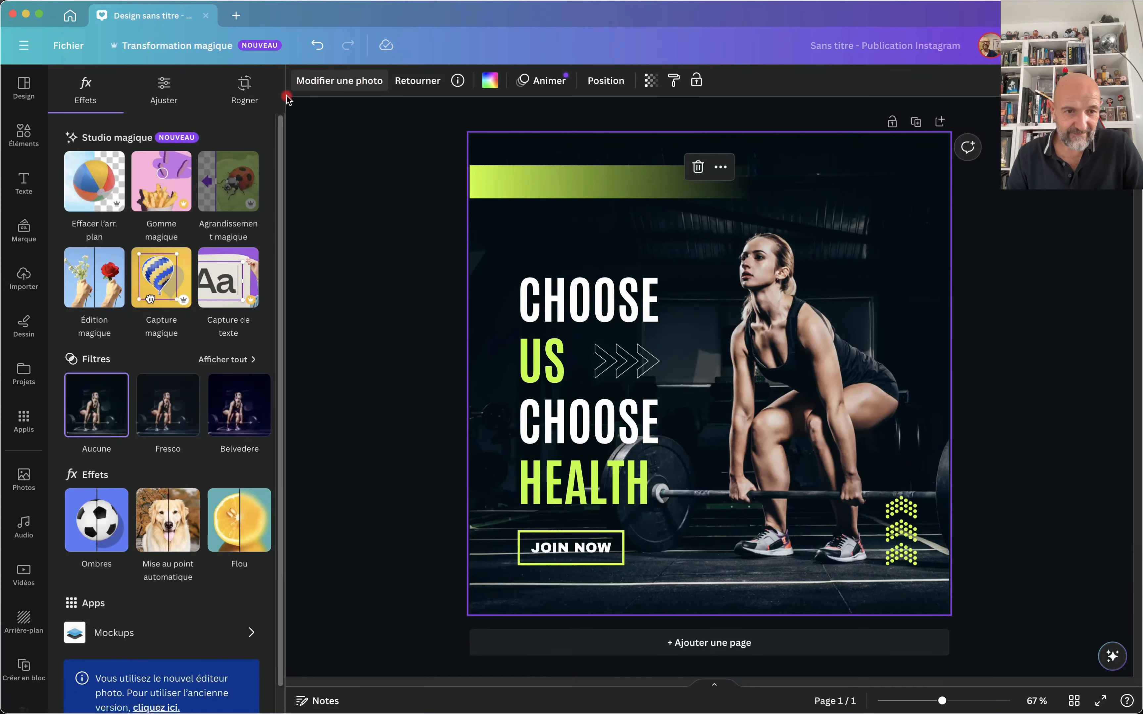
{"action": "left_click", "coordinate": [158, 293]}
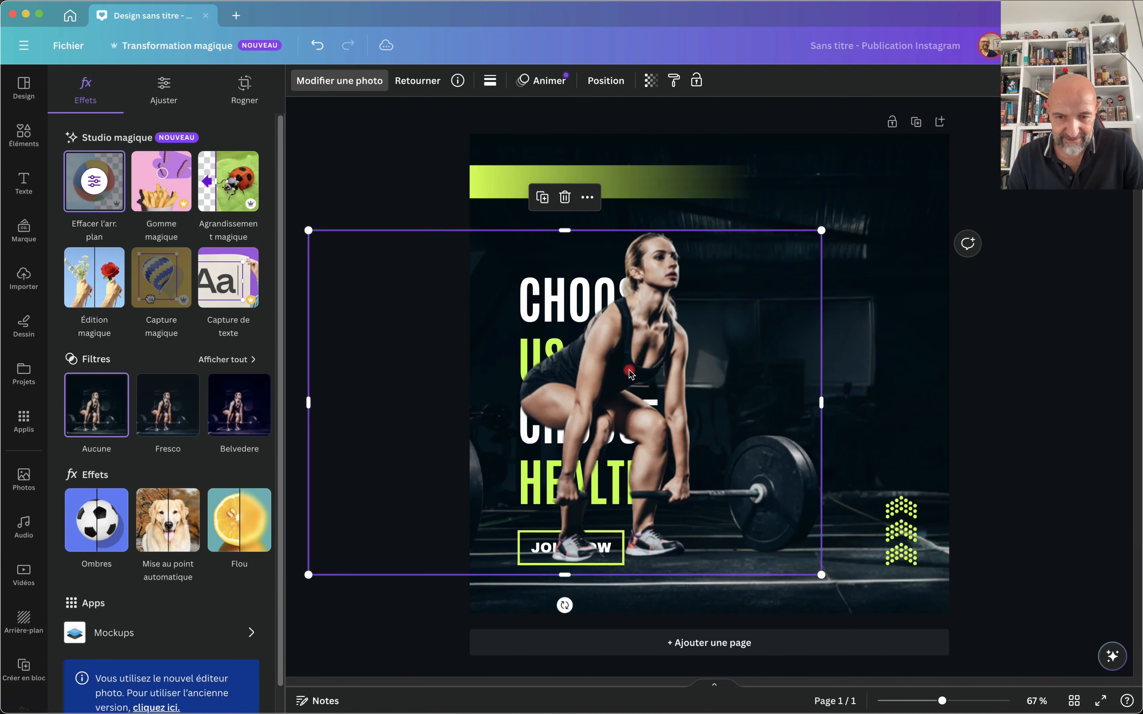
{"action": "left_click_drag", "start_coordinate": [630, 374], "coordinate": [766, 371]}
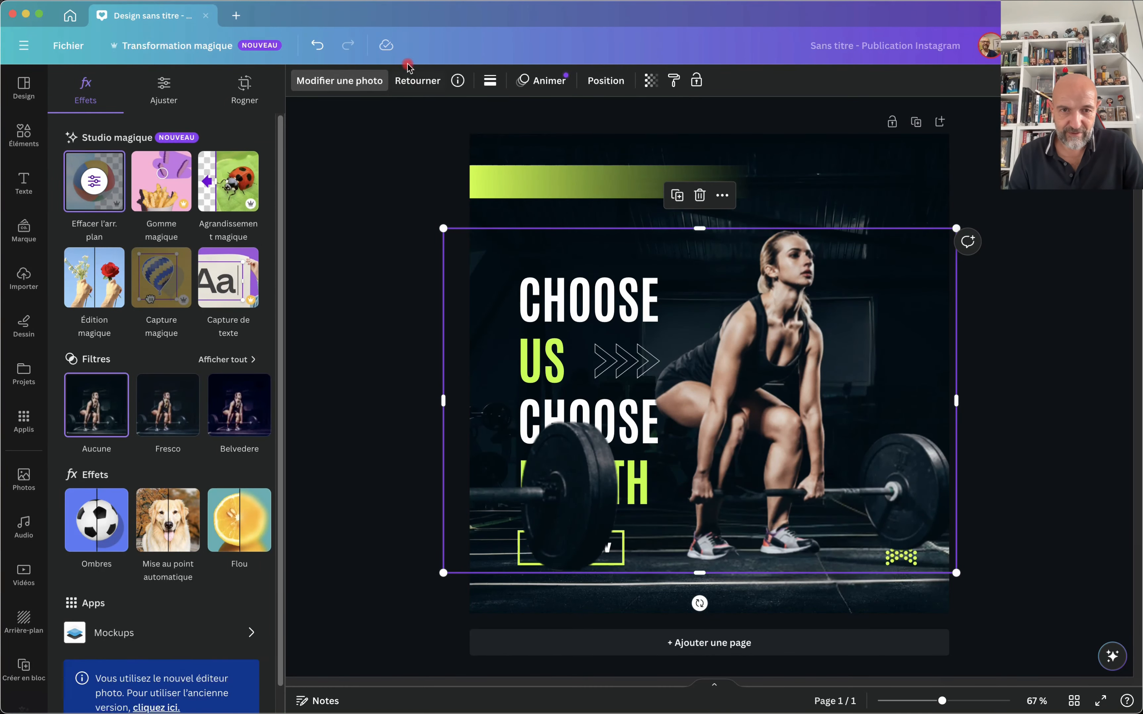
Flip the weightlifter cutout horizontally and reposition it at the bottom of the page, aligned with the left edge.
{"action": "left_click", "coordinate": [415, 81]}
{"action": "left_click", "coordinate": [404, 114]}
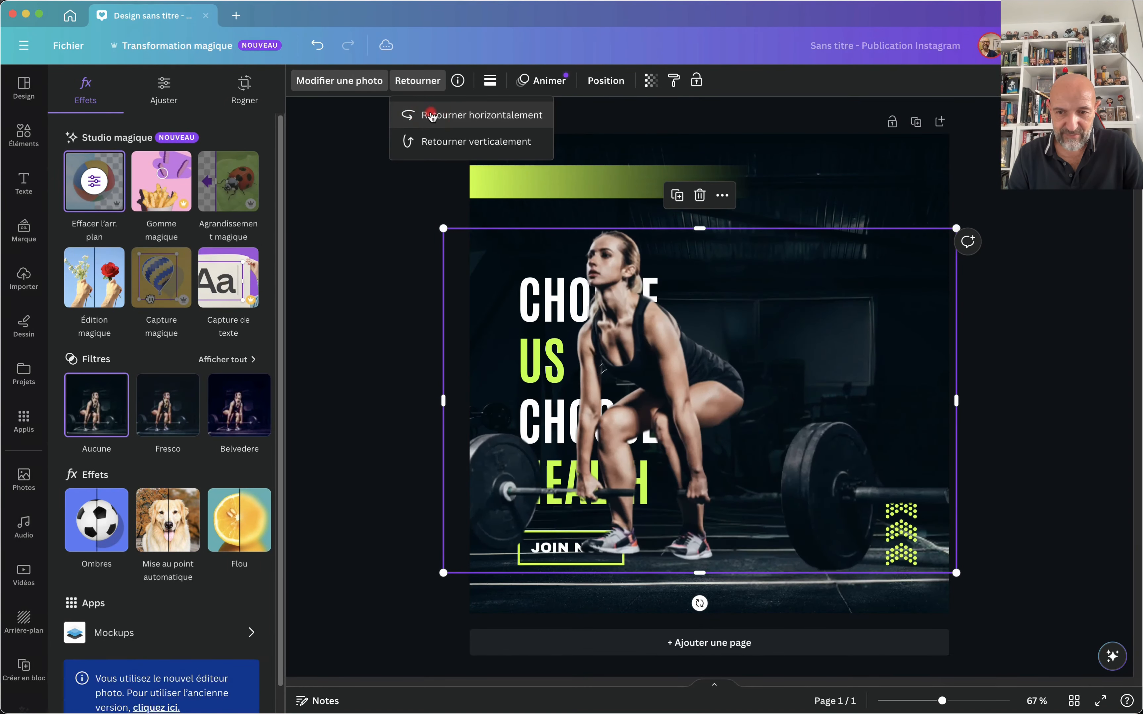
{"action": "left_click_drag", "start_coordinate": [662, 376], "coordinate": [628, 241]}
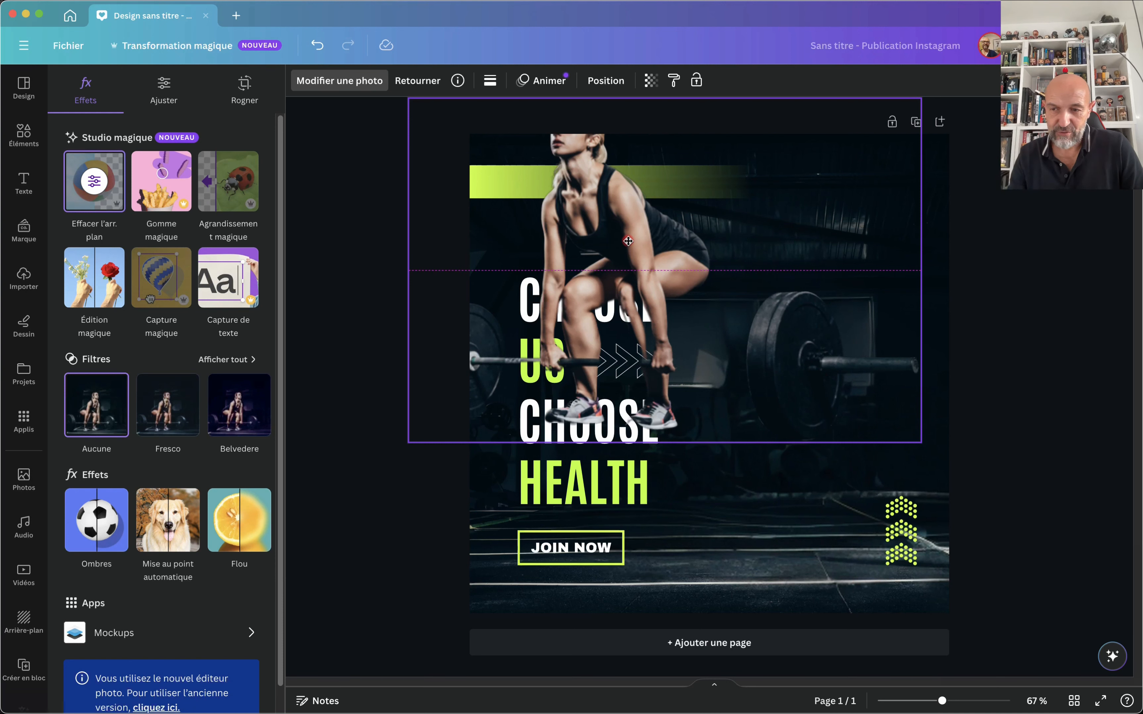
{"action": "left_click_drag", "start_coordinate": [628, 241], "coordinate": [729, 426]}
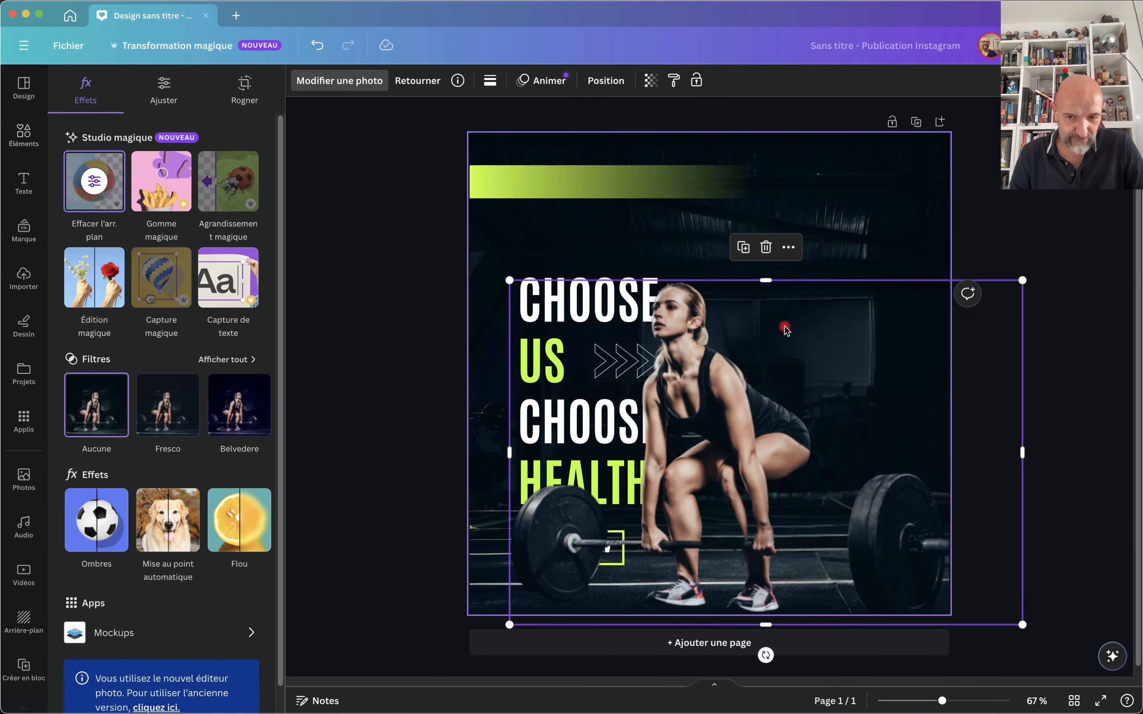
{"action": "left_click_drag", "start_coordinate": [730, 393], "coordinate": [690, 393]}
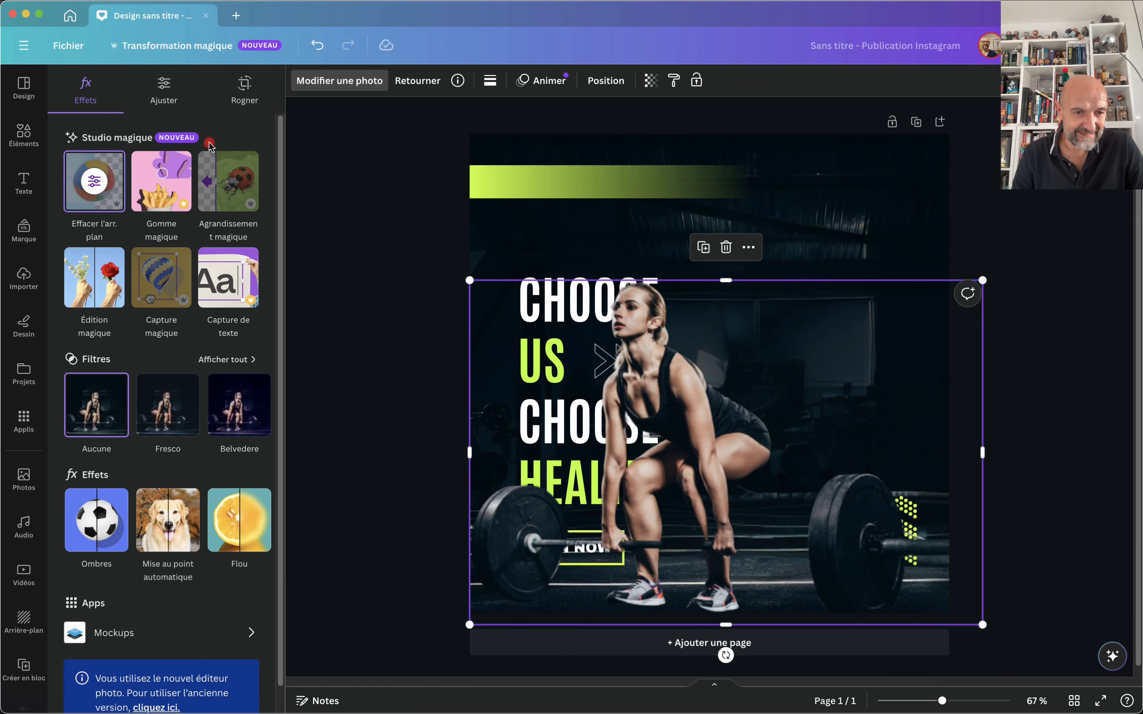
Close the fitness design and create another blank Instagram post.
{"action": "left_click", "coordinate": [205, 15]}
{"action": "left_click", "coordinate": [433, 409]}
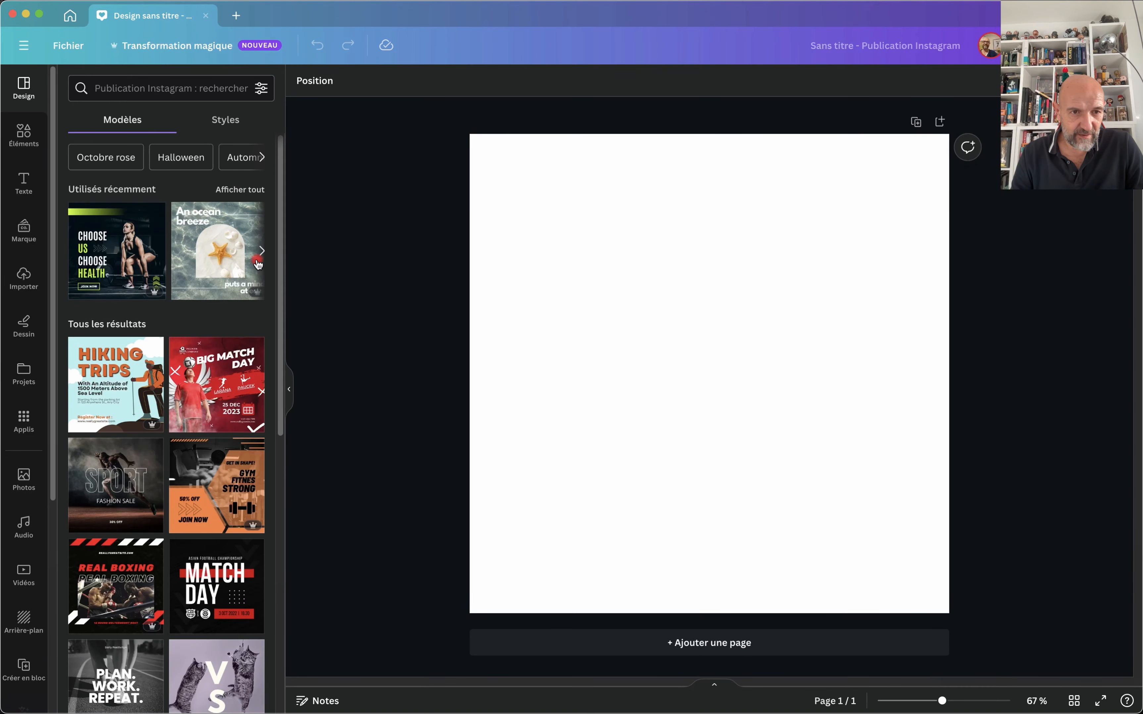
{"action": "left_click", "coordinate": [168, 88]}
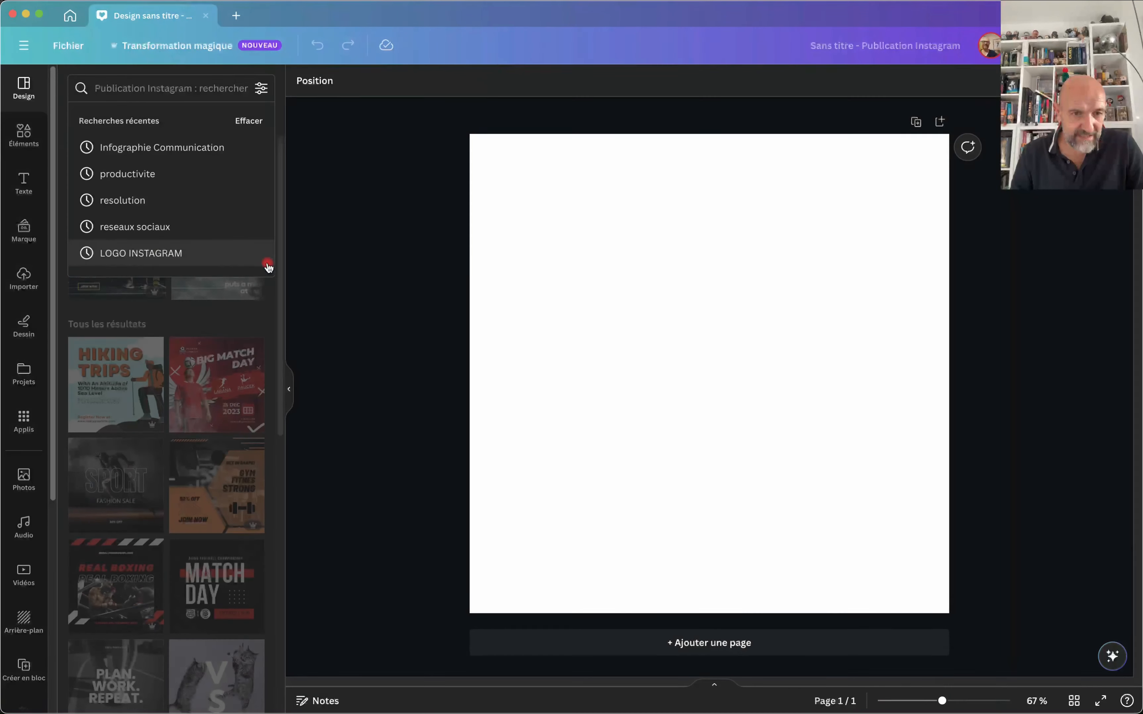
{"action": "left_click", "coordinate": [206, 453]}
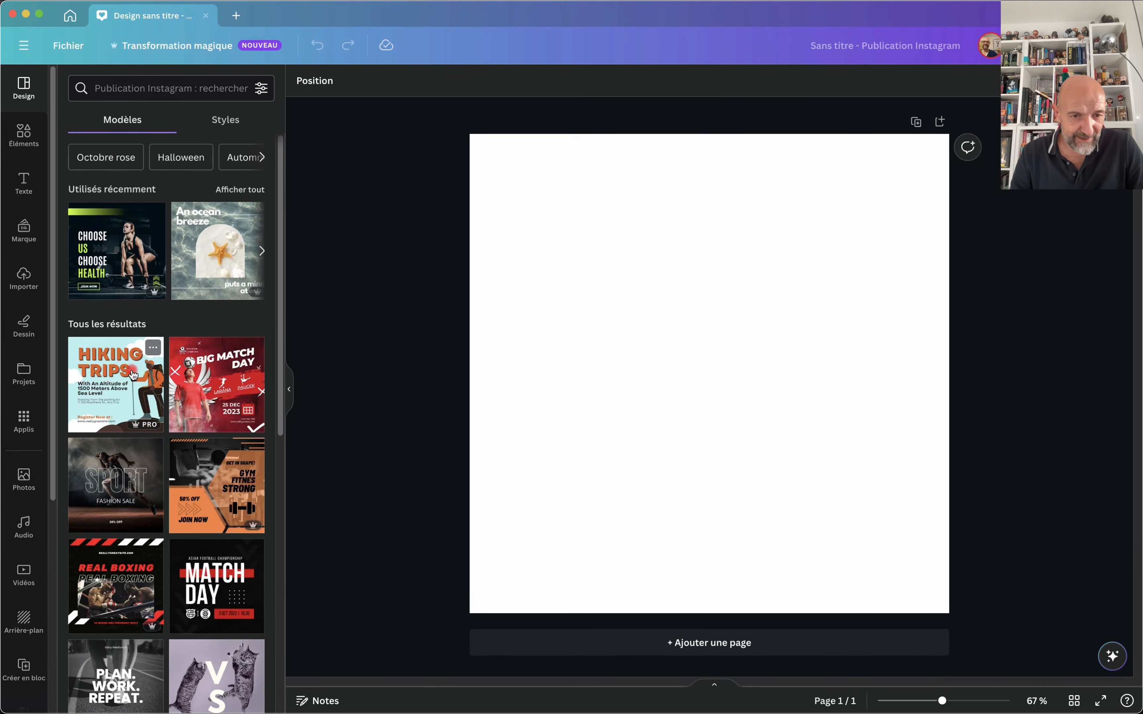
Apply the "Hiking Trips" template and nudge the hiker illustration slightly to the left.
{"action": "left_click", "coordinate": [152, 386]}
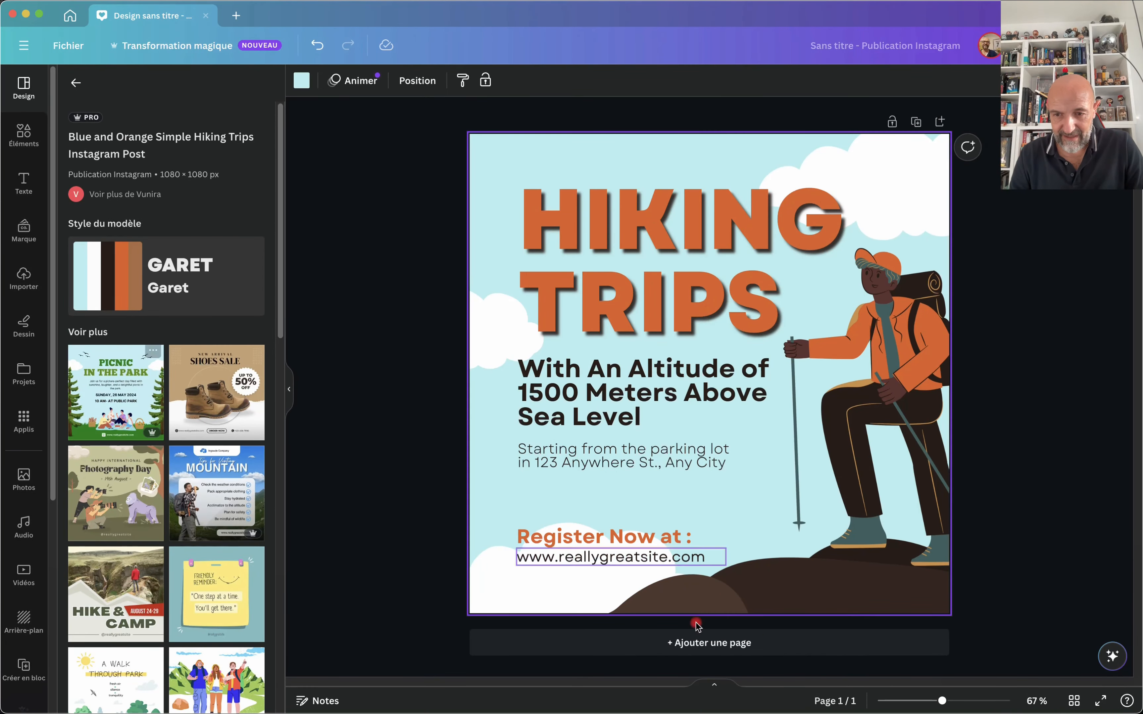
{"action": "left_click", "coordinate": [856, 357]}
{"action": "left_click_drag", "start_coordinate": [854, 353], "coordinate": [851, 355]}
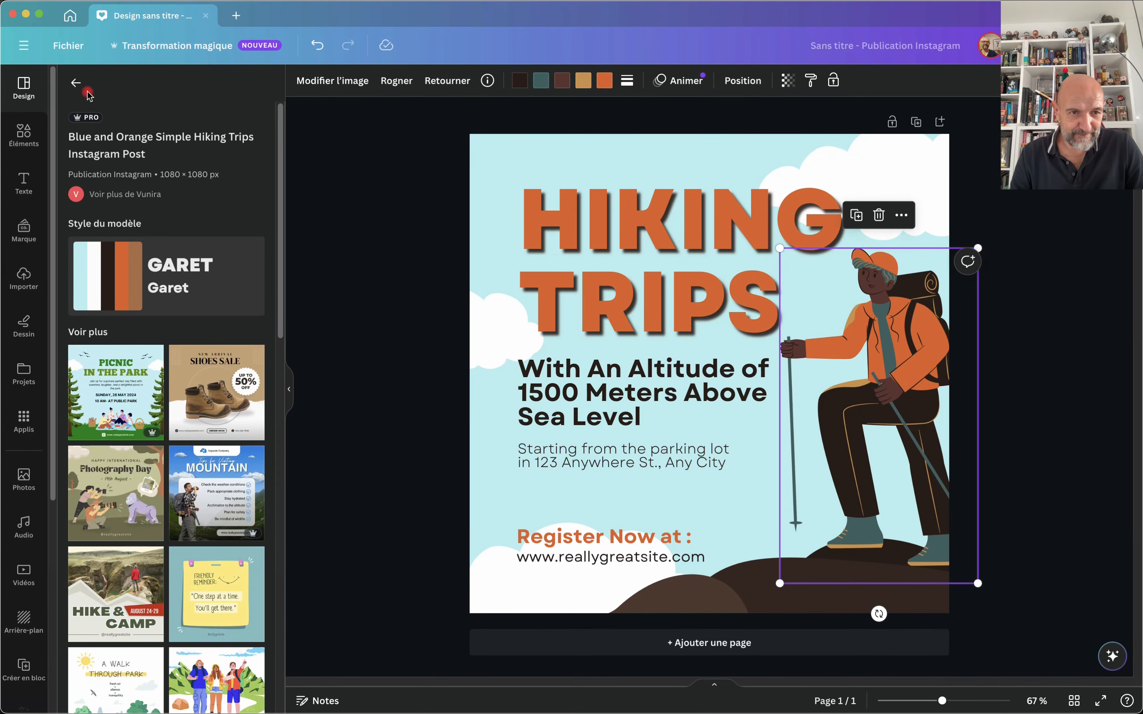
Replace the page's design with the "Cat Versus Cat Pink Social Media Graphic" template.
{"action": "left_click", "coordinate": [77, 86]}
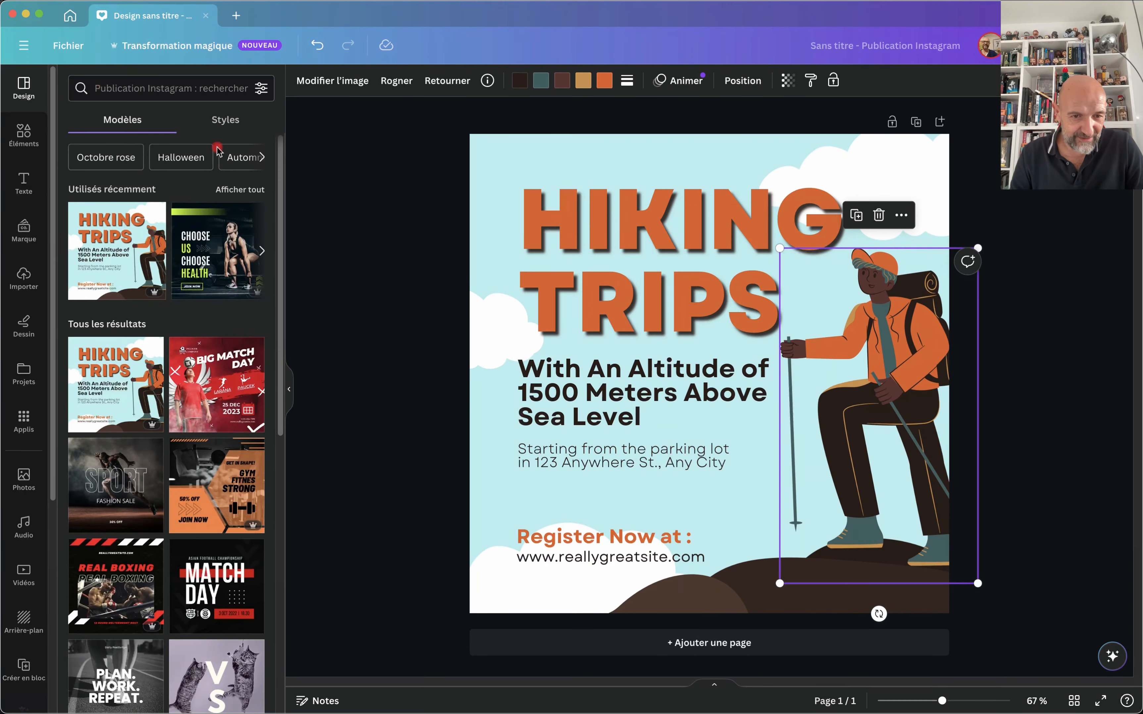
{"action": "scroll", "coordinate": [158, 548], "scroll_direction": "down", "scroll_amount": 4}
{"action": "scroll", "coordinate": [158, 548], "scroll_direction": "down", "scroll_amount": 5}
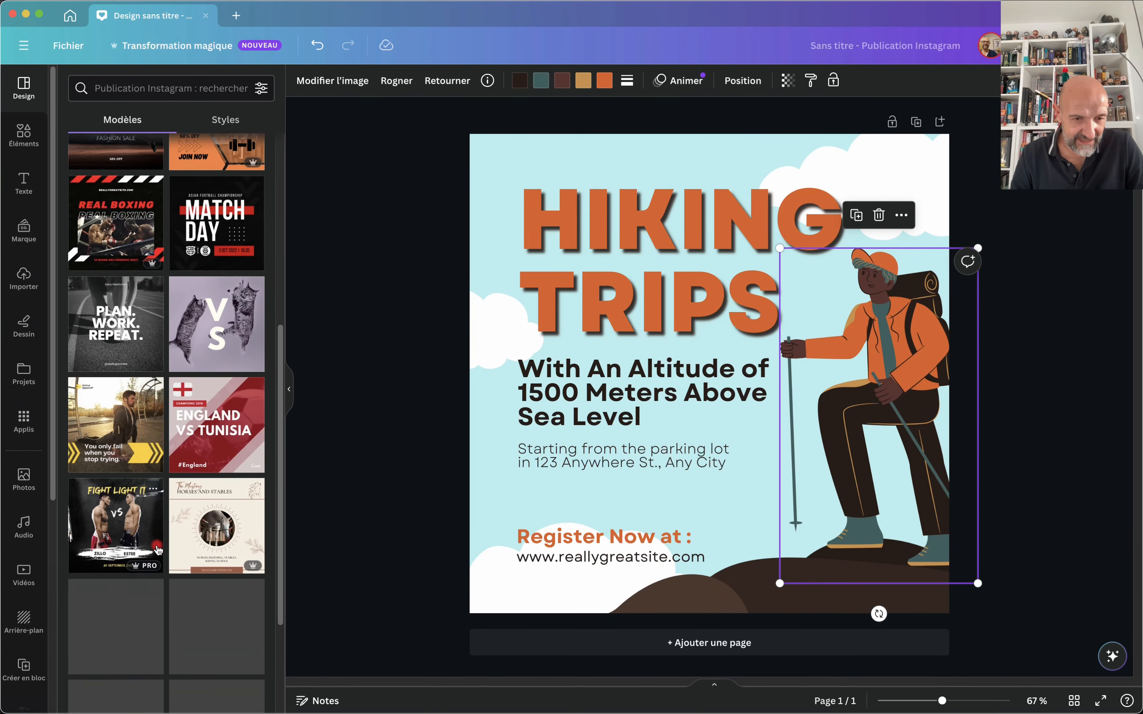
{"action": "left_click", "coordinate": [211, 250]}
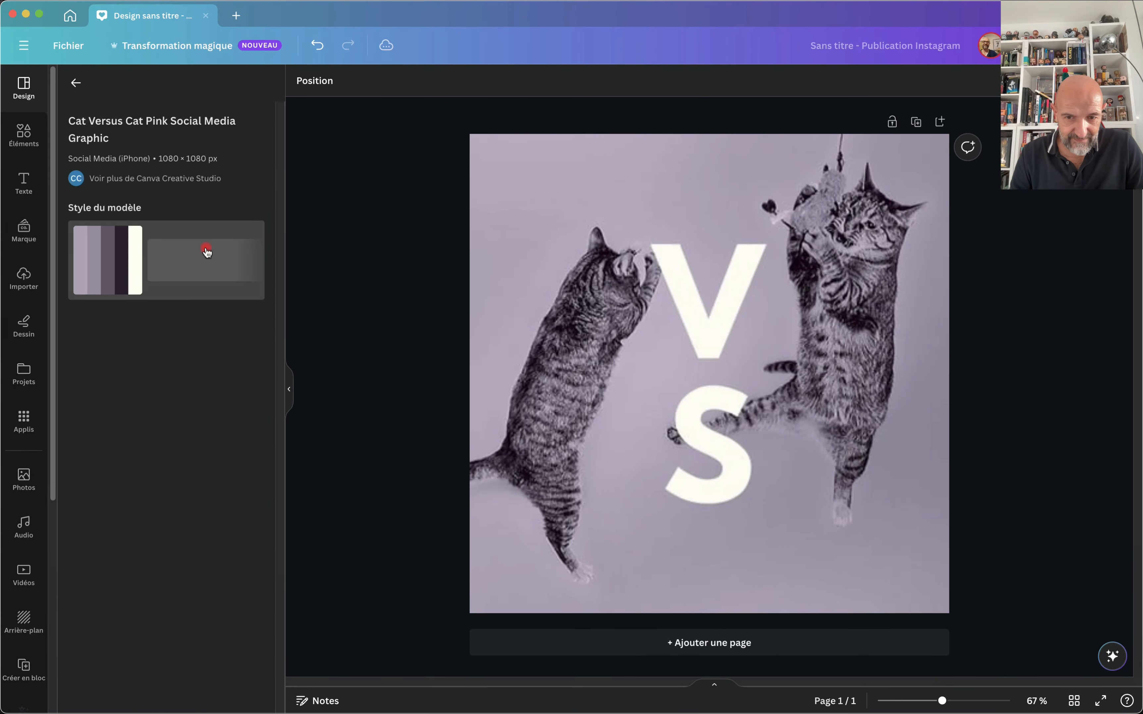
Move the VS text down to the page's lower edge, clear of the space between the cats.
{"action": "left_click", "coordinate": [576, 390]}
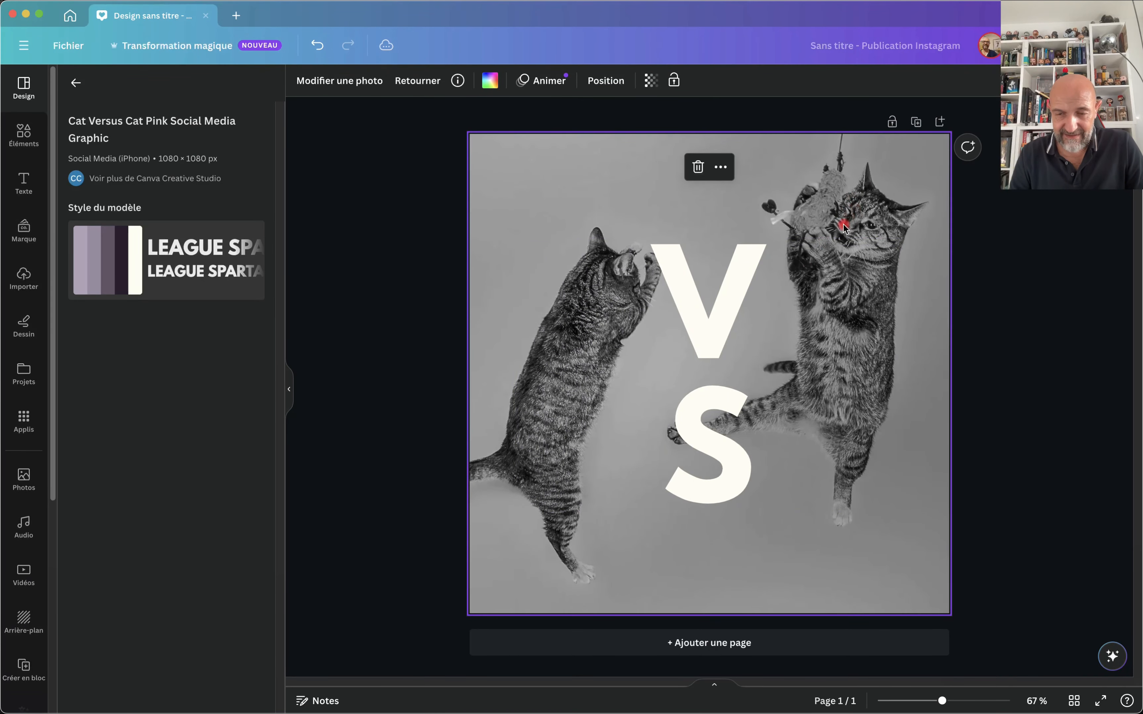
{"action": "left_click", "coordinate": [678, 322]}
{"action": "left_click_drag", "start_coordinate": [678, 322], "coordinate": [750, 536]}
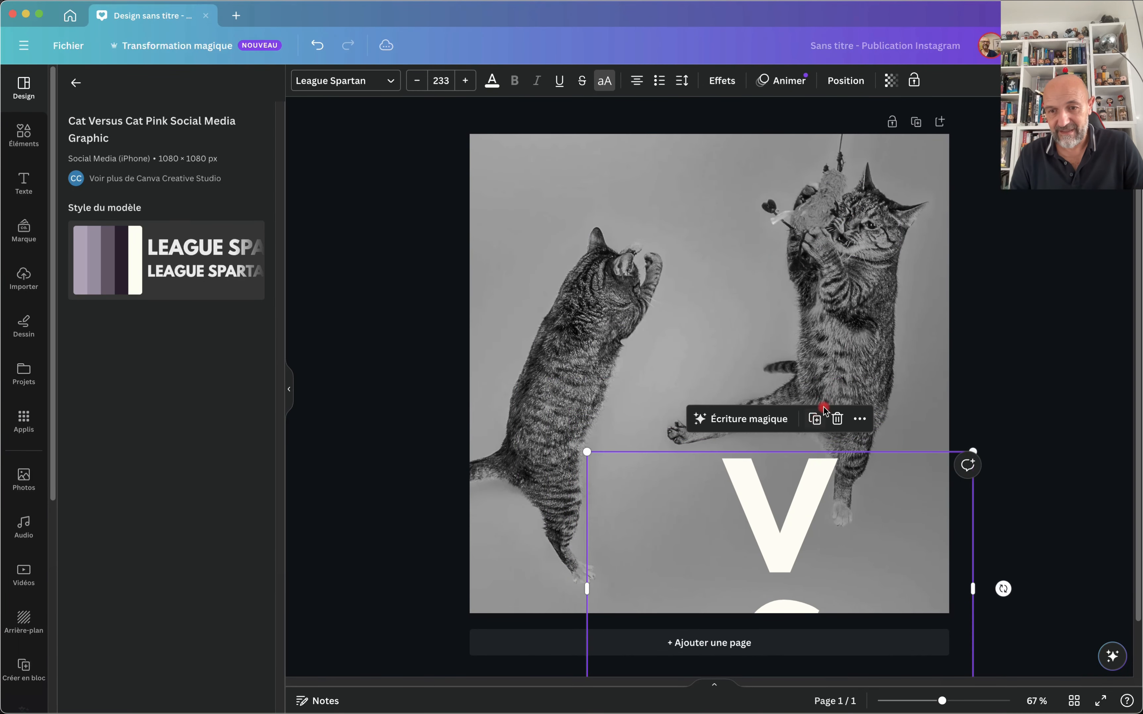
{"action": "left_click", "coordinate": [798, 298]}
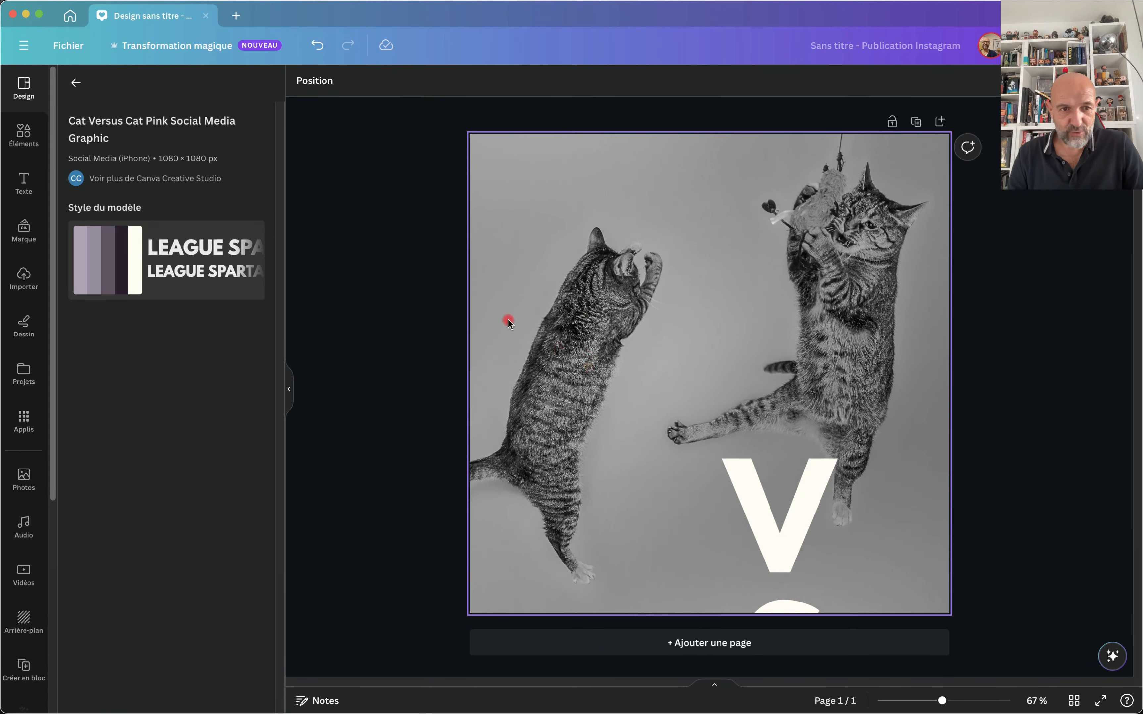
{"action": "left_click", "coordinate": [76, 83]}
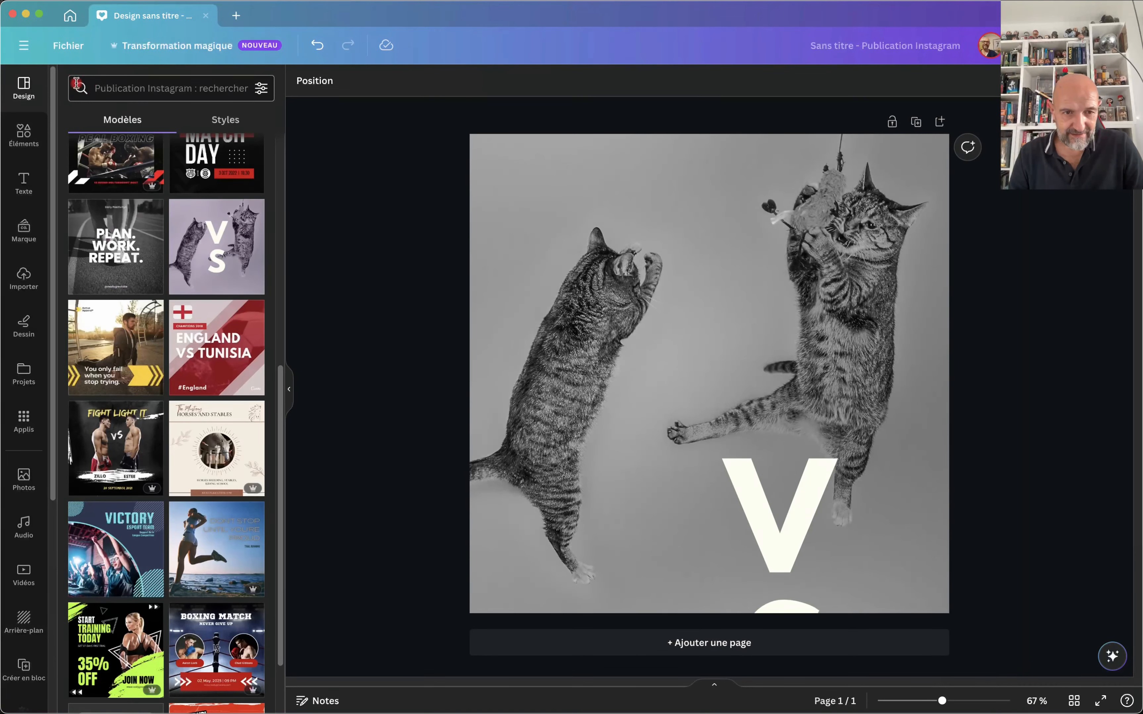
Detach both cats from the background photo with Capture magique.
{"action": "left_click", "coordinate": [789, 251]}
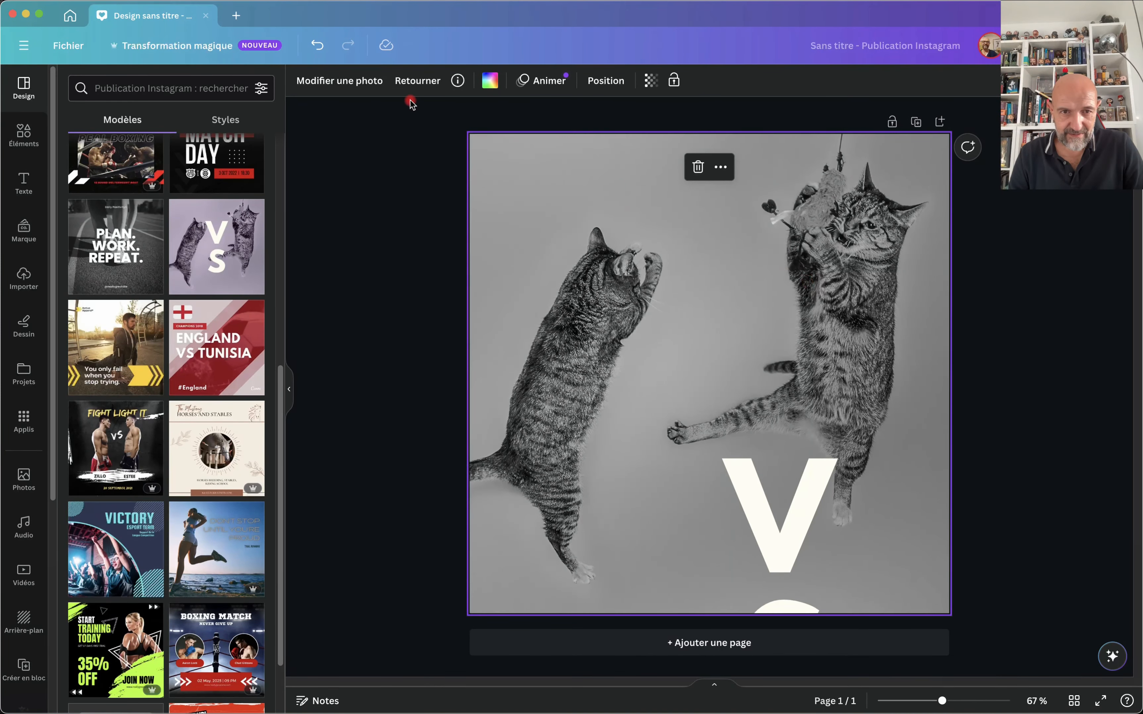
{"action": "left_click", "coordinate": [343, 79]}
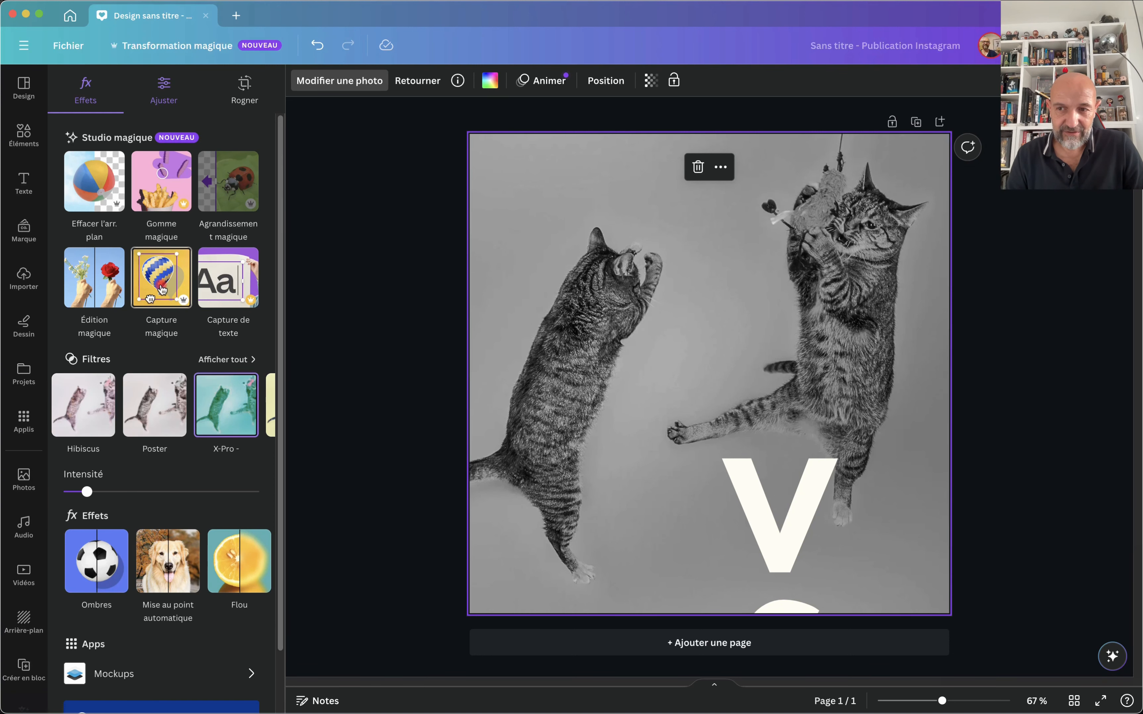
{"action": "left_click", "coordinate": [161, 279]}
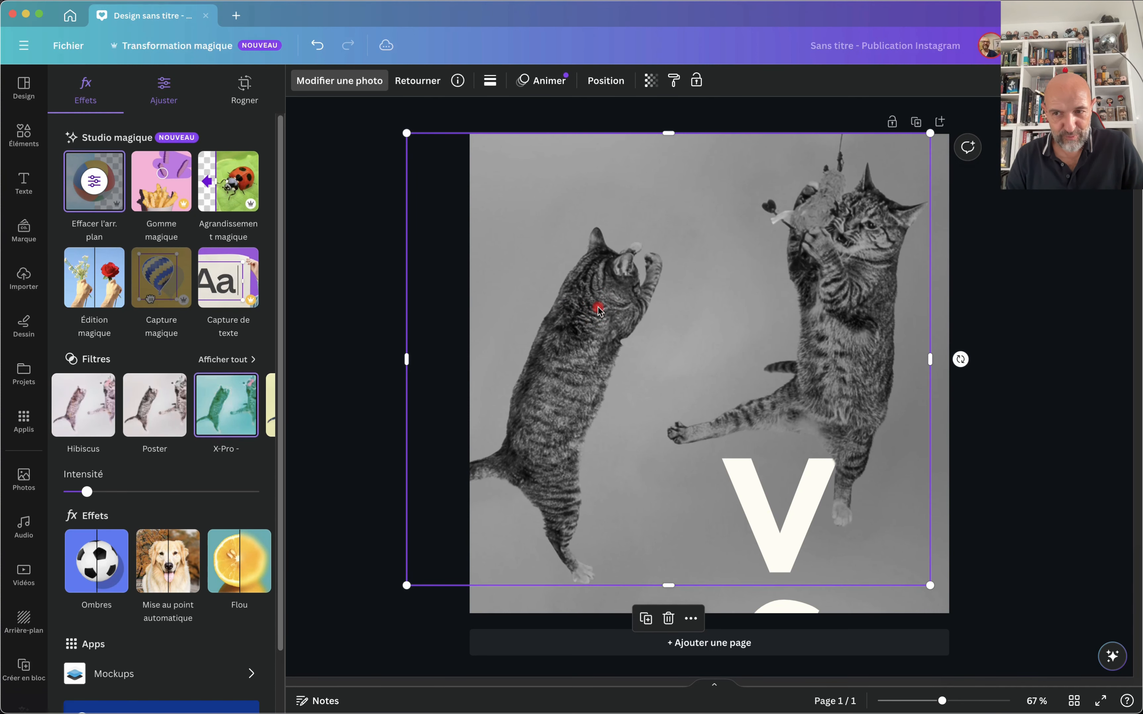
Shrink the cats cutout to fit within the page width and center it near the top of the page.
{"action": "left_click_drag", "start_coordinate": [598, 310], "coordinate": [636, 314]}
{"action": "scroll", "coordinate": [635, 315], "scroll_direction": "down", "scroll_amount": 2}
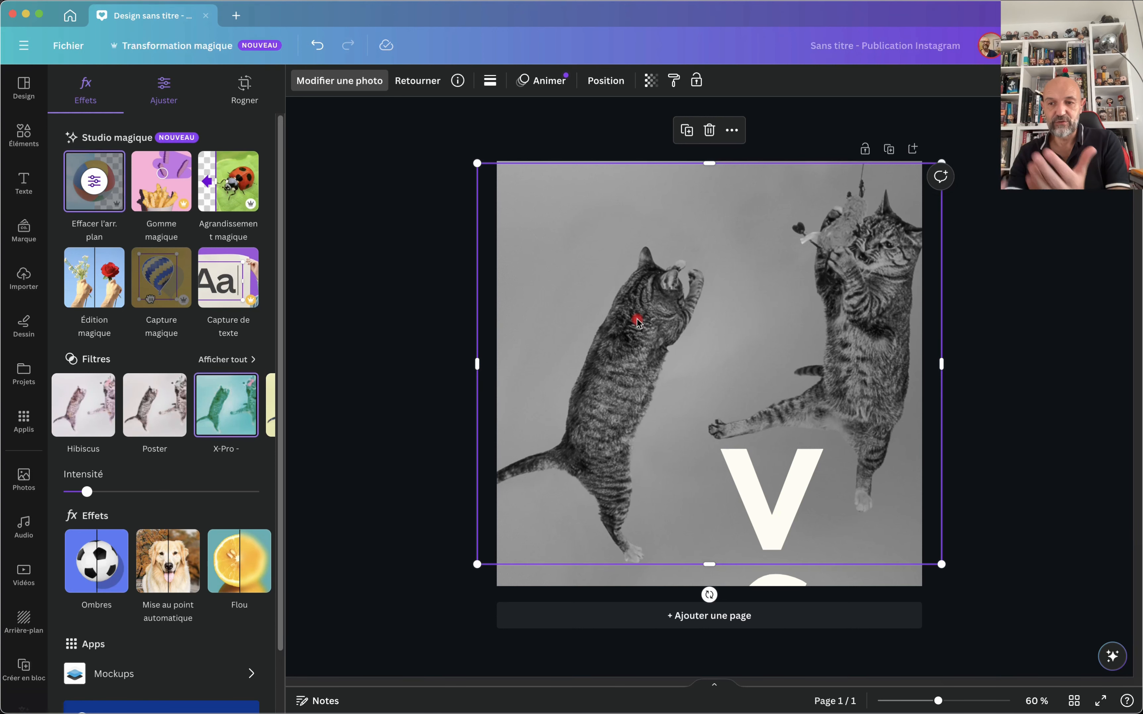
{"action": "left_click_drag", "start_coordinate": [643, 332], "coordinate": [622, 344]}
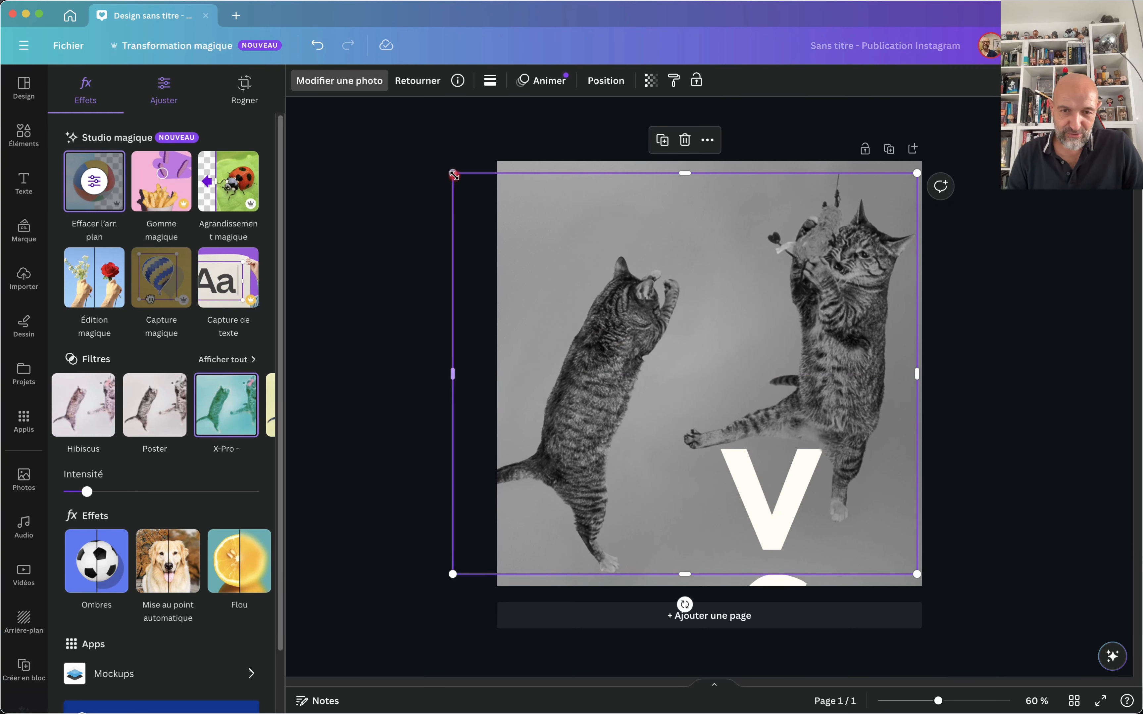
{"action": "left_click_drag", "start_coordinate": [453, 175], "coordinate": [524, 217]}
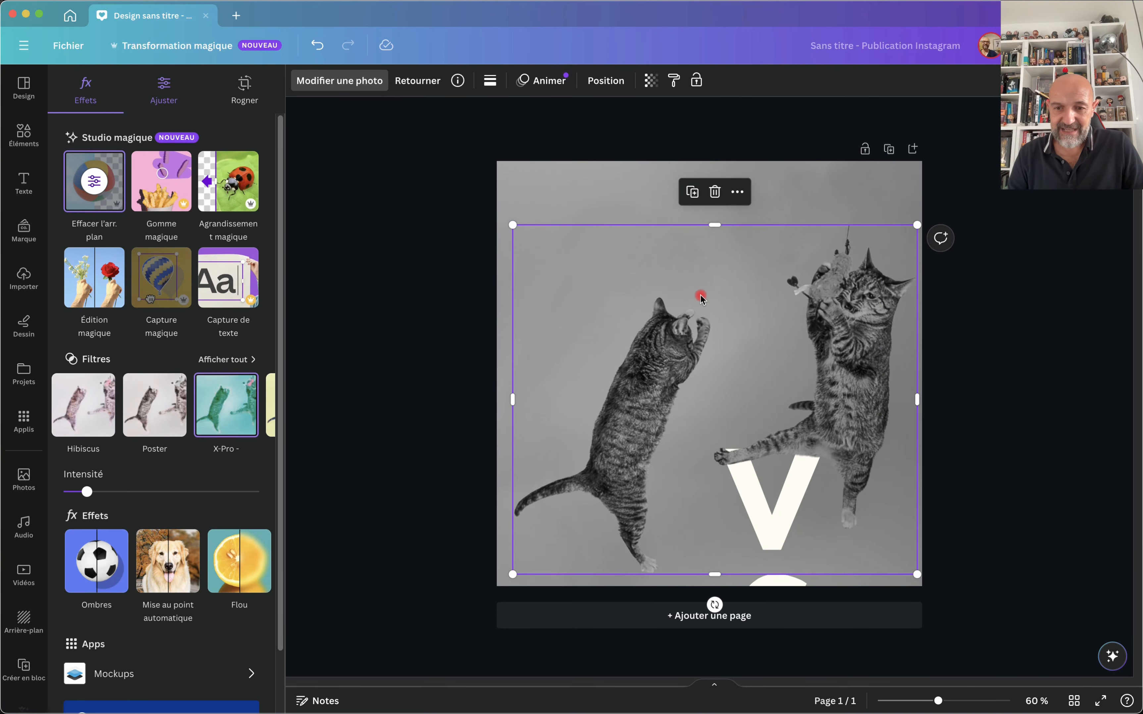
{"action": "left_click_drag", "start_coordinate": [677, 380], "coordinate": [675, 325]}
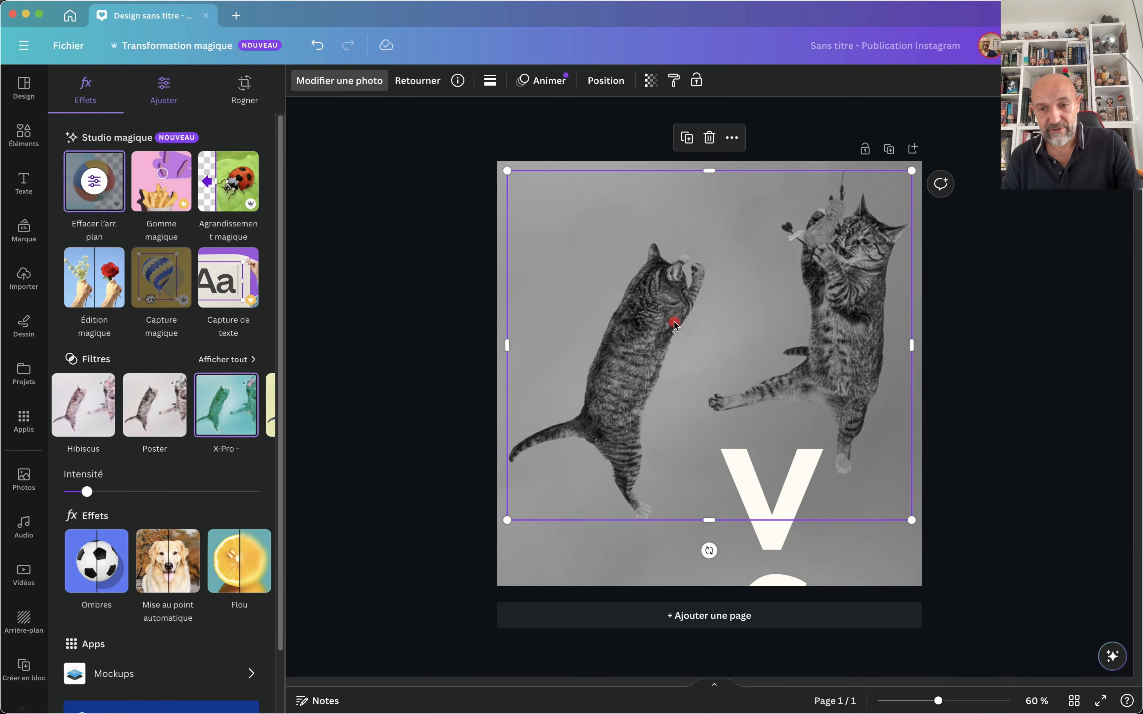
Crop a duplicate of the cats cutout to the toy-holding cat and place it at the page's left, over the other cat's tail.
{"action": "key", "text": "super+d"}
{"action": "mouse_move", "coordinate": [674, 322]}
{"action": "left_mouse_down"}
{"action": "mouse_move", "coordinate": [753, 370]}
{"action": "mouse_move", "coordinate": [671, 478]}
{"action": "mouse_move", "coordinate": [707, 330]}
{"action": "mouse_move", "coordinate": [694, 325]}
{"action": "left_mouse_up"}
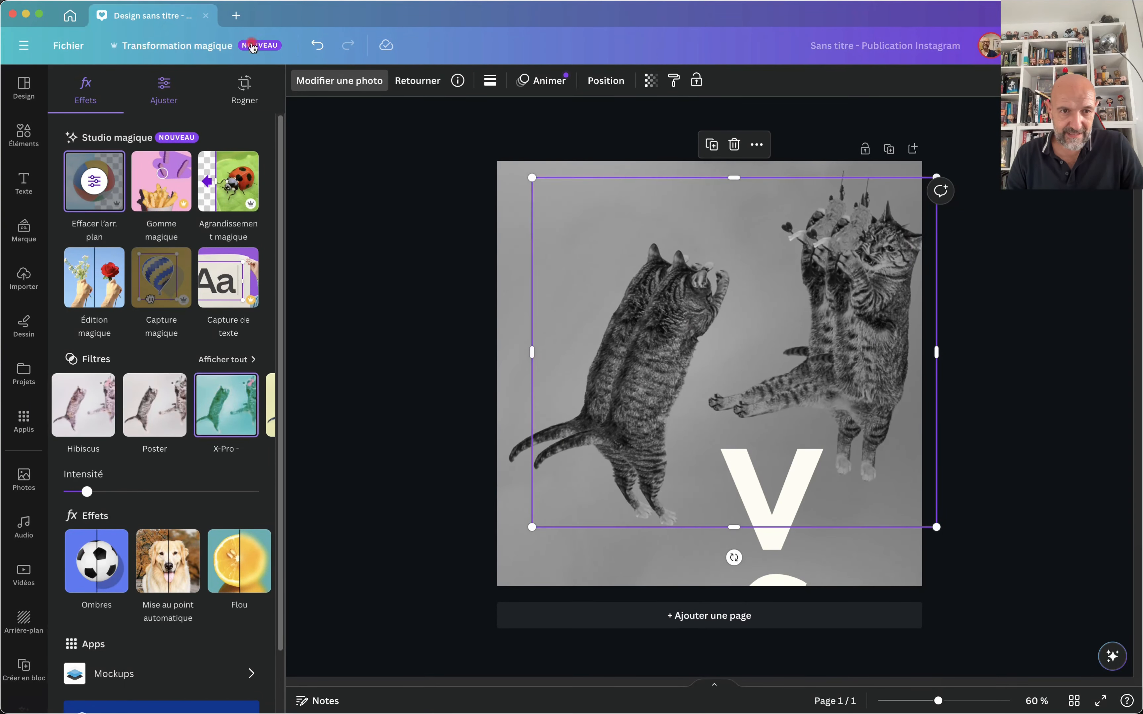
{"action": "left_click", "coordinate": [244, 91]}
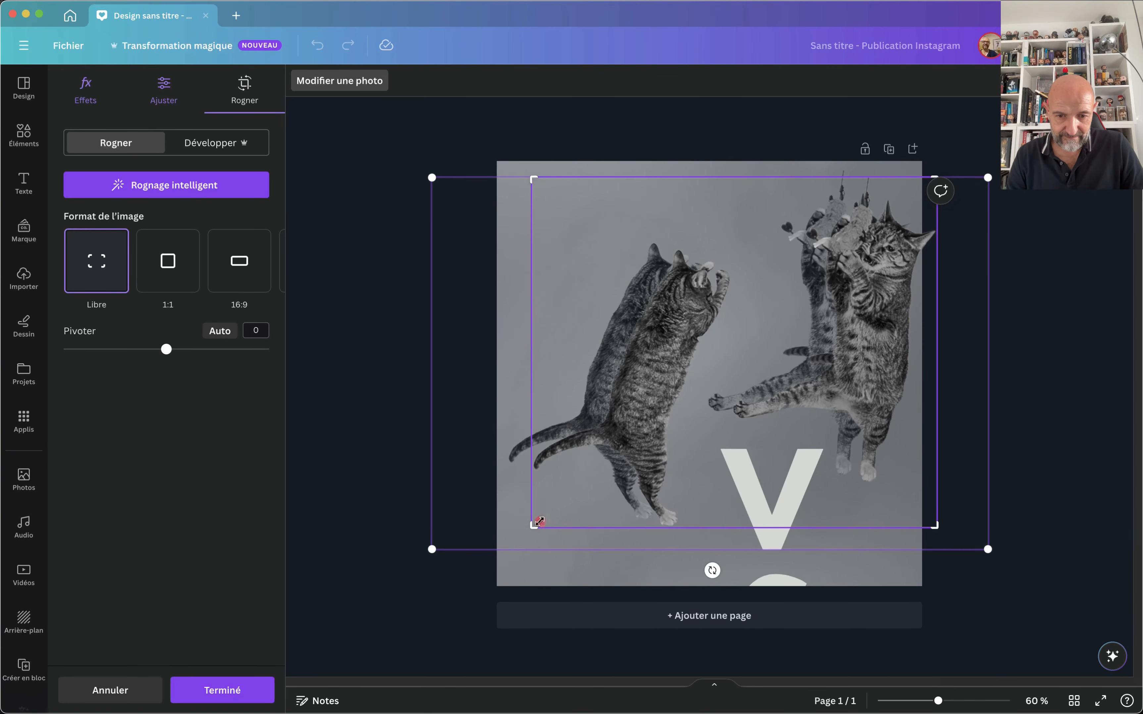
{"action": "left_click_drag", "start_coordinate": [534, 523], "coordinate": [733, 510]}
{"action": "key", "text": "Return"}
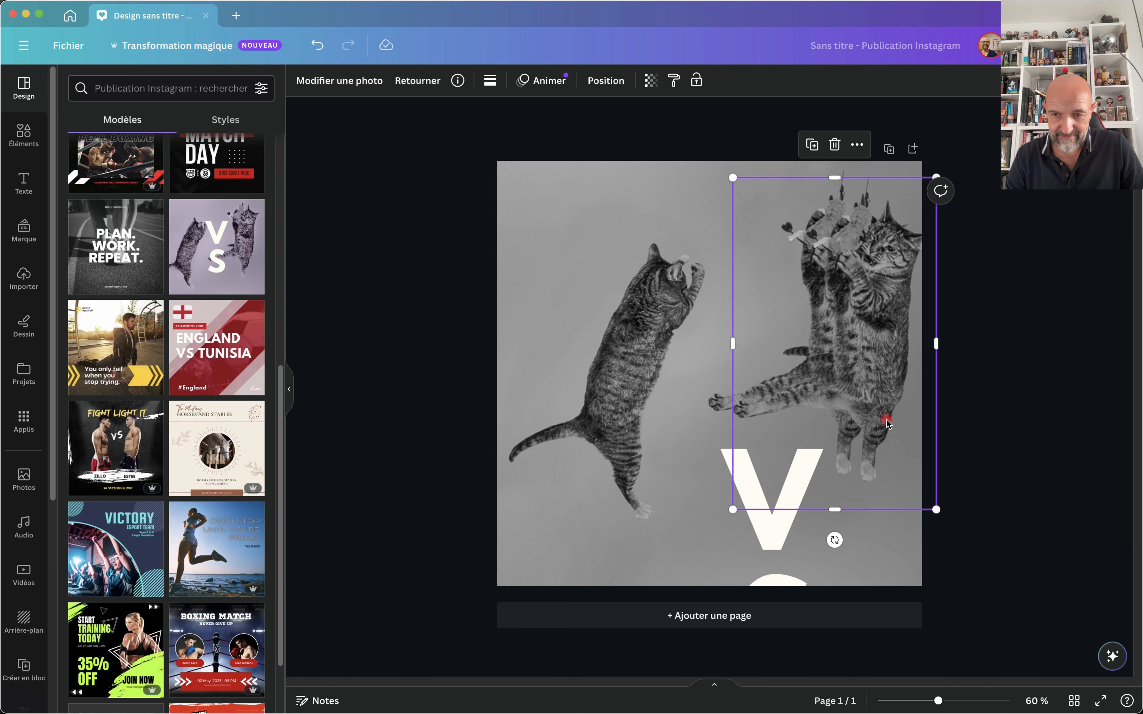
{"action": "left_click_drag", "start_coordinate": [879, 392], "coordinate": [565, 426]}
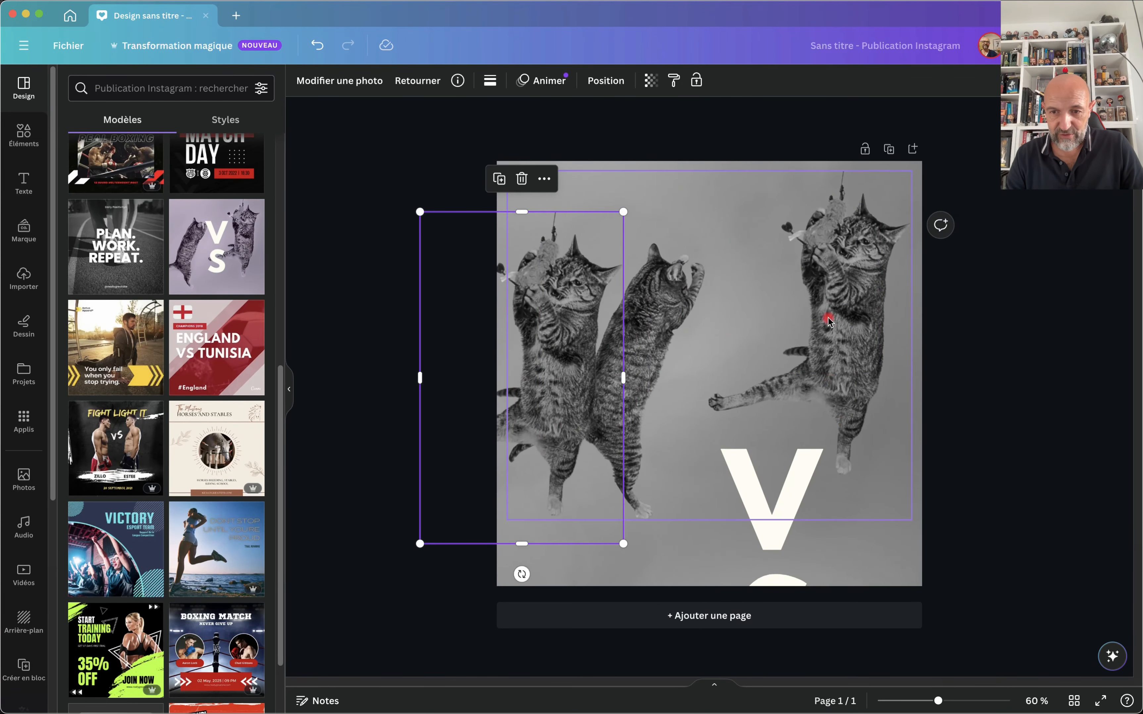
Crop the original cats cutout to the back-facing cat, removing the toy-holding cat from it.
{"action": "left_click", "coordinate": [829, 312]}
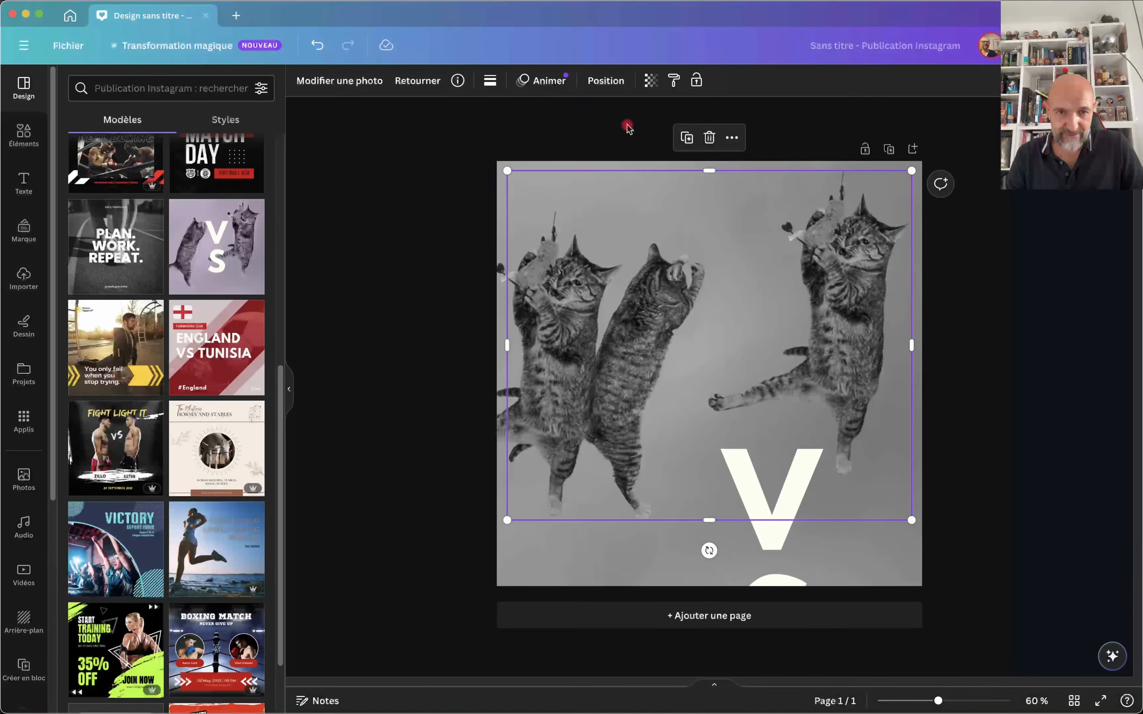
{"action": "double_click", "coordinate": [853, 354]}
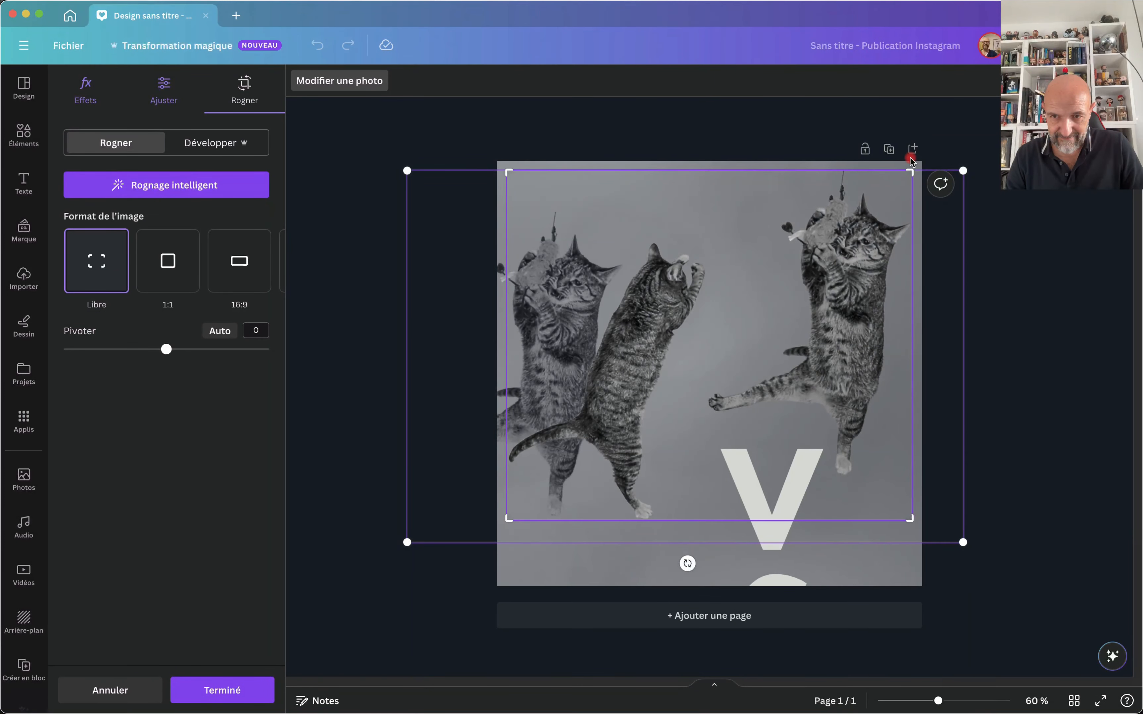
{"action": "left_click_drag", "start_coordinate": [910, 173], "coordinate": [705, 193]}
{"action": "left_click", "coordinate": [722, 211]}
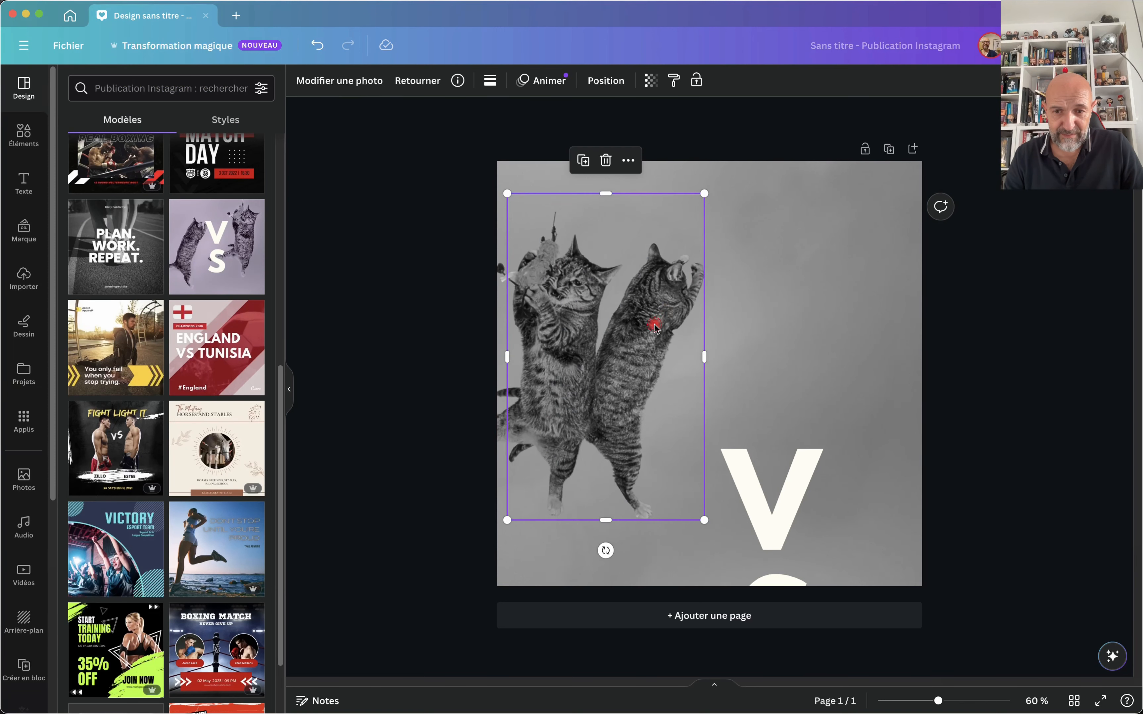
Swap the two cats, placing the back-facing one at the page's left and the toy-holding one at its right.
{"action": "left_click_drag", "start_coordinate": [657, 325], "coordinate": [755, 318]}
{"action": "left_click_drag", "start_coordinate": [539, 341], "coordinate": [869, 341]}
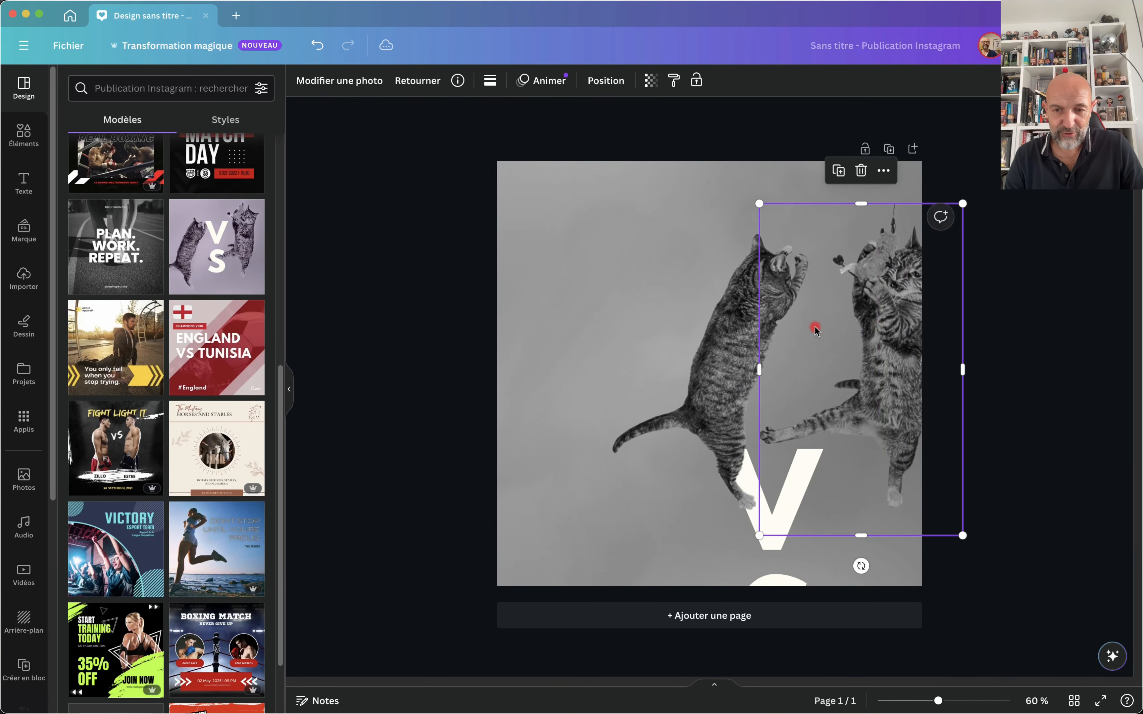
{"action": "left_click_drag", "start_coordinate": [709, 357], "coordinate": [572, 345]}
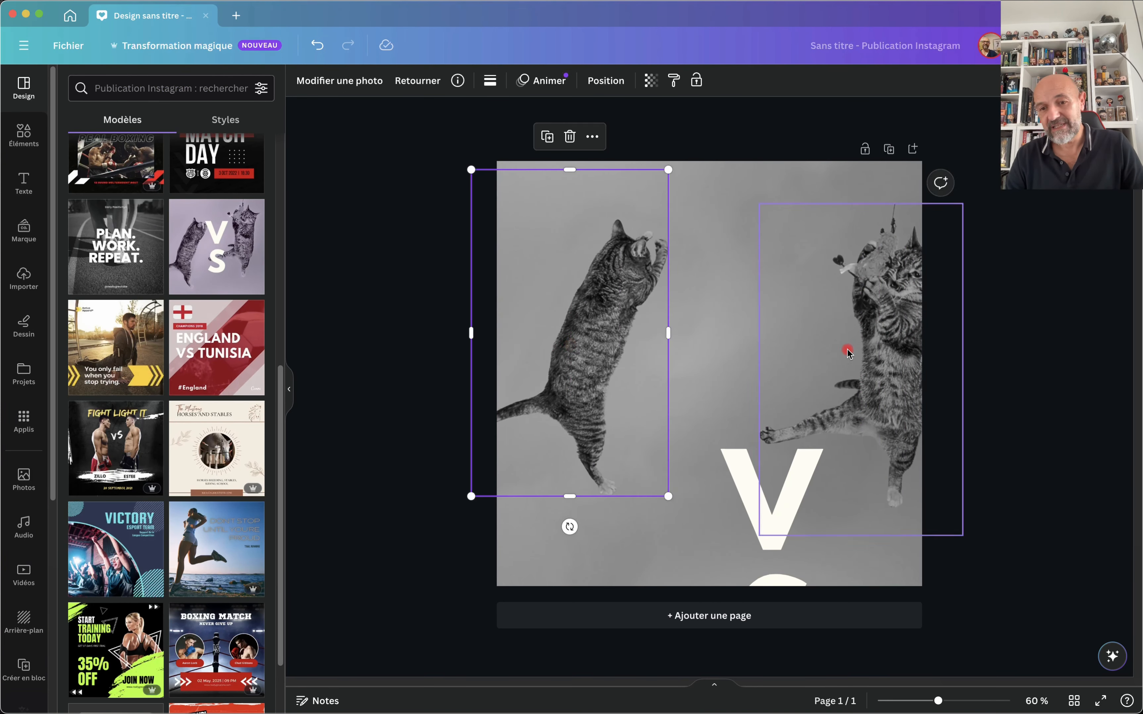
{"action": "left_click_drag", "start_coordinate": [847, 348], "coordinate": [822, 355]}
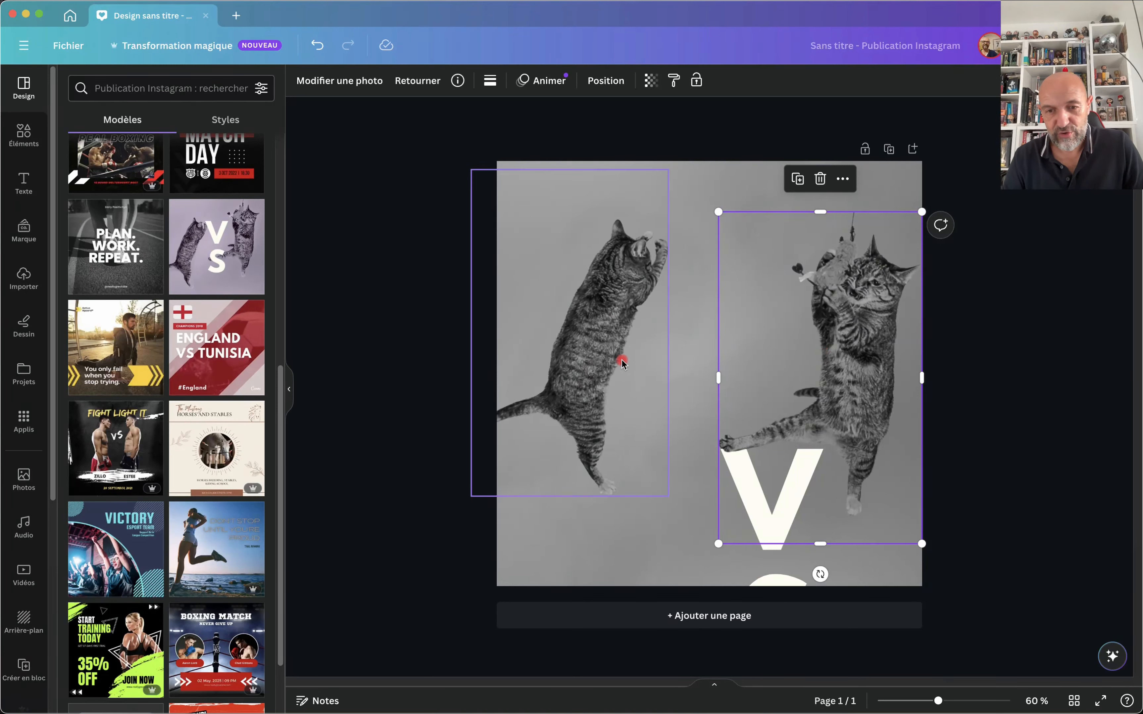
{"action": "left_click_drag", "start_coordinate": [609, 341], "coordinate": [642, 317]}
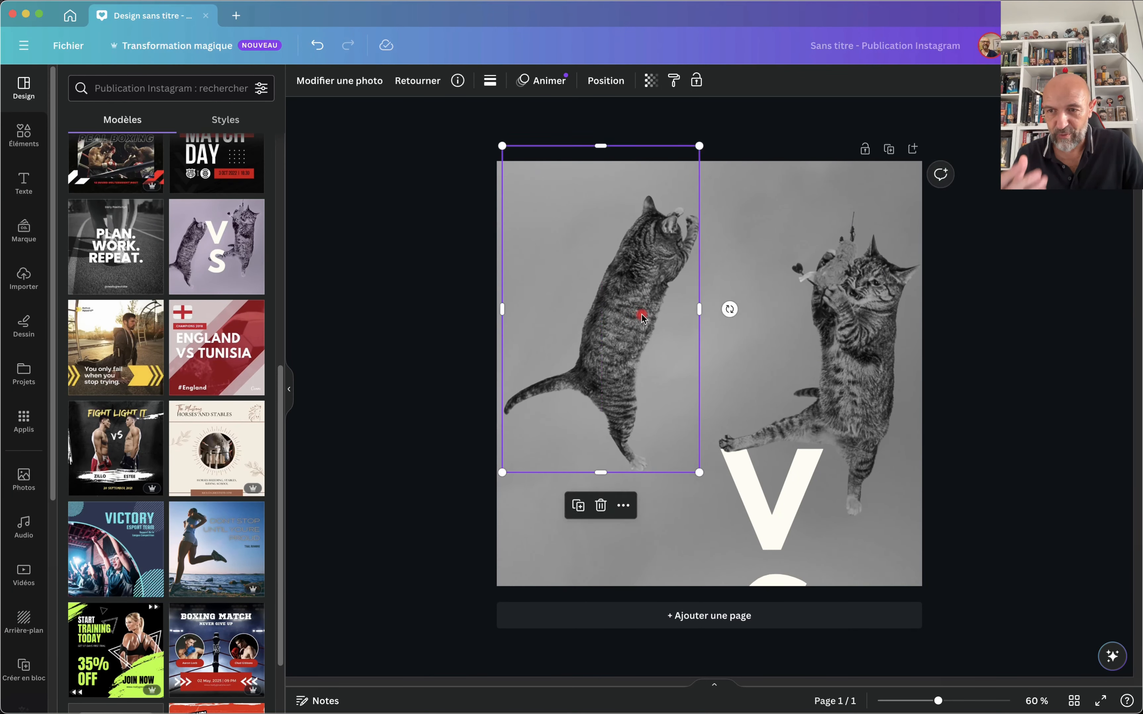
{"action": "left_click_drag", "start_coordinate": [854, 330], "coordinate": [845, 334]}
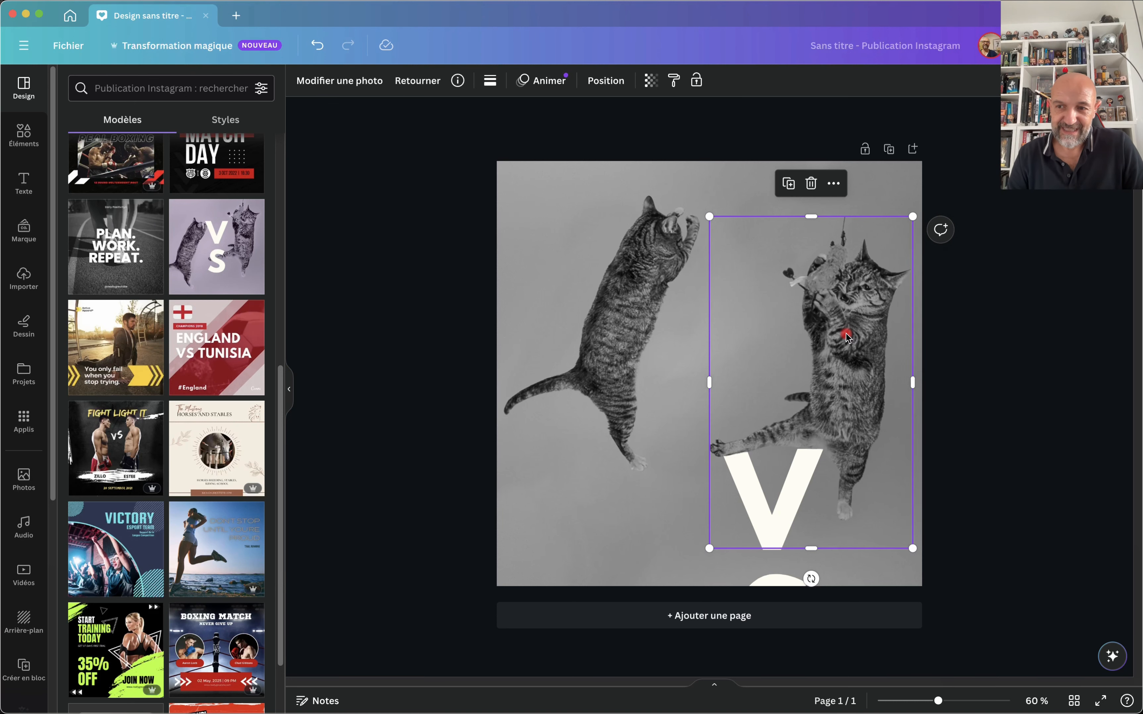
Close the cats design and open the Agrandissement magique trial design from the Studio magique page.
{"action": "left_click", "coordinate": [211, 15]}
{"action": "left_click", "coordinate": [88, 183]}
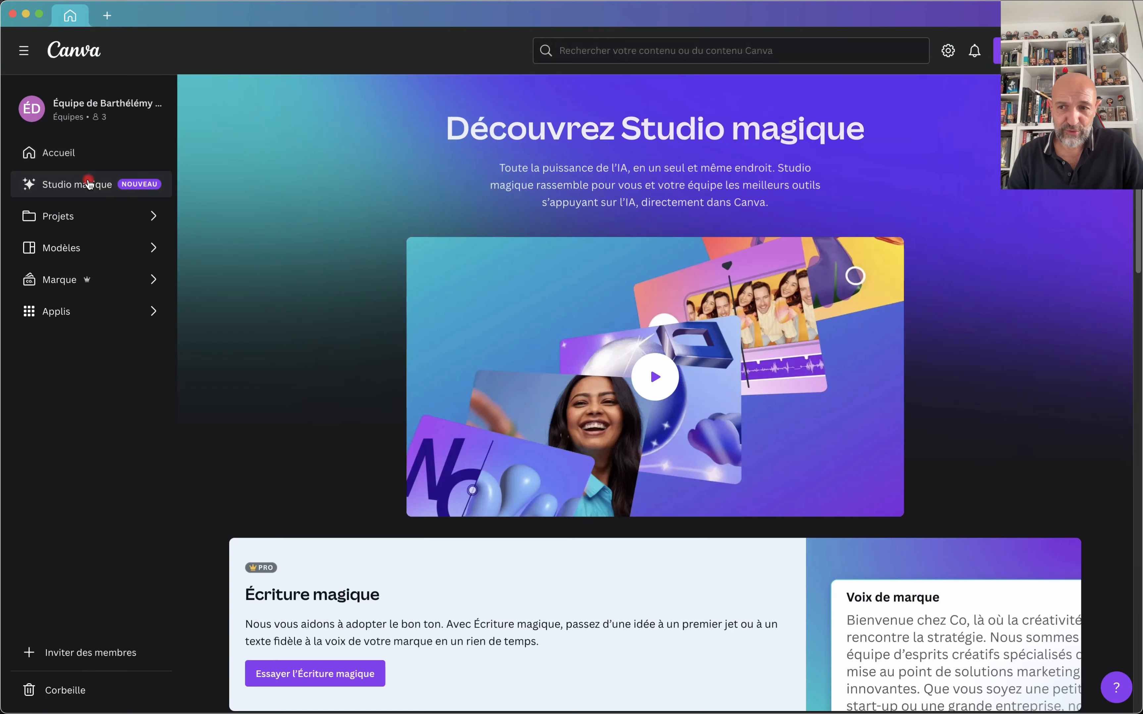
{"action": "scroll", "coordinate": [799, 603], "scroll_direction": "down", "scroll_amount": 15}
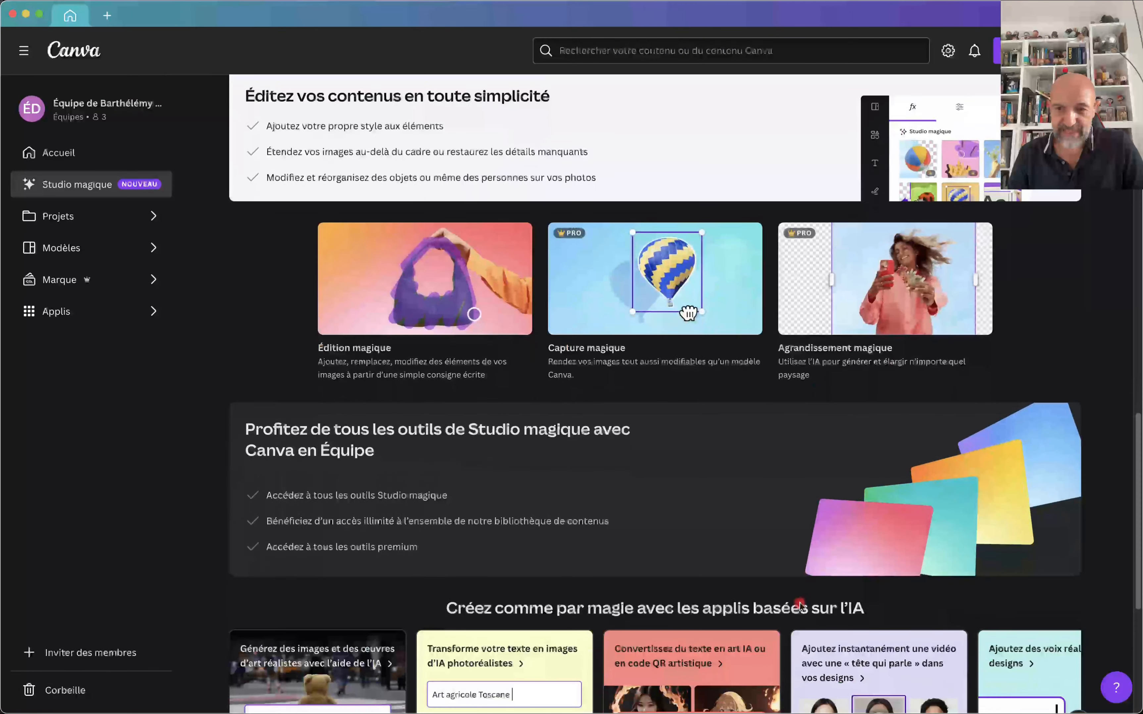
{"action": "scroll", "coordinate": [799, 605], "scroll_direction": "up", "scroll_amount": 4}
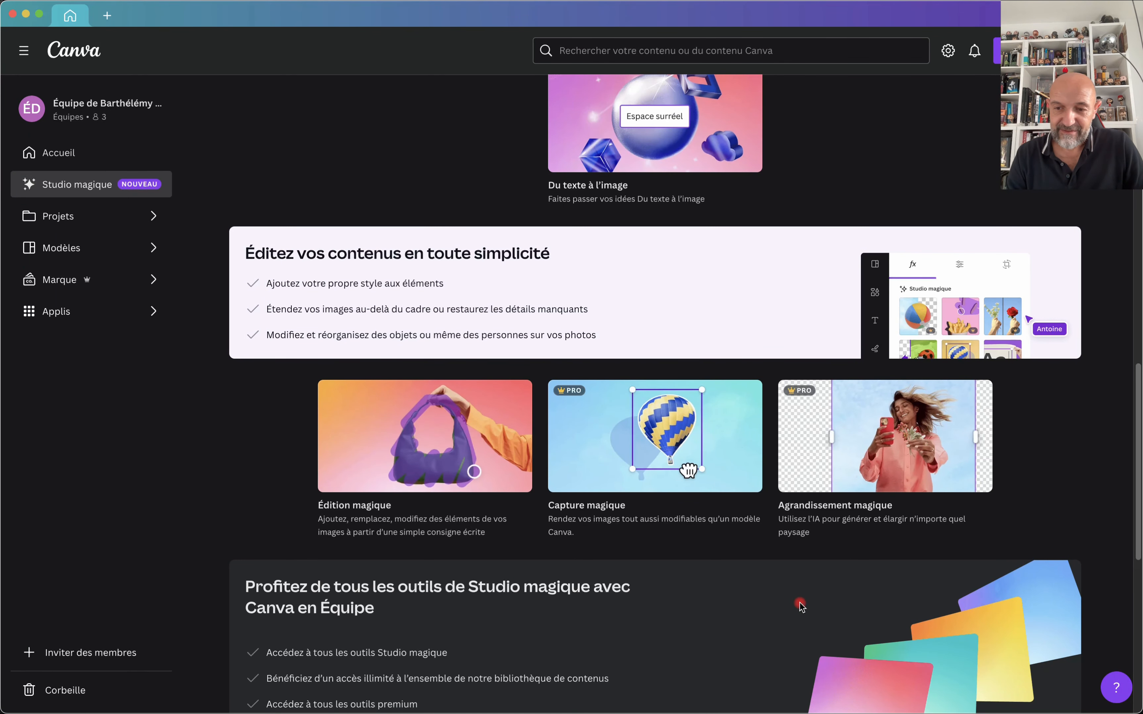
{"action": "left_click", "coordinate": [859, 465]}
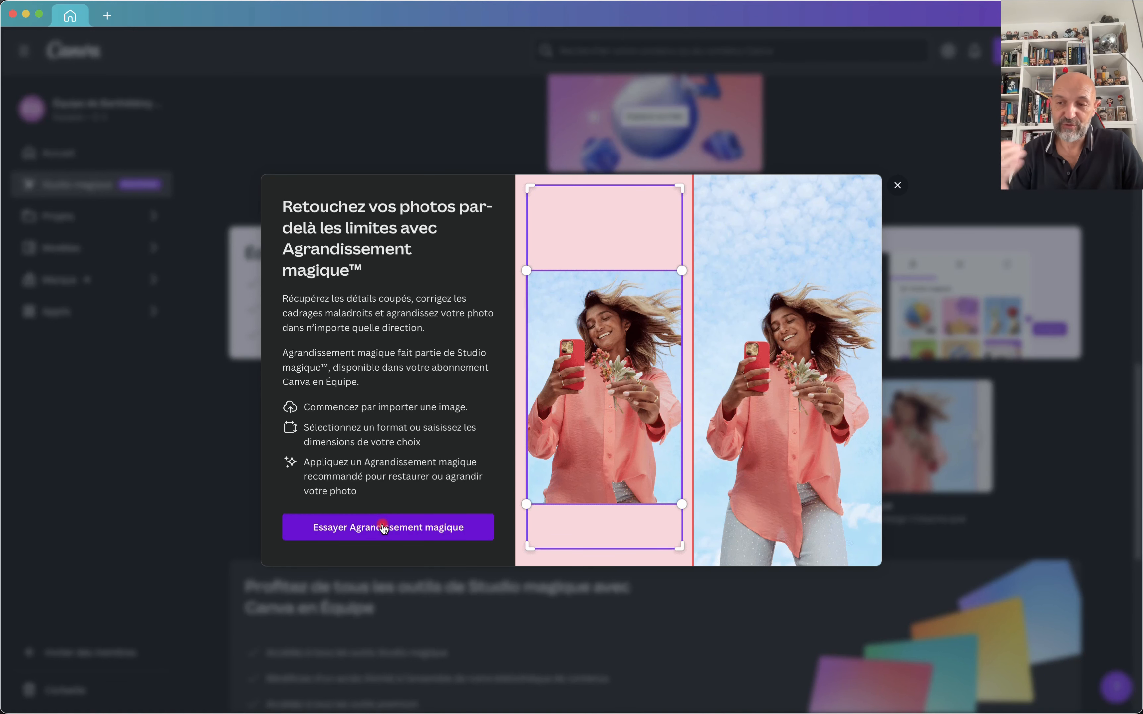
{"action": "left_click", "coordinate": [384, 528]}
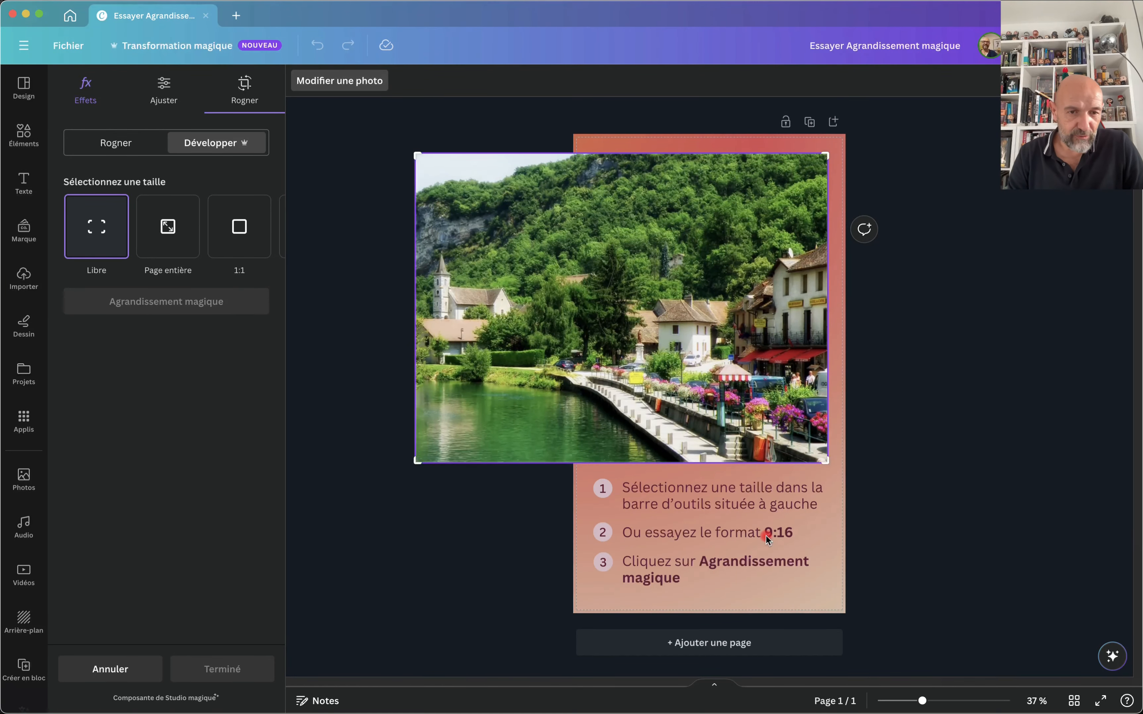
Expand the riverside village photo to 9:16 format with Agrandissement magique.
{"action": "left_click", "coordinate": [264, 228]}
{"action": "left_click", "coordinate": [264, 228]}
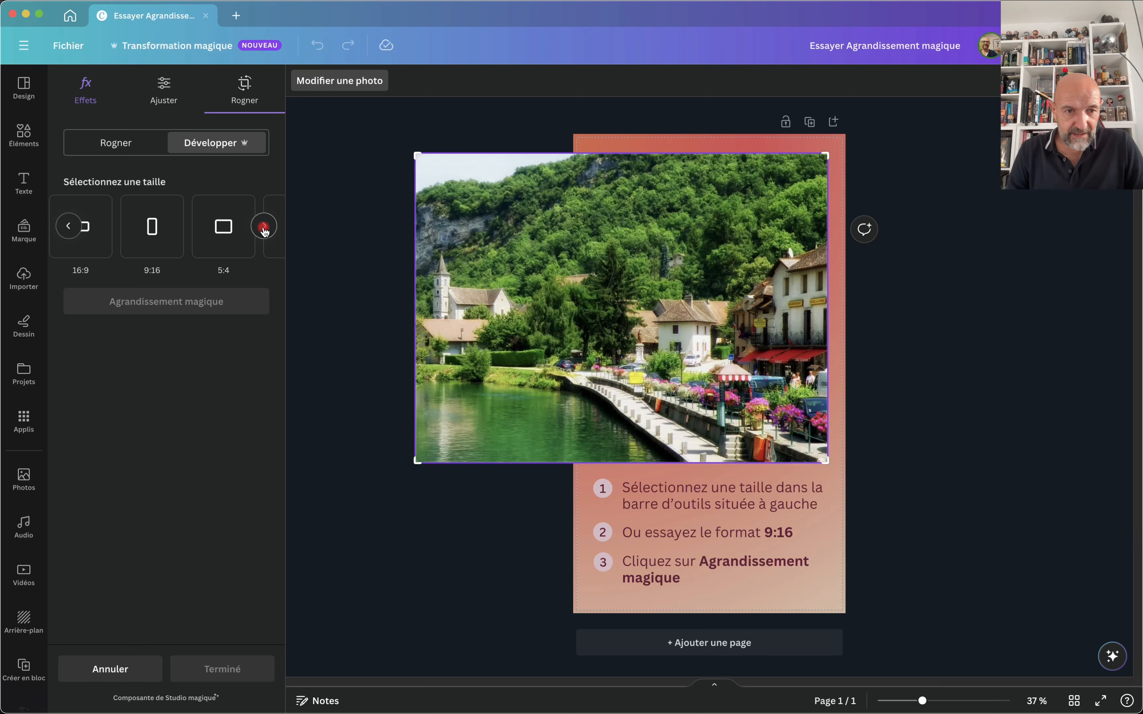
{"action": "left_click", "coordinate": [156, 228]}
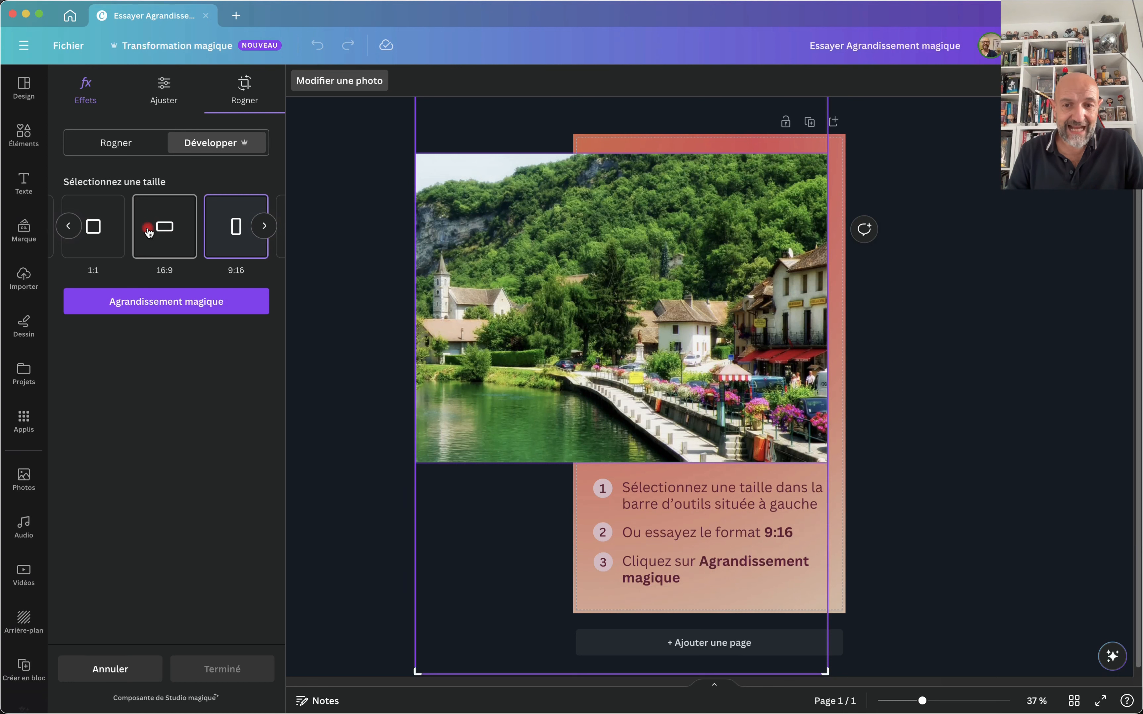
{"action": "left_click", "coordinate": [187, 308]}
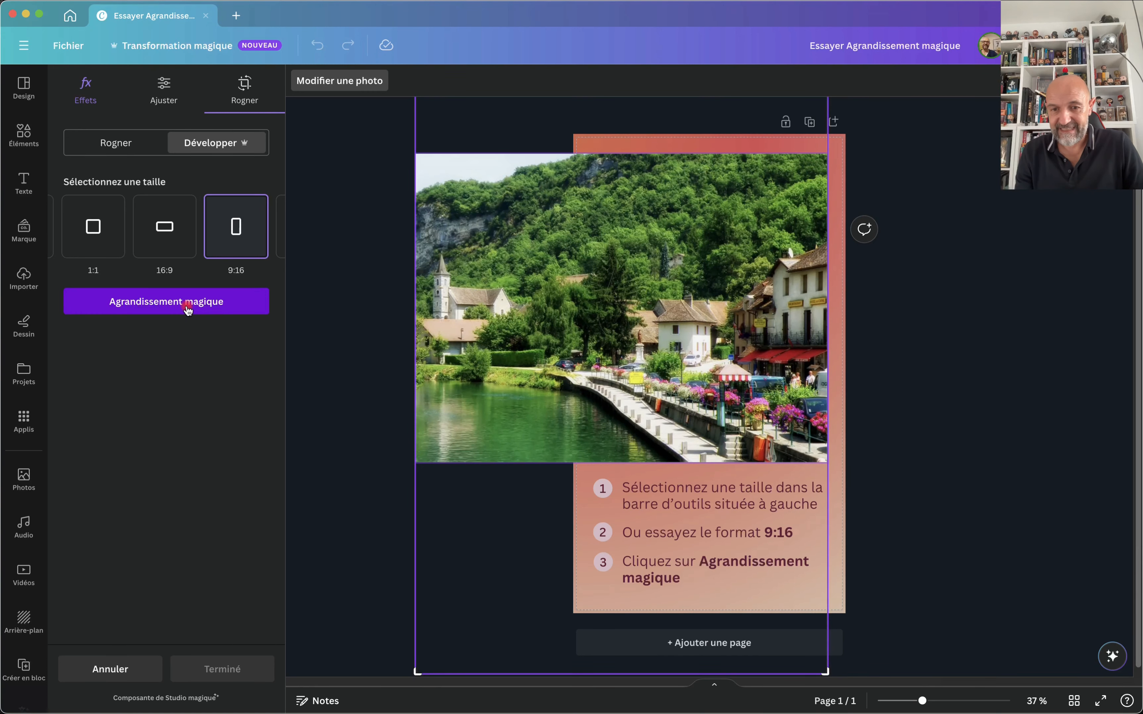
{"action": "left_click", "coordinate": [187, 309]}
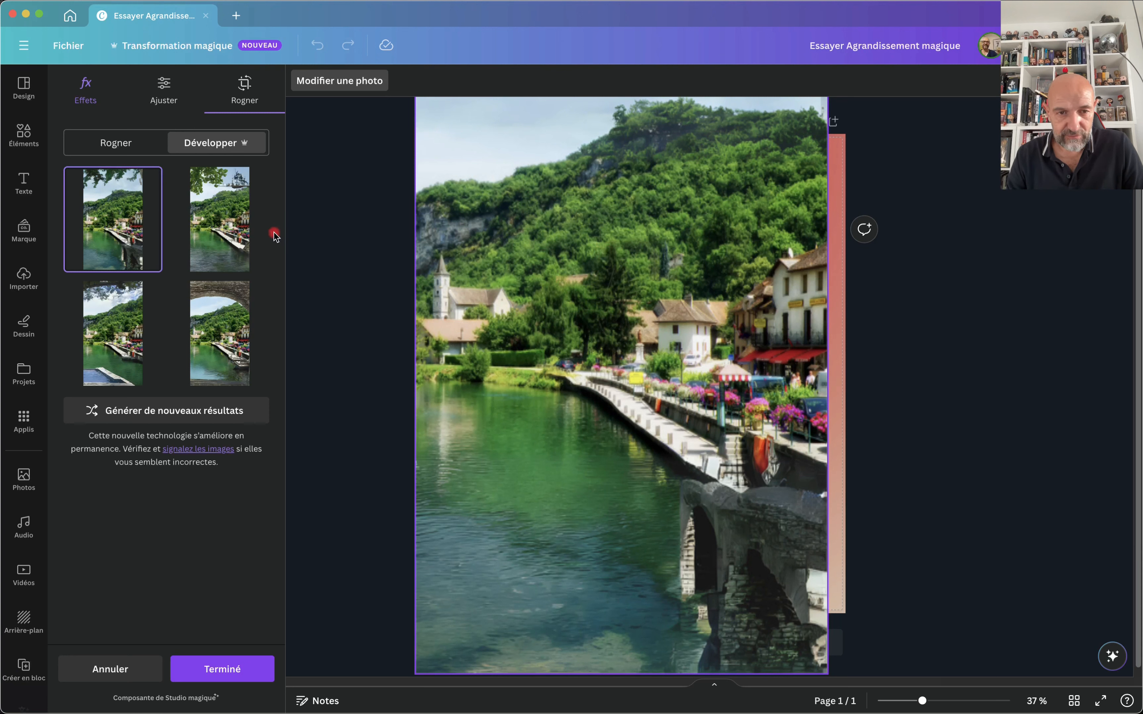
Compare the four generated expansions and apply the second one, with green foliage overhead and open rippling water below.
{"action": "left_click", "coordinate": [231, 216]}
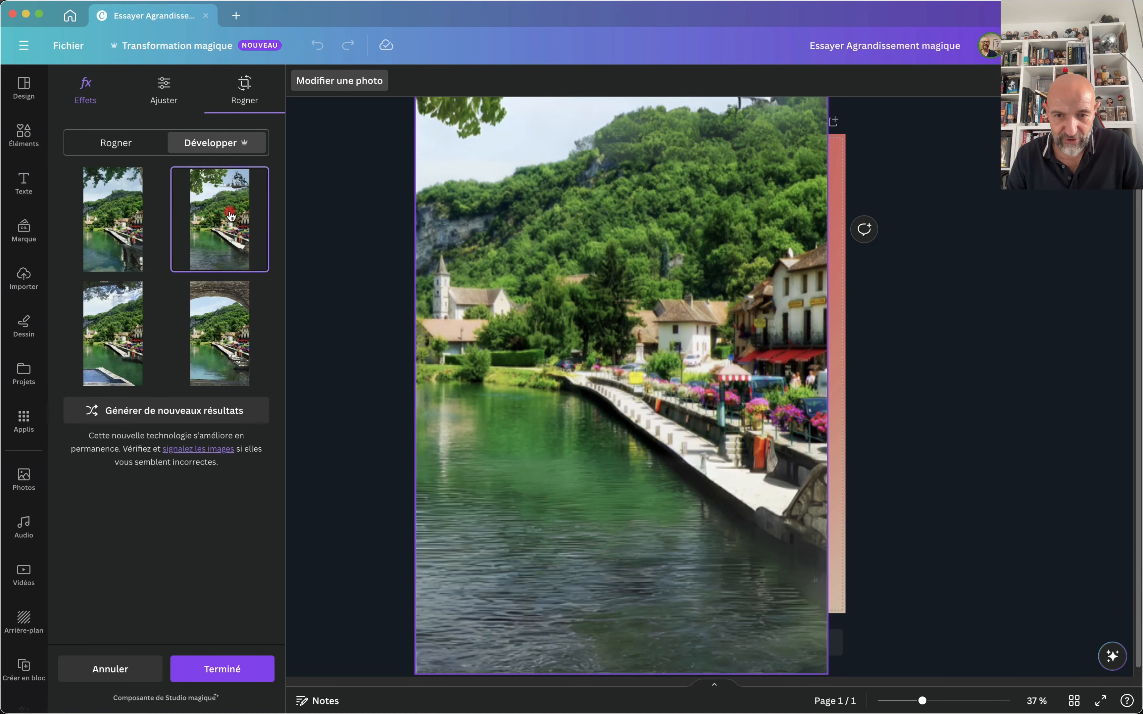
{"action": "left_click", "coordinate": [117, 225]}
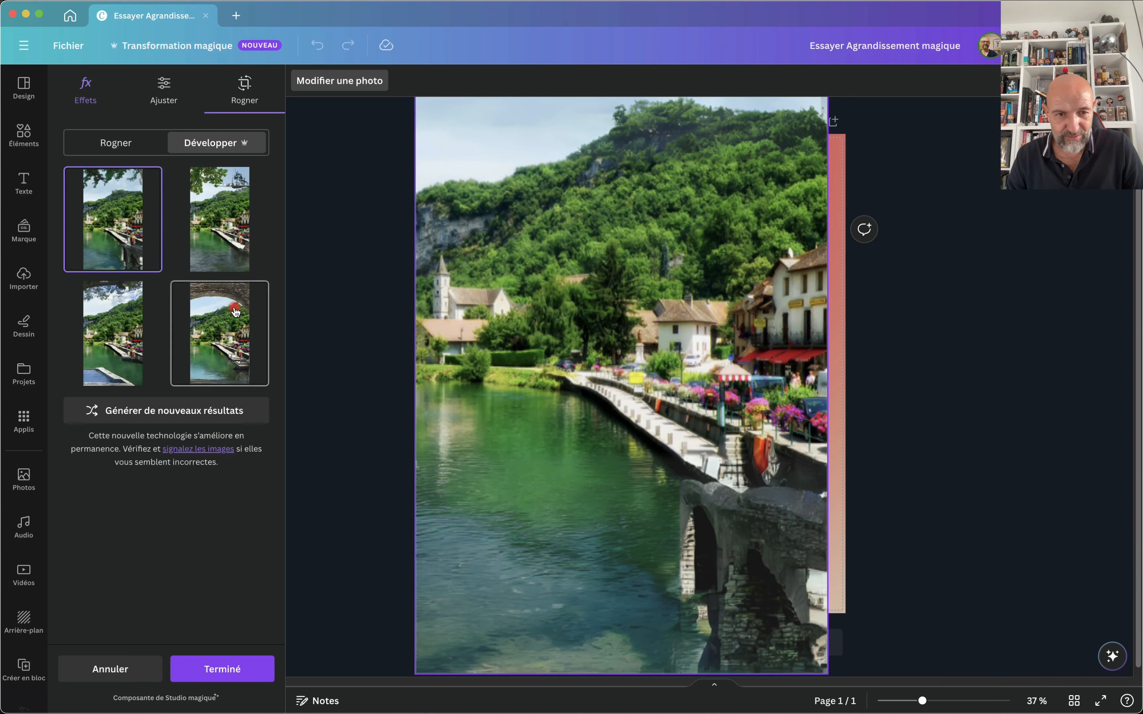
{"action": "left_click", "coordinate": [224, 216]}
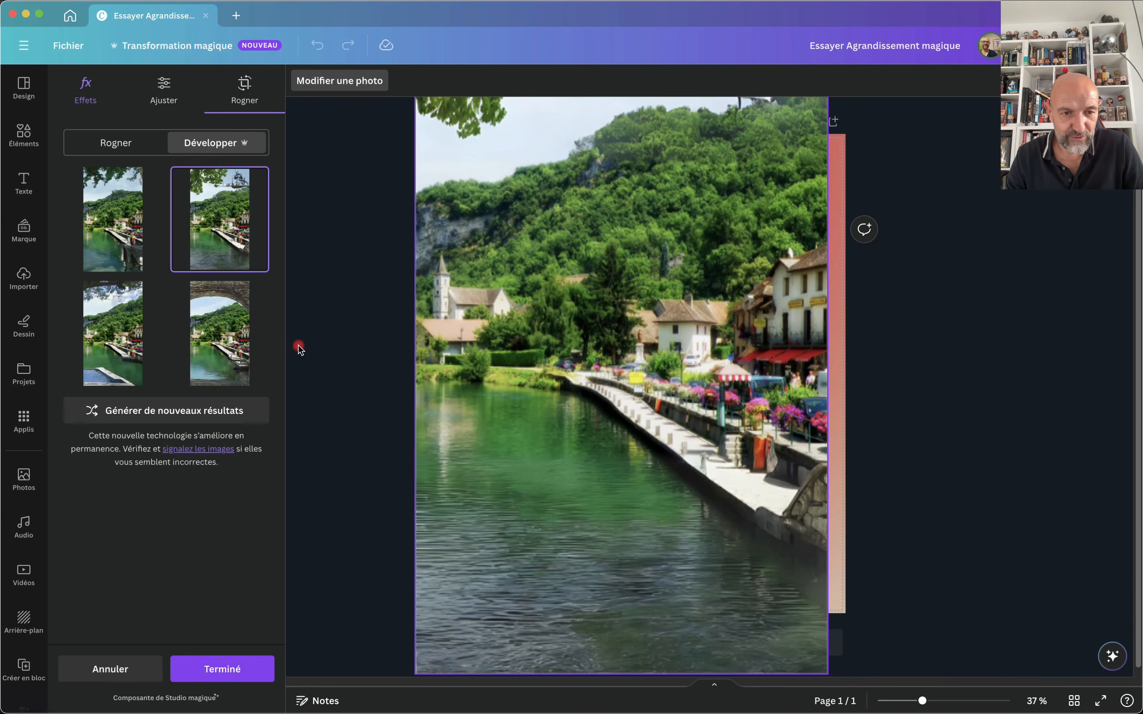
{"action": "left_click", "coordinate": [110, 333]}
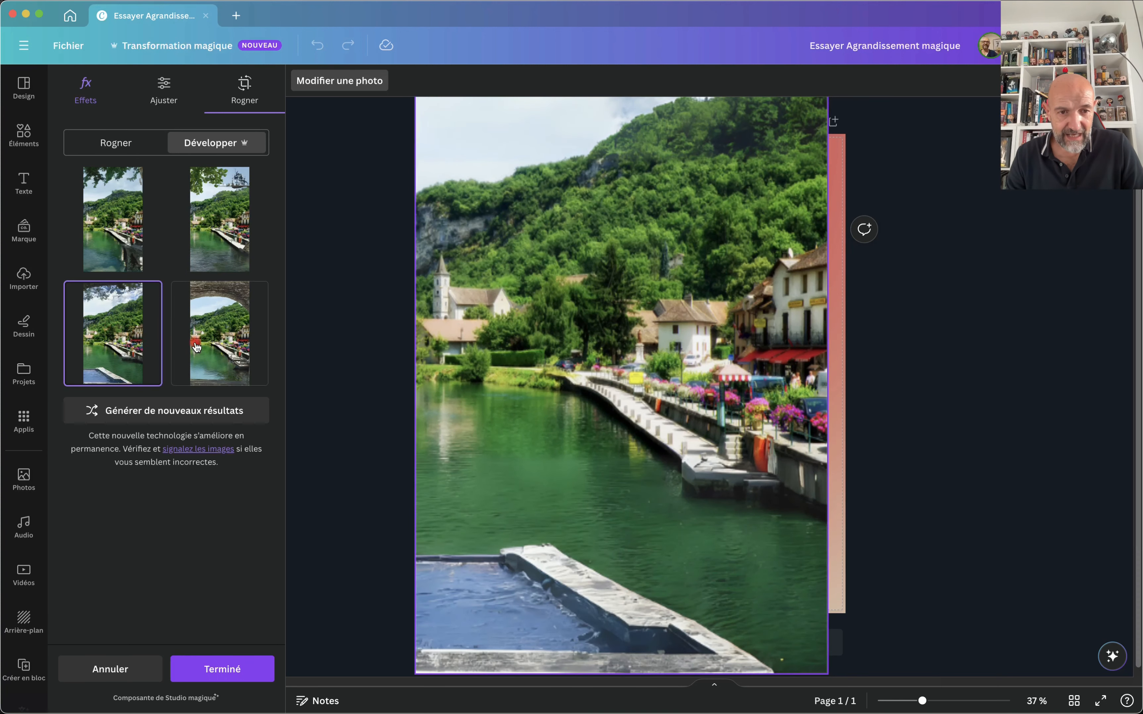
{"action": "left_click", "coordinate": [216, 349]}
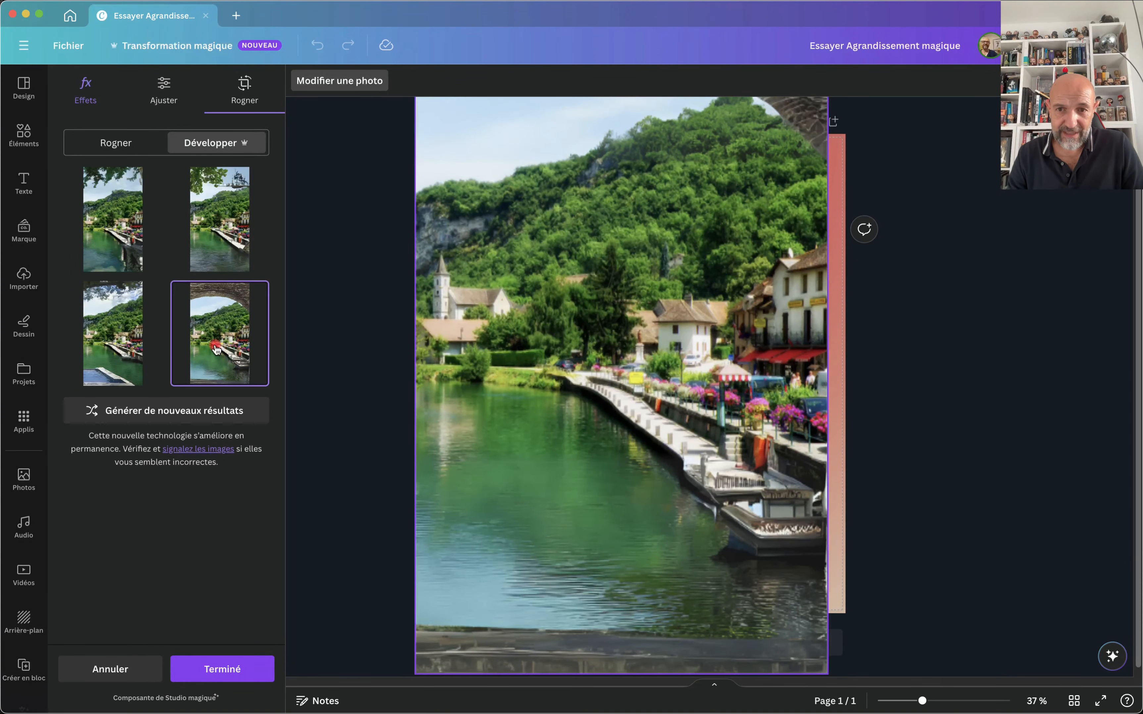
{"action": "left_click", "coordinate": [221, 211]}
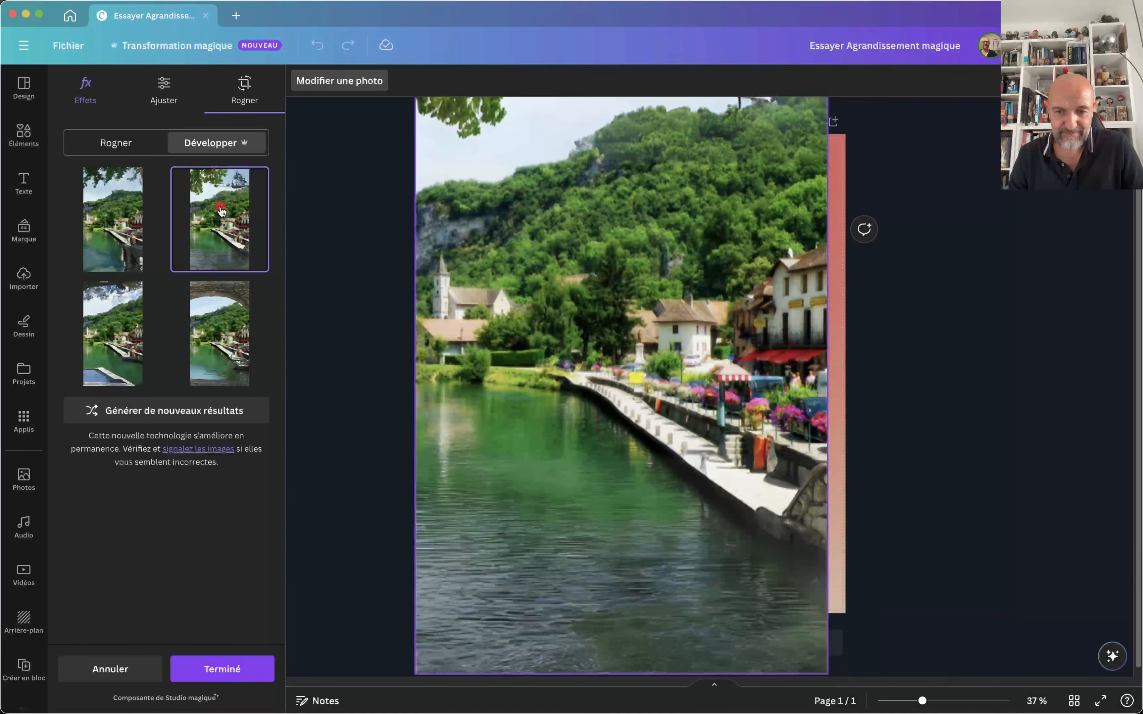
{"action": "left_click", "coordinate": [550, 231]}
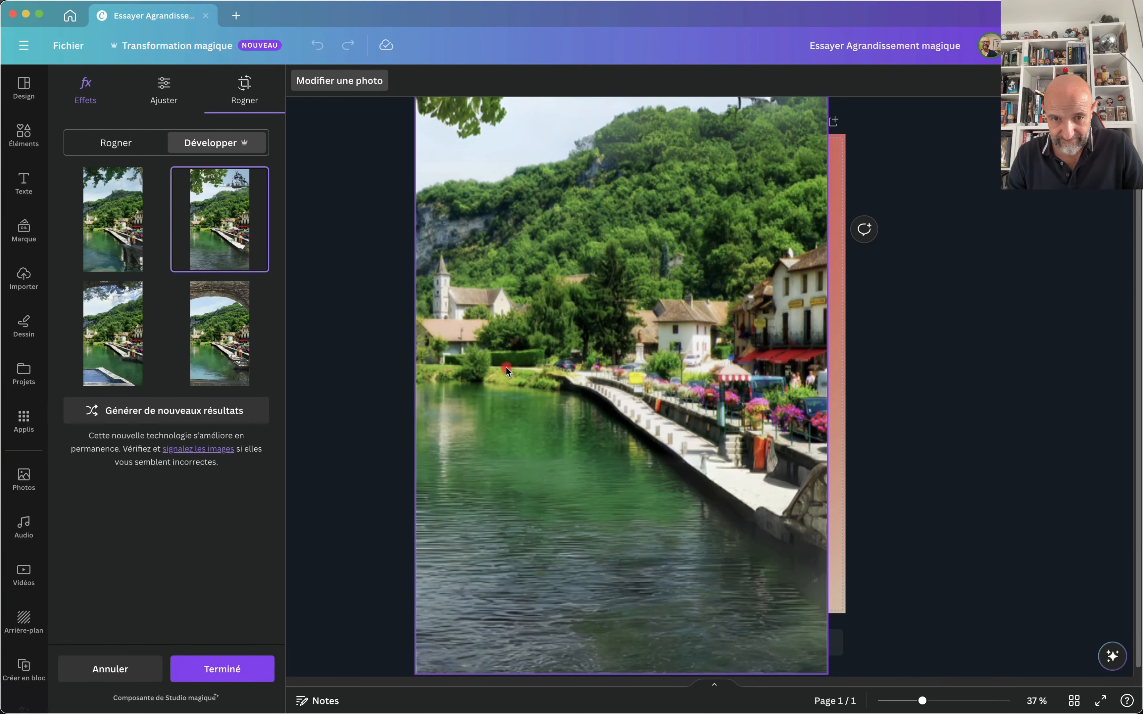
{"action": "left_click", "coordinate": [728, 431]}
Align the expanded village photo with the page's lower-right corner and scale it down to fill the whole page.
{"action": "left_click_drag", "start_coordinate": [727, 431], "coordinate": [747, 370]}
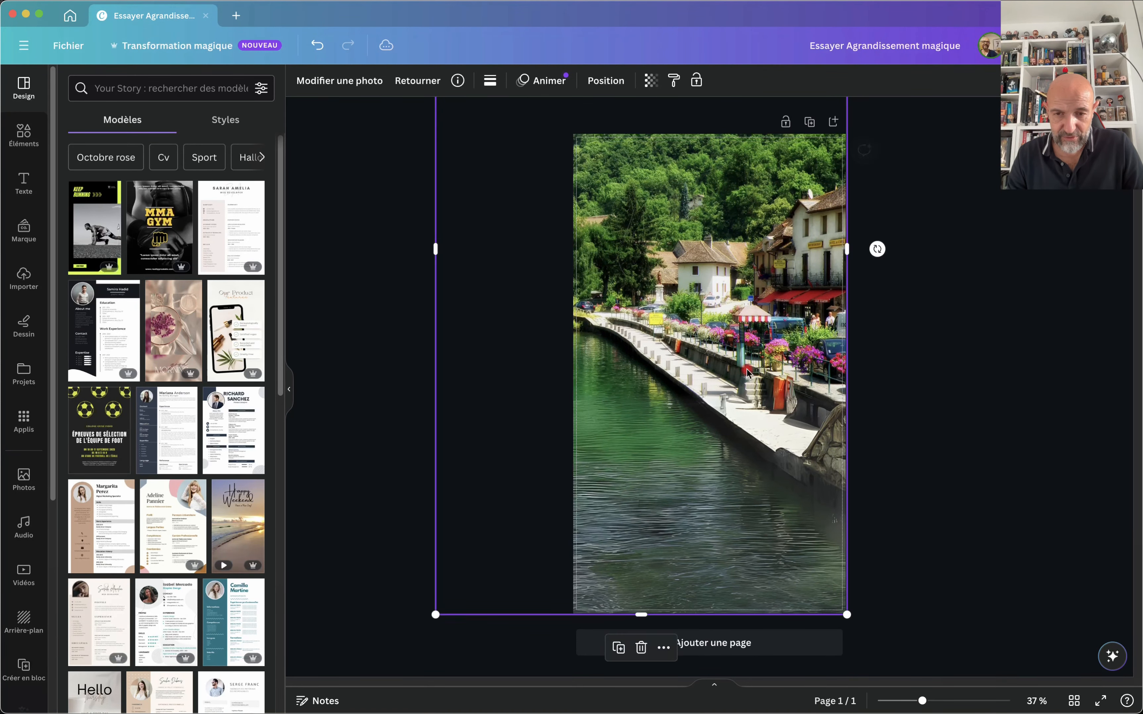
{"action": "scroll", "coordinate": [747, 370], "scroll_direction": "down", "scroll_amount": 5}
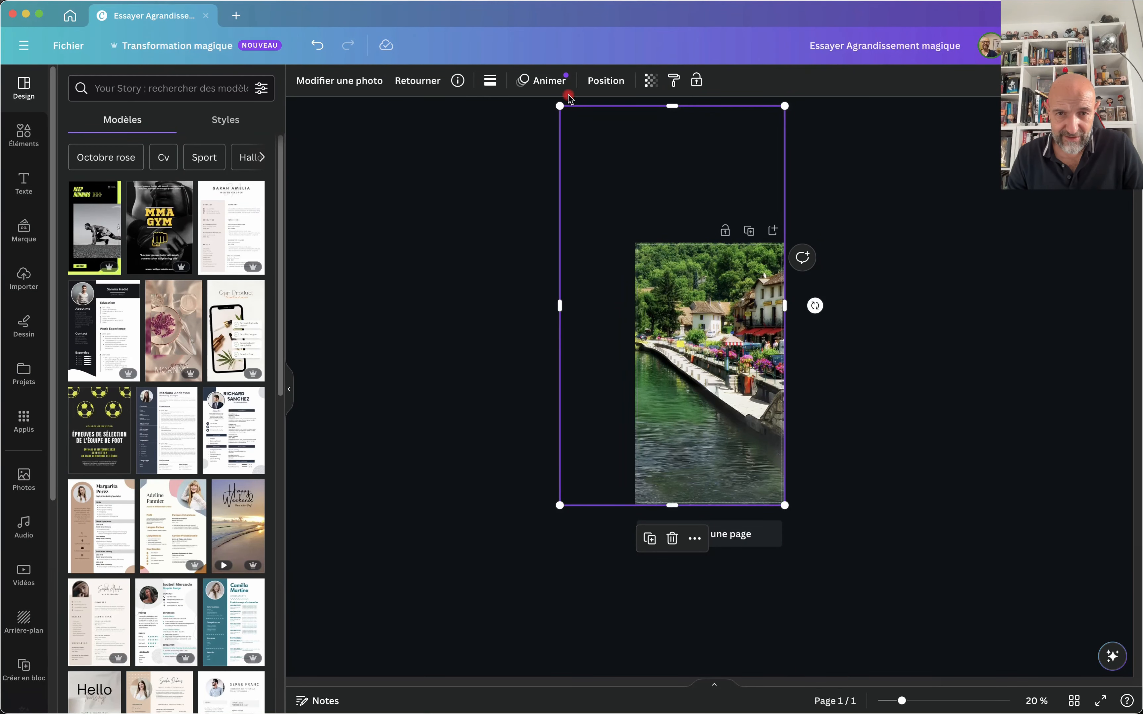
{"action": "left_click_drag", "start_coordinate": [559, 107], "coordinate": [635, 240]}
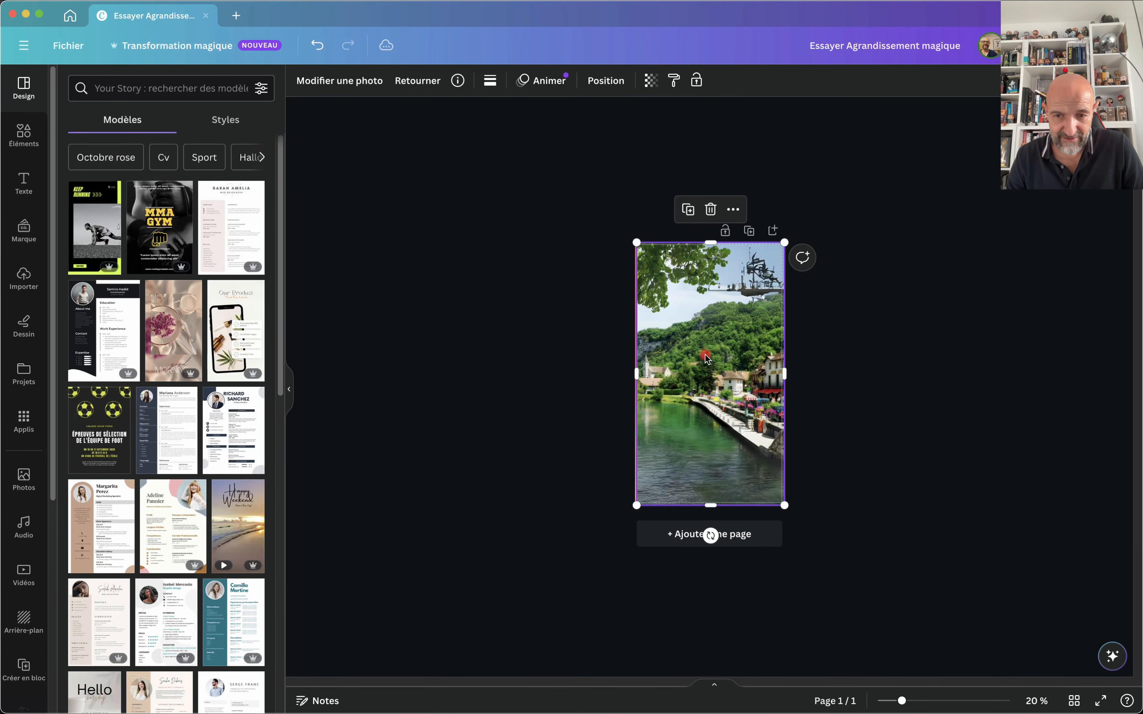
{"action": "left_click_drag", "start_coordinate": [705, 365], "coordinate": [703, 365]}
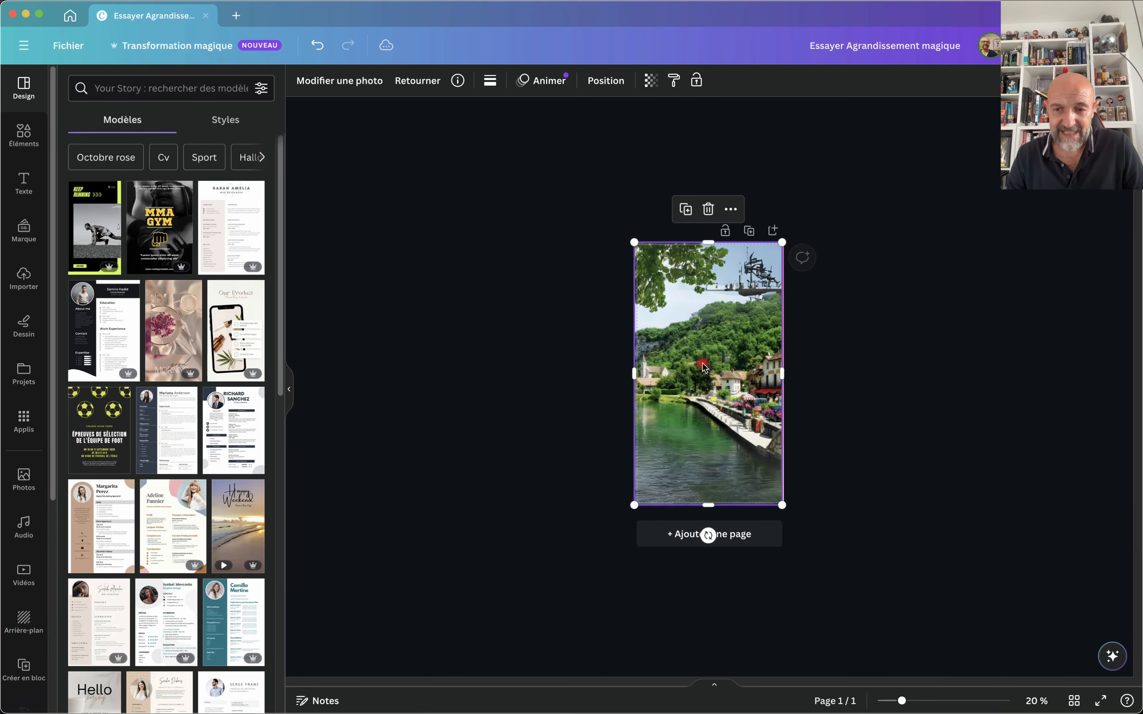
{"action": "scroll", "coordinate": [795, 474], "scroll_direction": "up", "scroll_amount": 5}
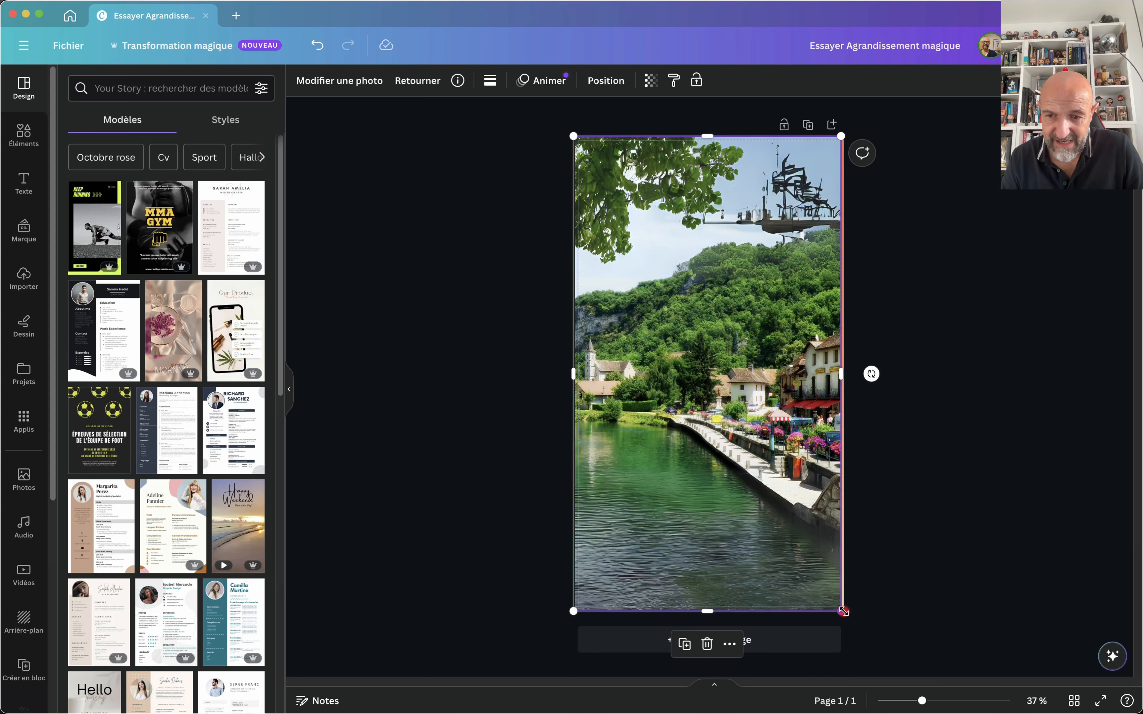
{"action": "left_click_drag", "start_coordinate": [848, 613], "coordinate": [852, 616]}
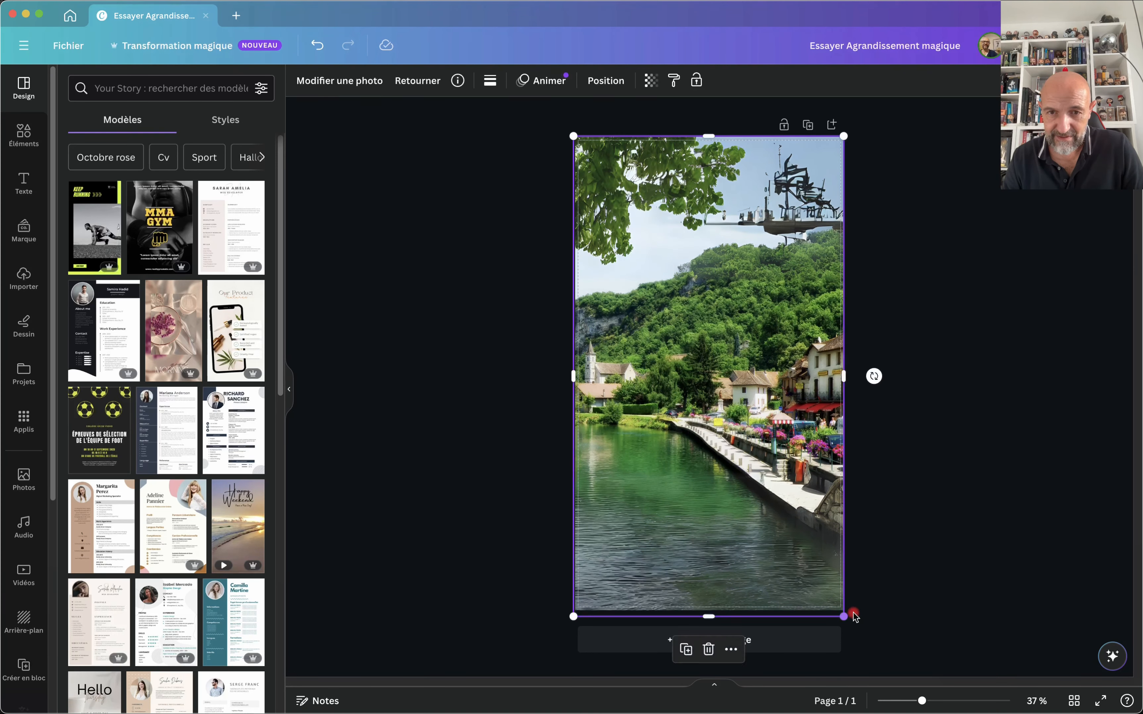
{"action": "left_click", "coordinate": [1034, 518]}
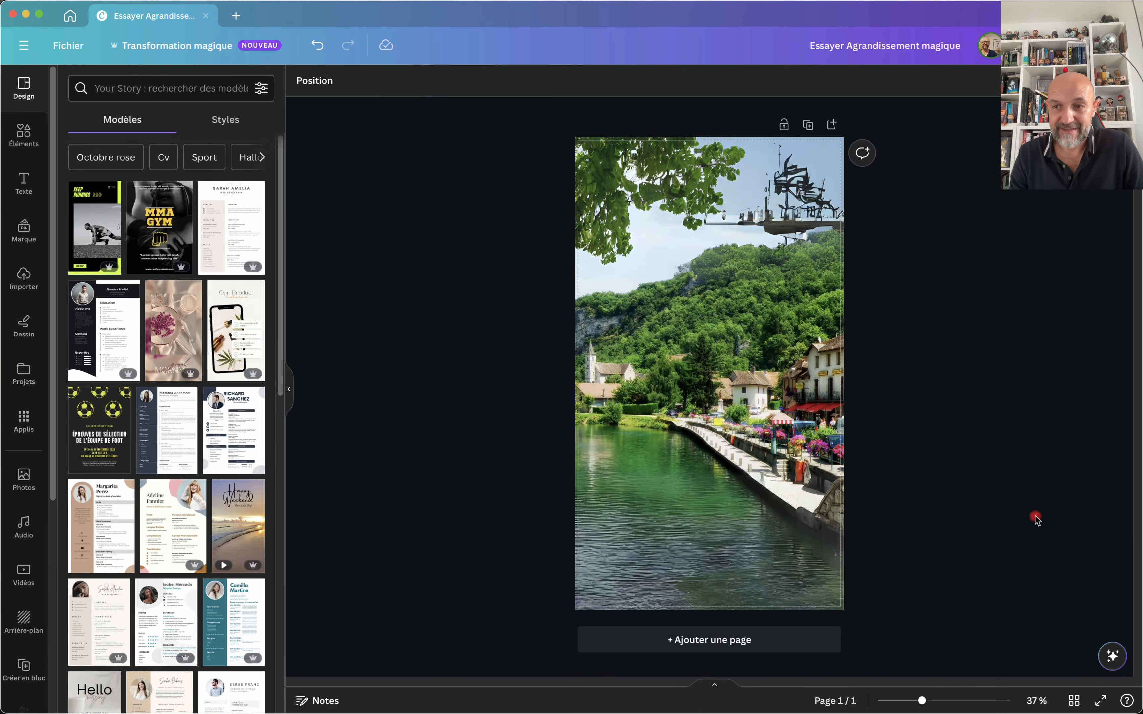
Erase the dark metal structure from the sky above the hill with Gomme magique, using brush size 20.
{"action": "scroll", "coordinate": [894, 171], "scroll_direction": "up", "scroll_amount": 5}
{"action": "scroll", "coordinate": [894, 170], "scroll_direction": "up", "scroll_amount": 2}
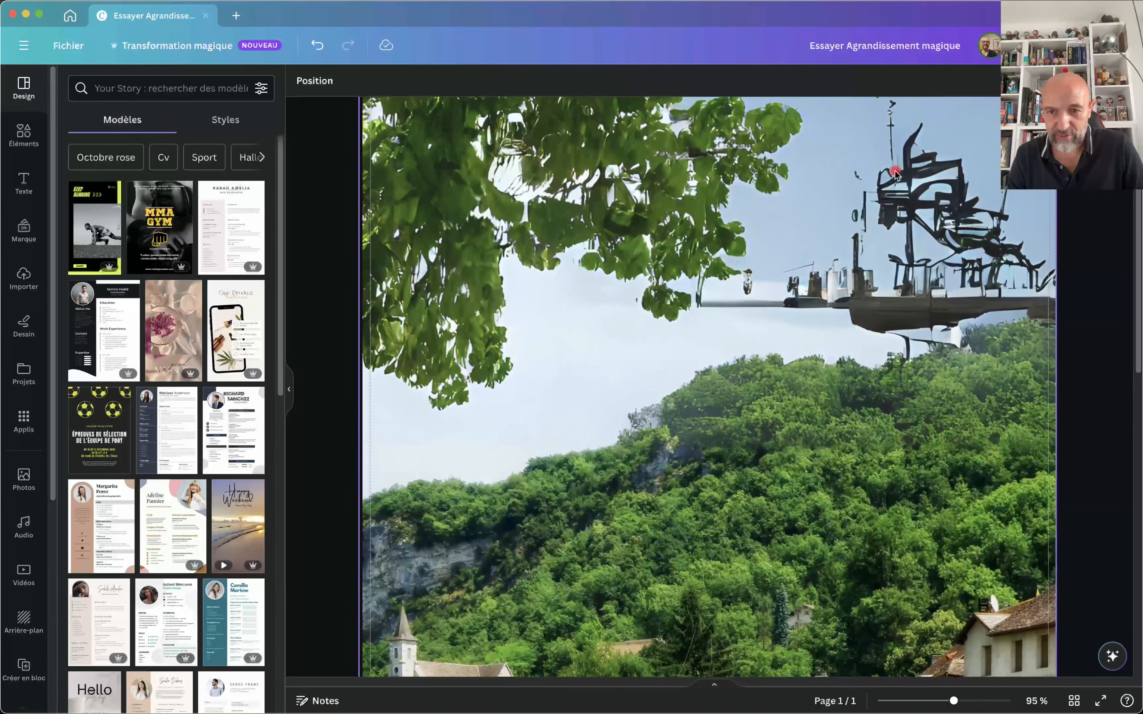
{"action": "left_click", "coordinate": [899, 232]}
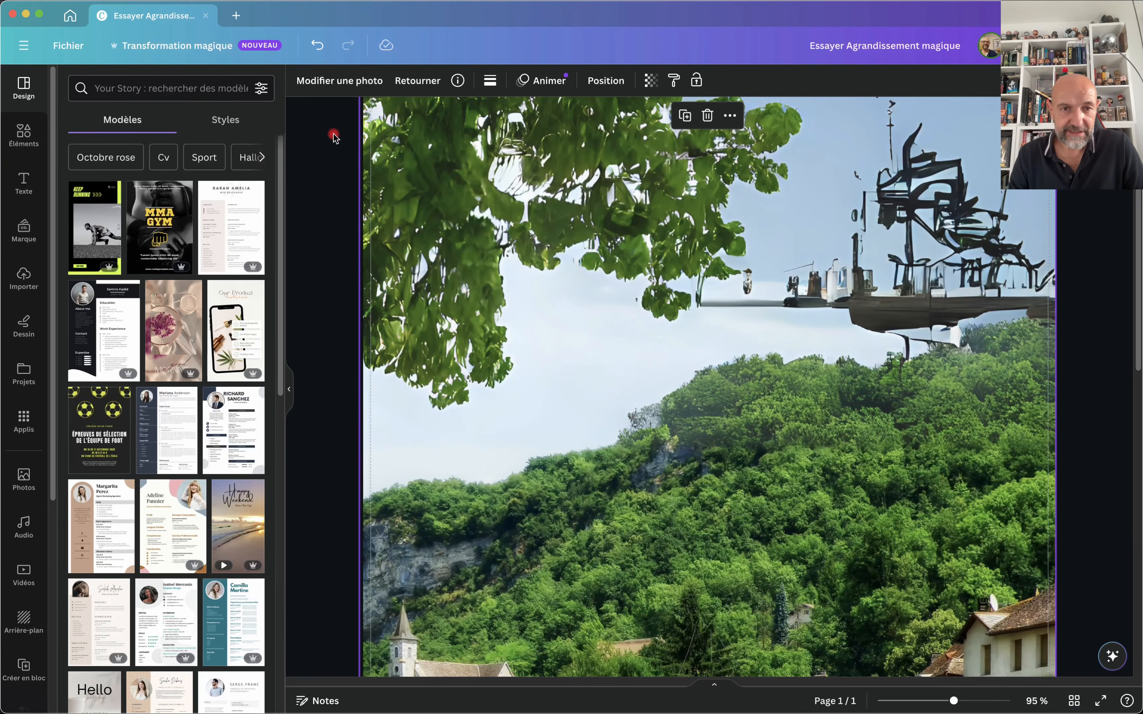
{"action": "left_click", "coordinate": [326, 81]}
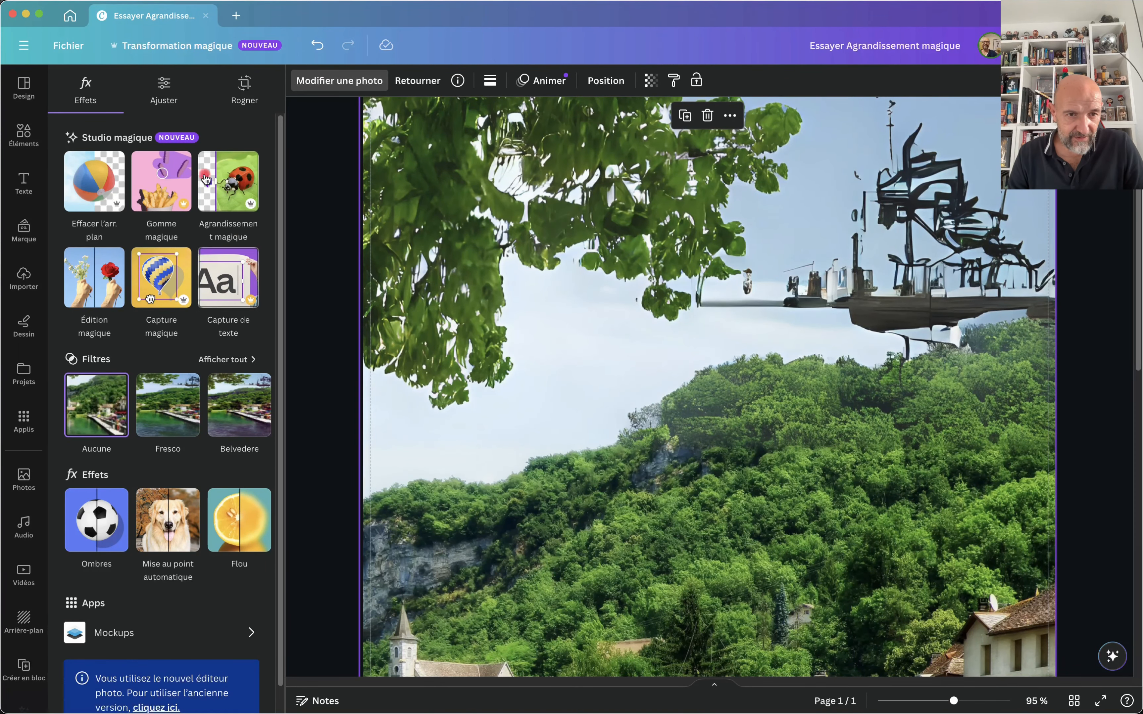
{"action": "left_click", "coordinate": [152, 172]}
{"action": "mouse_move", "coordinate": [805, 166]}
{"action": "left_mouse_down"}
{"action": "mouse_move", "coordinate": [803, 123]}
{"action": "mouse_move", "coordinate": [851, 169]}
{"action": "mouse_move", "coordinate": [794, 205]}
{"action": "mouse_move", "coordinate": [812, 181]}
{"action": "mouse_move", "coordinate": [807, 164]}
{"action": "mouse_move", "coordinate": [762, 204]}
{"action": "mouse_move", "coordinate": [716, 215]}
{"action": "mouse_move", "coordinate": [752, 200]}
{"action": "mouse_move", "coordinate": [804, 216]}
{"action": "mouse_move", "coordinate": [888, 190]}
{"action": "mouse_move", "coordinate": [807, 223]}
{"action": "mouse_move", "coordinate": [875, 186]}
{"action": "mouse_move", "coordinate": [857, 162]}
{"action": "mouse_move", "coordinate": [830, 141]}
{"action": "left_mouse_up"}
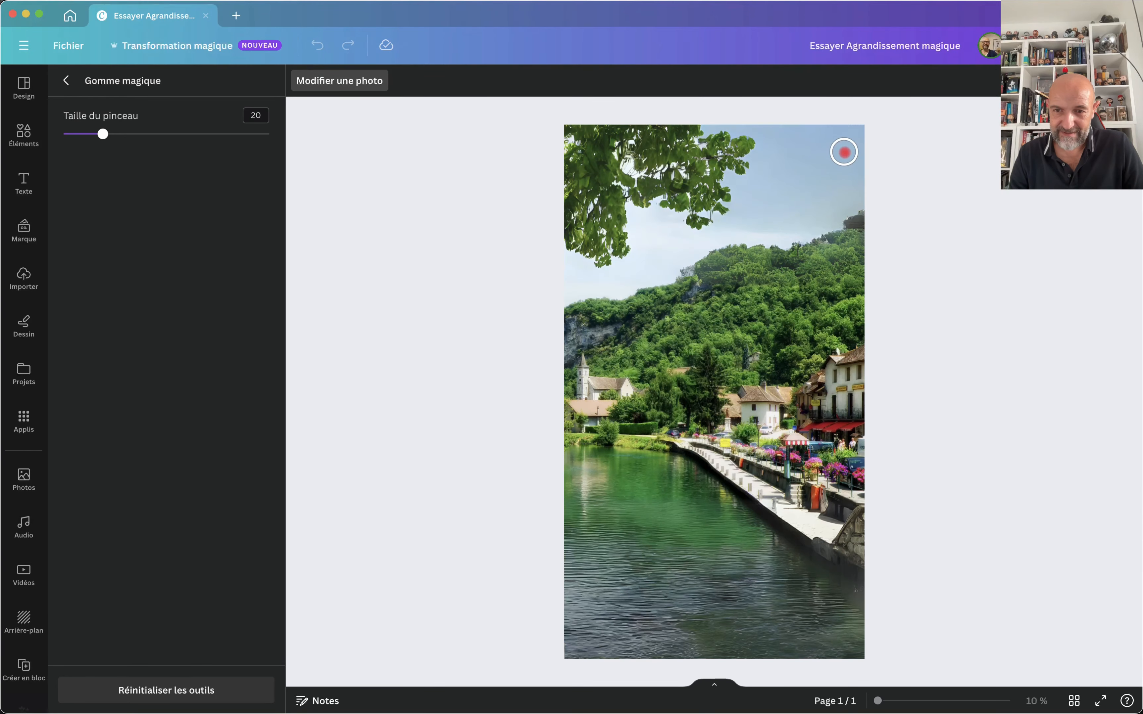
Erase the remaining dark fragment above the hill at the photo's edge with Gomme magique, then return to the whole-page view.
{"action": "scroll", "coordinate": [844, 152], "scroll_direction": "up", "scroll_amount": 10}
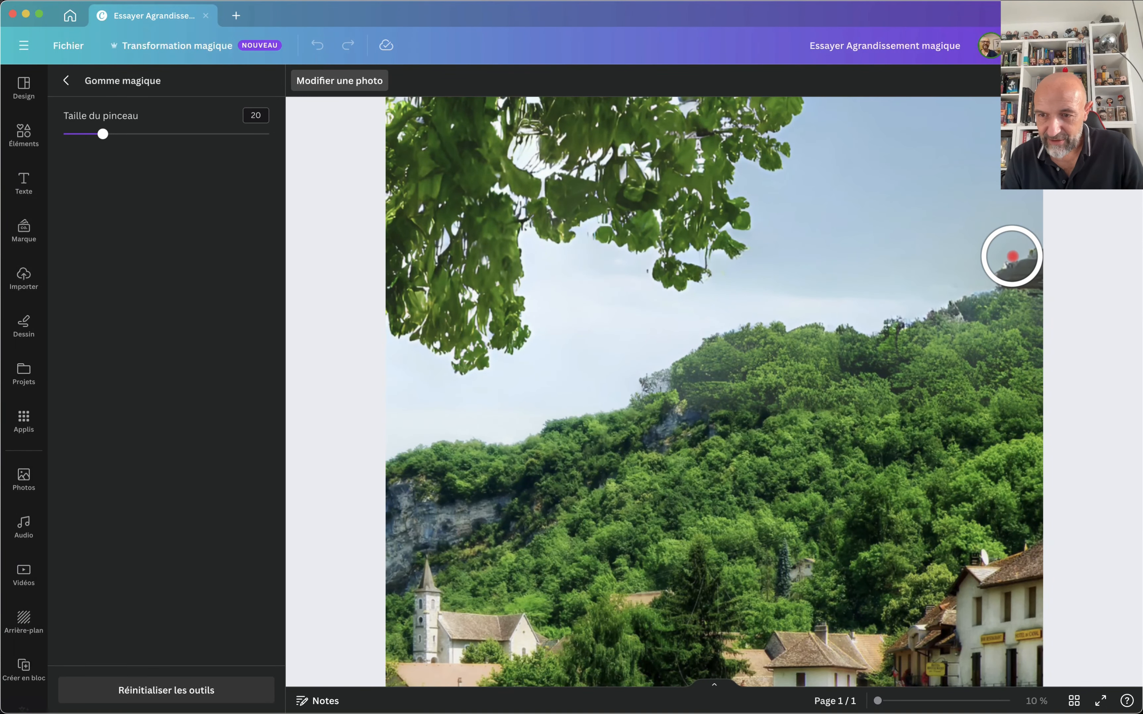
{"action": "mouse_move", "coordinate": [1011, 257]}
{"action": "left_mouse_down"}
{"action": "mouse_move", "coordinate": [1050, 261]}
{"action": "mouse_move", "coordinate": [1008, 263]}
{"action": "mouse_move", "coordinate": [1034, 264]}
{"action": "left_mouse_up"}
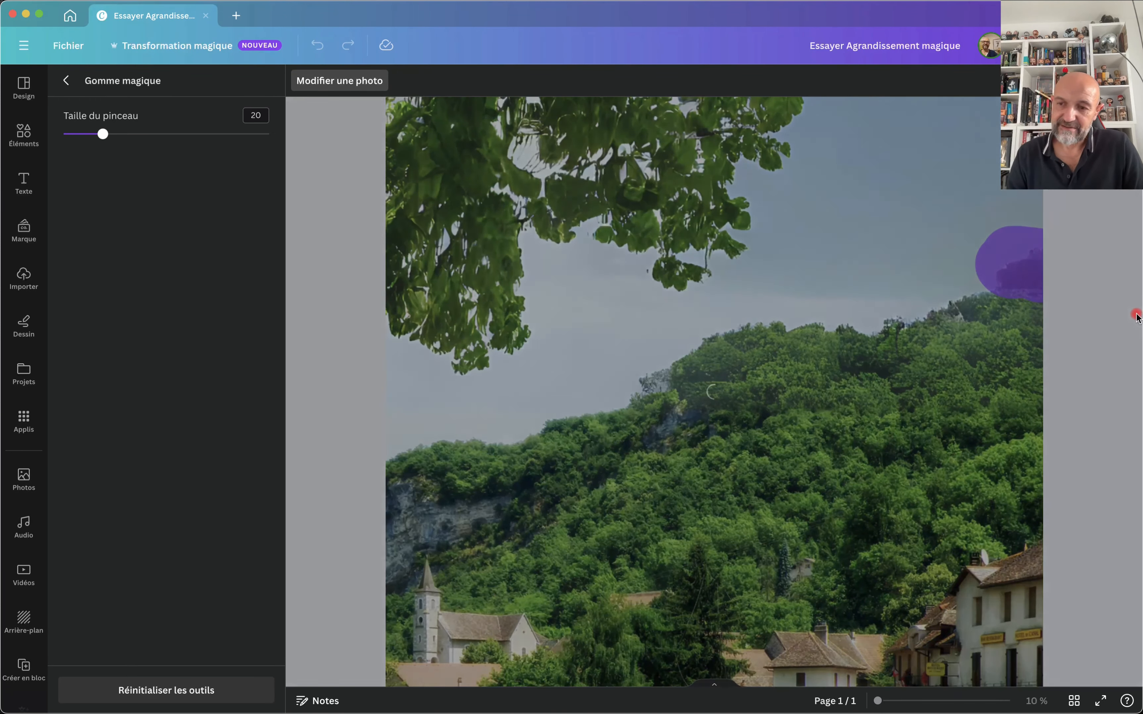
{"action": "scroll", "coordinate": [924, 310], "scroll_direction": "down", "scroll_amount": 5}
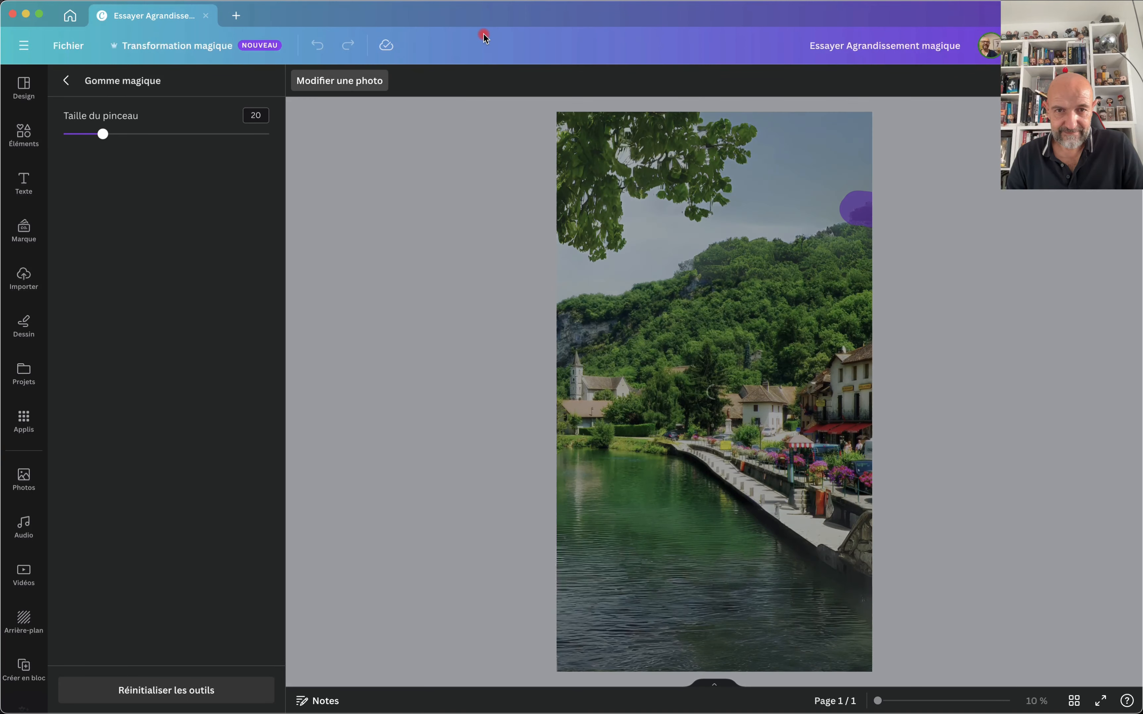
{"action": "left_click", "coordinate": [469, 9]}
{"action": "left_click", "coordinate": [368, 80]}
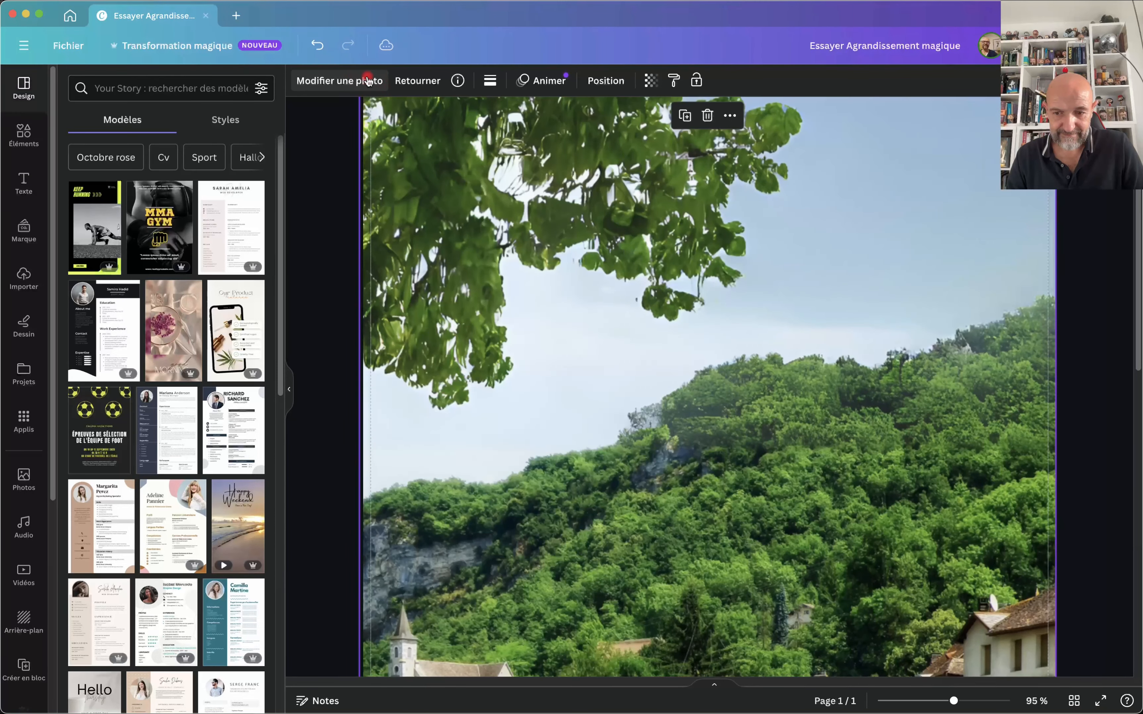
{"action": "key", "text": "super+alt+0"}
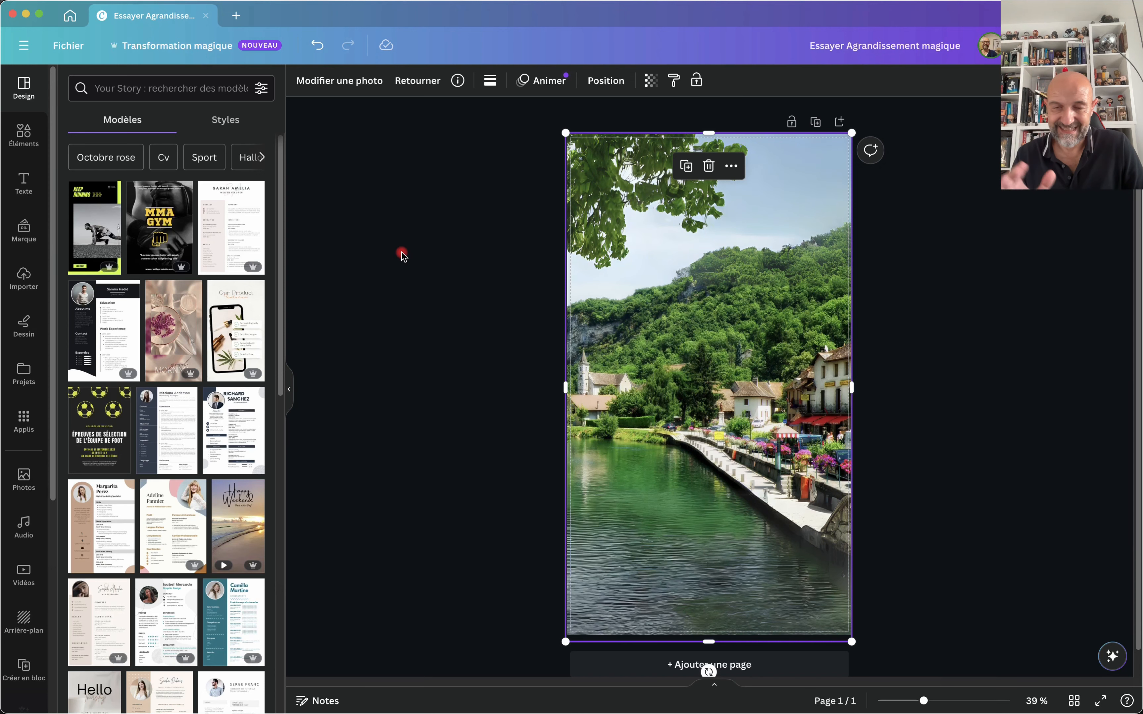
Close the village photo design and create a blank square Publication Instagram with the stock photo library open.
{"action": "left_click", "coordinate": [204, 16]}
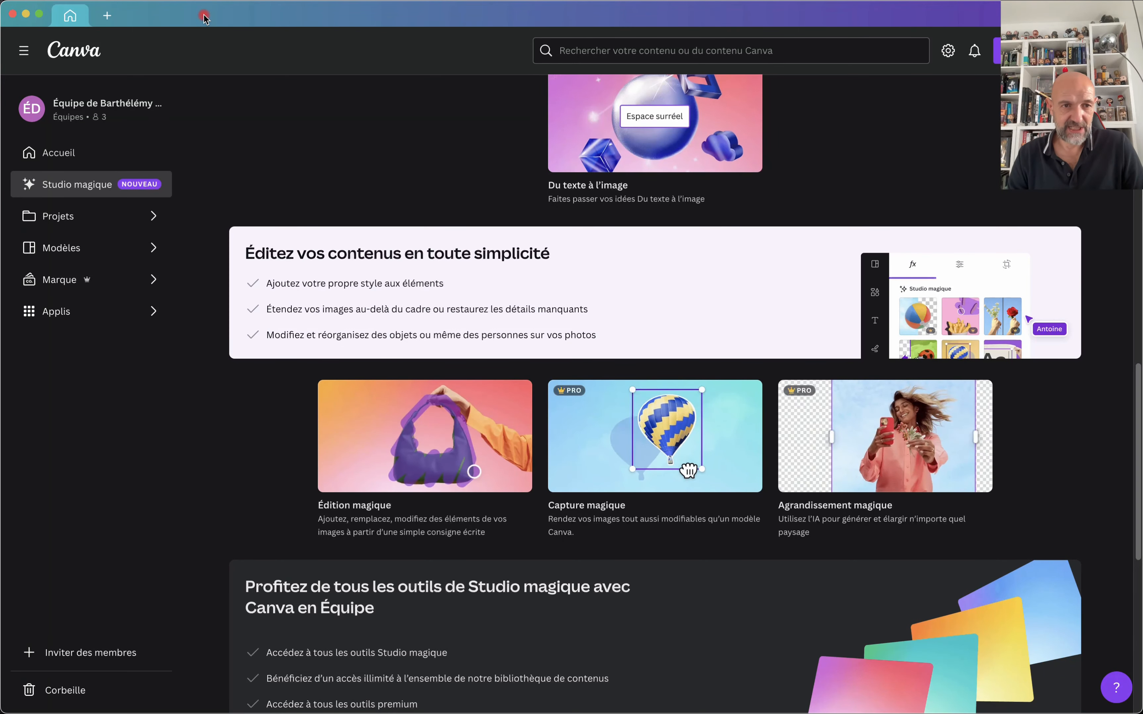
{"action": "left_click", "coordinate": [75, 50]}
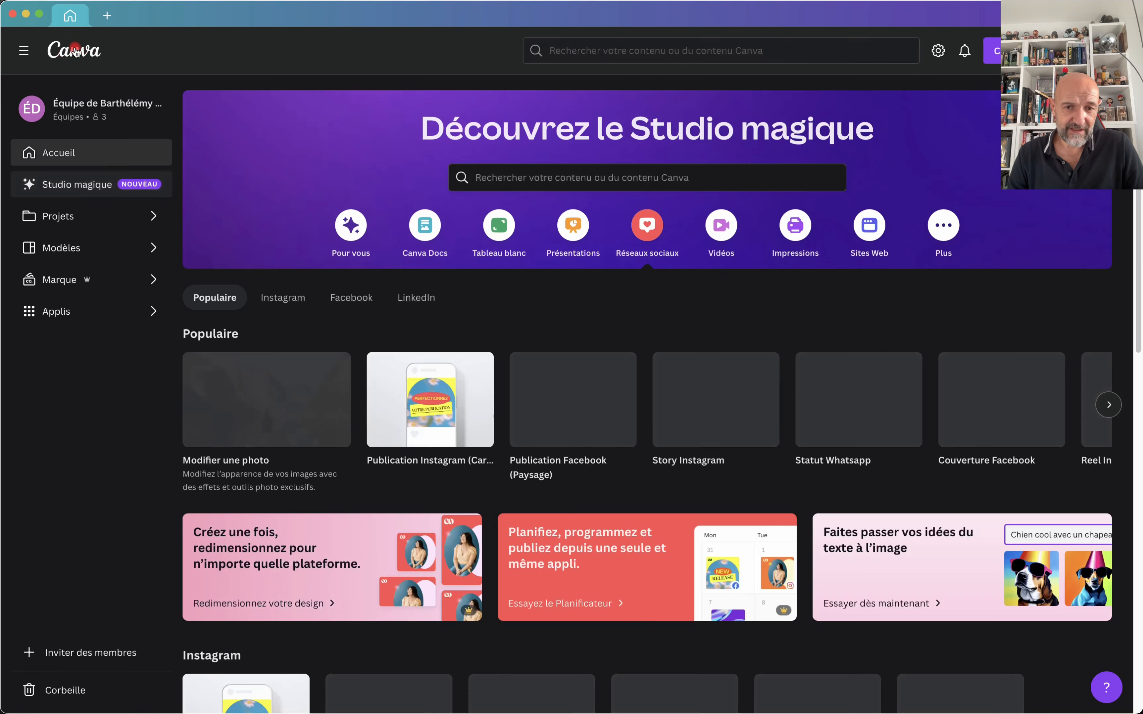
{"action": "left_click", "coordinate": [436, 420]}
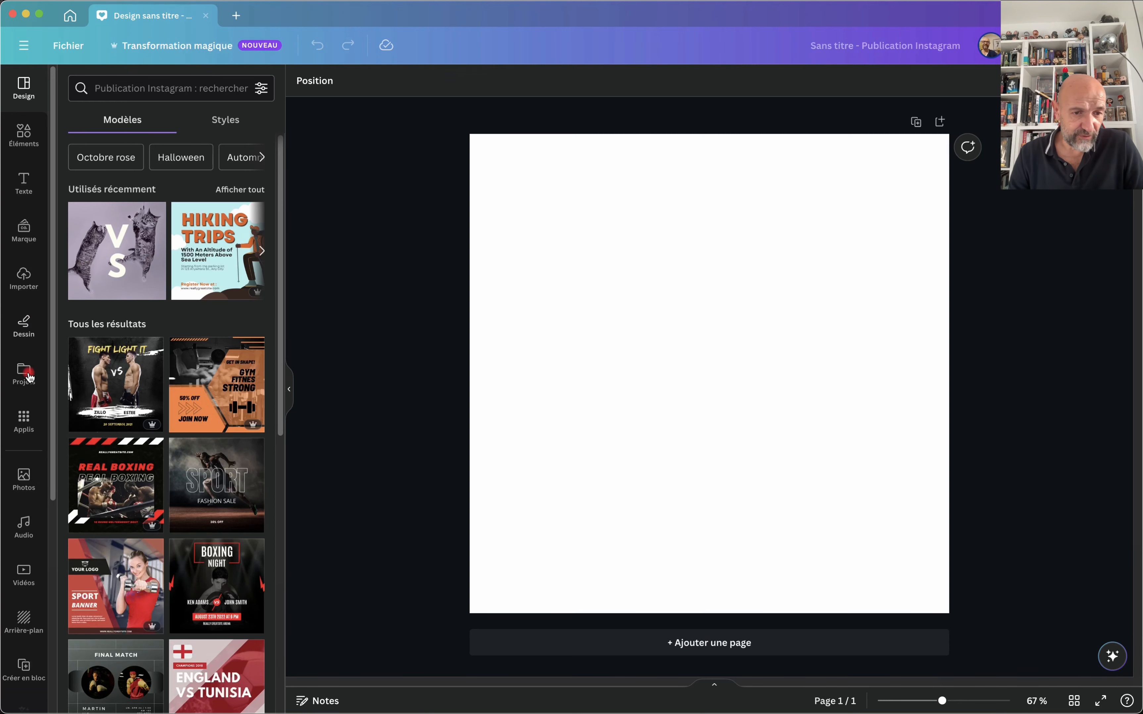
{"action": "left_click", "coordinate": [25, 478]}
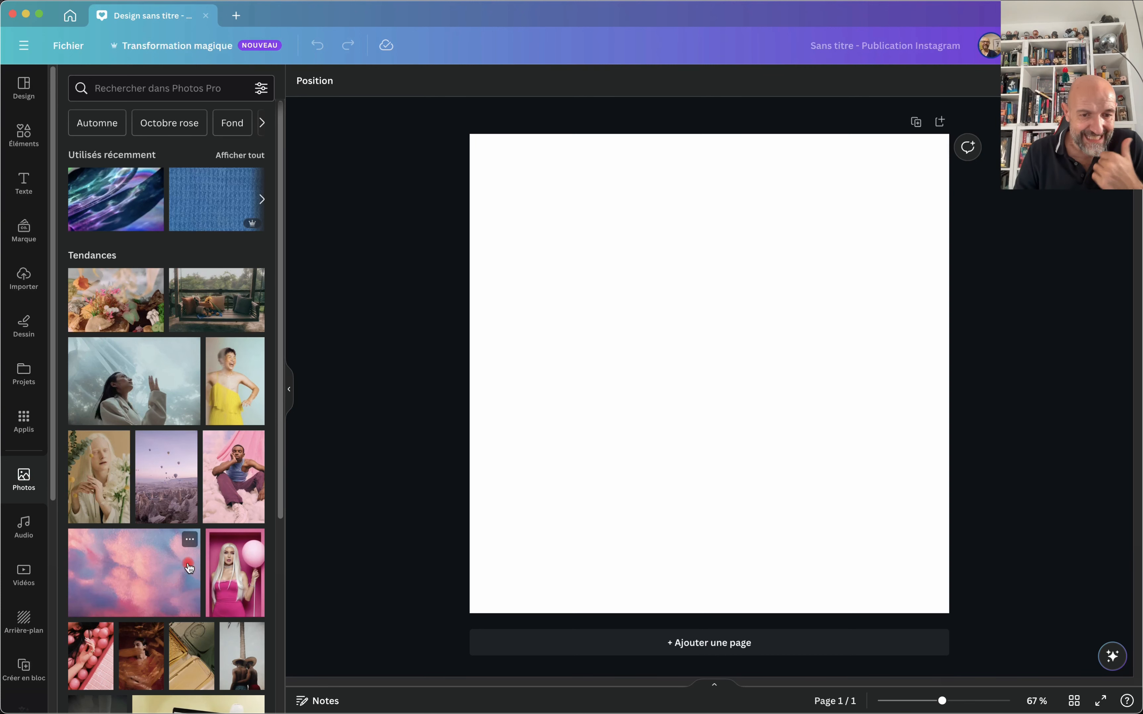
{"action": "scroll", "coordinate": [189, 565], "scroll_direction": "down", "scroll_amount": 3}
{"action": "scroll", "coordinate": [188, 564], "scroll_direction": "down", "scroll_amount": 2}
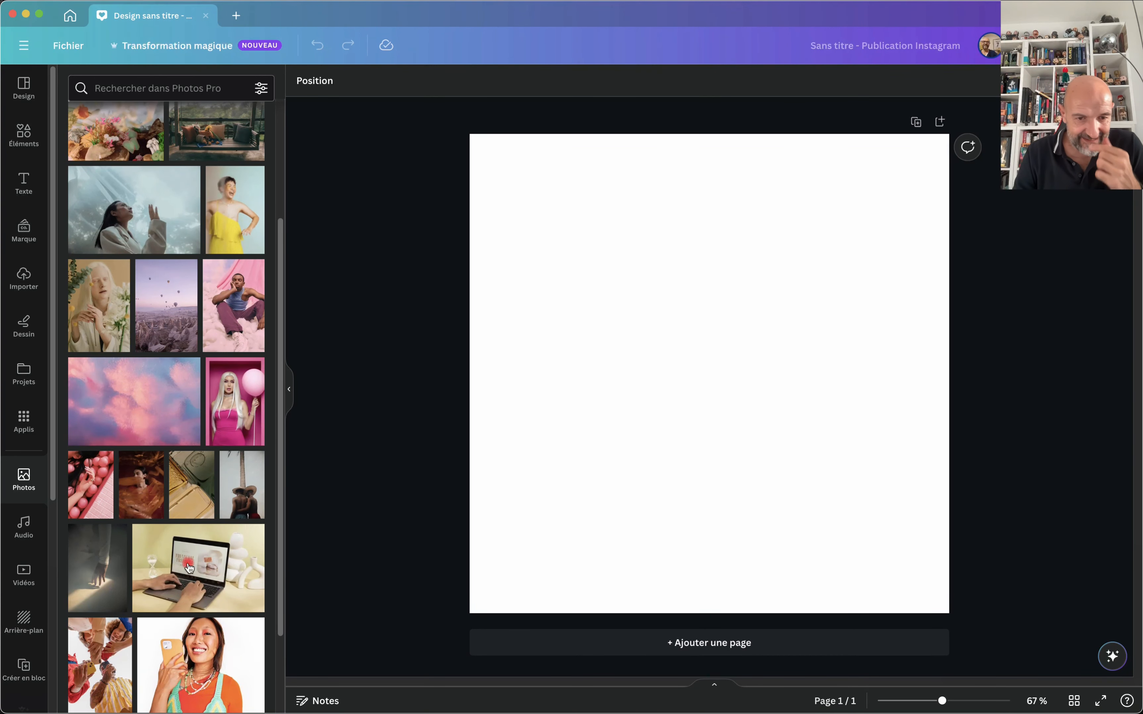
{"action": "left_click", "coordinate": [240, 487]}
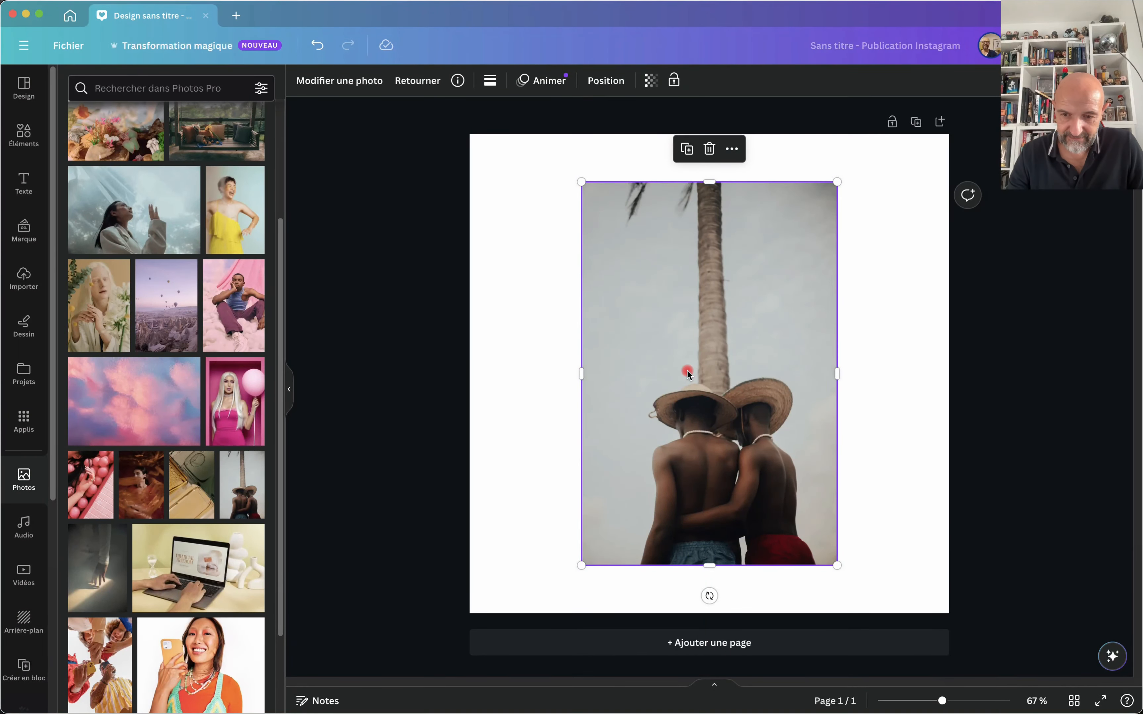
{"action": "key", "text": "Delete"}
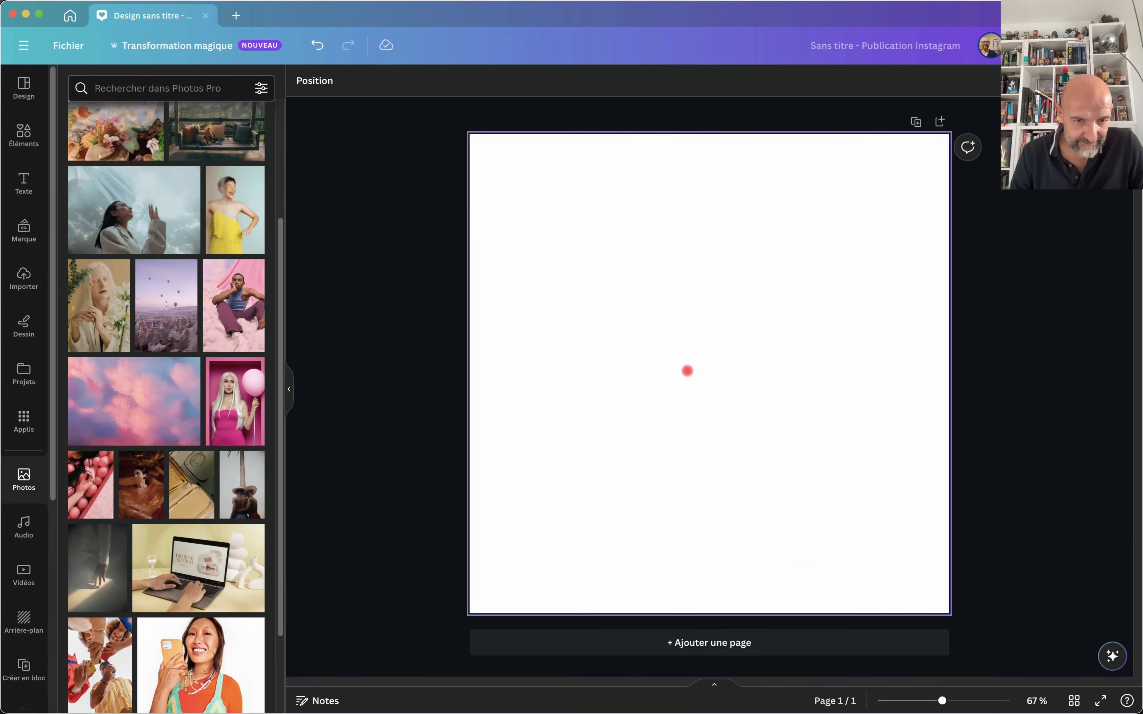
Add the stock photo of a woman seen from behind in green and blue light against a magenta background.
{"action": "scroll", "coordinate": [236, 446], "scroll_direction": "down", "scroll_amount": 3}
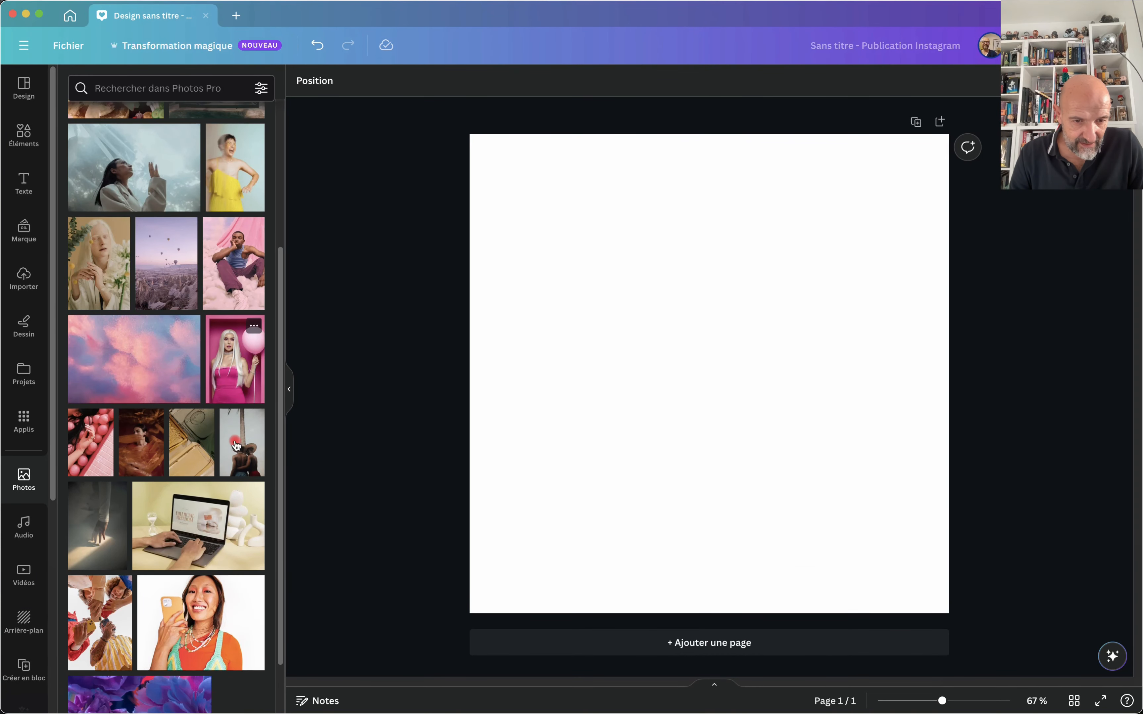
{"action": "scroll", "coordinate": [236, 445], "scroll_direction": "down", "scroll_amount": 10}
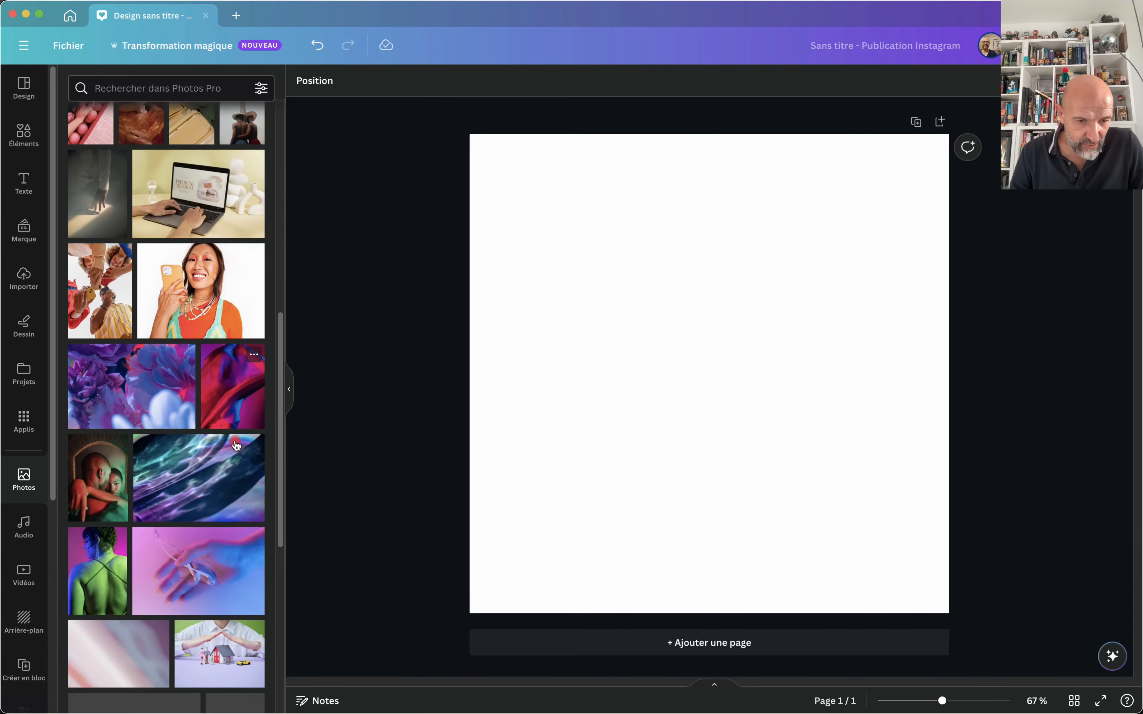
{"action": "scroll", "coordinate": [236, 446], "scroll_direction": "down", "scroll_amount": 2}
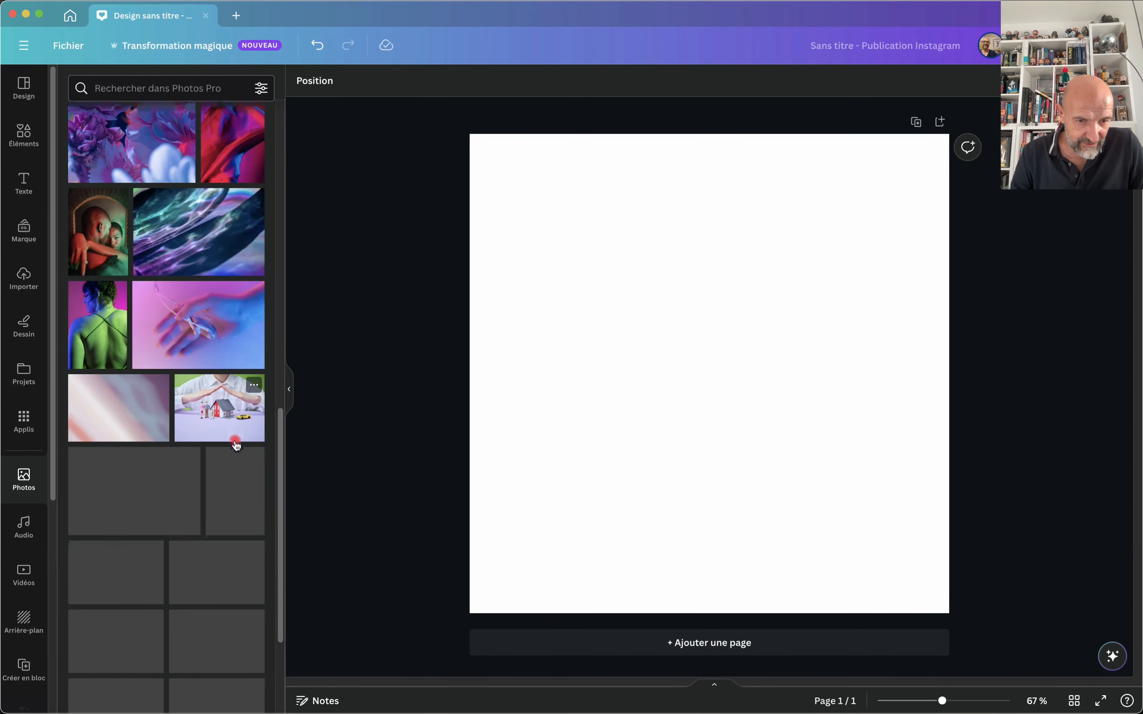
{"action": "left_click", "coordinate": [88, 333]}
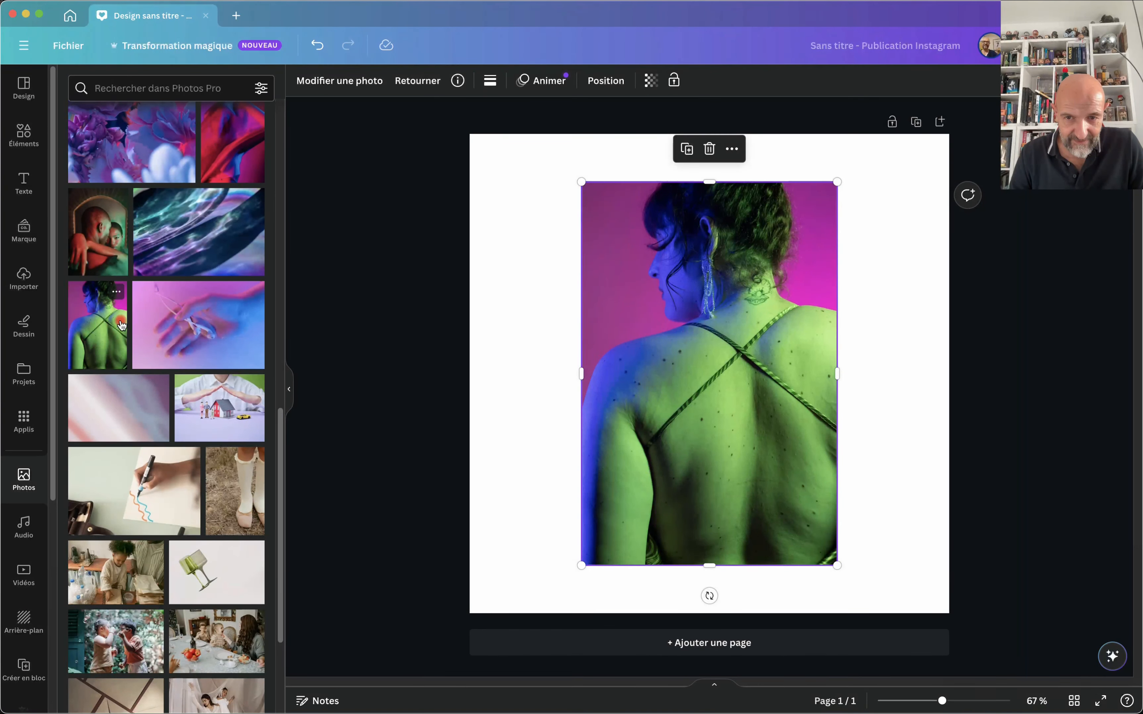
Align the woman's photo with the page's right edge and enlarge it to the full page height, leaving the left third blank.
{"action": "left_click_drag", "start_coordinate": [765, 338], "coordinate": [833, 320]}
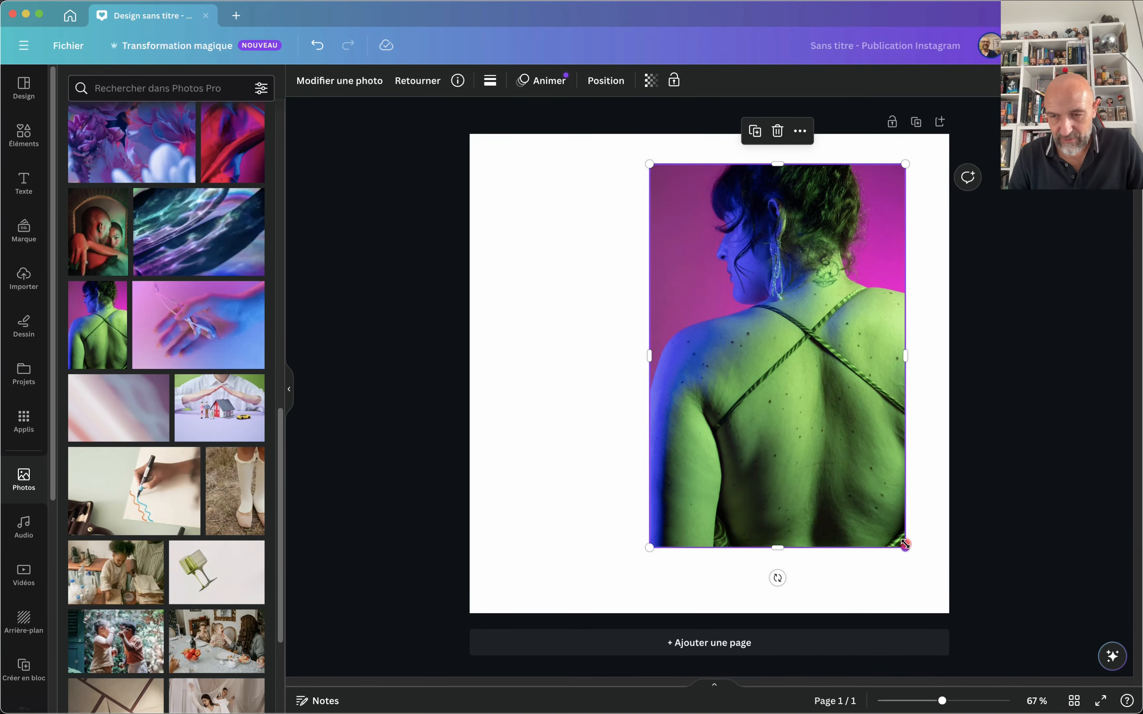
{"action": "left_click_drag", "start_coordinate": [905, 544], "coordinate": [951, 617]}
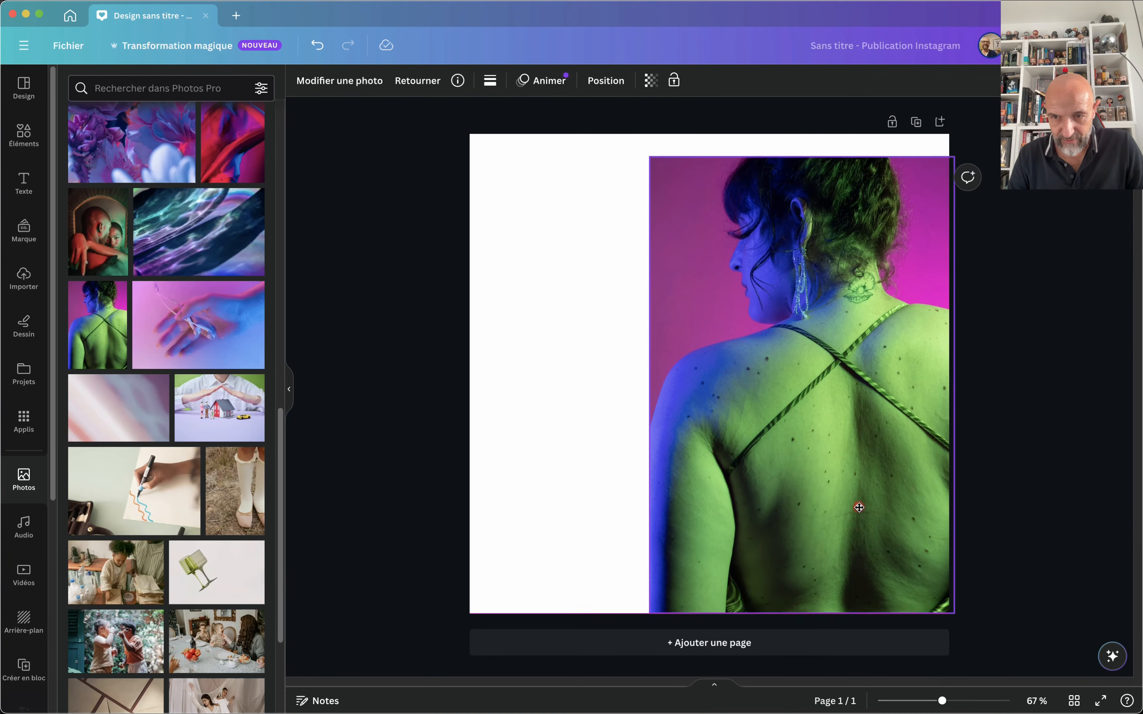
{"action": "left_click_drag", "start_coordinate": [857, 505], "coordinate": [853, 483]}
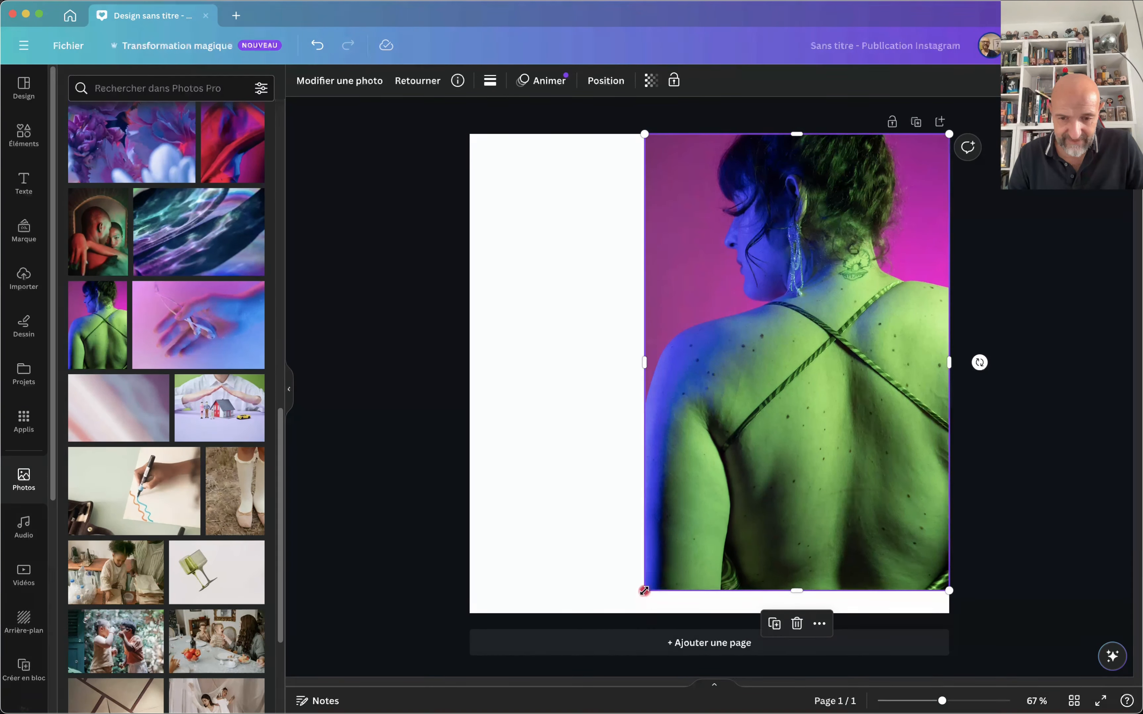
{"action": "left_click_drag", "start_coordinate": [643, 592], "coordinate": [629, 613]}
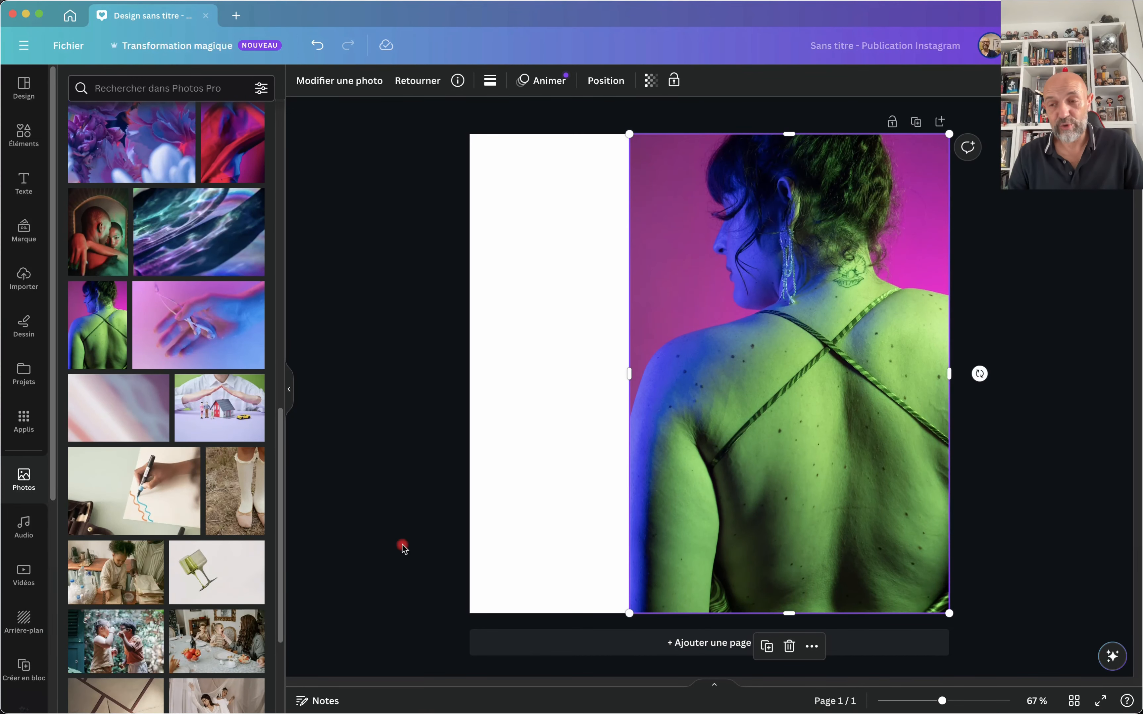
{"action": "left_click", "coordinate": [386, 529]}
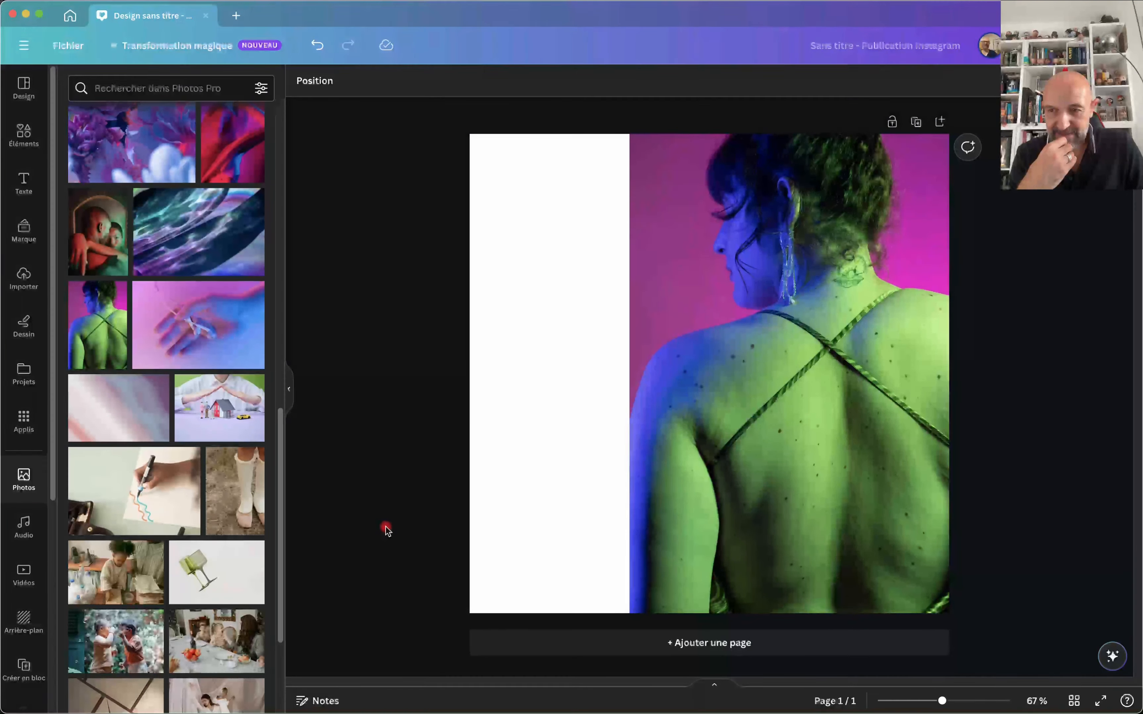
Expand the photo of the woman's back to 16:9 format with Agrandissement magique.
{"action": "left_click", "coordinate": [769, 404]}
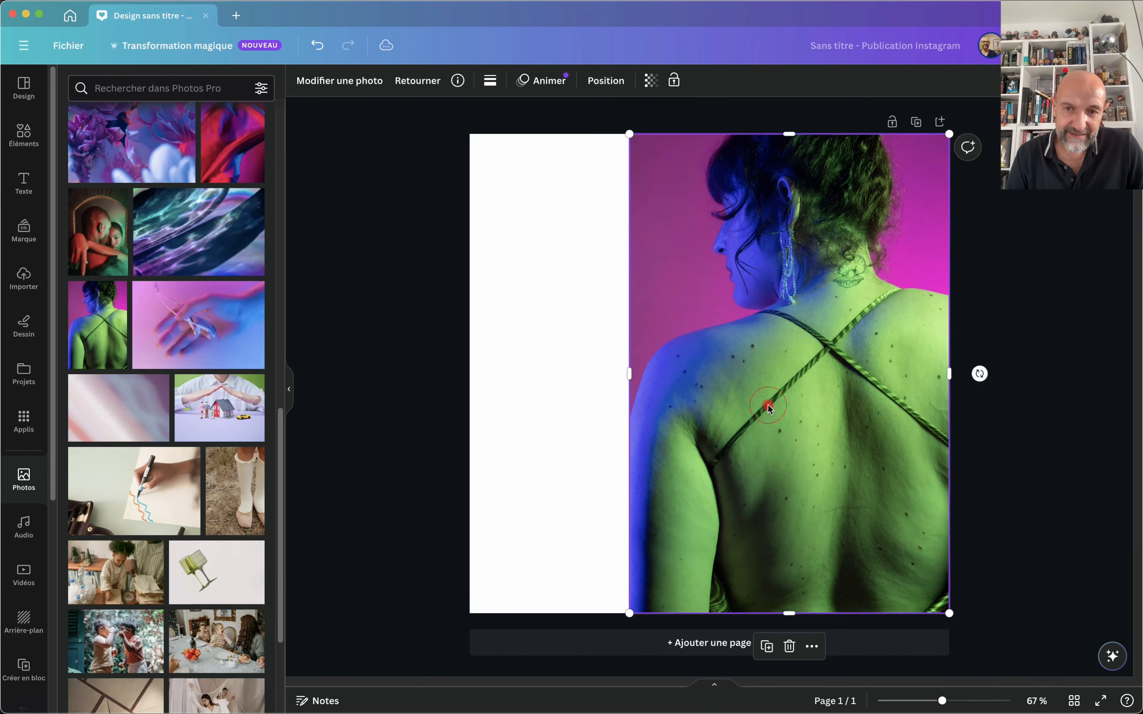
{"action": "mouse_move", "coordinate": [627, 134]}
{"action": "left_mouse_down"}
{"action": "mouse_move", "coordinate": [548, 90]}
{"action": "mouse_move", "coordinate": [585, 101]}
{"action": "mouse_move", "coordinate": [633, 151]}
{"action": "mouse_move", "coordinate": [618, 142]}
{"action": "left_mouse_up"}
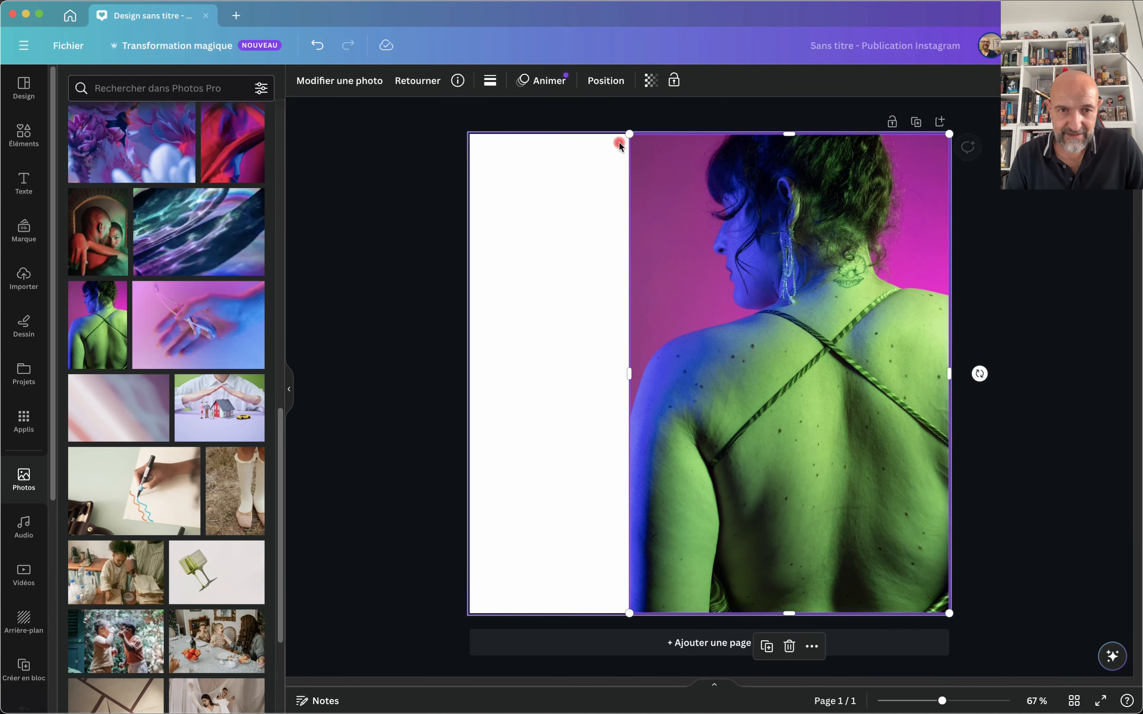
{"action": "left_click", "coordinate": [350, 77]}
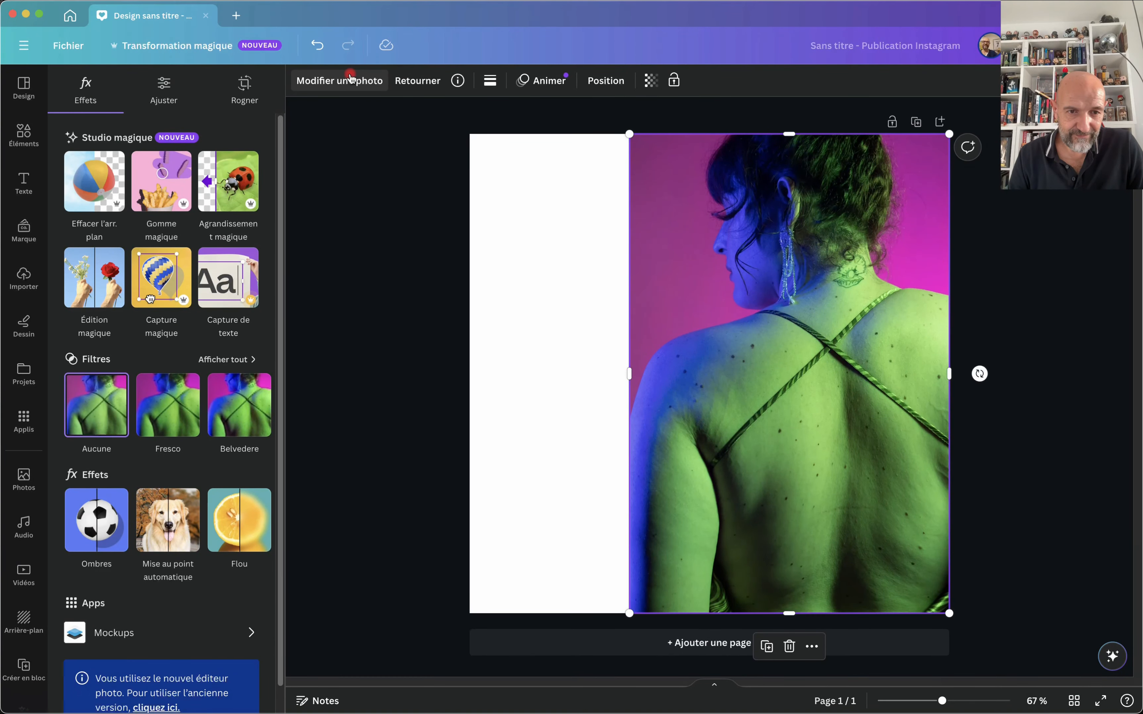
{"action": "left_click", "coordinate": [231, 187]}
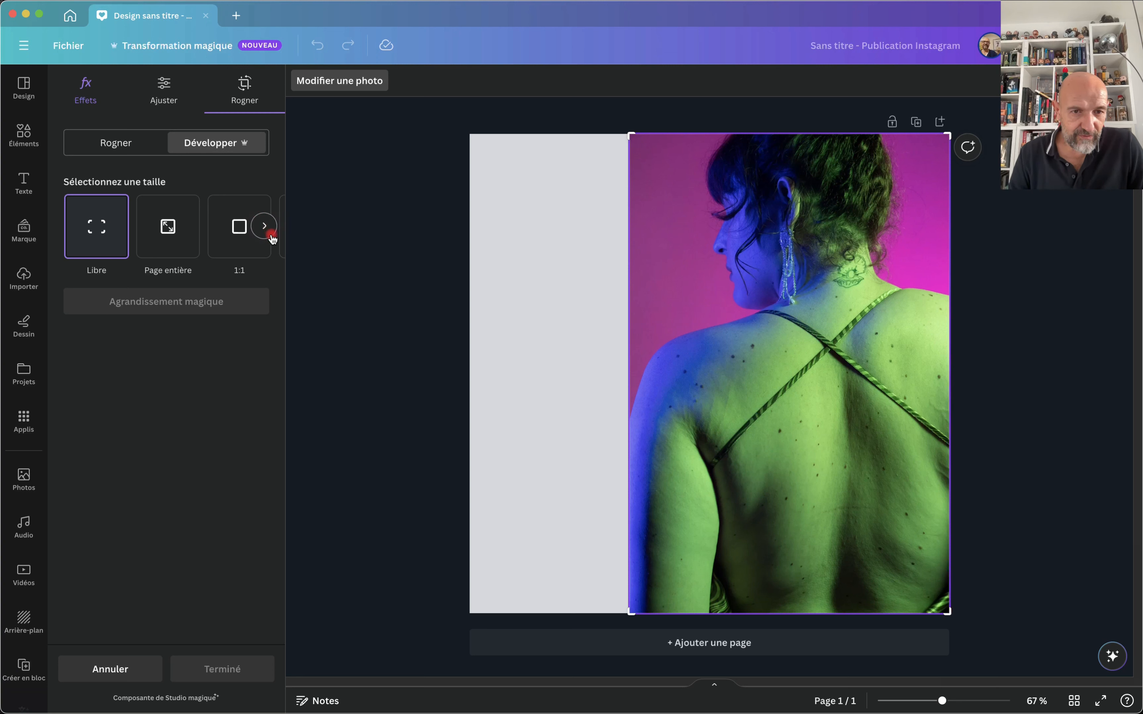
{"action": "left_click", "coordinate": [266, 229]}
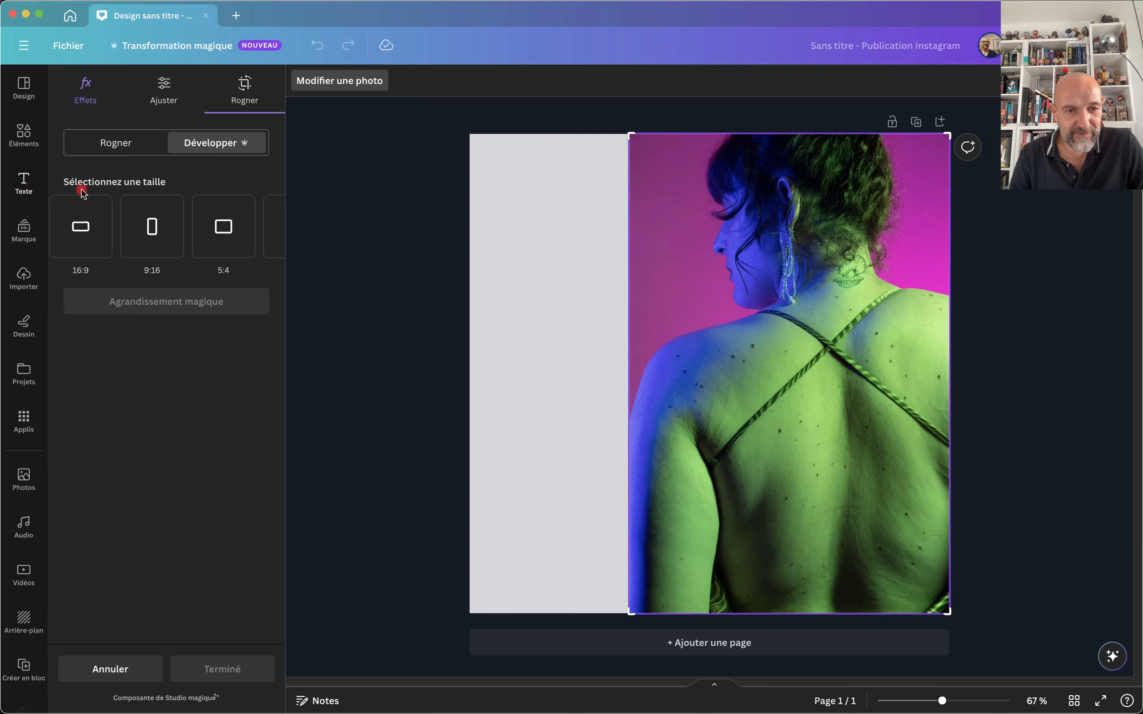
{"action": "left_click", "coordinate": [85, 230]}
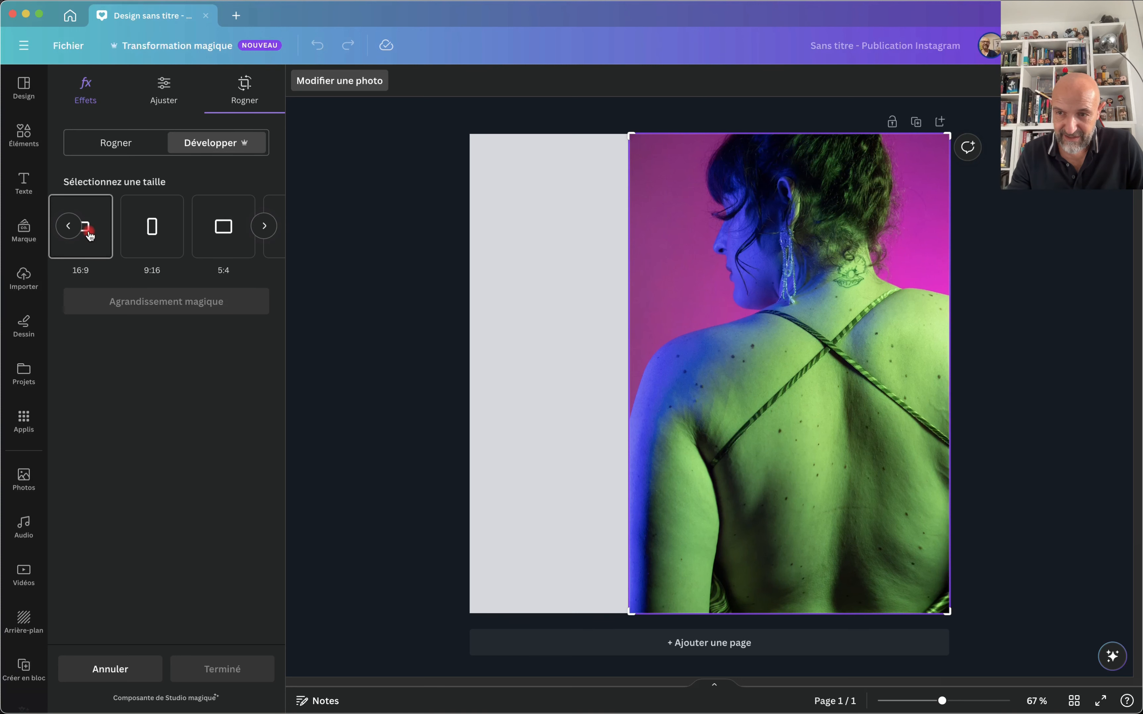
{"action": "left_click", "coordinate": [89, 235]}
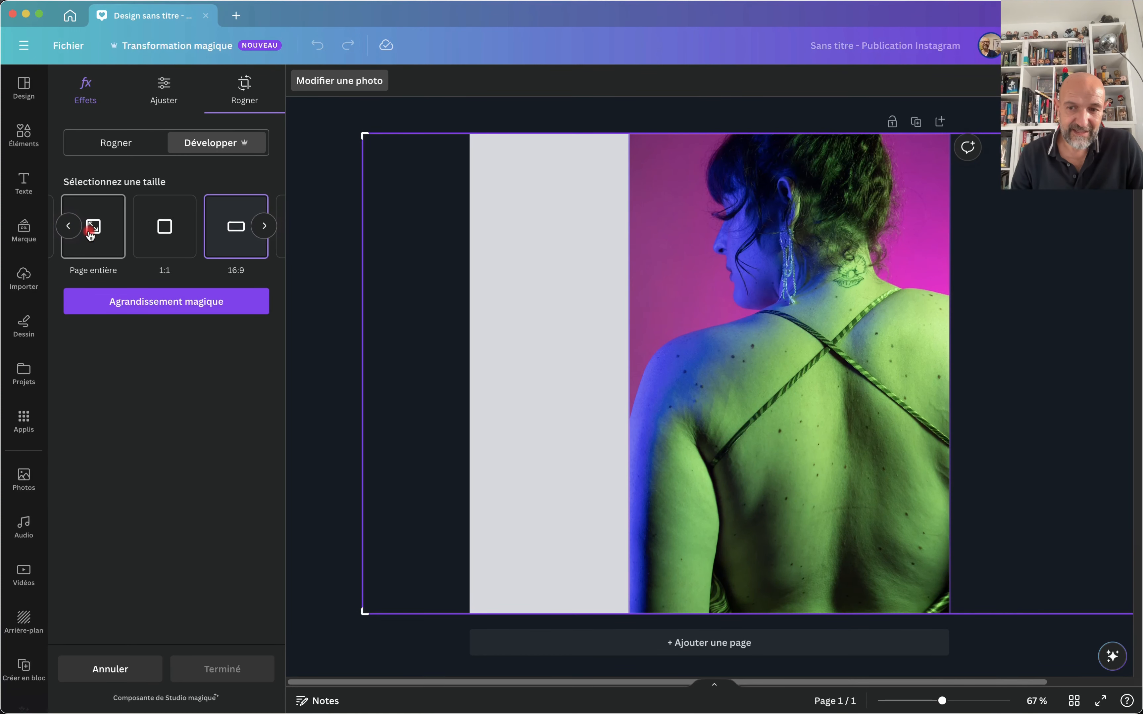
{"action": "left_click", "coordinate": [163, 310]}
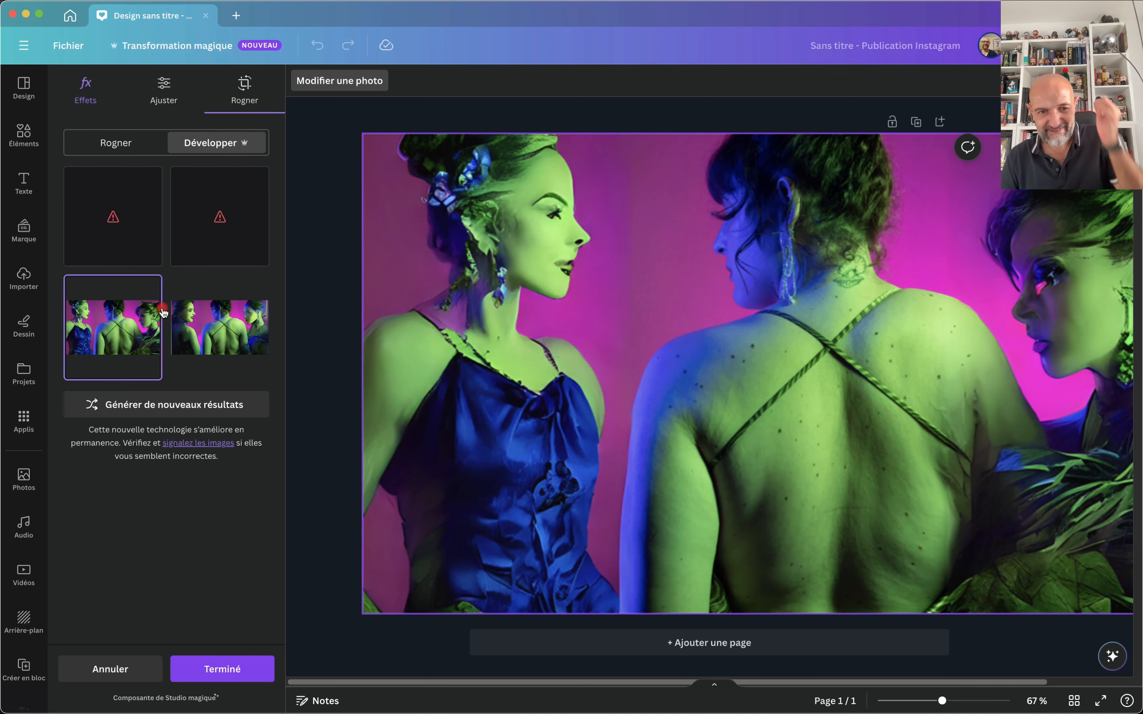
Compare the two generated 16:9 expansions of the woman's photo and generate a new set of results.
{"action": "left_click", "coordinate": [229, 330]}
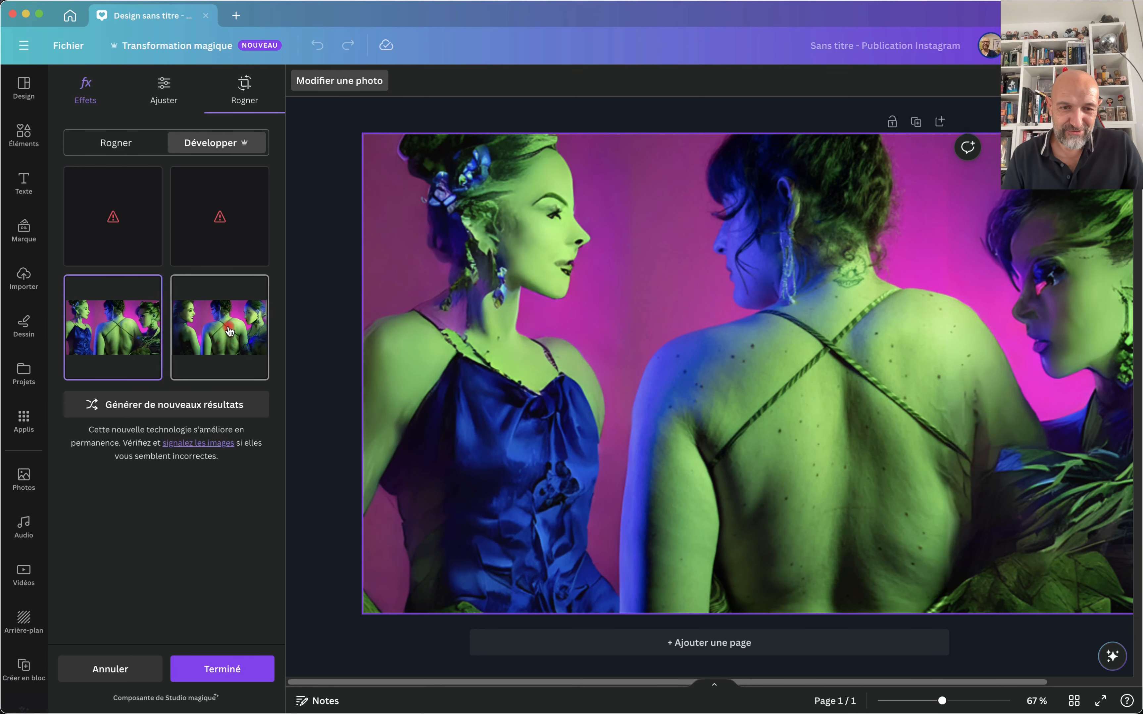
{"action": "left_click", "coordinate": [108, 330]}
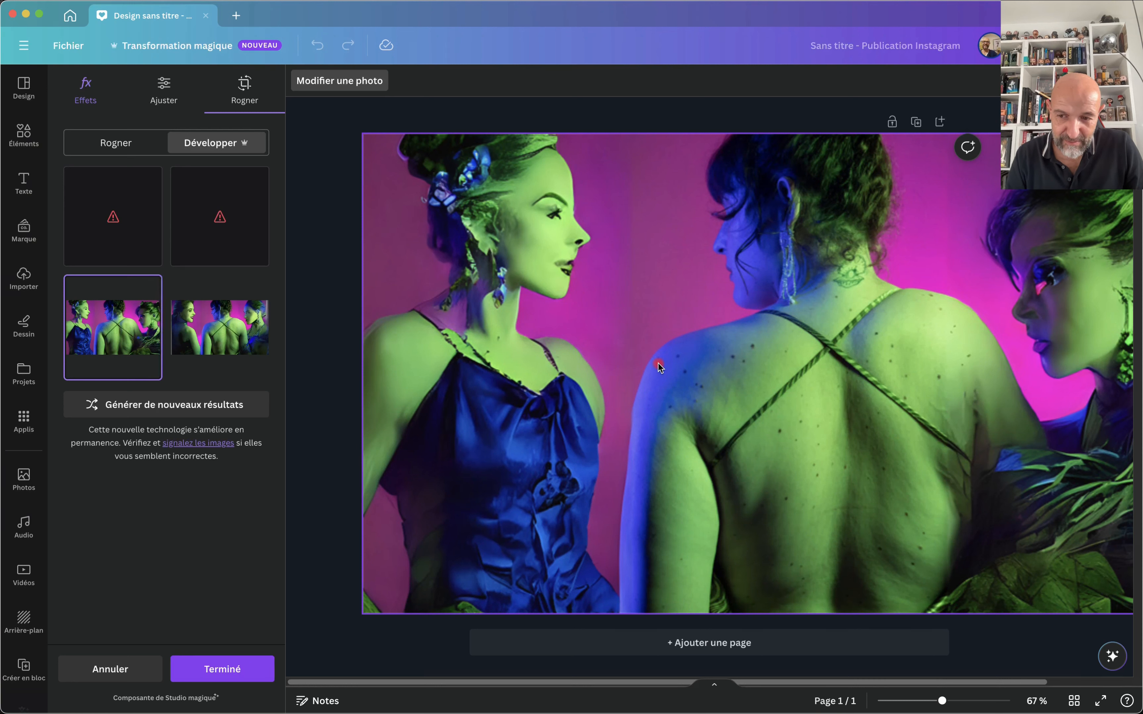
{"action": "left_click", "coordinate": [162, 405]}
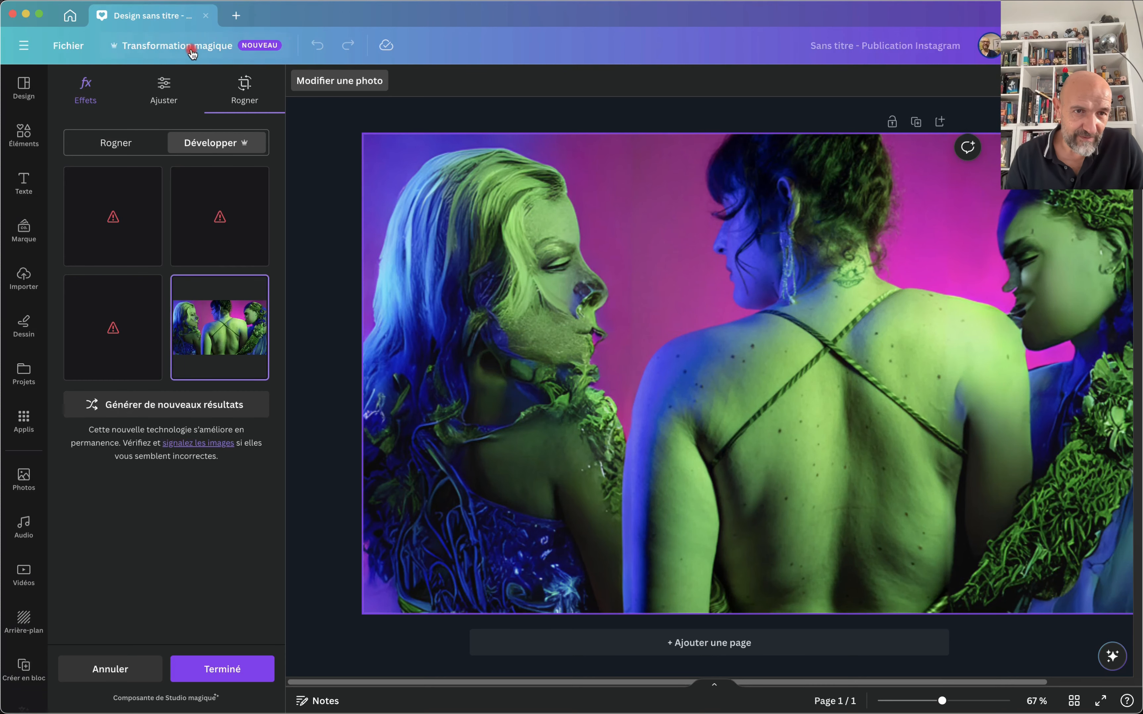
Close the design without applying the expansion and open the stock photos in a new square Publication Instagram.
{"action": "left_click", "coordinate": [205, 15]}
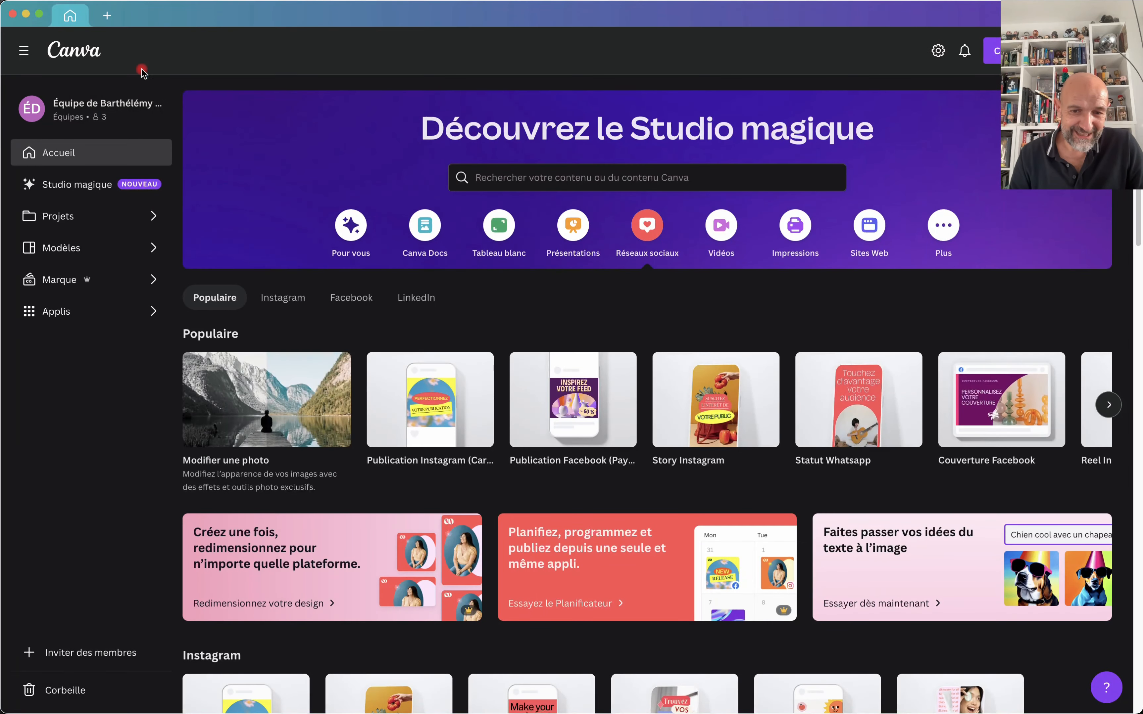
{"action": "left_click", "coordinate": [404, 427]}
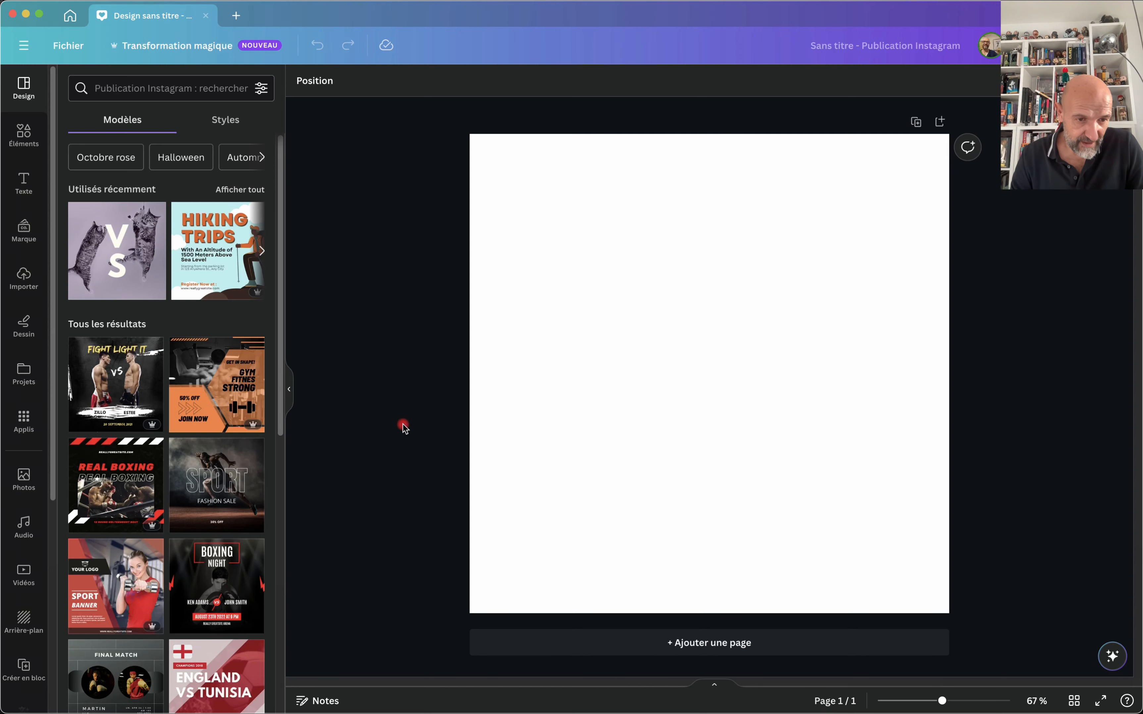
{"action": "left_click", "coordinate": [23, 479]}
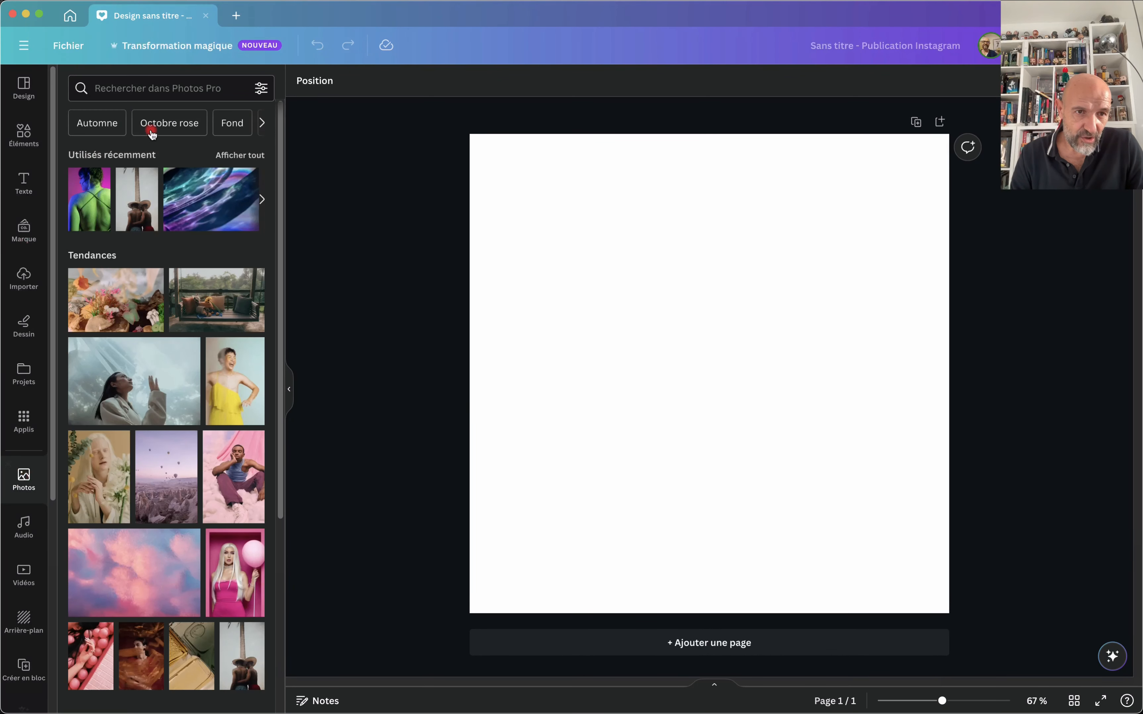
Search the stock photos for "paysage plage".
{"action": "left_click", "coordinate": [139, 88]}
{"action": "type", "text": "pay"}
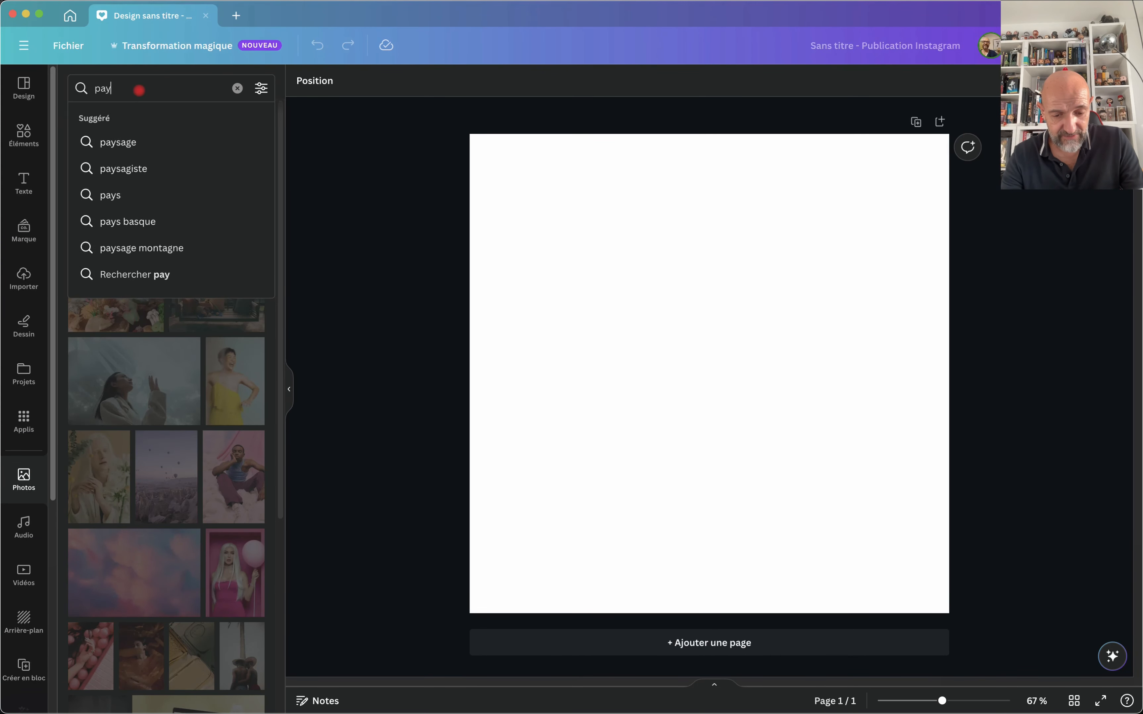
{"action": "type", "text": "sage "}
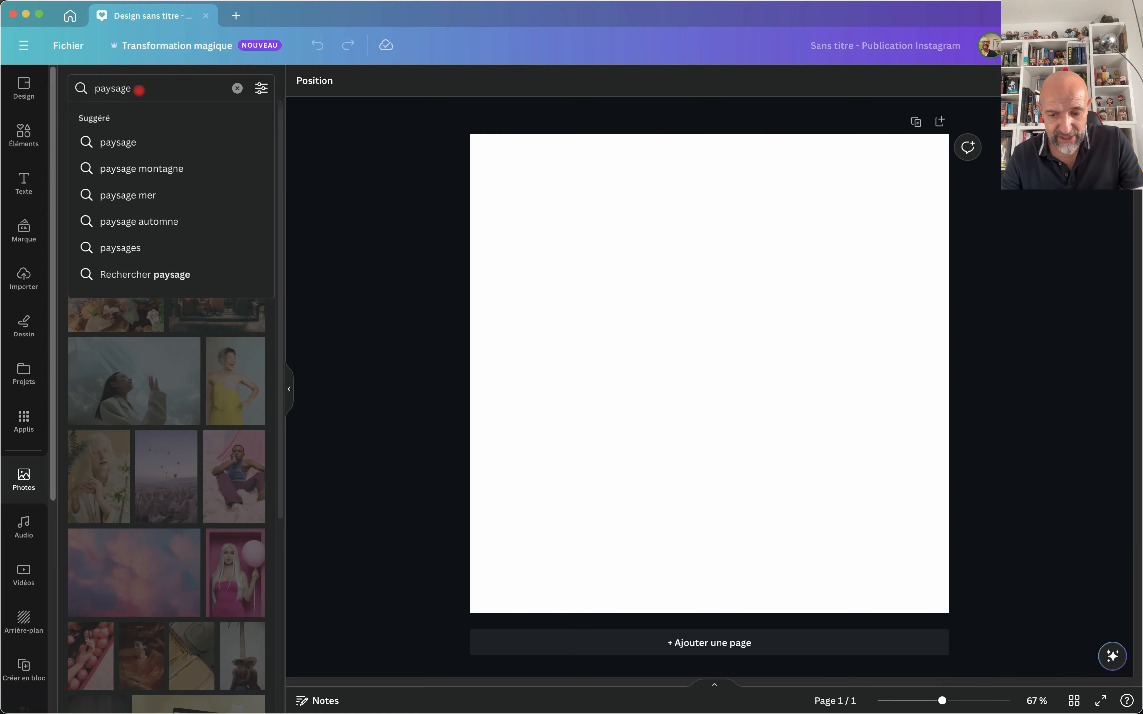
{"action": "type", "text": "plage"}
{"action": "key", "text": "Return"}
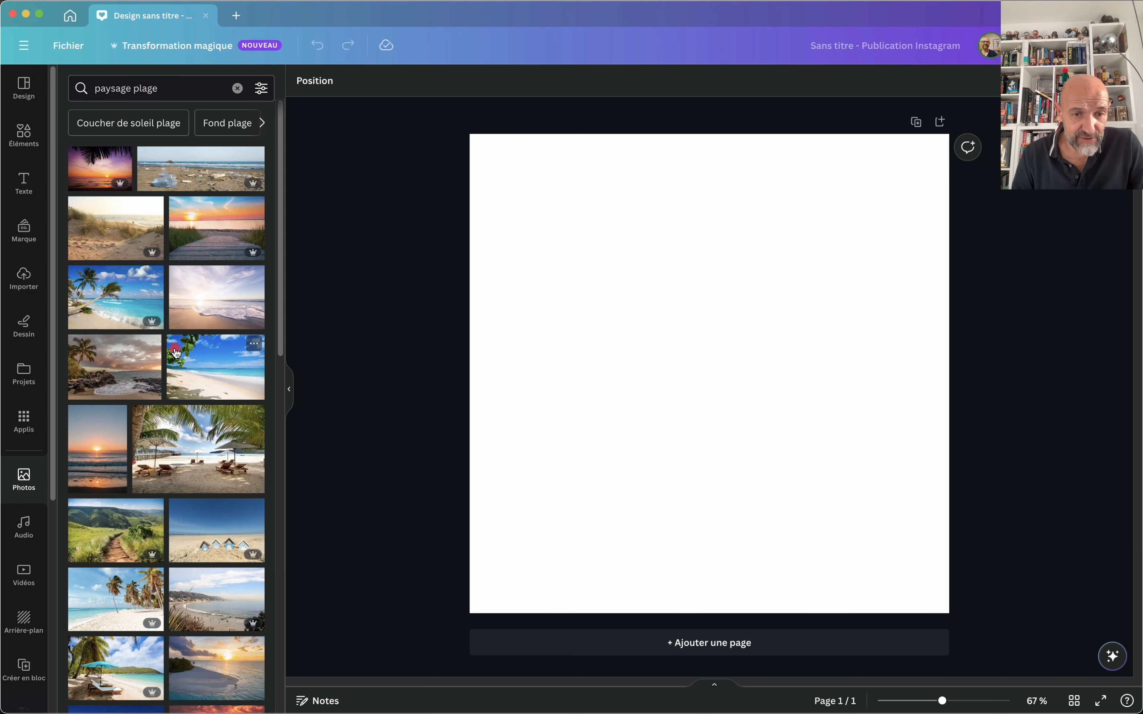
Add the beach photo with overhanging green leaves, enlarge it to full page width and align it with the page's bottom edge.
{"action": "left_click", "coordinate": [193, 359]}
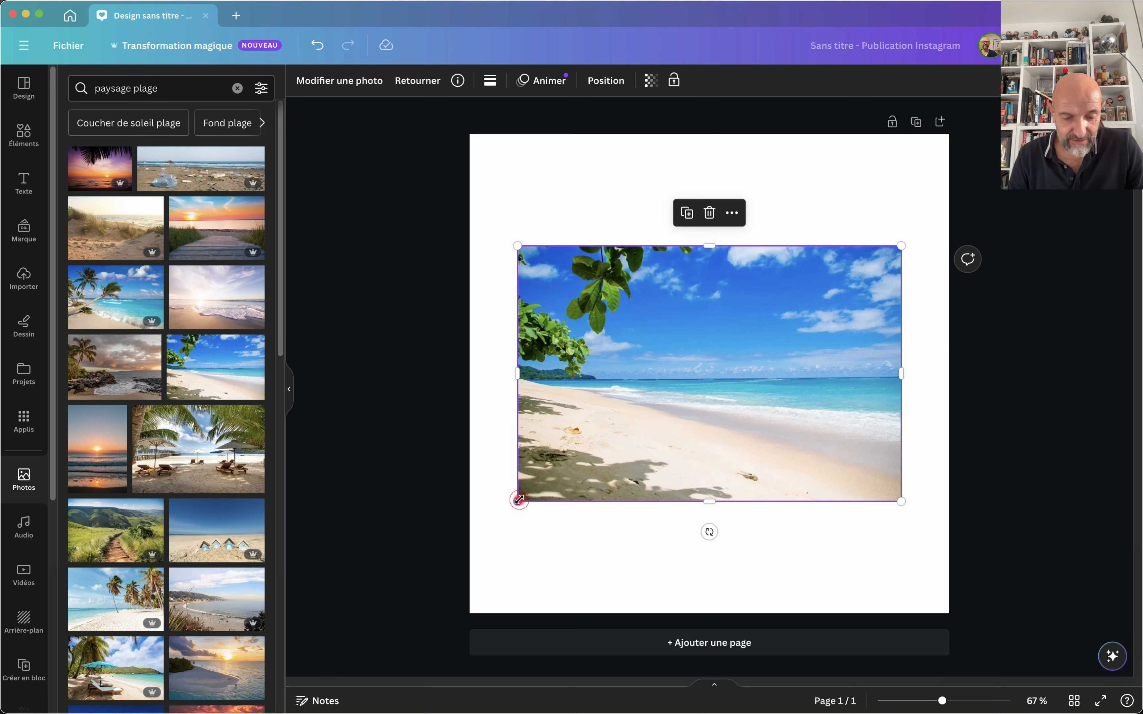
{"action": "left_click_drag", "start_coordinate": [518, 500], "coordinate": [466, 524]}
{"action": "left_click_drag", "start_coordinate": [651, 334], "coordinate": [655, 416]}
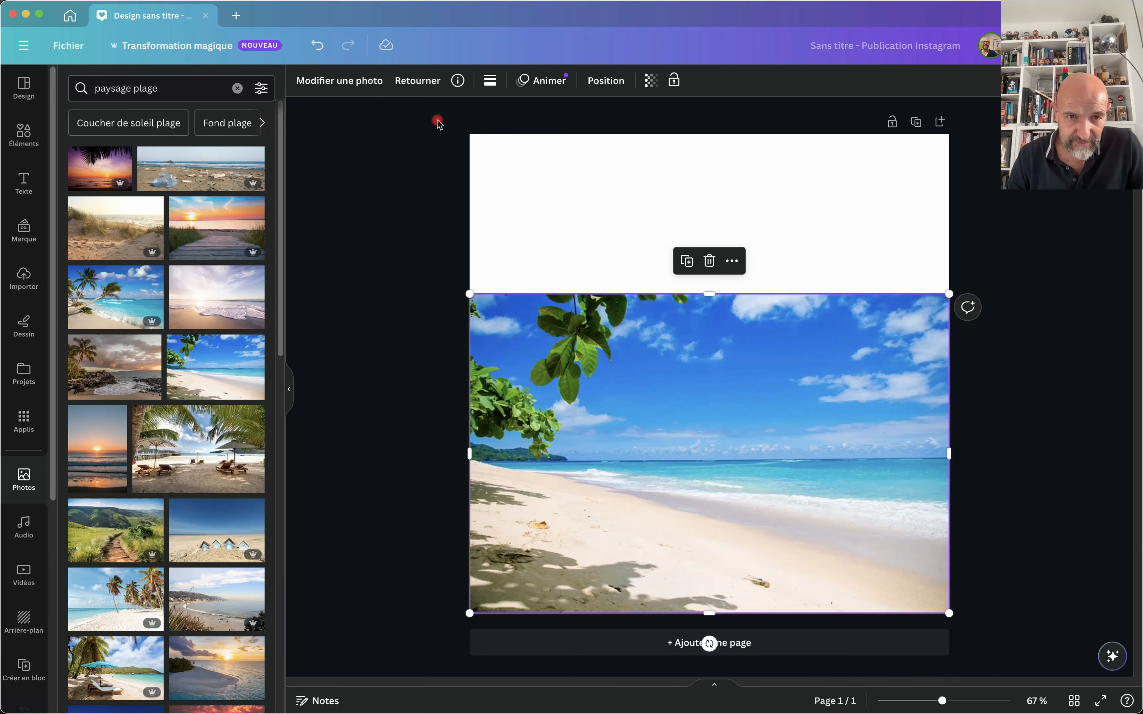
Expand the beach photo to the Page entière size with Agrandissement magique.
{"action": "left_click", "coordinate": [363, 83]}
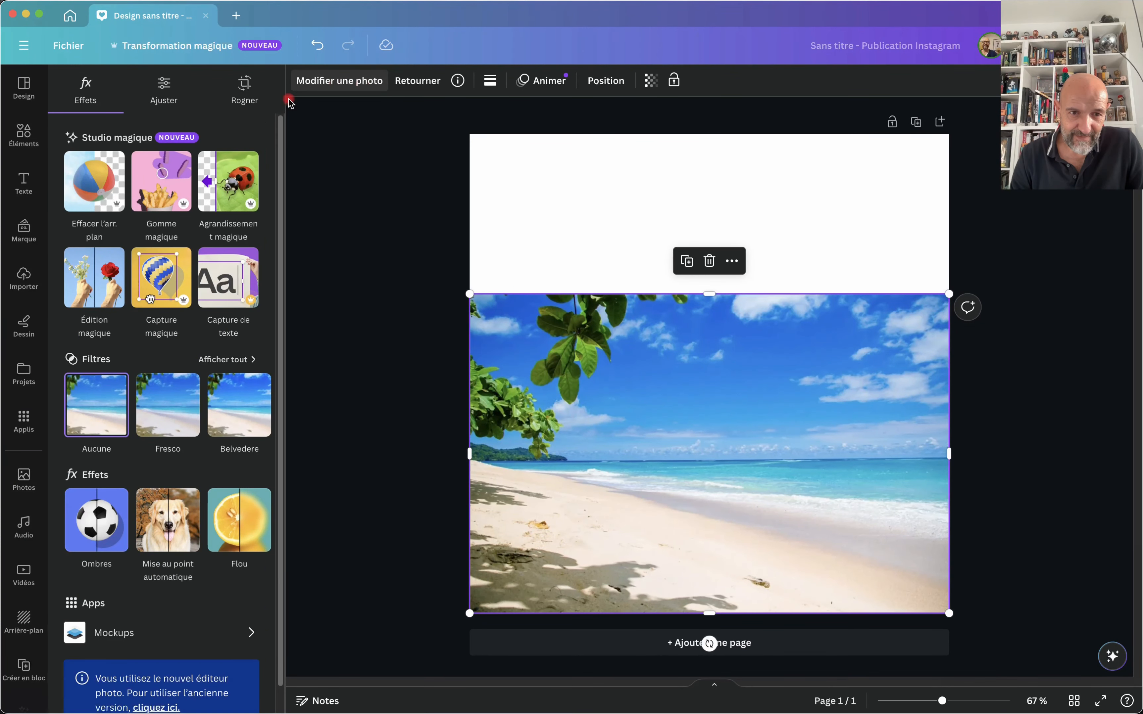
{"action": "left_click", "coordinate": [231, 179]}
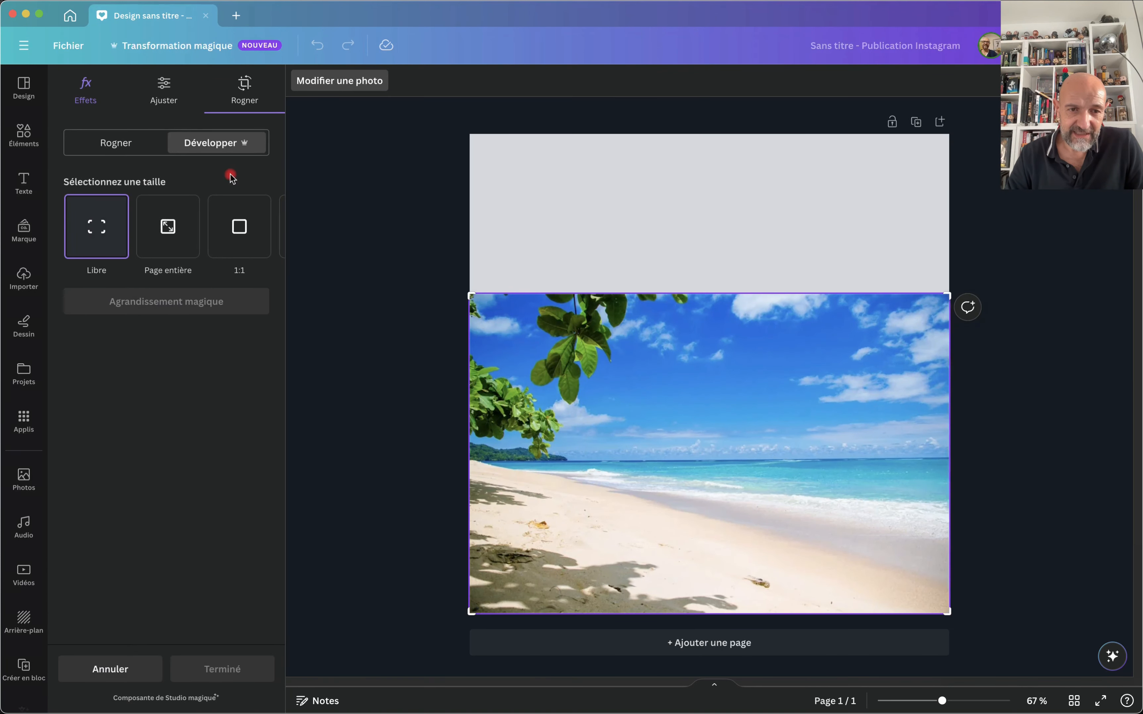
{"action": "mouse_move", "coordinate": [216, 207]}
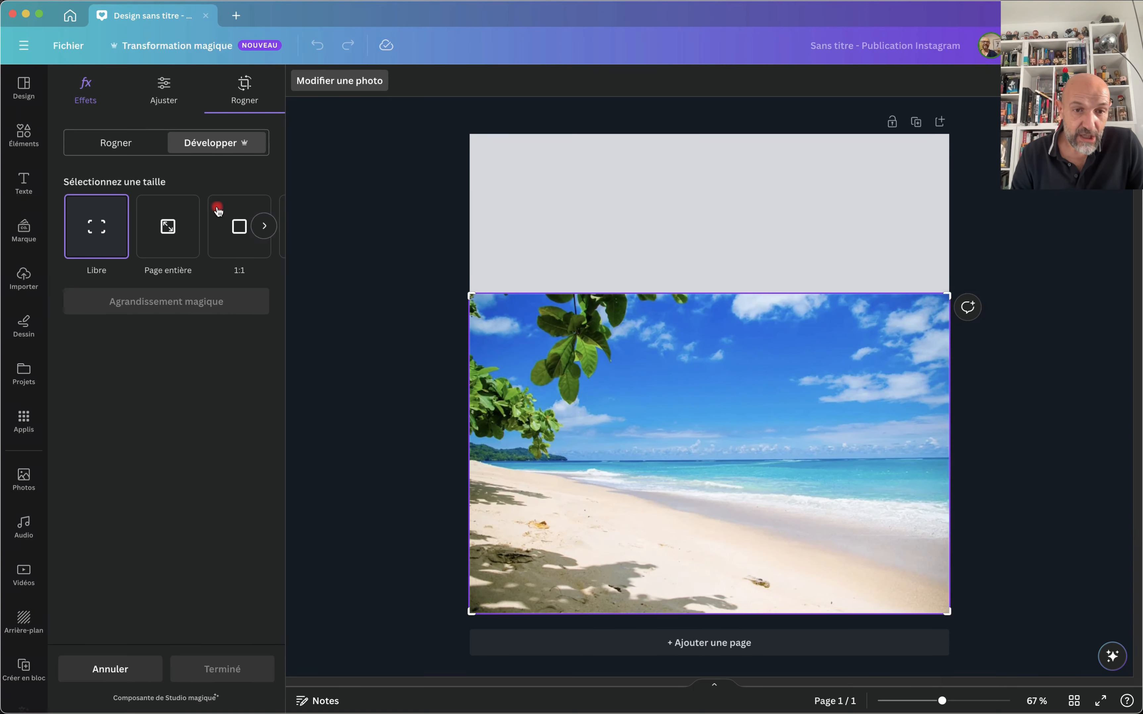
{"action": "left_click", "coordinate": [265, 229]}
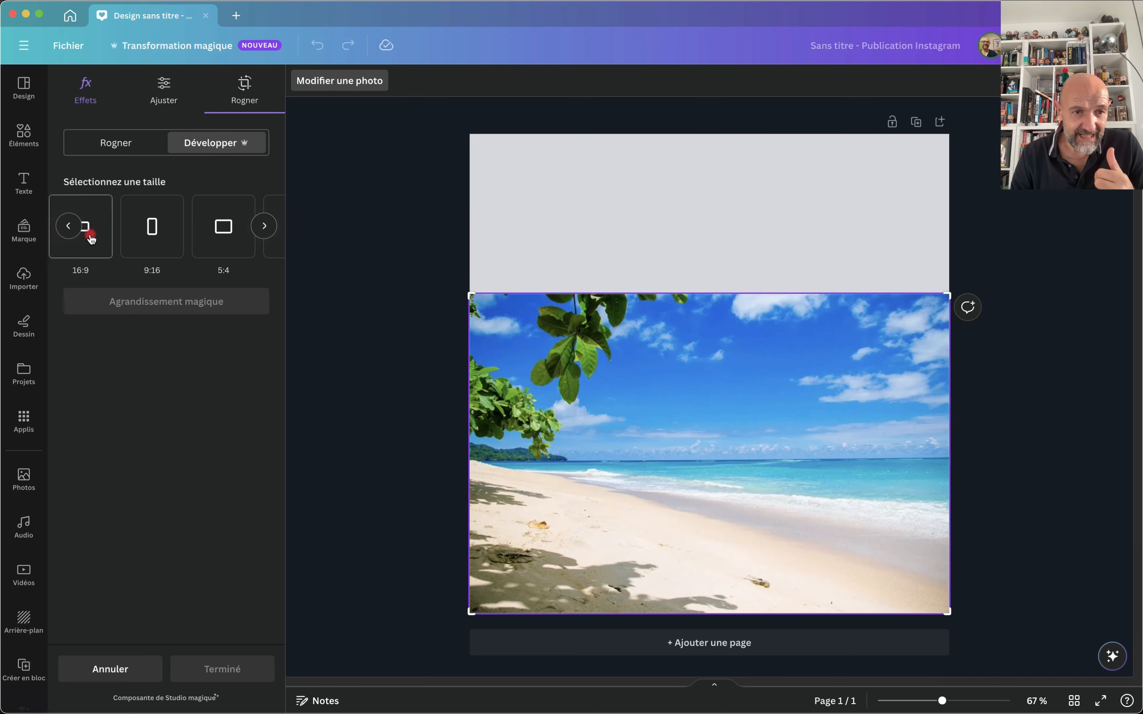
{"action": "left_click", "coordinate": [67, 227]}
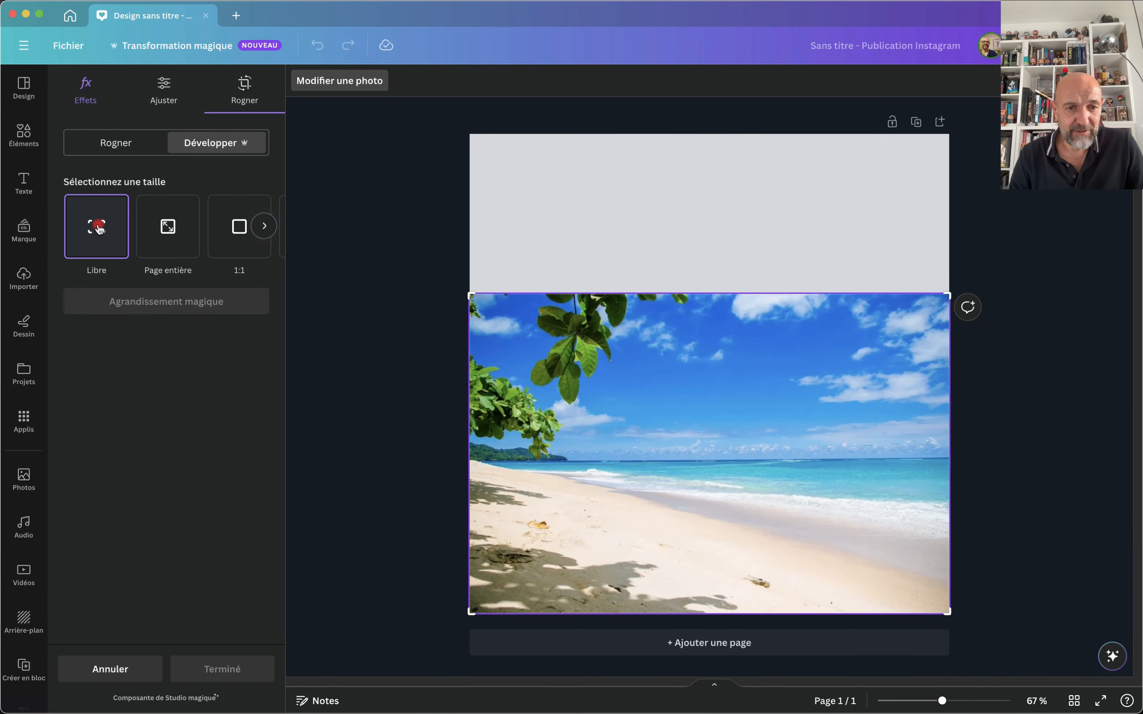
{"action": "left_click", "coordinate": [172, 229]}
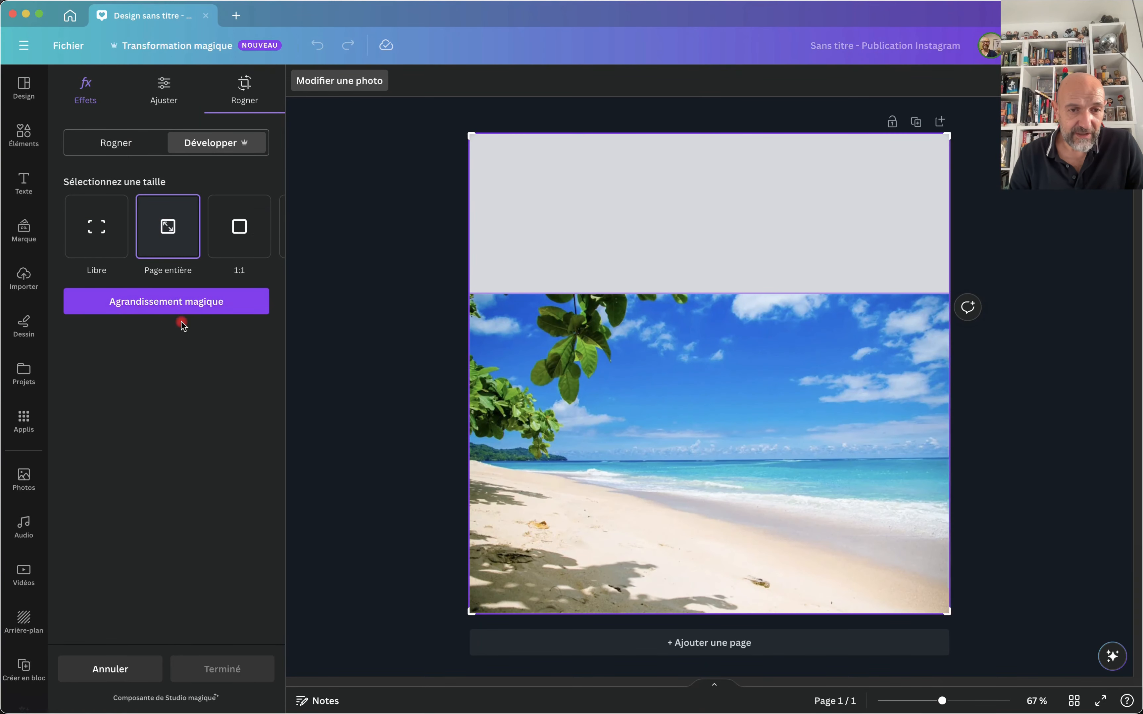
{"action": "left_click", "coordinate": [201, 301]}
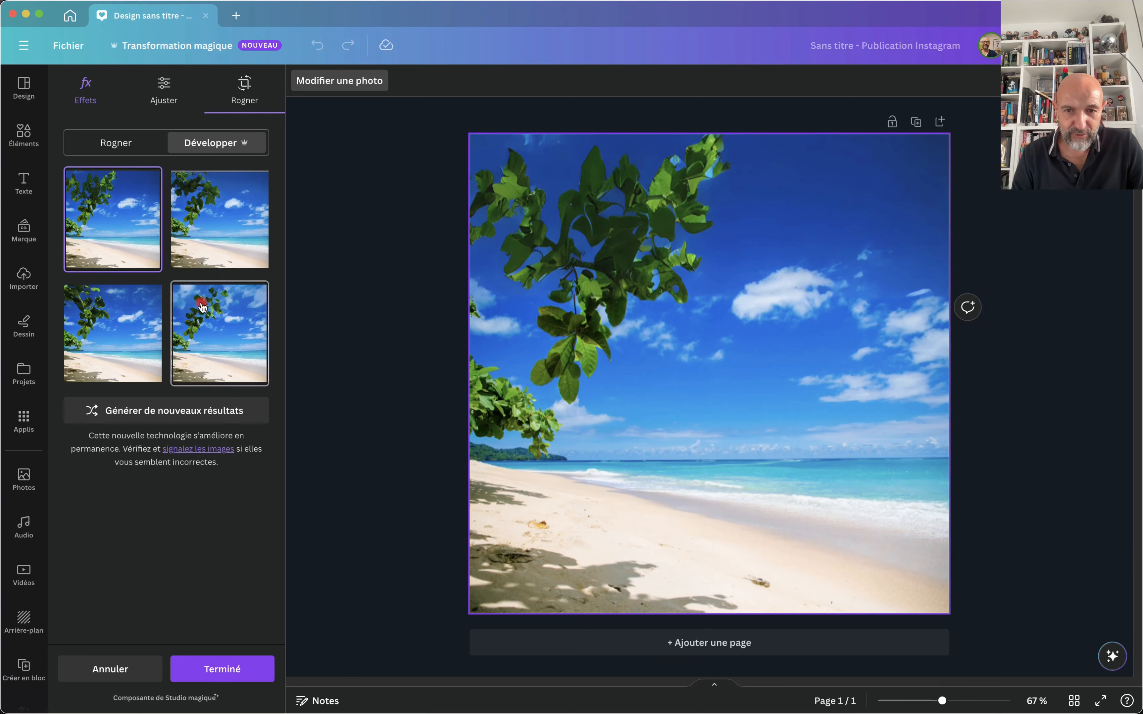
Compare the four generated full-page expansions of the beach photo and generate a new set of results.
{"action": "left_click", "coordinate": [210, 192]}
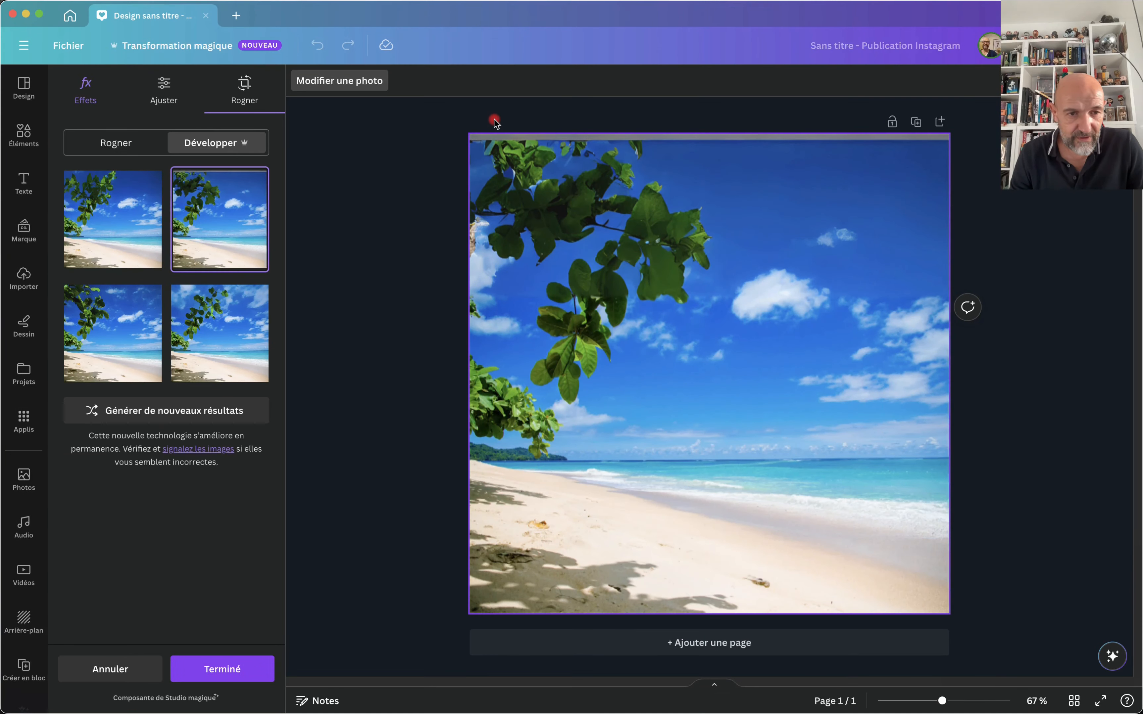
{"action": "left_click", "coordinate": [124, 321]}
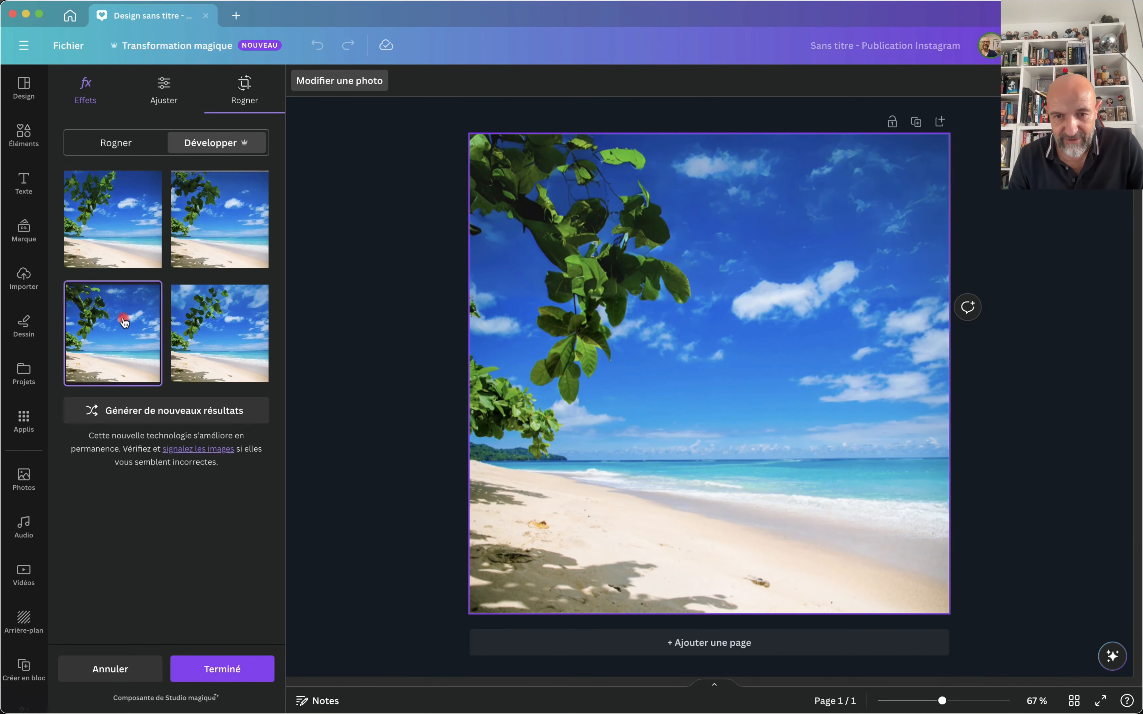
{"action": "left_click", "coordinate": [231, 352]}
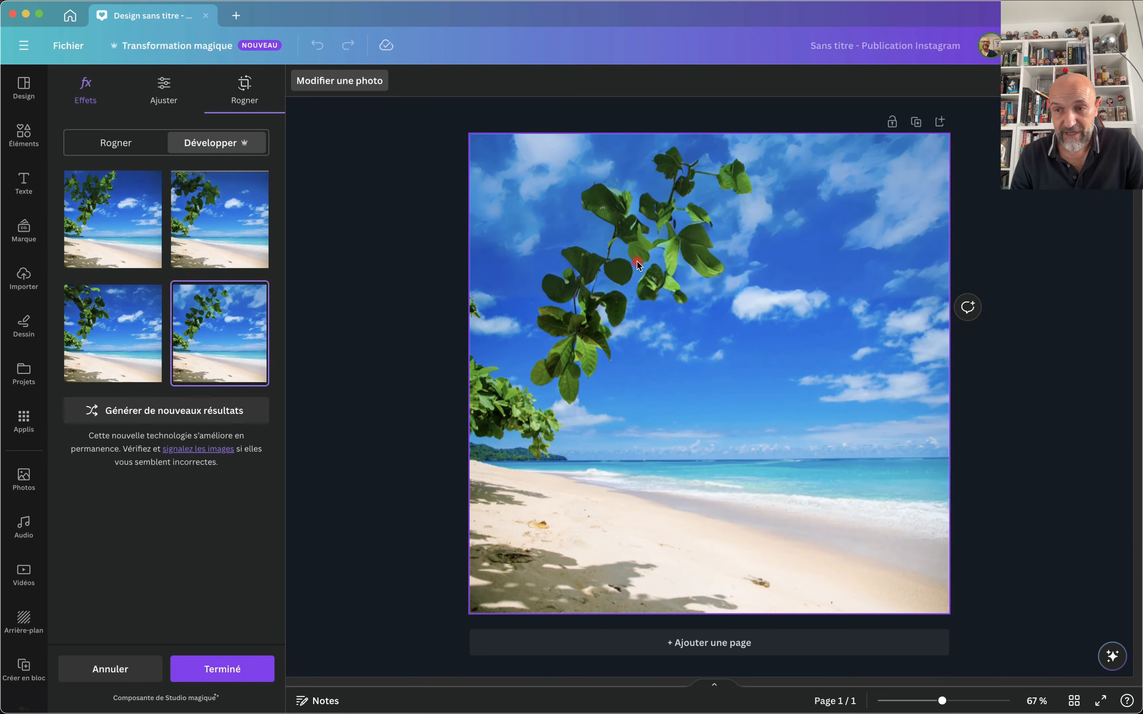
{"action": "left_click", "coordinate": [138, 335]}
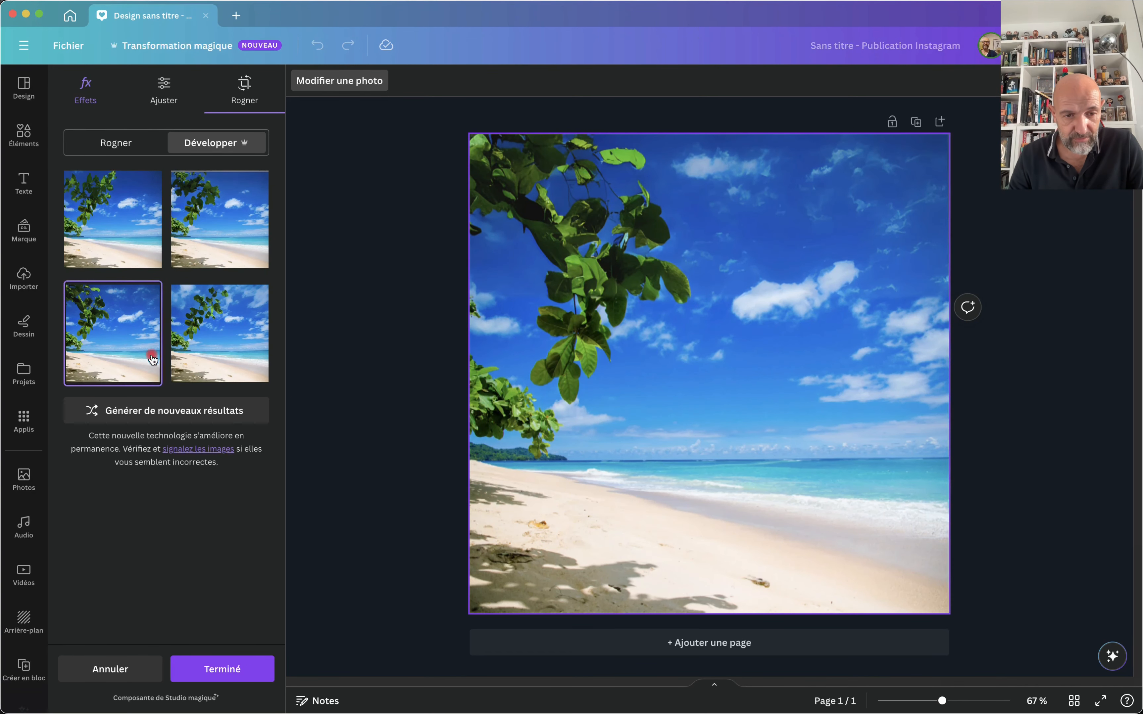
{"action": "left_click", "coordinate": [153, 413]}
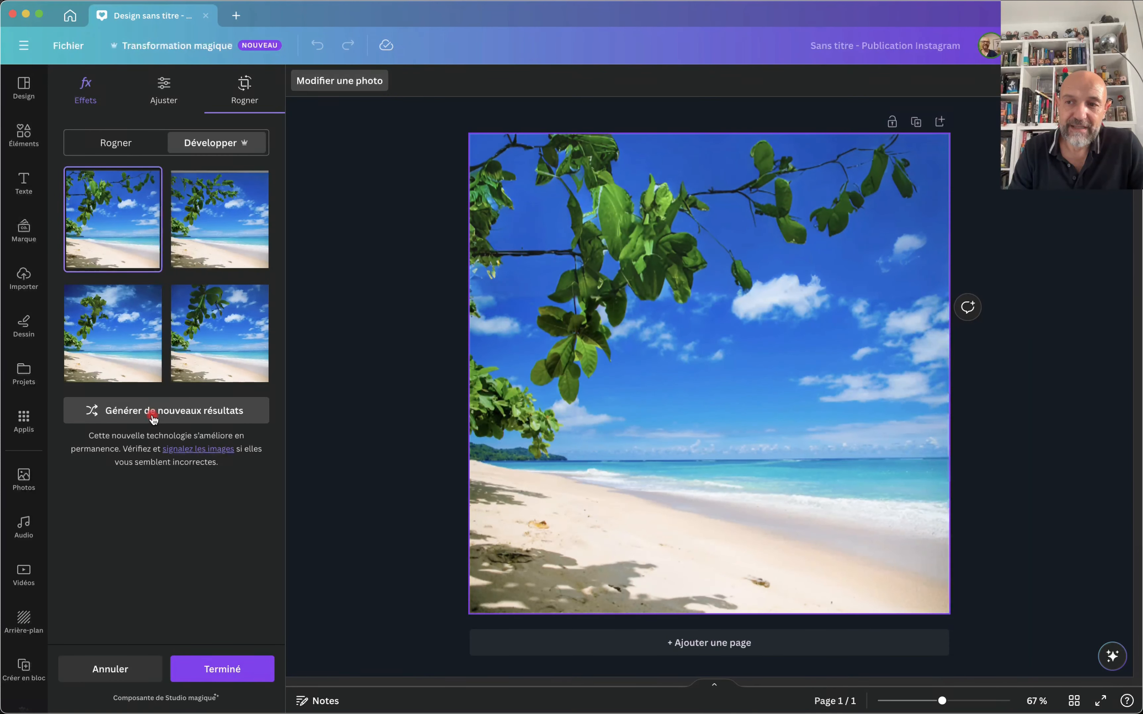
Compare the new expansions and apply the one with the leafy branch reaching across the upper sky.
{"action": "left_click", "coordinate": [189, 240]}
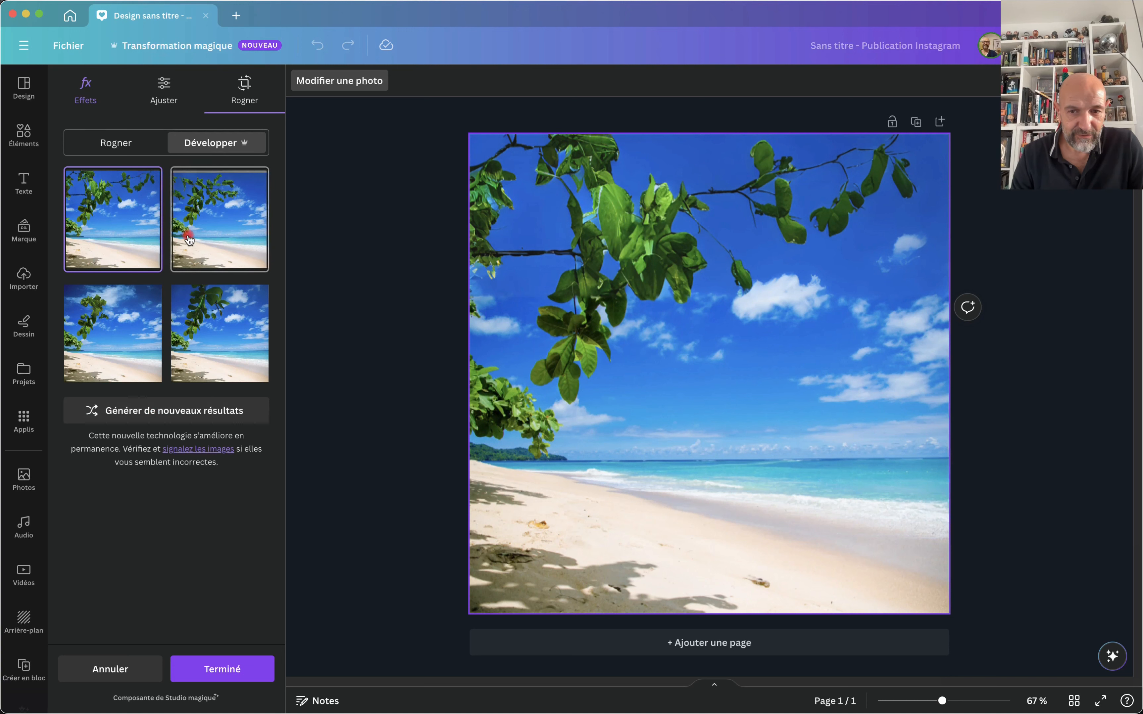
{"action": "left_click", "coordinate": [106, 316]}
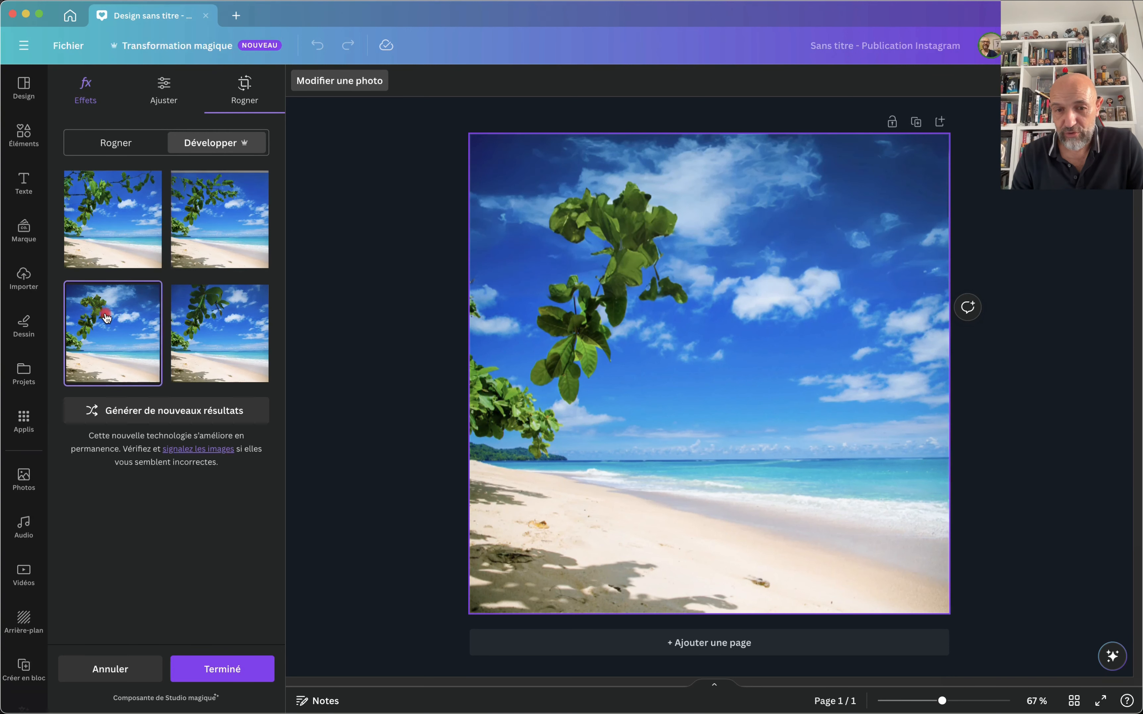
{"action": "left_click", "coordinate": [204, 338]}
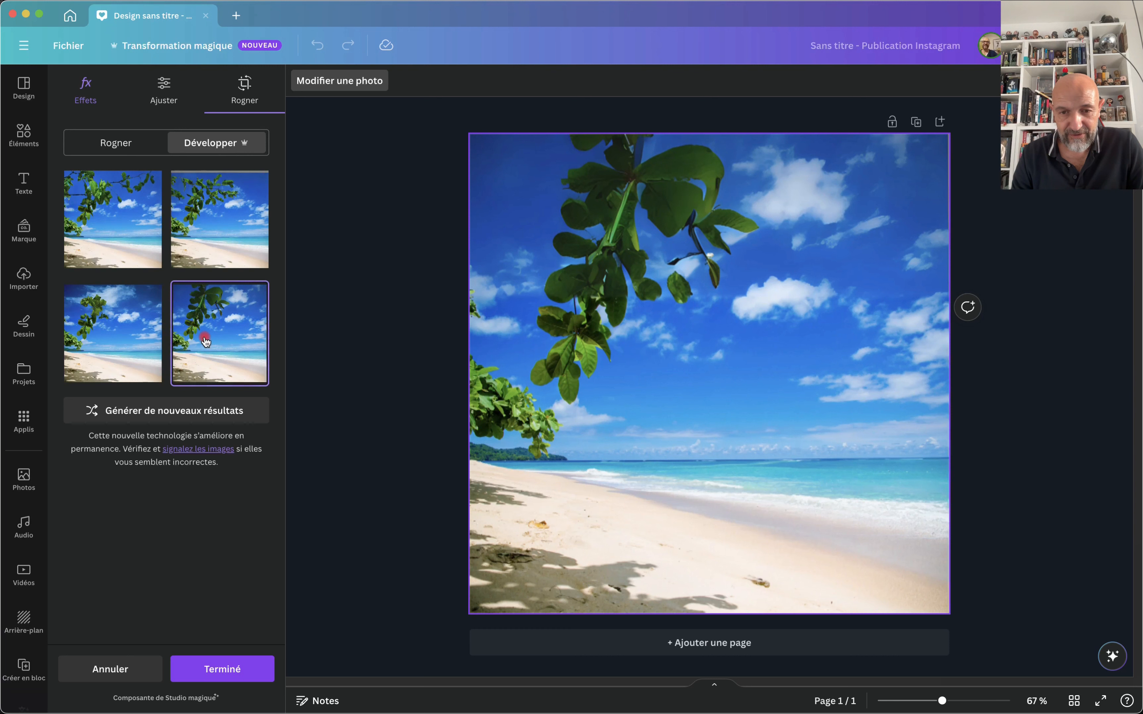
{"action": "left_click", "coordinate": [213, 214]}
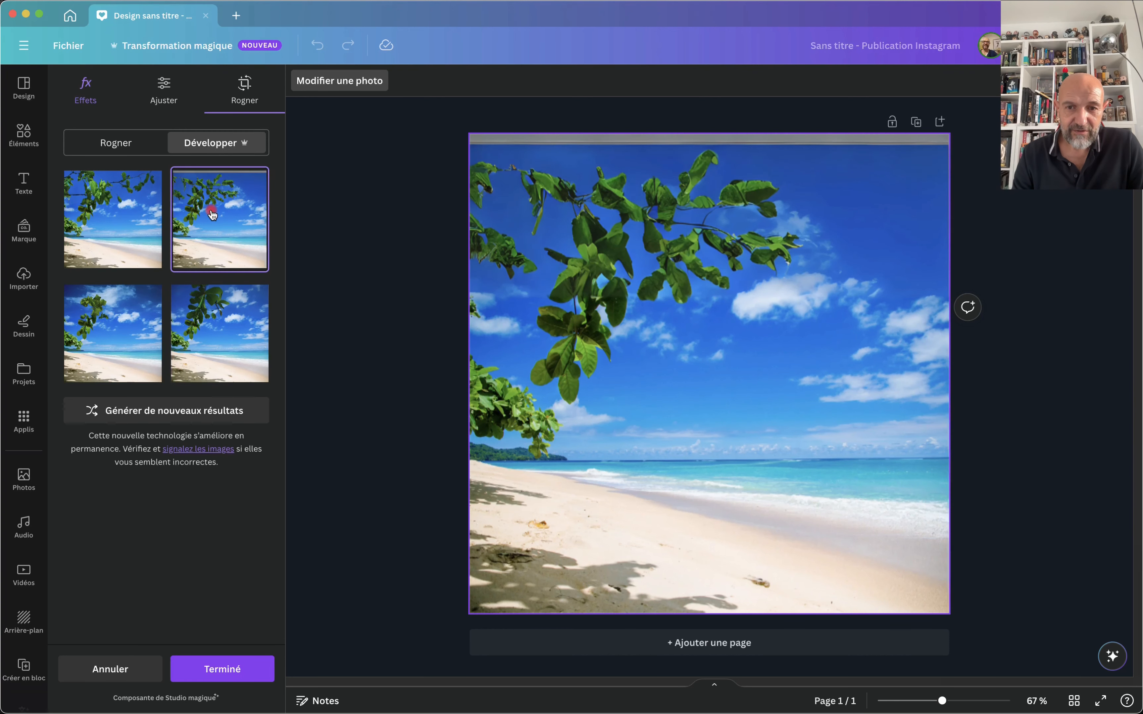
{"action": "left_click", "coordinate": [121, 207]}
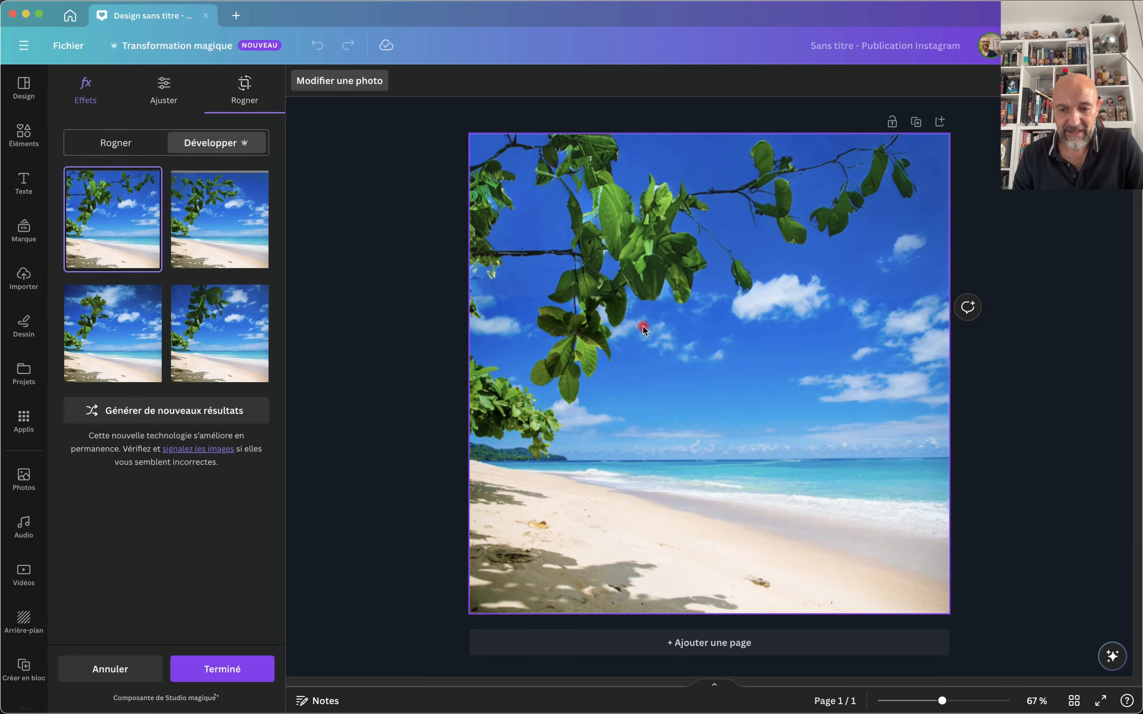
{"action": "left_click", "coordinate": [355, 82]}
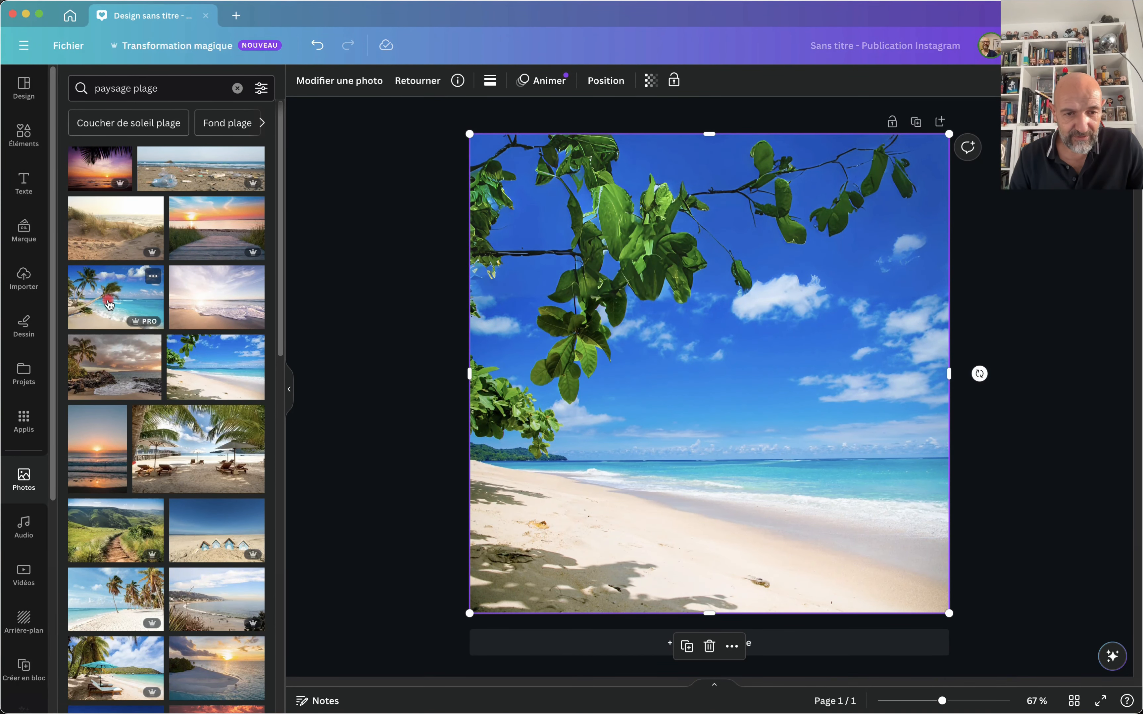
Overlay the original beach photo at full page width along the bottom edge to compare it with the expansion, and close the design.
{"action": "left_click", "coordinate": [199, 364]}
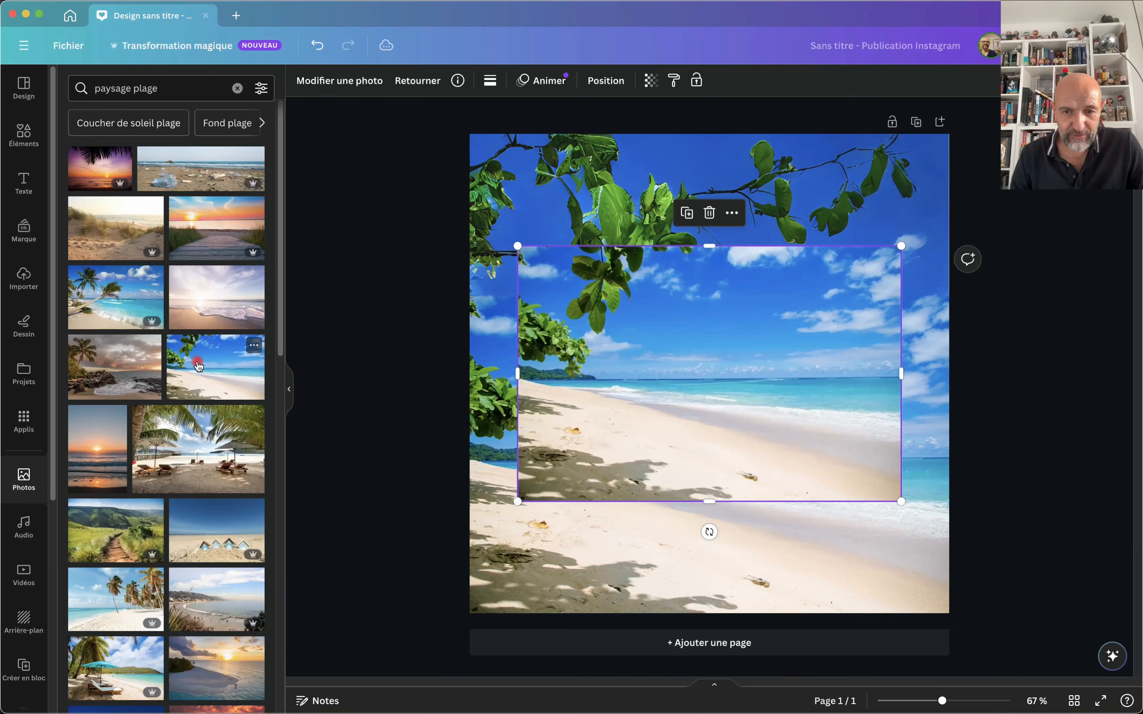
{"action": "left_click_drag", "start_coordinate": [734, 351], "coordinate": [688, 463]}
{"action": "left_click_drag", "start_coordinate": [855, 360], "coordinate": [970, 325]}
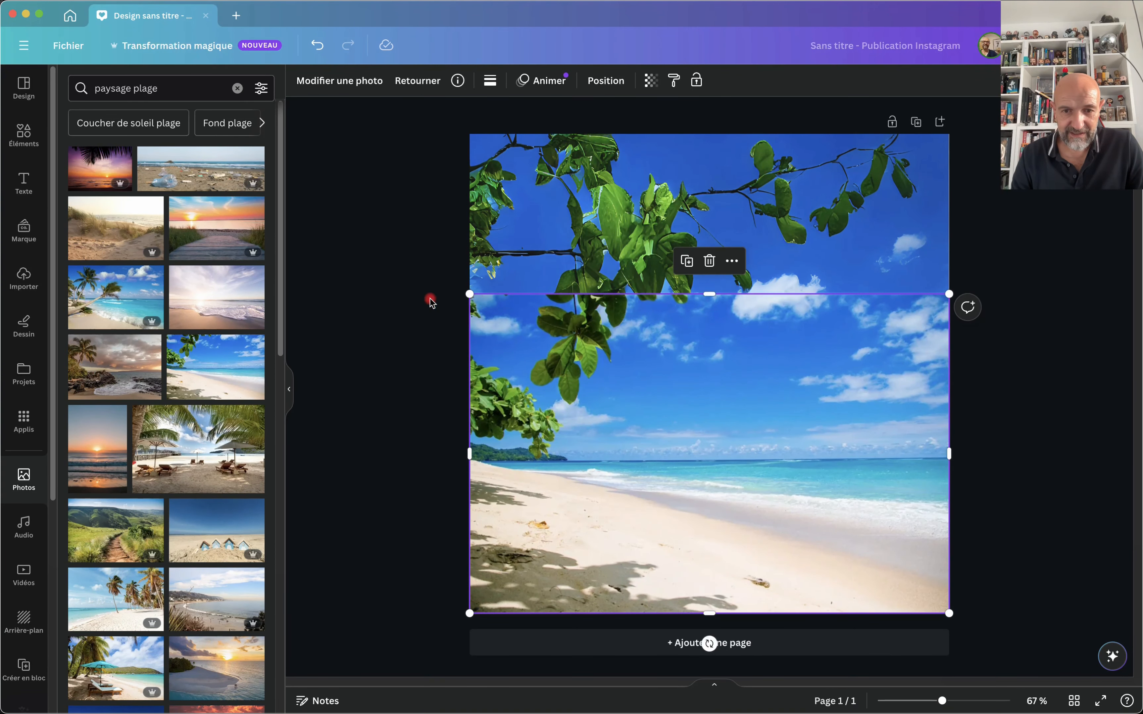
{"action": "left_click", "coordinate": [714, 197]}
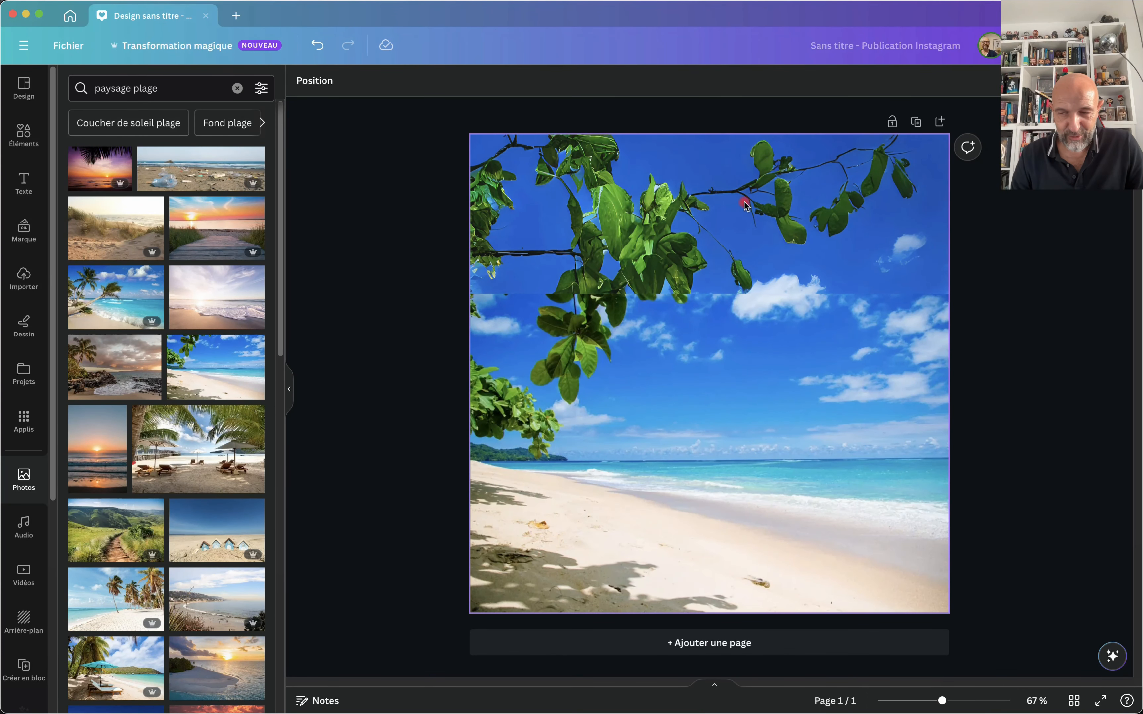
{"action": "left_click", "coordinate": [697, 322]}
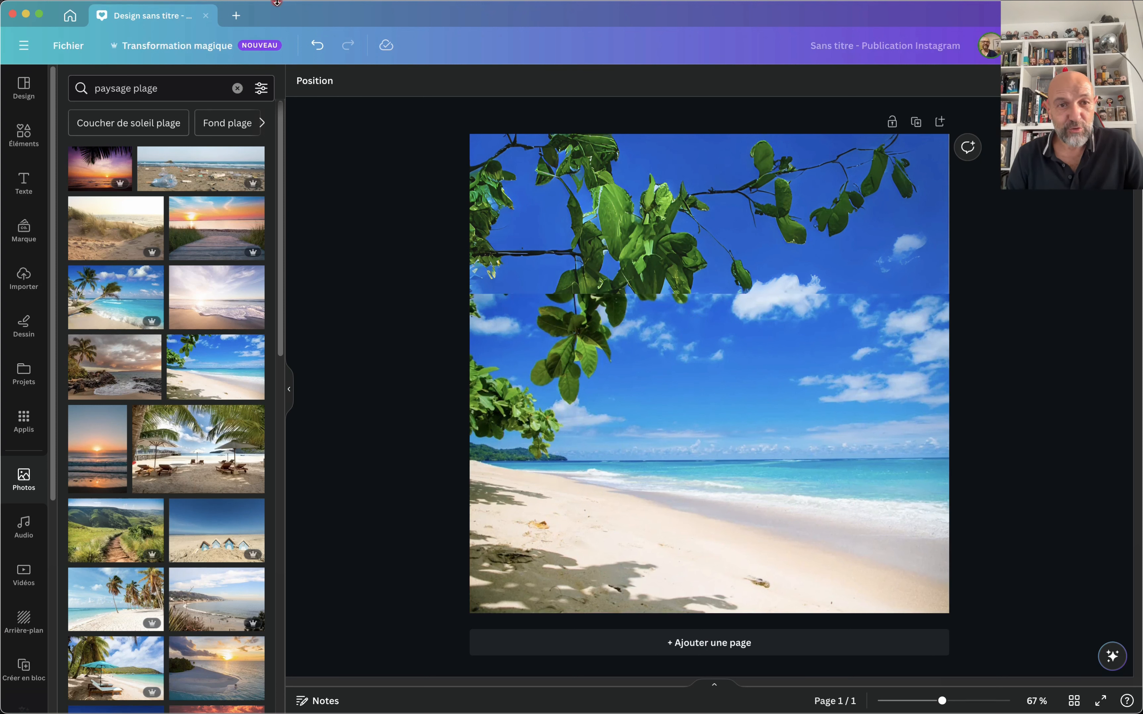
{"action": "left_click", "coordinate": [205, 17]}
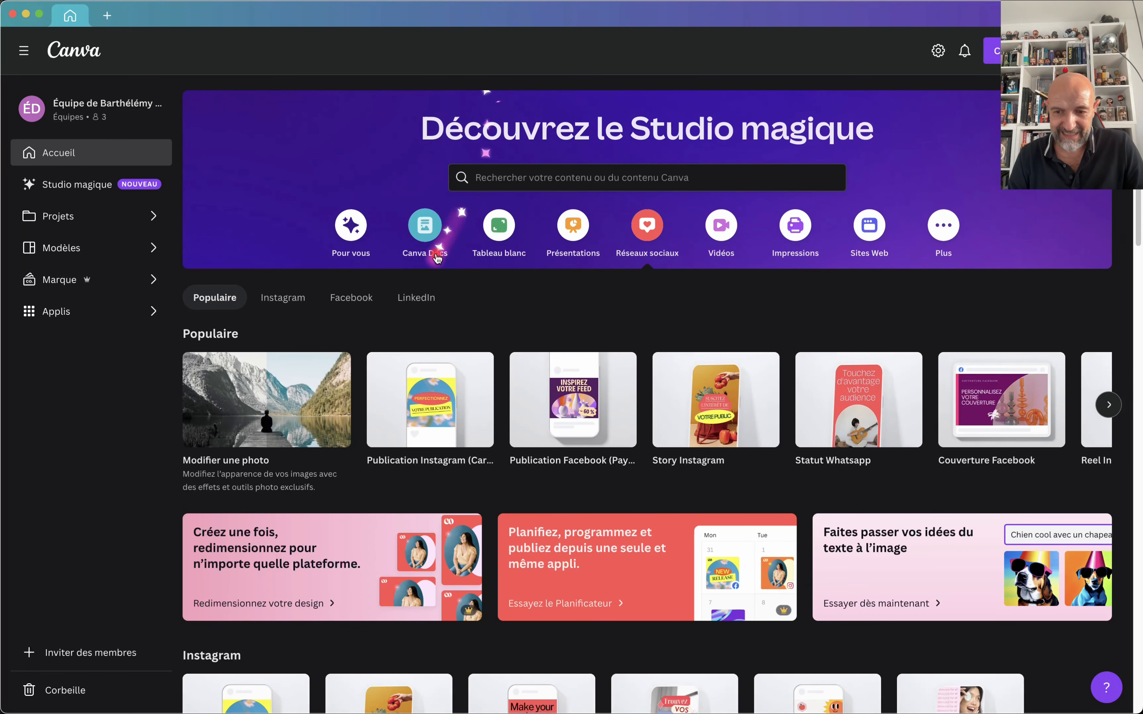